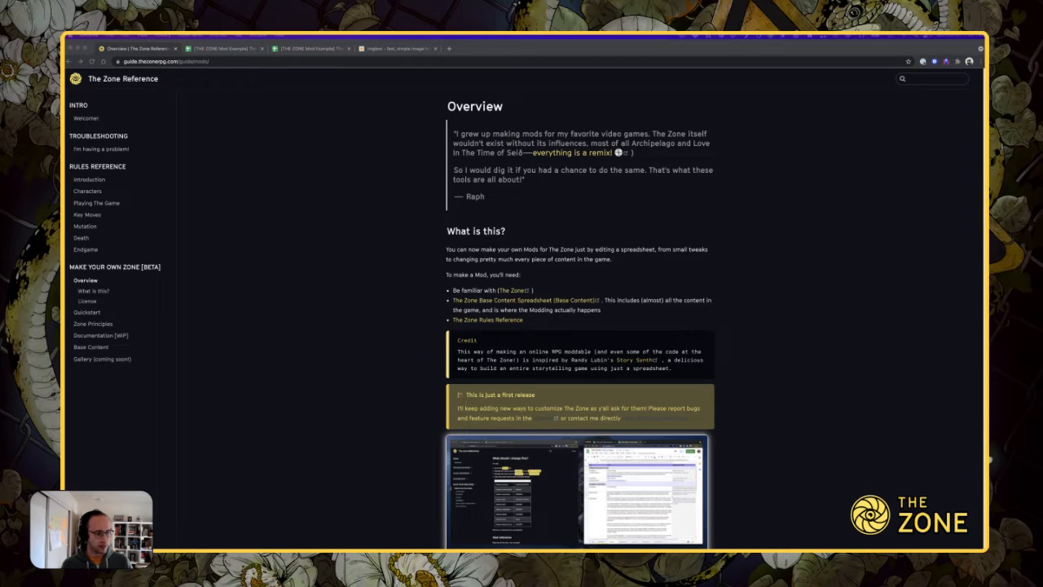
- Open The Zone's game page at laughingkaiju.com/games/the-zone/ in a new browser tab
{"action": "left_click", "coordinate": [467, 233]}
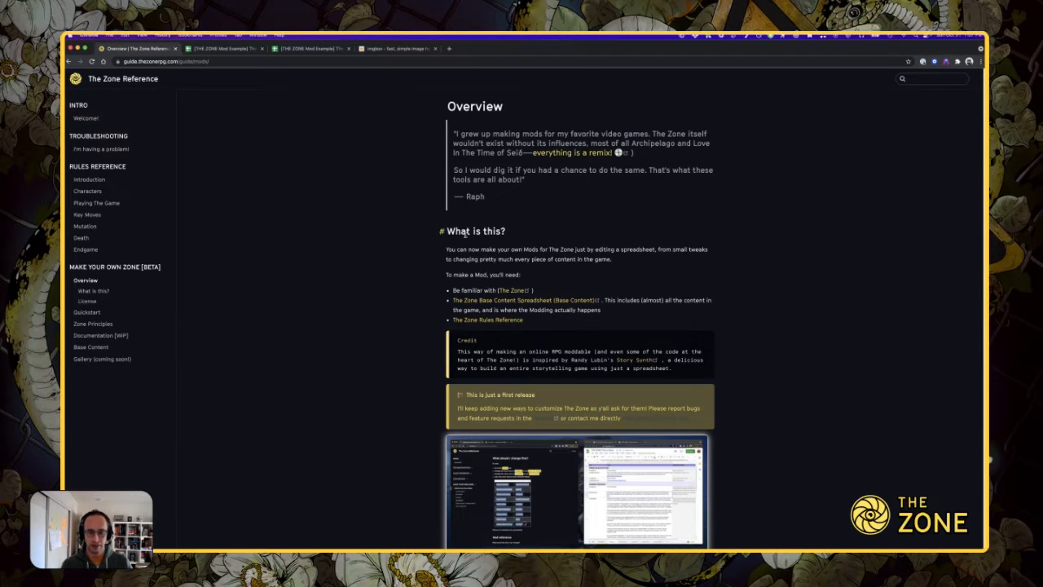
{"action": "left_click", "coordinate": [449, 48]}
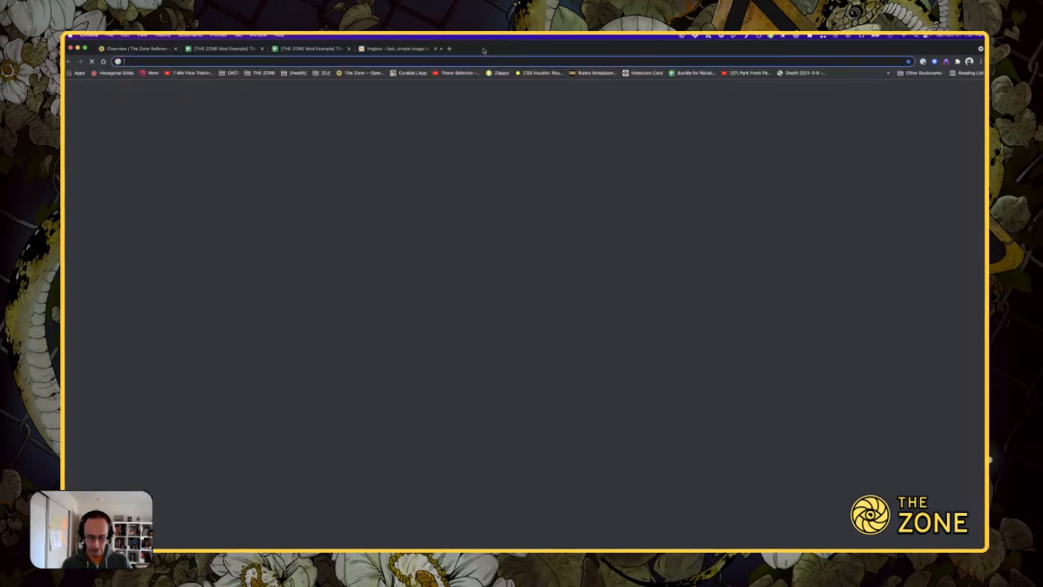
{"action": "type", "text": "the-zone/"}
{"action": "key", "text": "Return"}
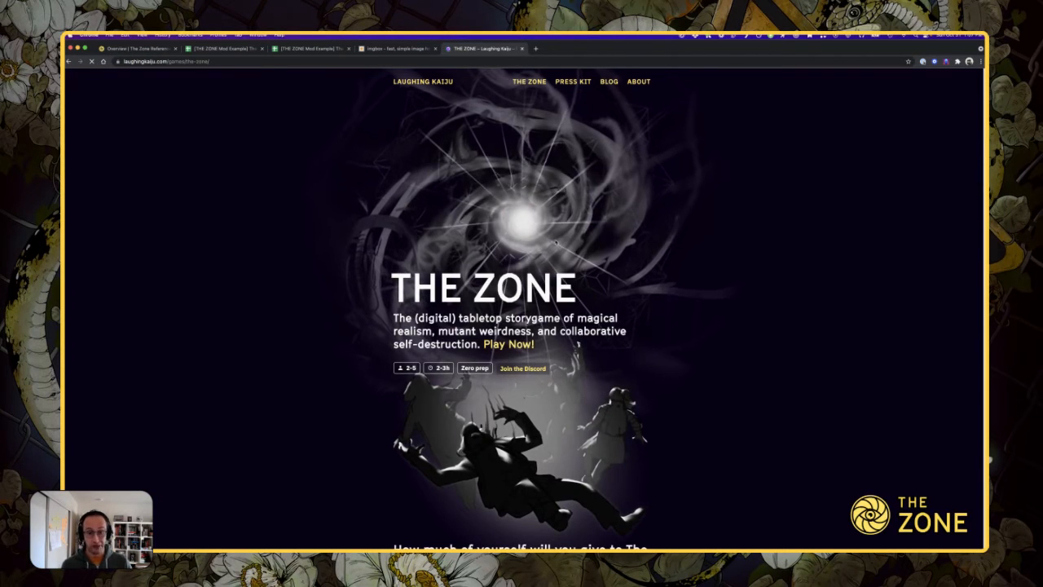
- Read through The Zone's game page, from the trailer to the sections on zero prep and the tabletop design
{"action": "scroll", "coordinate": [649, 282], "scroll_direction": "down", "scroll_amount": 2}
{"action": "scroll", "coordinate": [649, 282], "scroll_direction": "down", "scroll_amount": 5}
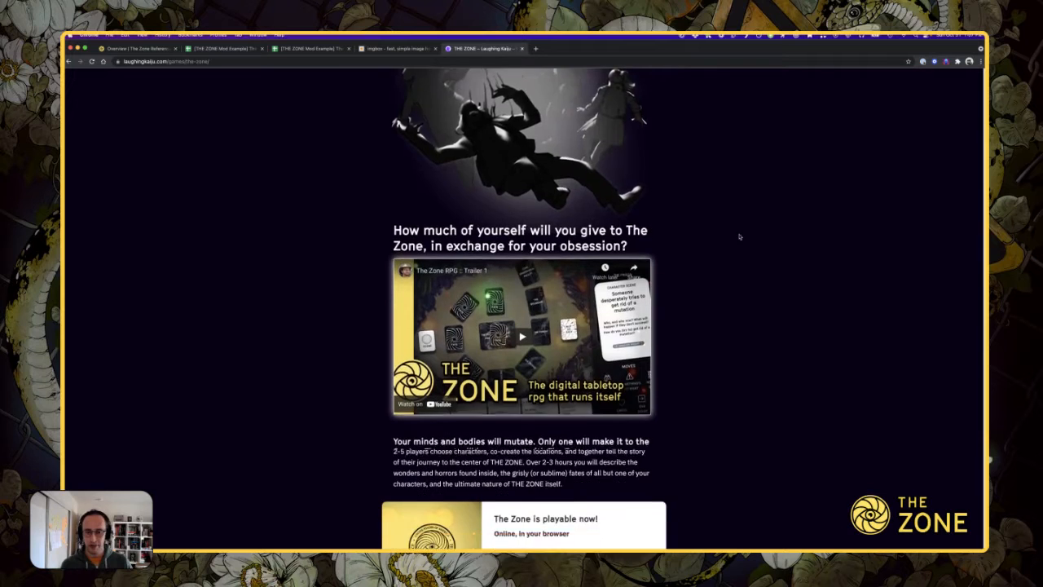
{"action": "scroll", "coordinate": [686, 284], "scroll_direction": "down", "scroll_amount": 5}
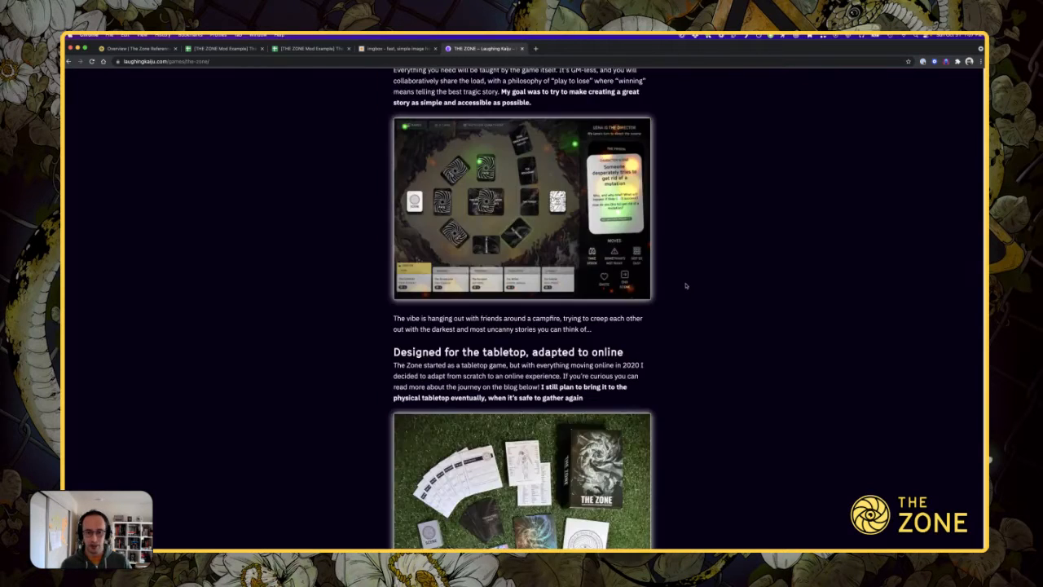
{"action": "scroll", "coordinate": [686, 283], "scroll_direction": "up", "scroll_amount": 1}
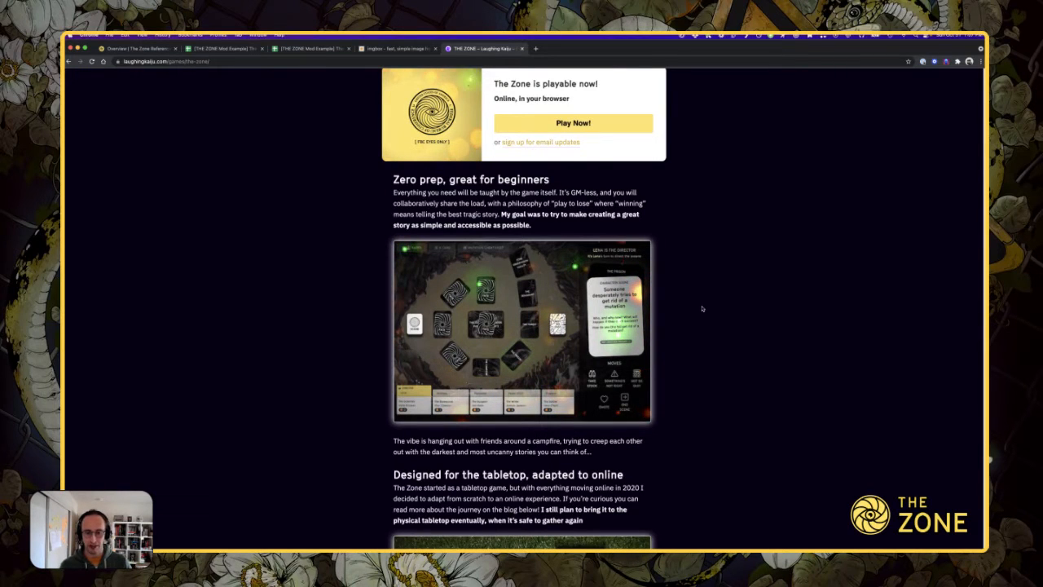
{"action": "scroll", "coordinate": [680, 314], "scroll_direction": "down", "scroll_amount": 1}
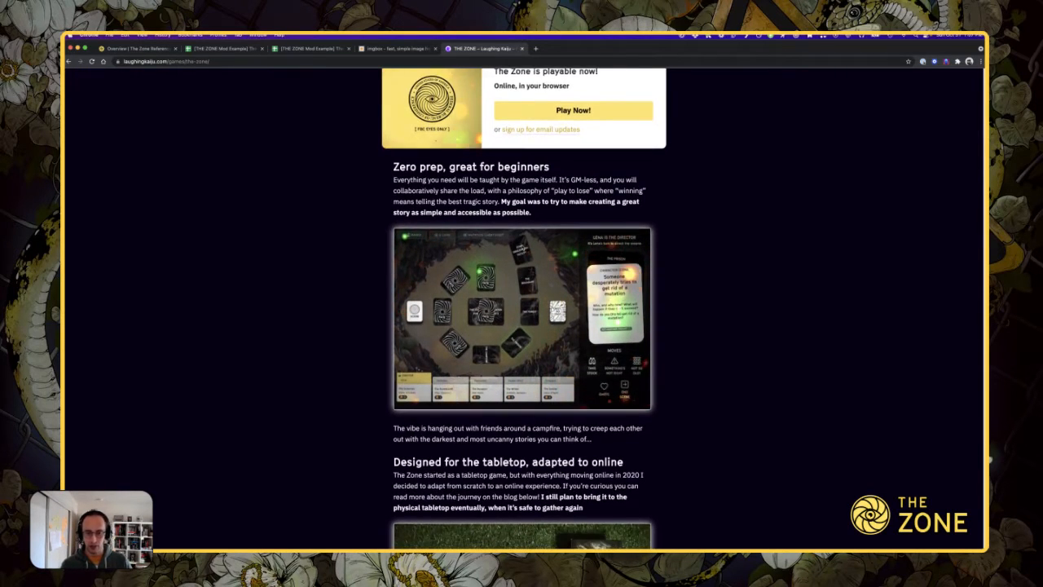
{"action": "scroll", "coordinate": [680, 313], "scroll_direction": "down", "scroll_amount": 1}
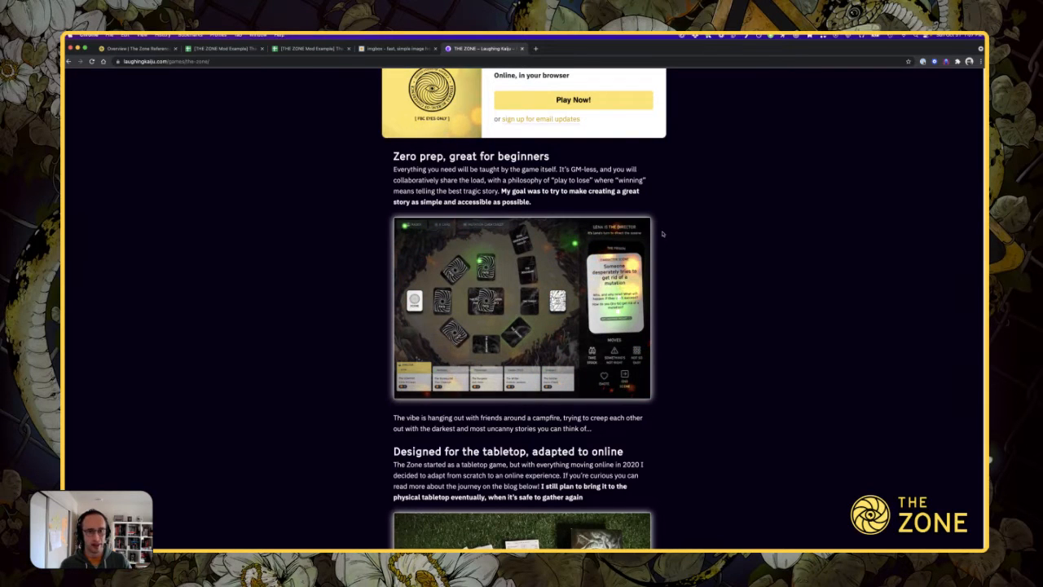
{"action": "key", "text": "ctrl+Tab"}
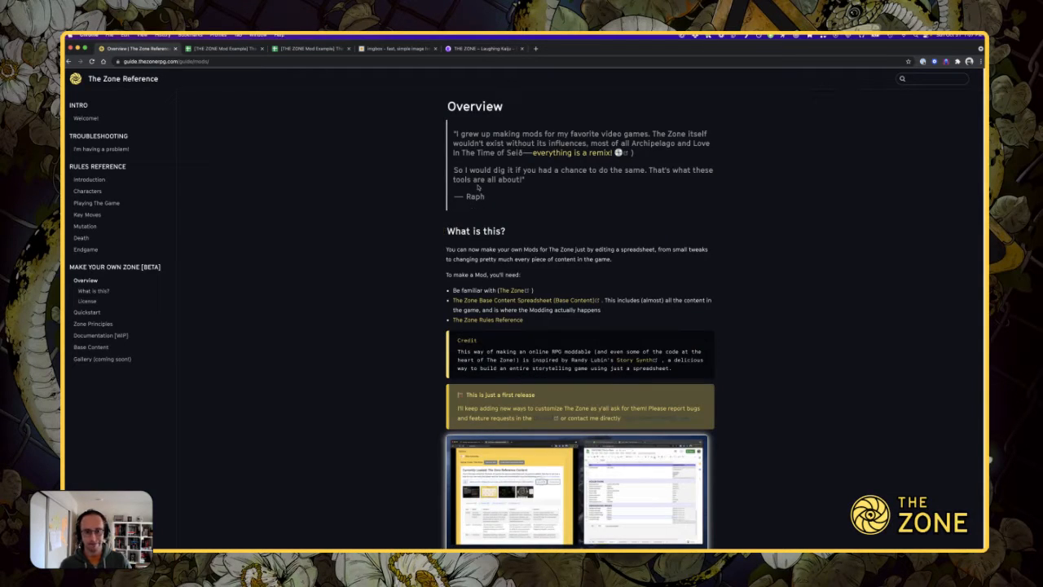
{"action": "key", "text": "ctrl+shift+Tab"}
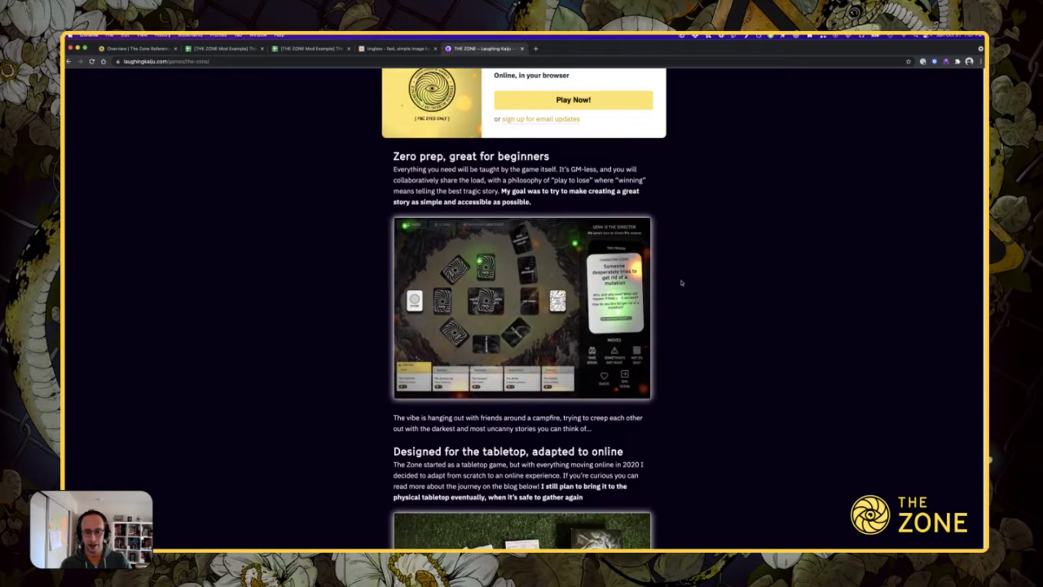
{"action": "scroll", "coordinate": [692, 282], "scroll_direction": "down", "scroll_amount": 1}
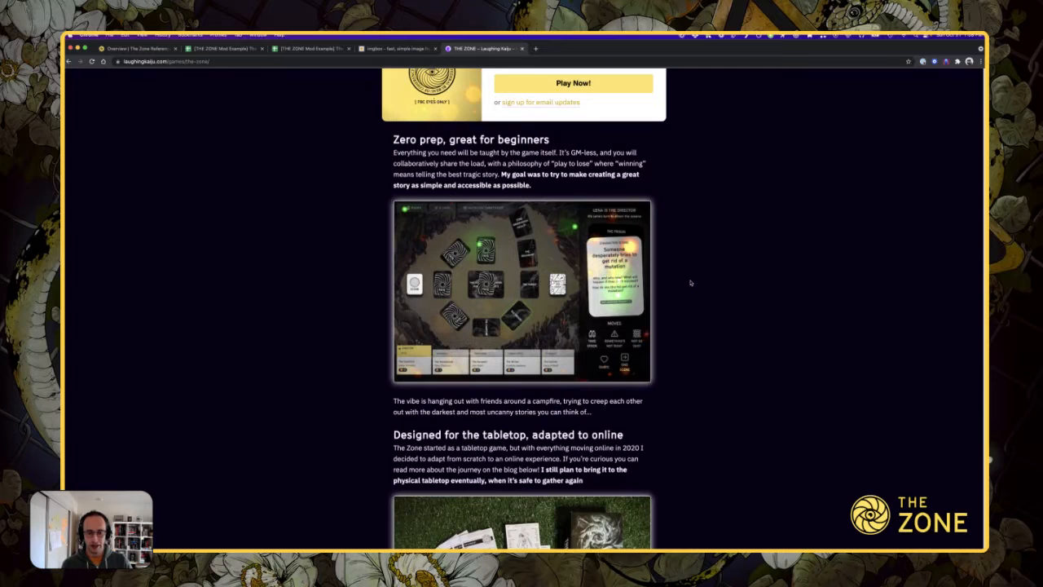
{"action": "scroll", "coordinate": [691, 283], "scroll_direction": "down", "scroll_amount": 2}
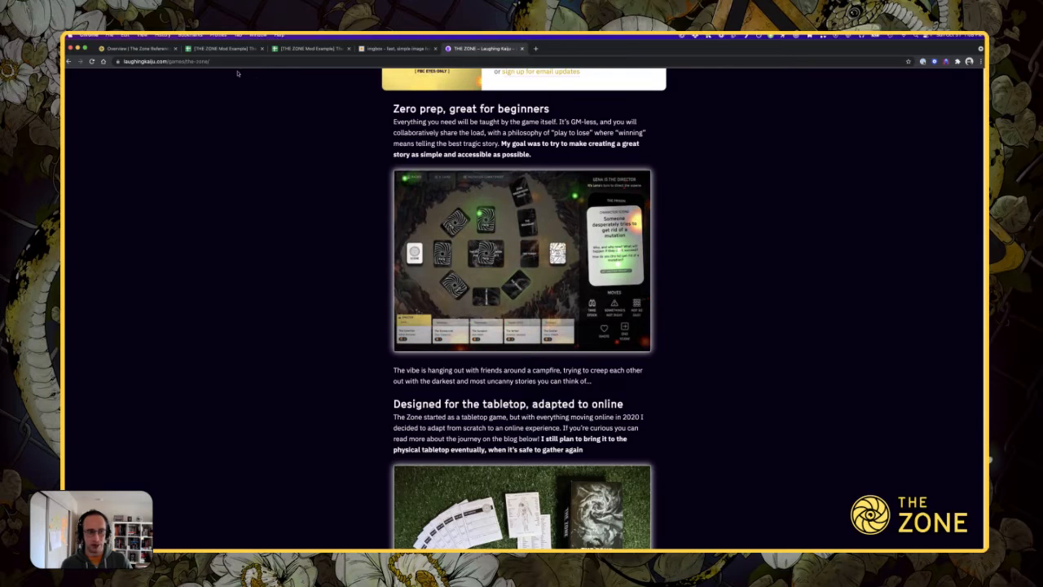
- Return to The Zone Reference and skim the modding Overview page down to its License section
{"action": "left_click", "coordinate": [137, 49]}
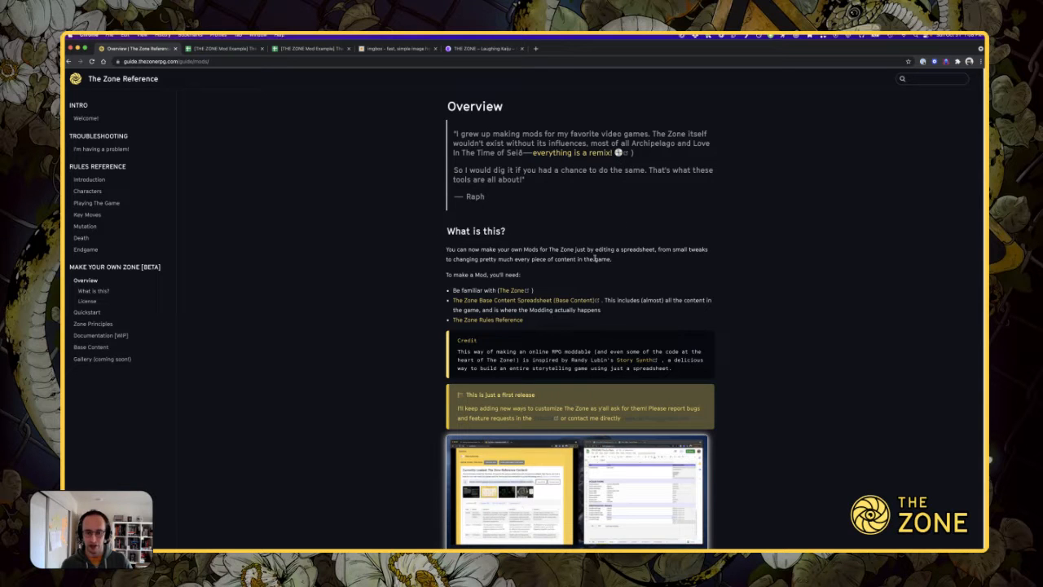
{"action": "scroll", "coordinate": [620, 229], "scroll_direction": "down", "scroll_amount": 5}
{"action": "scroll", "coordinate": [641, 249], "scroll_direction": "down", "scroll_amount": 4}
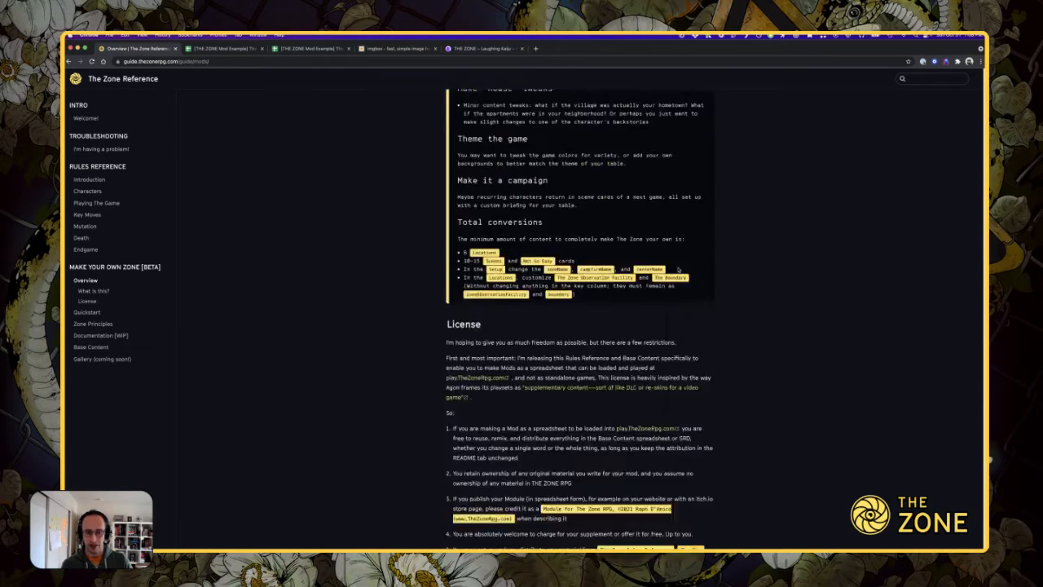
{"action": "scroll", "coordinate": [641, 248], "scroll_direction": "up", "scroll_amount": 8}
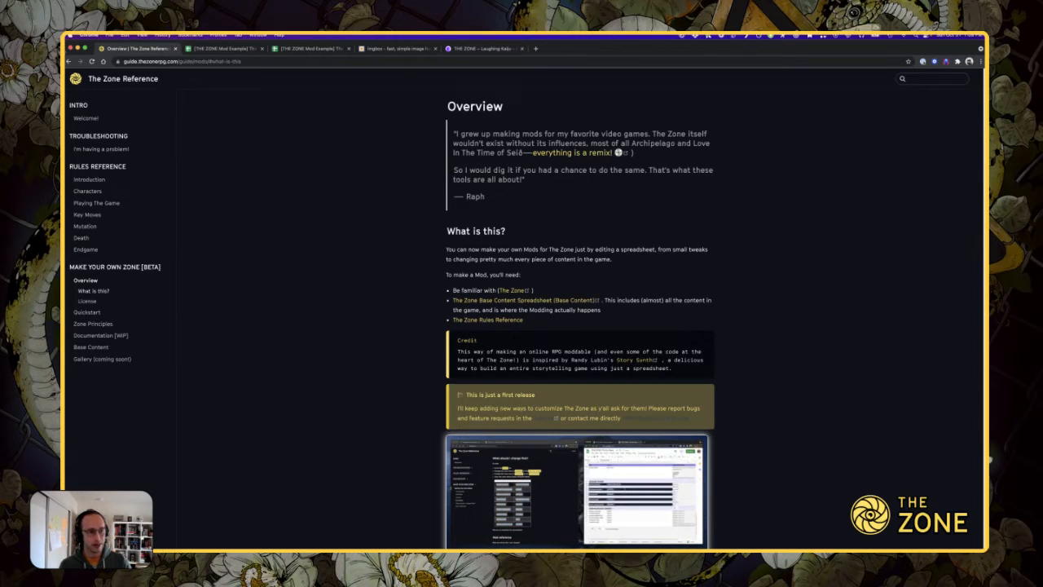
- Place the reference window beside the play.thezonerpg.com window and create a new game there
{"action": "left_click_drag", "start_coordinate": [65, 65], "coordinate": [520, 68]}
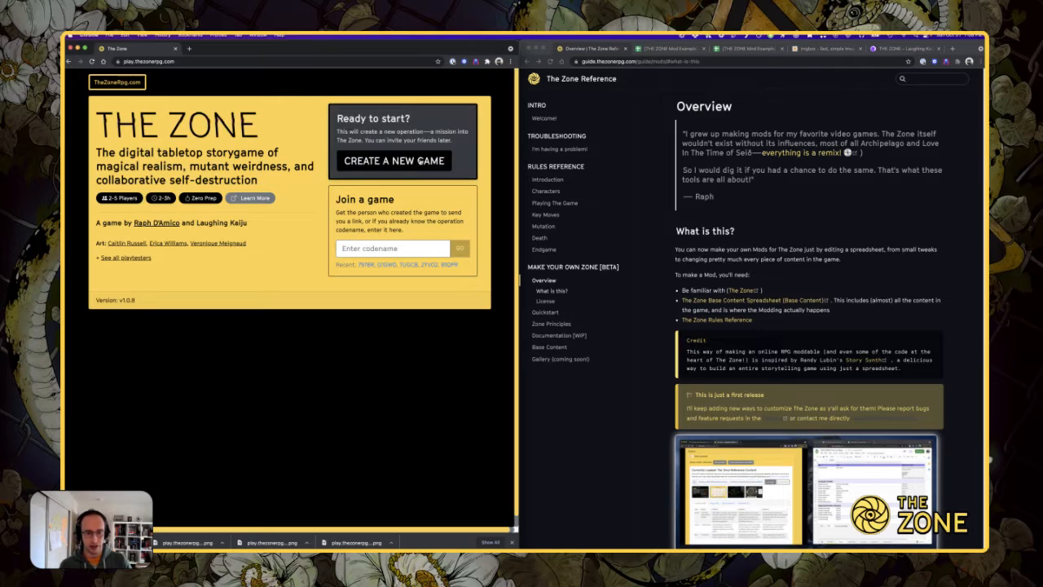
{"action": "left_click", "coordinate": [395, 168]}
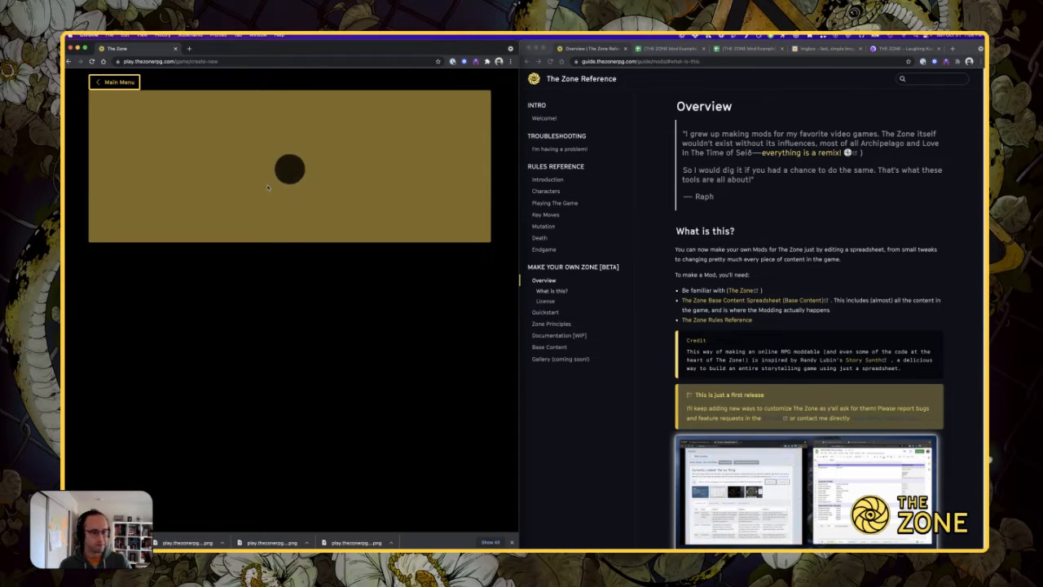
- Look through the guide's Documentation and Quickstart pages for making mods and go back to the Overview page
{"action": "left_click", "coordinate": [739, 204]}
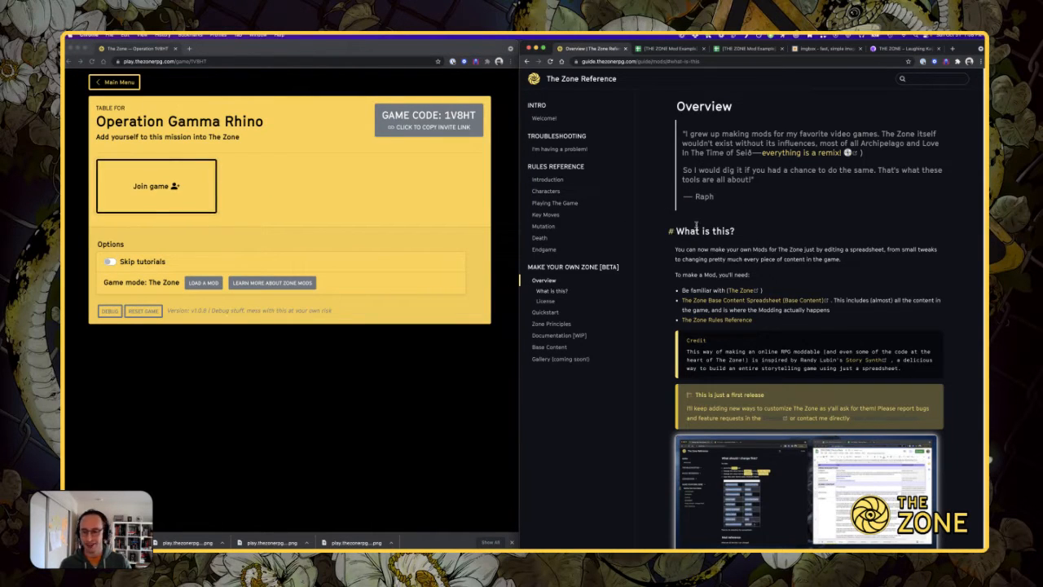
{"action": "left_click", "coordinate": [557, 336]}
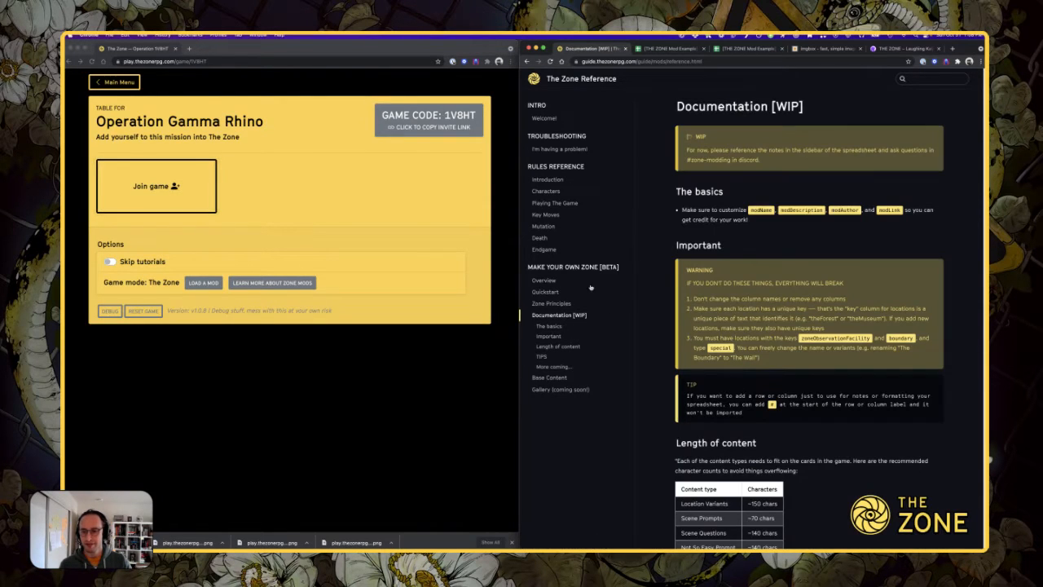
{"action": "left_click", "coordinate": [552, 303]}
{"action": "left_click", "coordinate": [546, 291]}
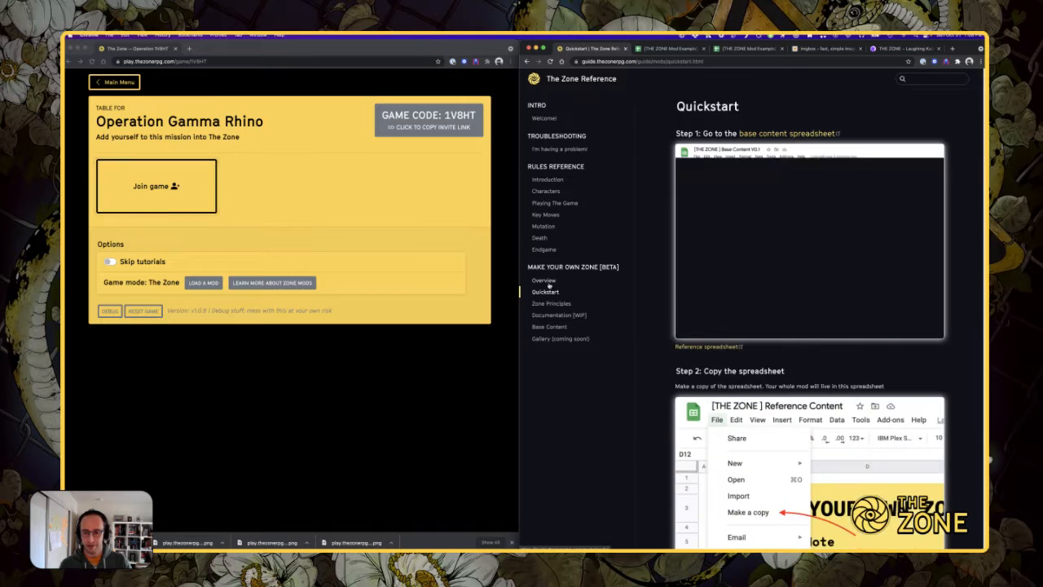
{"action": "left_click", "coordinate": [546, 280]}
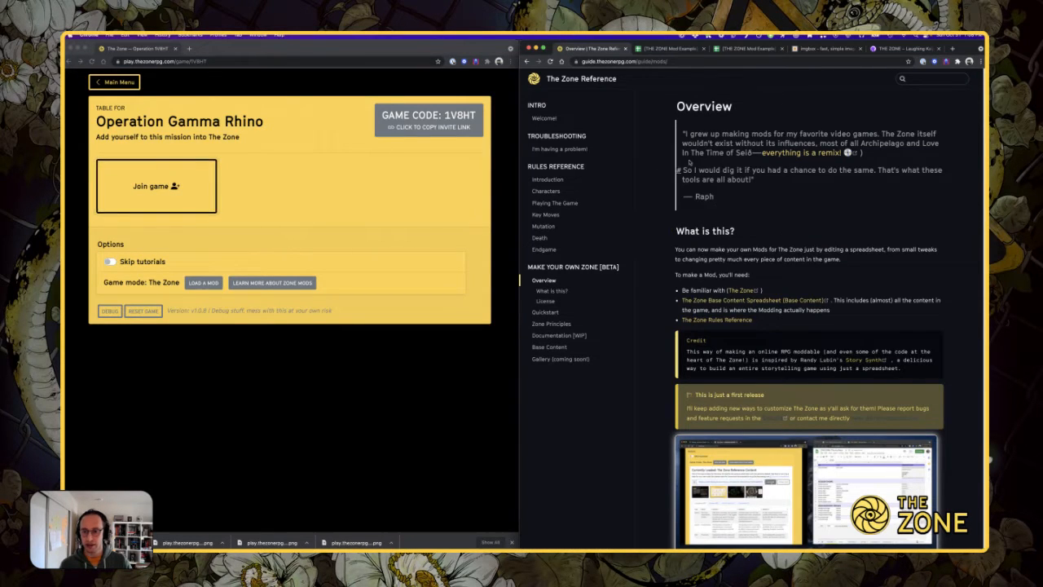
- Open The Zone Base Content spreadsheet linked in the Overview's list of what a mod needs
{"action": "scroll", "coordinate": [712, 274], "scroll_direction": "down", "scroll_amount": 1}
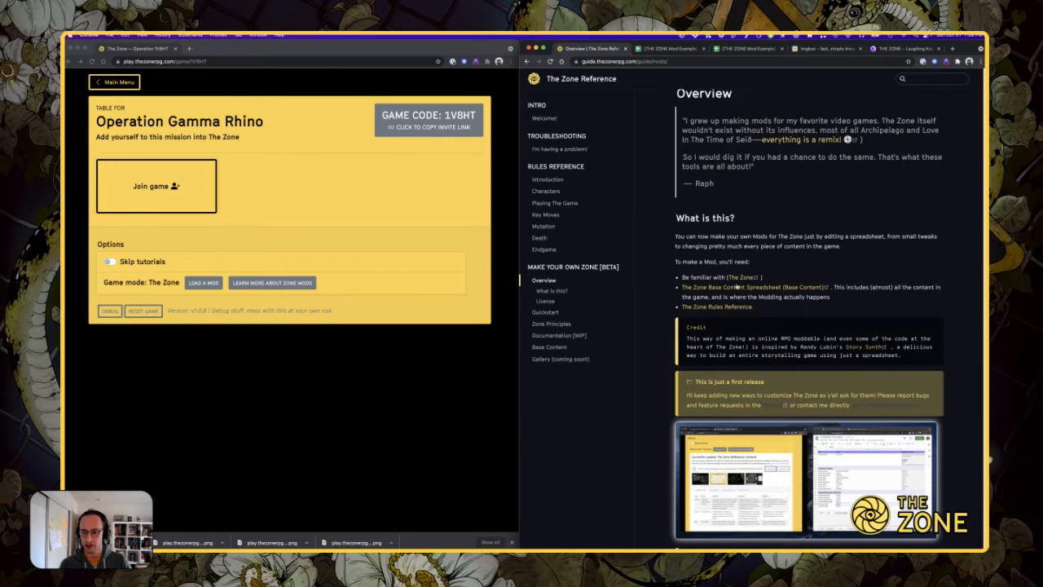
{"action": "scroll", "coordinate": [743, 245], "scroll_direction": "down", "scroll_amount": 4}
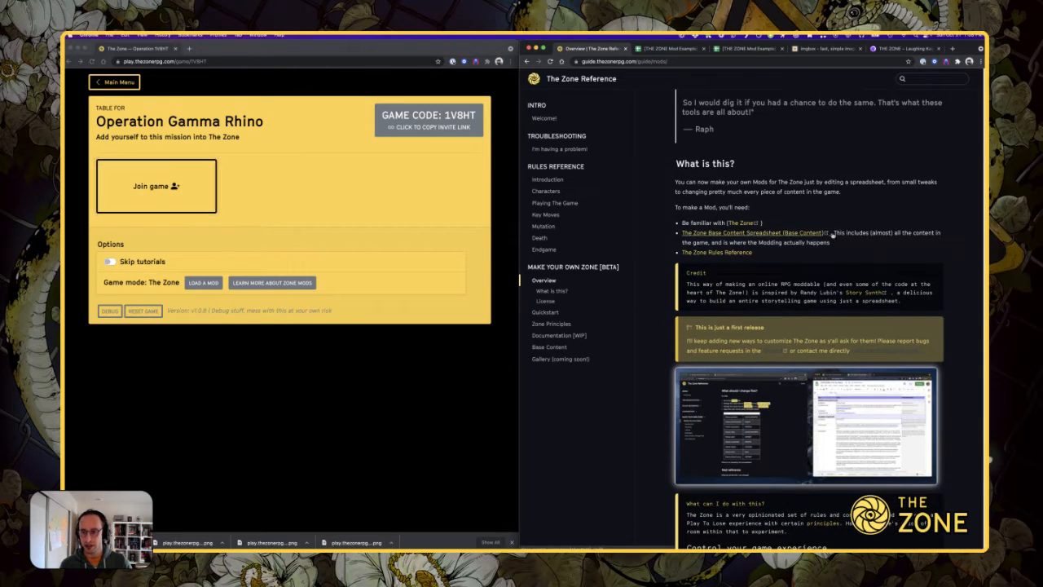
{"action": "left_click", "coordinate": [758, 235]}
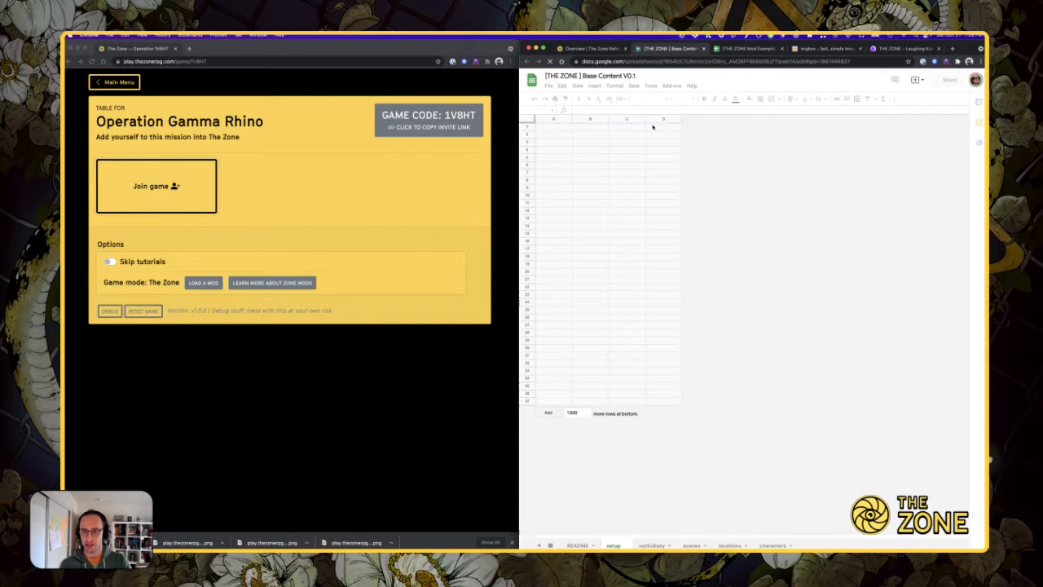
- Survey the base content: the briefing and campfire texts in setup, plus the scenes, locations and characters sheets
{"action": "left_click", "coordinate": [658, 344]}
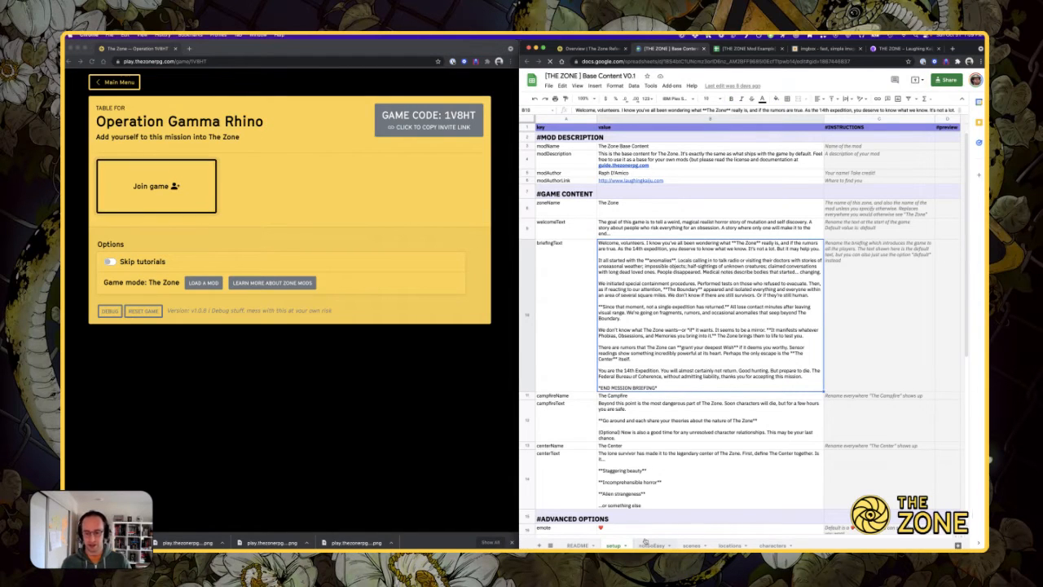
{"action": "left_click", "coordinate": [649, 426]}
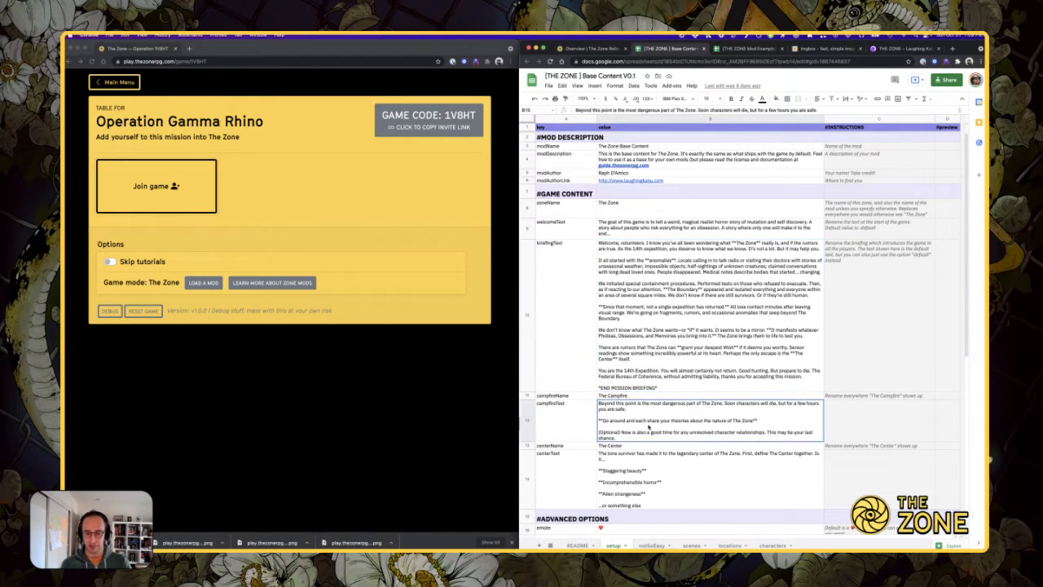
{"action": "left_click", "coordinate": [664, 353]}
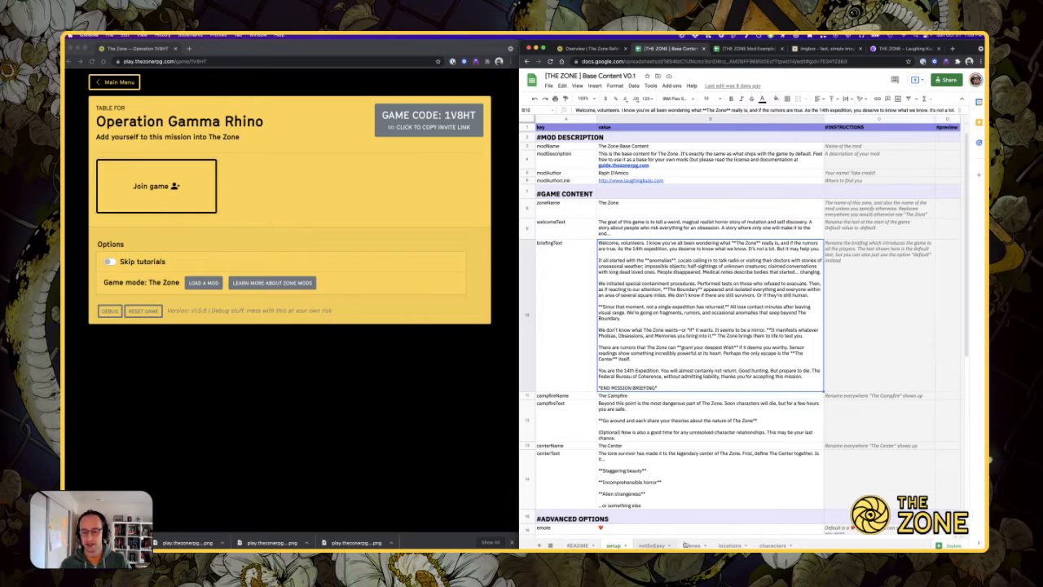
{"action": "left_click", "coordinate": [682, 544]}
{"action": "left_click", "coordinate": [731, 546]}
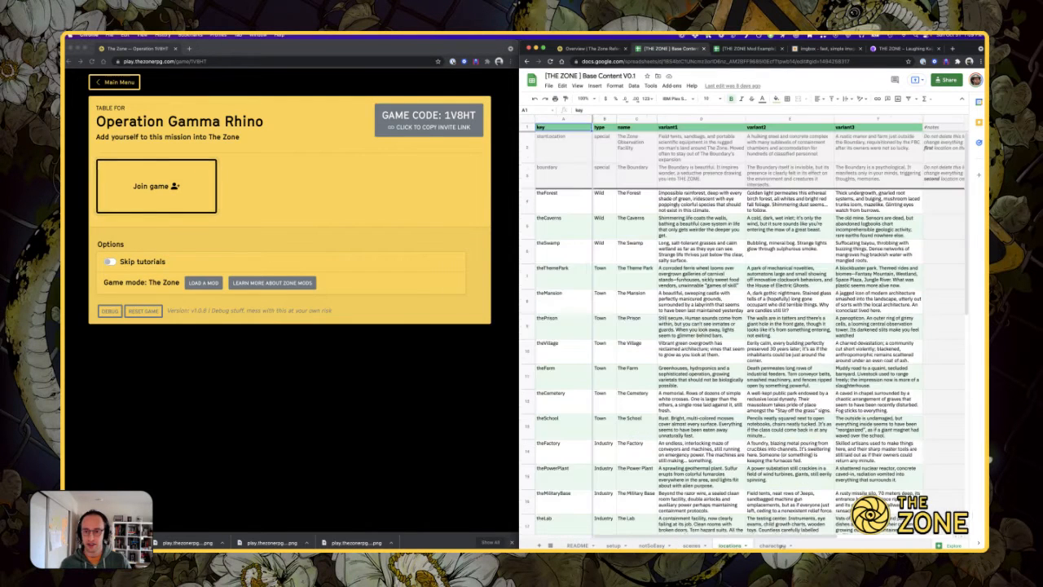
{"action": "left_click", "coordinate": [776, 546]}
{"action": "left_click", "coordinate": [613, 545]}
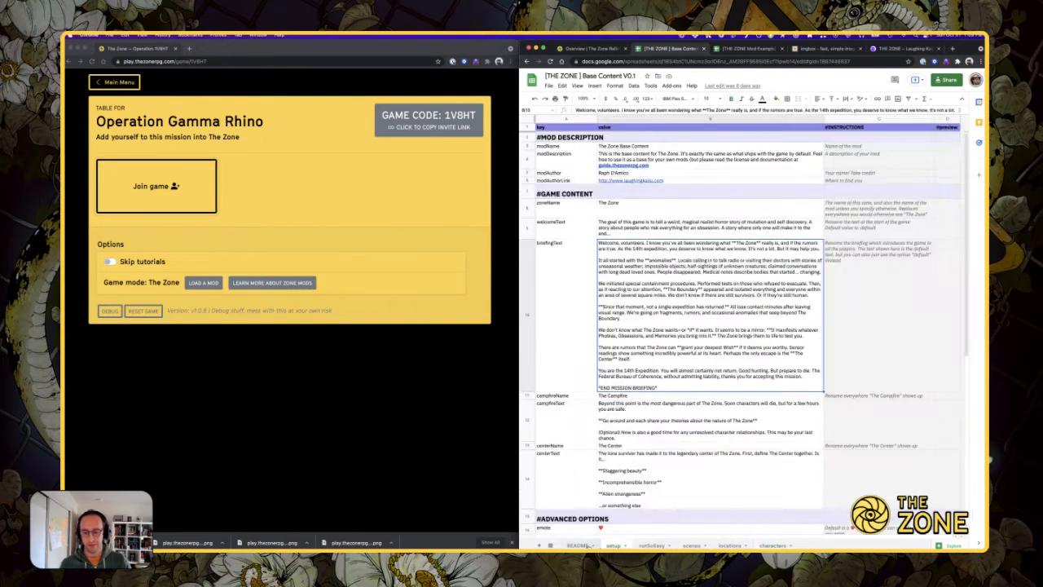
- Examine the README sheet of the Base Content spreadsheet, including its title block and License (v0.1) terms
{"action": "left_click", "coordinate": [577, 546]}
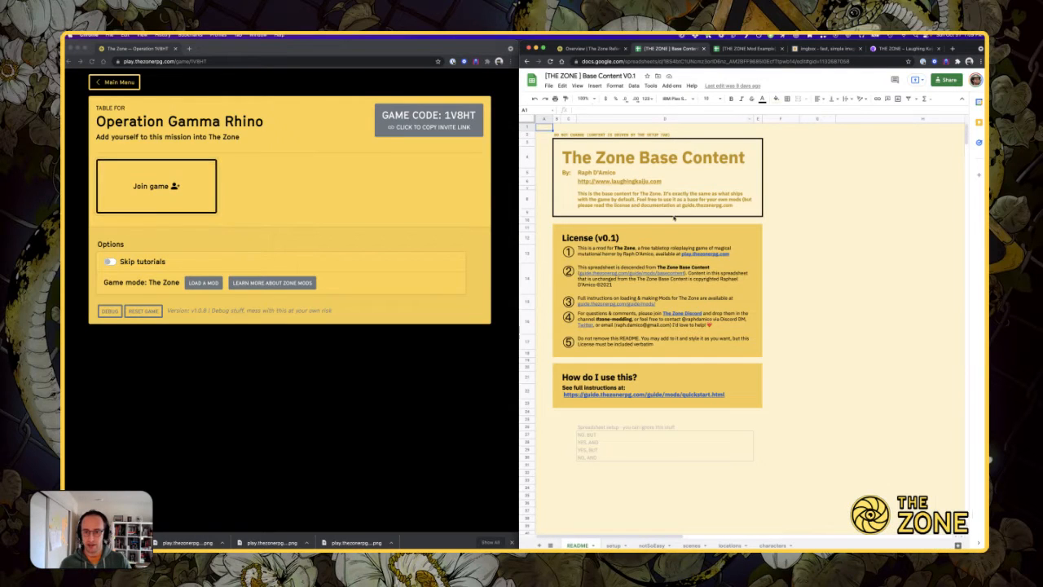
{"action": "left_click", "coordinate": [652, 246]}
{"action": "left_click", "coordinate": [781, 237]}
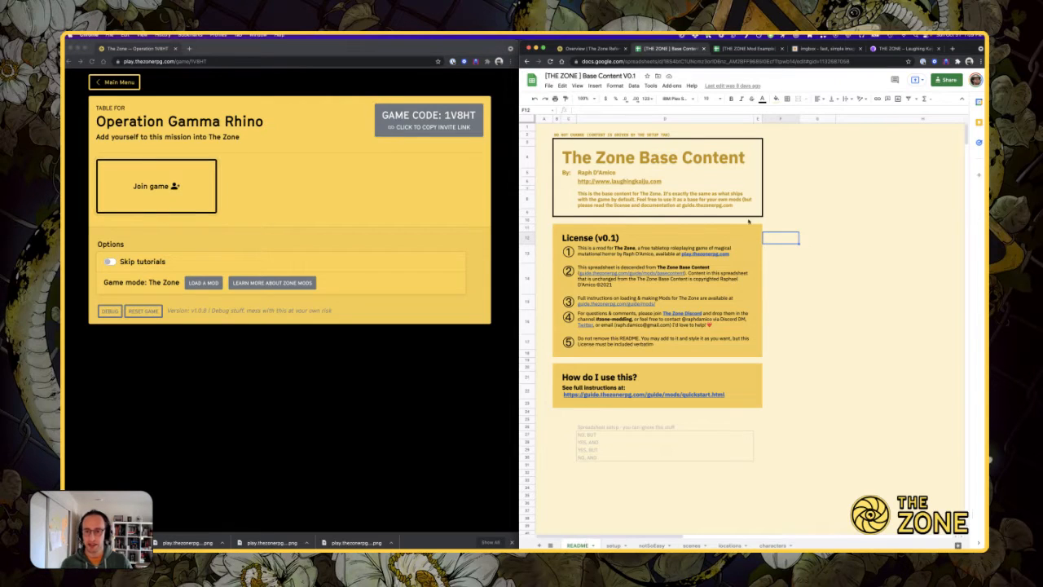
{"action": "mouse_move", "coordinate": [748, 186]}
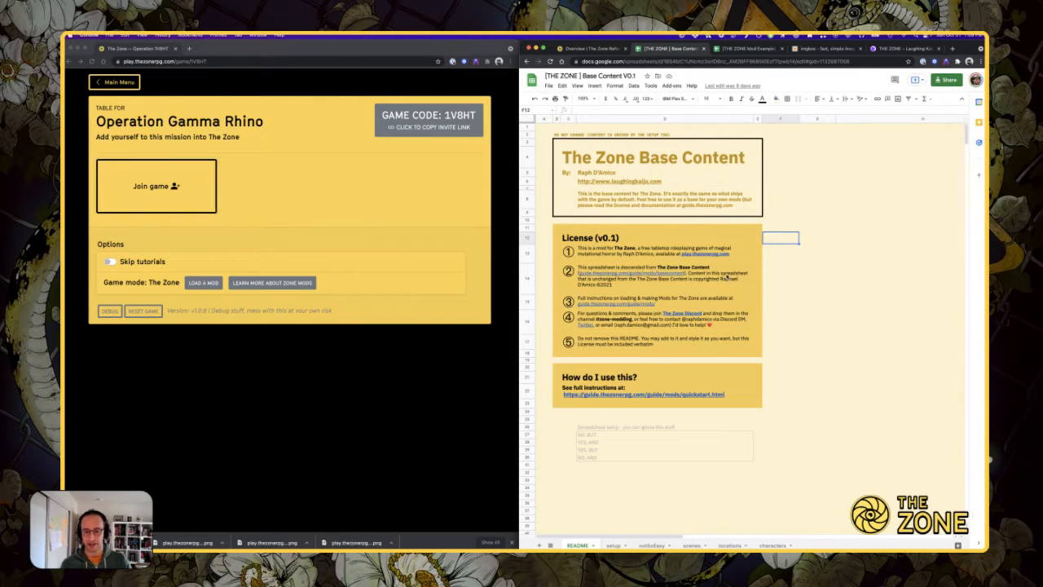
{"action": "left_click", "coordinate": [784, 279]}
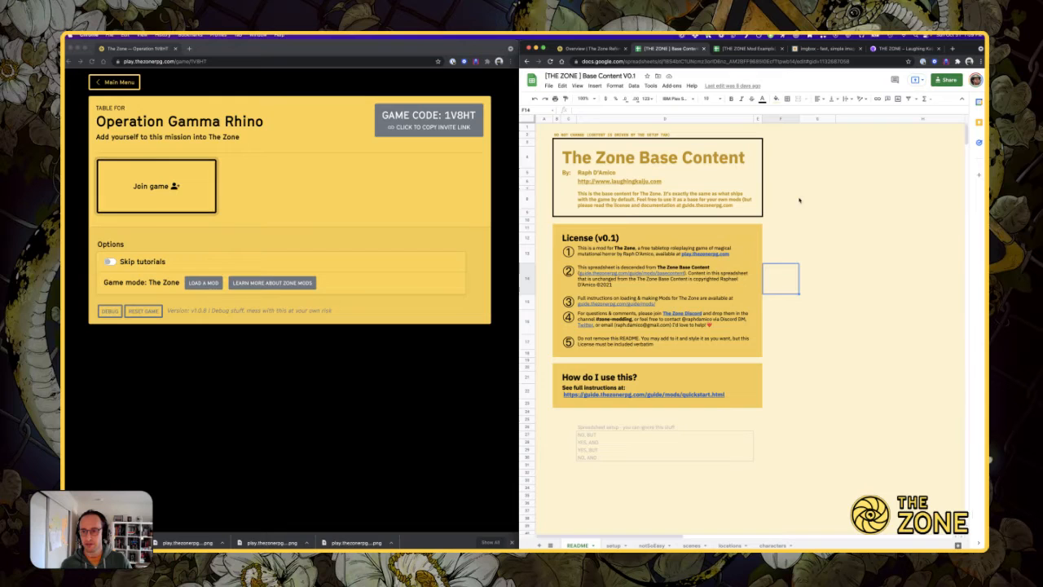
{"action": "left_click", "coordinate": [822, 147]}
{"action": "left_click", "coordinate": [822, 143]}
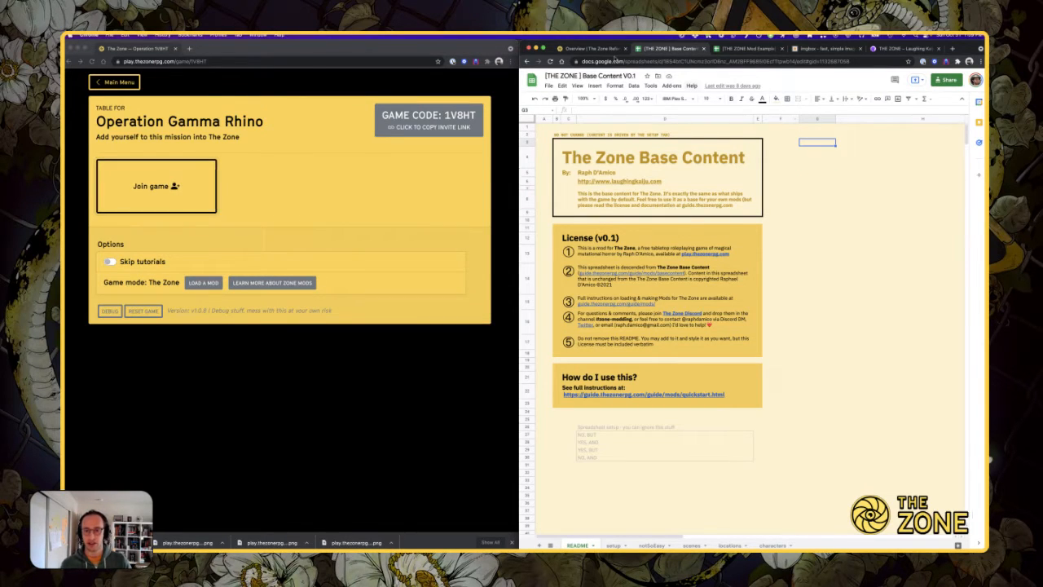
- Go back to the modding Overview page and view the "What can I do with this?" section
{"action": "left_click", "coordinate": [587, 51]}
{"action": "scroll", "coordinate": [805, 294], "scroll_direction": "down", "scroll_amount": 5}
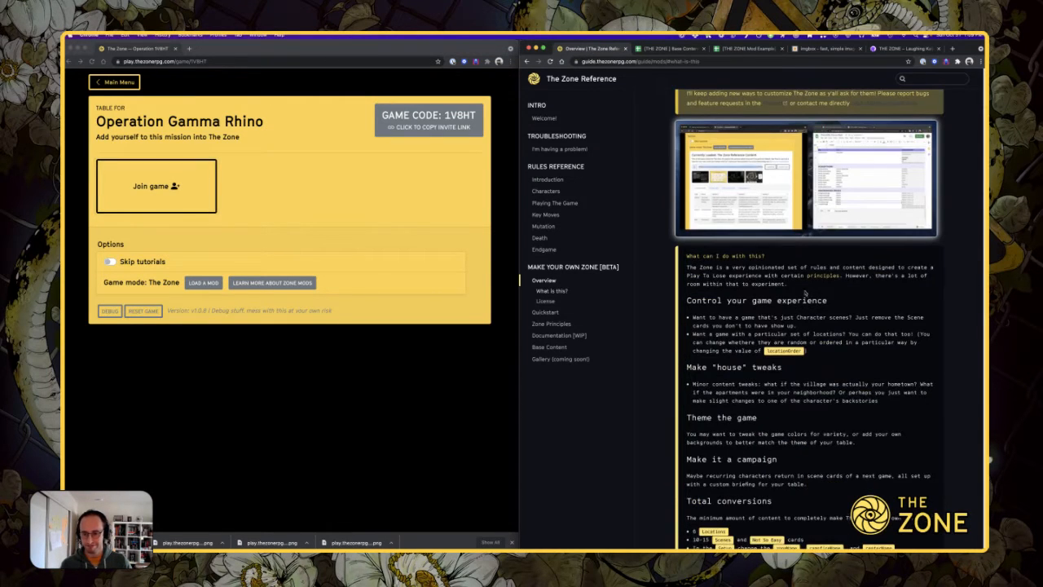
- Examine the "What can I do with this?" section, from controlling the game experience and house tweaks through to total conversions
{"action": "scroll", "coordinate": [805, 294], "scroll_direction": "down", "scroll_amount": 3}
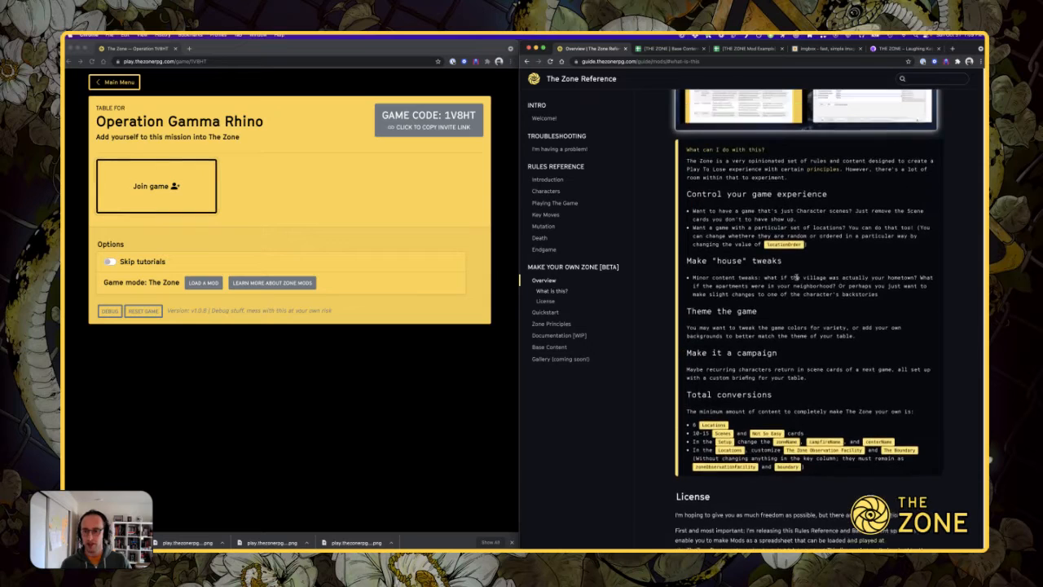
{"action": "scroll", "coordinate": [795, 277], "scroll_direction": "up", "scroll_amount": 1}
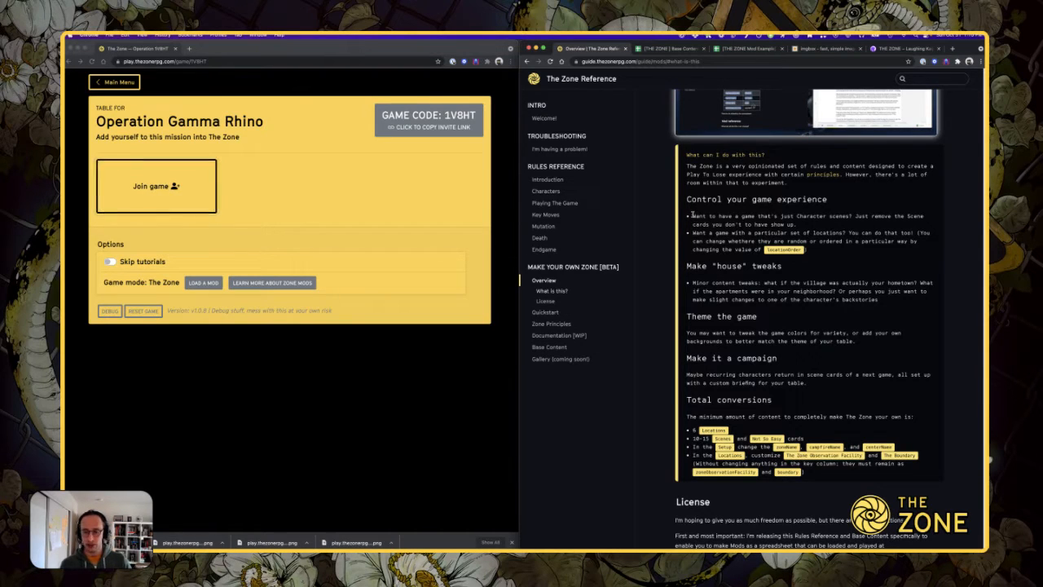
{"action": "left_click_drag", "start_coordinate": [693, 215], "coordinate": [803, 228]}
{"action": "left_click", "coordinate": [803, 229]}
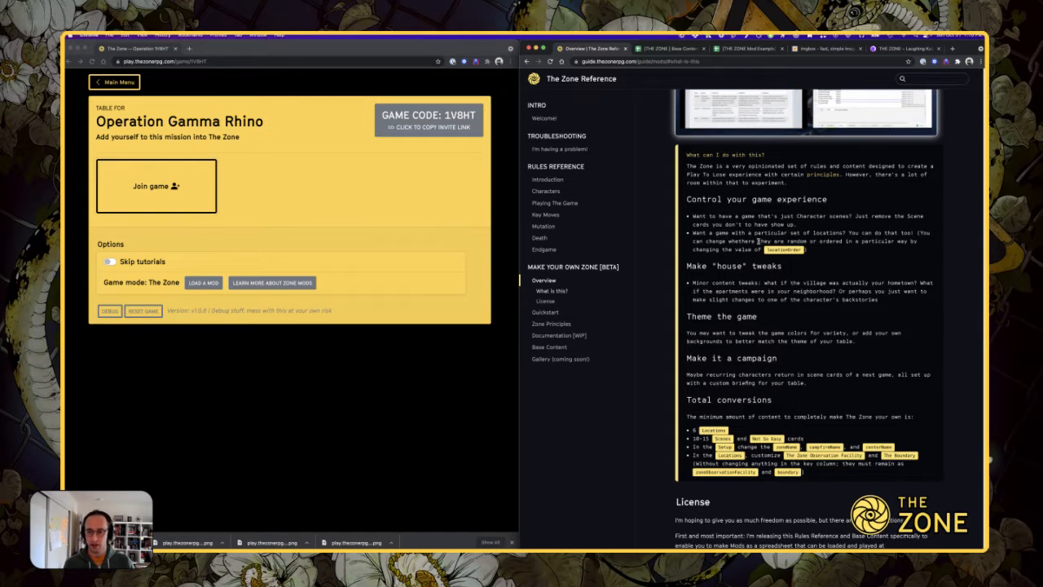
{"action": "scroll", "coordinate": [750, 257], "scroll_direction": "up", "scroll_amount": 3}
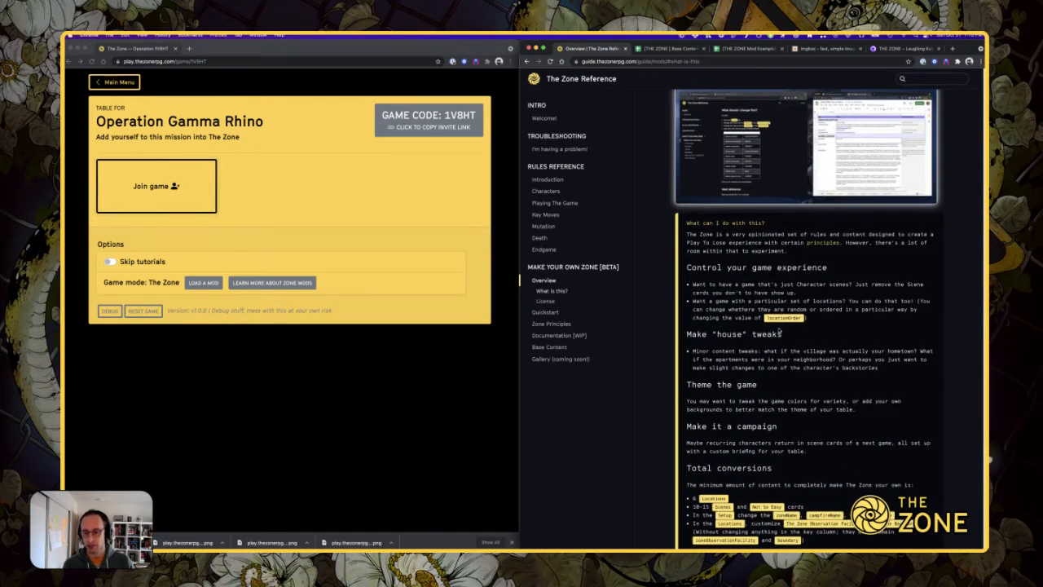
{"action": "scroll", "coordinate": [780, 332], "scroll_direction": "down", "scroll_amount": 3}
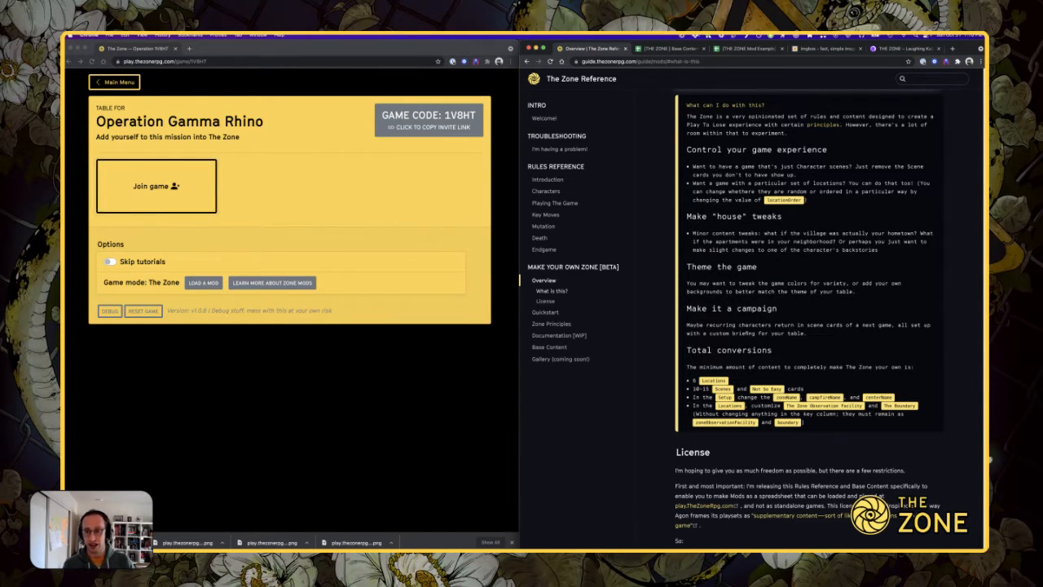
- Join Operation Gamma Rhino with the player's name and start the game with a single player
{"action": "left_click", "coordinate": [157, 186]}
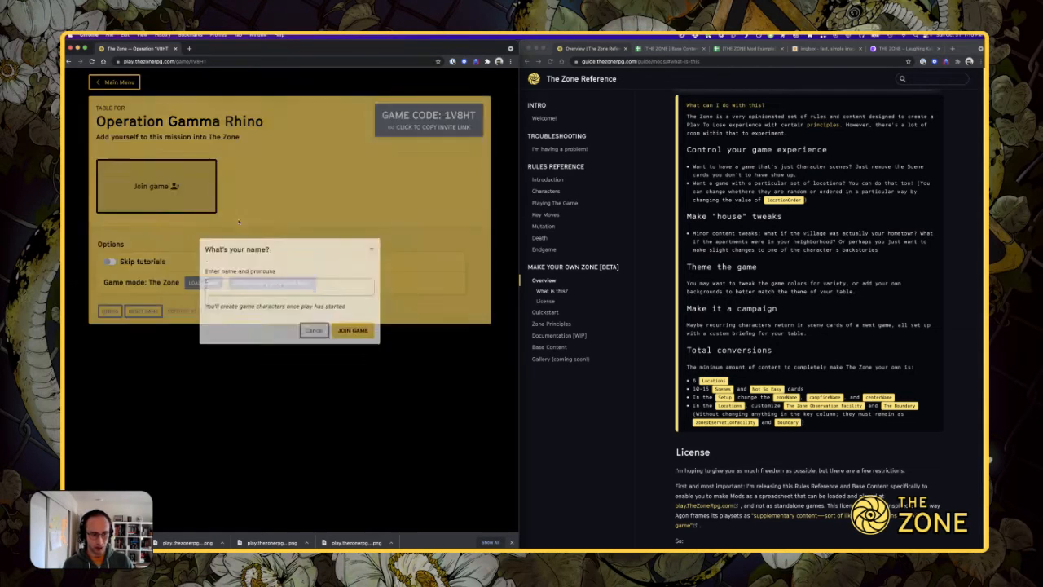
{"action": "type", "text": "Raph"}
{"action": "key", "text": "Return"}
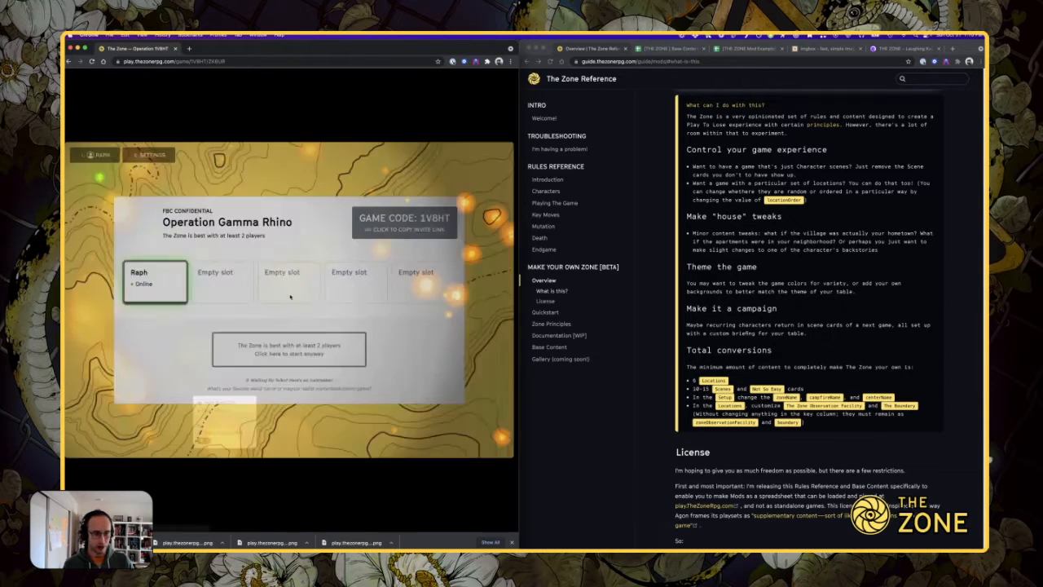
{"action": "left_click", "coordinate": [289, 346]}
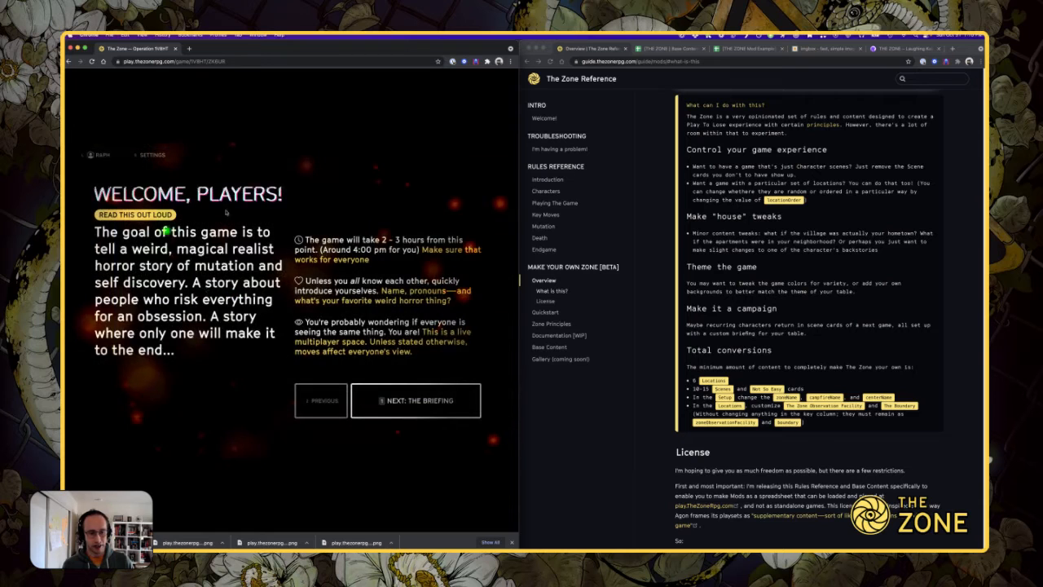
- Go through the game's opening screens, from the welcome and briefing past the collaborative storytelling introduction to the board
{"action": "left_click", "coordinate": [391, 400]}
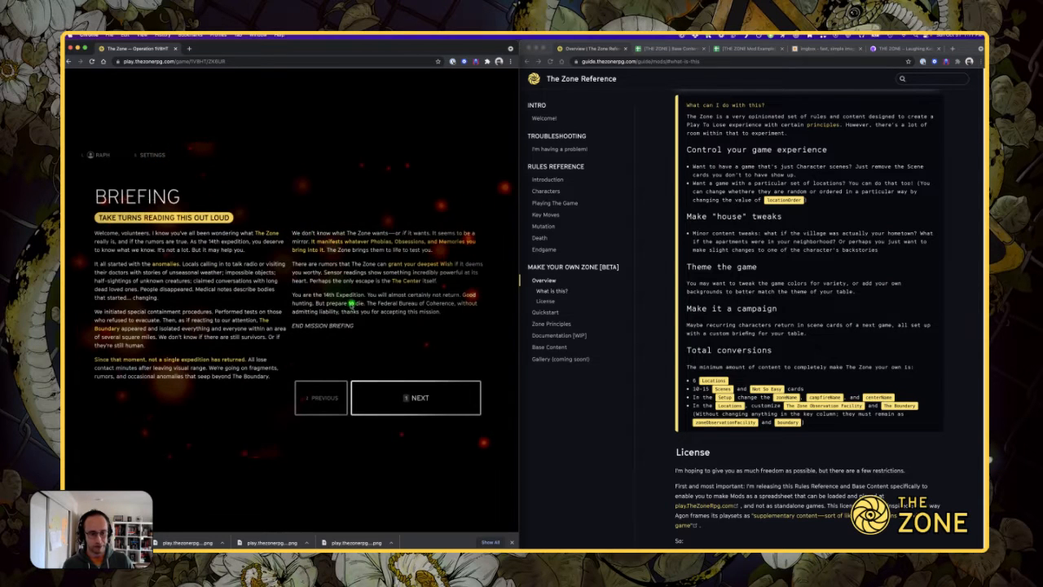
{"action": "left_click", "coordinate": [327, 398]}
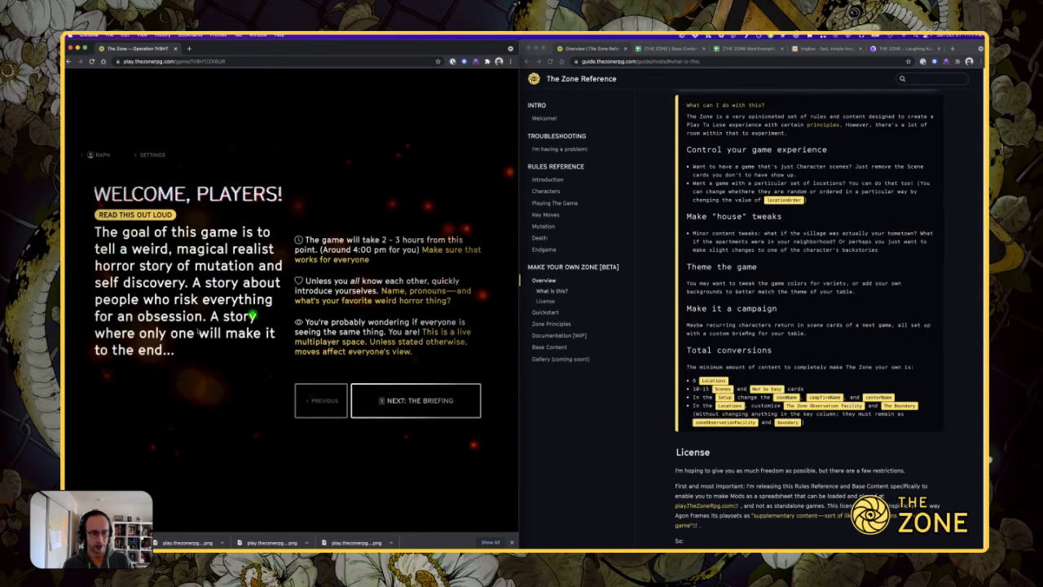
{"action": "left_click", "coordinate": [403, 404]}
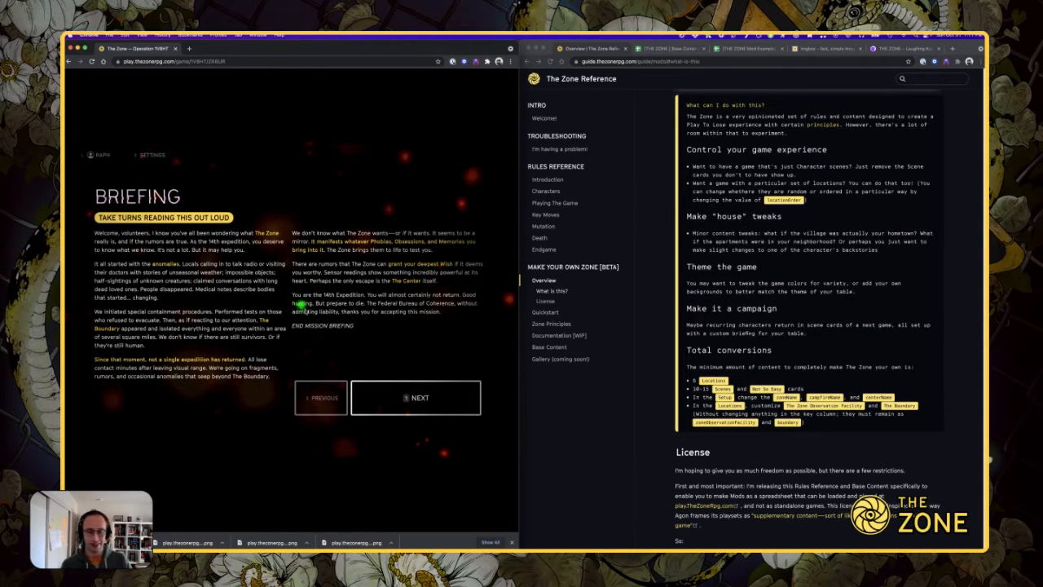
{"action": "left_click", "coordinate": [407, 407]}
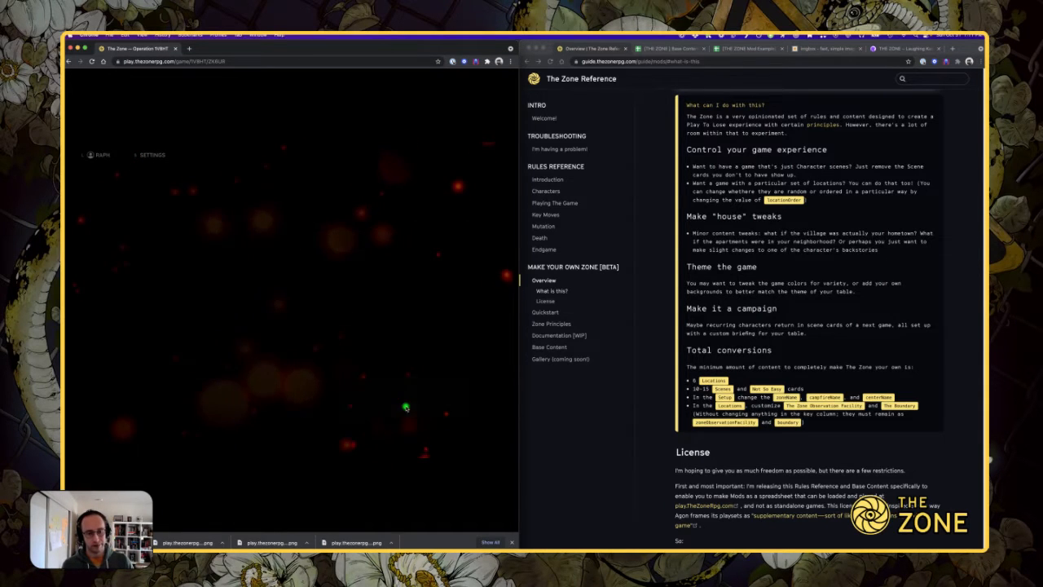
{"action": "left_click", "coordinate": [405, 410]}
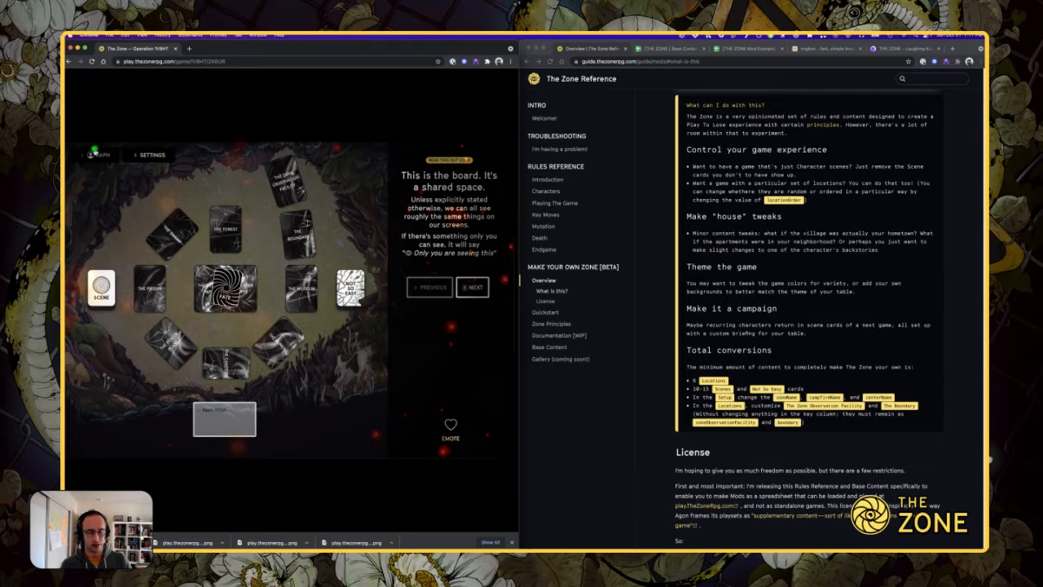
- View the board's spiral of location cards, and go back through the introduction to the Briefing screen
{"action": "left_click", "coordinate": [474, 288]}
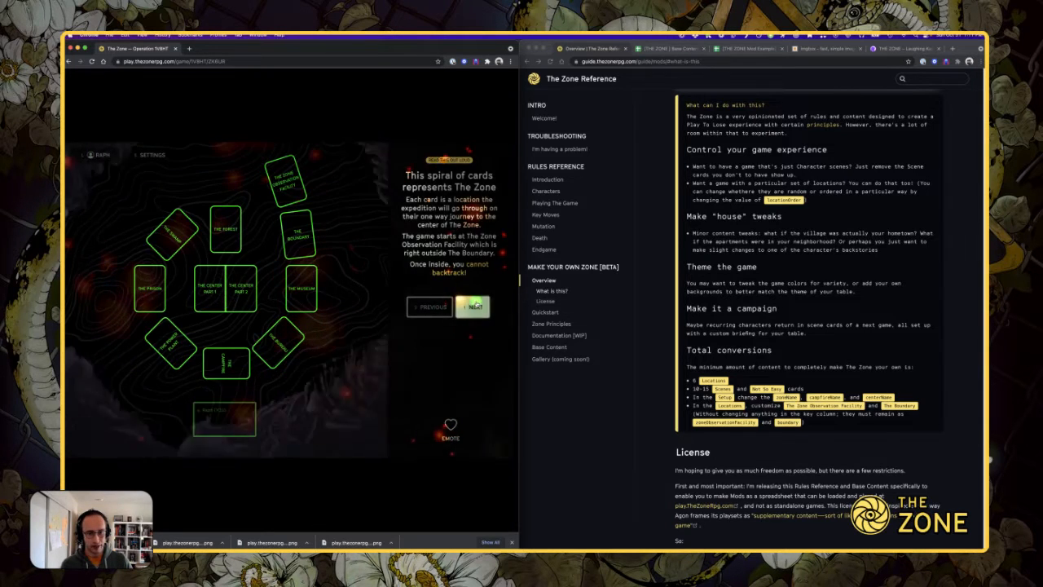
{"action": "left_click", "coordinate": [475, 303]}
{"action": "left_click", "coordinate": [428, 261]}
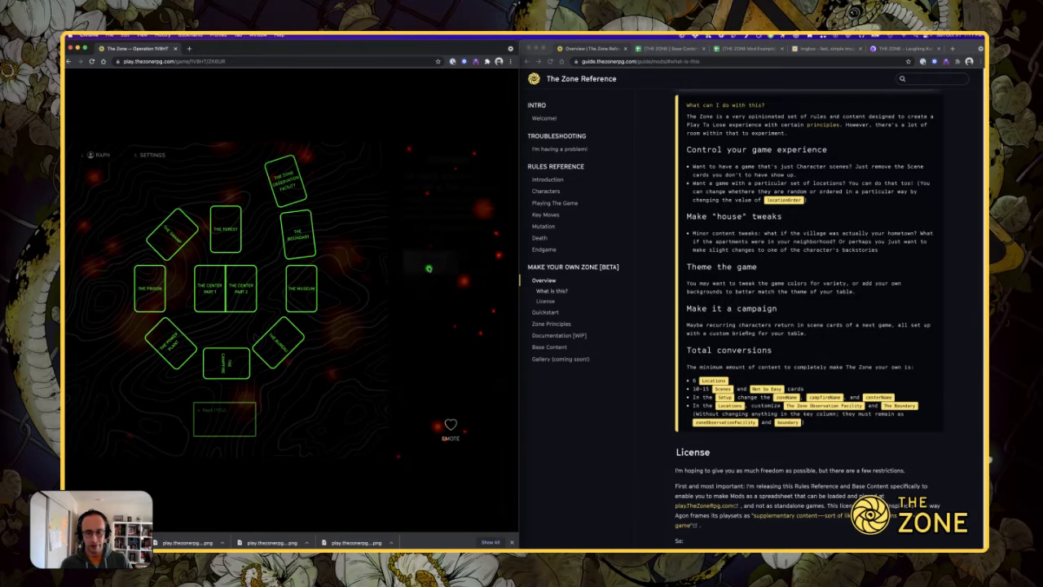
{"action": "left_click", "coordinate": [429, 306]}
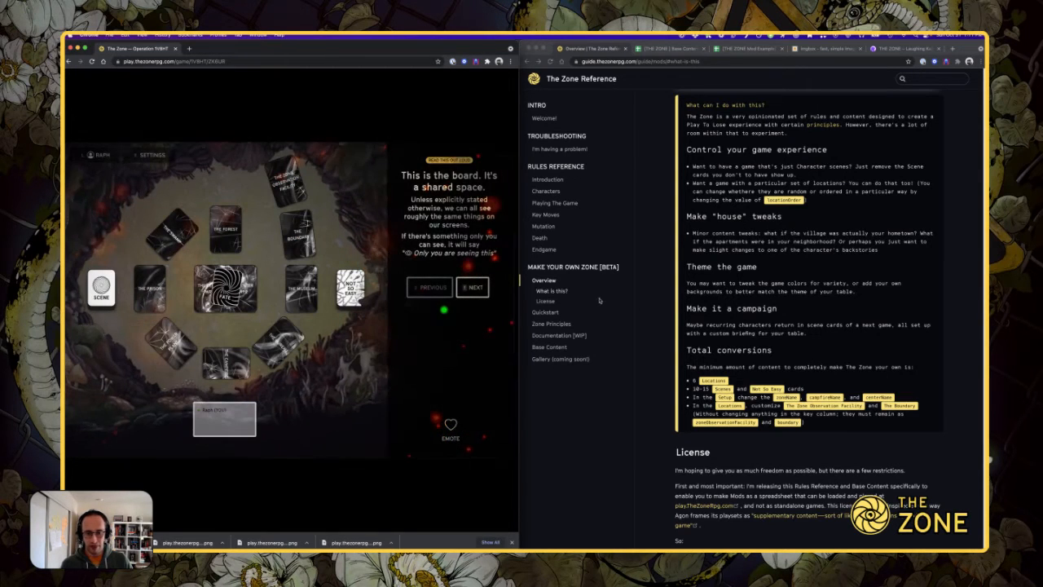
{"action": "left_click", "coordinate": [595, 302]}
{"action": "left_click", "coordinate": [431, 288]}
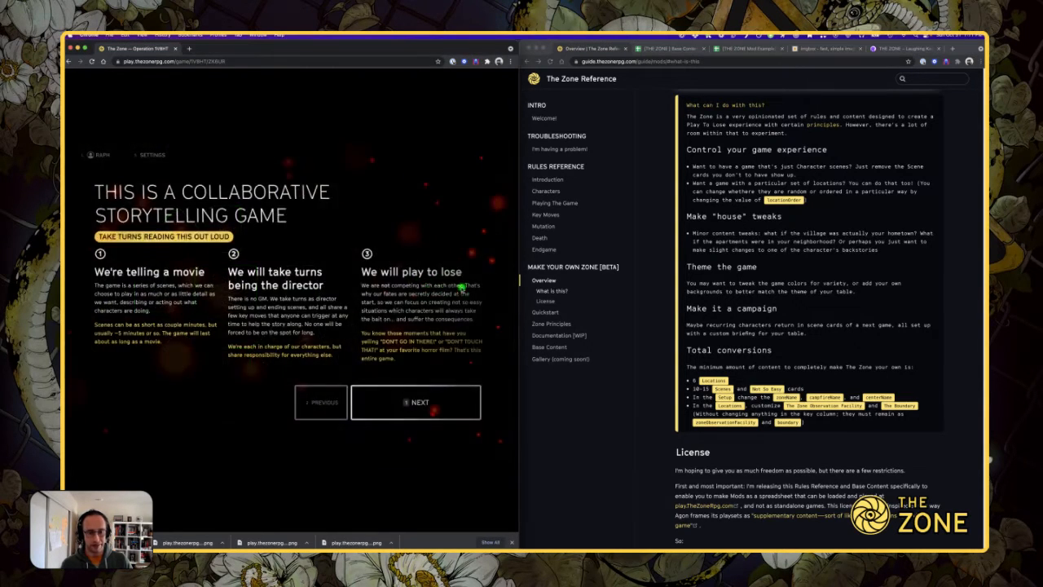
{"action": "left_click", "coordinate": [356, 392]}
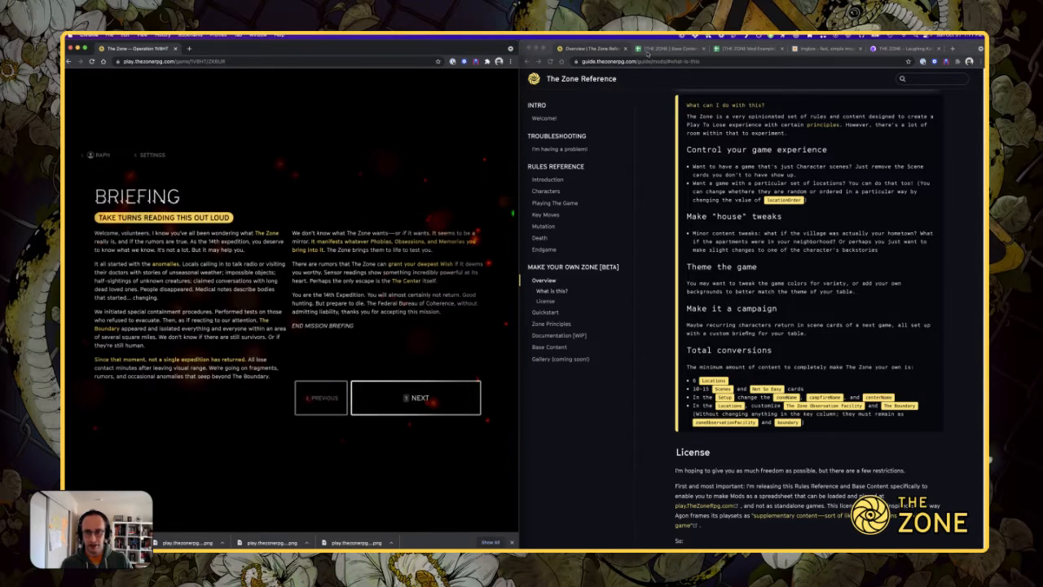
- Open the setup sheet of the Base Content spreadsheet and compare its briefingText and welcomeText values with the game's briefing
{"action": "left_click", "coordinate": [652, 51]}
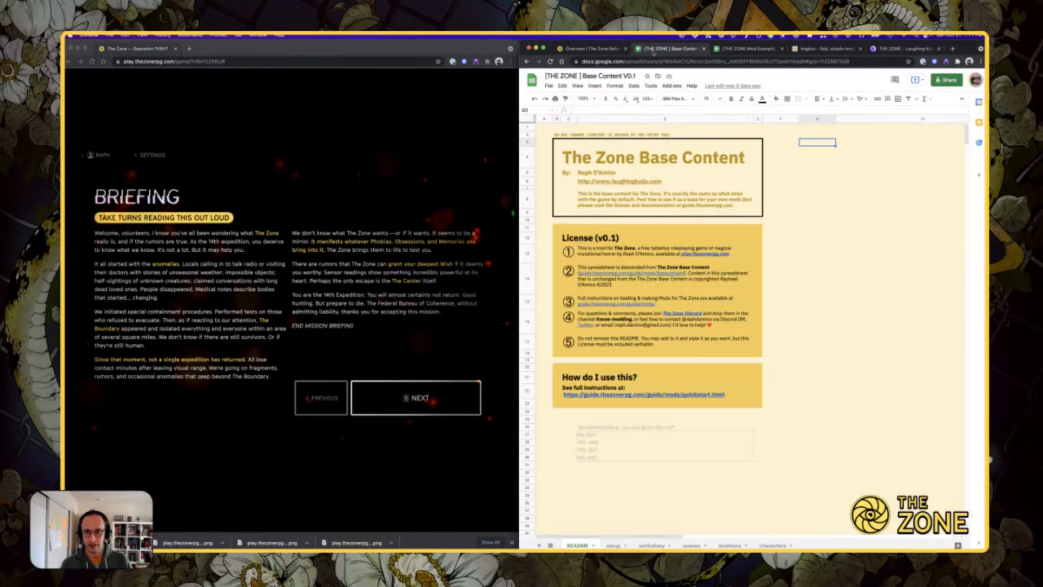
{"action": "left_click", "coordinate": [613, 545]}
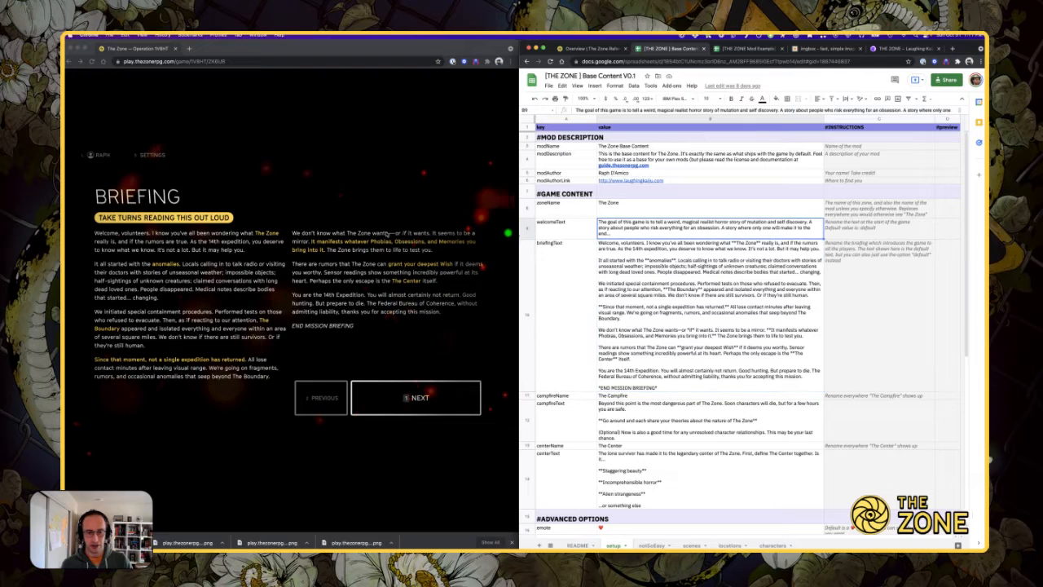
{"action": "key", "text": "Return"}
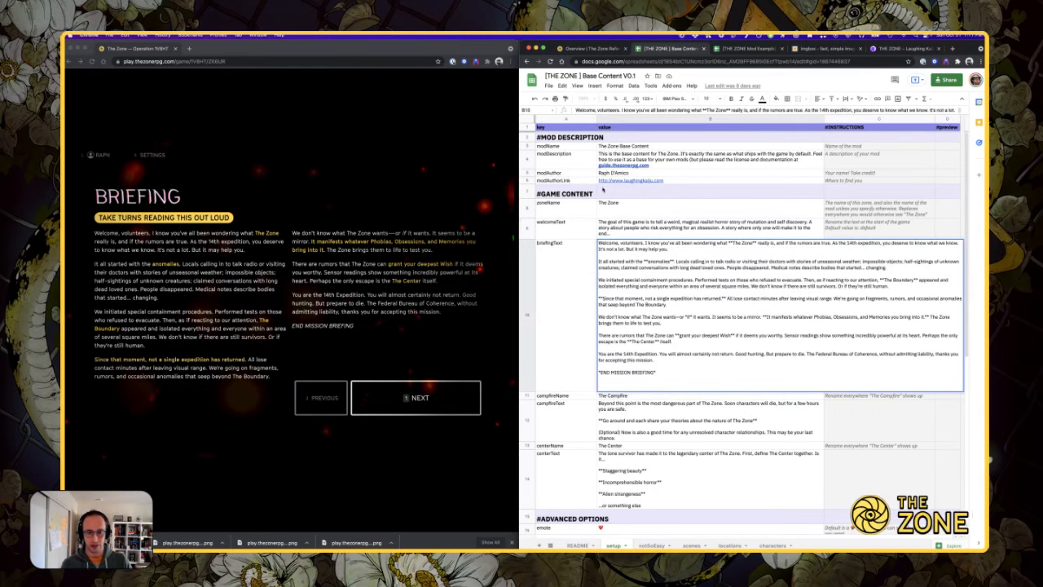
{"action": "left_click", "coordinate": [287, 222]}
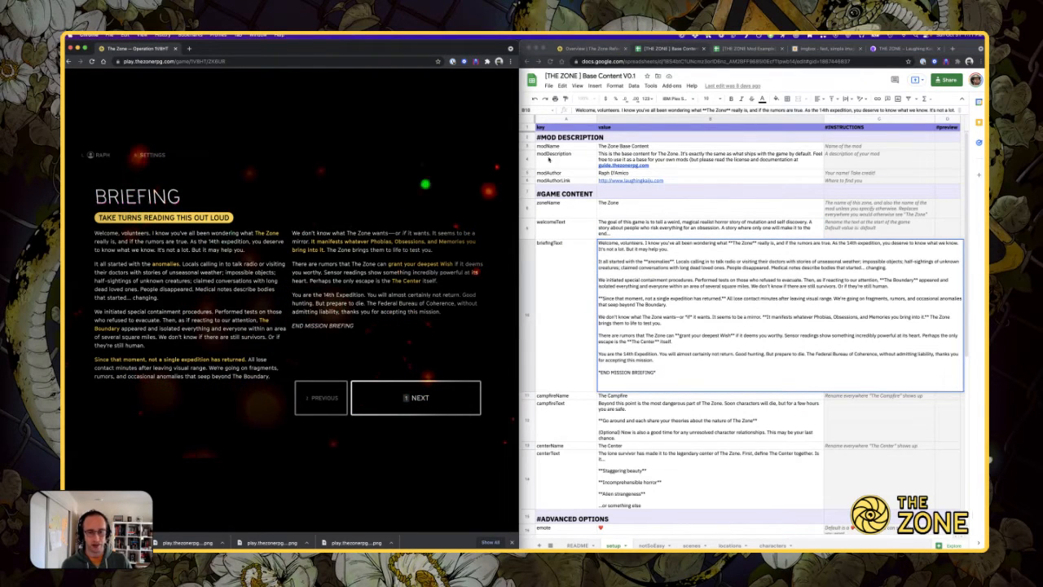
{"action": "left_click", "coordinate": [669, 229]}
{"action": "left_click", "coordinate": [649, 227]}
{"action": "left_click", "coordinate": [663, 278]}
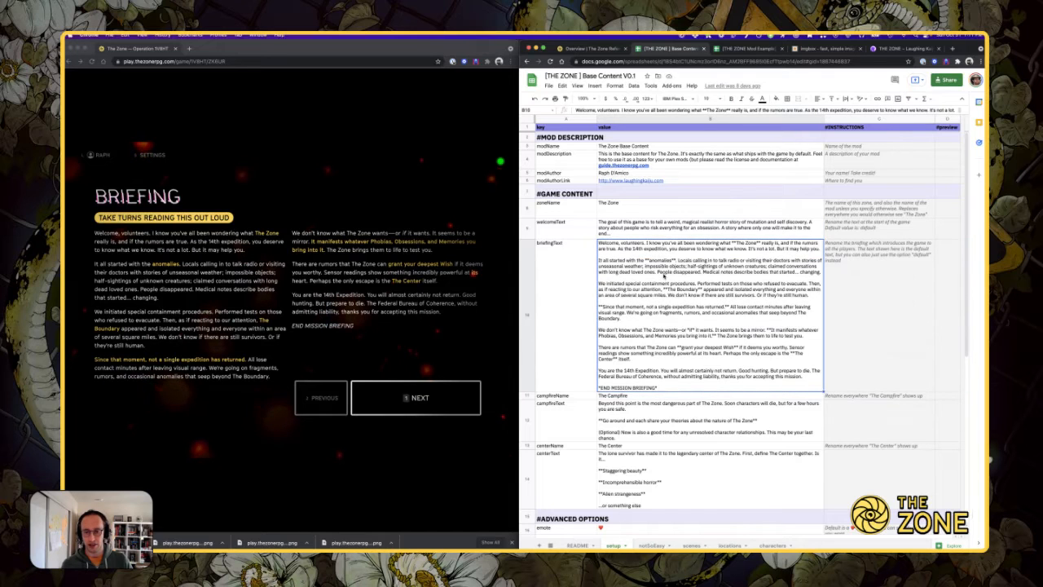
{"action": "key", "text": "Return"}
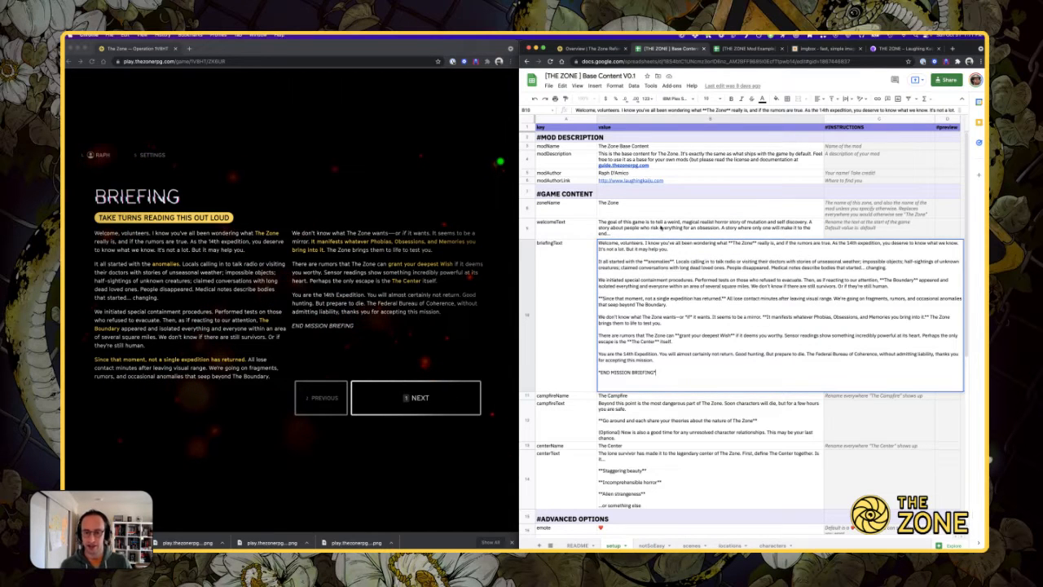
{"action": "left_click", "coordinate": [661, 229]}
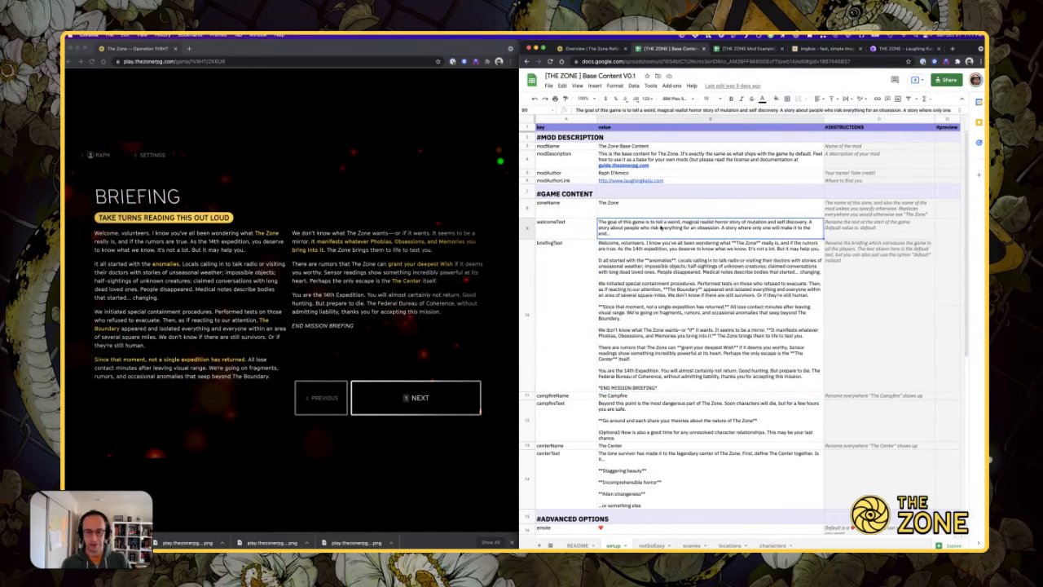
- Compare the game's welcome and briefing screens with the setup sheet's welcomeText and briefingText, and highlight the #INSTRUCTIONS column
{"action": "left_click", "coordinate": [329, 397]}
{"action": "left_click", "coordinate": [330, 397]}
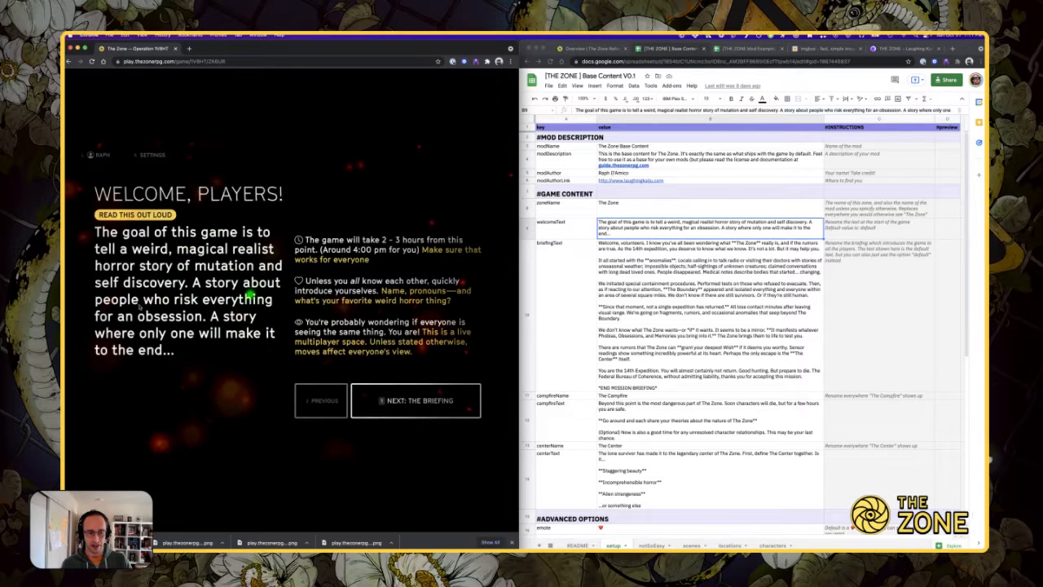
{"action": "left_click", "coordinate": [417, 400]}
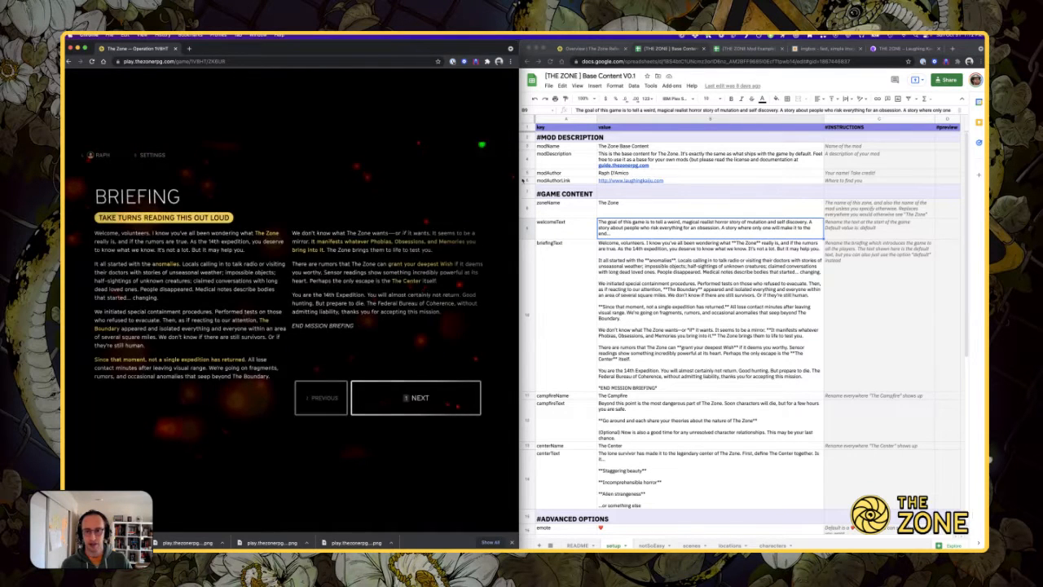
{"action": "left_click", "coordinate": [642, 237]}
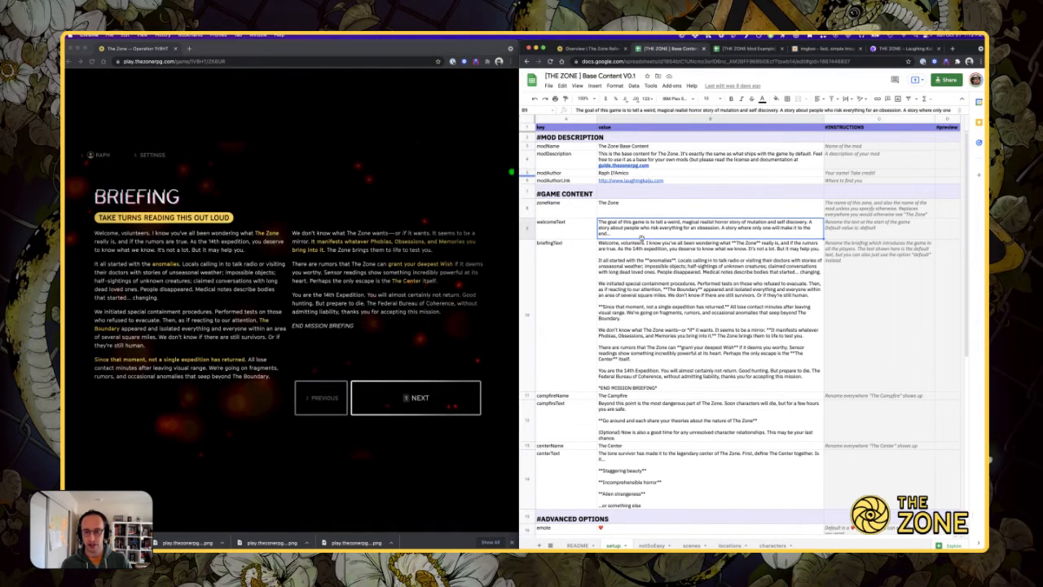
{"action": "left_click", "coordinate": [870, 235]}
{"action": "left_click", "coordinate": [872, 118]}
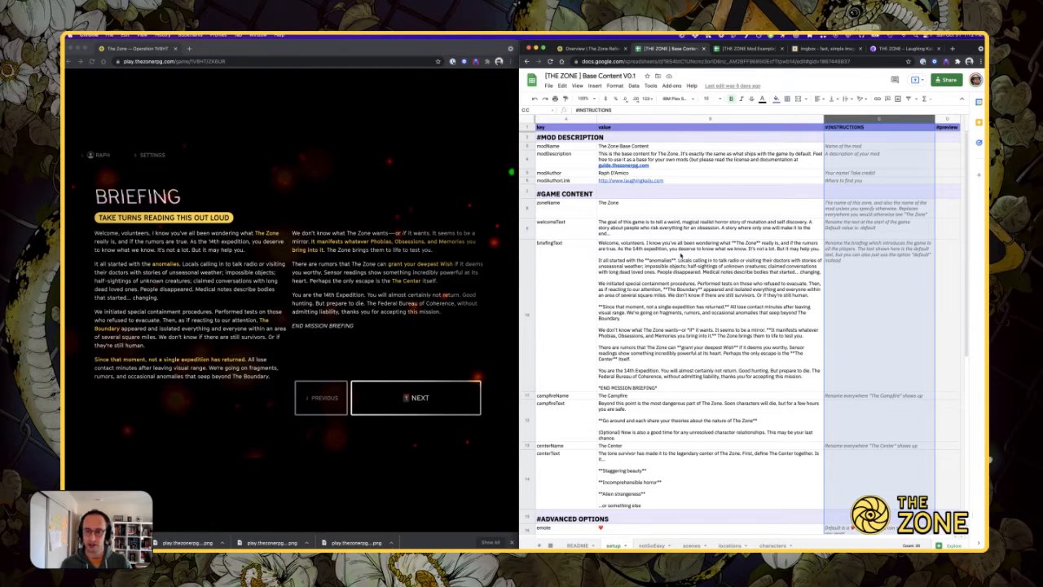
{"action": "left_click", "coordinate": [682, 255]}
- Open the modding guide's Documentation [WIP] page and review its basics, important warnings, content lengths and tips
{"action": "key", "text": "ctrl+shift+Tab"}
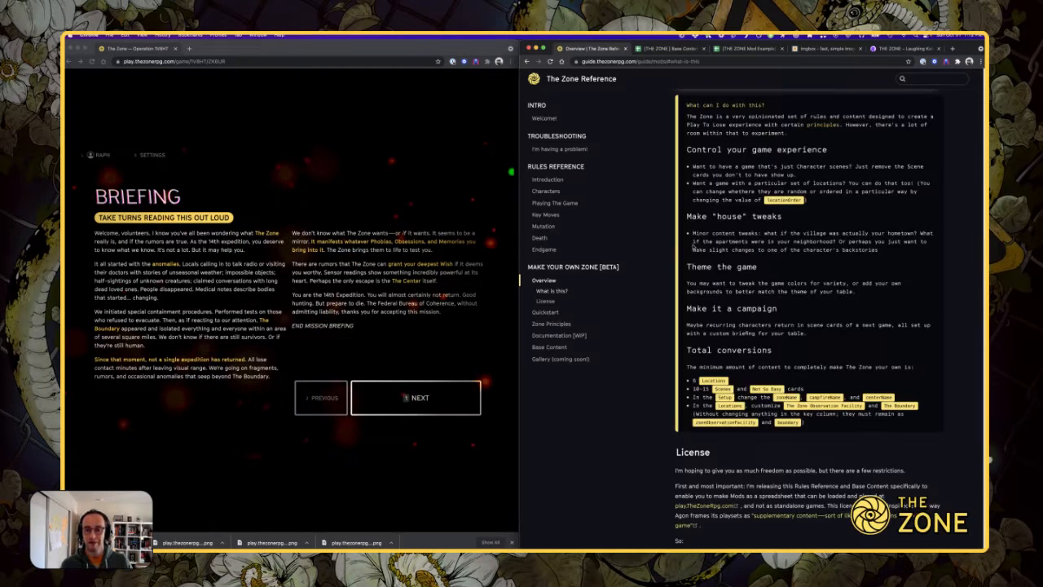
{"action": "left_click", "coordinate": [559, 335]}
{"action": "scroll", "coordinate": [811, 281], "scroll_direction": "down", "scroll_amount": 3}
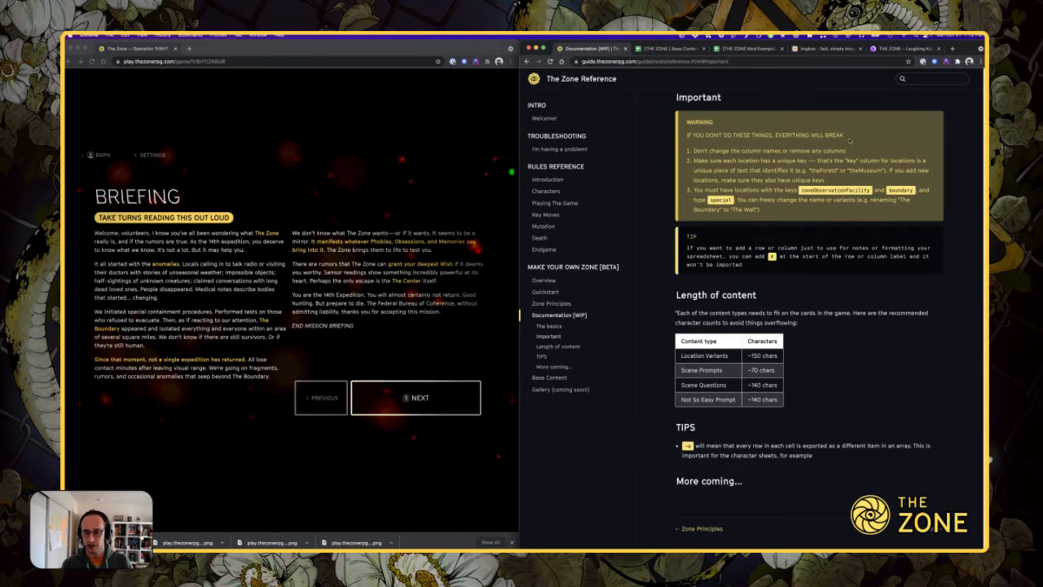
{"action": "scroll", "coordinate": [699, 319], "scroll_direction": "up", "scroll_amount": 2}
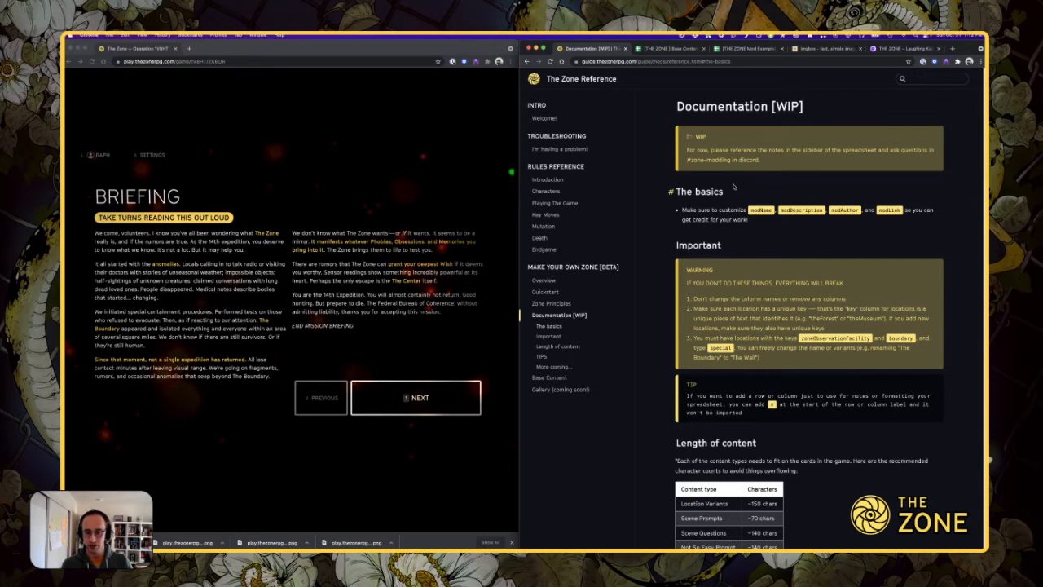
- Return to the Base Content setup sheet and advance the game past the briefing to the collaborative storytelling screen
{"action": "key", "text": "ctrl+Tab"}
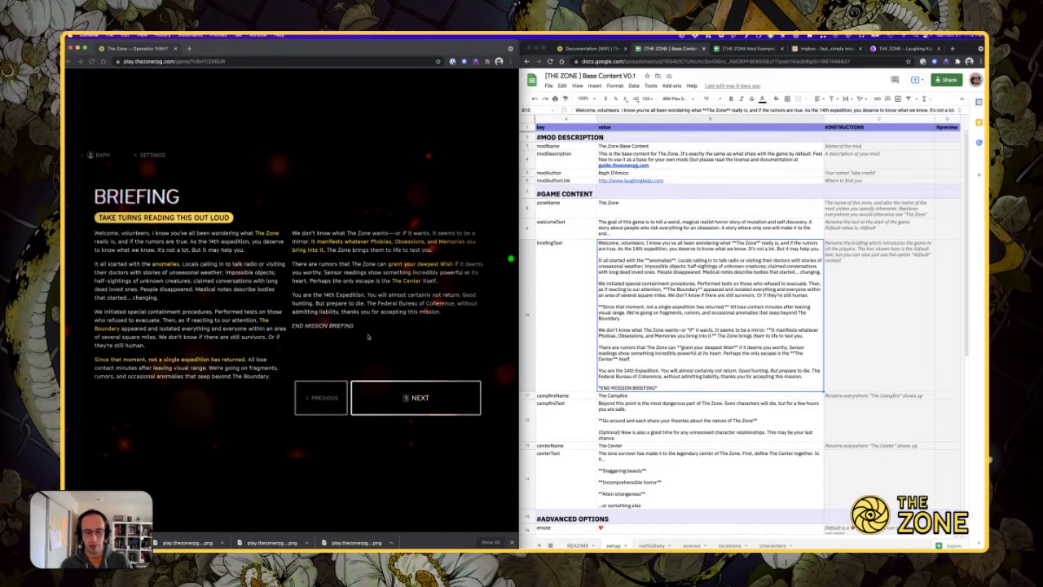
{"action": "left_click", "coordinate": [369, 341]}
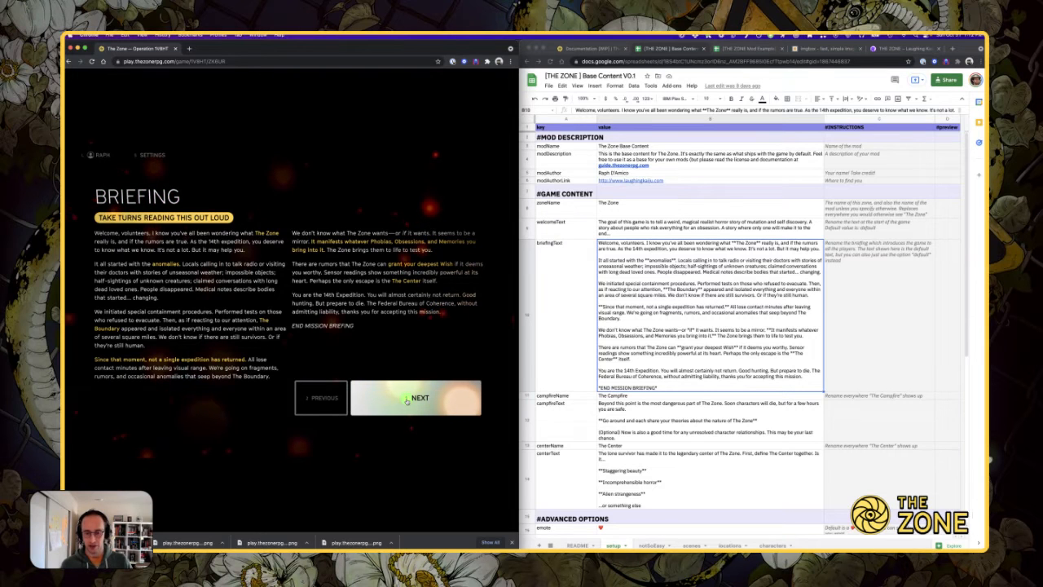
{"action": "left_click", "coordinate": [407, 399]}
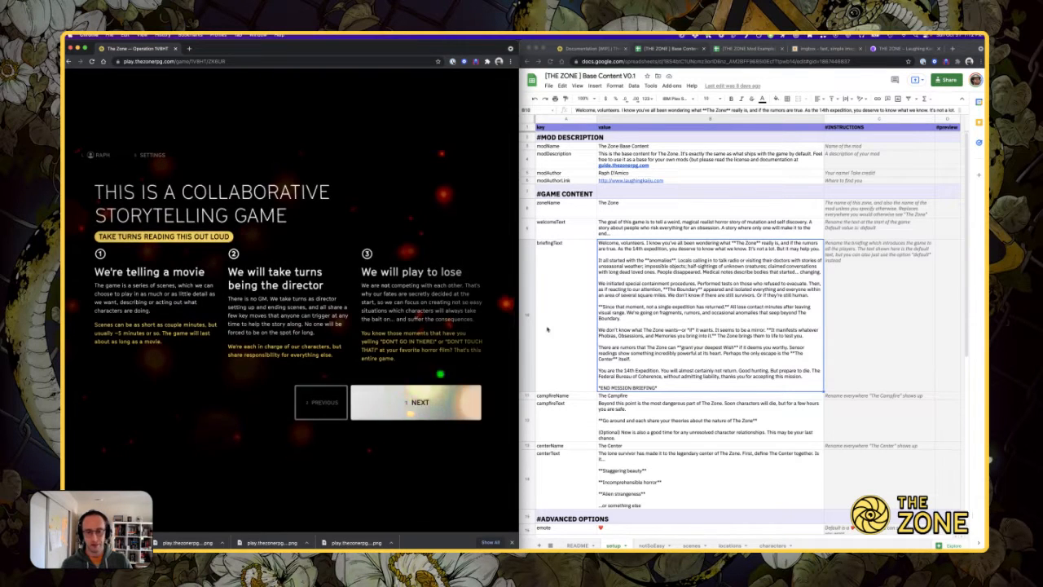
- Bring the setup sheet's campfireText and centerText rows into view and advance the game past the storytelling rules to the shared board introduction
{"action": "left_click", "coordinate": [717, 269]}
{"action": "scroll", "coordinate": [718, 263], "scroll_direction": "down", "scroll_amount": 2}
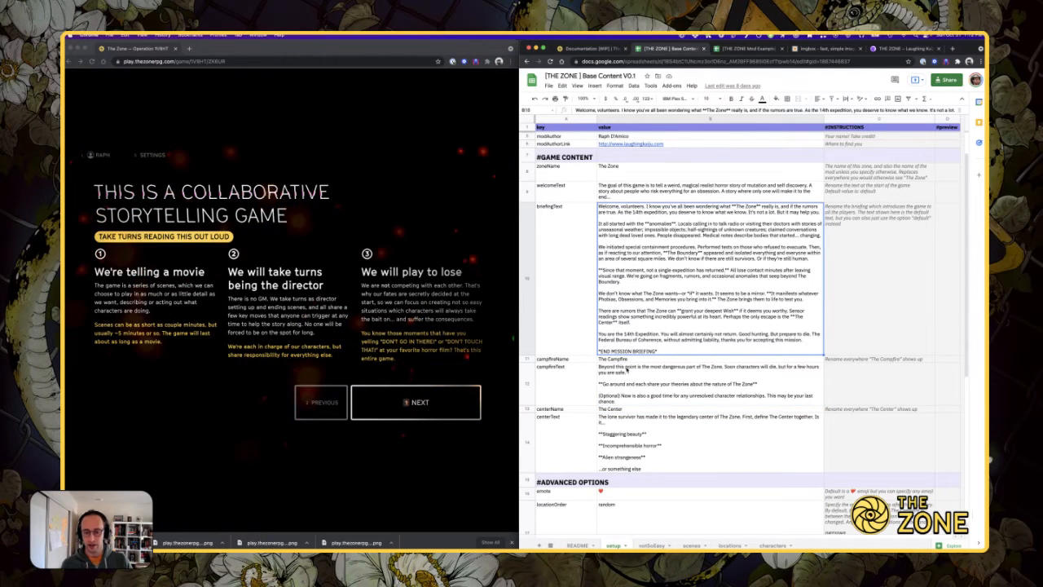
{"action": "left_click", "coordinate": [418, 401]}
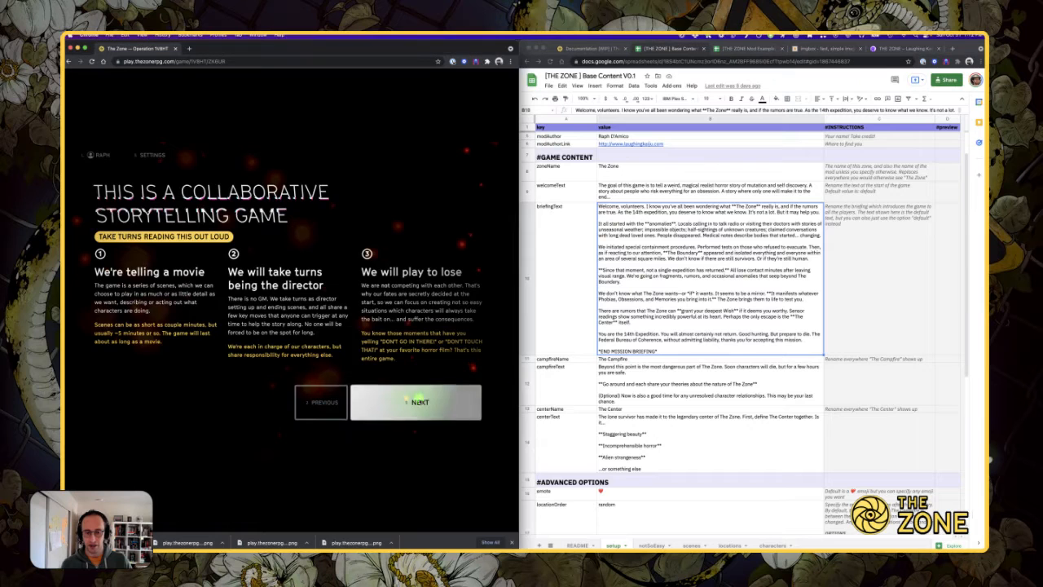
{"action": "left_click", "coordinate": [418, 401]}
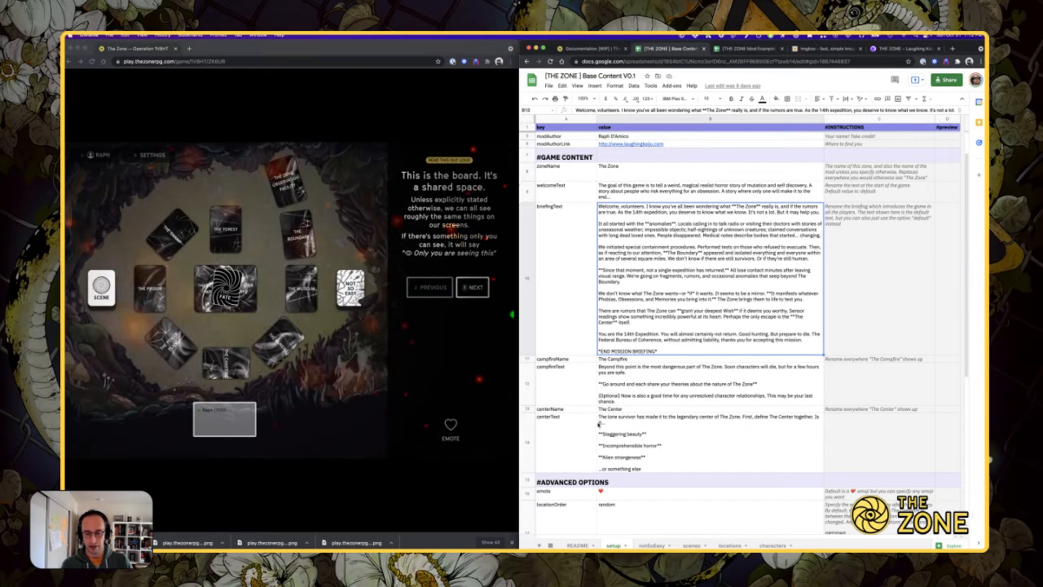
{"action": "left_click", "coordinate": [600, 424]}
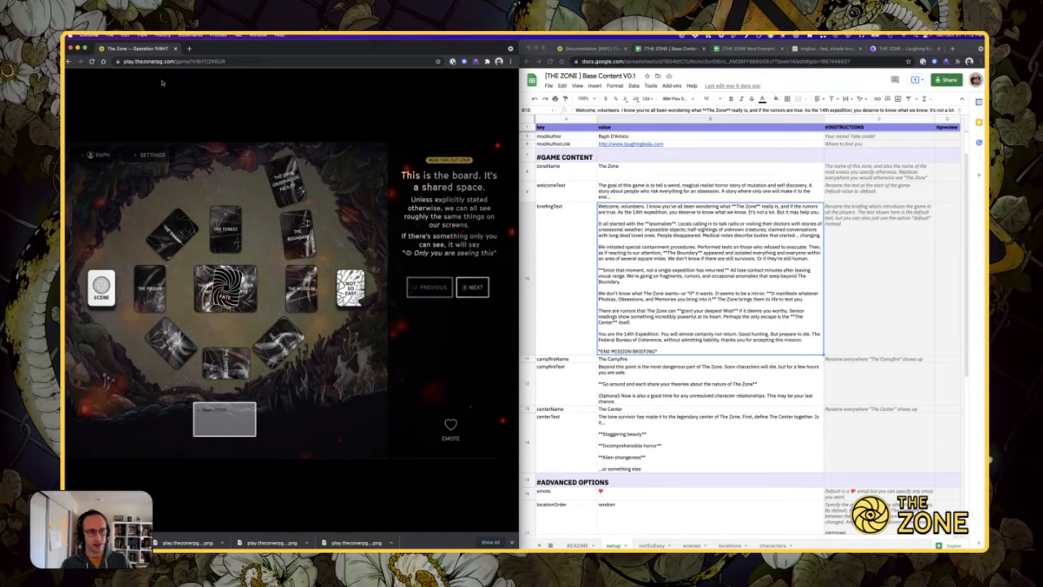
- Leave the board for the game's lobby and open the same lobby address in a second browser tab
{"action": "left_click", "coordinate": [100, 155]}
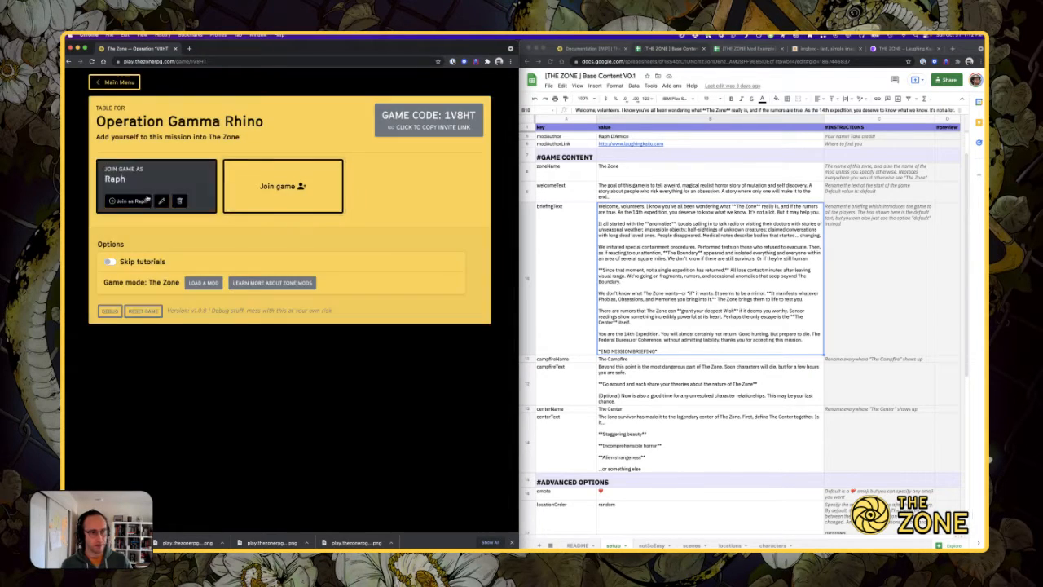
{"action": "left_click", "coordinate": [171, 61]}
{"action": "key", "text": "super+c"}
{"action": "key", "text": "super+t"}
{"action": "key", "text": "super+v"}
{"action": "key", "text": "Return"}
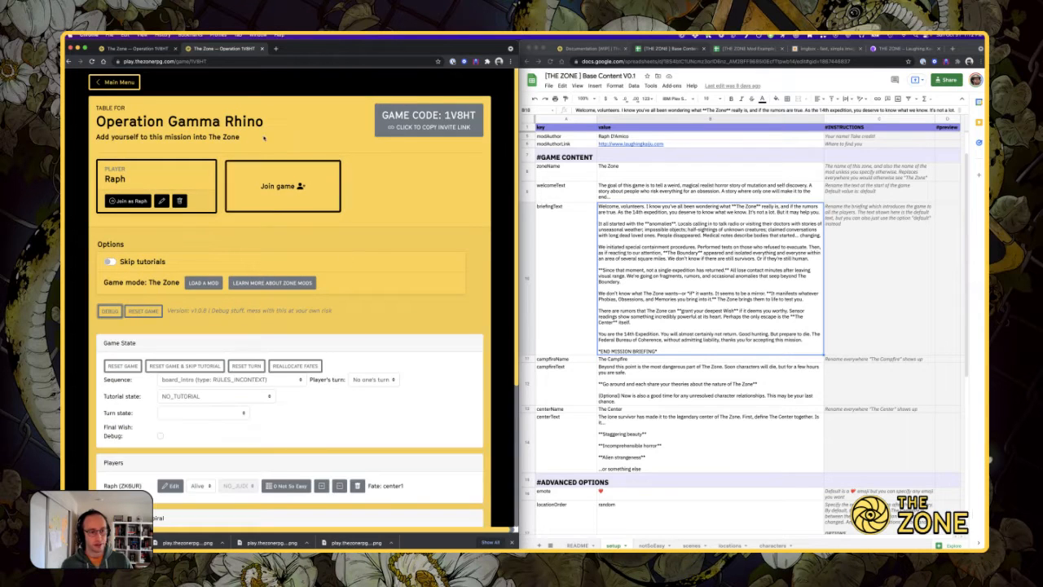
- Show the lobby's debug options and set the game sequence to location1 (type: LOCATION)
{"action": "left_click", "coordinate": [110, 311]}
{"action": "left_click", "coordinate": [110, 311]}
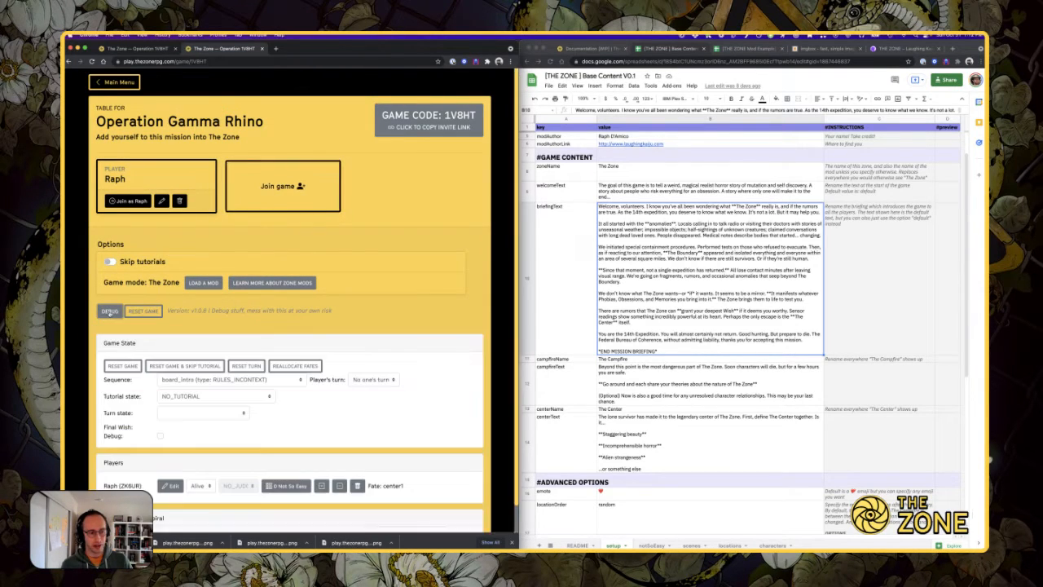
{"action": "scroll", "coordinate": [285, 268], "scroll_direction": "down", "scroll_amount": 3}
{"action": "left_click", "coordinate": [289, 252]}
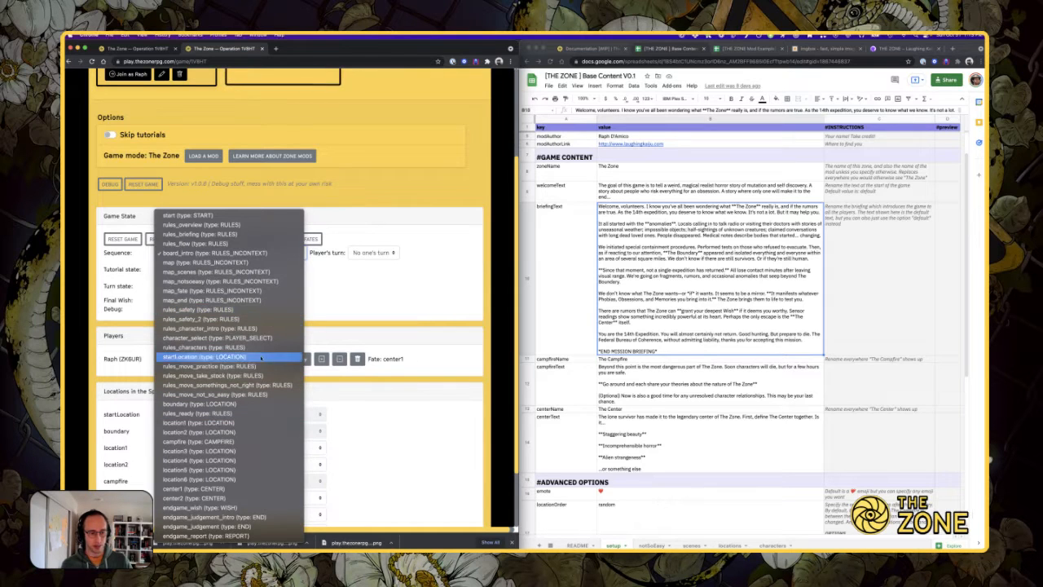
{"action": "left_click", "coordinate": [199, 422]}
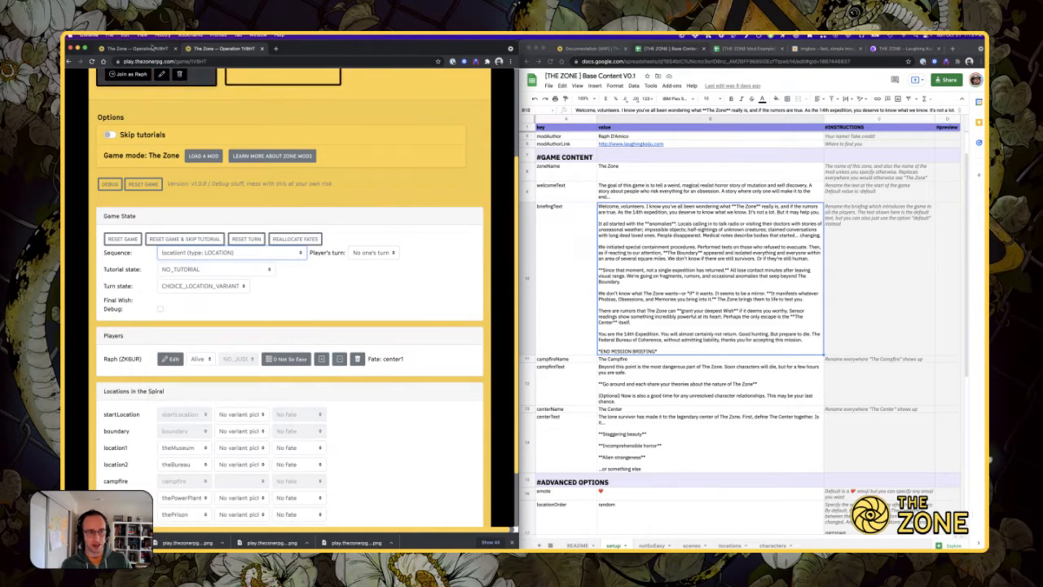
- Move the debug lobby tab into the spreadsheet's browser window and claim the director's turn in the game
{"action": "left_click", "coordinate": [152, 49]}
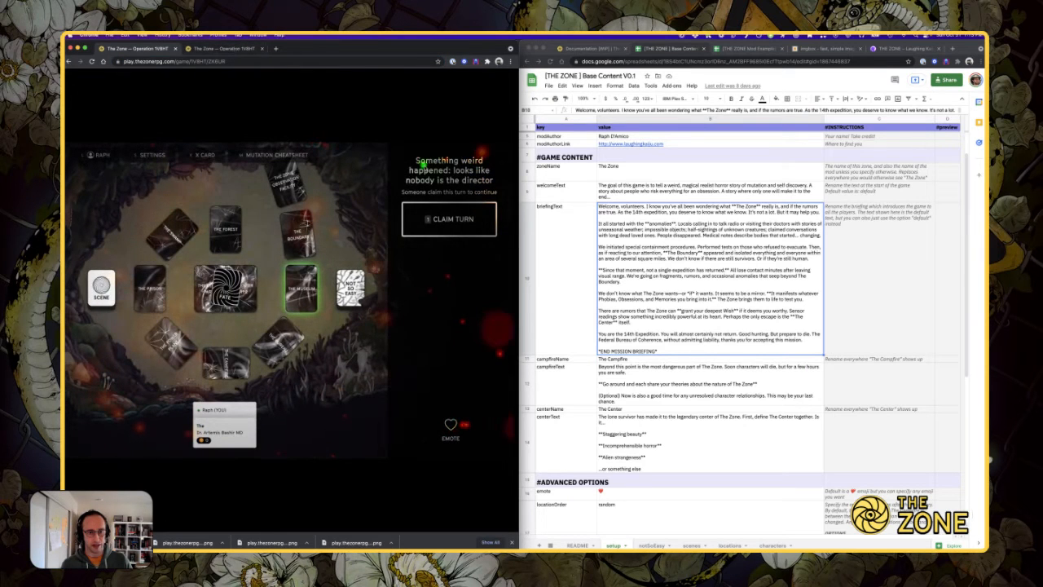
{"action": "left_click", "coordinate": [226, 49]}
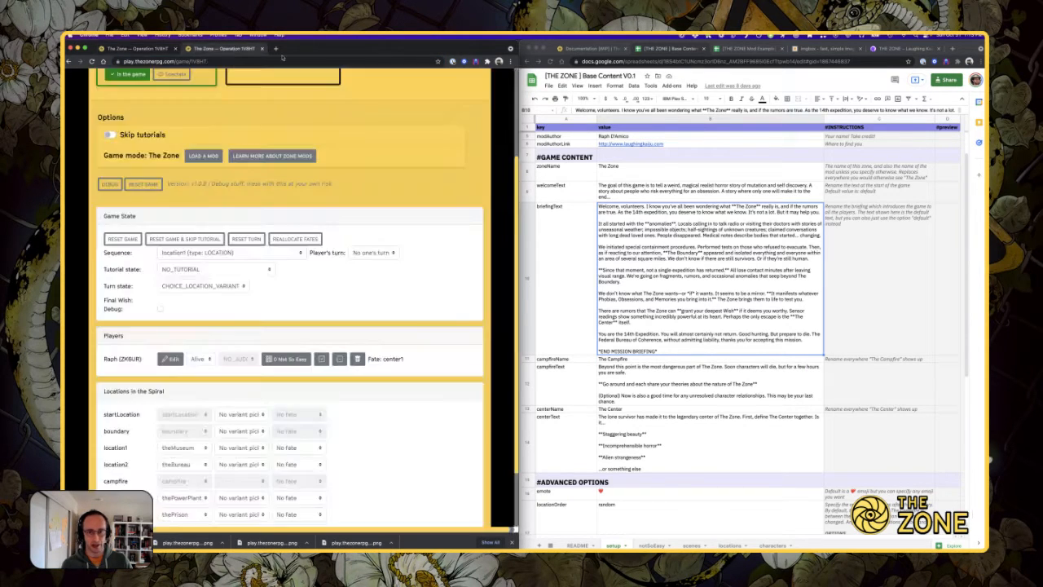
{"action": "left_click_drag", "start_coordinate": [226, 49], "coordinate": [648, 49]}
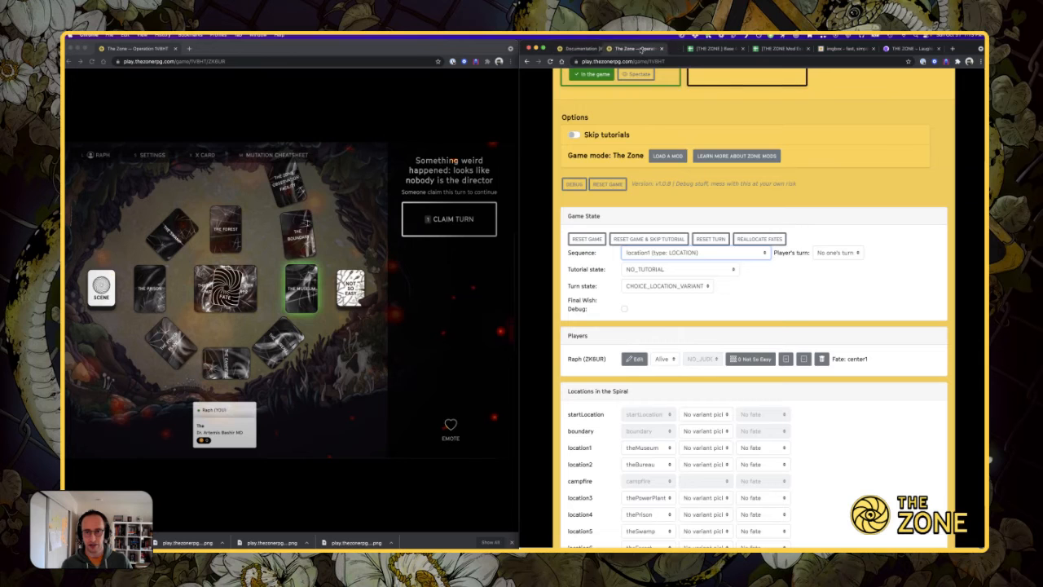
{"action": "left_click", "coordinate": [453, 218]}
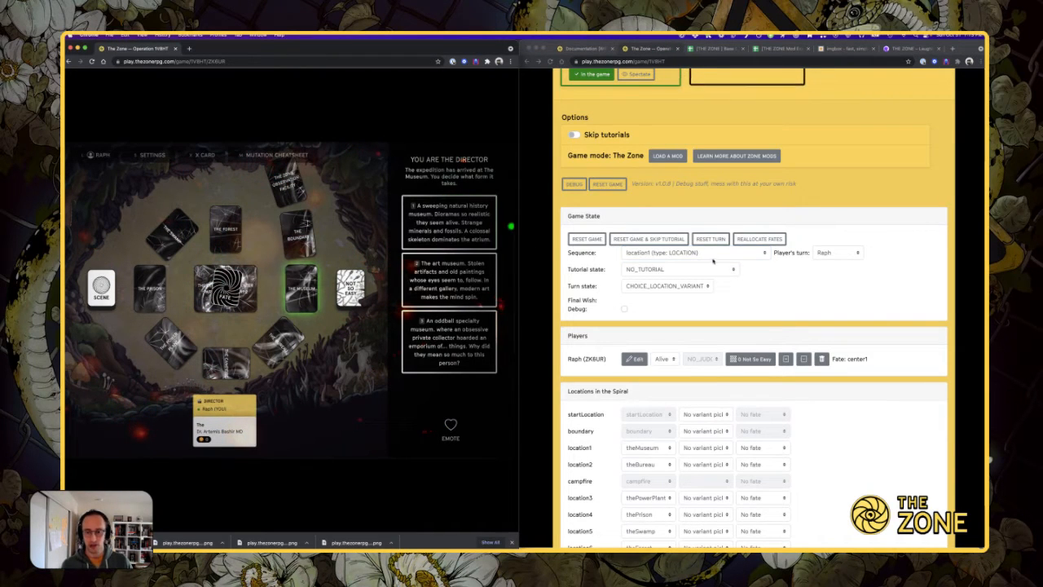
- Set the debug sequence to location2 and then location4, reviewing the director's location choices in the game
{"action": "left_click", "coordinate": [709, 253]}
{"action": "left_click", "coordinate": [685, 263]}
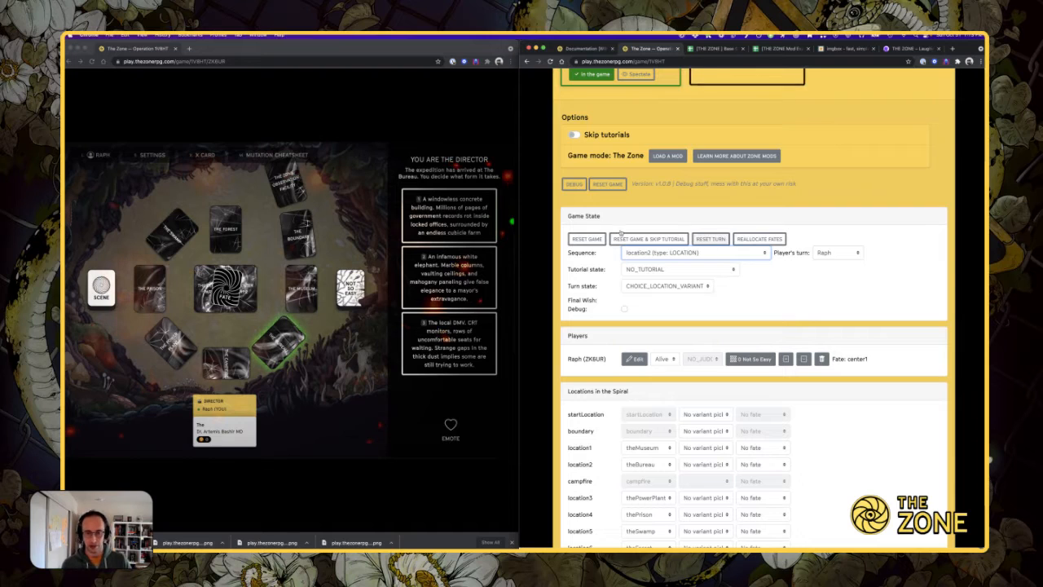
{"action": "left_click", "coordinate": [404, 198]}
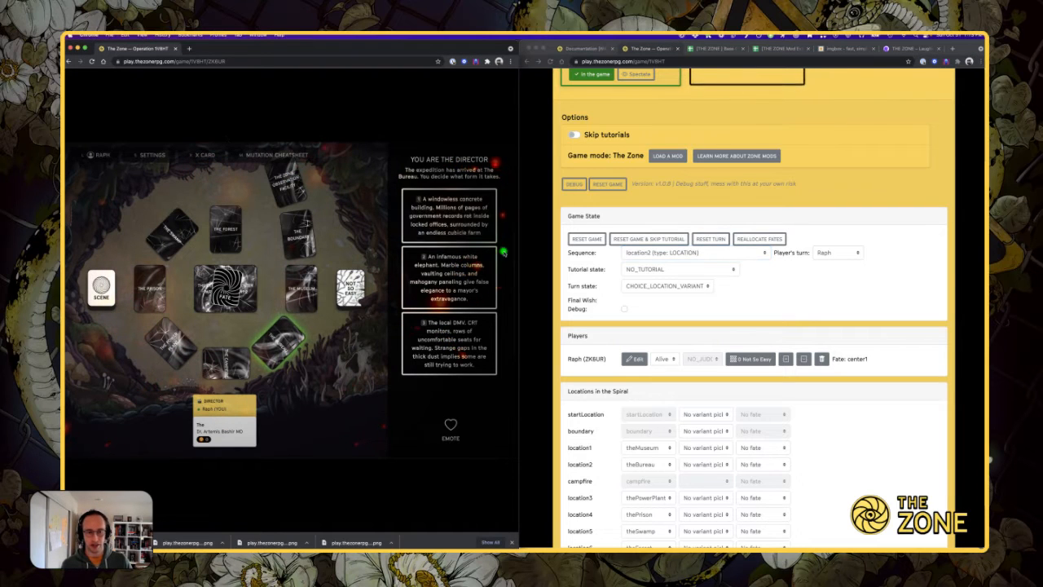
{"action": "left_click", "coordinate": [638, 255]}
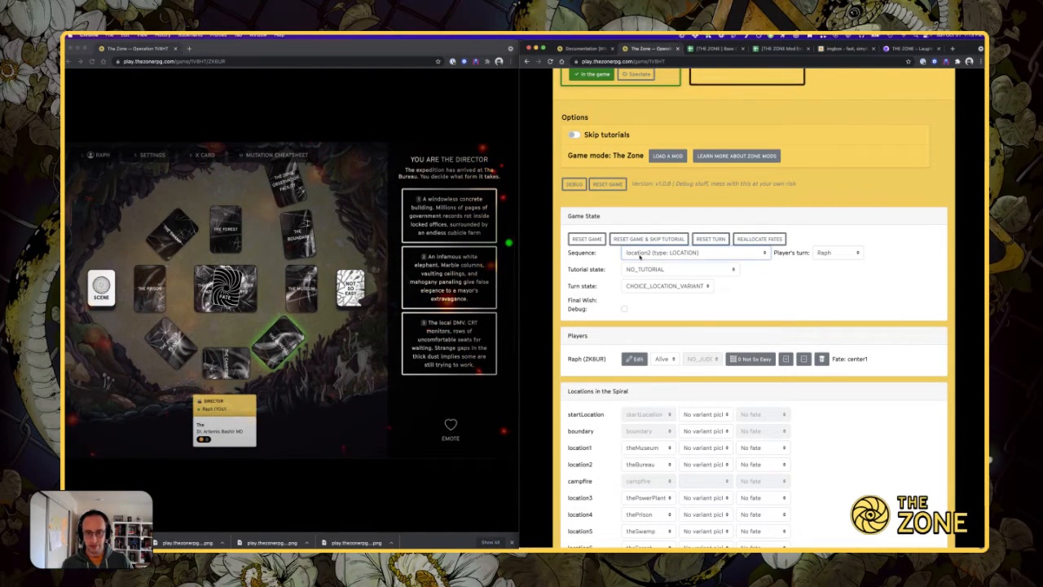
{"action": "left_click", "coordinate": [666, 282]}
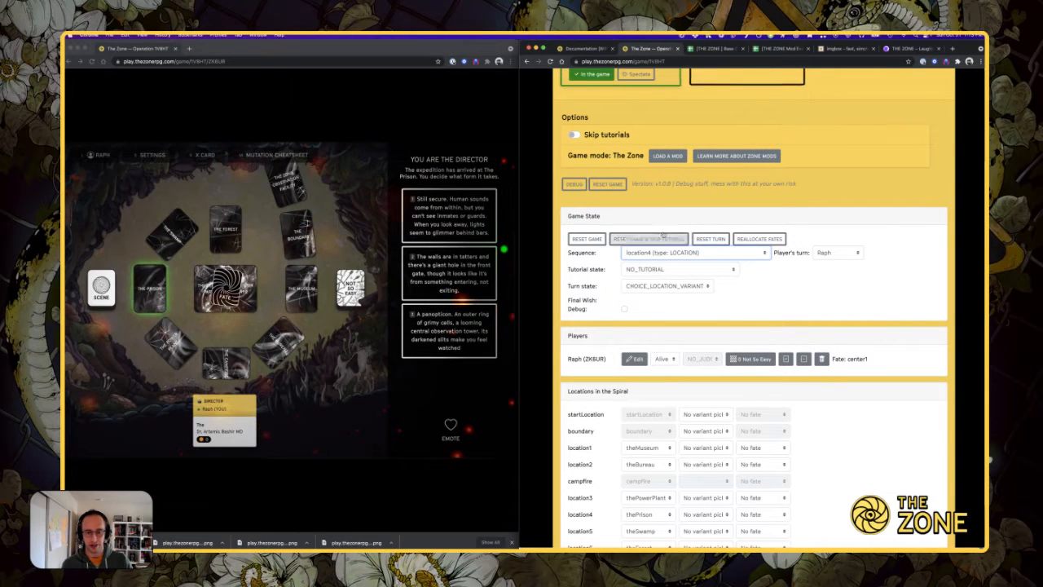
- Set the debug sequence to campfire (type: CAMPFIRE) and send an emote from the campfire scene
{"action": "left_click", "coordinate": [680, 252]}
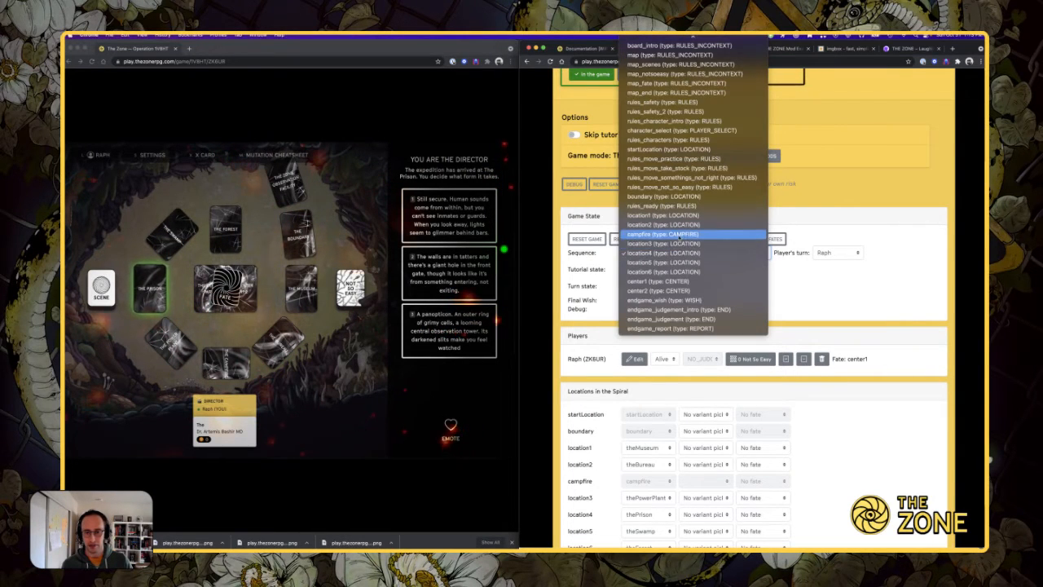
{"action": "left_click", "coordinate": [680, 234]}
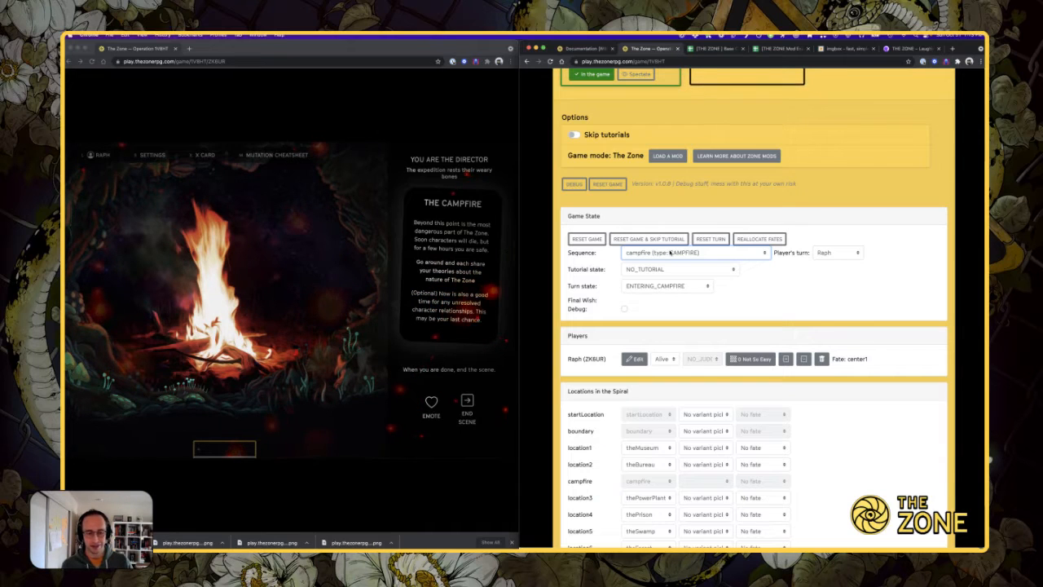
{"action": "left_click", "coordinate": [287, 321]}
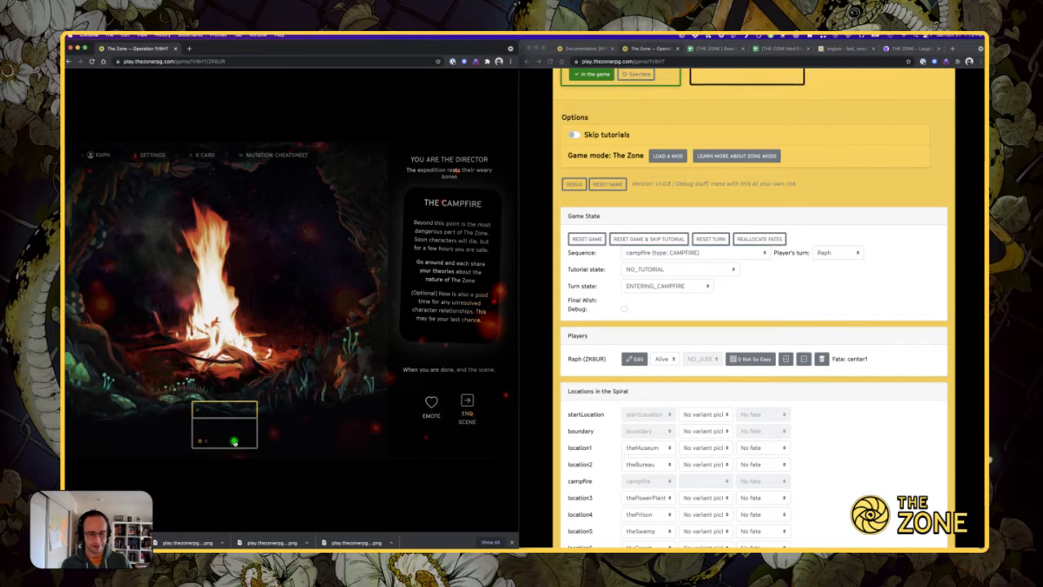
{"action": "left_click", "coordinate": [431, 404]}
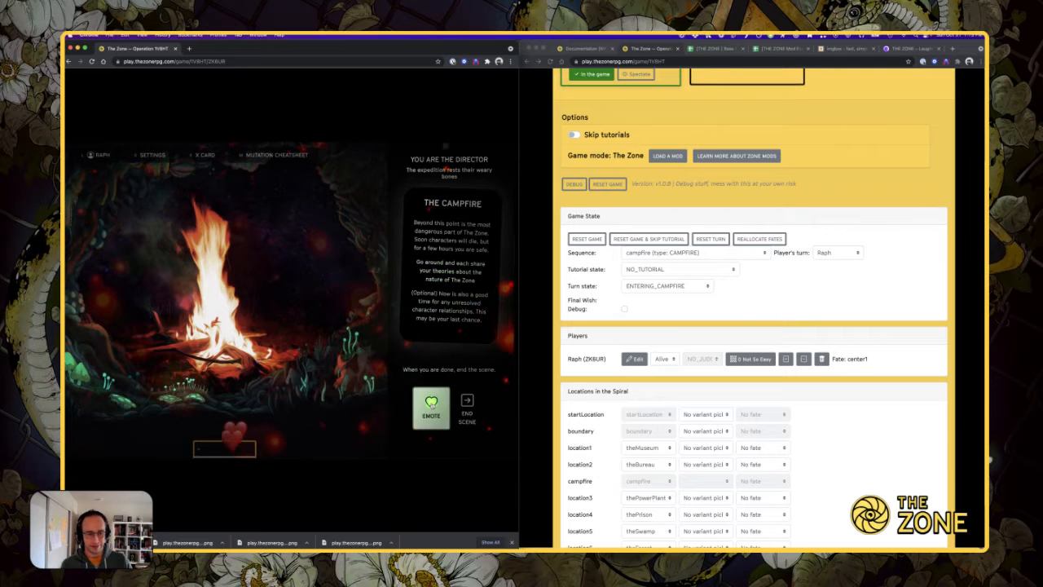
- Set the debug sequence to center1 (type: CENTER) and enter The Center in the game
{"action": "left_click", "coordinate": [681, 255]}
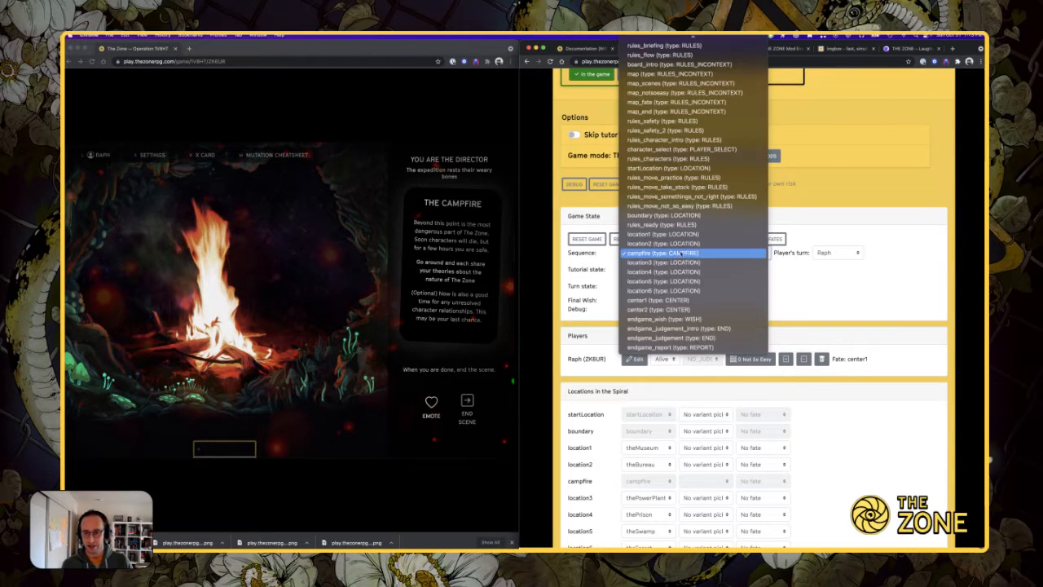
{"action": "key", "text": "Escape"}
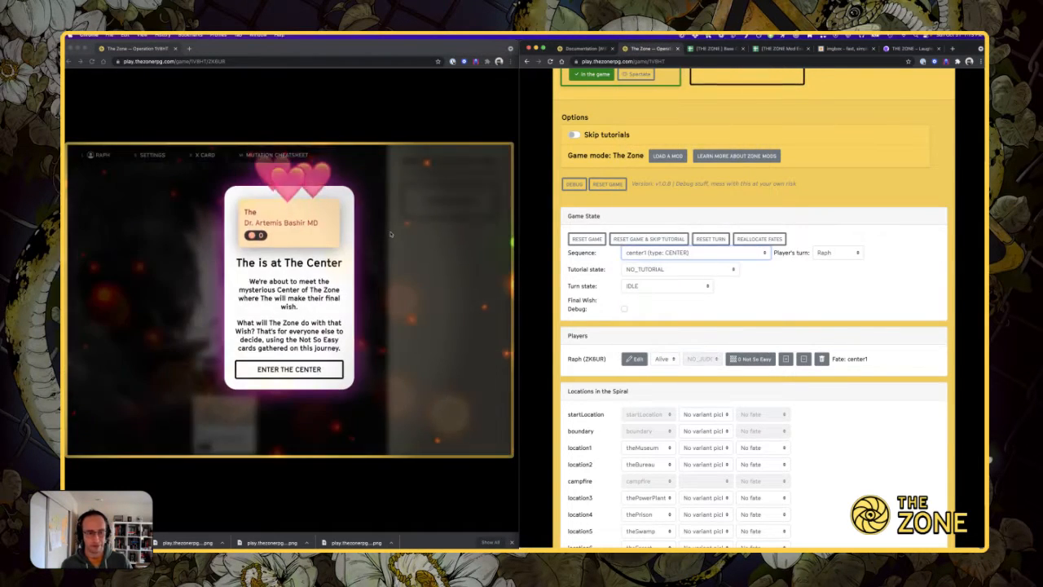
{"action": "left_click", "coordinate": [323, 371]}
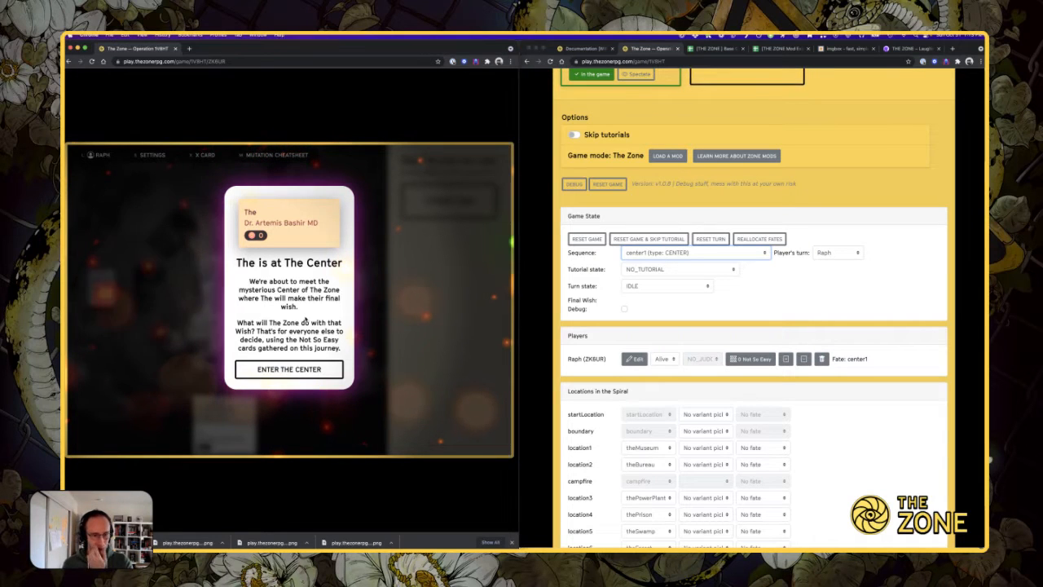
{"action": "left_click", "coordinate": [303, 373]}
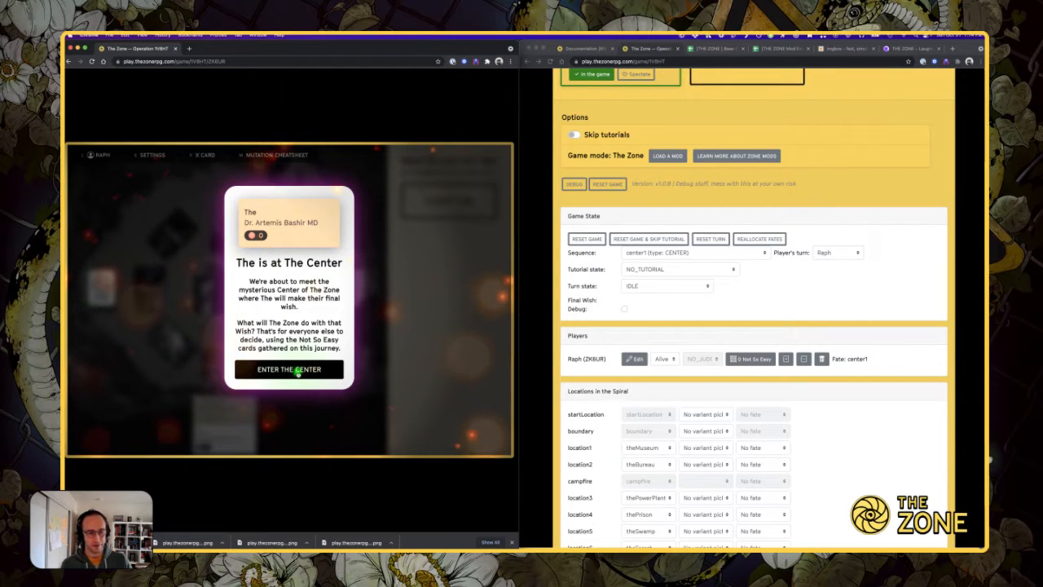
{"action": "left_click", "coordinate": [297, 371]}
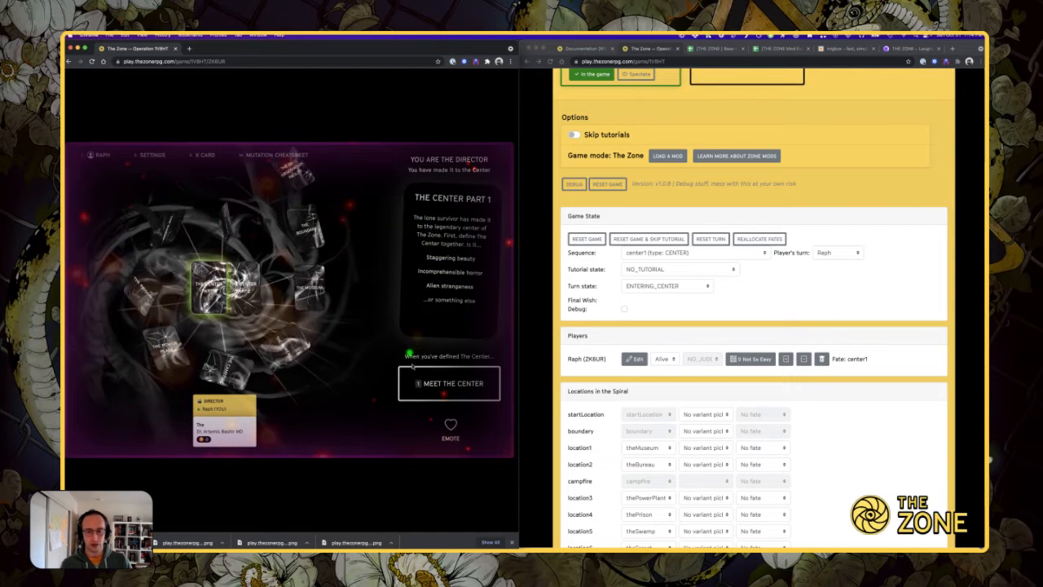
- Advance the game to The Center Part 2 and select the centerText value in the setup sheet
{"action": "left_click", "coordinate": [440, 393]}
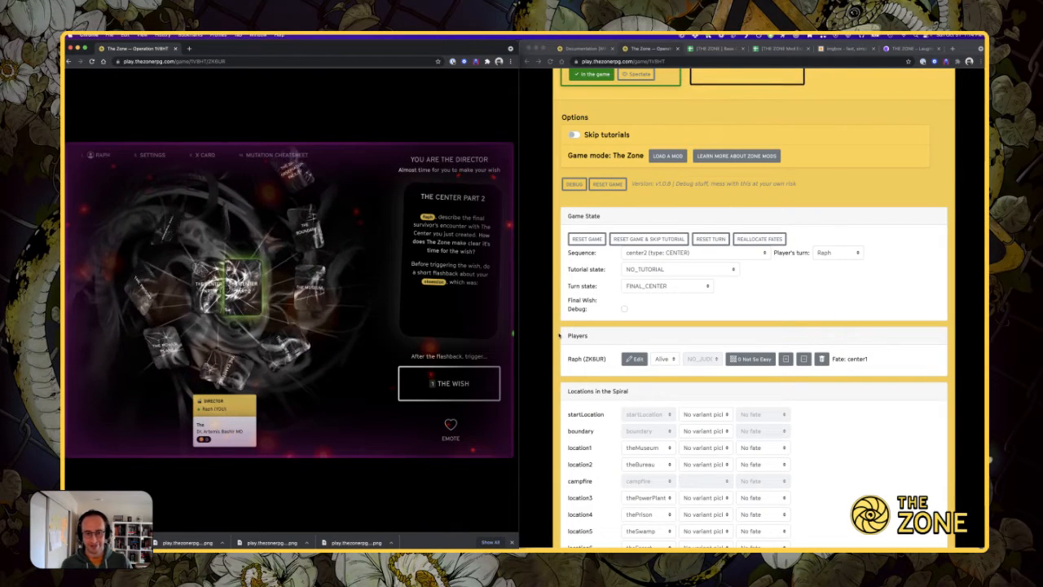
{"action": "left_click", "coordinate": [705, 49]}
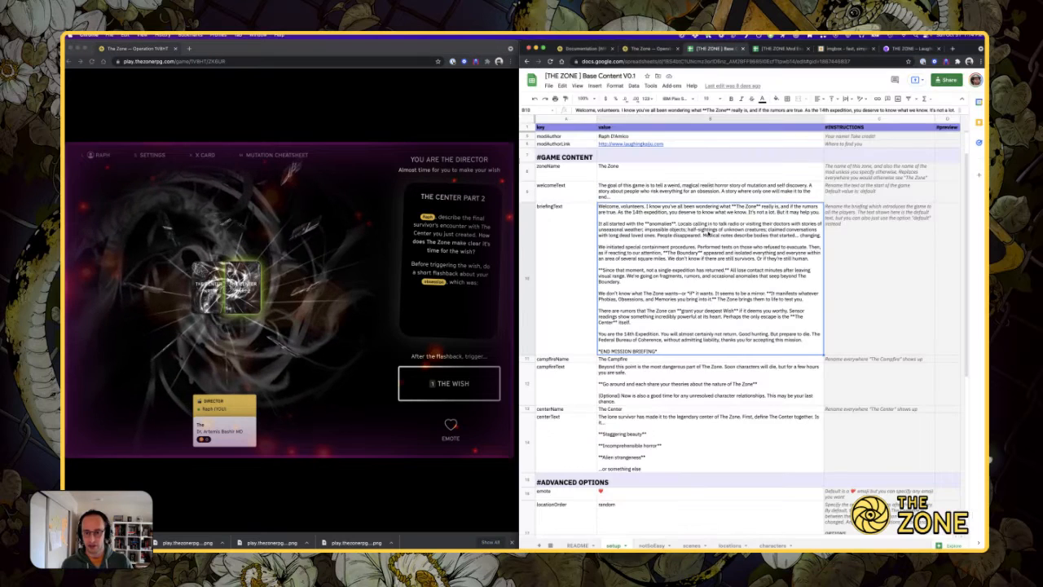
{"action": "left_click", "coordinate": [669, 438]}
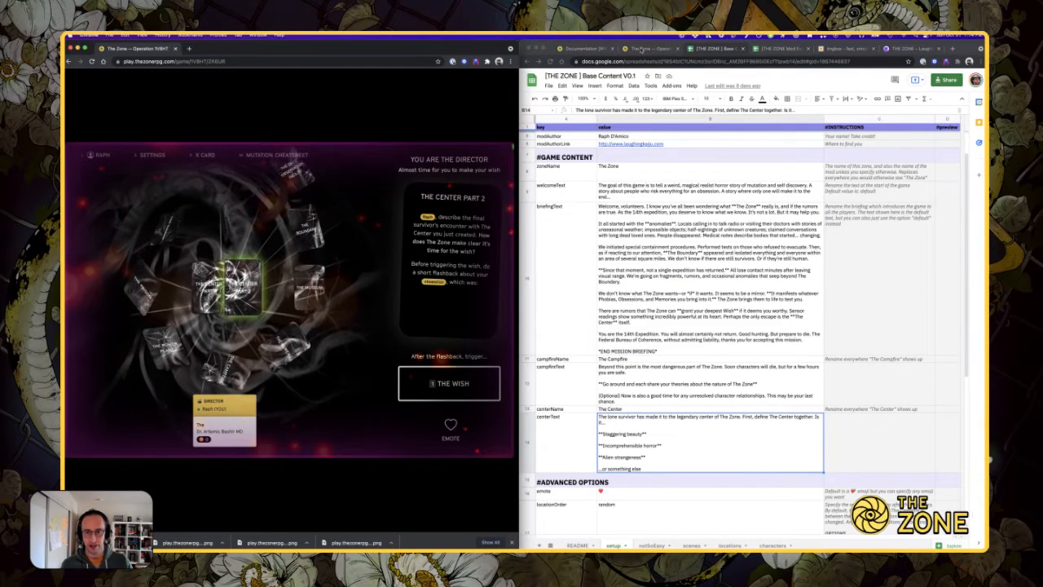
- Set the debug sequence back to center1 and compare The Center Part 1 text with the sheet's centerText
{"action": "left_click", "coordinate": [592, 50]}
{"action": "left_click", "coordinate": [660, 52]}
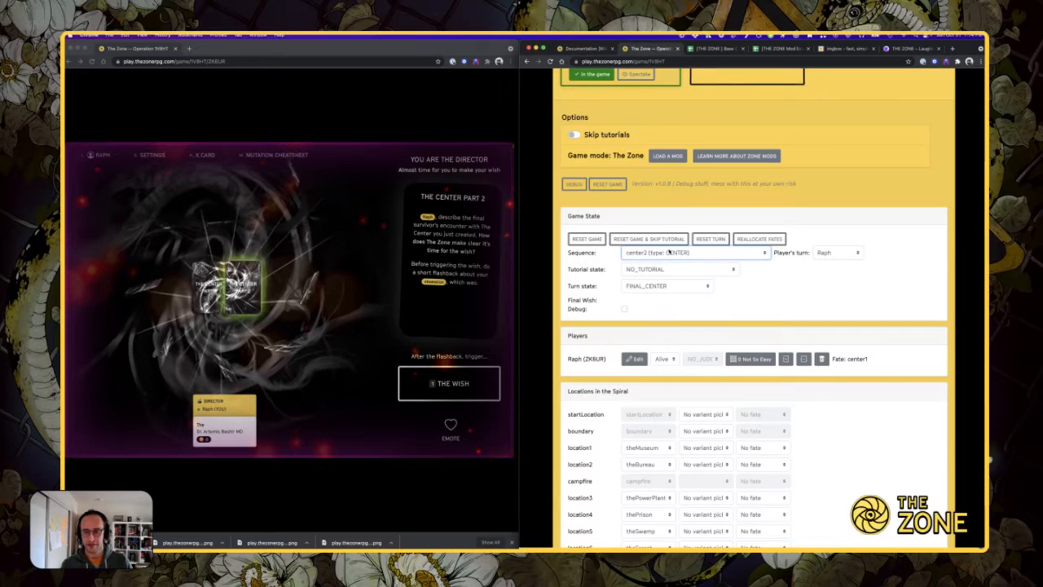
{"action": "left_click", "coordinate": [672, 252]}
{"action": "left_click", "coordinate": [671, 243]}
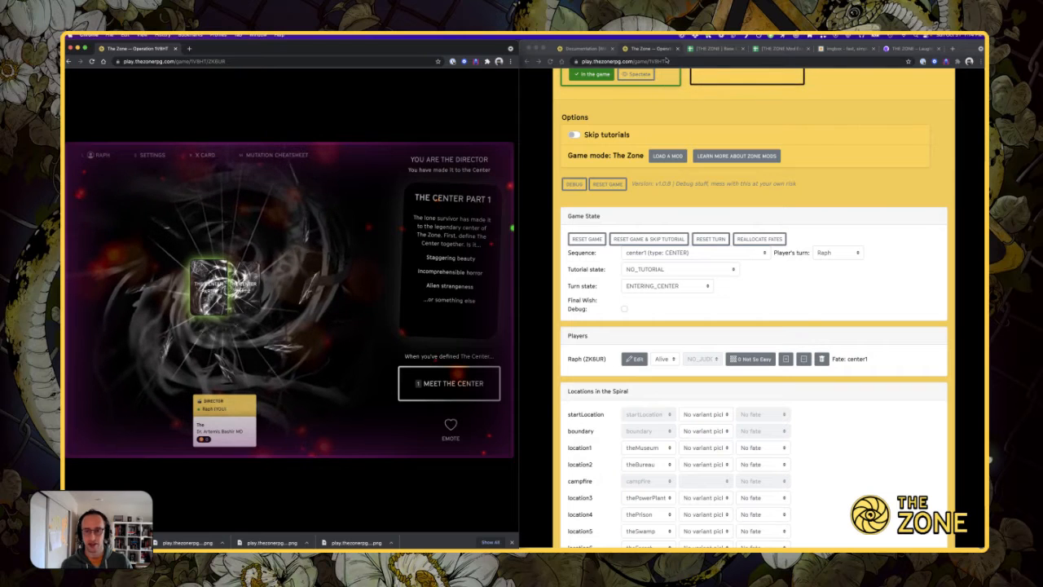
{"action": "left_click", "coordinate": [708, 50]}
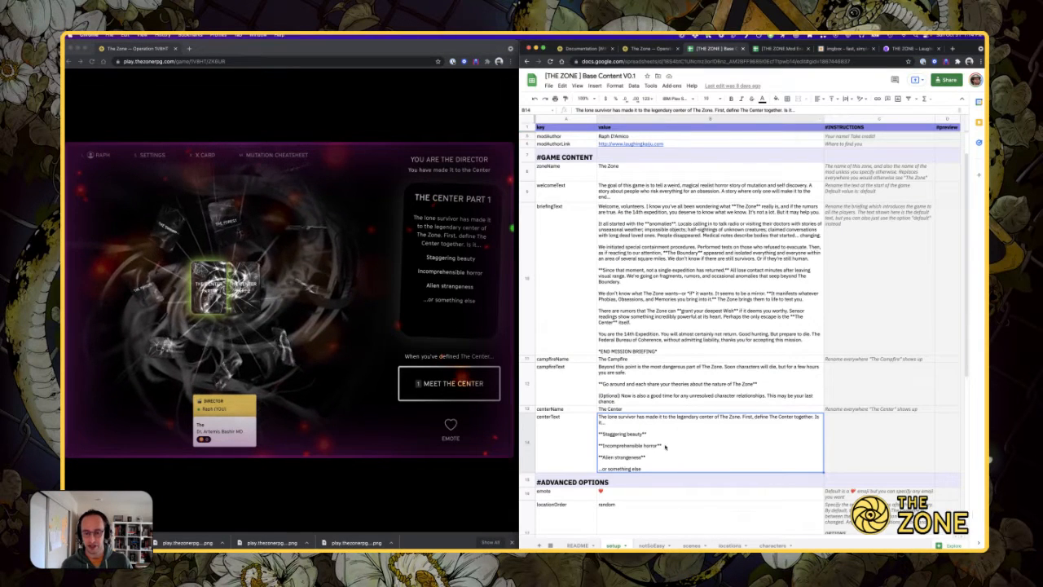
- Advance through The Center Part 2 and submit a wish beginning "Prosperity and happiness for" to start The Zone's judgement
{"action": "left_click", "coordinate": [651, 49]}
{"action": "left_click", "coordinate": [449, 383]}
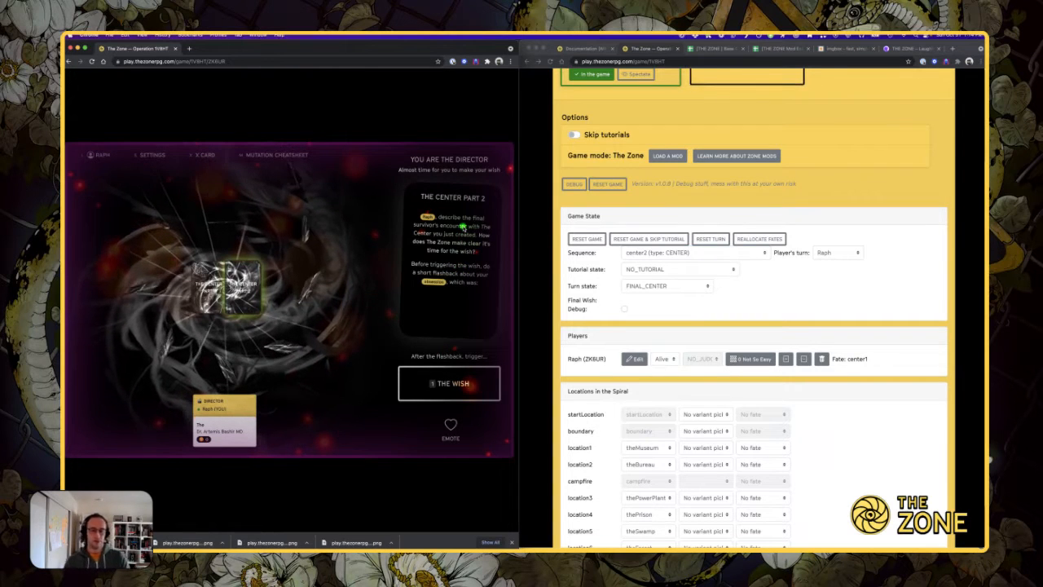
{"action": "left_click", "coordinate": [461, 397]}
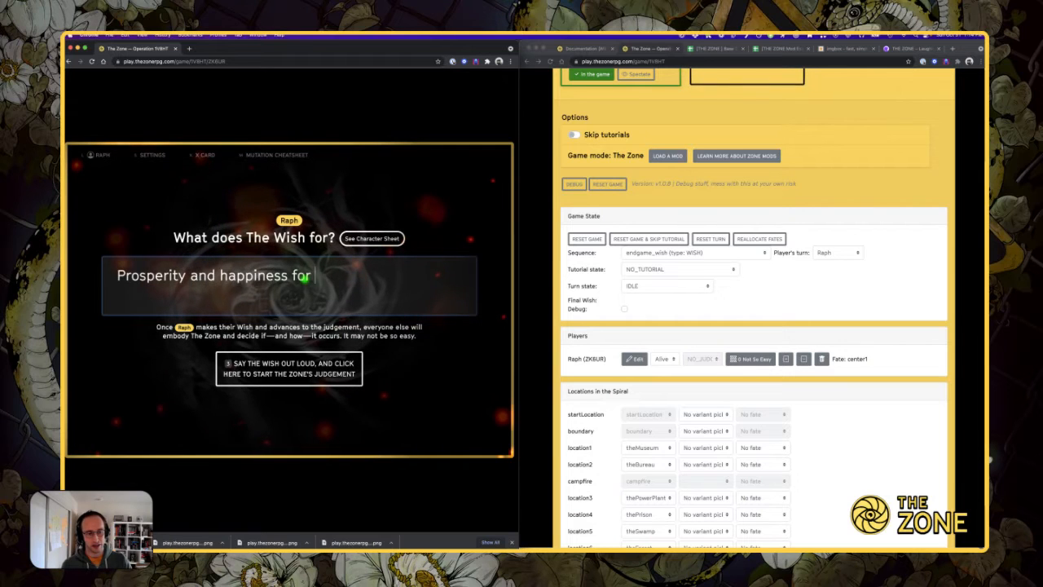
{"action": "type", "text": "ne"}
{"action": "left_click", "coordinate": [341, 370]}
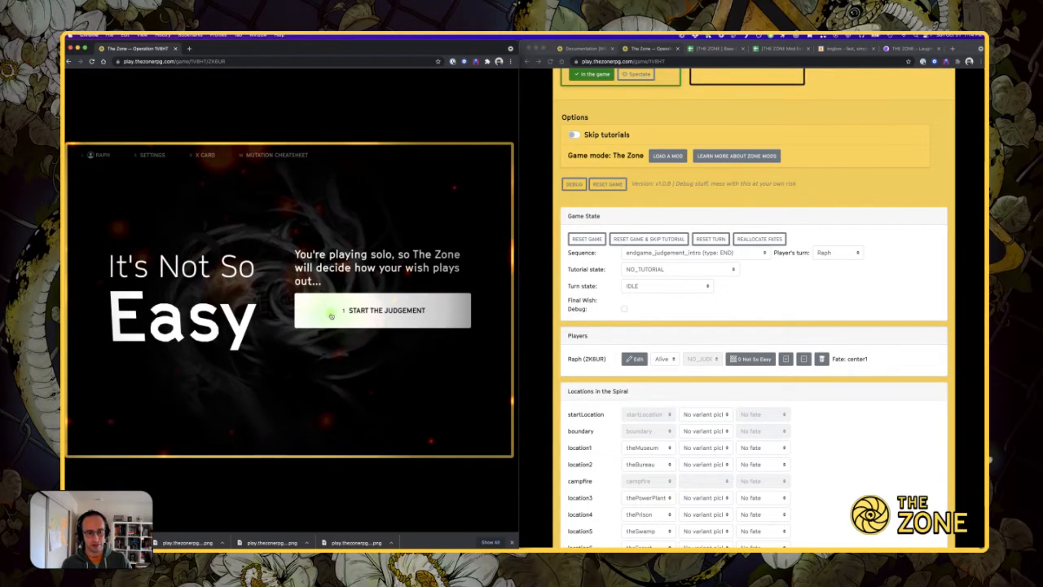
- Start the endgame judgement and reveal The Zone's verdict on the wish
{"action": "left_click", "coordinate": [359, 318]}
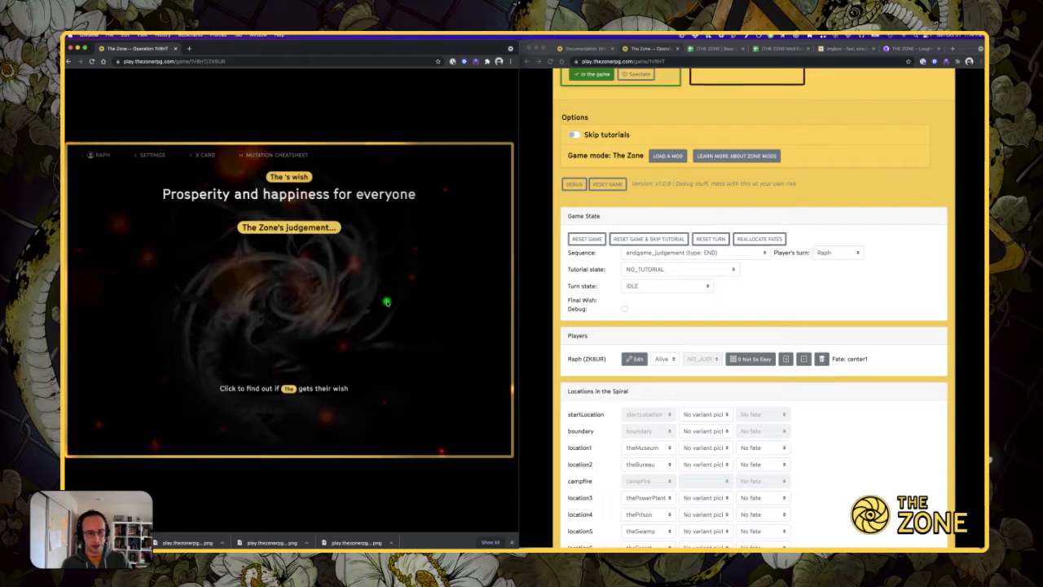
{"action": "left_click", "coordinate": [311, 276]}
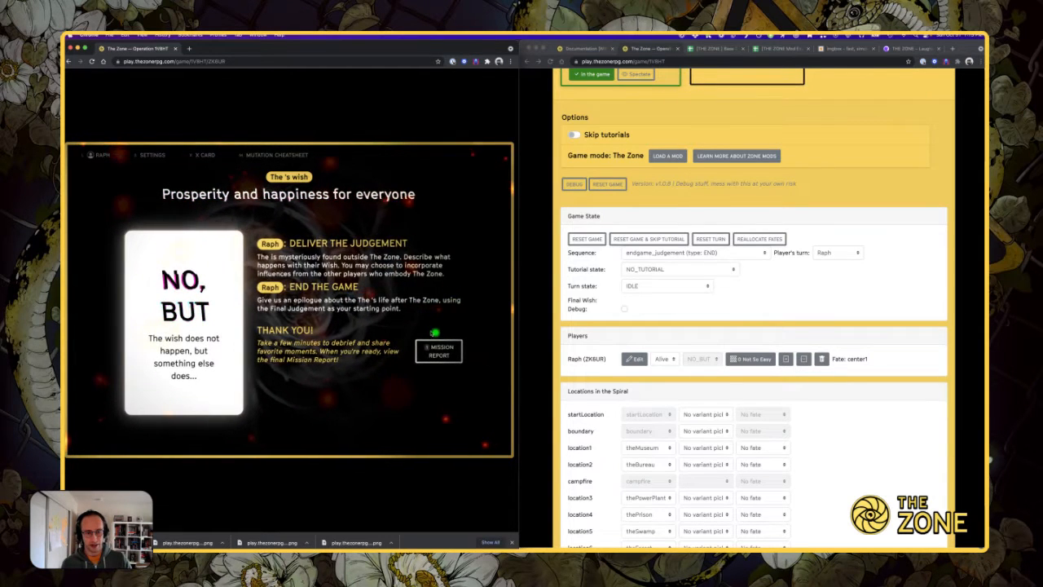
- Move the game from the endgame judgement to location1 (type: LOCATION) with the debug sequence
{"action": "left_click", "coordinate": [705, 252]}
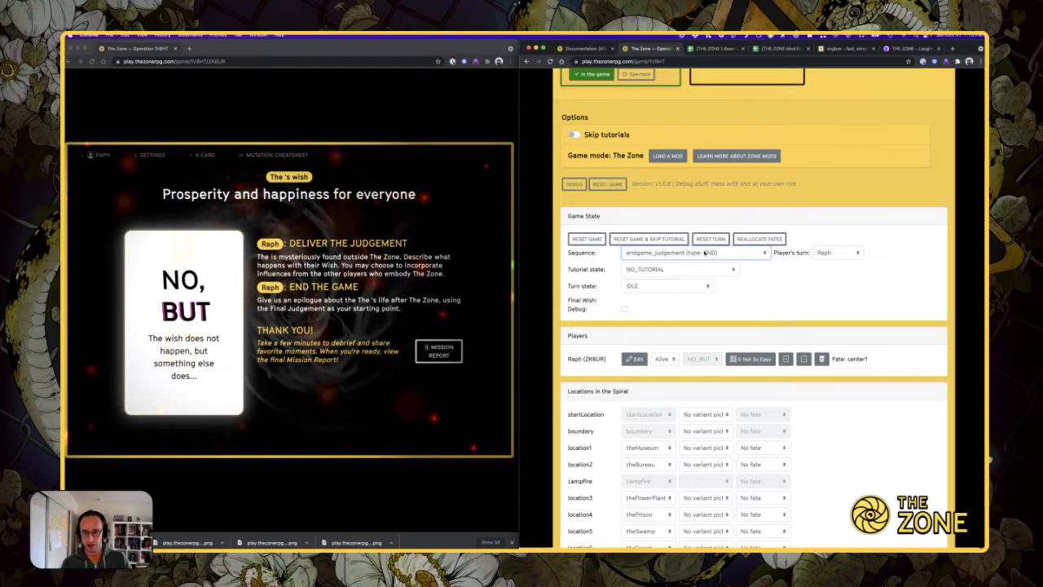
{"action": "left_click", "coordinate": [689, 254]}
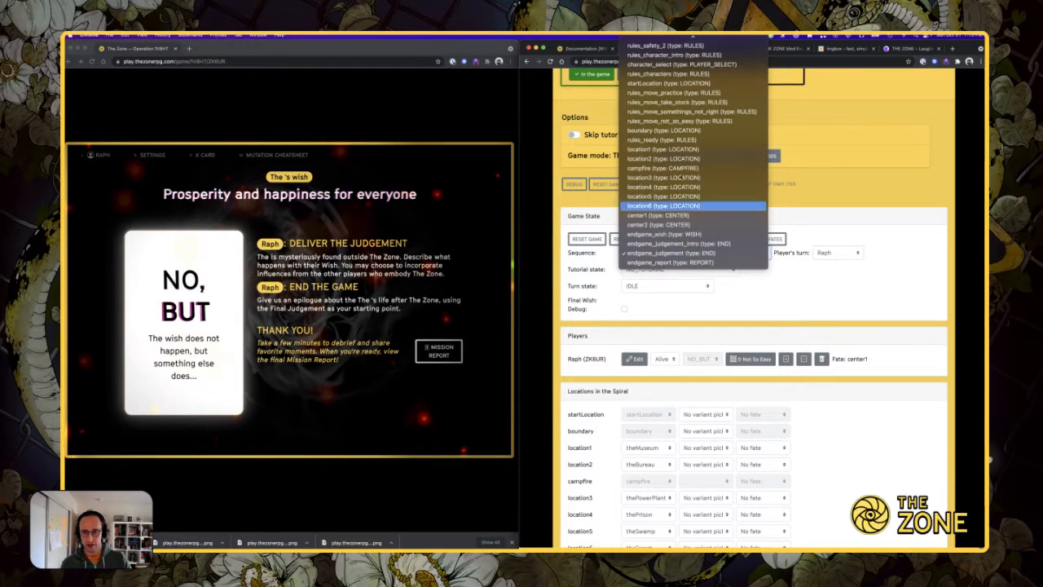
{"action": "scroll", "coordinate": [681, 236], "scroll_direction": "up", "scroll_amount": 3}
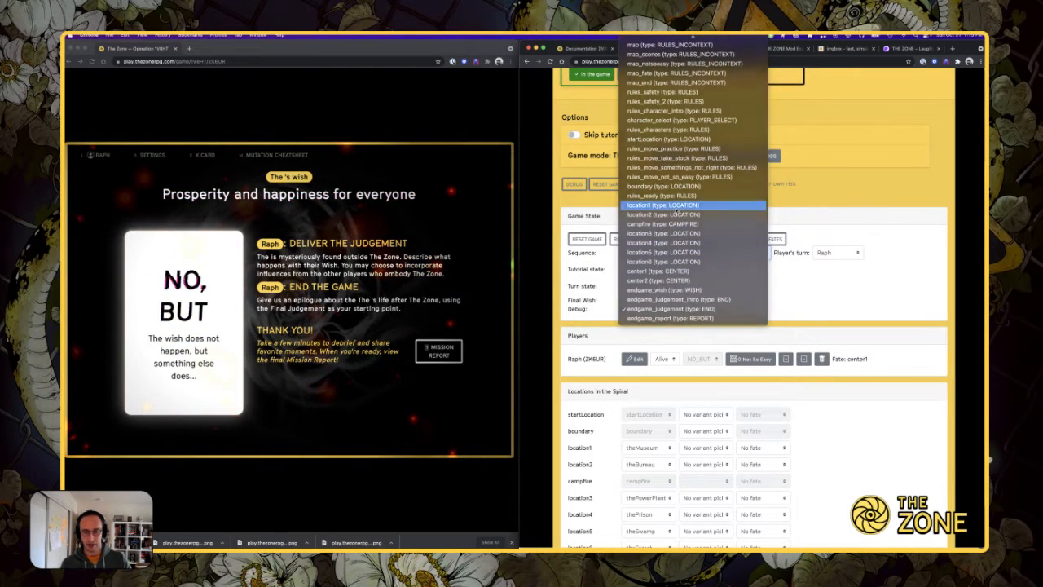
{"action": "left_click", "coordinate": [664, 204]}
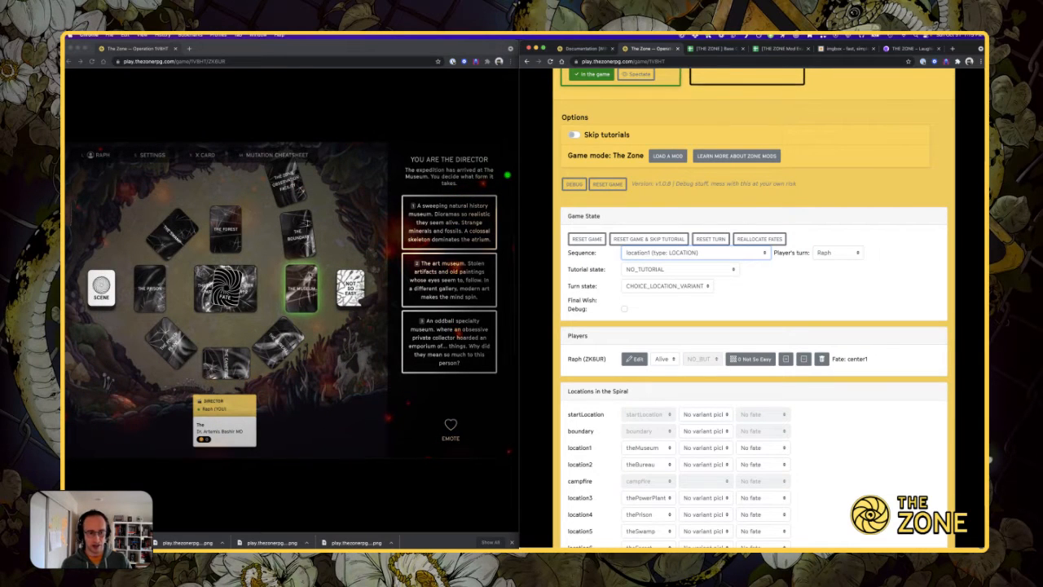
- Choose the "sweeping natural history museum" variant for The Museum and get a scene prompt with its director tutorial
{"action": "left_click", "coordinate": [457, 218]}
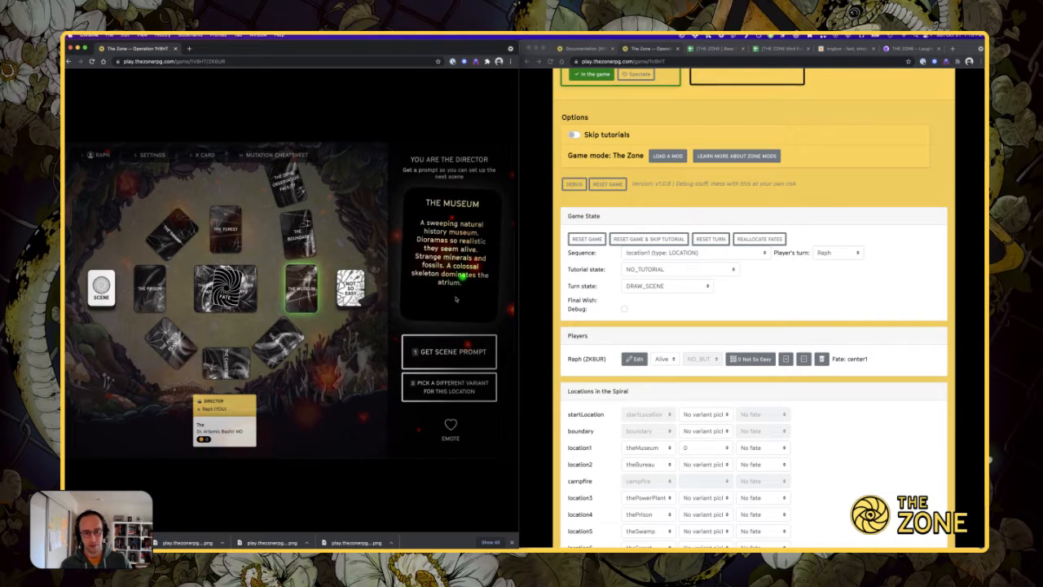
{"action": "left_click", "coordinate": [452, 351]}
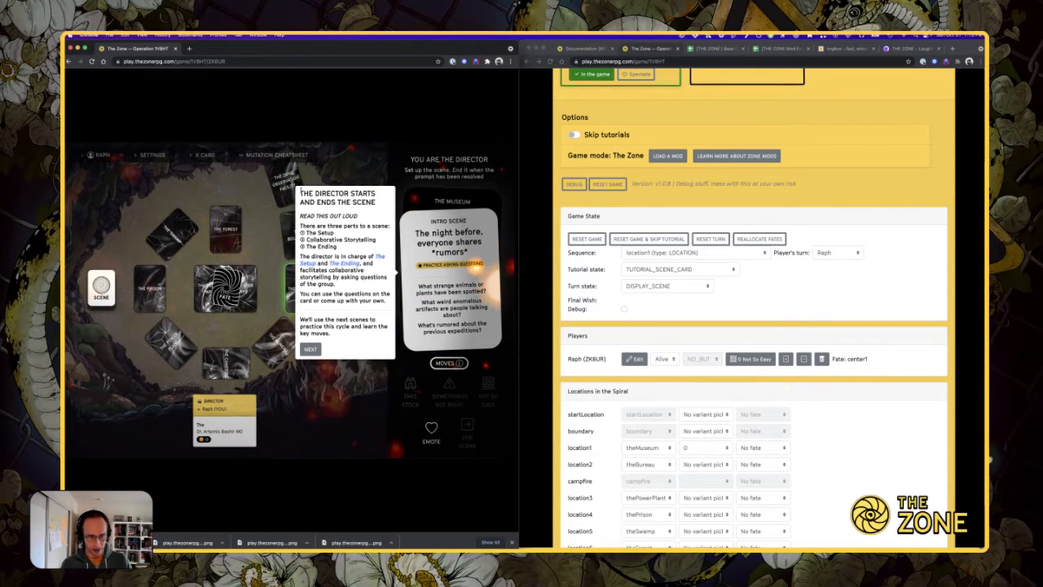
{"action": "left_click_drag", "start_coordinate": [299, 190], "coordinate": [374, 345]}
{"action": "left_click", "coordinate": [366, 336]}
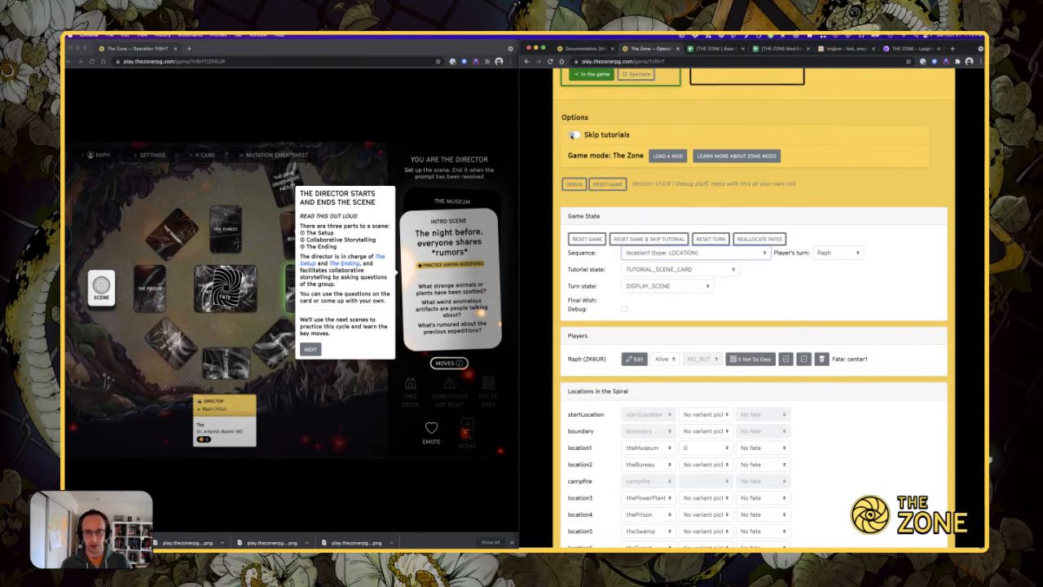
- Enable Skip tutorials, resetting the game, and start the game anyway with a single player
{"action": "left_click", "coordinate": [575, 135]}
{"action": "left_click", "coordinate": [801, 163]}
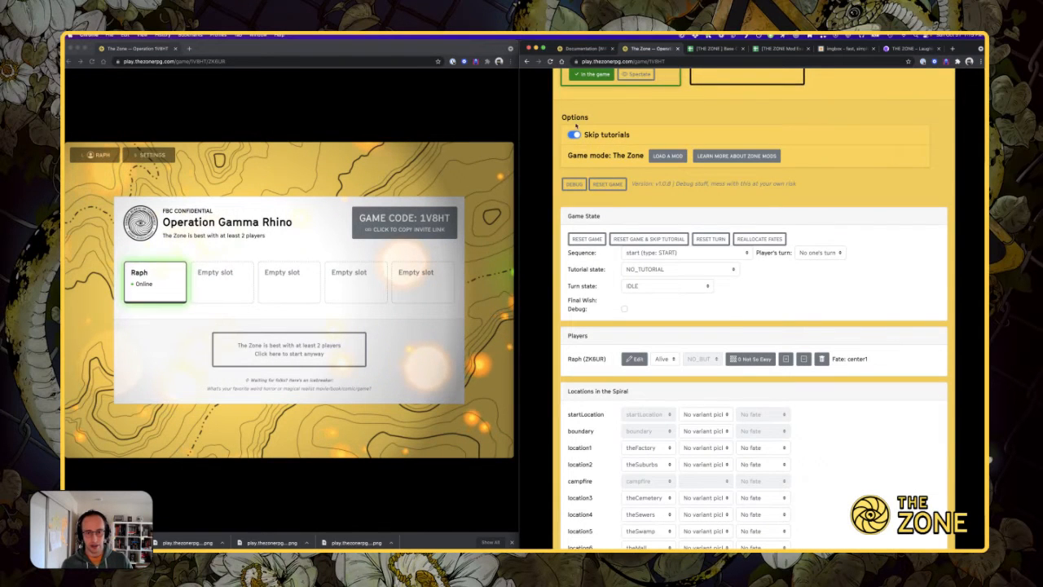
{"action": "left_click", "coordinate": [293, 362]}
{"action": "left_click", "coordinate": [292, 361]}
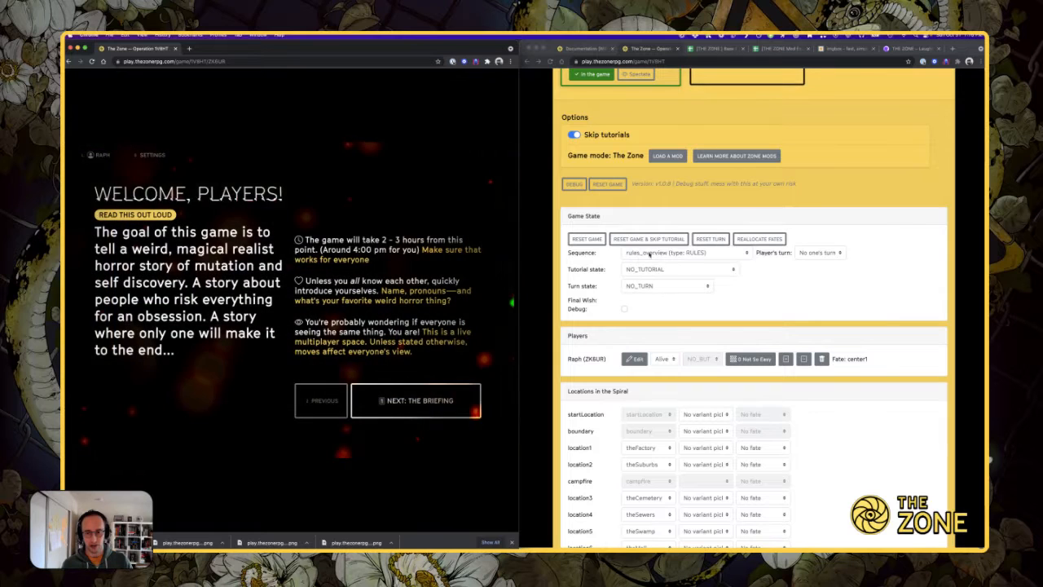
- Set the debug sequence to location1 (type: LOCATION) and claim the director's turn in the game
{"action": "left_click", "coordinate": [657, 253]}
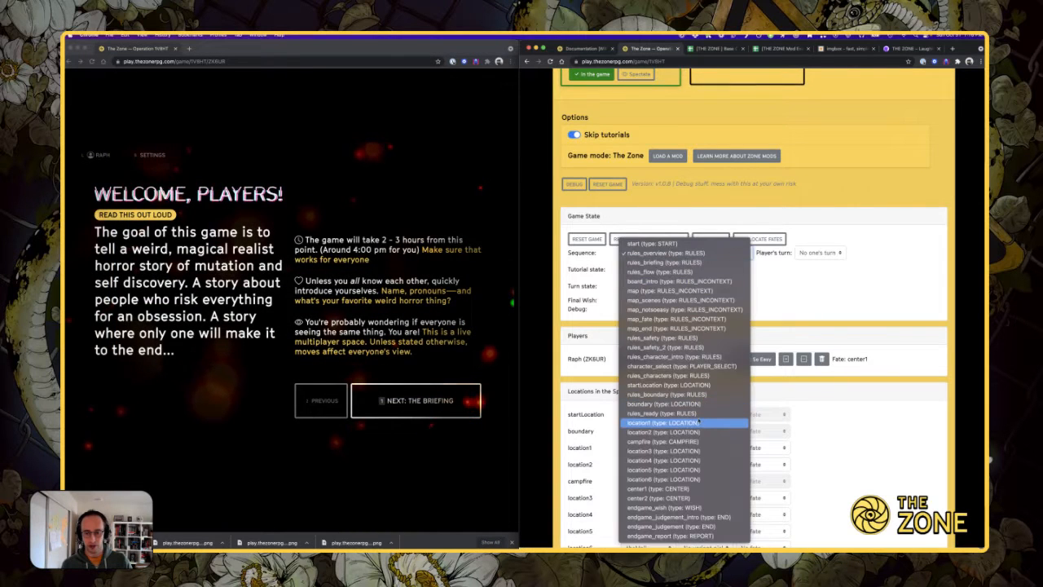
{"action": "left_click", "coordinate": [661, 422]}
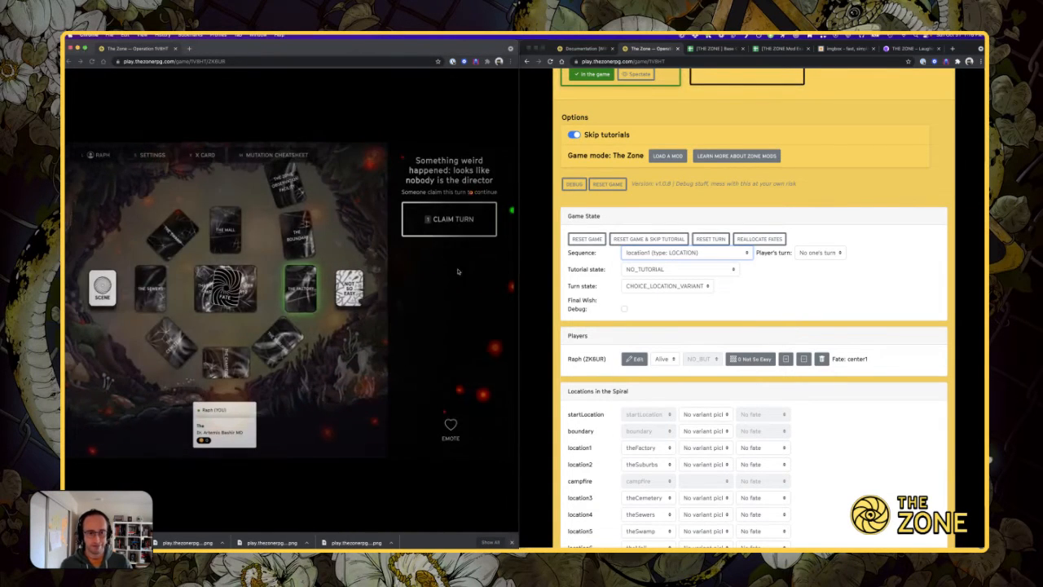
{"action": "left_click", "coordinate": [447, 212]}
{"action": "left_click", "coordinate": [447, 212]}
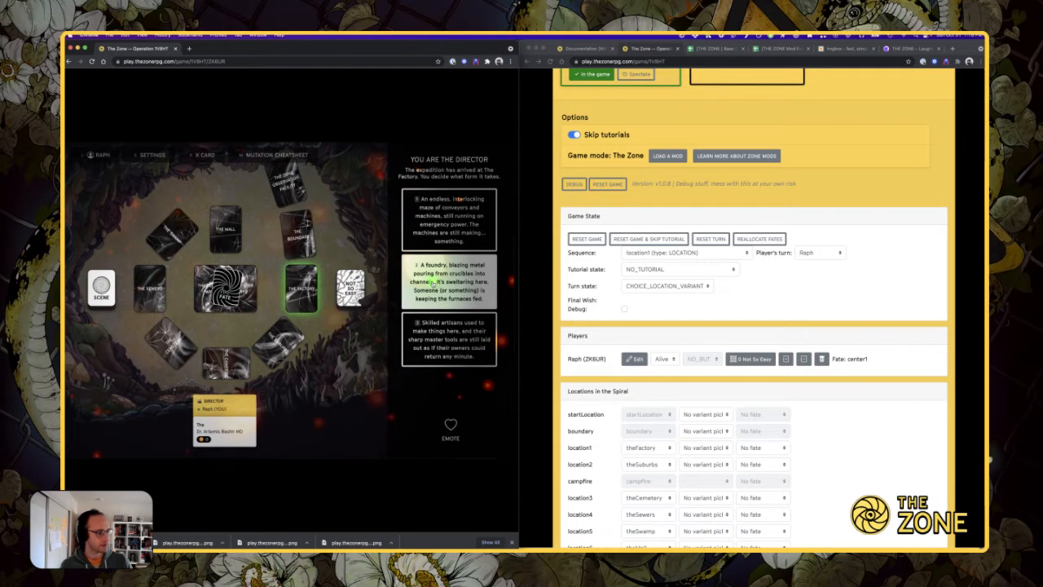
- Choose the "endless, interlocking maze of conveyors and machines" variant for The Factory and get a scene prompt
{"action": "left_click", "coordinate": [449, 220]}
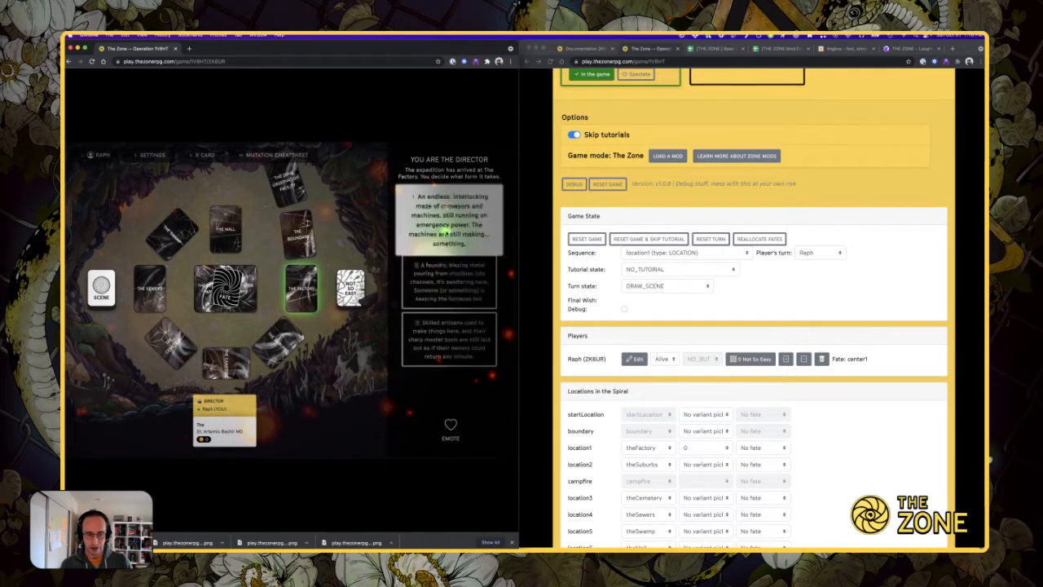
{"action": "left_click", "coordinate": [433, 344]}
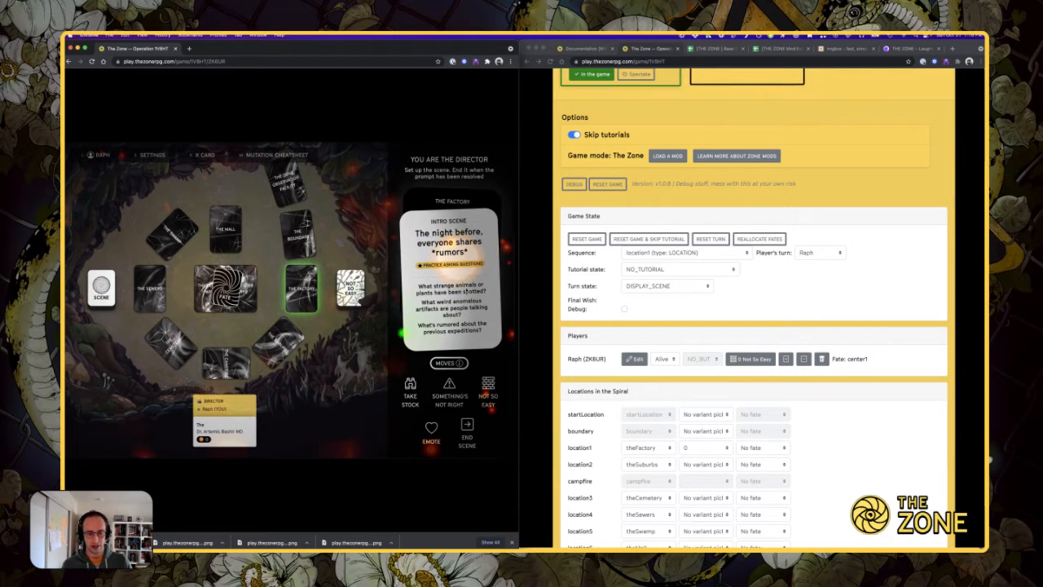
- Trigger the Not So Easy move twice, drawing and dismissing a card each time
{"action": "left_click", "coordinate": [487, 390]}
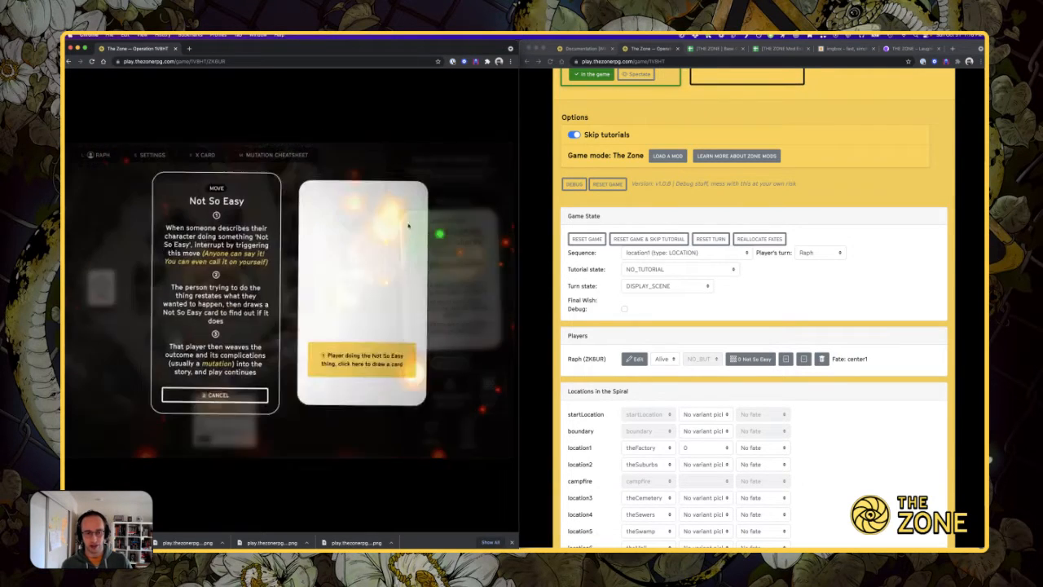
{"action": "left_click", "coordinate": [371, 360]}
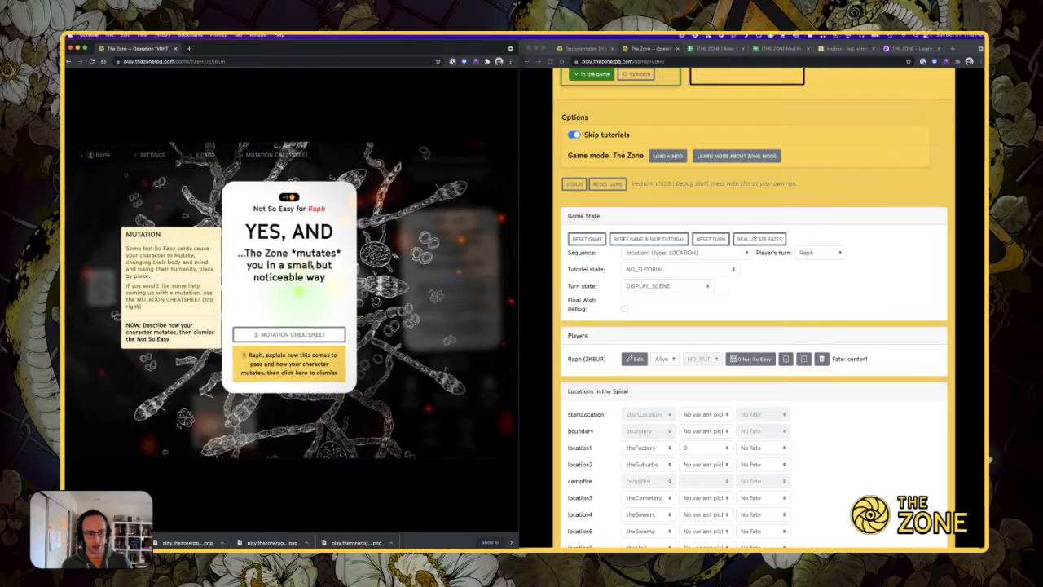
{"action": "left_click", "coordinate": [318, 365]}
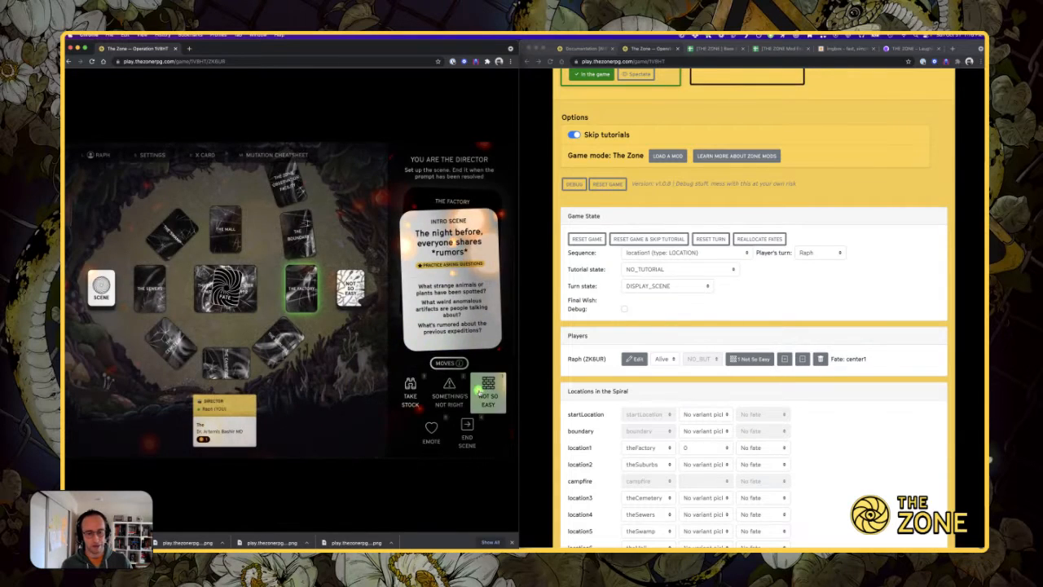
{"action": "left_click", "coordinate": [488, 386]}
{"action": "left_click", "coordinate": [344, 352]}
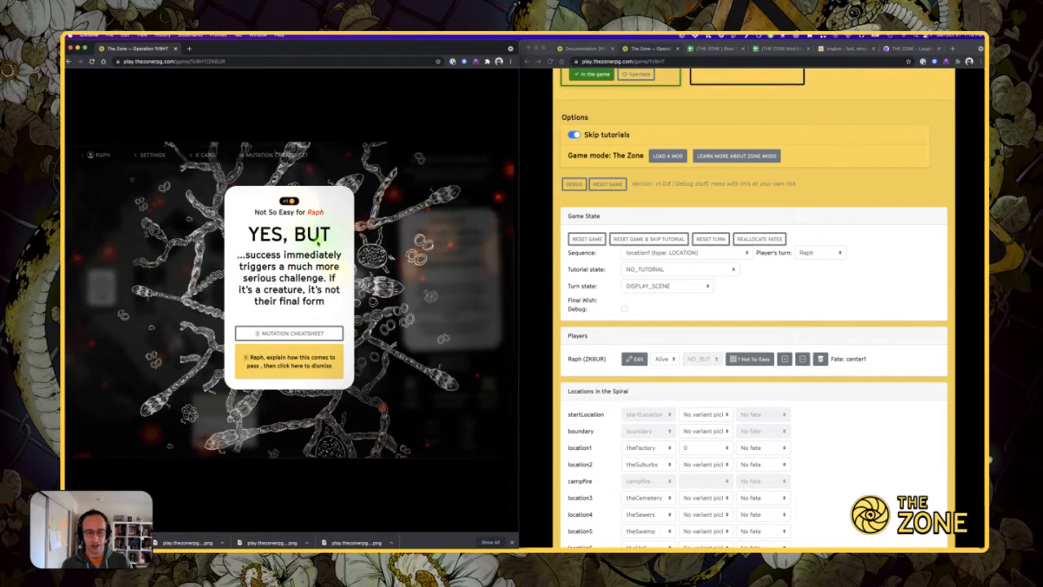
{"action": "left_click", "coordinate": [297, 359]}
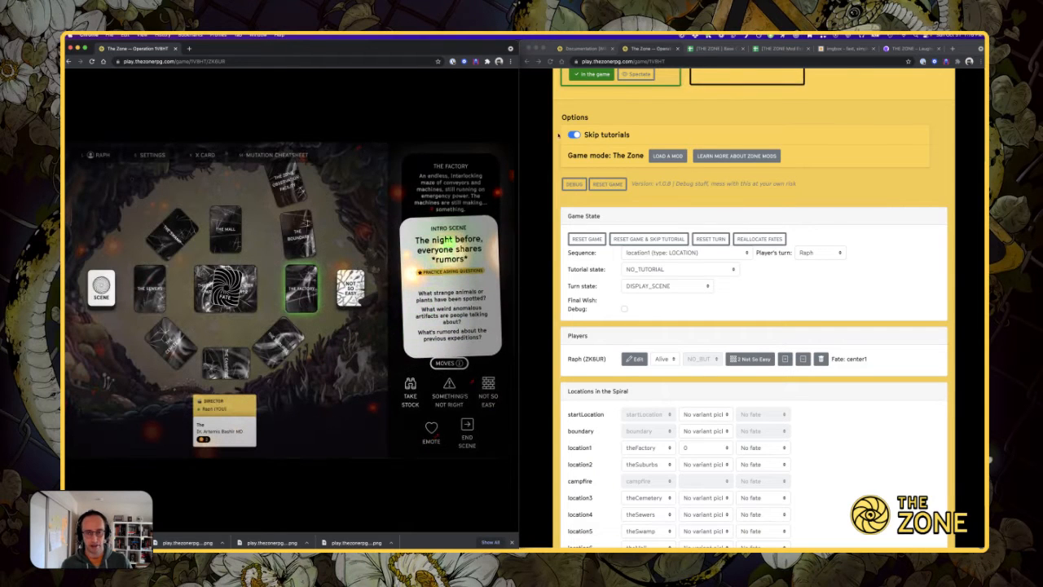
- Open the notSoEasy sheet of the Base Content spreadsheet and highlight its prompts below the ordered first card
{"action": "left_click", "coordinate": [729, 49]}
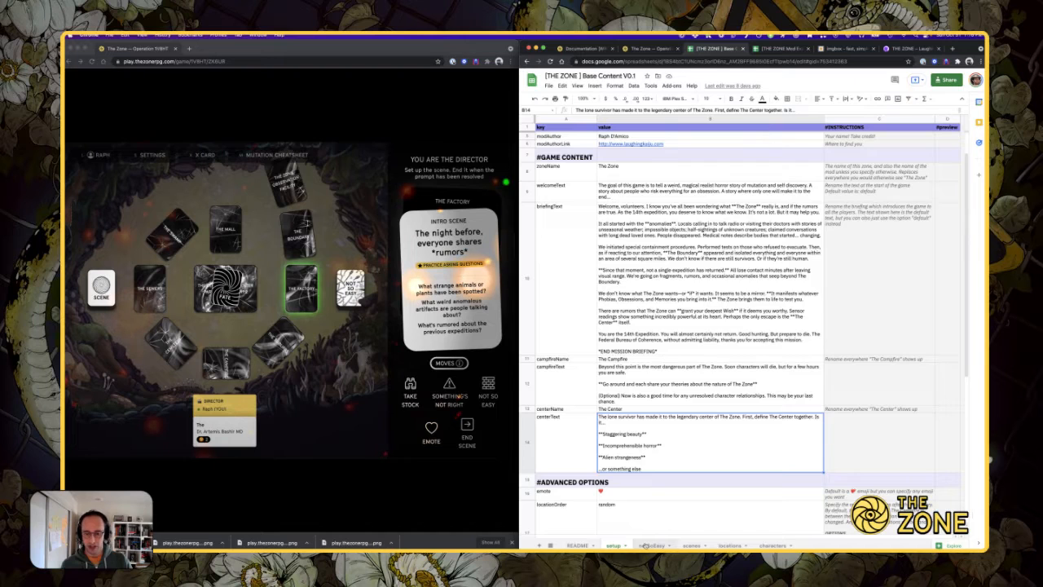
{"action": "left_click", "coordinate": [651, 545]}
{"action": "left_click", "coordinate": [641, 162]}
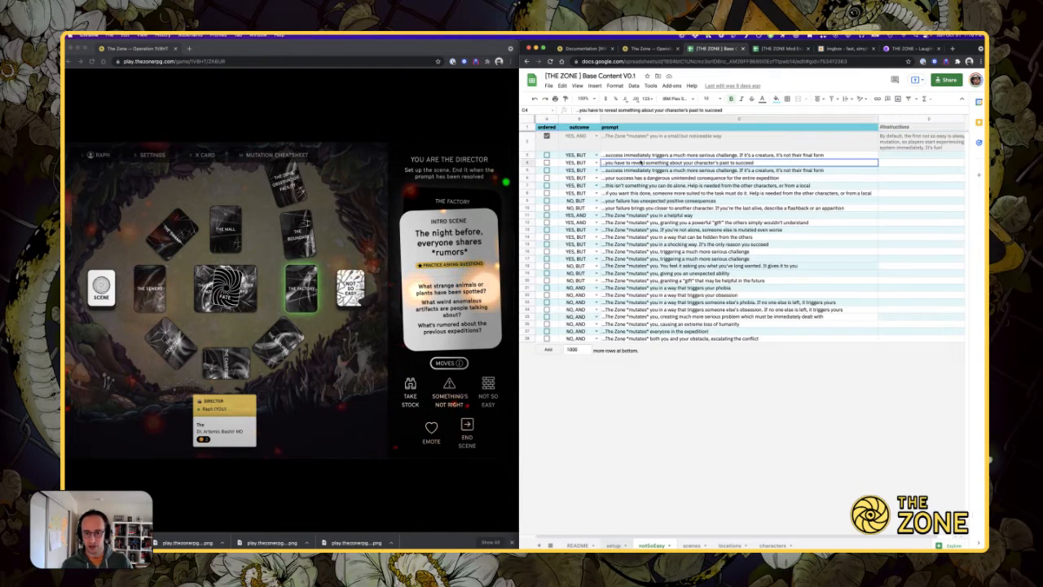
{"action": "left_click_drag", "start_coordinate": [644, 155], "coordinate": [654, 354]}
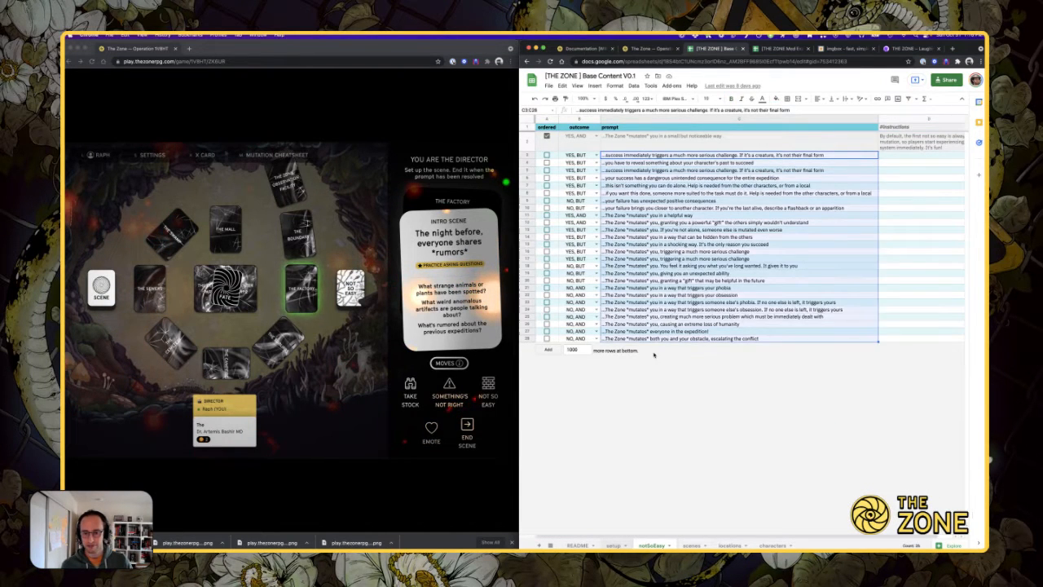
{"action": "left_click", "coordinate": [699, 465]}
- Examine the prompts, types and questions in the scenes sheet and compare them with the game's Intro Scene card
{"action": "left_click", "coordinate": [691, 545]}
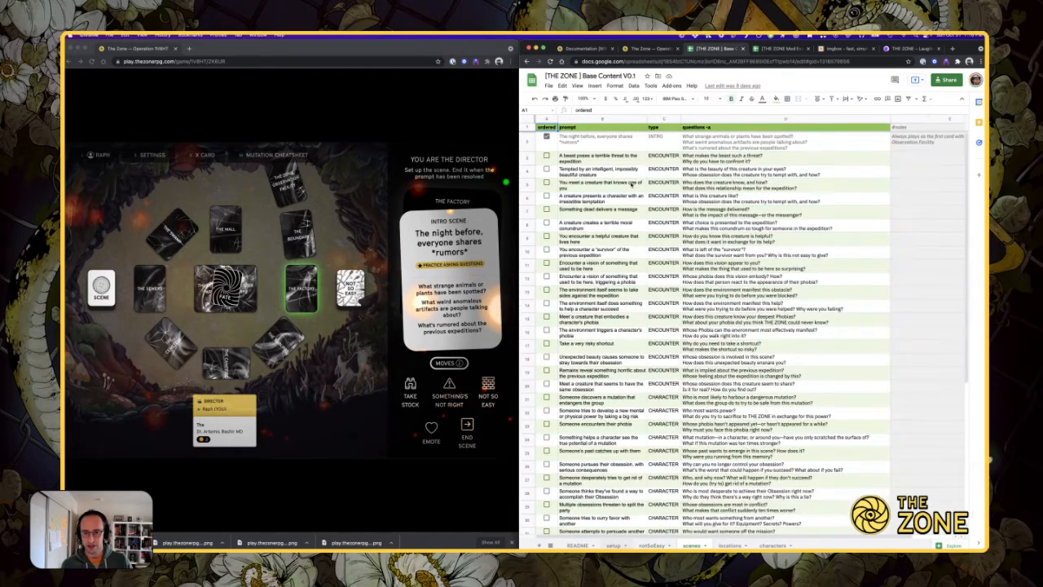
{"action": "scroll", "coordinate": [668, 203], "scroll_direction": "down", "scroll_amount": 3}
{"action": "scroll", "coordinate": [707, 244], "scroll_direction": "down", "scroll_amount": 5}
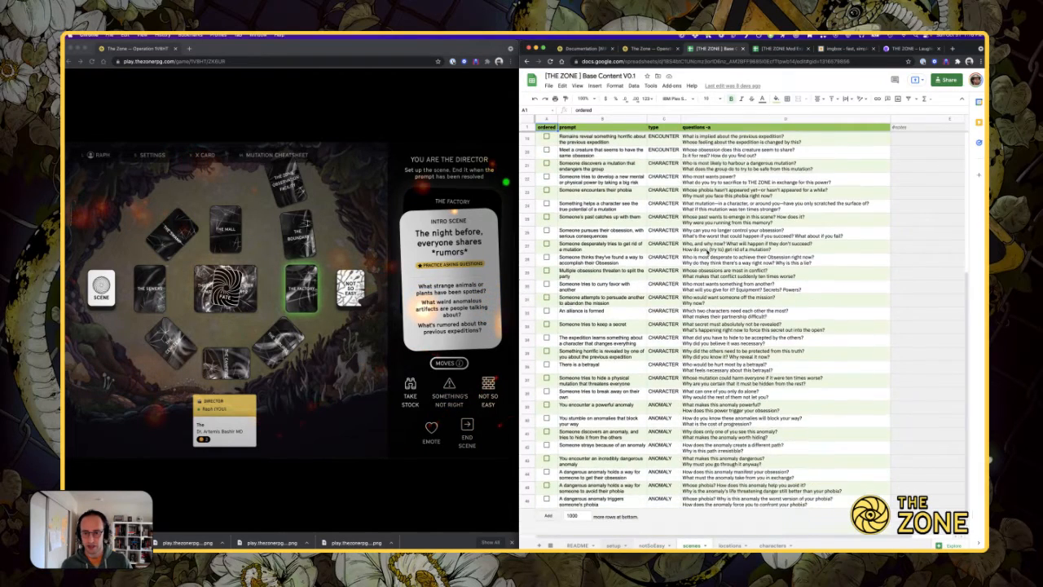
{"action": "scroll", "coordinate": [677, 245], "scroll_direction": "up", "scroll_amount": 3}
{"action": "left_click", "coordinate": [654, 190]}
{"action": "scroll", "coordinate": [664, 192], "scroll_direction": "up", "scroll_amount": 5}
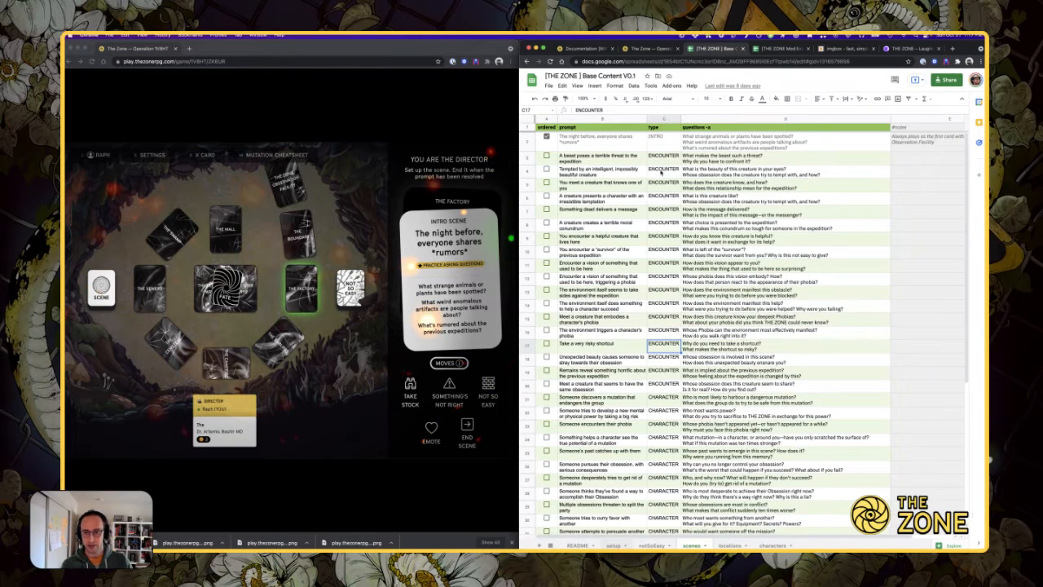
{"action": "left_click", "coordinate": [661, 172]}
{"action": "left_click", "coordinate": [662, 160]}
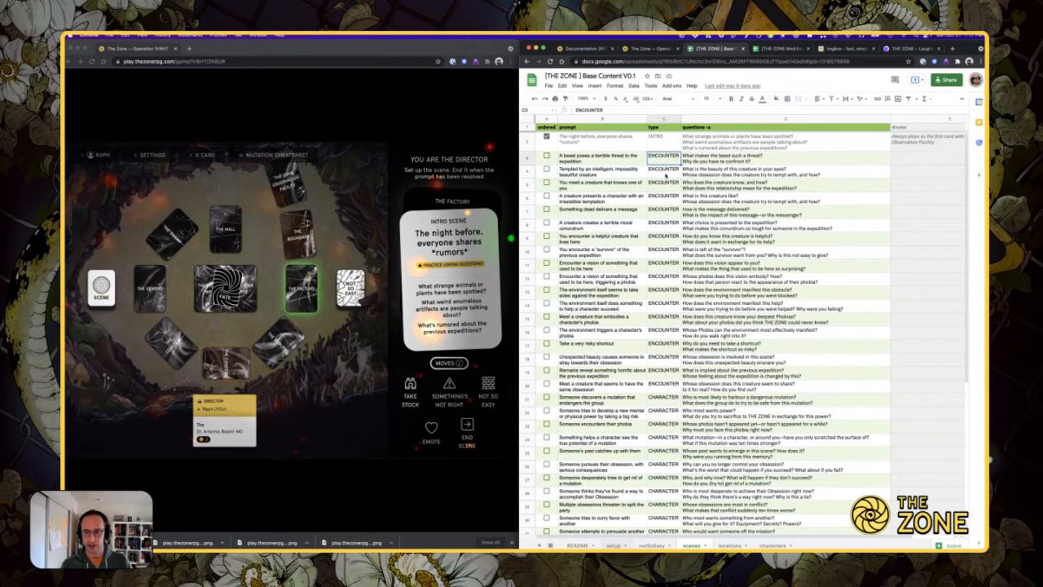
{"action": "left_click", "coordinate": [666, 174]}
{"action": "left_click", "coordinate": [668, 161]}
{"action": "left_click", "coordinate": [502, 196]}
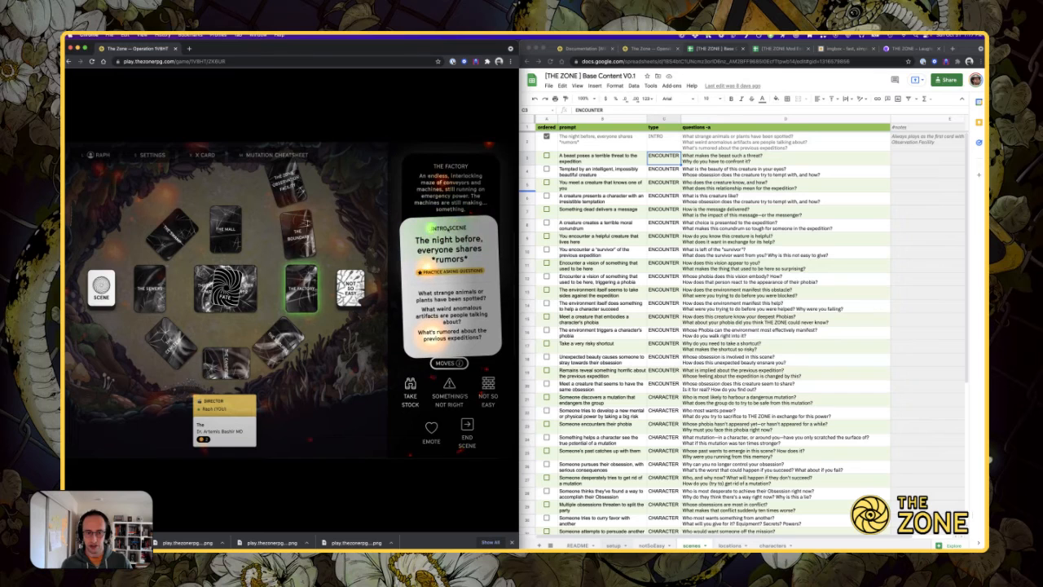
- Review the locations sheet, examining the type values and the three variants of The Theme Park
{"action": "left_click", "coordinate": [678, 194]}
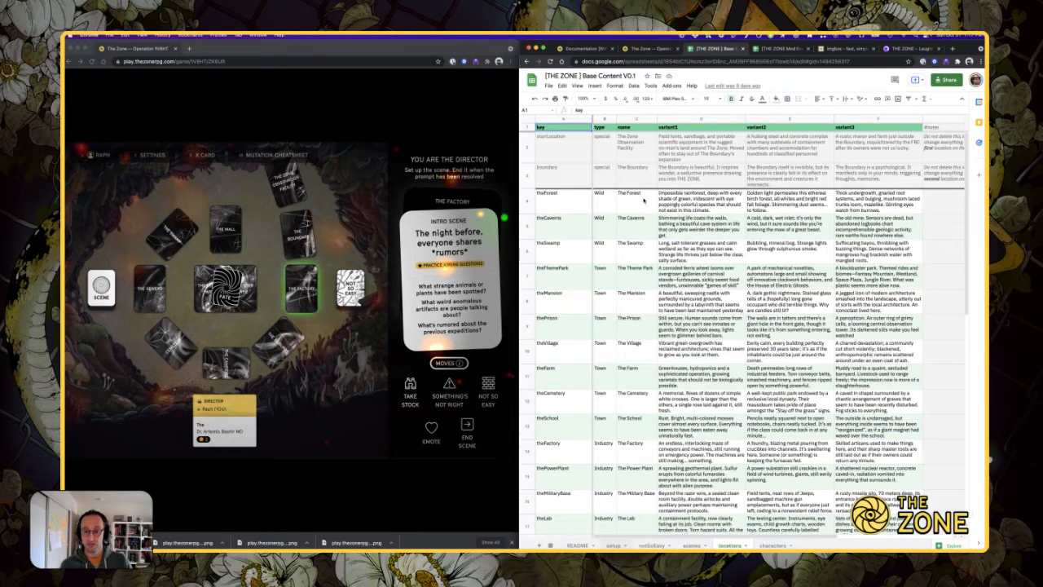
{"action": "left_click", "coordinate": [605, 206]}
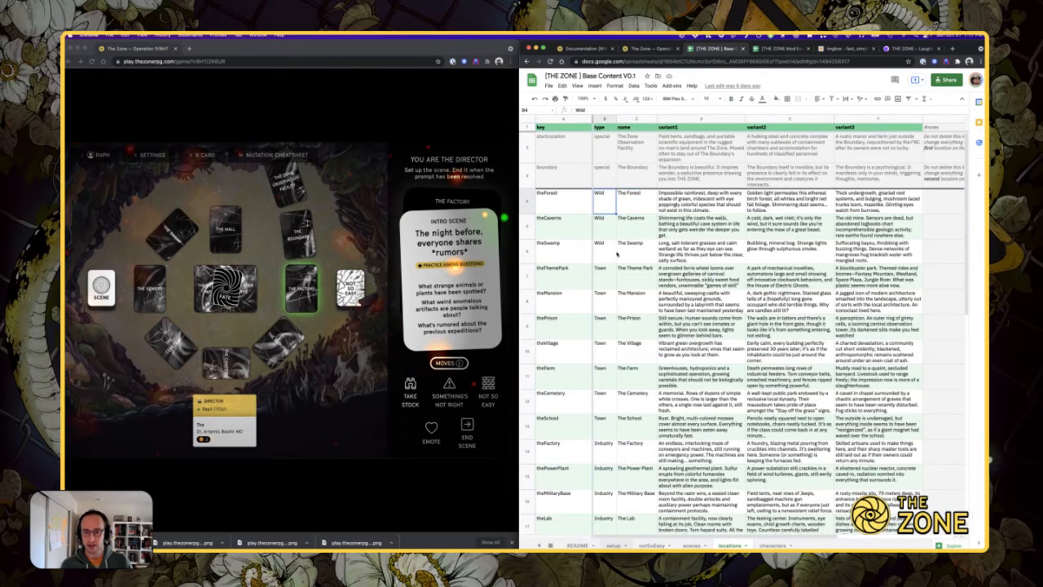
{"action": "scroll", "coordinate": [628, 269], "scroll_direction": "down", "scroll_amount": 15}
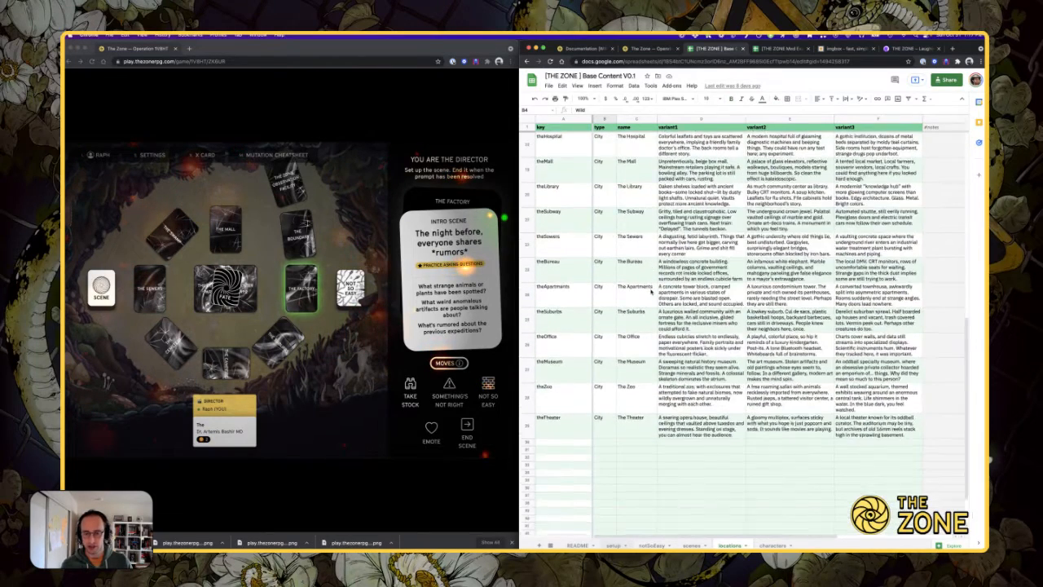
{"action": "scroll", "coordinate": [726, 287], "scroll_direction": "up", "scroll_amount": 15}
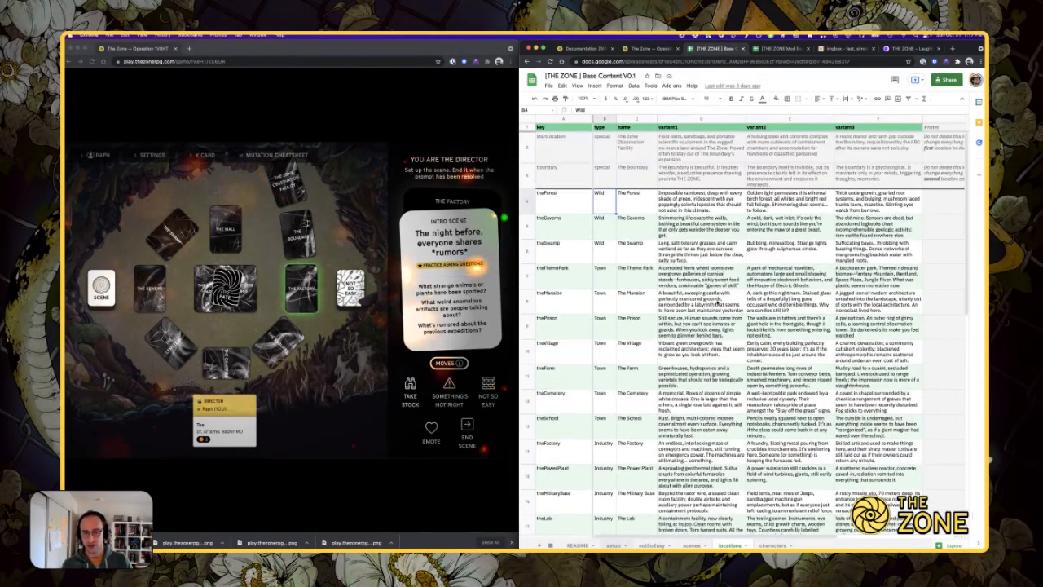
{"action": "left_click", "coordinate": [790, 283]}
{"action": "left_click", "coordinate": [711, 280]}
{"action": "left_click", "coordinate": [866, 282]}
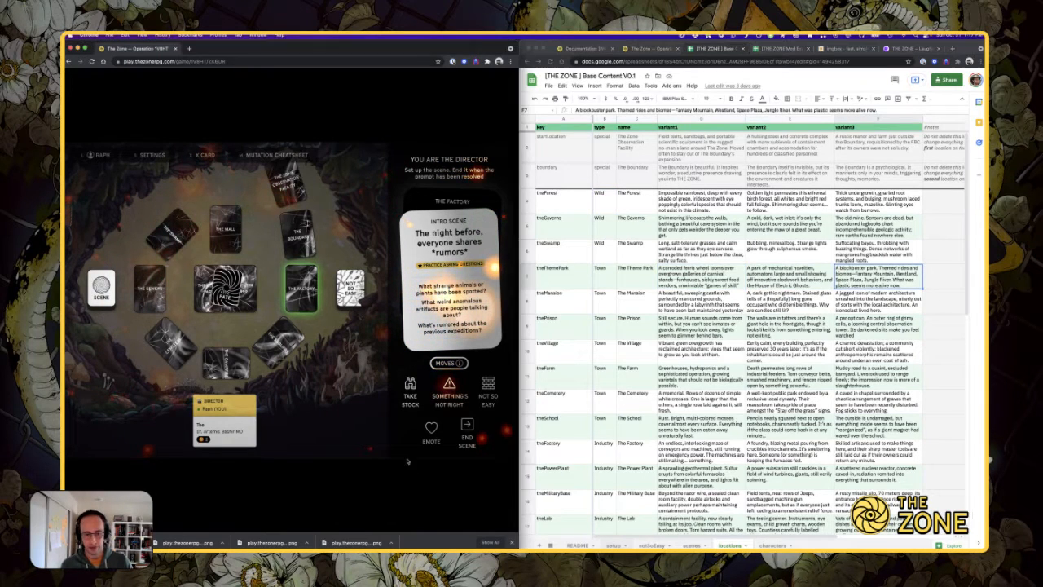
- Set the game's debug sequence to rules_character_intro and advance the running game to the character selection screen
{"action": "left_click", "coordinate": [652, 48]}
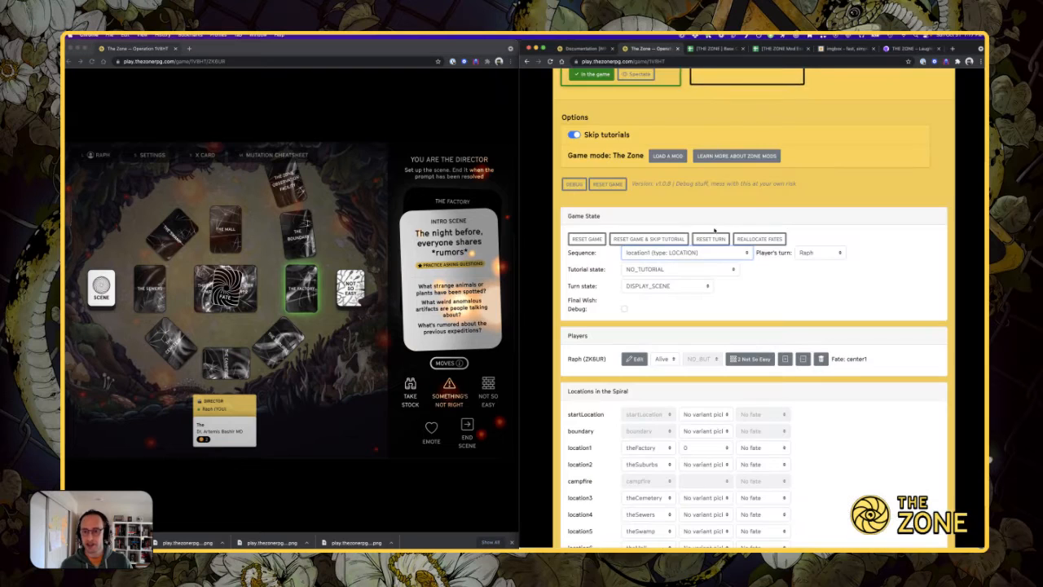
{"action": "left_click", "coordinate": [683, 252]}
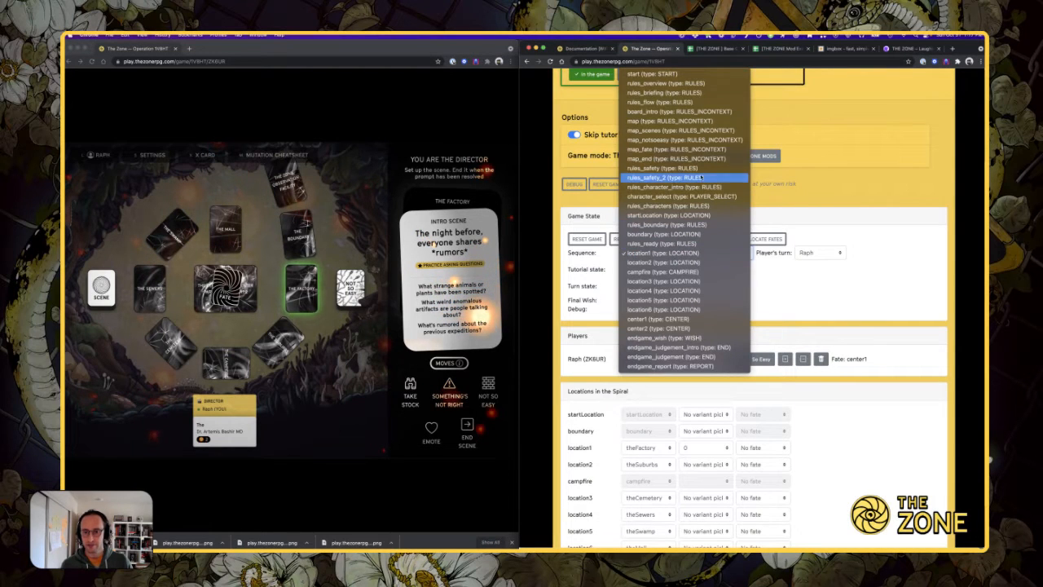
{"action": "left_click", "coordinate": [535, 196]}
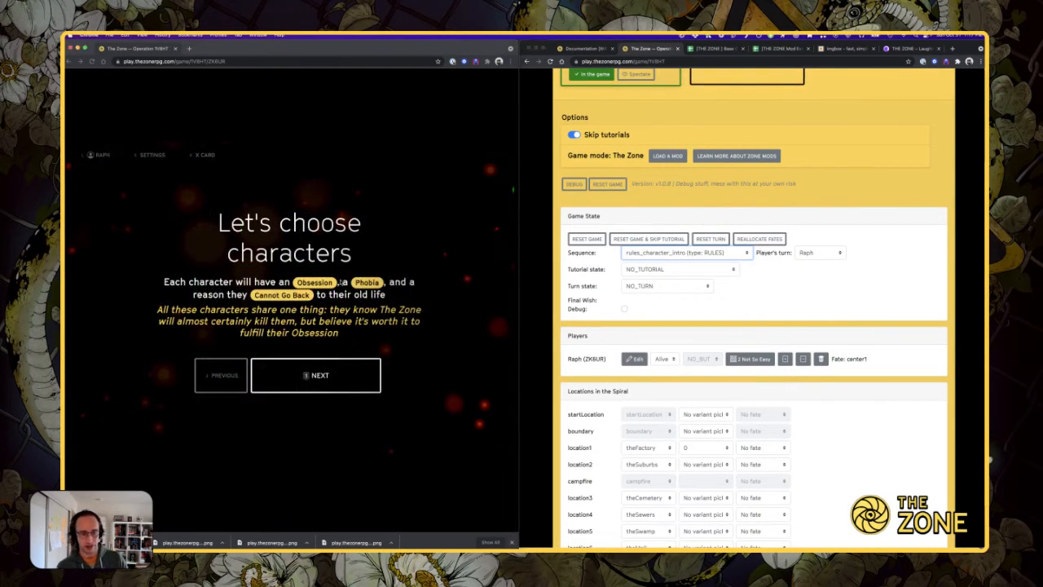
{"action": "left_click", "coordinate": [367, 364]}
{"action": "left_click", "coordinate": [367, 364]}
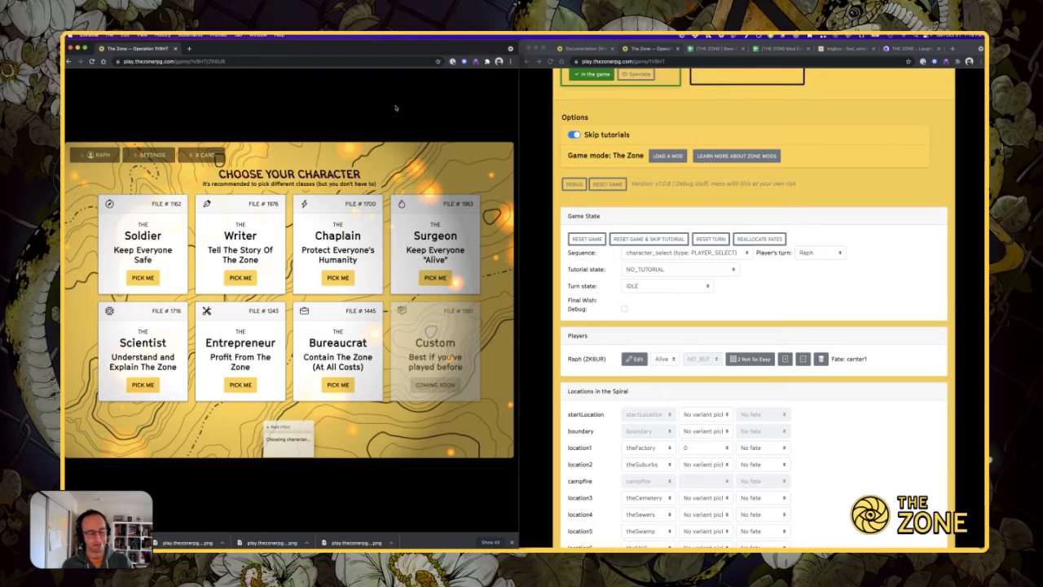
- Pick the Writer character and examine its backstory, role and values on the character sheet
{"action": "left_click", "coordinate": [240, 277]}
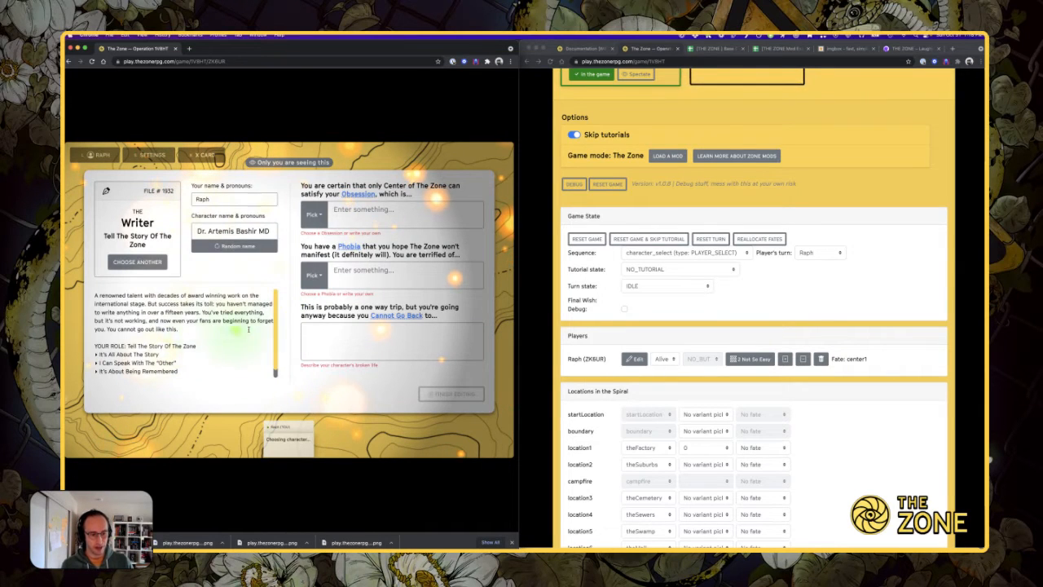
{"action": "scroll", "coordinate": [239, 332], "scroll_direction": "down", "scroll_amount": 2}
{"action": "scroll", "coordinate": [192, 339], "scroll_direction": "up", "scroll_amount": 2}
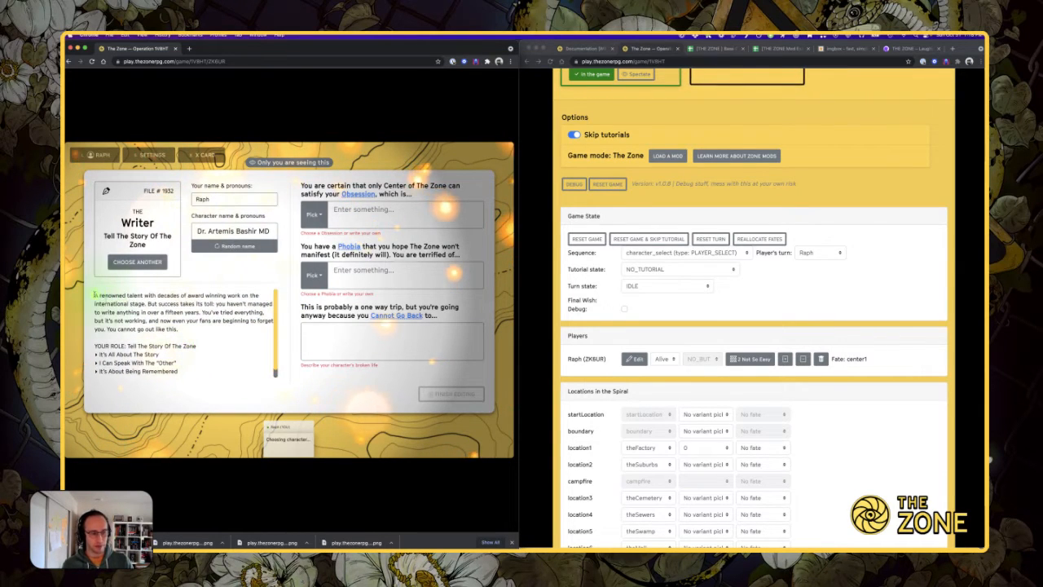
{"action": "left_click_drag", "start_coordinate": [95, 296], "coordinate": [191, 384]}
{"action": "left_click", "coordinate": [117, 346]}
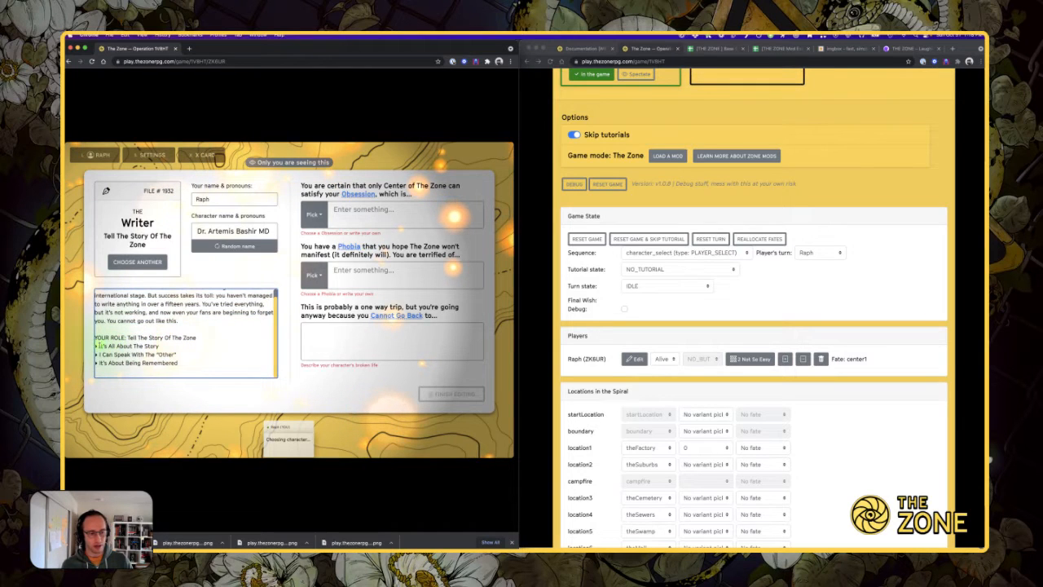
{"action": "scroll", "coordinate": [205, 347], "scroll_direction": "up", "scroll_amount": 1}
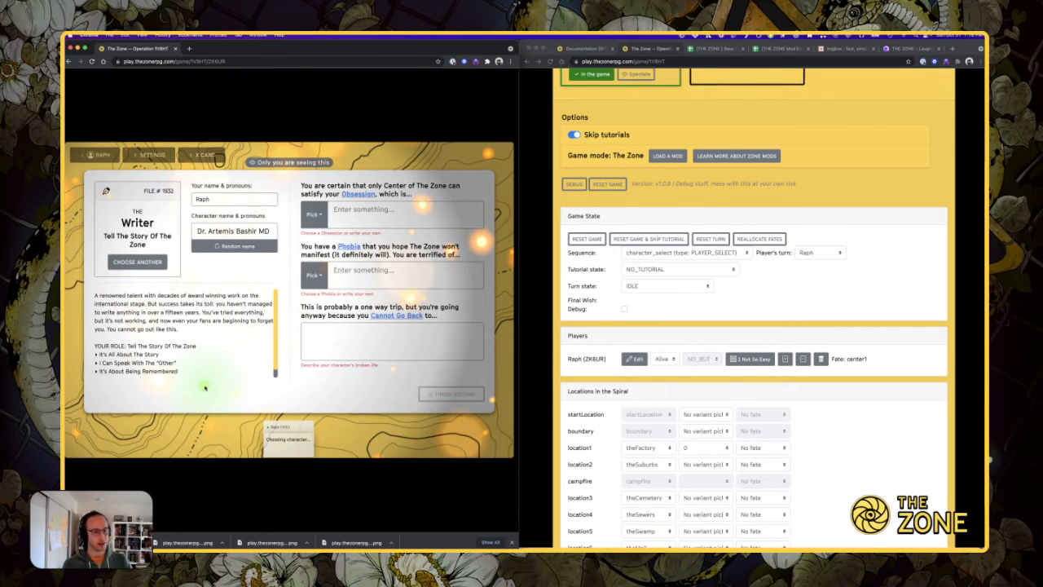
{"action": "triple_click", "coordinate": [181, 330]}
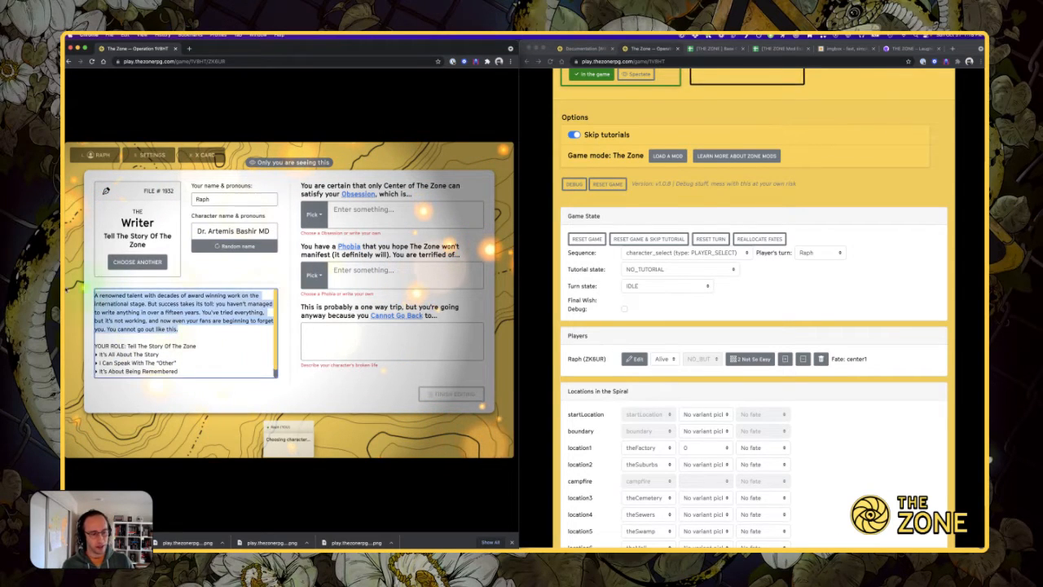
{"action": "left_click", "coordinate": [204, 340]}
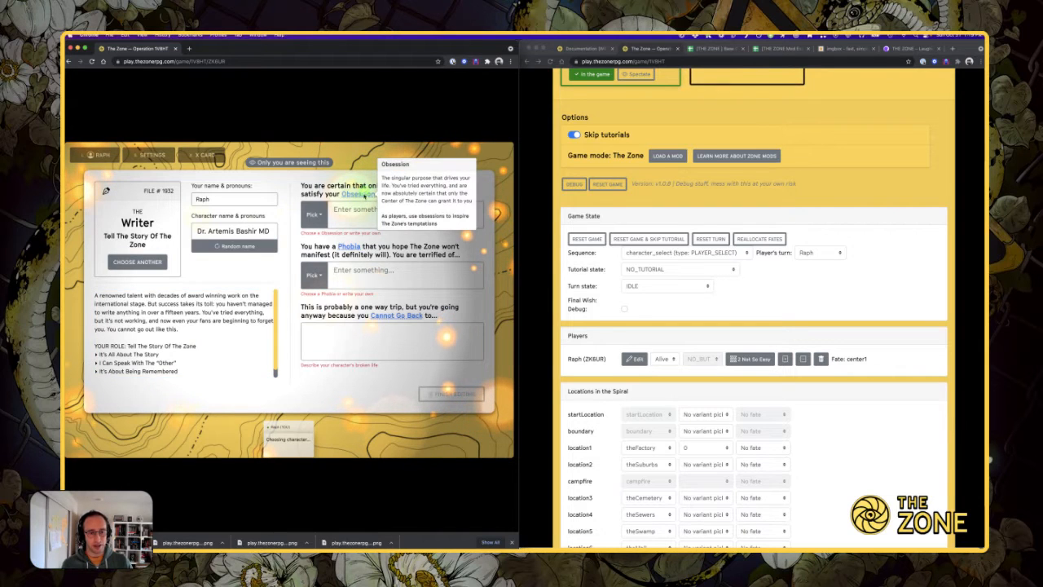
- Choose "ANSWERS: Your lost family was from here." as the Obsession and "IRRELEVANCE: Ceasing to be unique. Being forgotten." as the Phobia
{"action": "left_click", "coordinate": [313, 212]}
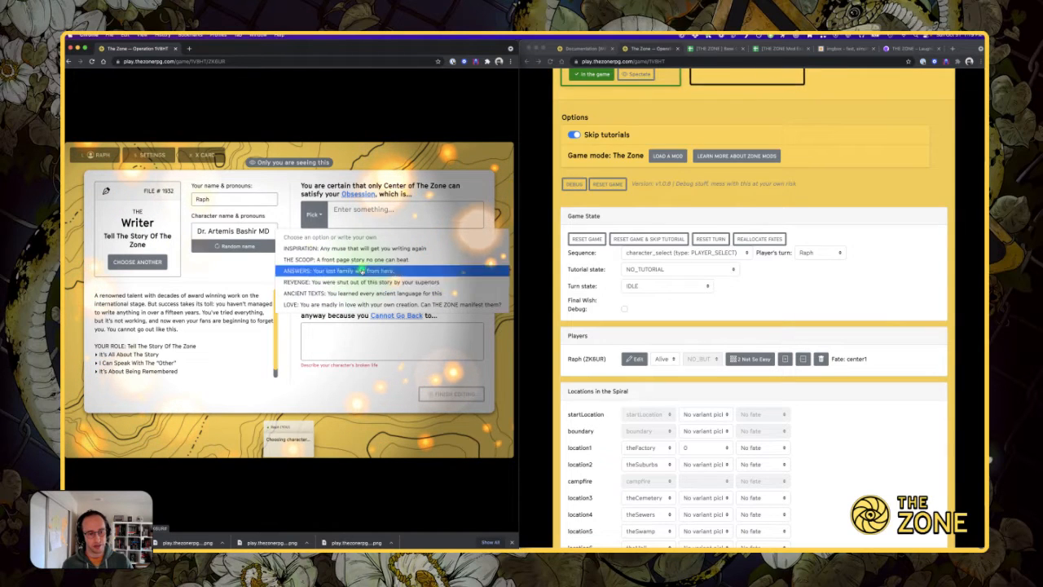
{"action": "left_click", "coordinate": [326, 271]}
{"action": "left_click", "coordinate": [313, 266]}
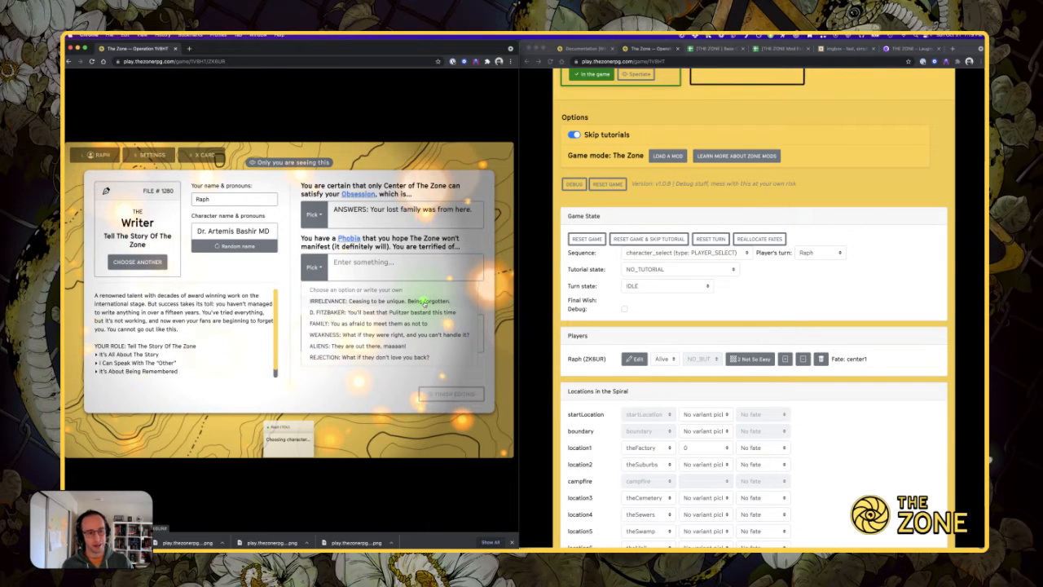
{"action": "left_click", "coordinate": [424, 301]}
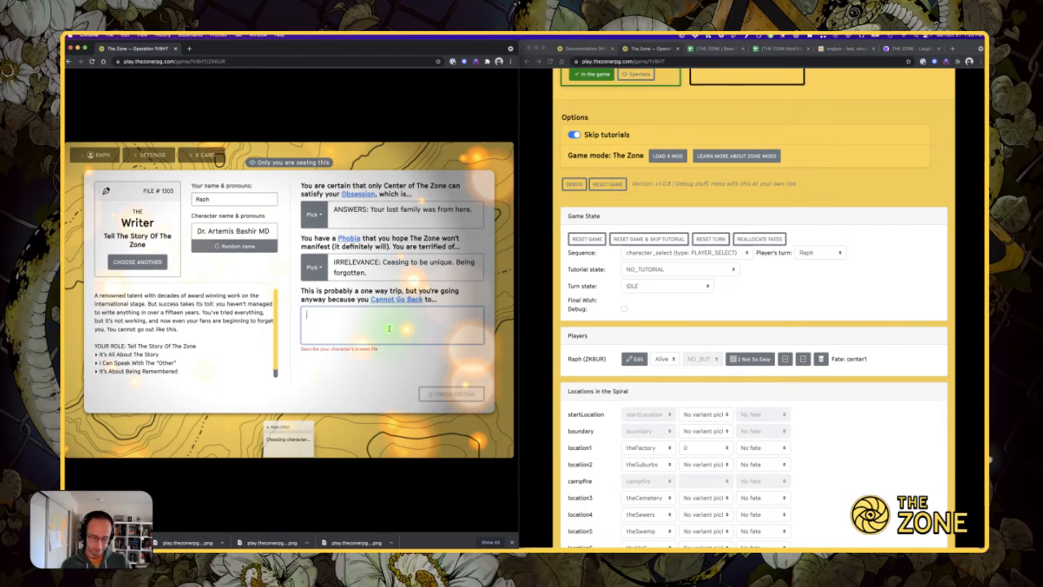
- Enter "Your typewriter, which seems to hate you. Is it sentient?" as the Cannot Go Back reason and finish editing the character
{"action": "type", "text": "Your "}
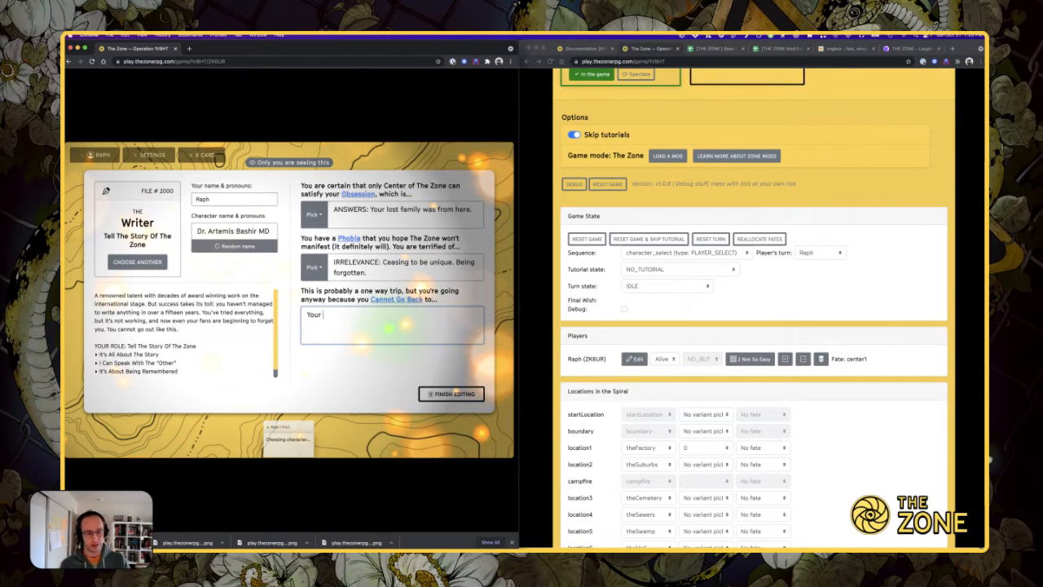
{"action": "type", "text": "typew"}
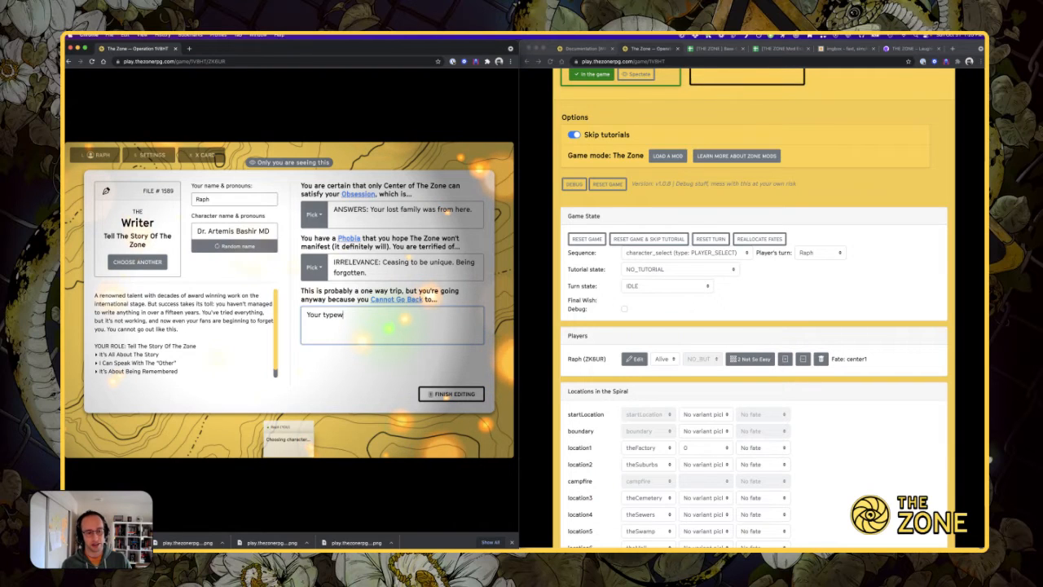
{"action": "type", "text": "riter, which seems to hate you. Is it sentient?"}
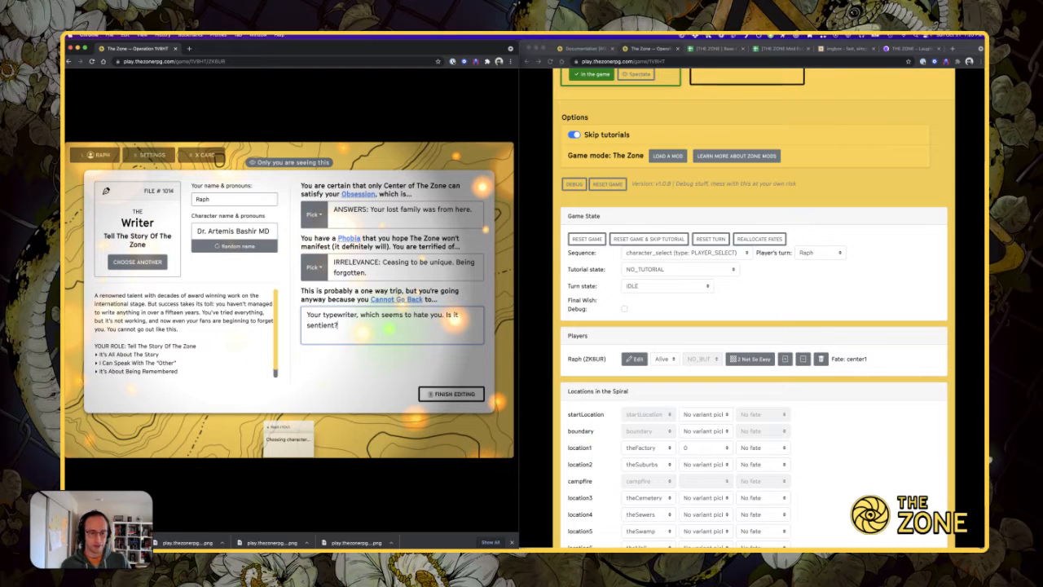
{"action": "left_click", "coordinate": [436, 393]}
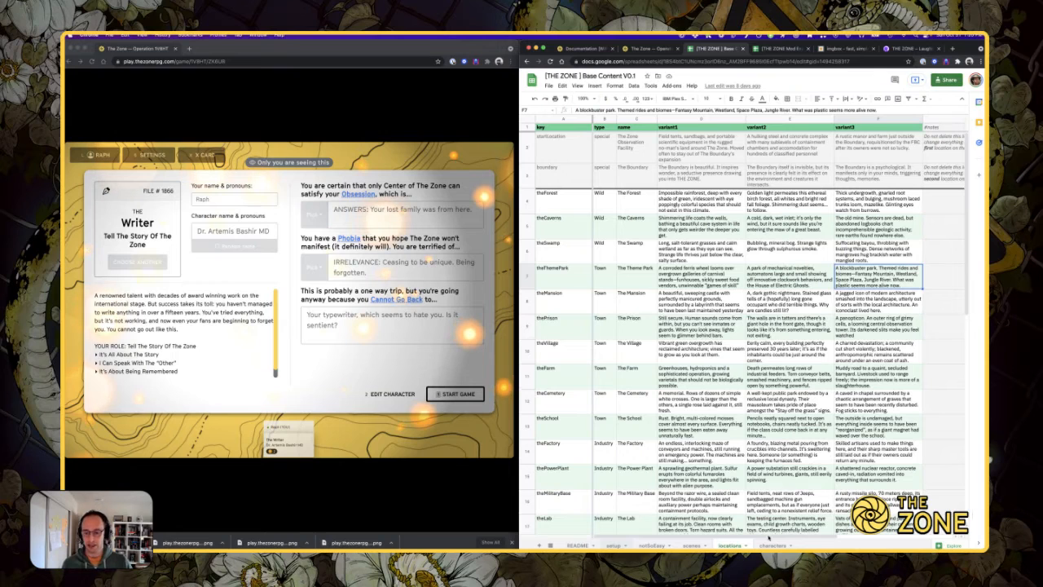
- Open the characters sheet of the Base Content spreadsheet and step through the backstories down to the Surgeon
{"action": "key", "text": "ctrl+shift+Page_Down"}
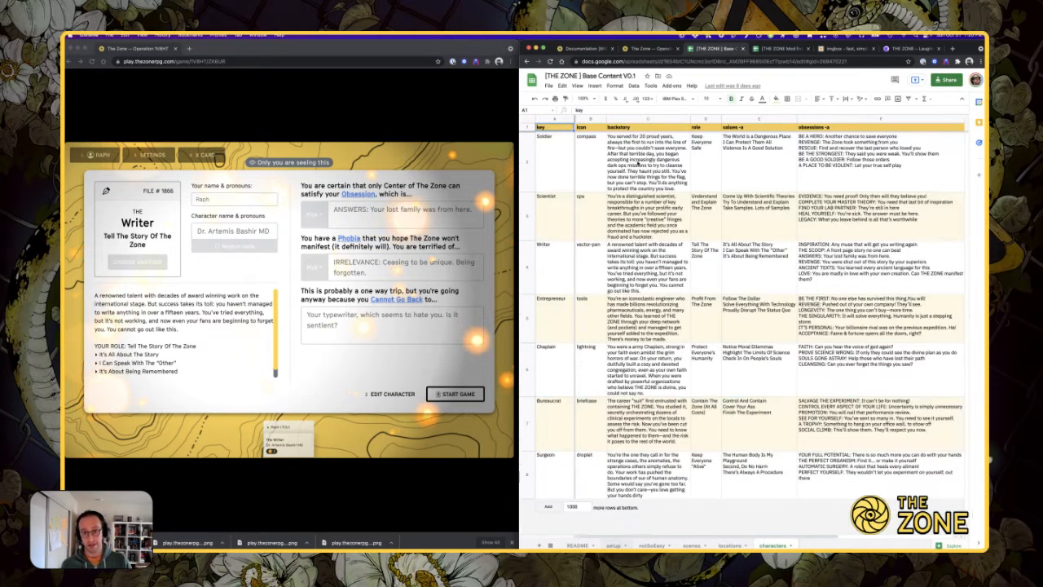
{"action": "left_click", "coordinate": [645, 263]}
{"action": "key", "text": "Down"}
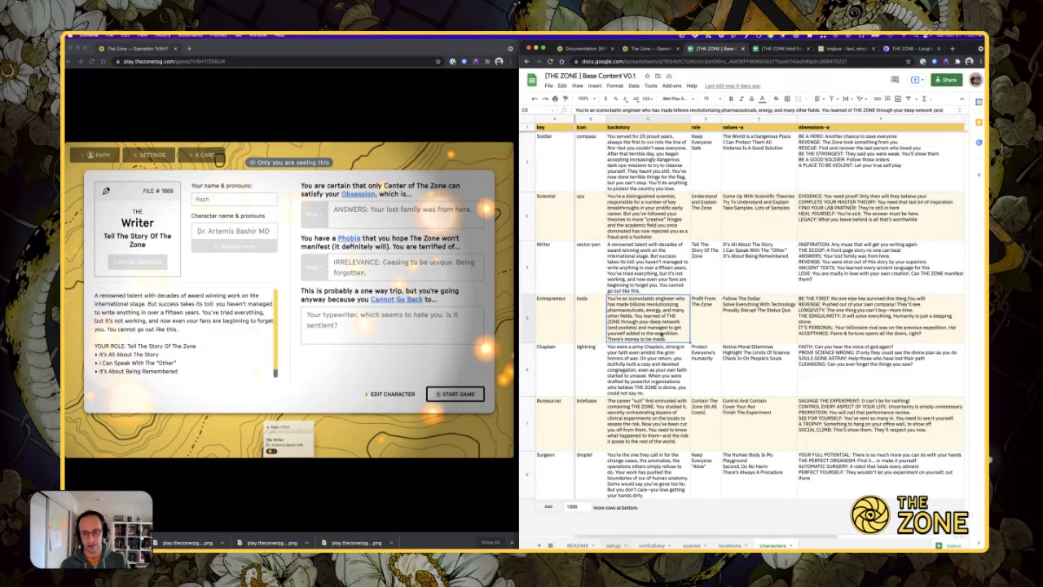
{"action": "key", "text": "Down"}
{"action": "key", "text": "Down"}
{"action": "key", "text": "Down"}
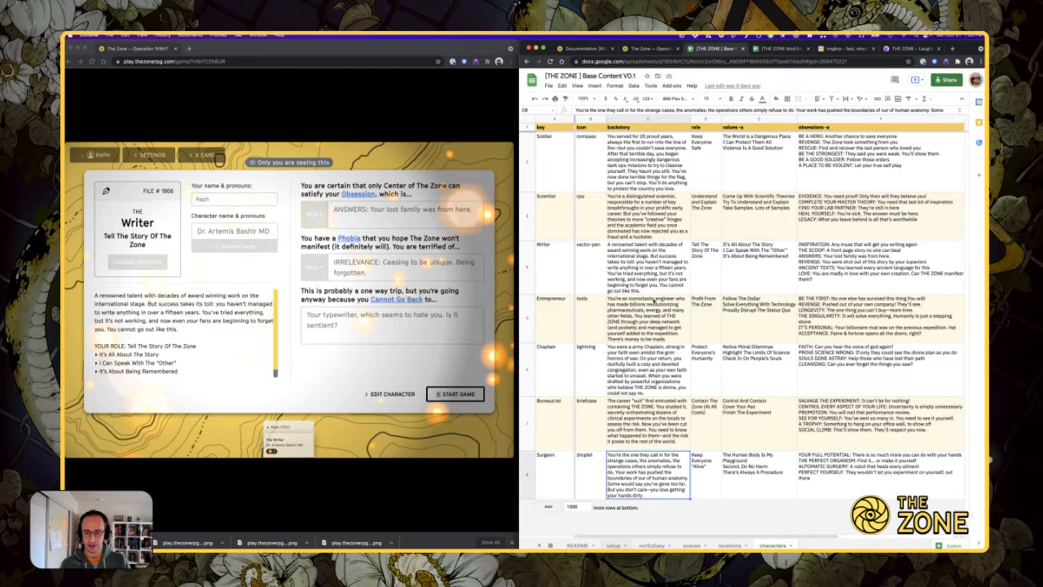
- Compare the Writer row's backstory, role, values, obsessions and phobias with the character sheet in the game
{"action": "left_click", "coordinate": [646, 275]}
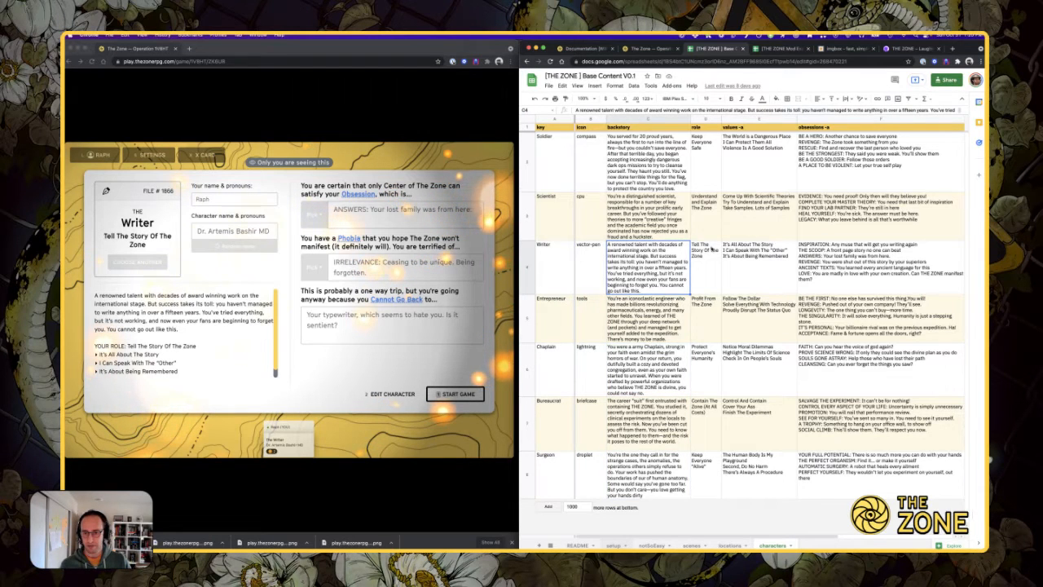
{"action": "left_click", "coordinate": [713, 250]}
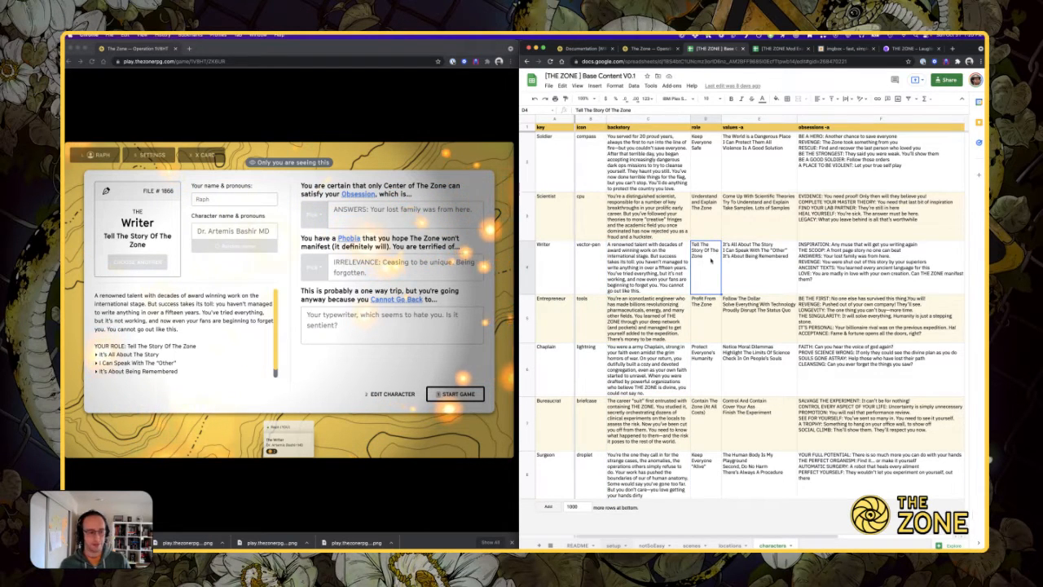
{"action": "left_click", "coordinate": [764, 255]}
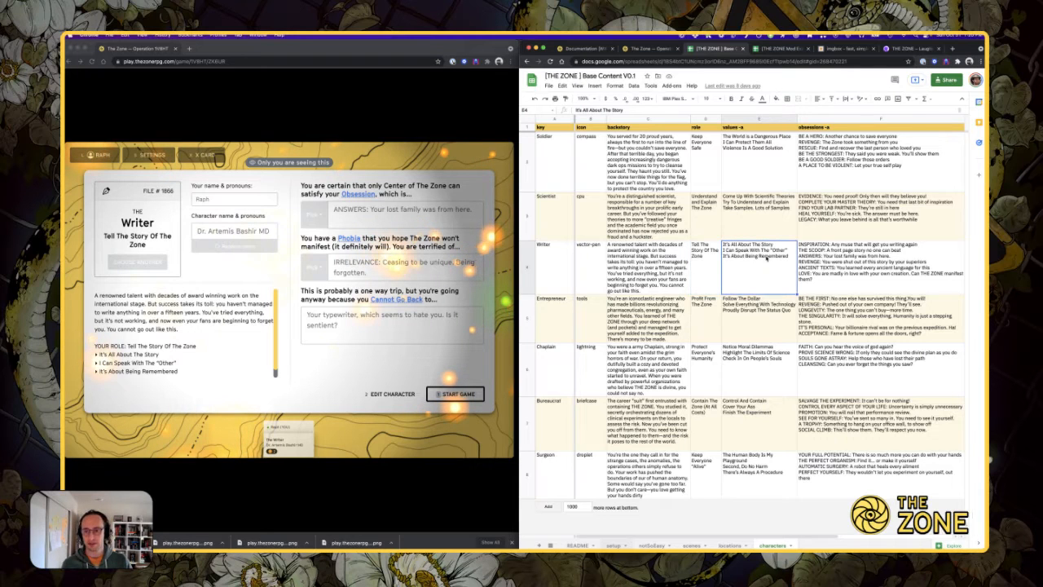
{"action": "left_click", "coordinate": [810, 261]}
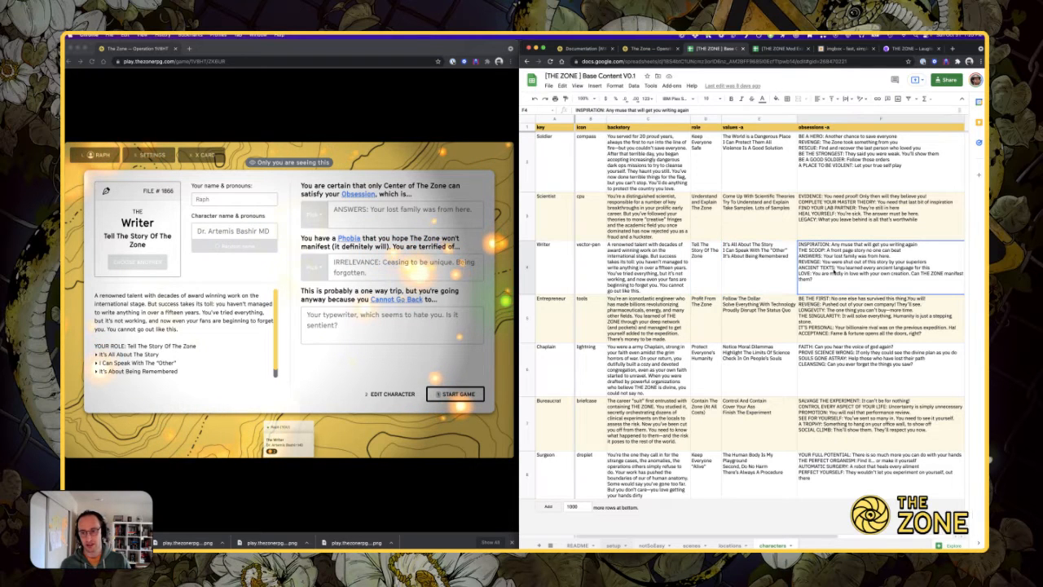
{"action": "scroll", "coordinate": [827, 269], "scroll_direction": "right", "scroll_amount": 3}
{"action": "left_click", "coordinate": [833, 273]}
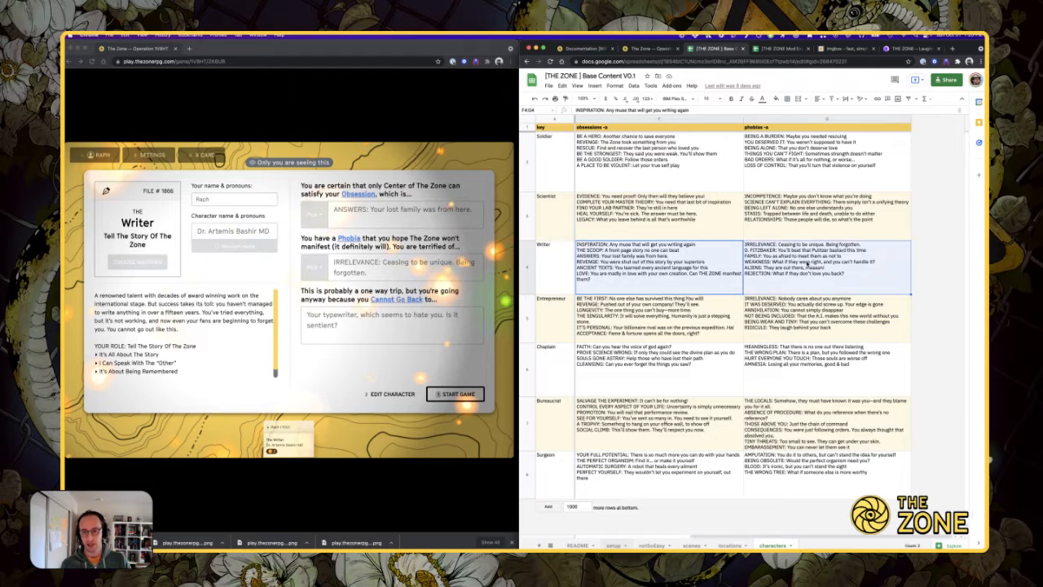
{"action": "scroll", "coordinate": [815, 269], "scroll_direction": "left", "scroll_amount": 5}
{"action": "left_click", "coordinate": [774, 253]}
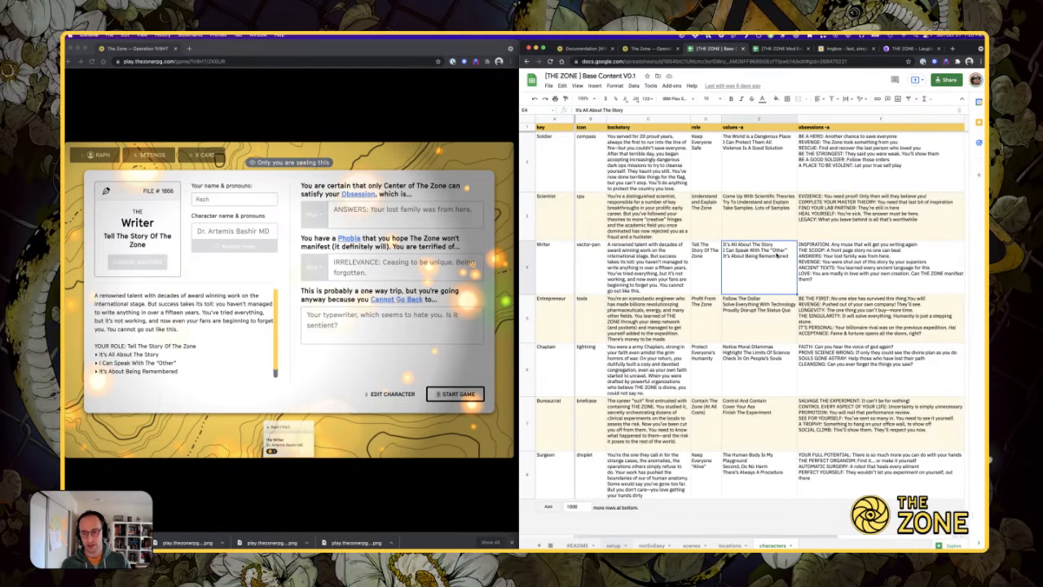
- Add and remove a line break after the first entry in the Writer's values cell, and point out the values column header
{"action": "left_click", "coordinate": [789, 245]}
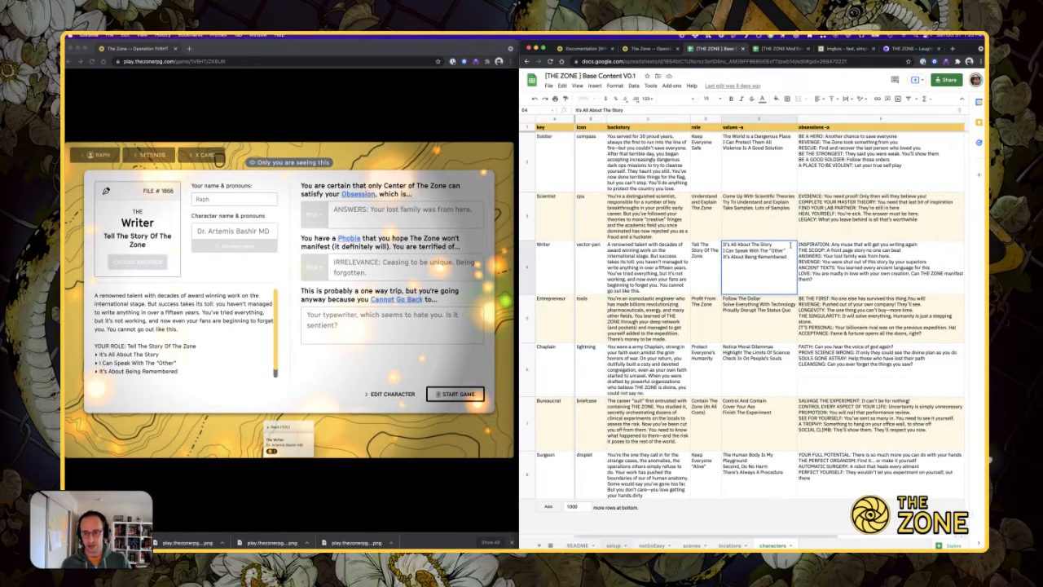
{"action": "key", "text": "alt+Return"}
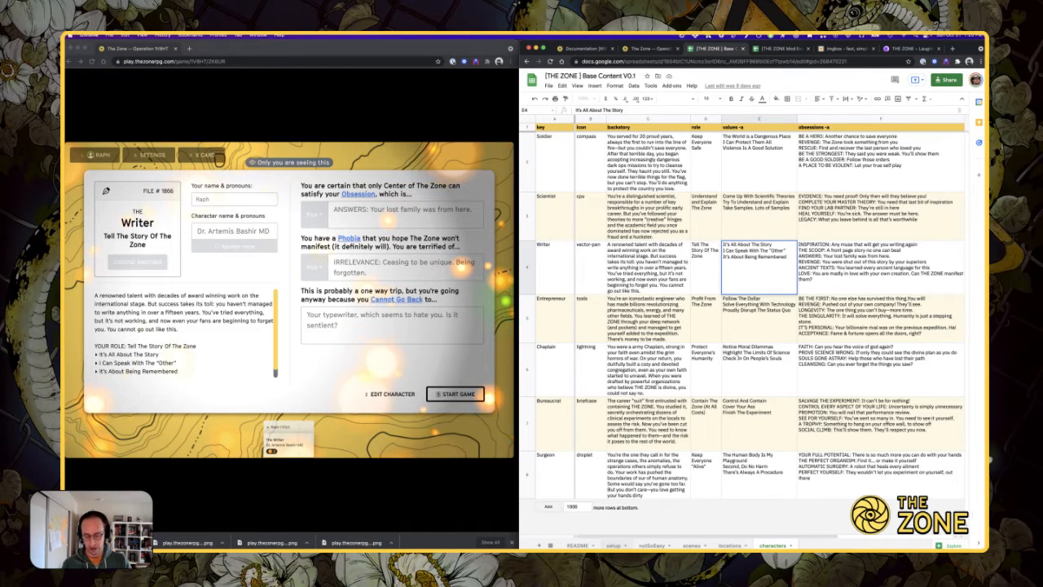
{"action": "key", "text": "BackSpace"}
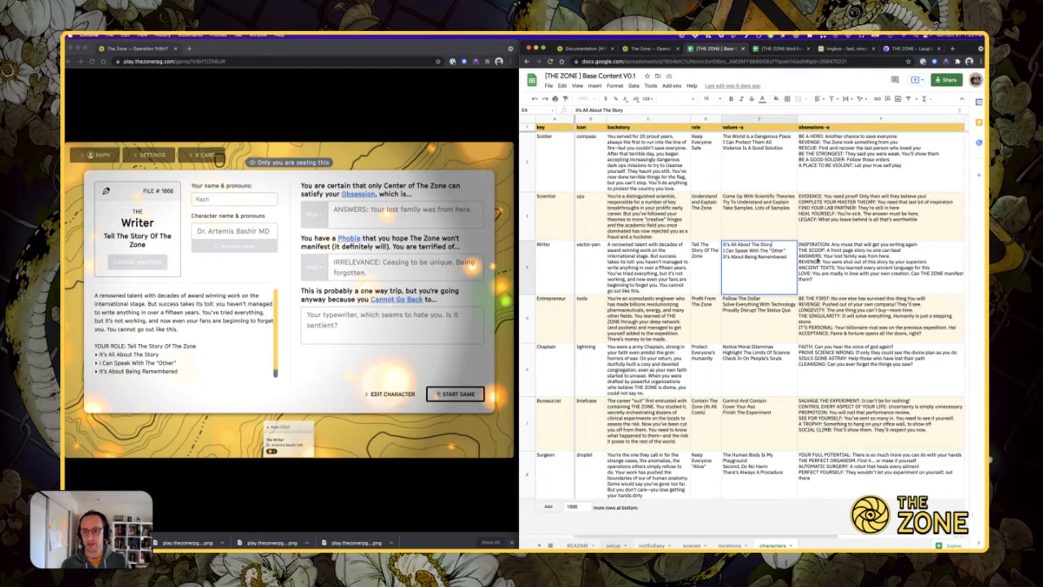
{"action": "key", "text": "Tab"}
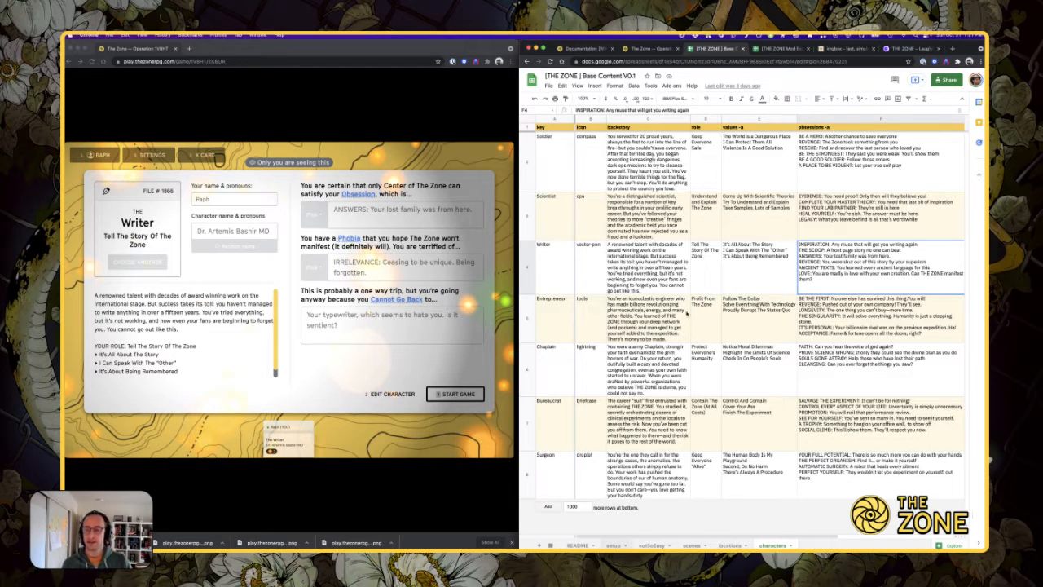
{"action": "left_click", "coordinate": [731, 127]}
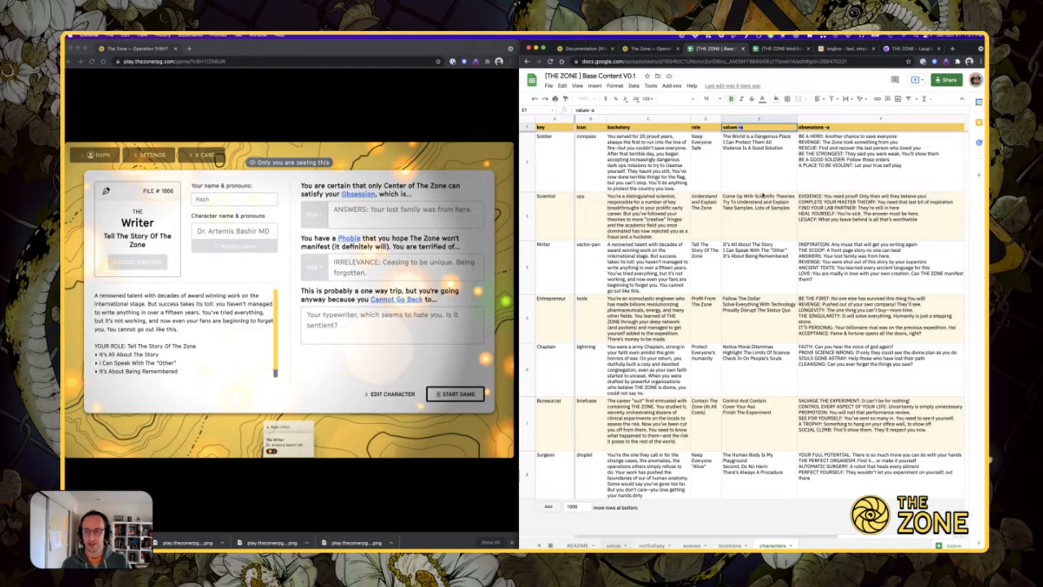
{"action": "left_click", "coordinate": [756, 244]}
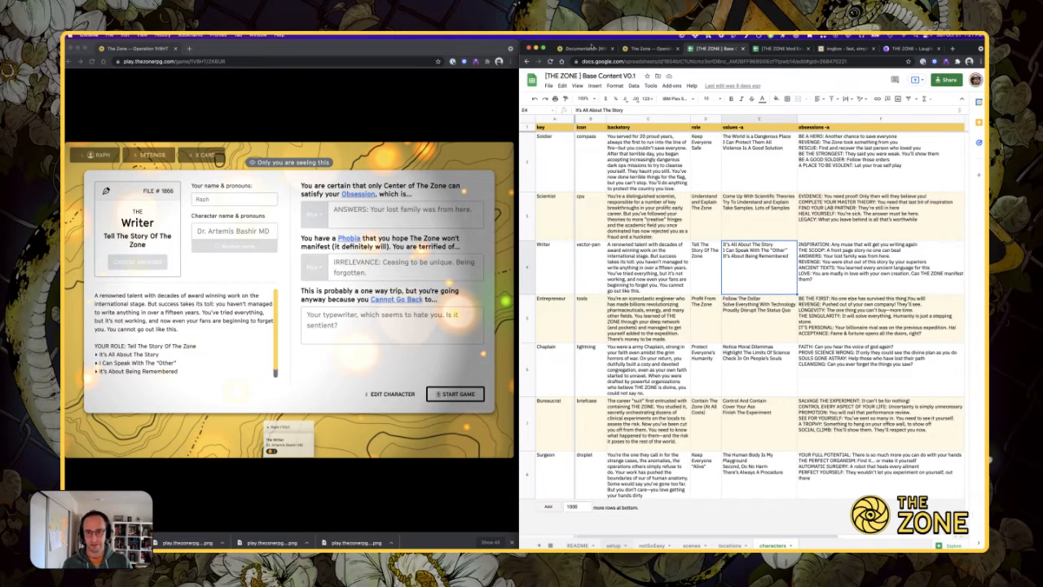
- Review the warnings and content lengths in The Zone Reference documentation, and open its Quickstart page
{"action": "left_click", "coordinate": [648, 48]}
{"action": "left_click", "coordinate": [580, 49]}
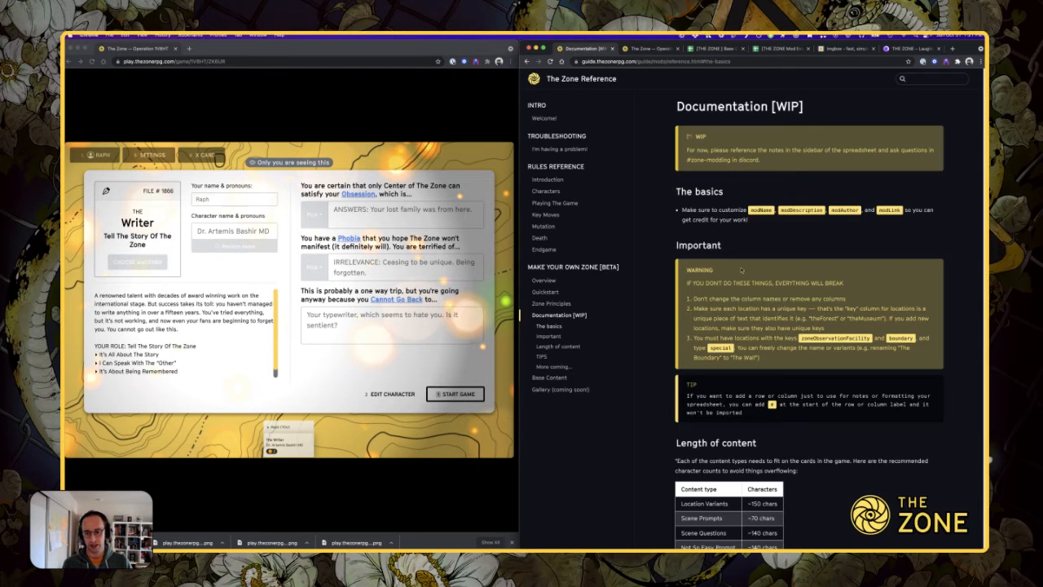
{"action": "scroll", "coordinate": [742, 271], "scroll_direction": "down", "scroll_amount": 3}
{"action": "scroll", "coordinate": [771, 278], "scroll_direction": "up", "scroll_amount": 2}
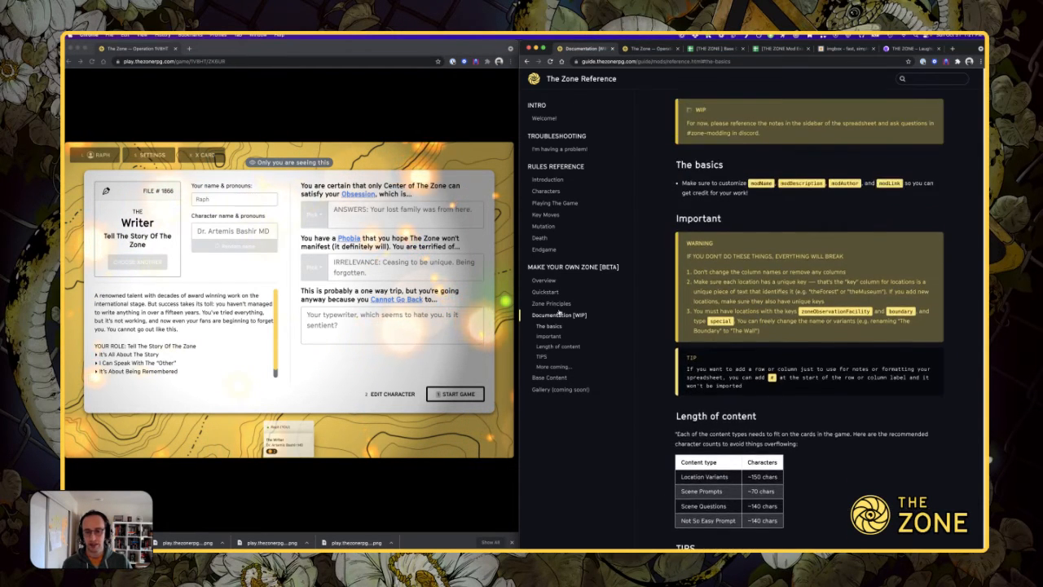
{"action": "left_click", "coordinate": [553, 303]}
{"action": "left_click", "coordinate": [546, 292]}
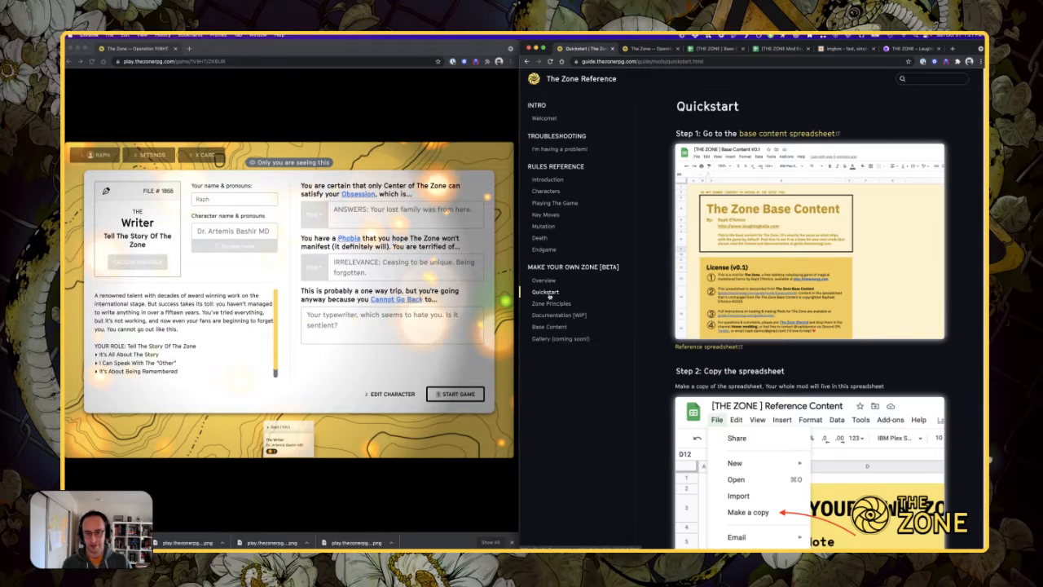
- Open the setup sheet of the Base Content spreadsheet, and leave and rejoin the game as the existing player
{"action": "left_click", "coordinate": [717, 48]}
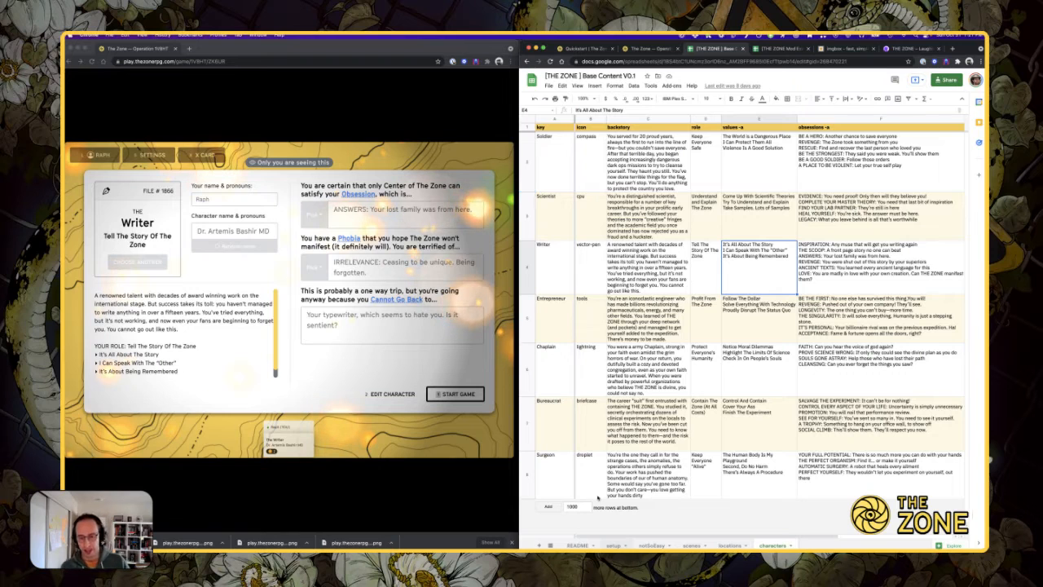
{"action": "left_click", "coordinate": [613, 545]}
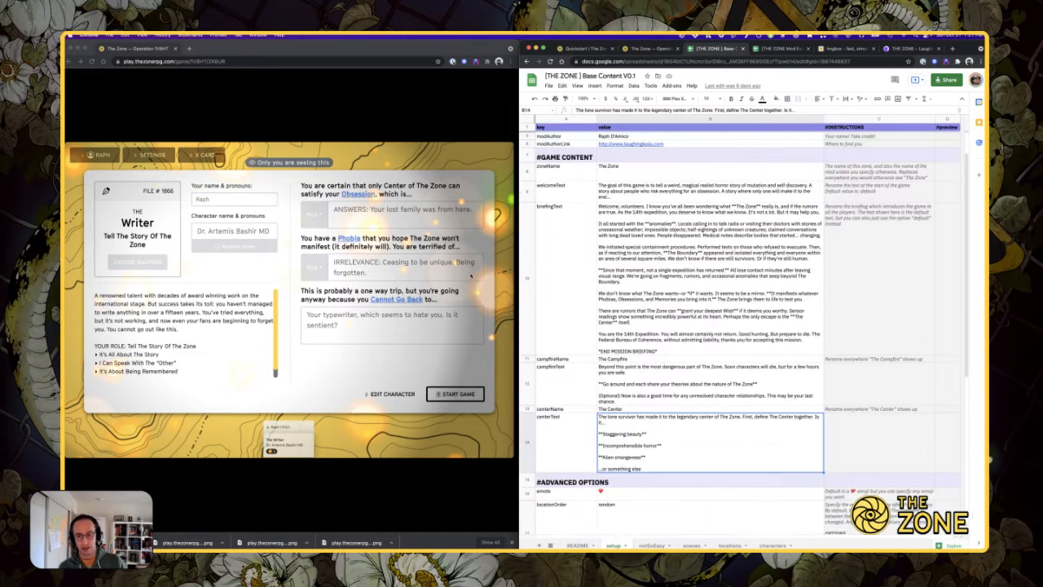
{"action": "left_click", "coordinate": [397, 125]}
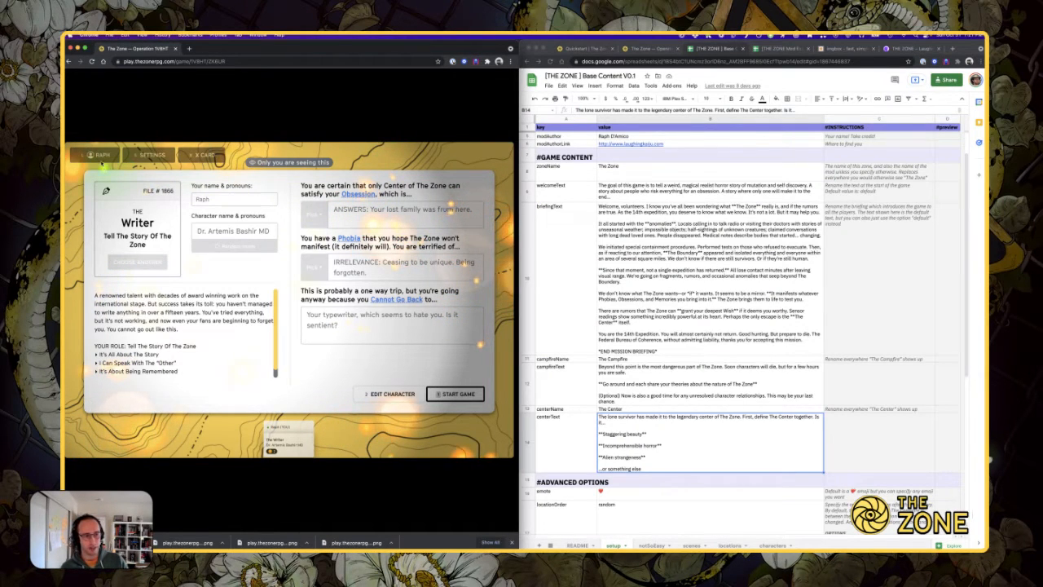
{"action": "left_click", "coordinate": [101, 158]}
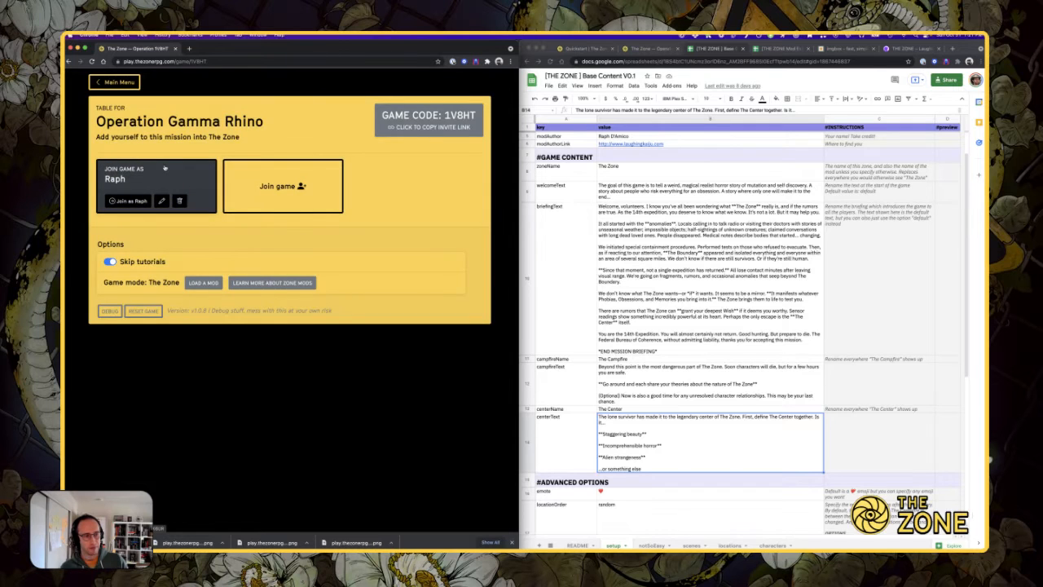
{"action": "left_click", "coordinate": [165, 168]}
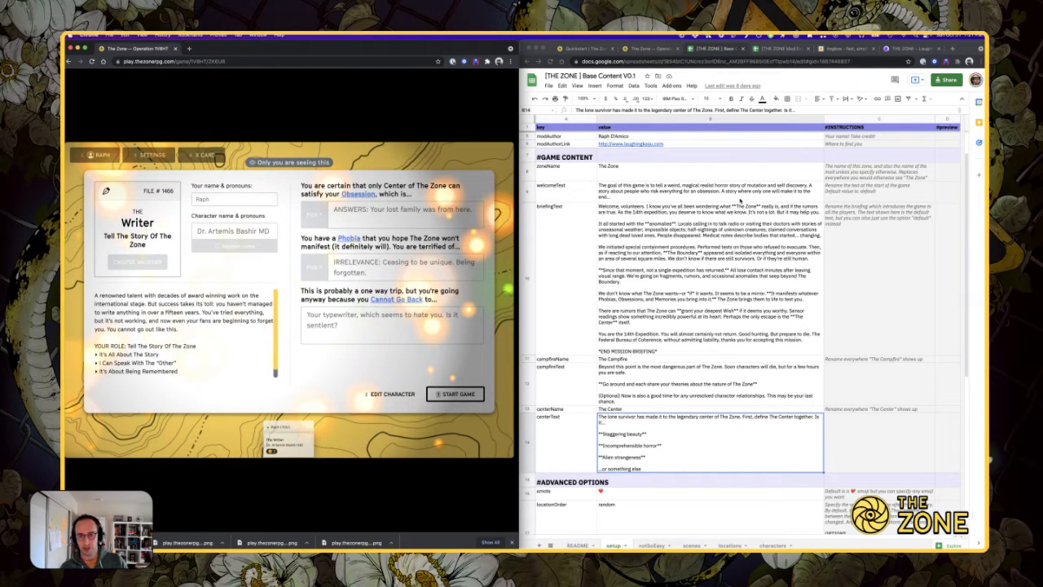
{"action": "left_click", "coordinate": [740, 201]}
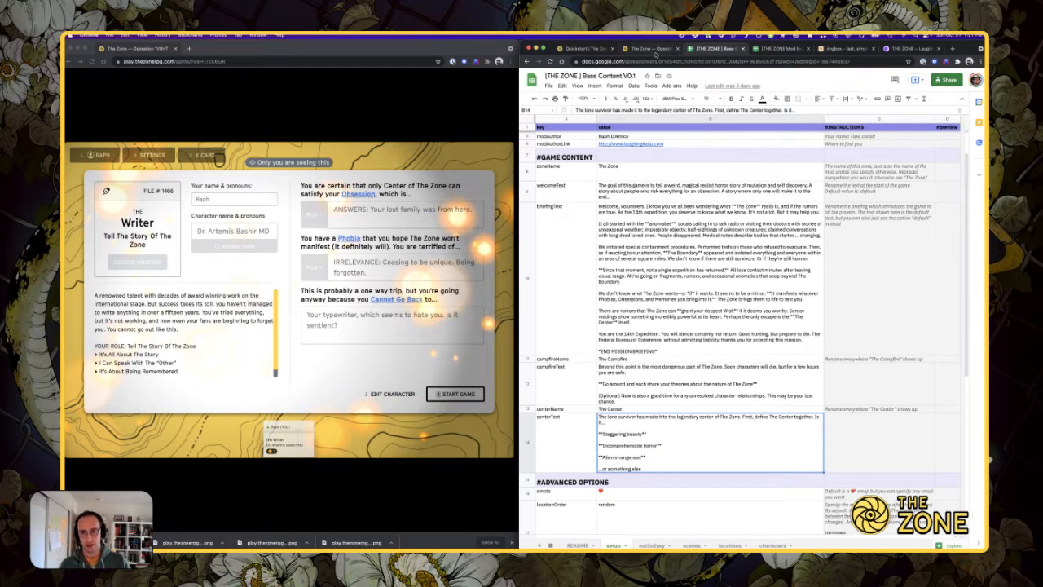
- Move the Quickstart guide tab into the game's browser window and bring up the Base Content setup sheet beside it
{"action": "left_click", "coordinate": [581, 49]}
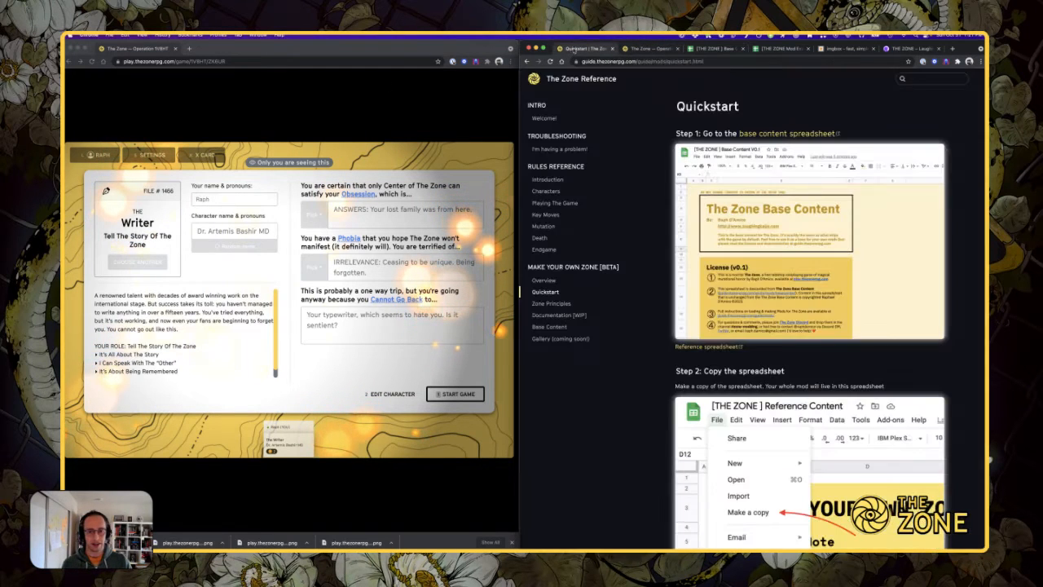
{"action": "left_click_drag", "start_coordinate": [362, 51], "coordinate": [359, 49]}
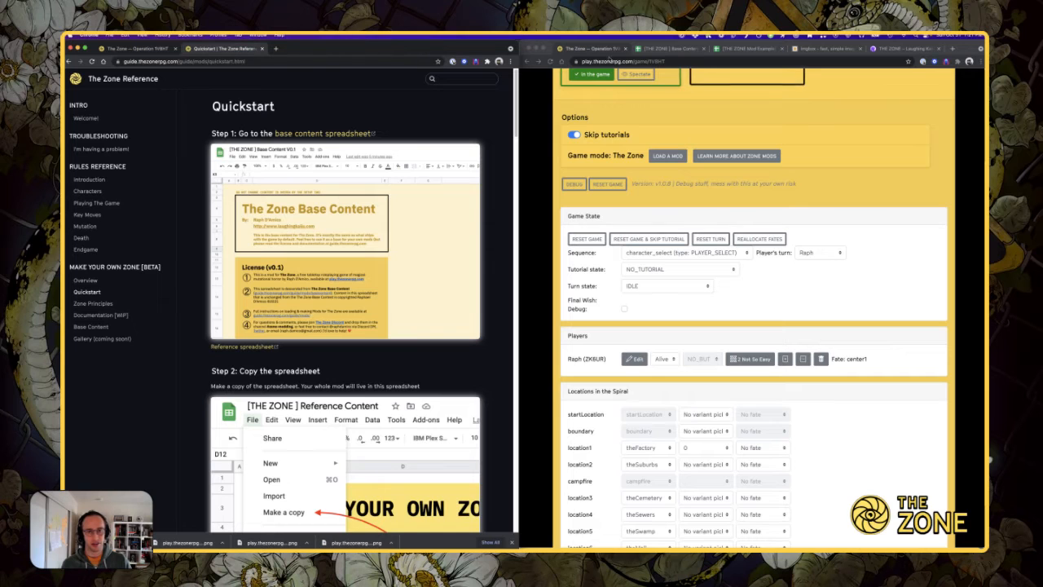
{"action": "scroll", "coordinate": [440, 106], "scroll_direction": "down", "scroll_amount": 1}
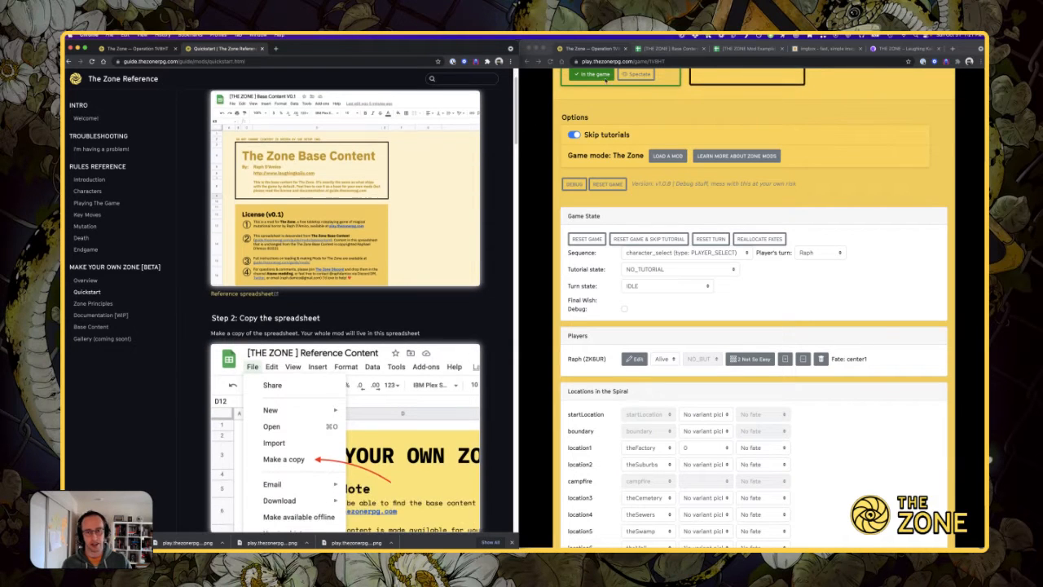
{"action": "left_click", "coordinate": [662, 49]}
{"action": "scroll", "coordinate": [660, 130], "scroll_direction": "up", "scroll_amount": 1}
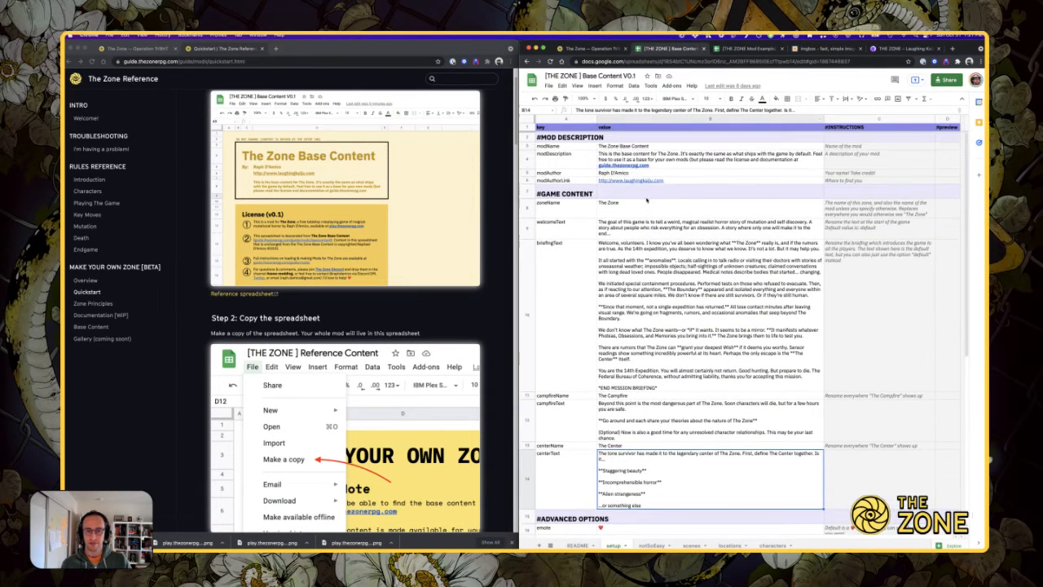
- Review the Overview page of The Zone Reference, including what is needed to make a mod, and return to Quickstart
{"action": "left_click", "coordinate": [88, 281]}
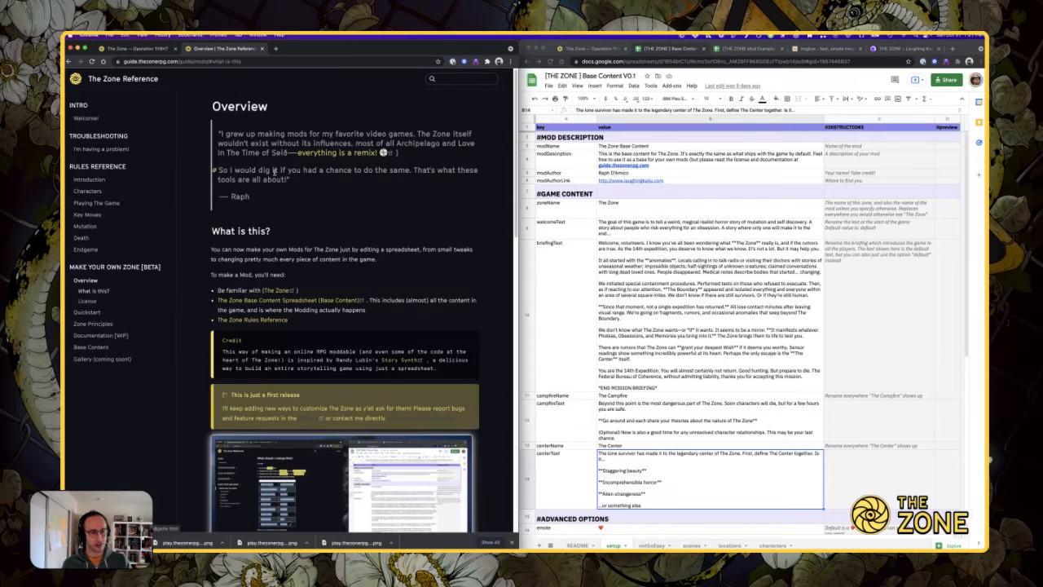
{"action": "scroll", "coordinate": [274, 228], "scroll_direction": "down", "scroll_amount": 1}
{"action": "scroll", "coordinate": [274, 261], "scroll_direction": "up", "scroll_amount": 1}
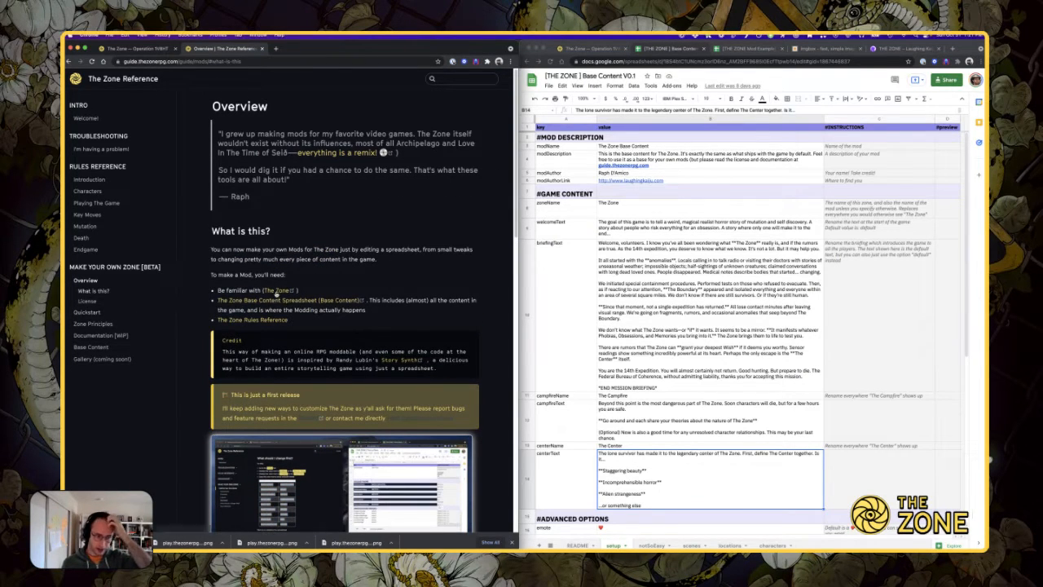
{"action": "left_click", "coordinate": [87, 313]}
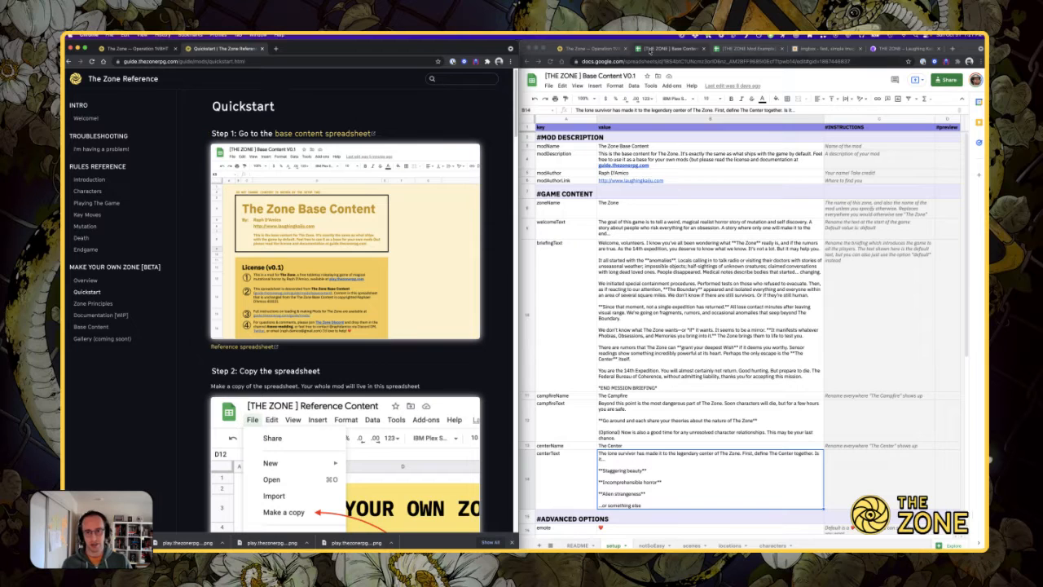
- Close the mod example, imgbox, Base Content and Laughing Kaiju tabs, keeping the game's tab open beside the guide
{"action": "left_click", "coordinate": [652, 49]}
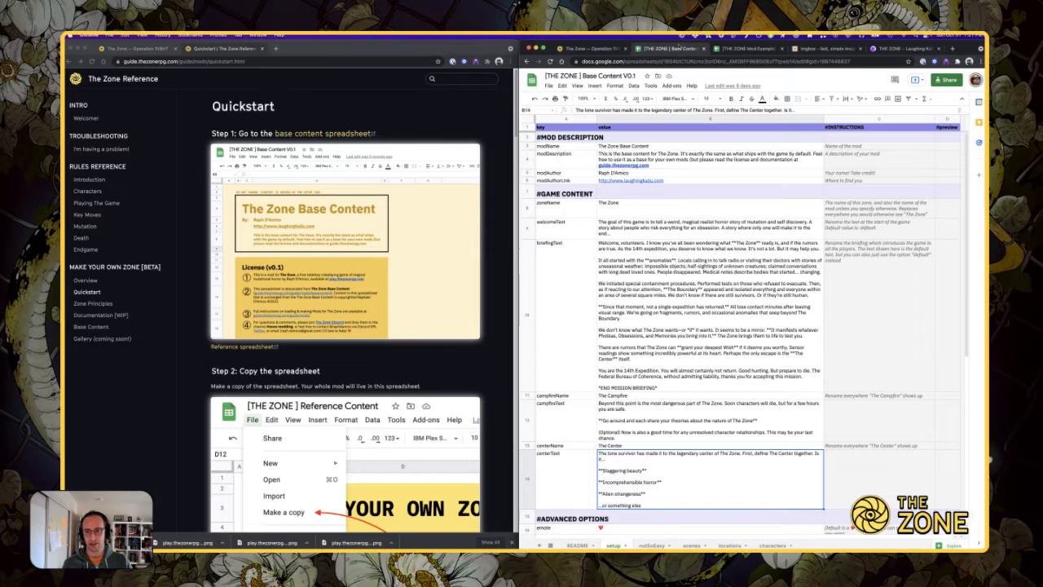
{"action": "middle_click", "coordinate": [727, 50]}
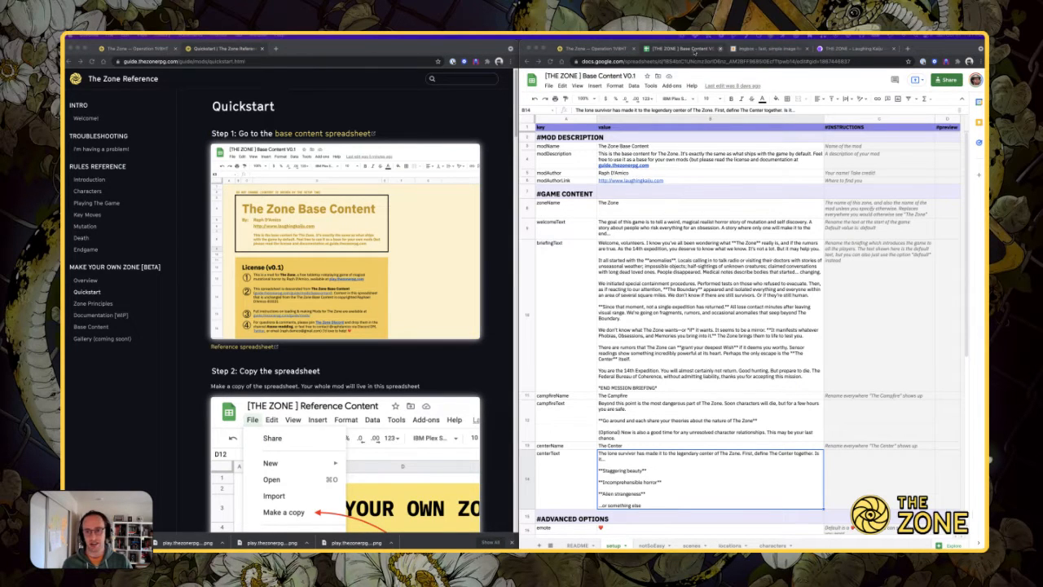
{"action": "left_click", "coordinate": [750, 49]}
{"action": "middle_click", "coordinate": [750, 49]}
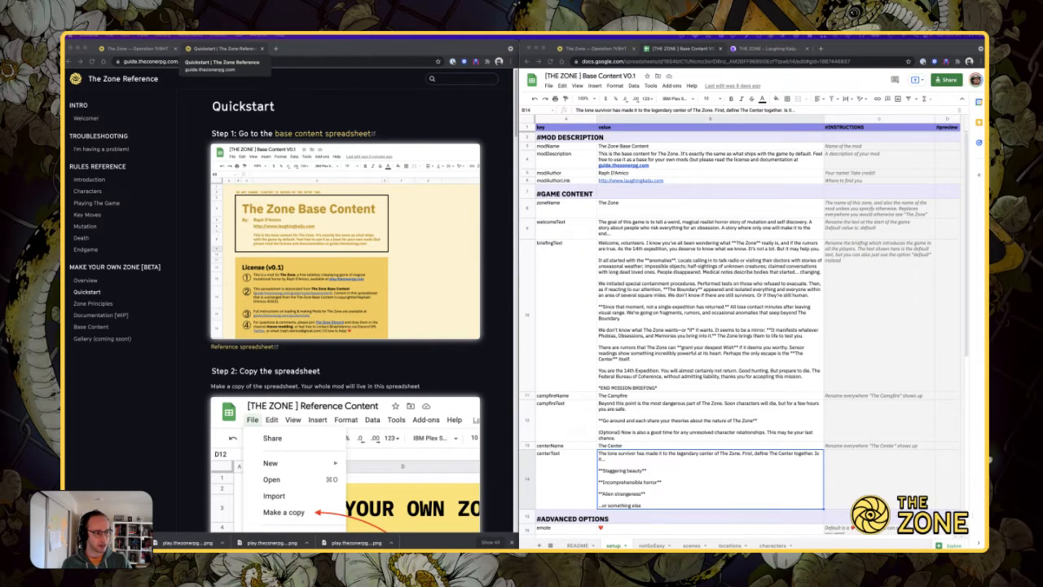
{"action": "left_click", "coordinate": [679, 49]}
{"action": "middle_click", "coordinate": [679, 49]}
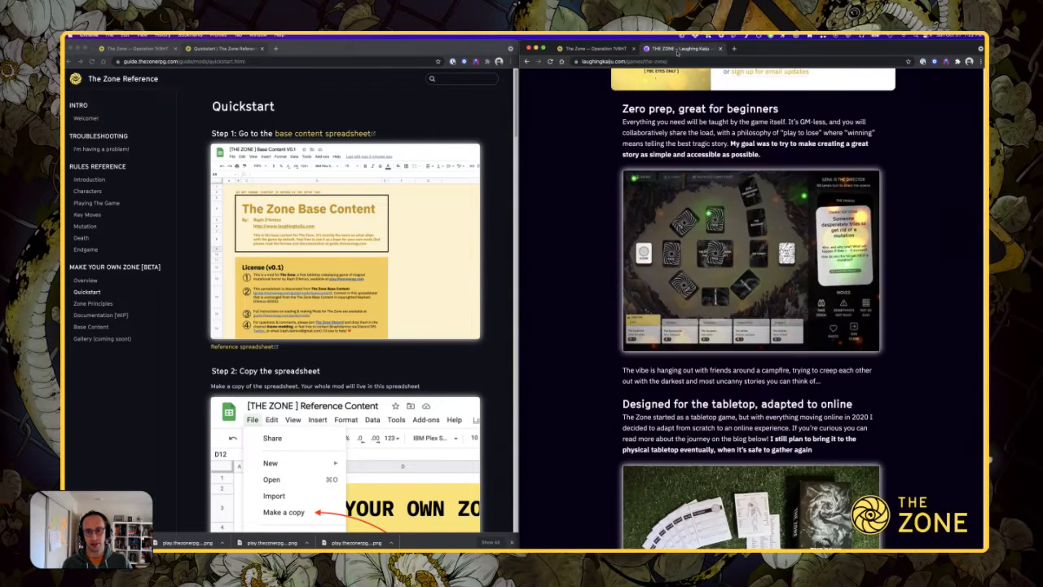
{"action": "middle_click", "coordinate": [677, 51]}
- Open the base content spreadsheet linked in Quickstart step 1 and make a copy named "[THE ZONE ] Twitch Stream Mod!"
{"action": "left_click", "coordinate": [357, 147]}
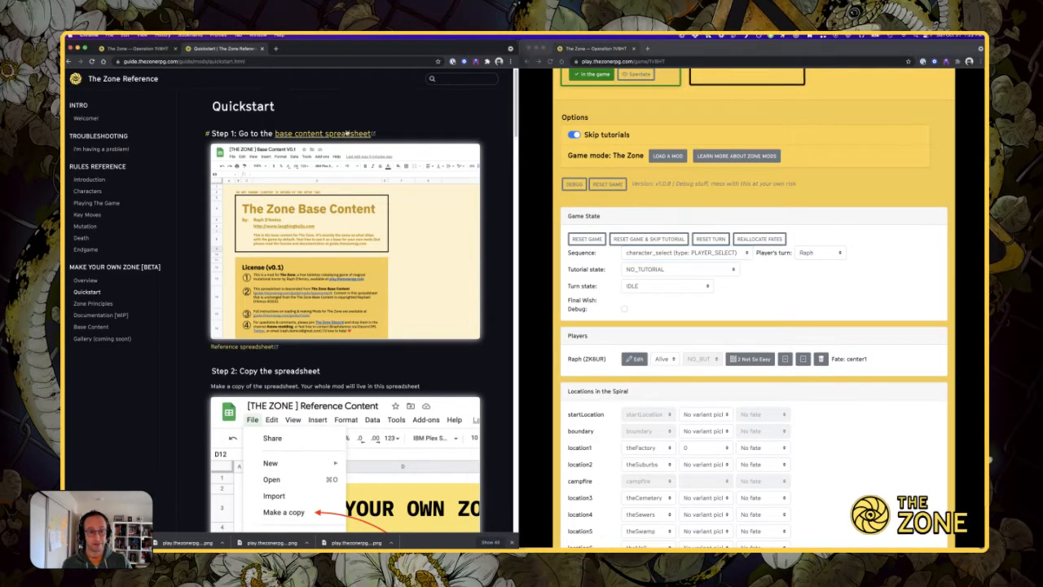
{"action": "left_click", "coordinate": [347, 133]}
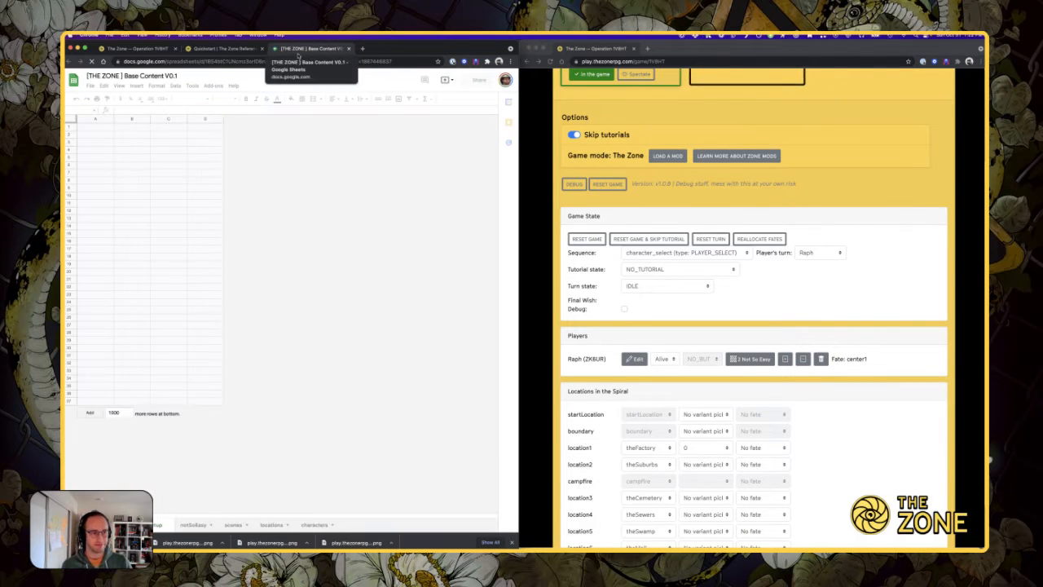
{"action": "left_click", "coordinate": [90, 85]}
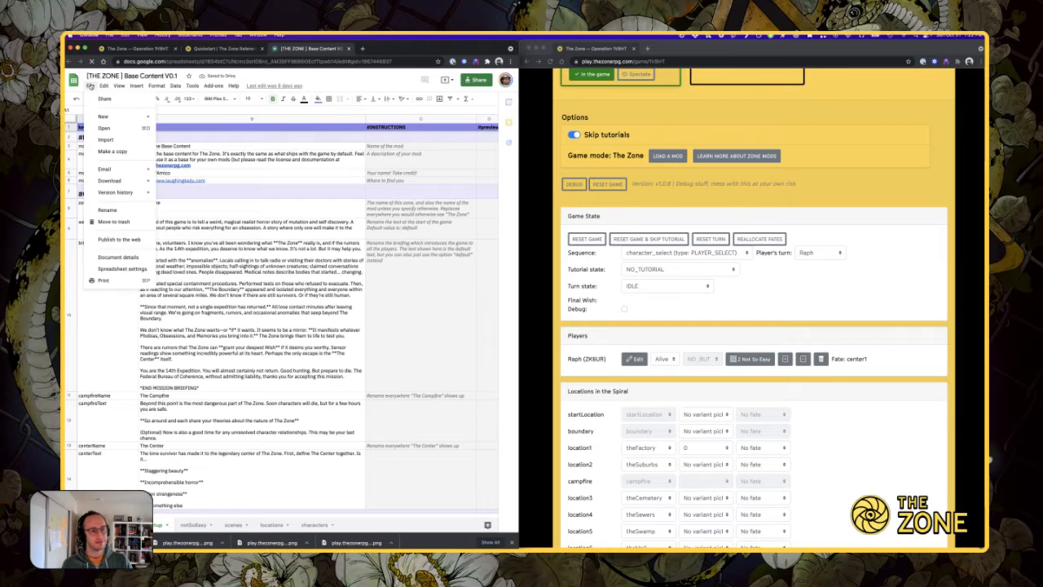
{"action": "left_click", "coordinate": [112, 151]}
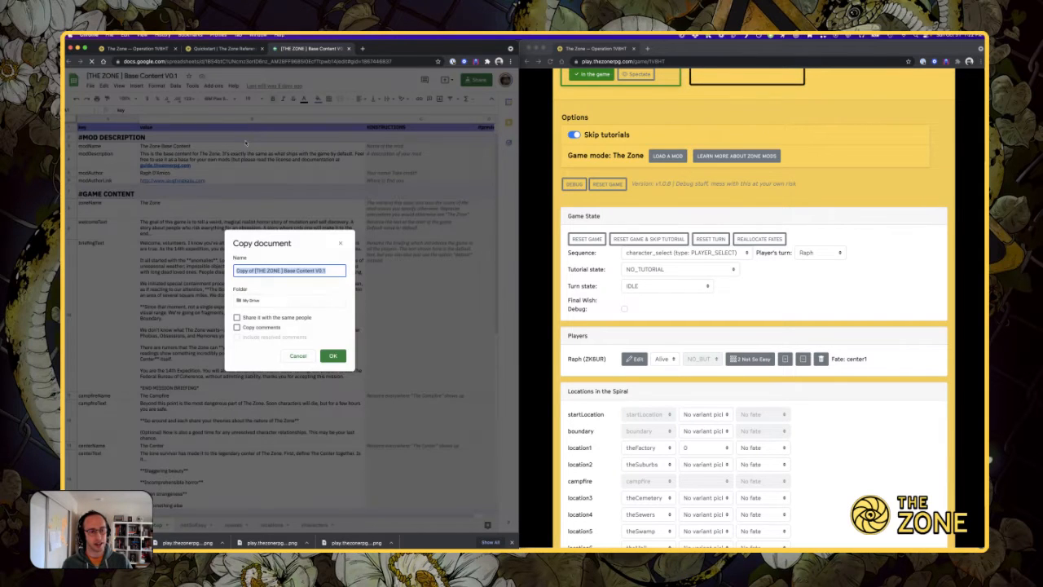
{"action": "left_click_drag", "start_coordinate": [236, 270], "coordinate": [255, 270]}
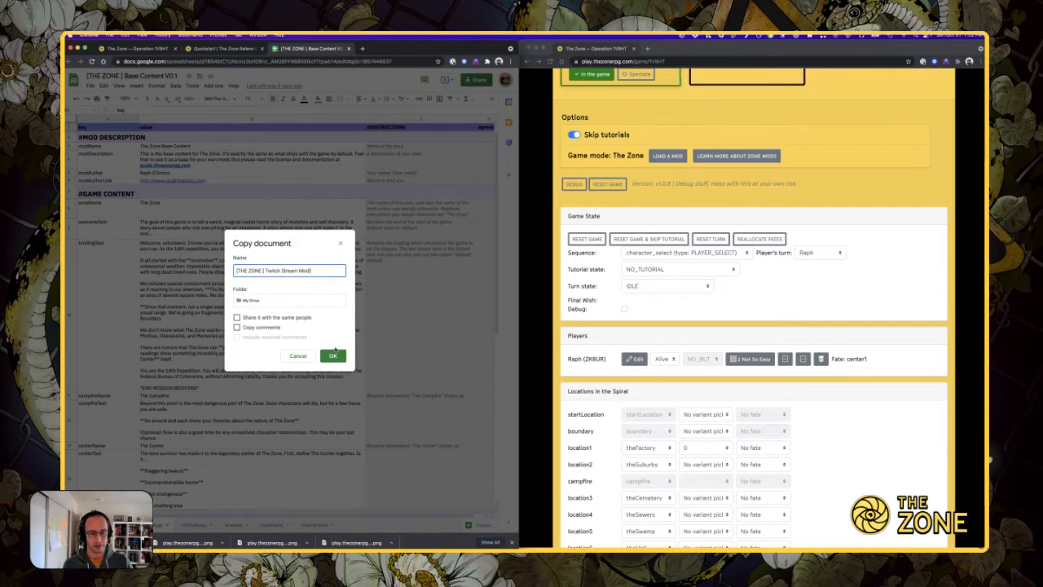
{"action": "left_click", "coordinate": [333, 356]}
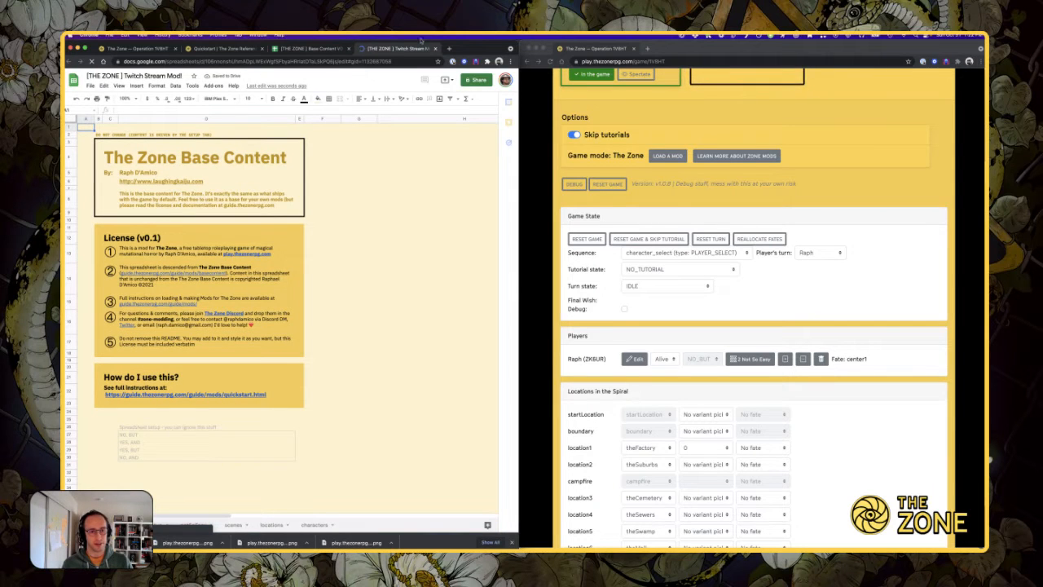
- Move the Twitch Stream Mod and Base Content tabs to the other browser window and show the mod beside the Quickstart guide
{"action": "left_click_drag", "start_coordinate": [416, 48], "coordinate": [671, 51]}
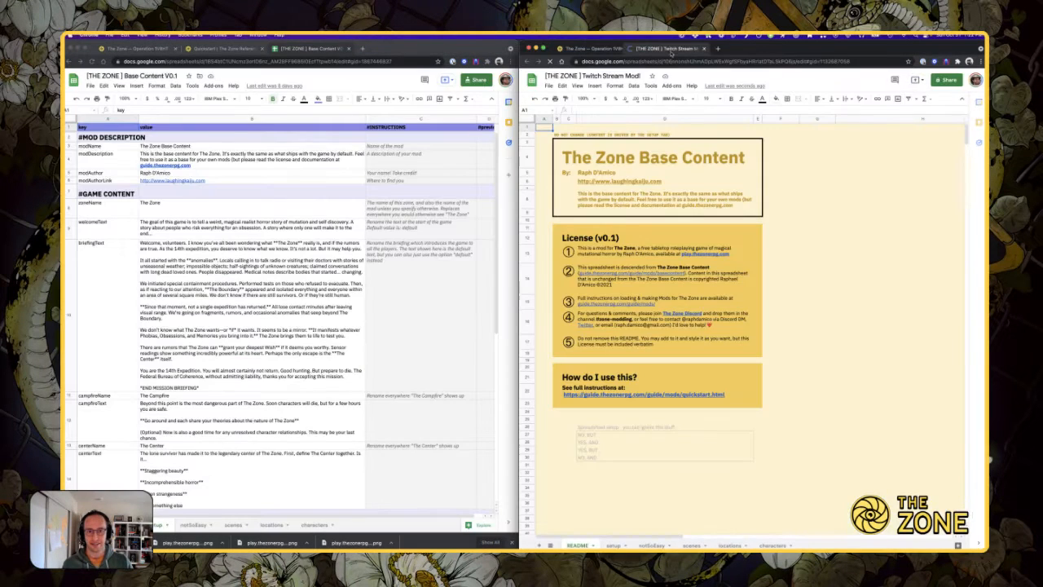
{"action": "left_click", "coordinate": [340, 50]}
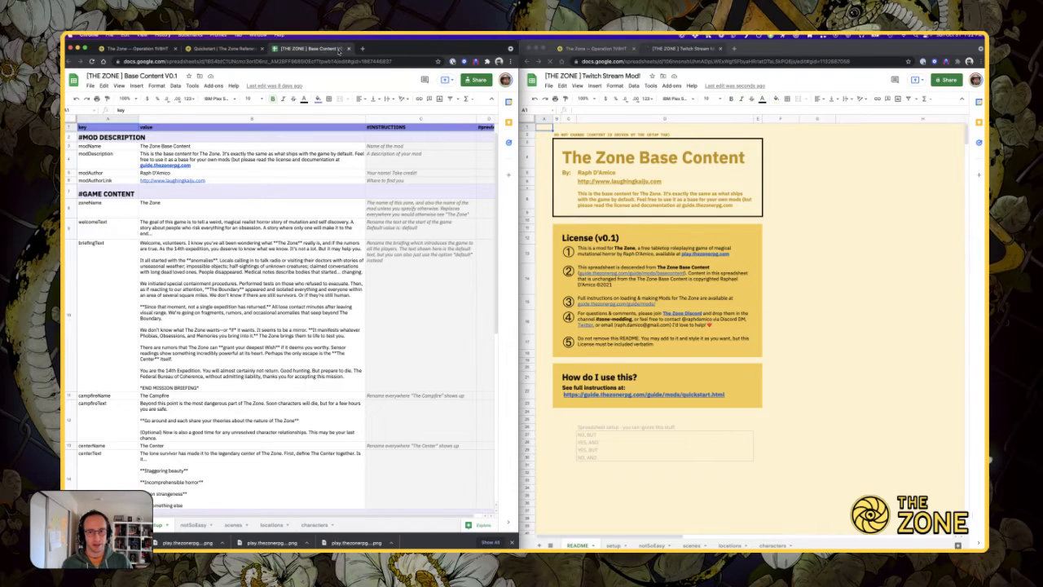
{"action": "left_click_drag", "start_coordinate": [340, 50], "coordinate": [665, 50]}
{"action": "left_click", "coordinate": [761, 49]}
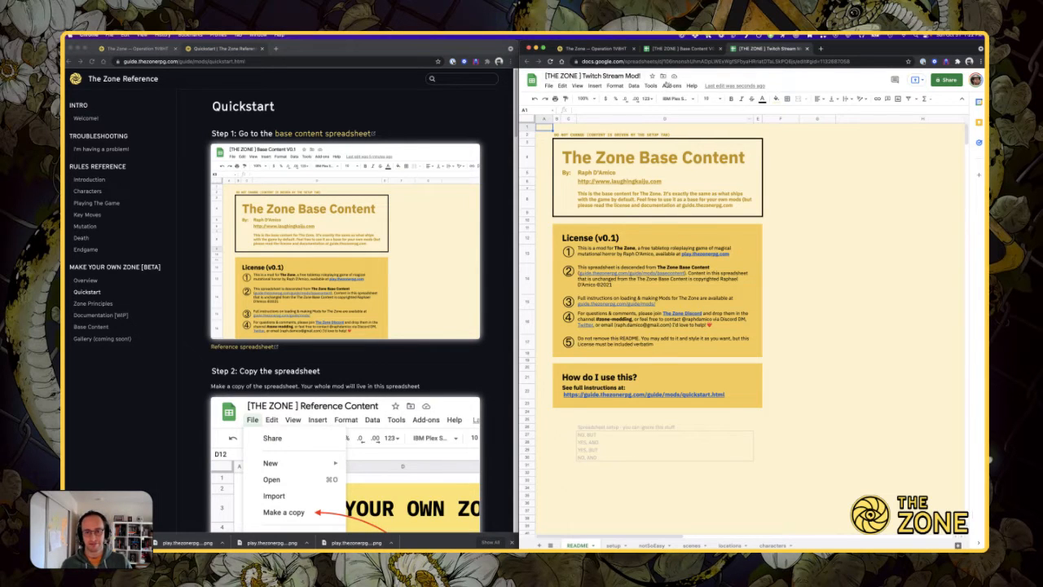
- Following Quickstart steps 3 and 4, share the Twitch Stream Mod spreadsheet with anyone with the link as Viewer and copy its link
{"action": "scroll", "coordinate": [278, 271], "scroll_direction": "down", "scroll_amount": 5}
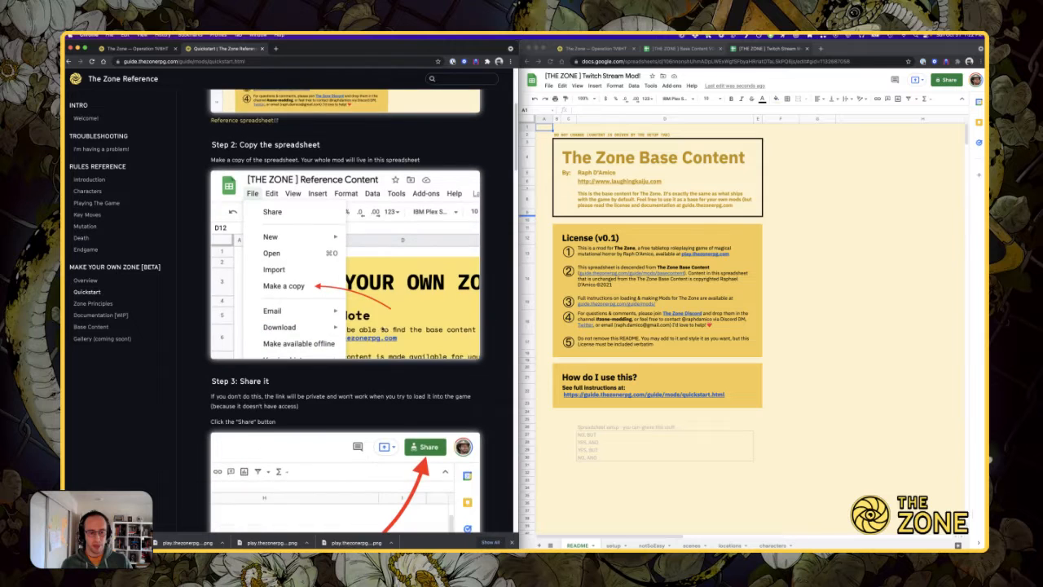
{"action": "scroll", "coordinate": [281, 276], "scroll_direction": "down", "scroll_amount": 6}
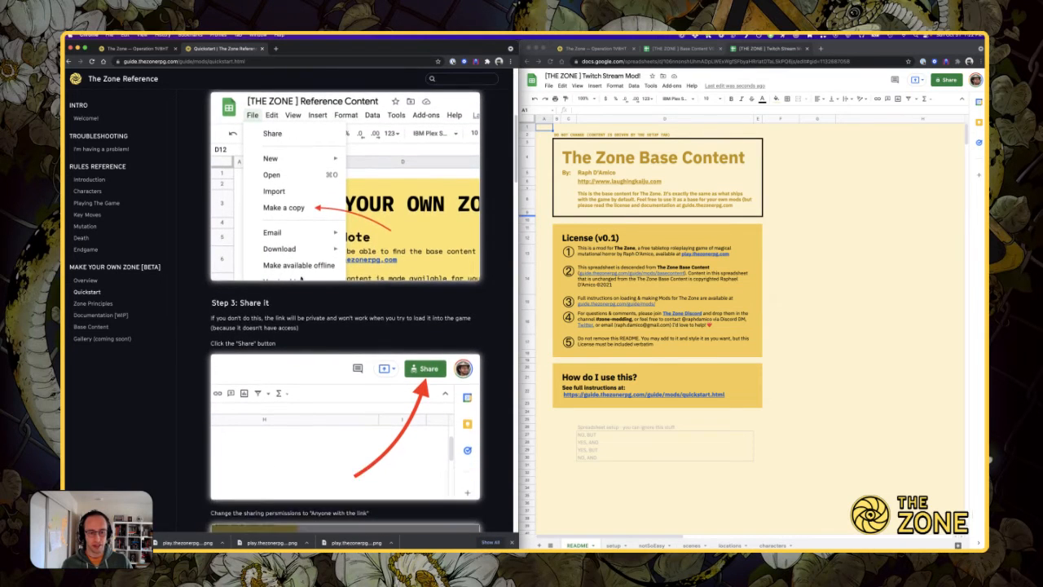
{"action": "scroll", "coordinate": [343, 326], "scroll_direction": "up", "scroll_amount": 3}
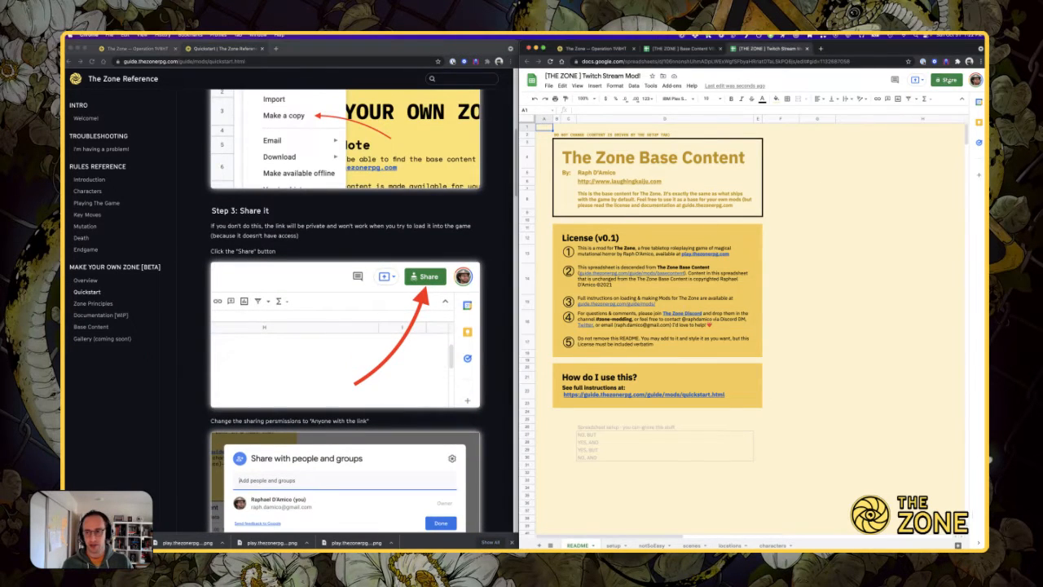
{"action": "left_click", "coordinate": [947, 80]}
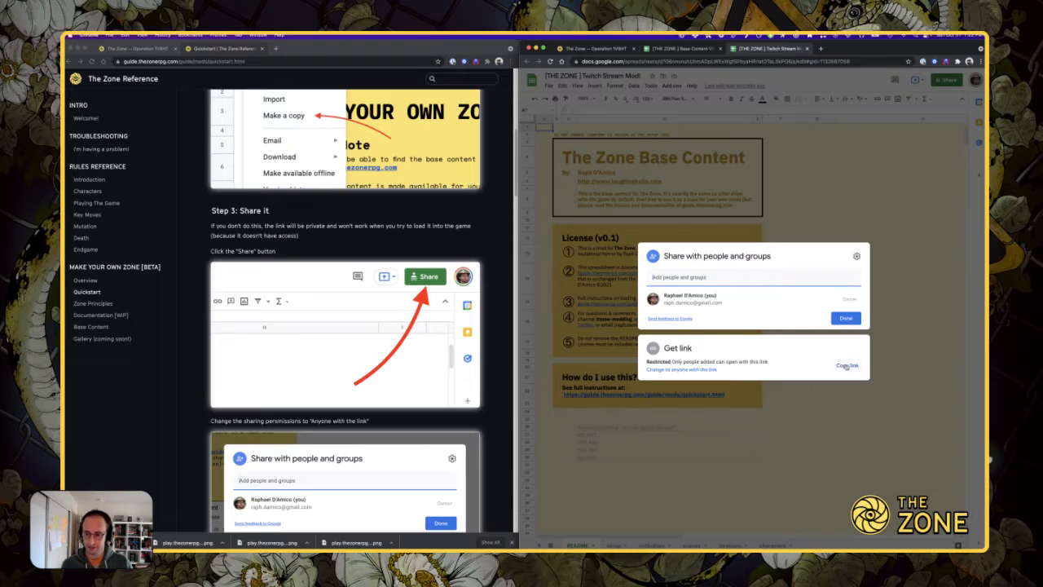
{"action": "scroll", "coordinate": [392, 247], "scroll_direction": "down", "scroll_amount": 10}
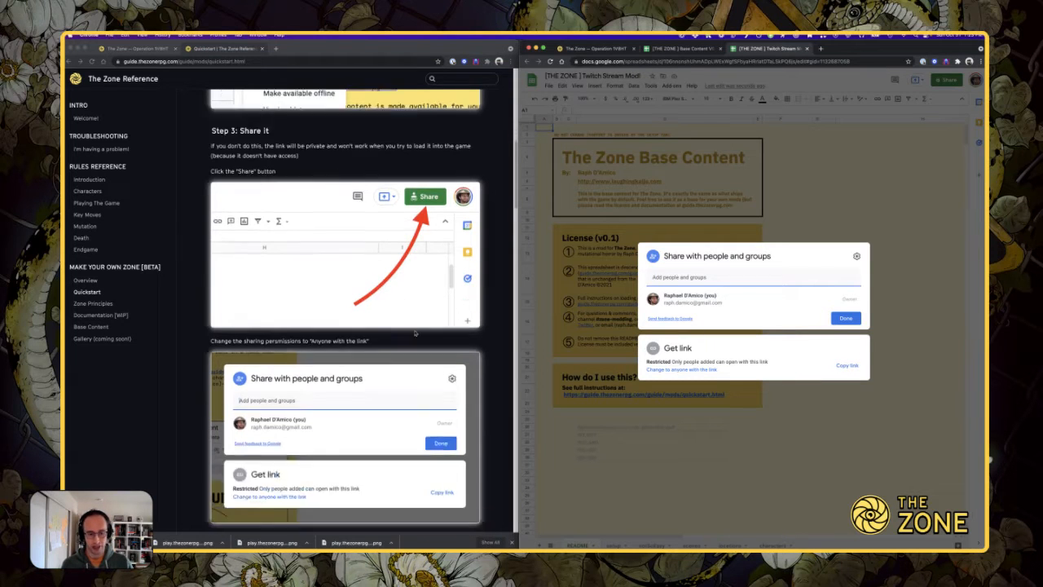
{"action": "scroll", "coordinate": [333, 423], "scroll_direction": "down", "scroll_amount": 2}
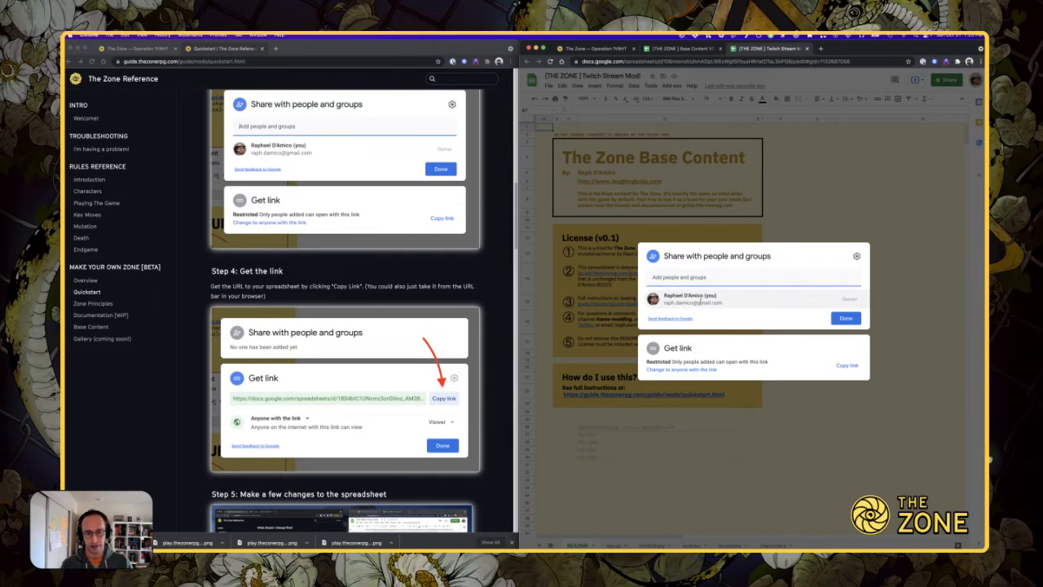
{"action": "left_click", "coordinate": [699, 370]}
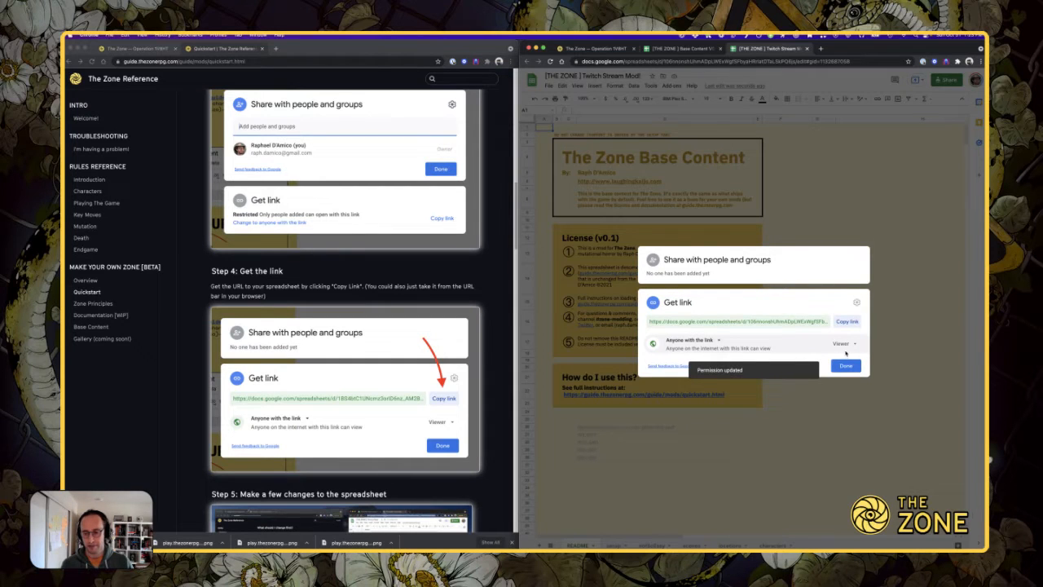
{"action": "left_click", "coordinate": [844, 320]}
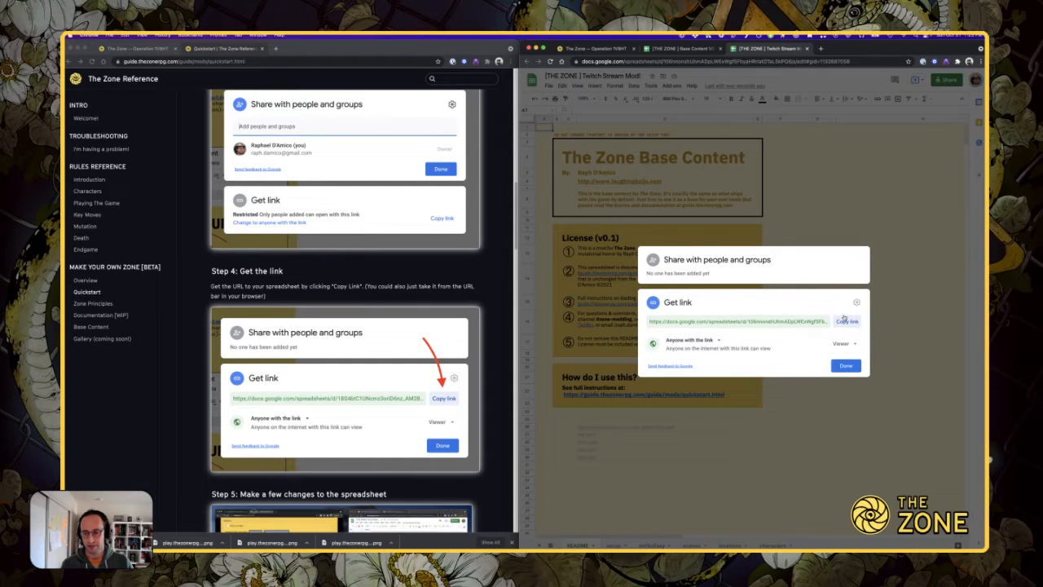
{"action": "left_click", "coordinate": [846, 366]}
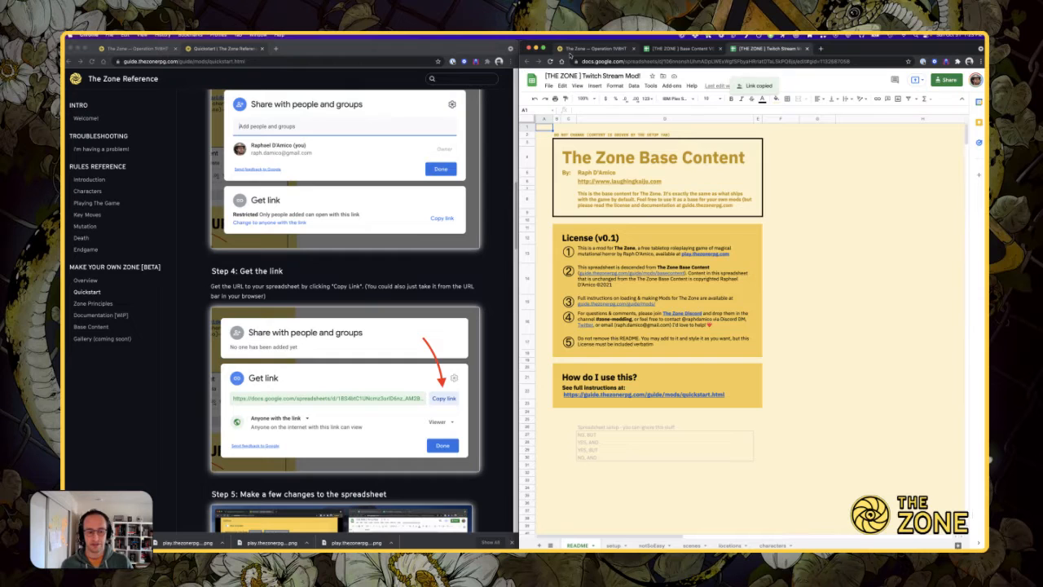
- Following Quickstart step 5, open the Twitch Stream Mod's setup sheet and set modName to "The Twitch Zone"
{"action": "scroll", "coordinate": [483, 222], "scroll_direction": "down", "scroll_amount": 5}
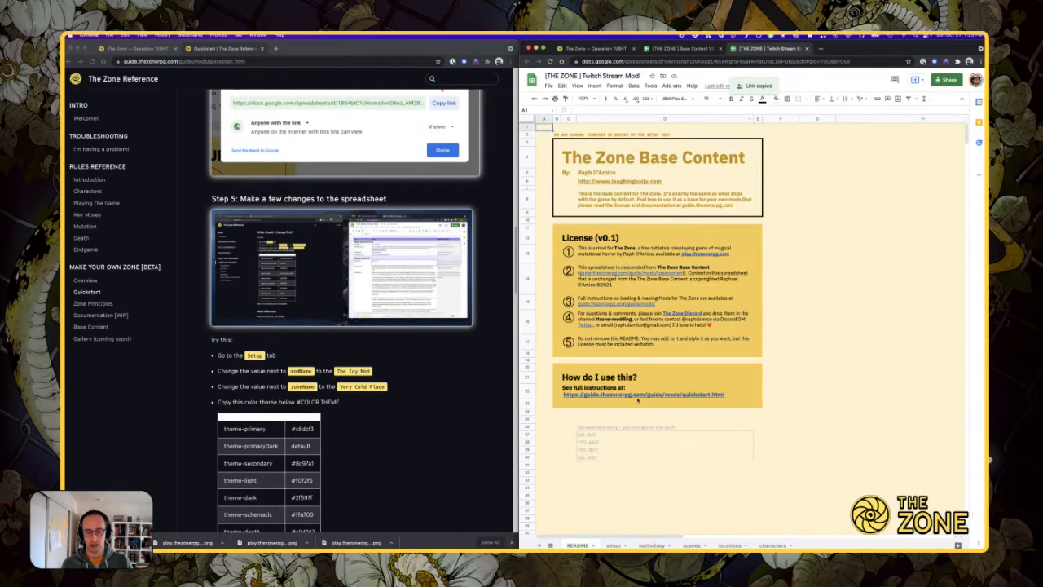
{"action": "left_click", "coordinate": [640, 464]}
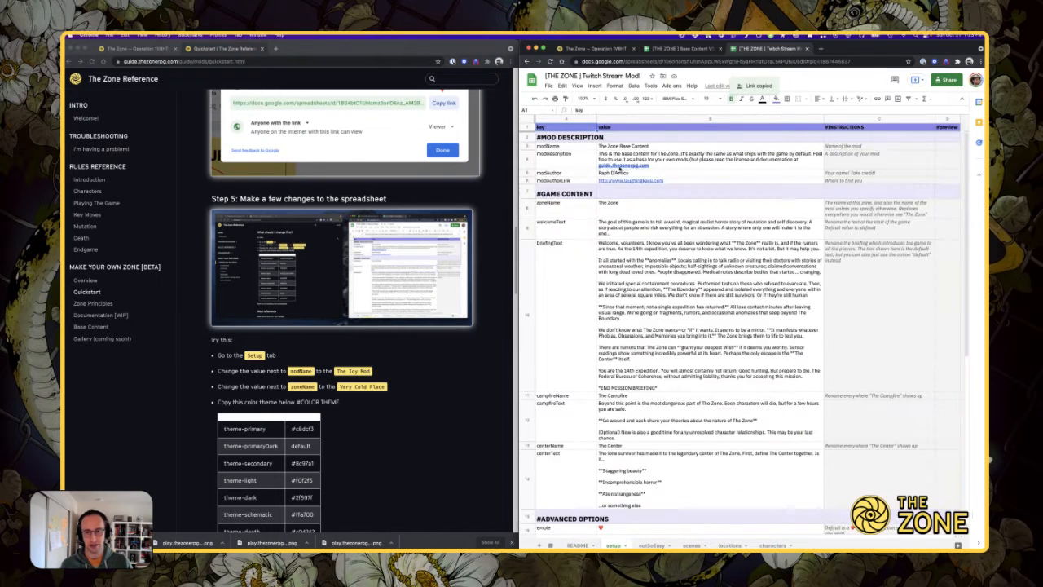
{"action": "left_click", "coordinate": [616, 152]}
{"action": "left_click", "coordinate": [618, 146]}
{"action": "type", "text": "Twitch"}
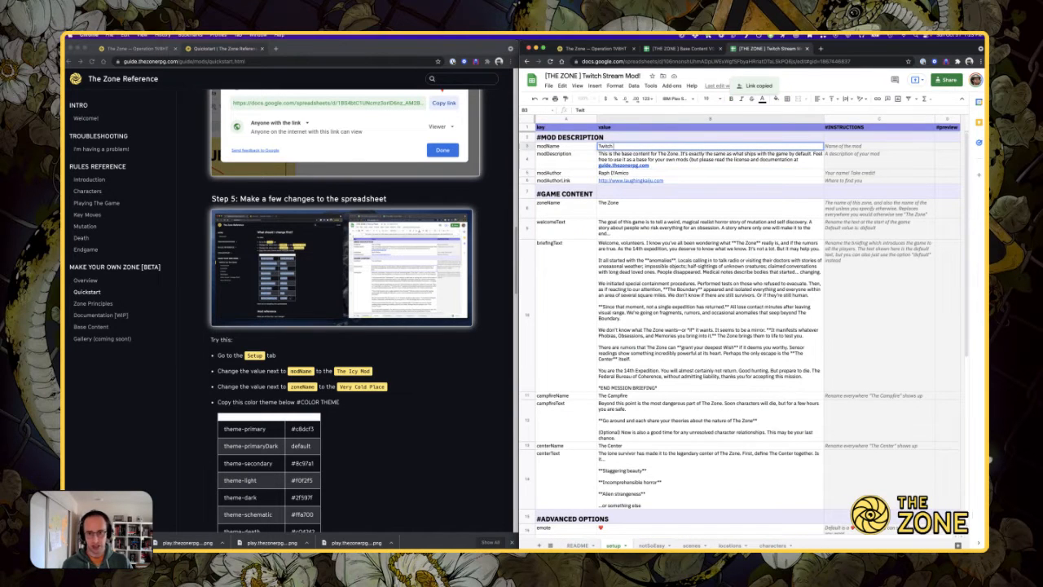
{"action": "type", "text": " Zone"}
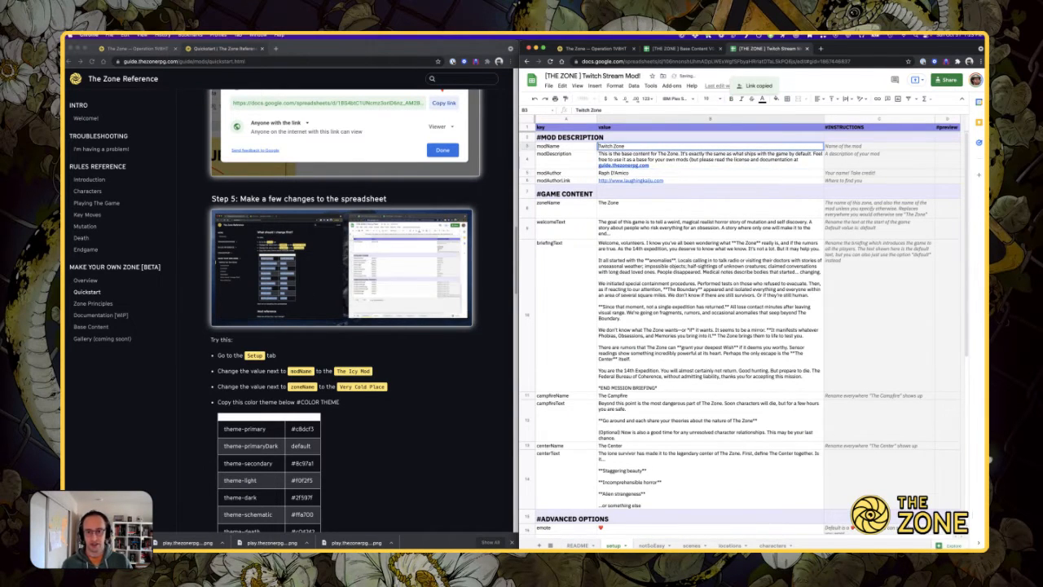
{"action": "key", "text": "Home"}
{"action": "type", "text": "The"}
{"action": "key", "text": "Return"}
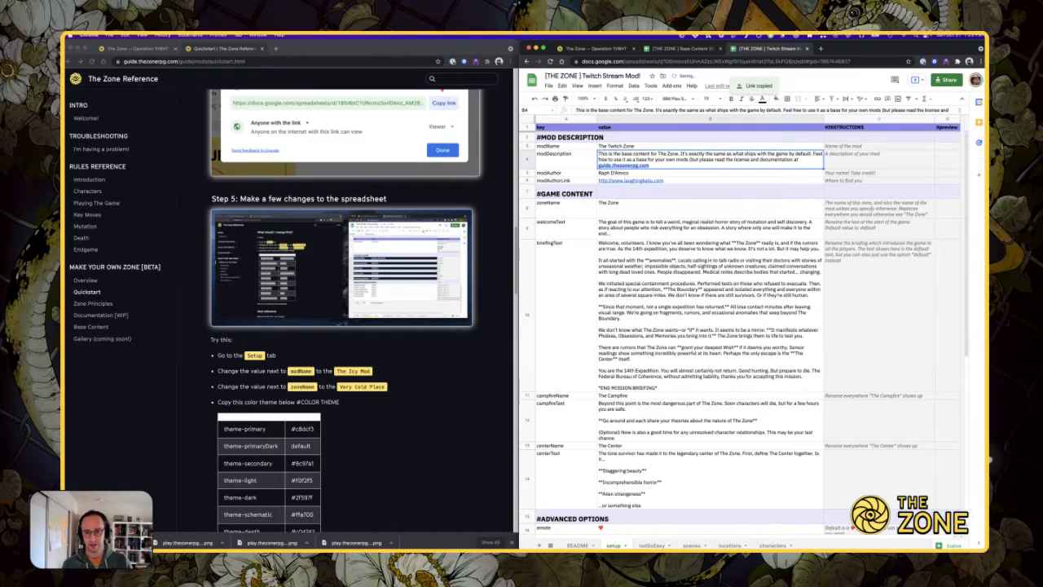
- Set modDescription to "This is a Zone set in the unyielding world of a twitch stream. Who will survive?"
{"action": "type", "text": "This is a"}
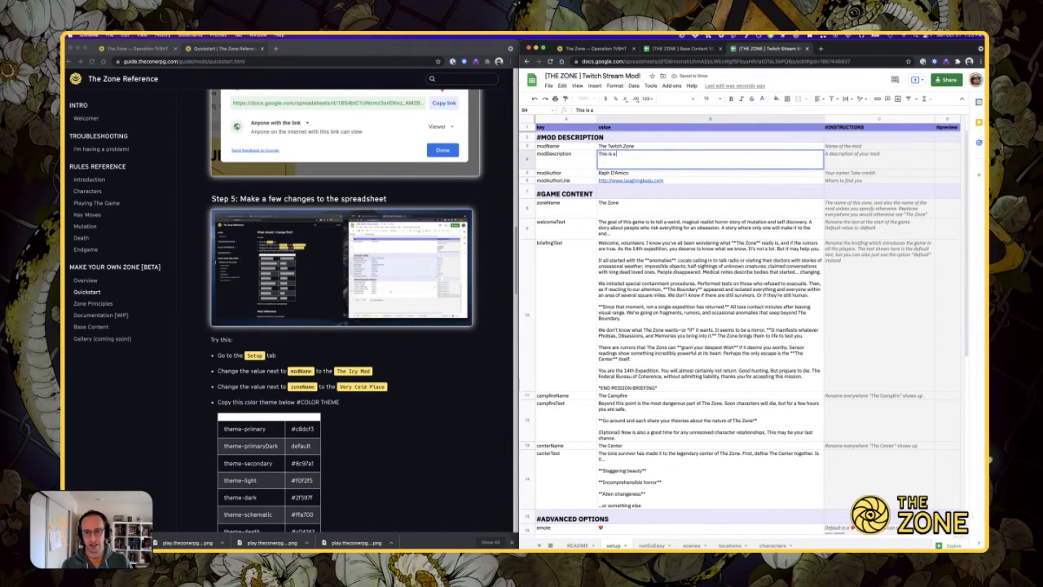
{"action": "type", "text": " Zone set in the unyi"}
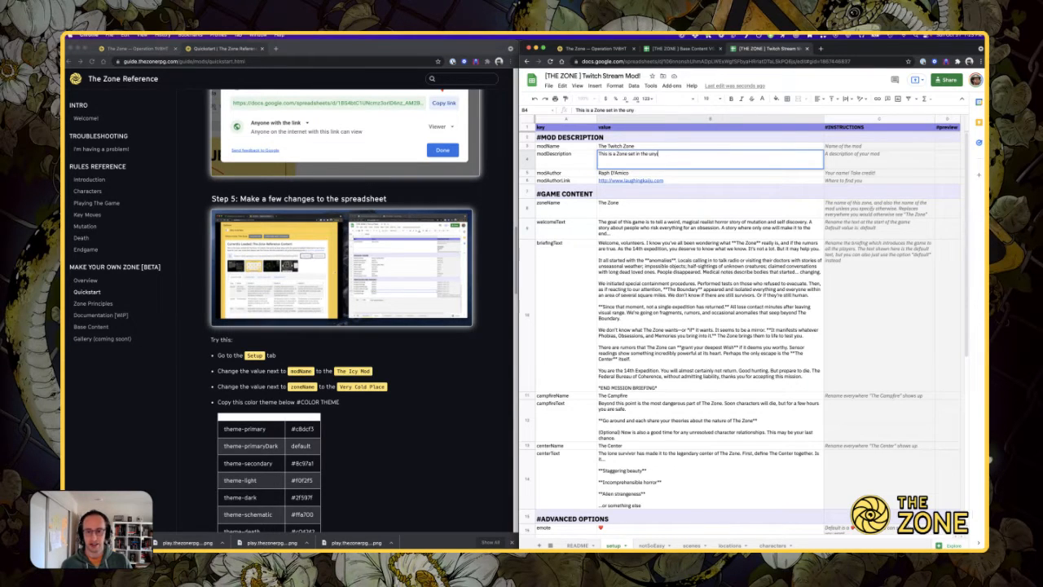
{"action": "type", "text": " of a w"}
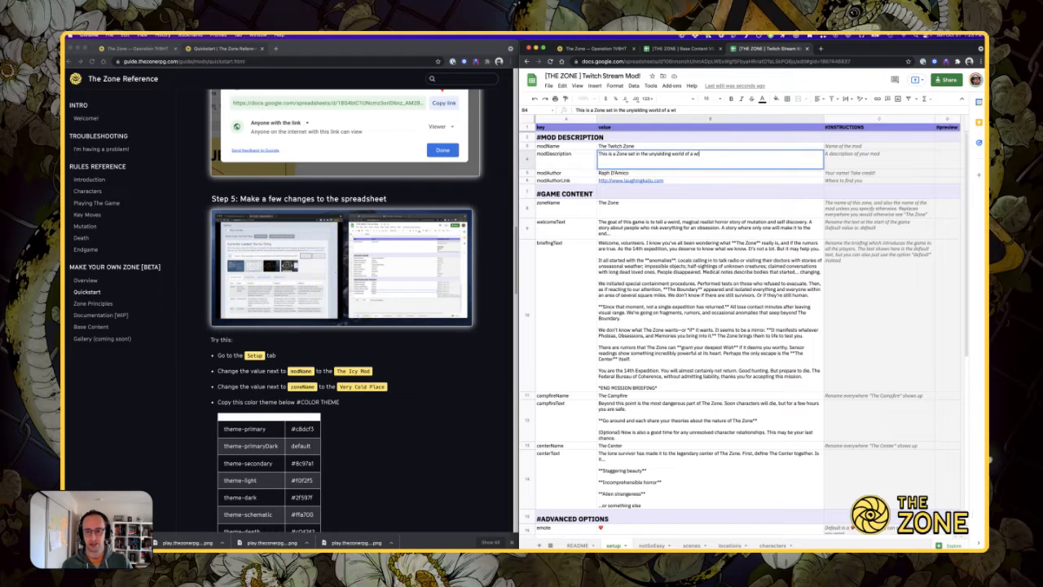
{"action": "type", "text": "itch stream"}
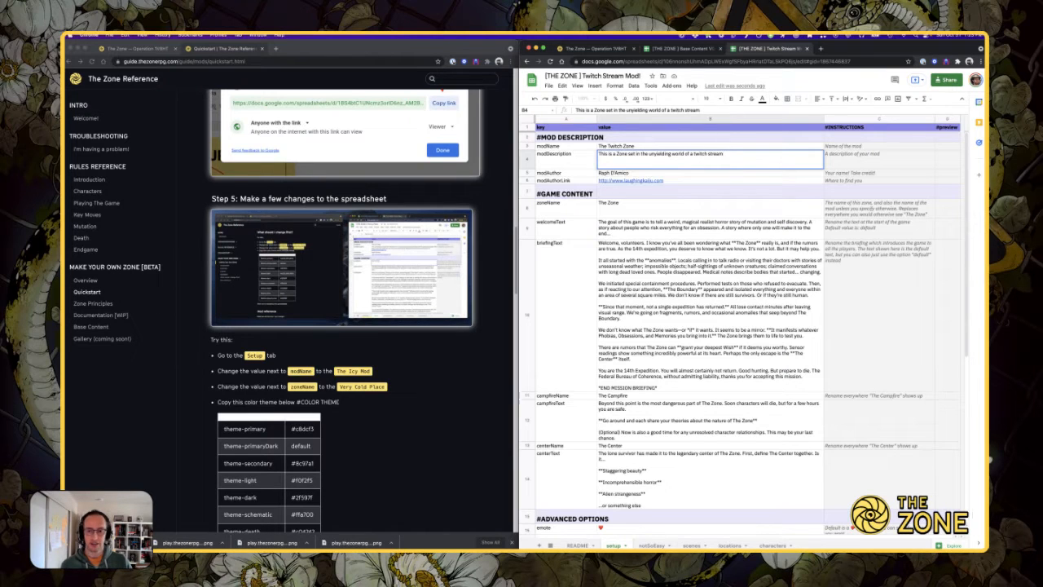
{"action": "type", "text": ". Who will survive?"}
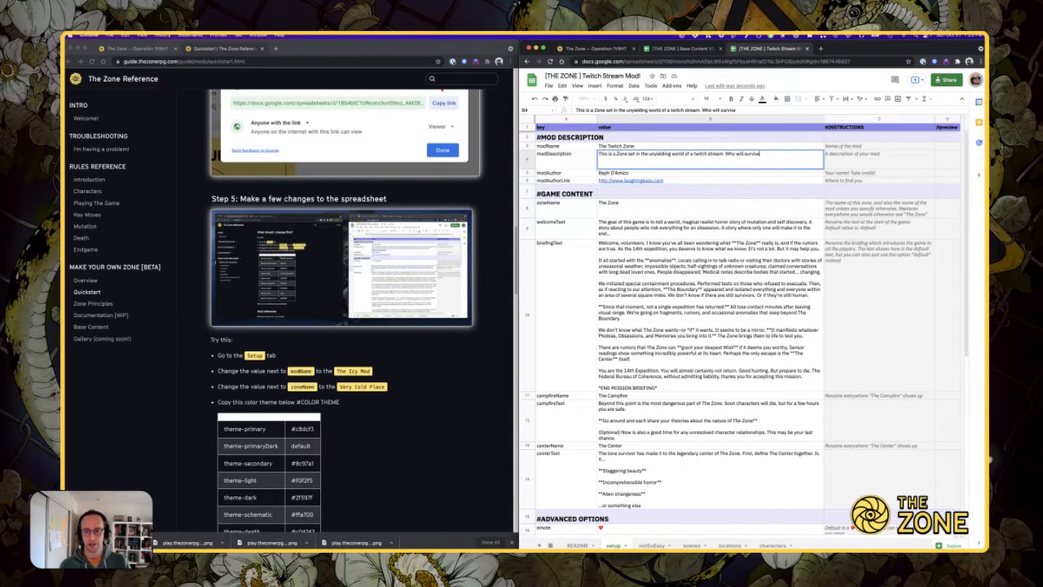
{"action": "key", "text": "Return"}
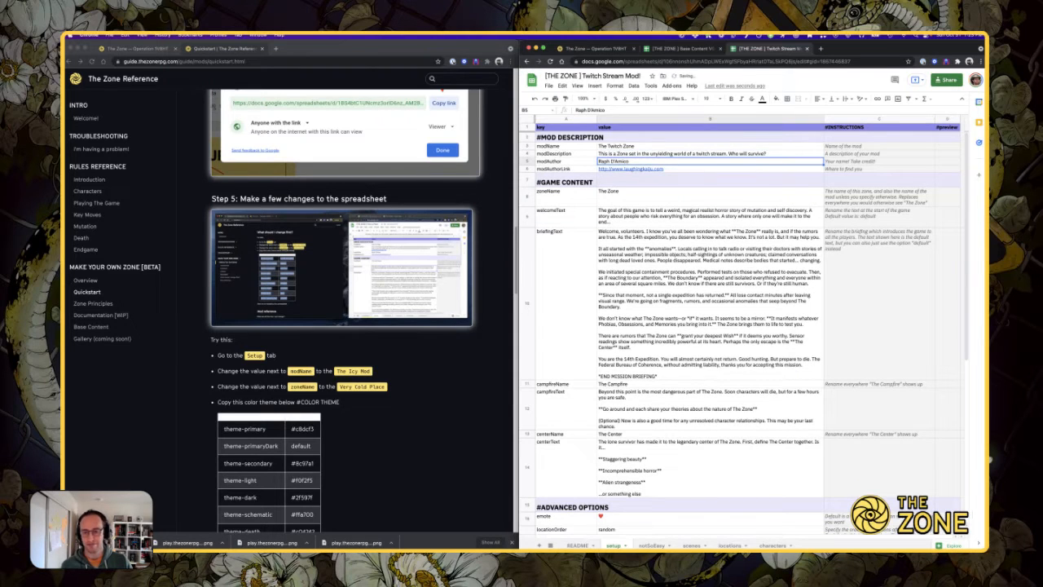
- Set zoneName under #GAME CONTENT to "The Twitch"
{"action": "left_click", "coordinate": [692, 199]}
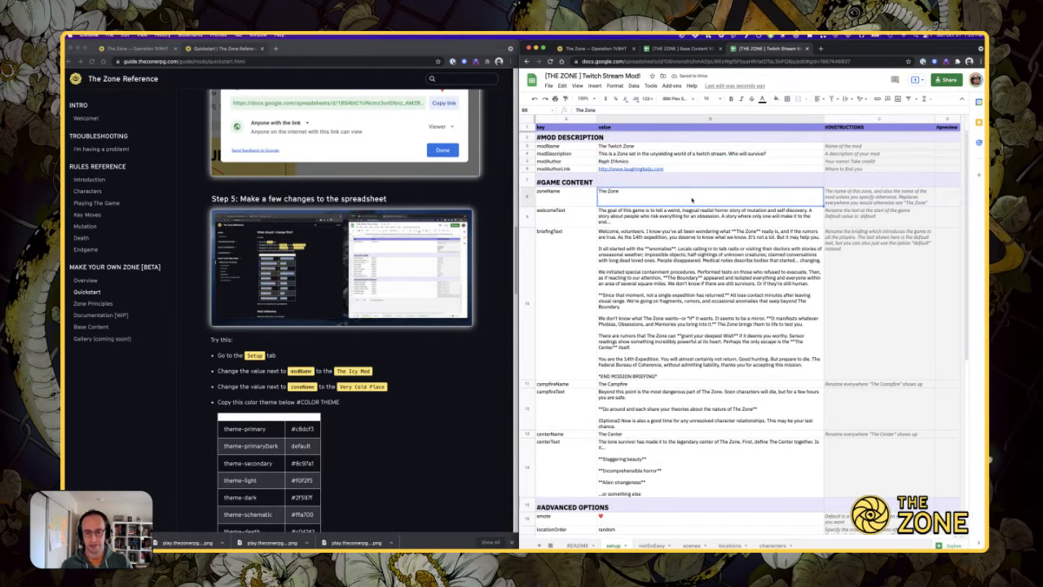
{"action": "type", "text": "The Twitch"}
{"action": "key", "text": "Return"}
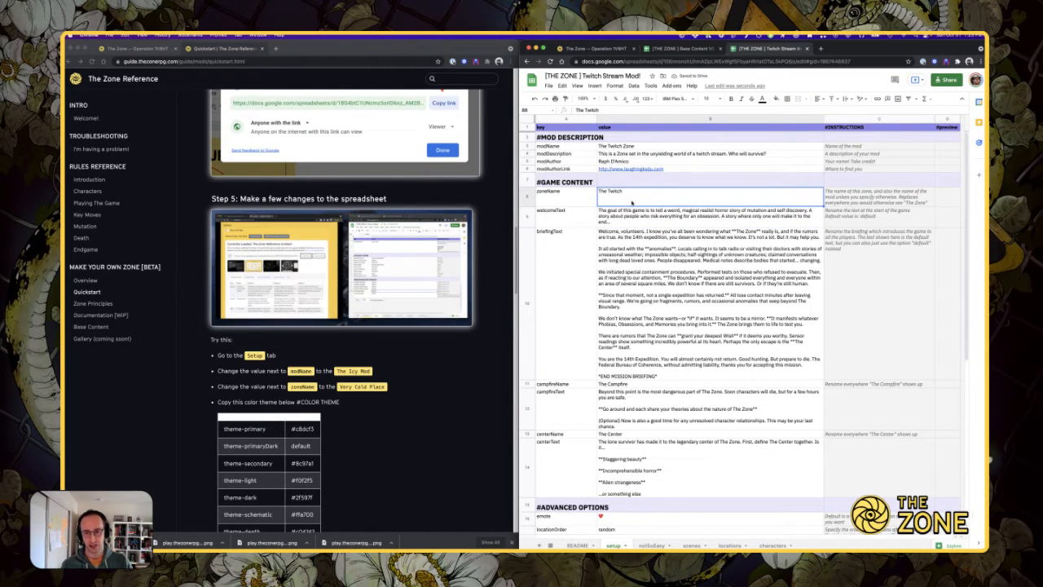
- Copy the color theme table from Quickstart step 5, from theme-primary through theme-particleColor with its values
{"action": "scroll", "coordinate": [634, 330], "scroll_direction": "down", "scroll_amount": 2}
{"action": "left_click", "coordinate": [422, 352]}
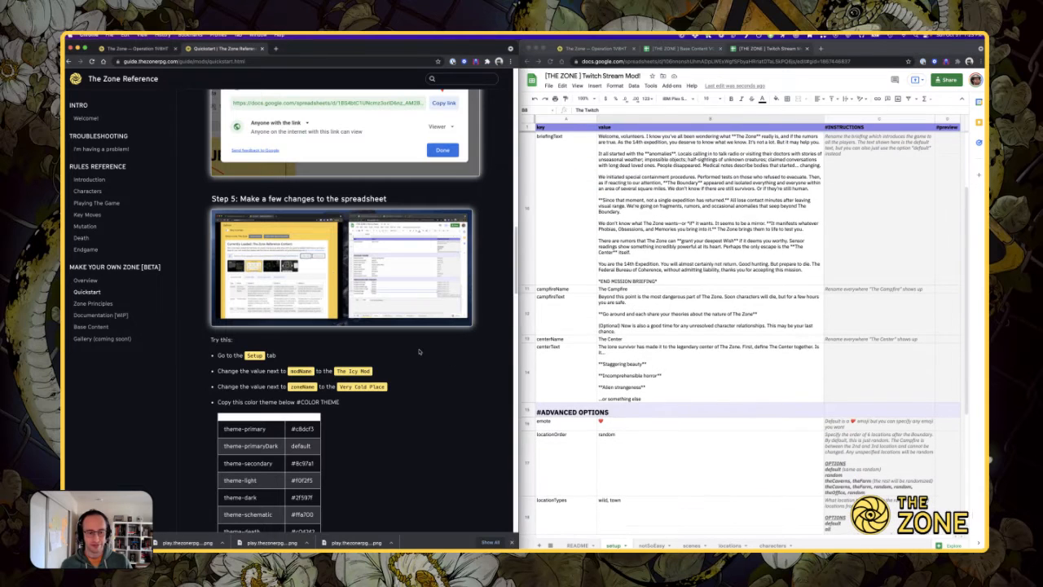
{"action": "scroll", "coordinate": [379, 332], "scroll_direction": "down", "scroll_amount": 2}
{"action": "scroll", "coordinate": [377, 330], "scroll_direction": "down", "scroll_amount": 1}
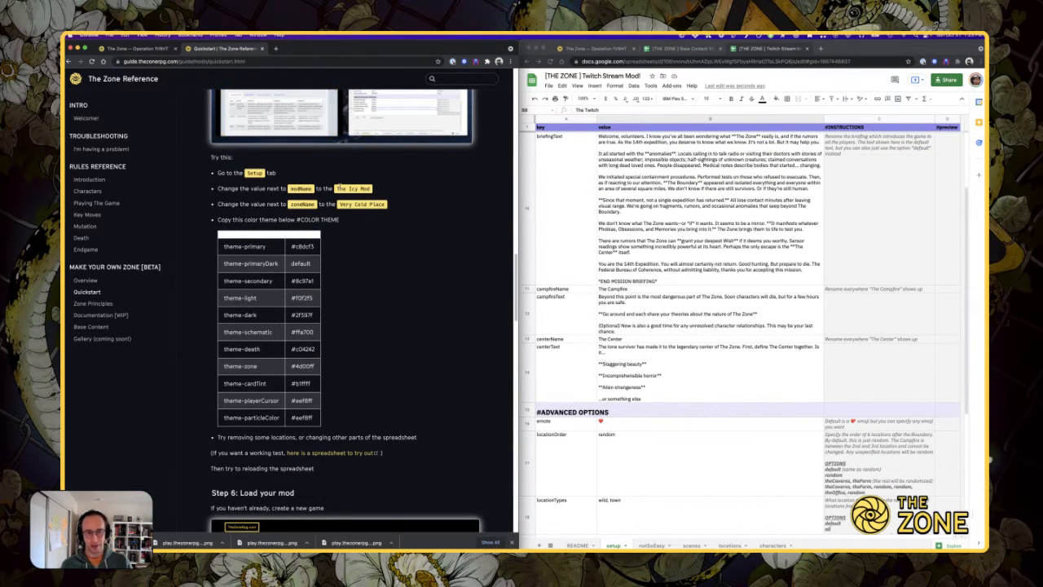
{"action": "scroll", "coordinate": [674, 238], "scroll_direction": "up", "scroll_amount": 2}
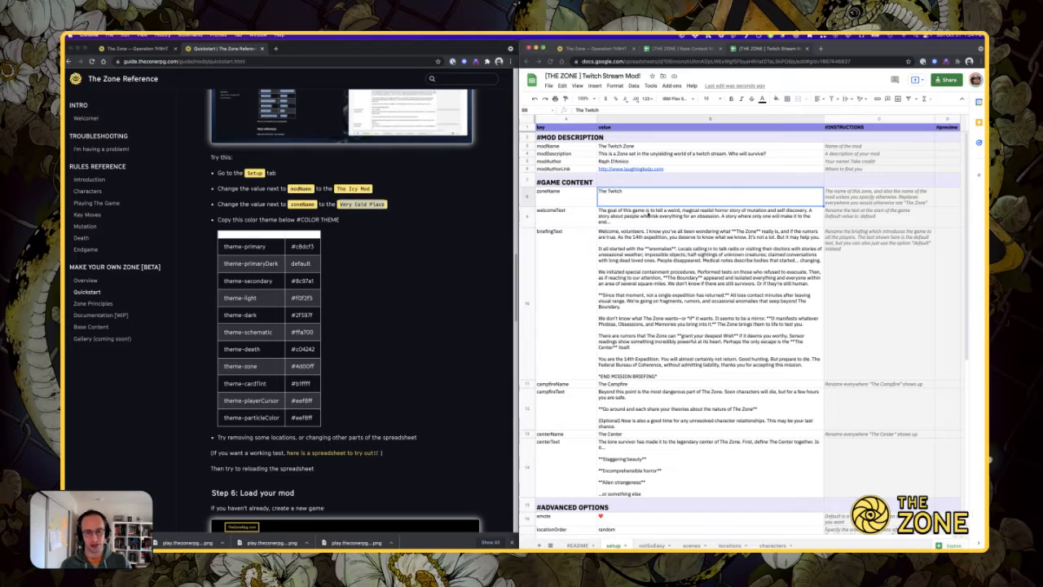
{"action": "left_click_drag", "start_coordinate": [220, 241], "coordinate": [322, 416]}
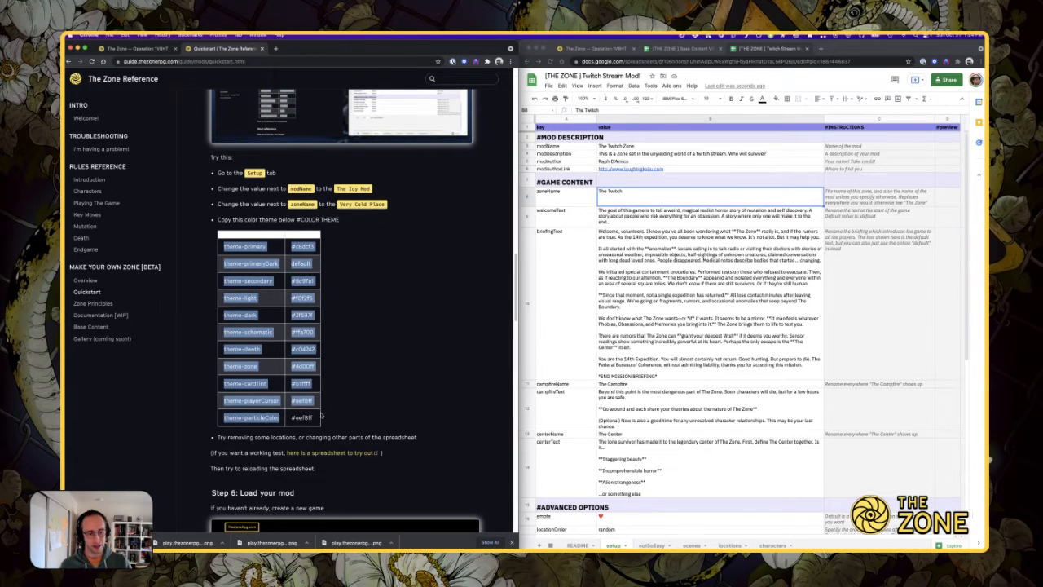
- Paste the copied color theme over the rows under #COLOR THEME in the setup sheet, starting at theme-primary, as values only
{"action": "scroll", "coordinate": [754, 295], "scroll_direction": "down", "scroll_amount": 2}
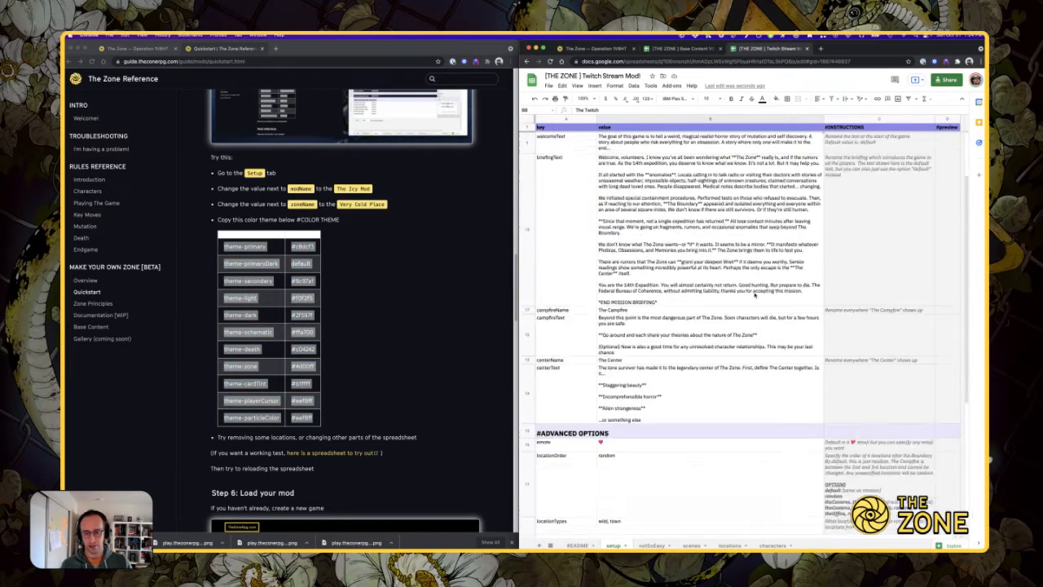
{"action": "scroll", "coordinate": [754, 295], "scroll_direction": "down", "scroll_amount": 6}
{"action": "left_click", "coordinate": [584, 356]}
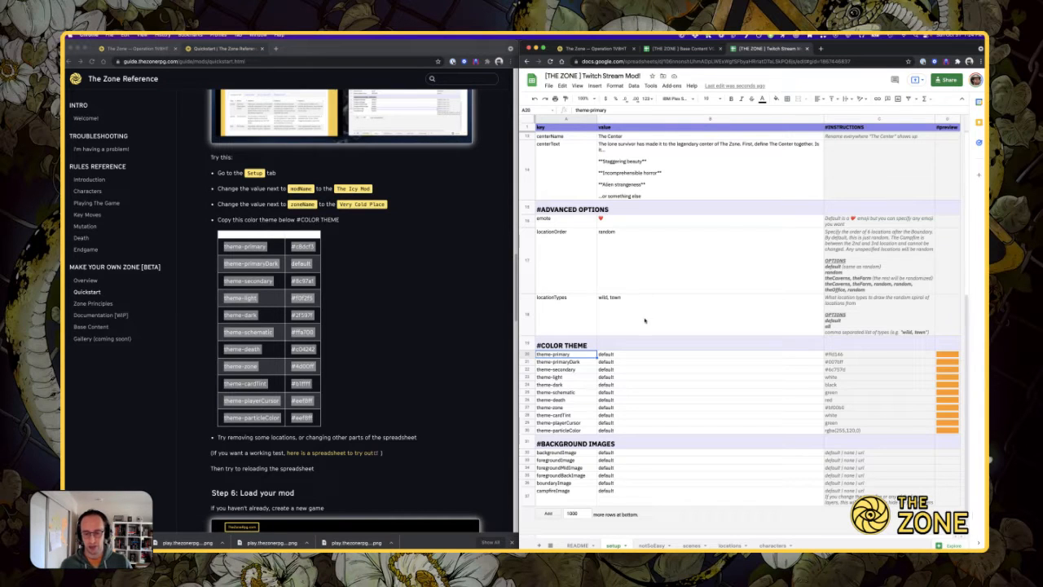
{"action": "type", "text": "theme-primary\t#c8dcf3 theme-primaryDark\tdefault theme-secondary\t#8c97a1 theme-light\t#f3f2f5 theme-dark\t#2f597f theme-schematic\t#ffa700 theme-death\t#c04242 theme-zone\t#4d00ff theme-cardTint\t#b1ffff theme-playerCursor\t#eef8ff theme-particleColor\t#eef8ff"}
{"action": "left_click", "coordinate": [836, 454]}
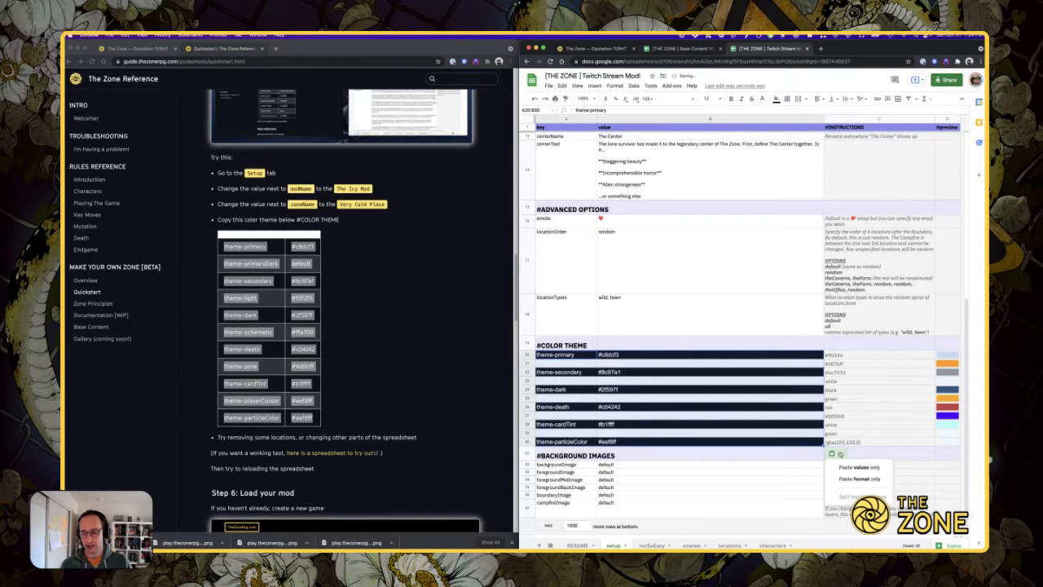
{"action": "left_click", "coordinate": [860, 467]}
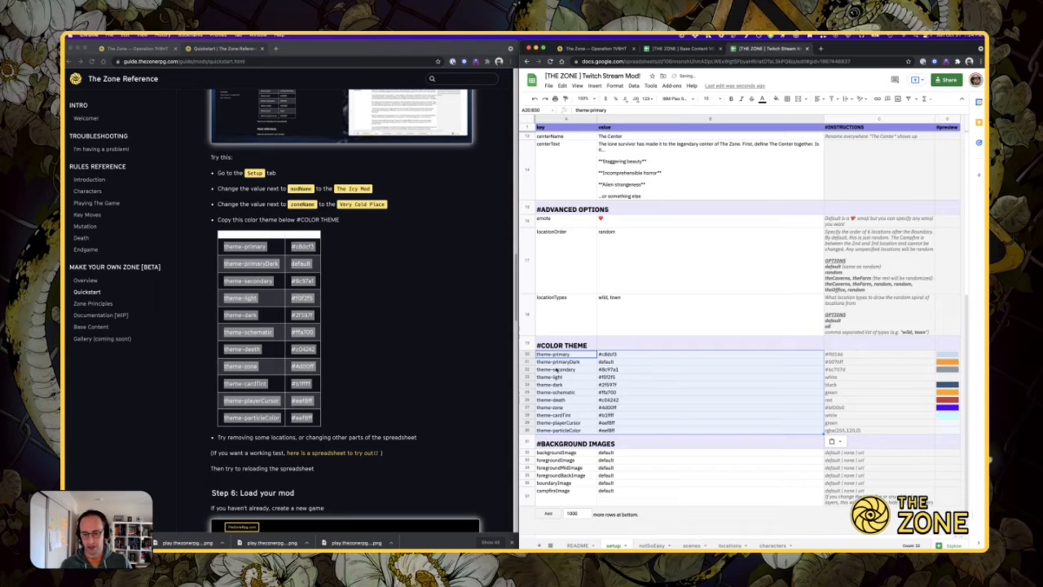
{"action": "left_click", "coordinate": [654, 325]}
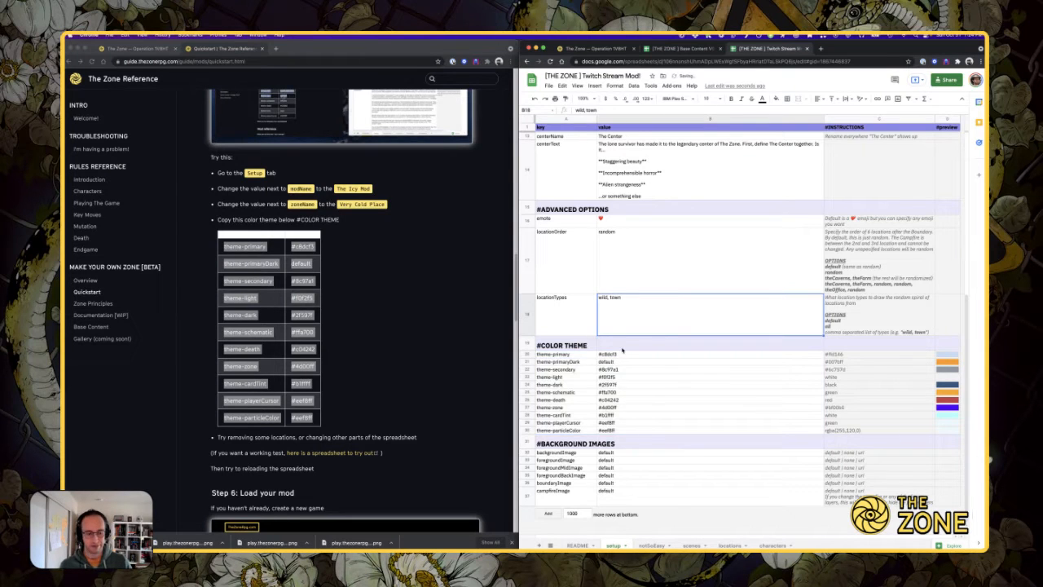
- Go on to Quickstart step 6 and copy the Twitch Stream Mod spreadsheet's sharing link again
{"action": "scroll", "coordinate": [425, 390], "scroll_direction": "down", "scroll_amount": 3}
{"action": "scroll", "coordinate": [425, 390], "scroll_direction": "down", "scroll_amount": 1}
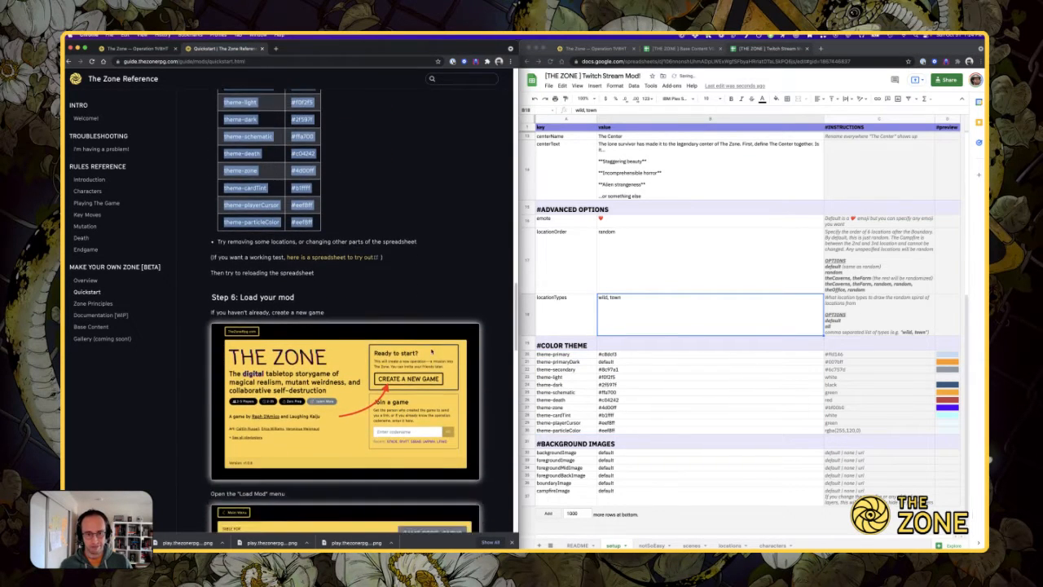
{"action": "scroll", "coordinate": [432, 351], "scroll_direction": "up", "scroll_amount": 1}
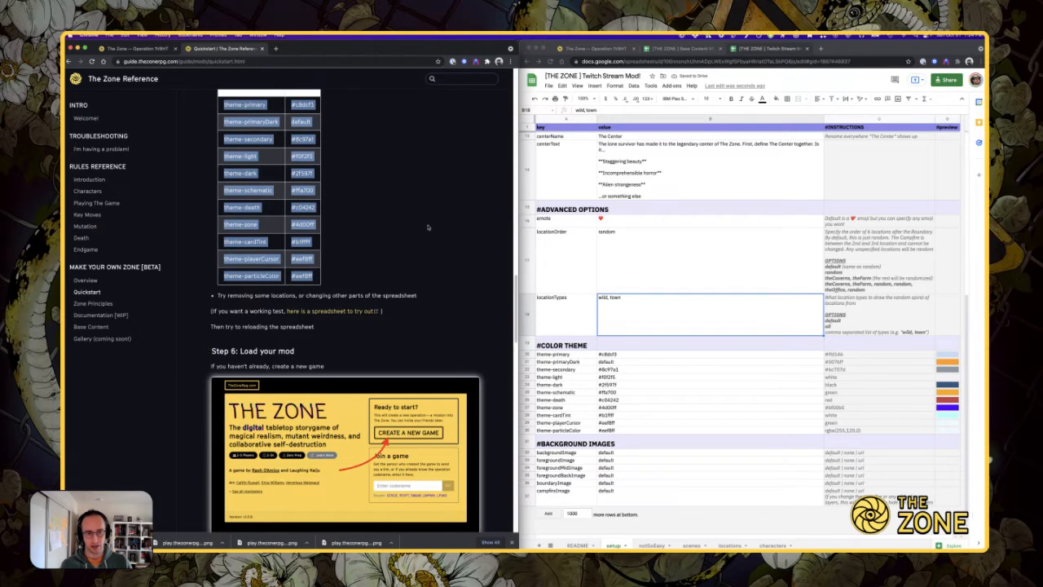
{"action": "left_click", "coordinate": [137, 48]}
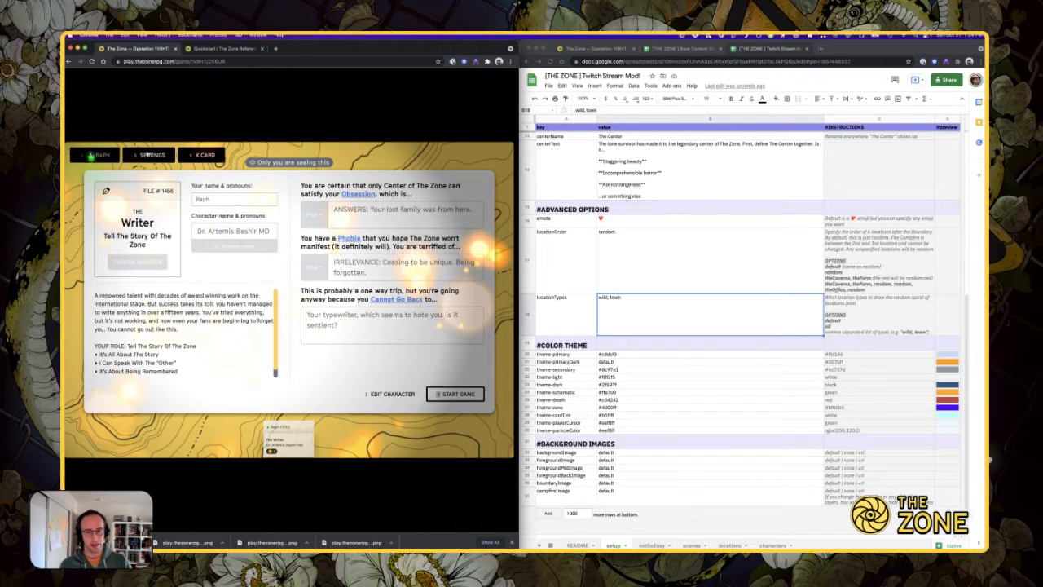
{"action": "left_click", "coordinate": [223, 48]}
{"action": "scroll", "coordinate": [367, 307], "scroll_direction": "down", "scroll_amount": 4}
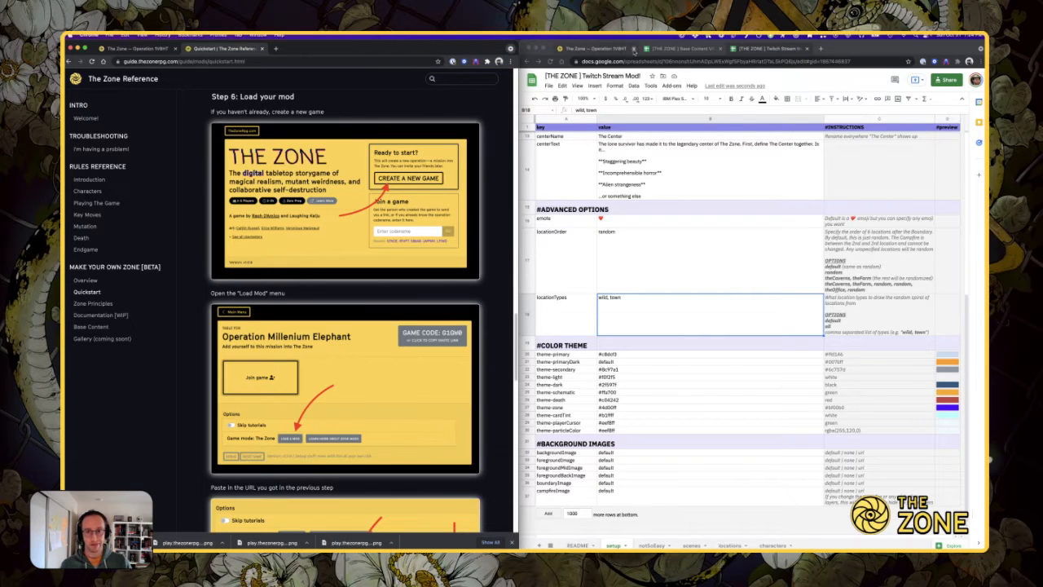
{"action": "left_click", "coordinate": [674, 63]}
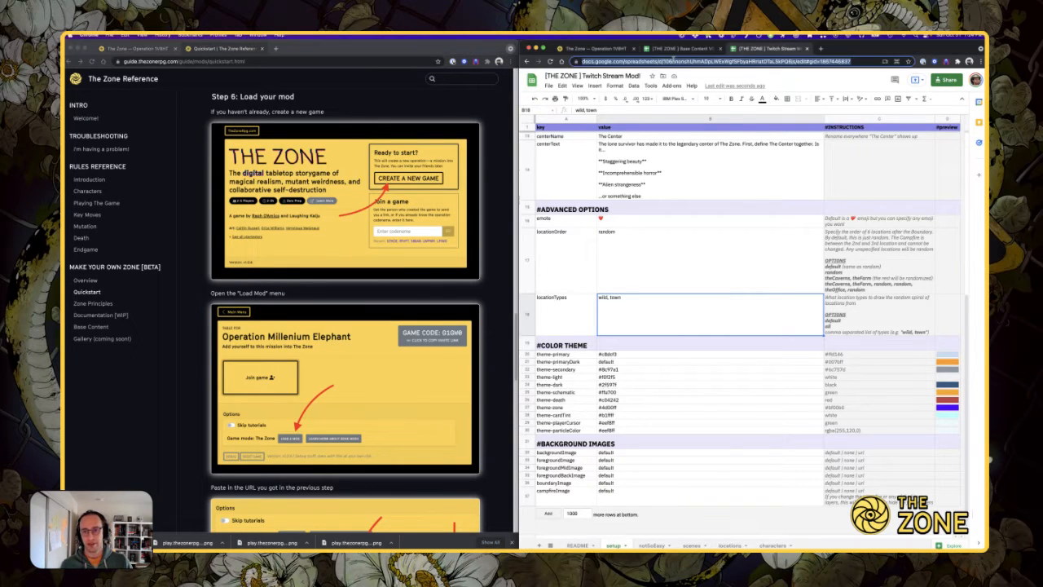
{"action": "left_click", "coordinate": [945, 79]}
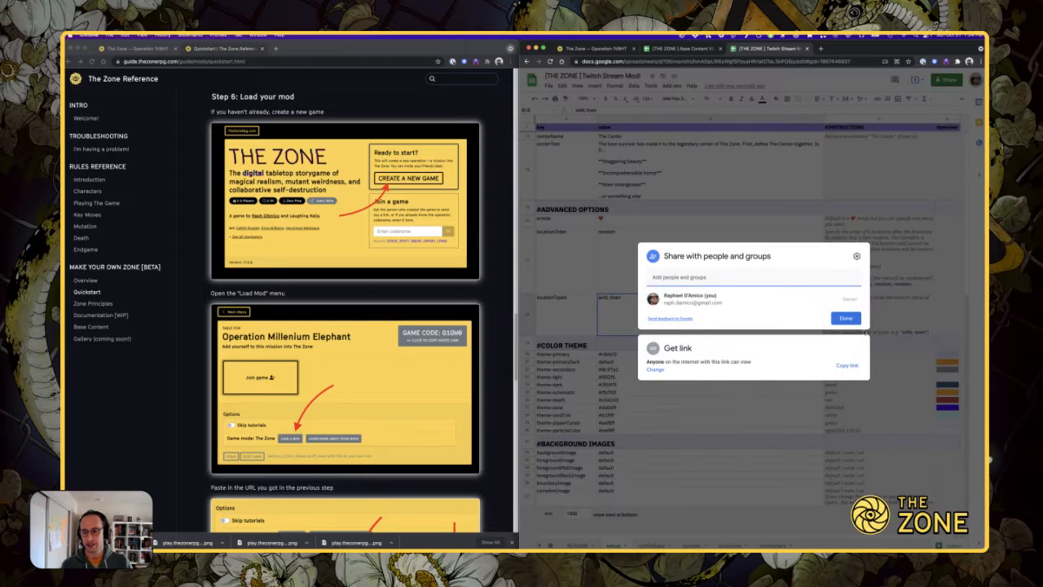
{"action": "left_click", "coordinate": [858, 365]}
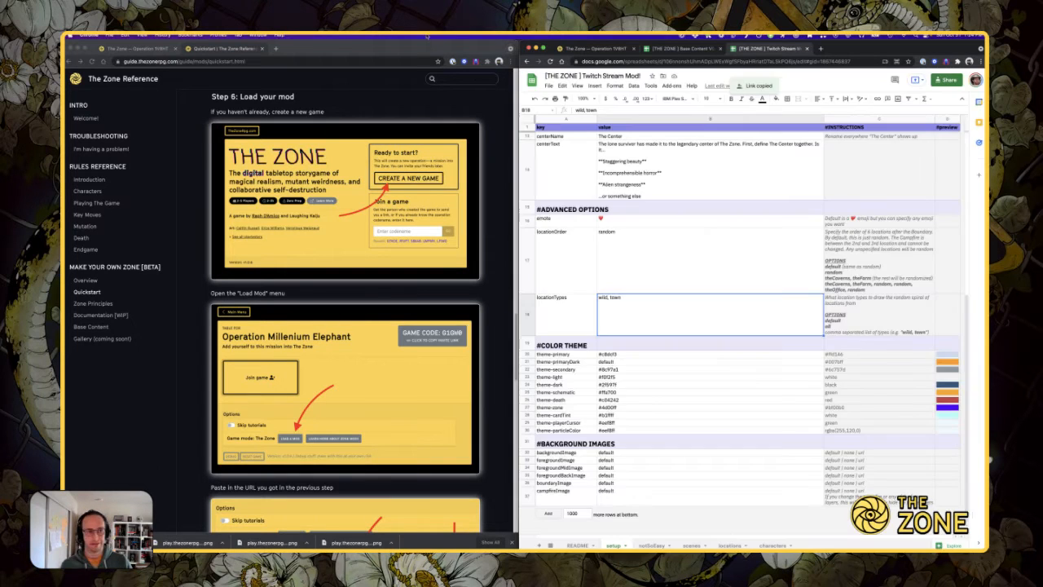
- In the game's options beside the guide, open the mod loader, paste the spreadsheet's sharing link as its URL and load the mod
{"action": "left_click", "coordinate": [599, 49]}
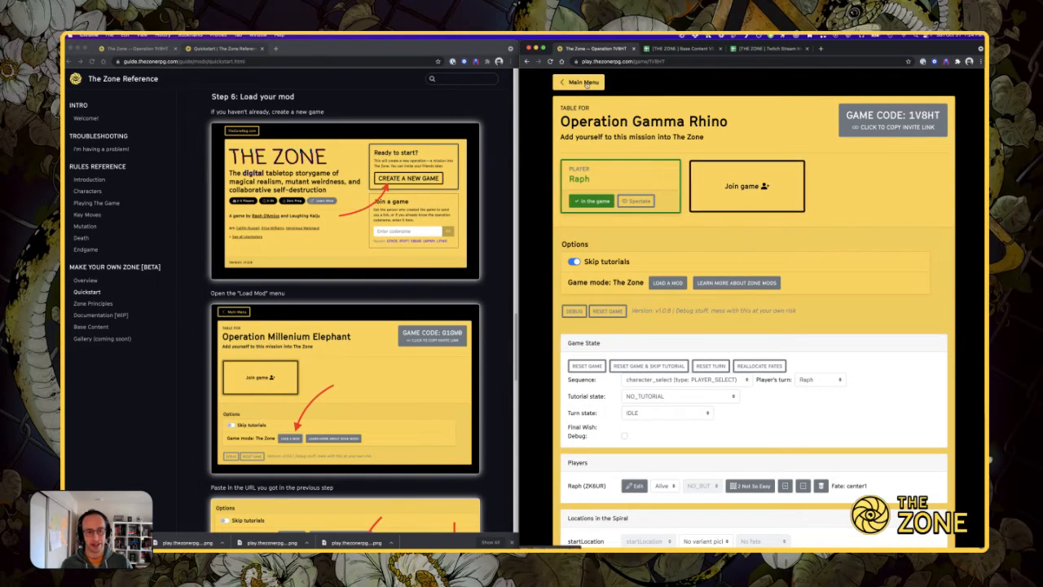
{"action": "scroll", "coordinate": [665, 245], "scroll_direction": "down", "scroll_amount": 2}
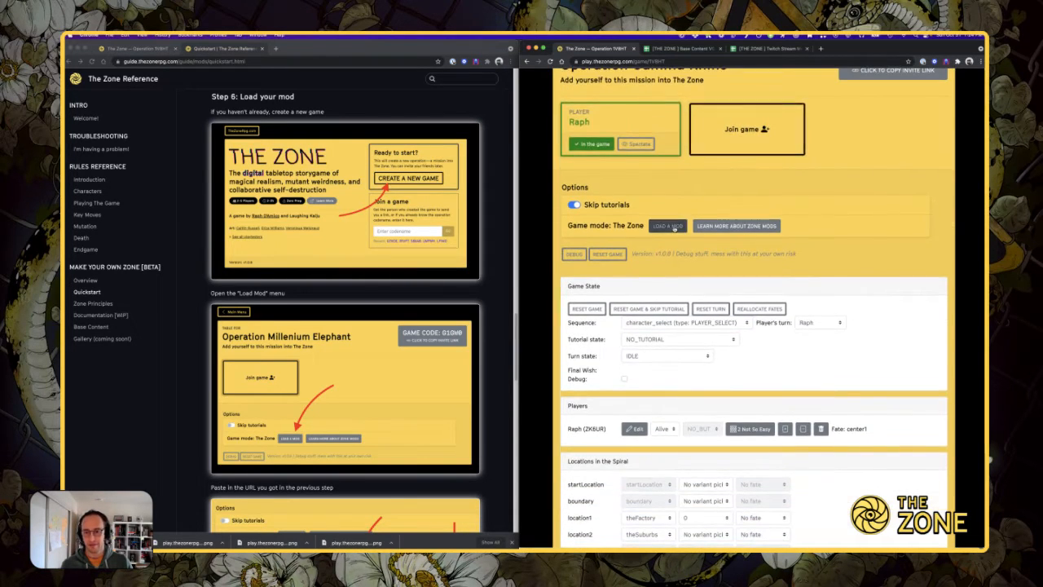
{"action": "left_click", "coordinate": [673, 227]}
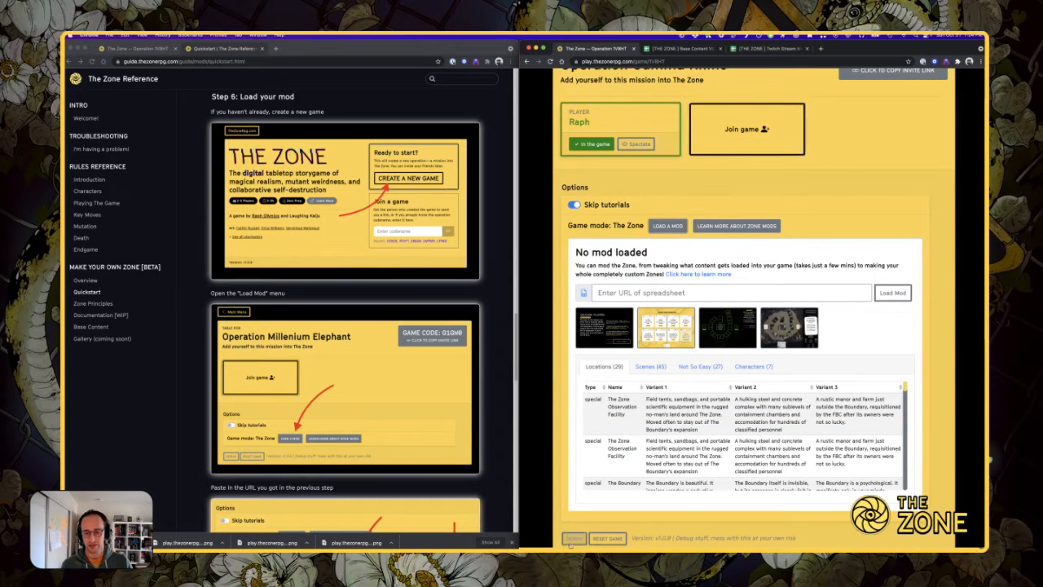
{"action": "left_click", "coordinate": [687, 293]}
{"action": "key", "text": "super+v"}
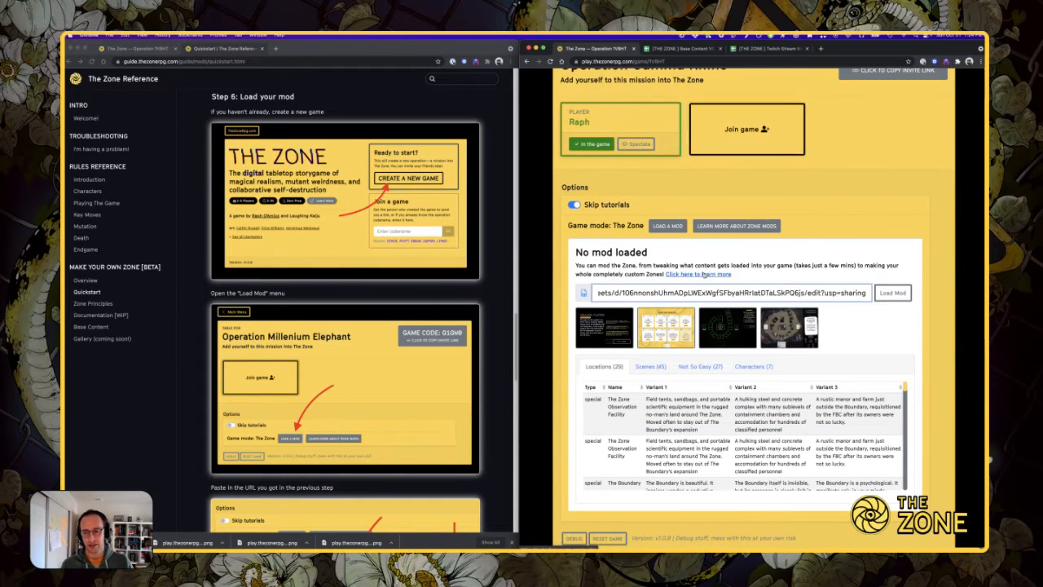
{"action": "scroll", "coordinate": [365, 343], "scroll_direction": "down", "scroll_amount": 2}
{"action": "scroll", "coordinate": [365, 343], "scroll_direction": "down", "scroll_amount": 8}
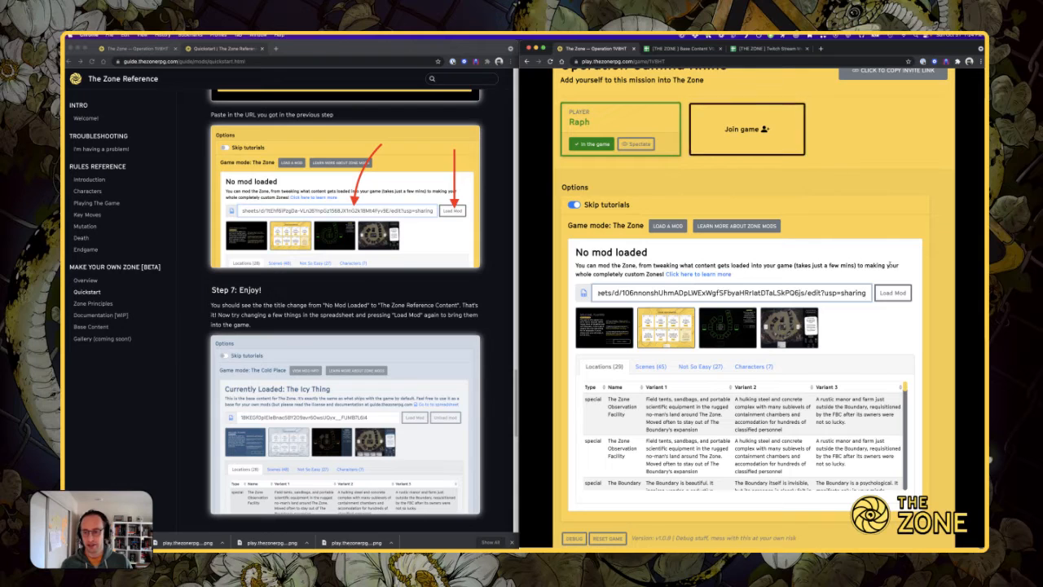
{"action": "left_click", "coordinate": [897, 266]}
{"action": "left_click", "coordinate": [893, 294]}
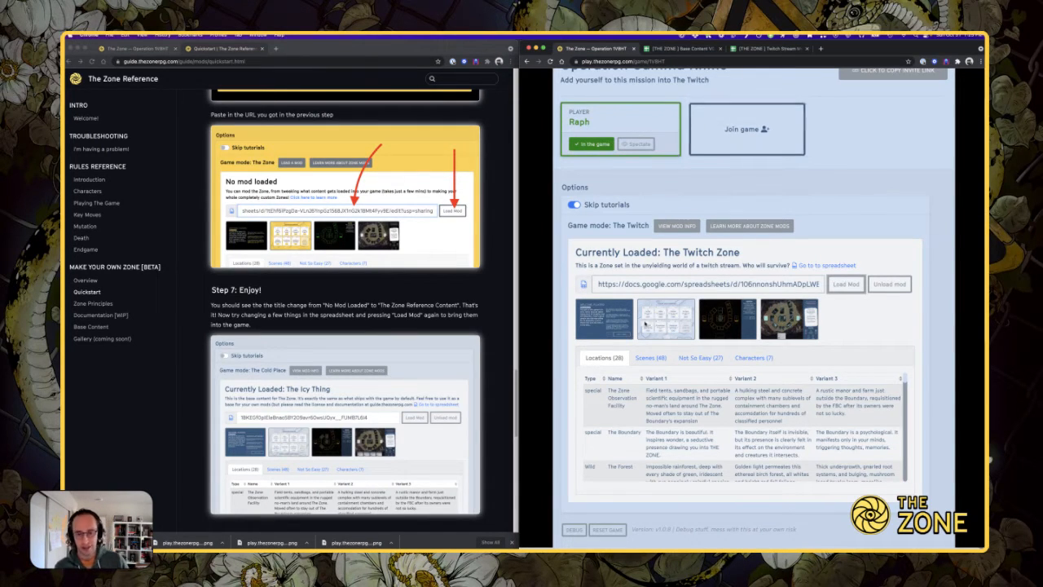
- Read Quickstart step 7 and its navigation tip, and look through the loaded Twitch mod's Locations table
{"action": "scroll", "coordinate": [346, 342], "scroll_direction": "down", "scroll_amount": 5}
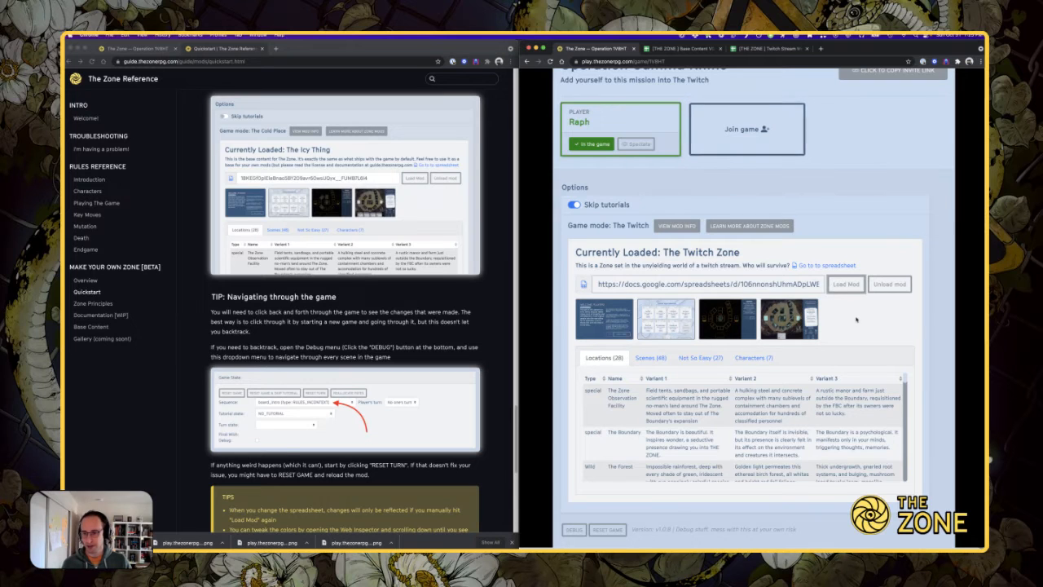
{"action": "scroll", "coordinate": [864, 328], "scroll_direction": "down", "scroll_amount": 1}
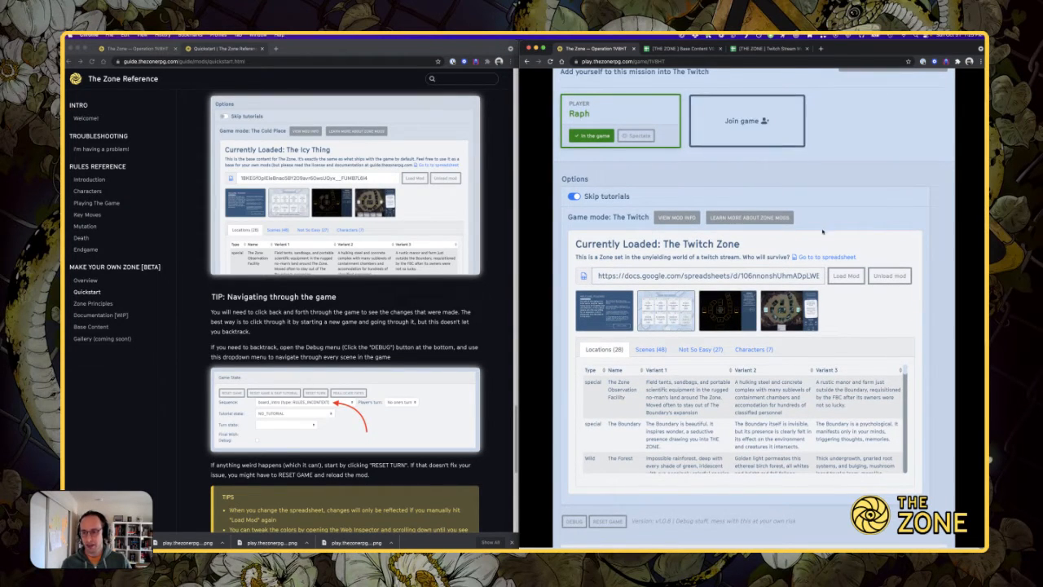
{"action": "scroll", "coordinate": [839, 295], "scroll_direction": "down", "scroll_amount": 1}
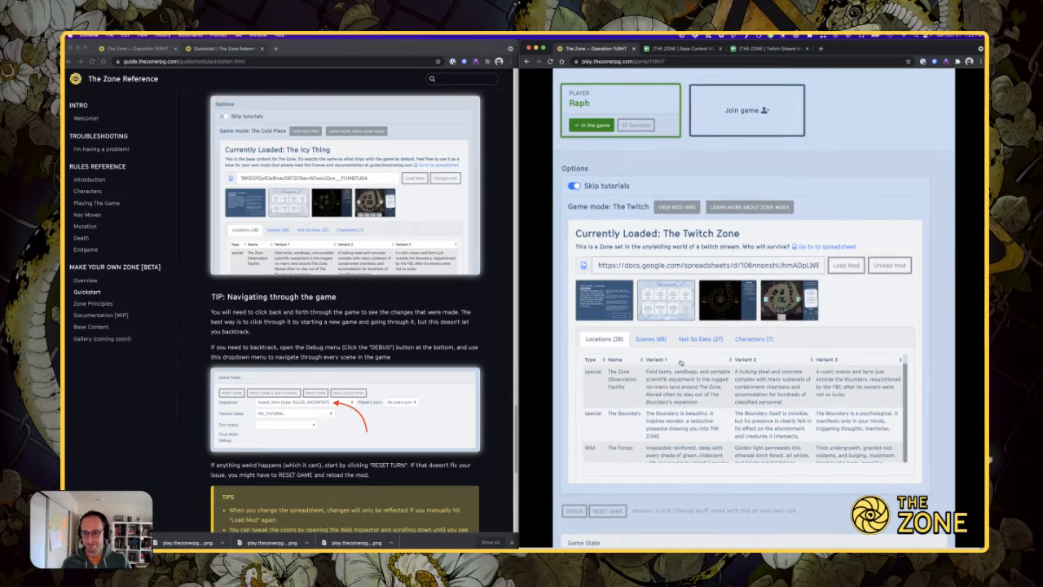
{"action": "scroll", "coordinate": [681, 362], "scroll_direction": "down", "scroll_amount": 5}
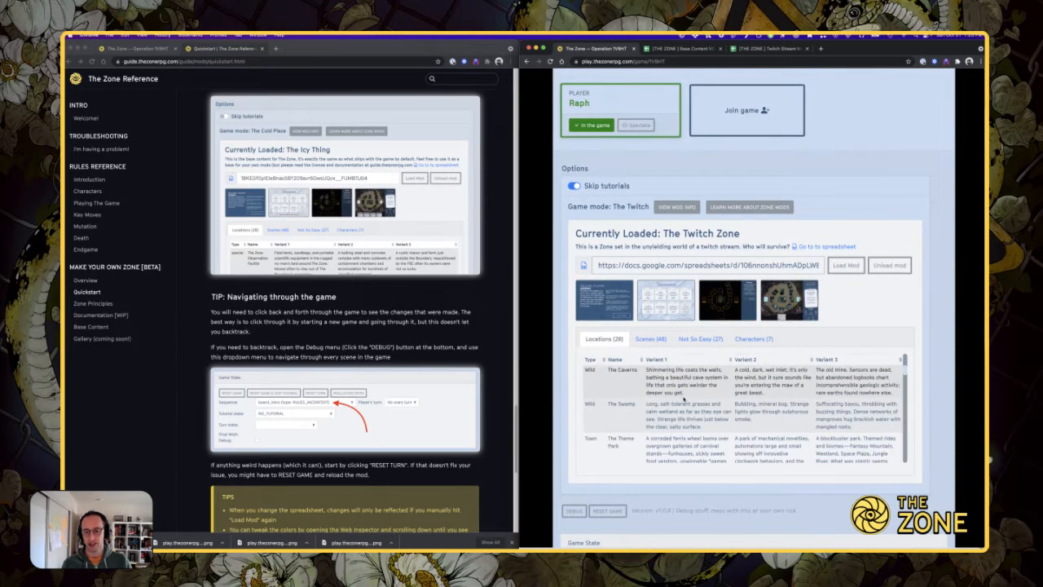
{"action": "scroll", "coordinate": [684, 400], "scroll_direction": "up", "scroll_amount": 4}
{"action": "scroll", "coordinate": [728, 405], "scroll_direction": "up", "scroll_amount": 2}
{"action": "scroll", "coordinate": [900, 378], "scroll_direction": "down", "scroll_amount": 2}
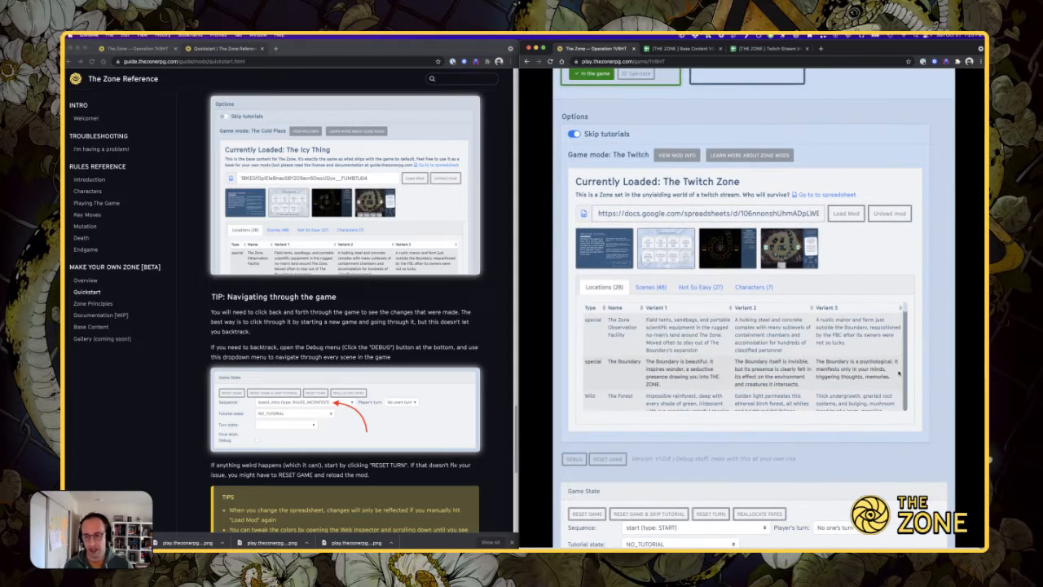
{"action": "scroll", "coordinate": [900, 373], "scroll_direction": "down", "scroll_amount": 3}
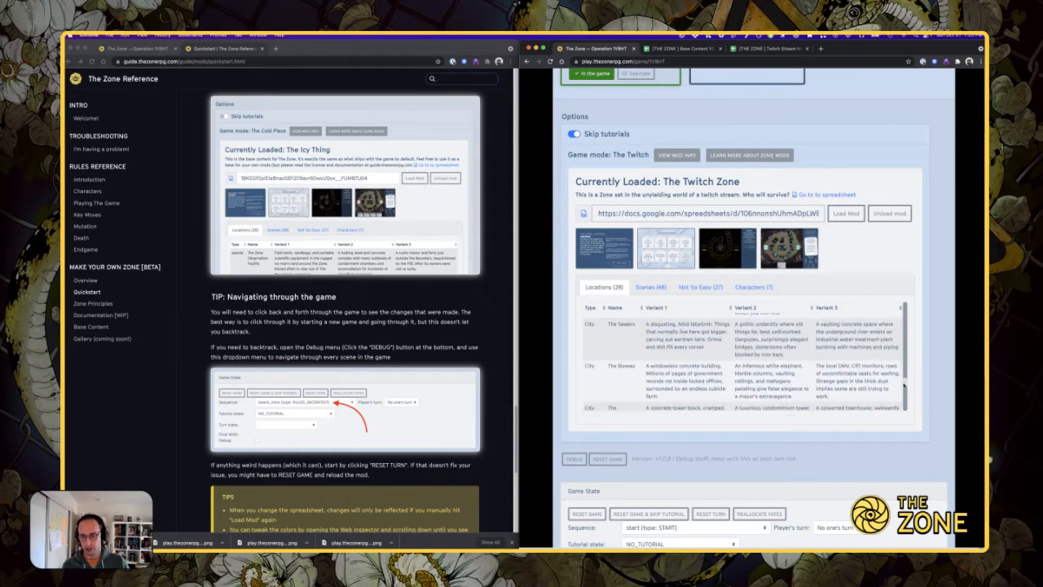
- Review the loaded mod's Scenes, Not So Easy and Characters tables, and bring the debug Game State section into view
{"action": "left_click", "coordinate": [650, 287]}
{"action": "left_click", "coordinate": [701, 286]}
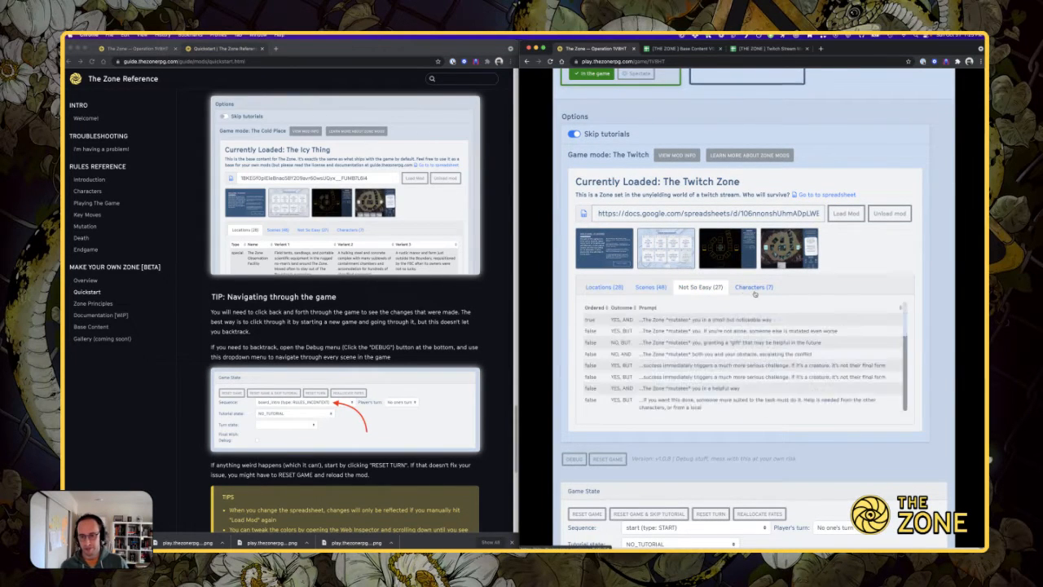
{"action": "left_click", "coordinate": [754, 288]}
{"action": "left_click", "coordinate": [604, 286]}
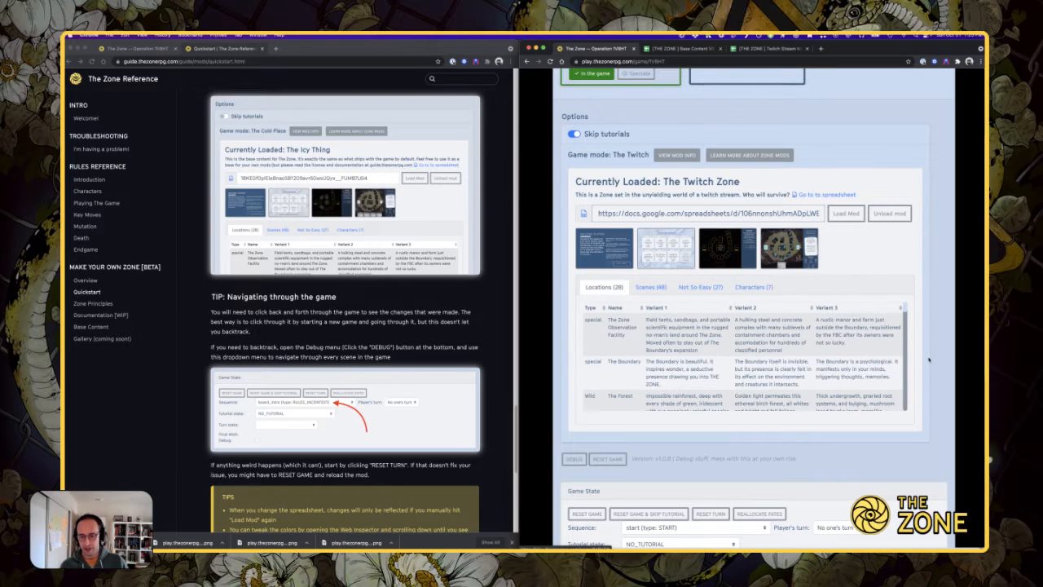
{"action": "scroll", "coordinate": [661, 407], "scroll_direction": "down", "scroll_amount": 5}
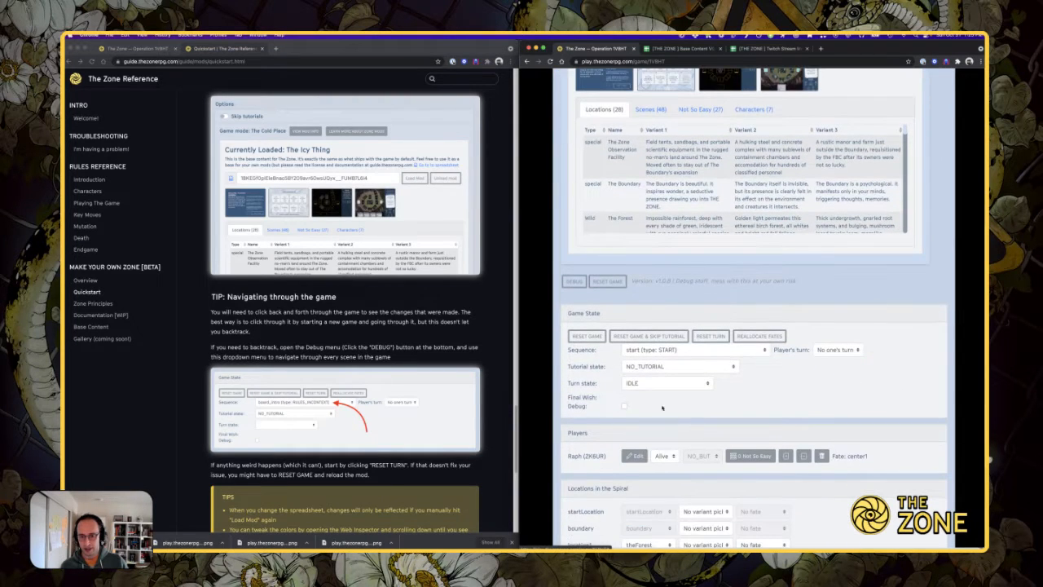
- In the player's game window, go back to the mission table and rejoin as the existing player to reload the theme
{"action": "left_click", "coordinate": [132, 48]}
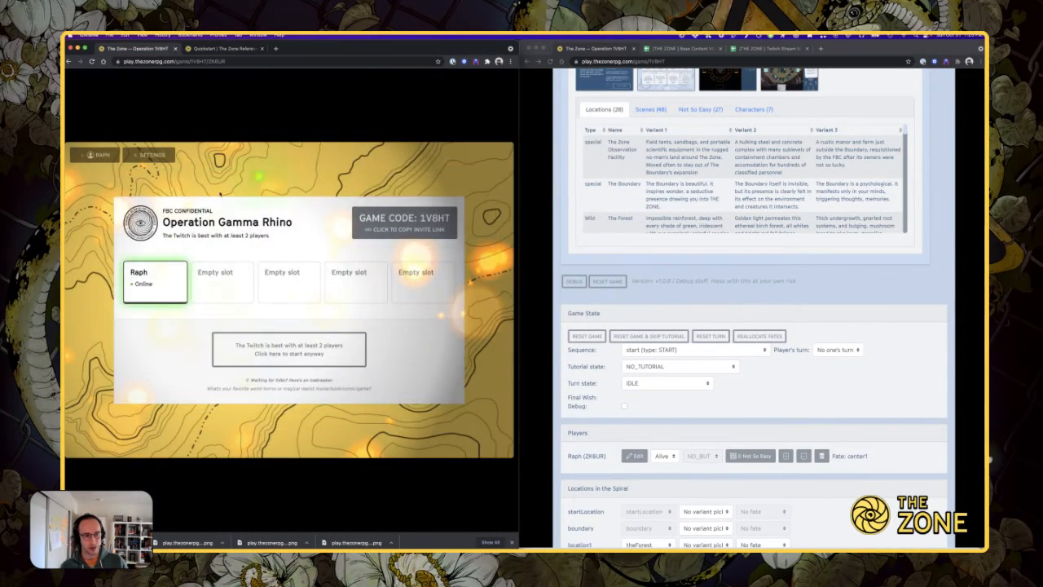
{"action": "left_click", "coordinate": [97, 155]}
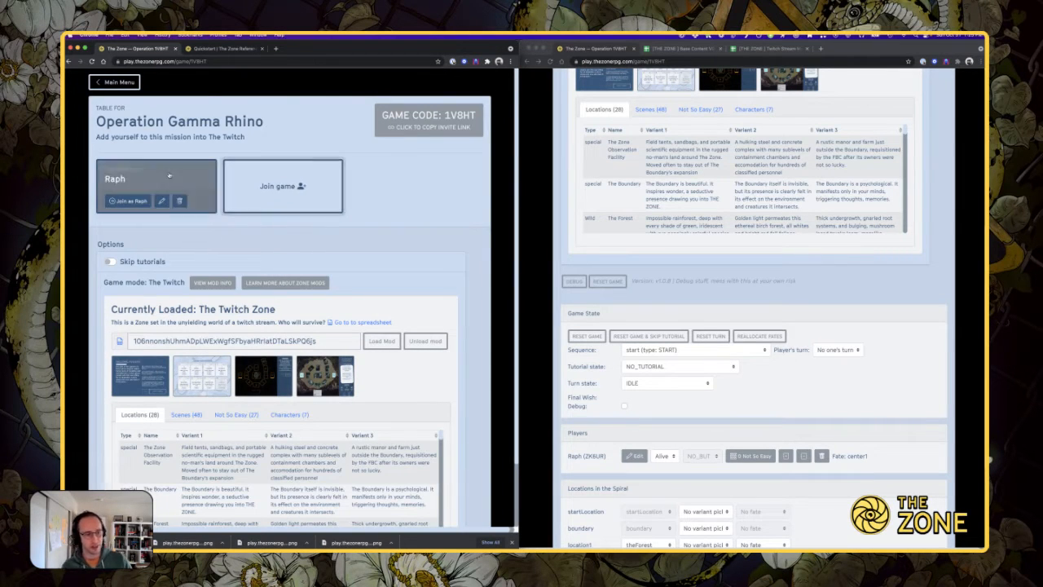
{"action": "left_click", "coordinate": [128, 201]}
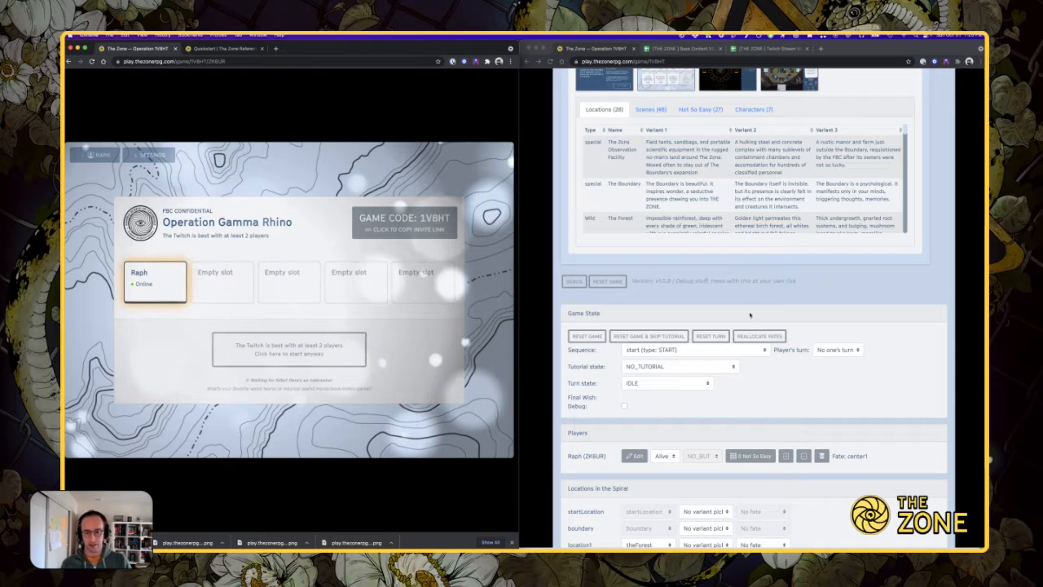
- Start the game with a single player to view the welcome page, and return to the lobby
{"action": "left_click", "coordinate": [750, 315]}
{"action": "left_click", "coordinate": [289, 349]}
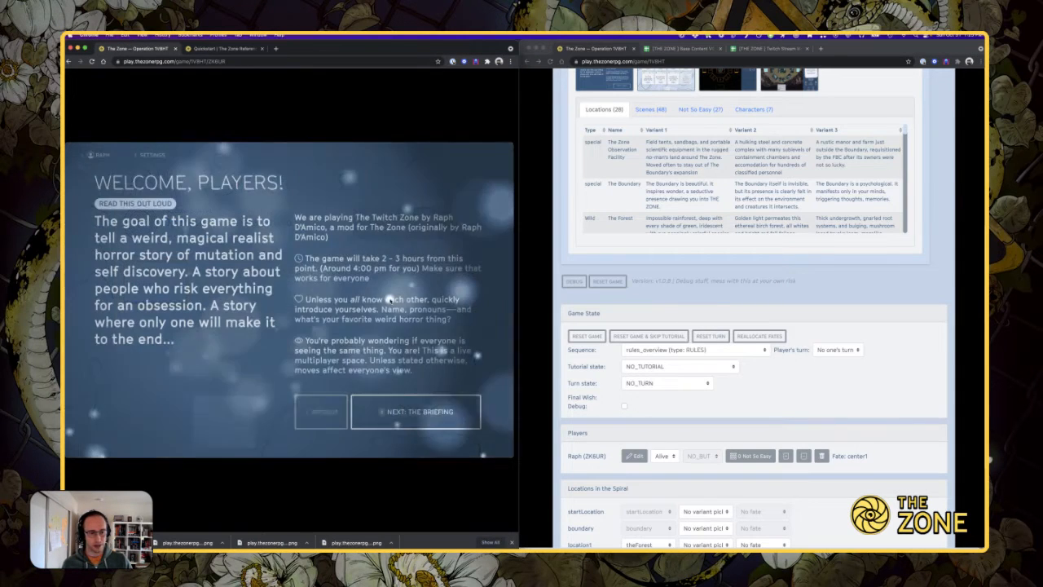
{"action": "left_click", "coordinate": [321, 423]}
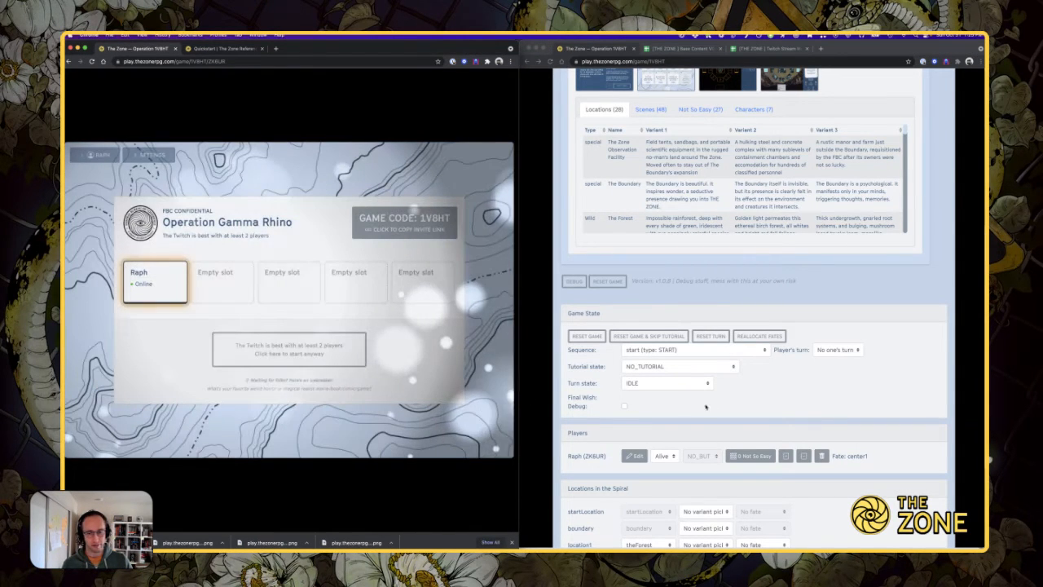
- Set the debug Game State sequence to location2 (type: LOCATION) to show the board in the player's window
{"action": "left_click", "coordinate": [731, 351]}
{"action": "left_click", "coordinate": [731, 352]}
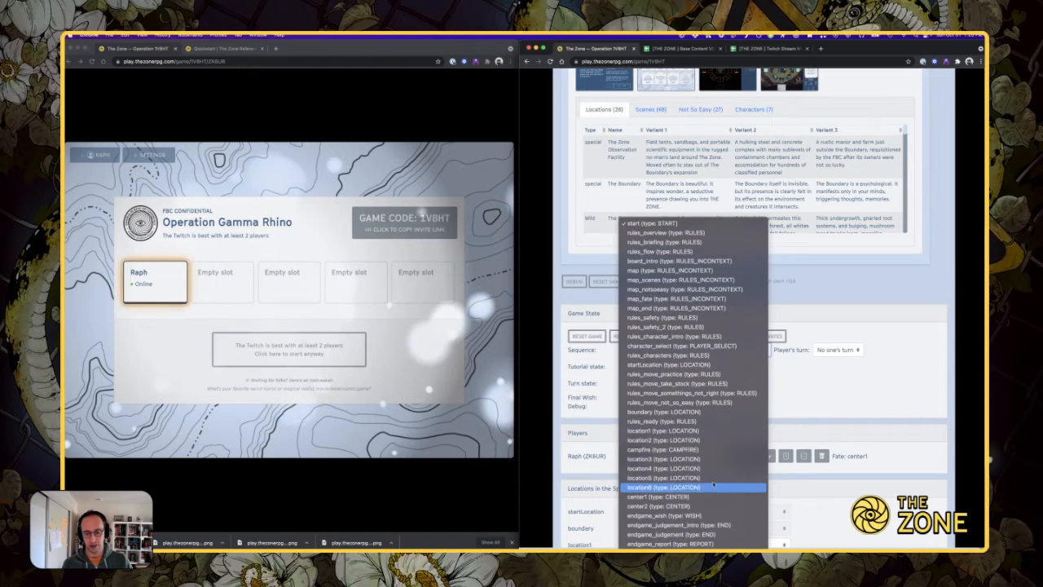
{"action": "left_click", "coordinate": [663, 440]}
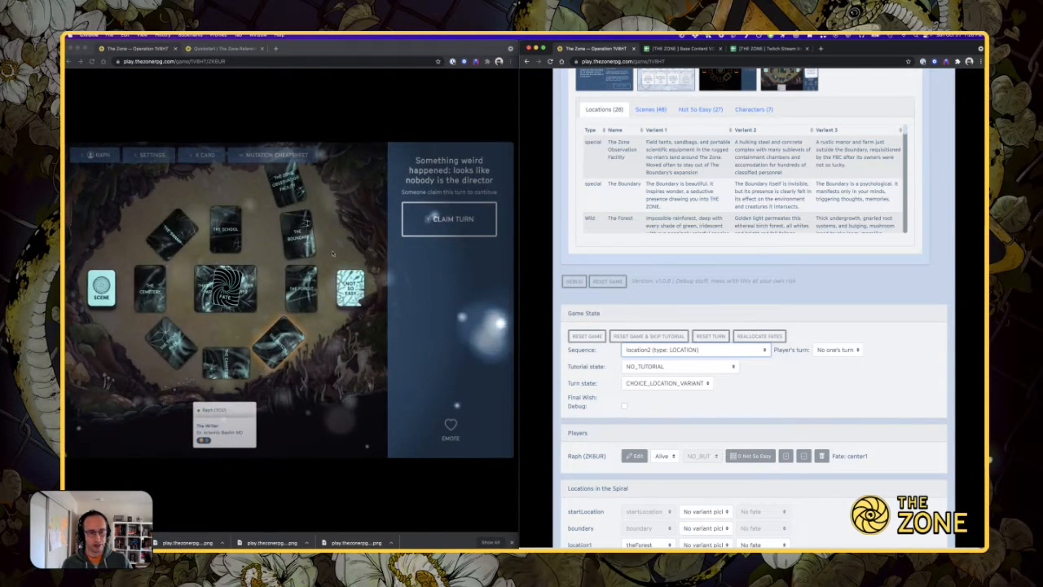
{"action": "left_click", "coordinate": [339, 258]}
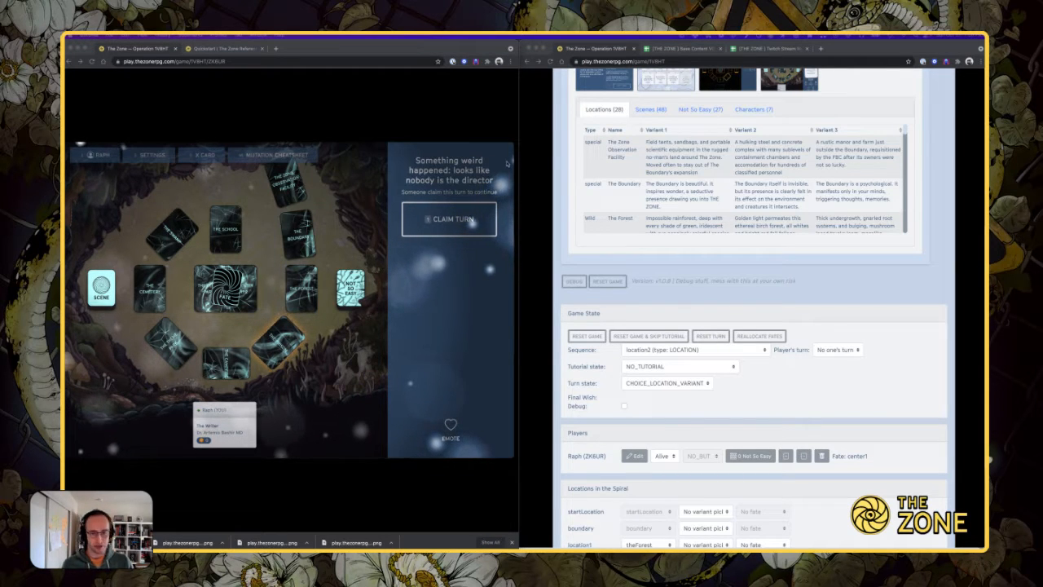
- Switch to Photoshop and deselect the canvas selection in foreground.psd
{"action": "key", "text": "super+Tab"}
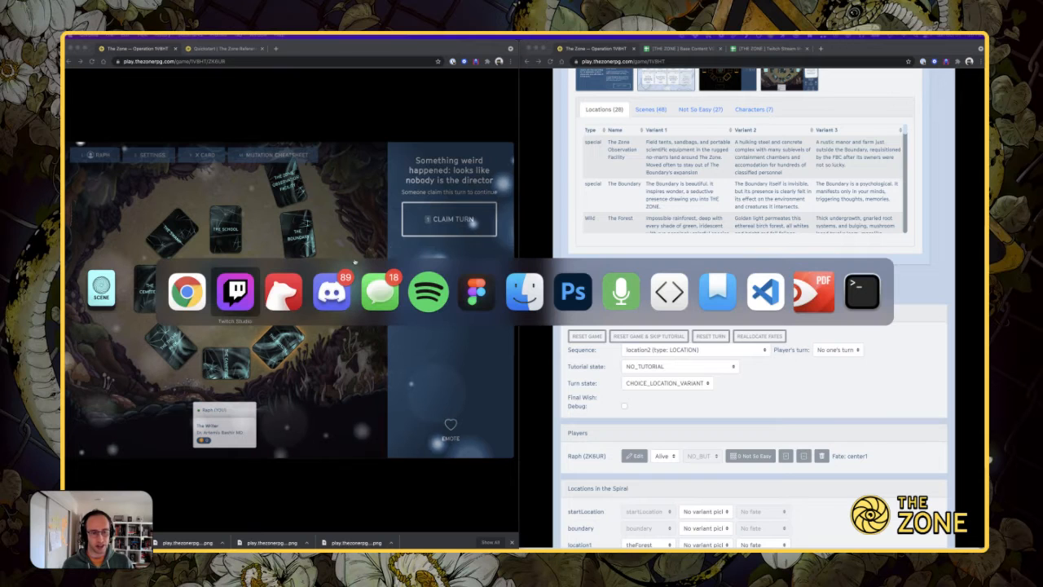
{"action": "left_click", "coordinate": [585, 298]}
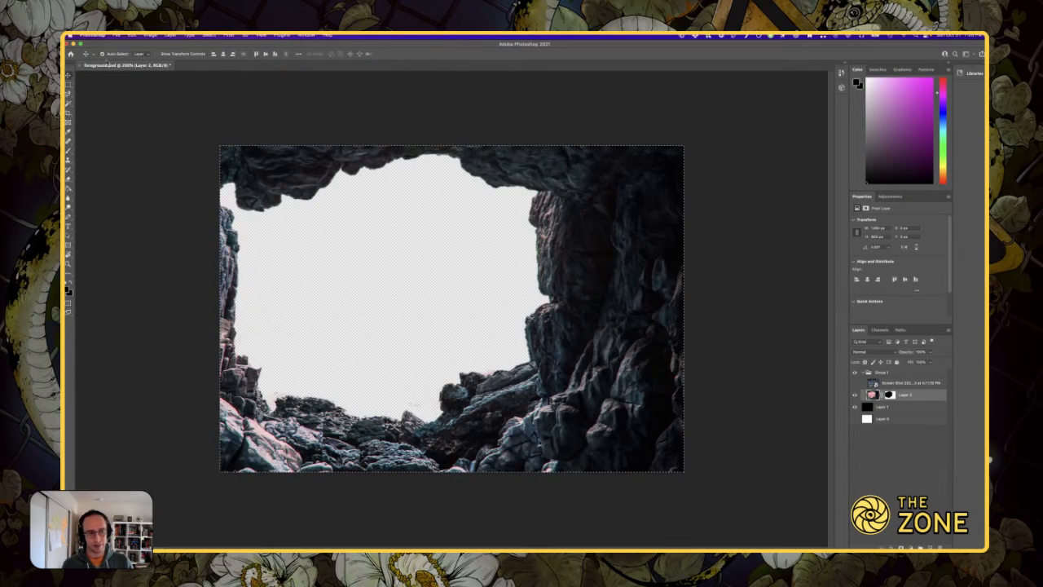
{"action": "left_click", "coordinate": [69, 84]}
{"action": "left_click", "coordinate": [334, 106]}
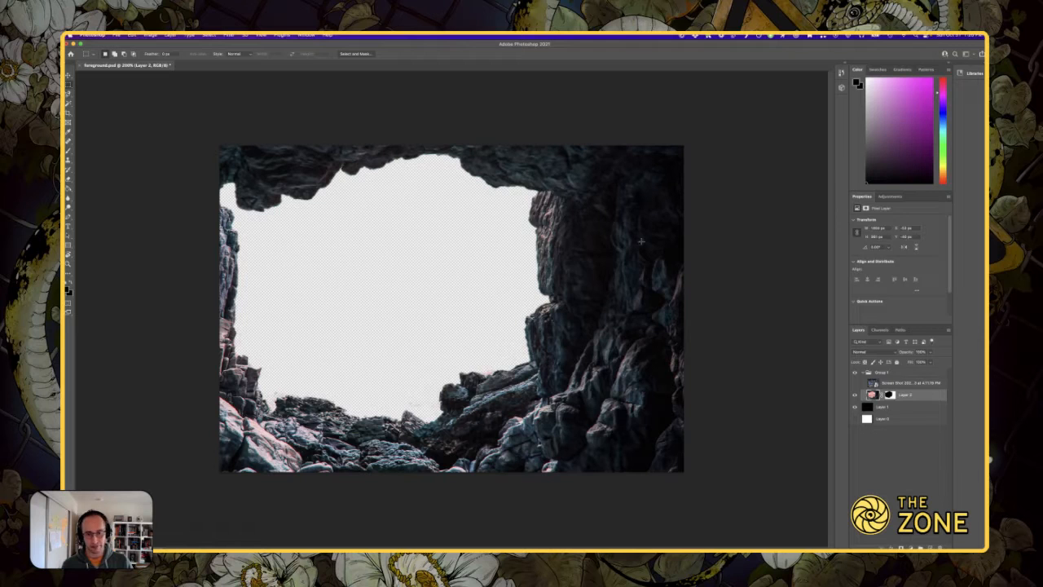
- Compare the game board with the cave foreground, view the source cave photo on Unsplash, and return to Photoshop
{"action": "key", "text": "super+Tab"}
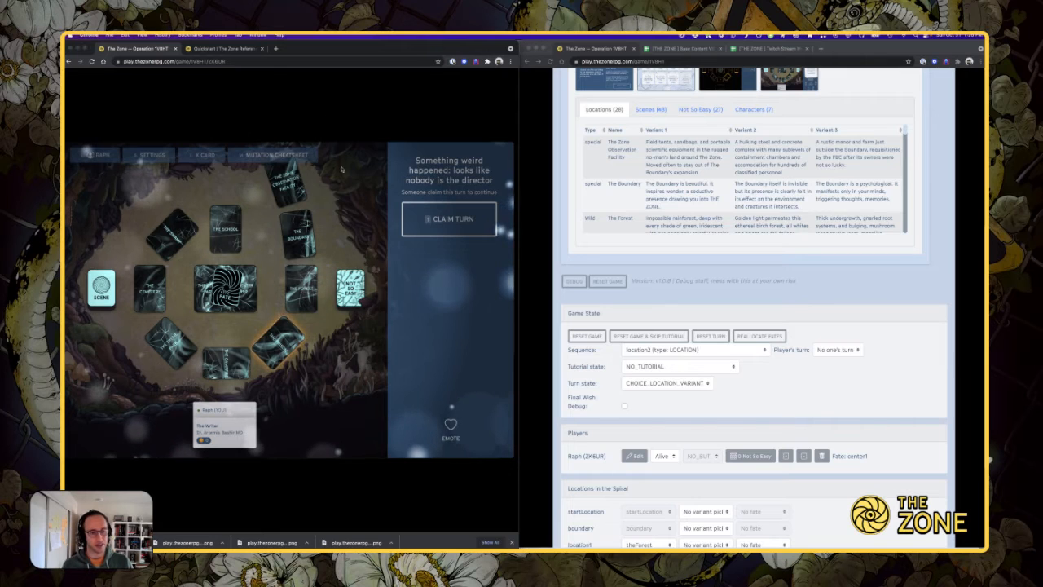
{"action": "key", "text": "super+Tab"}
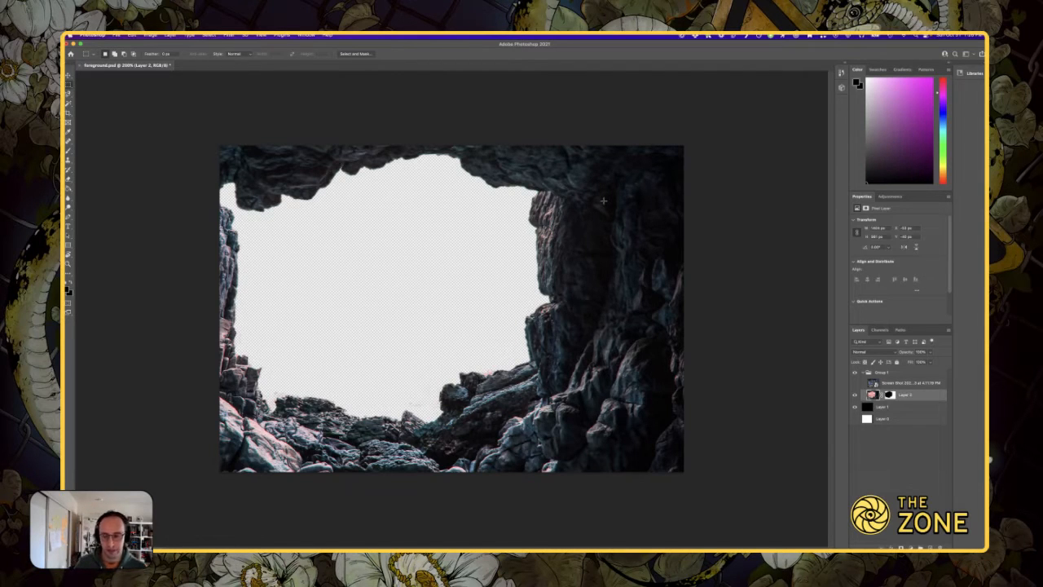
{"action": "key", "text": "super+Tab"}
{"action": "key", "text": "super+Tab"}
{"action": "key", "text": "super+Tab"}
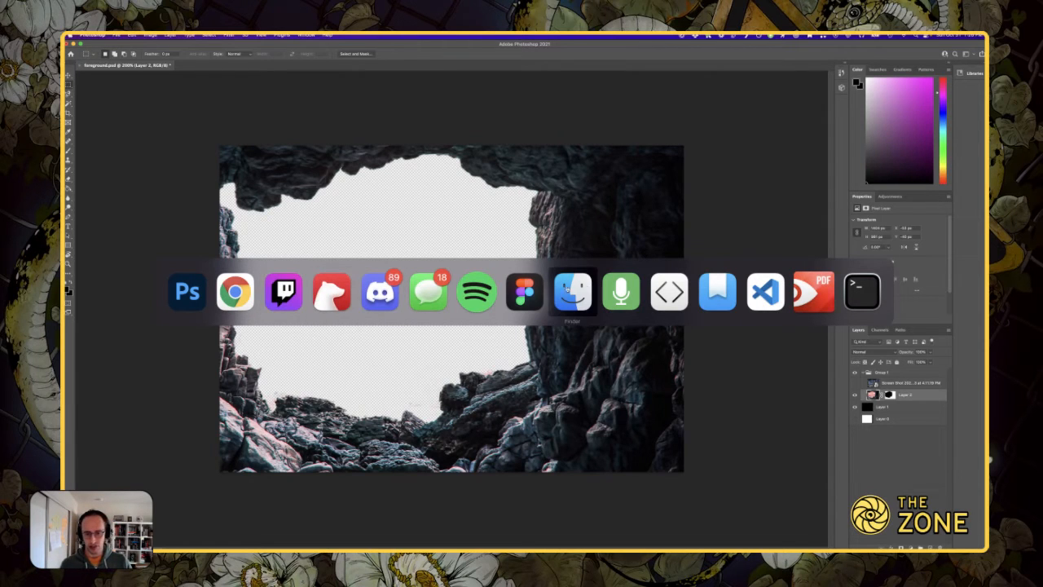
{"action": "key", "text": "super+Tab"}
{"action": "key", "text": "super+Tab"}
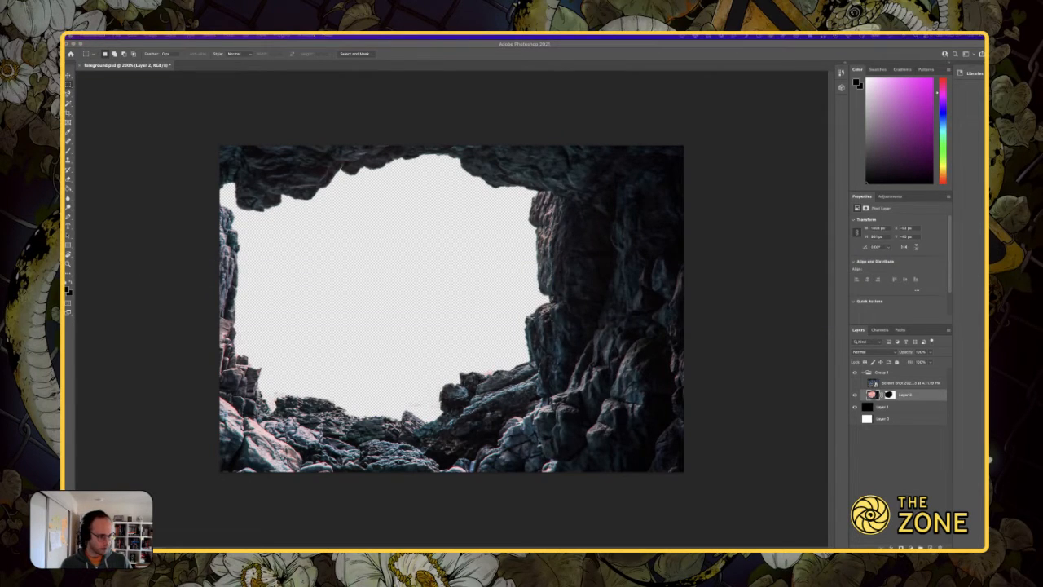
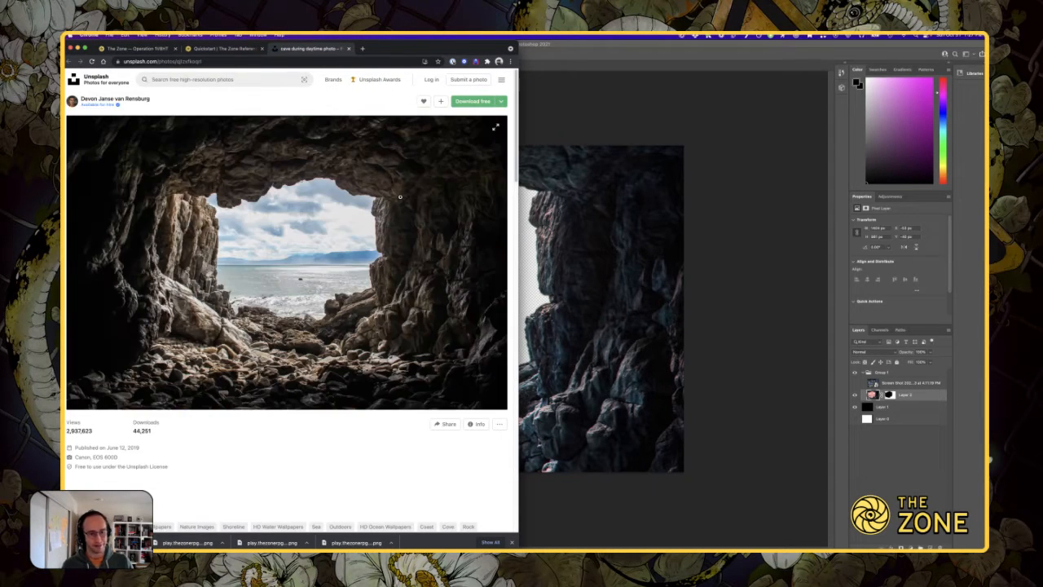
{"action": "left_click", "coordinate": [727, 167]}
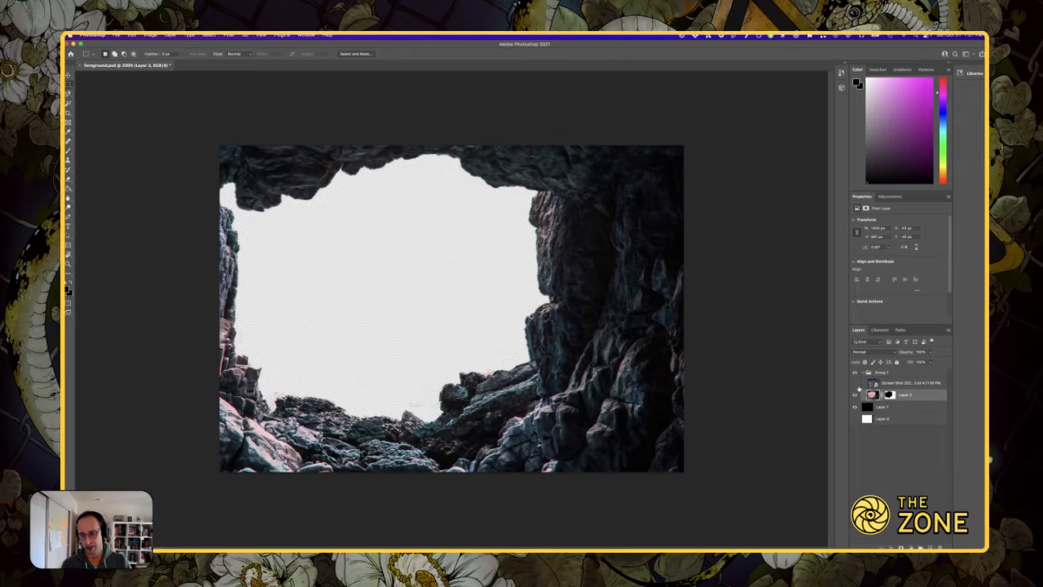
- Show the board screenshot layer over the cave artwork in Group 1 and lower its opacity to 27%
{"action": "left_click", "coordinate": [855, 383]}
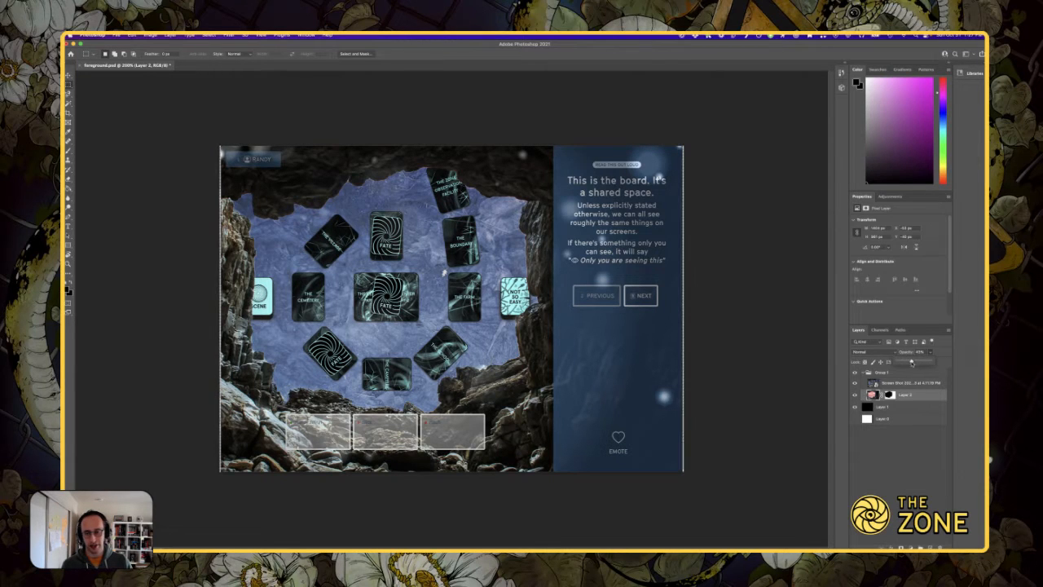
{"action": "left_click", "coordinate": [855, 384]}
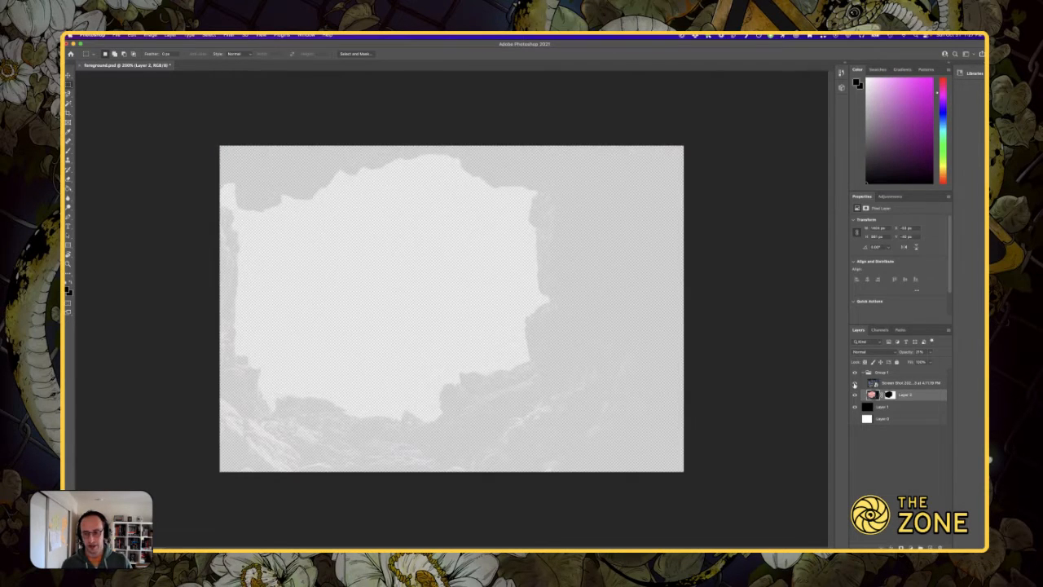
{"action": "left_click", "coordinate": [855, 384]}
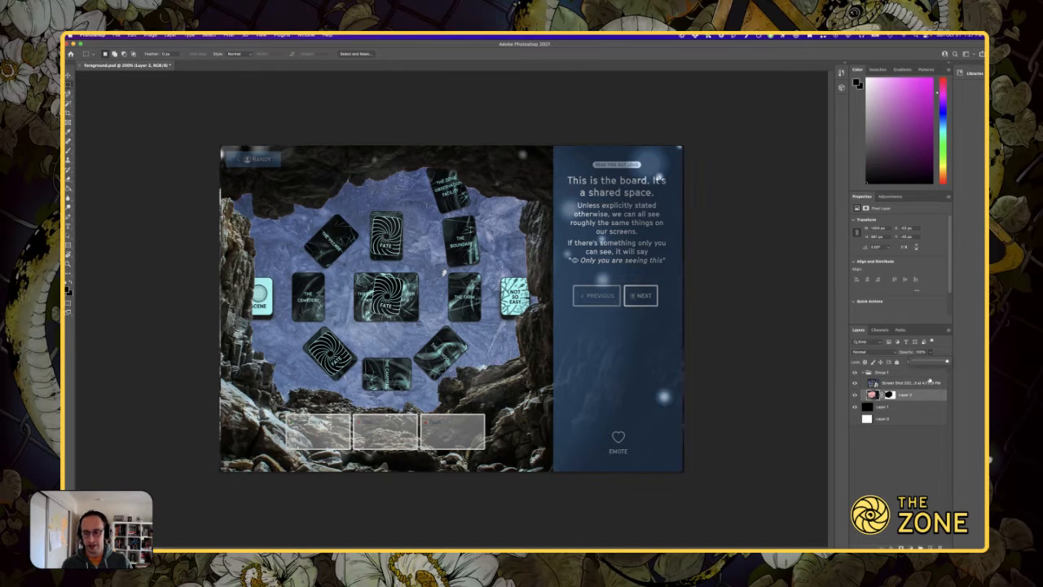
{"action": "left_click", "coordinate": [930, 382]}
{"action": "mouse_move", "coordinate": [909, 361]}
{"action": "left_mouse_down"}
{"action": "mouse_move", "coordinate": [918, 362]}
{"action": "mouse_move", "coordinate": [906, 361]}
{"action": "left_mouse_up"}
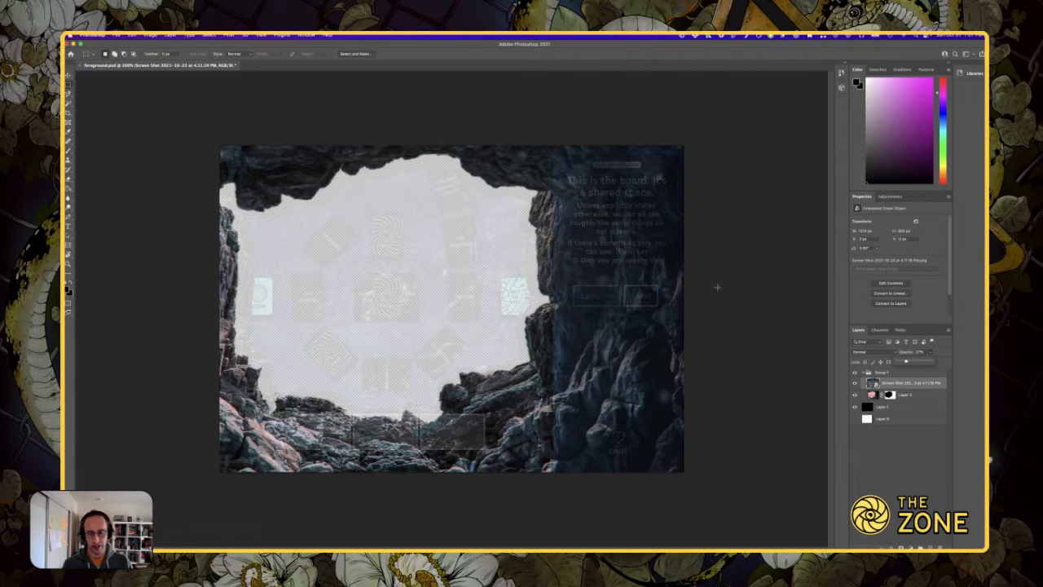
{"action": "left_click", "coordinate": [883, 372]}
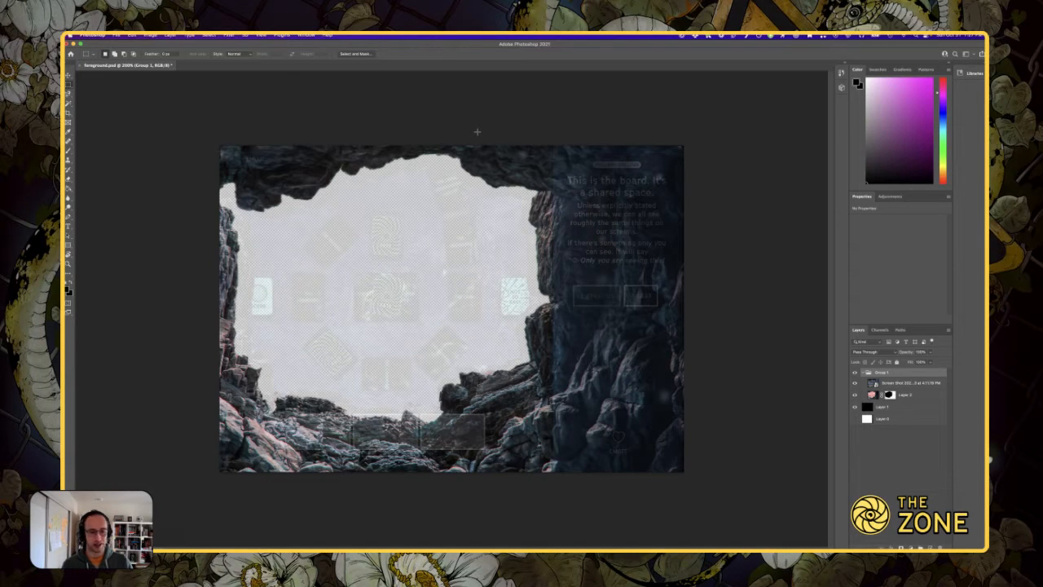
- Switch to the notes app and open the saved imgbox image pages in the browser
{"action": "key", "text": "super+Tab"}
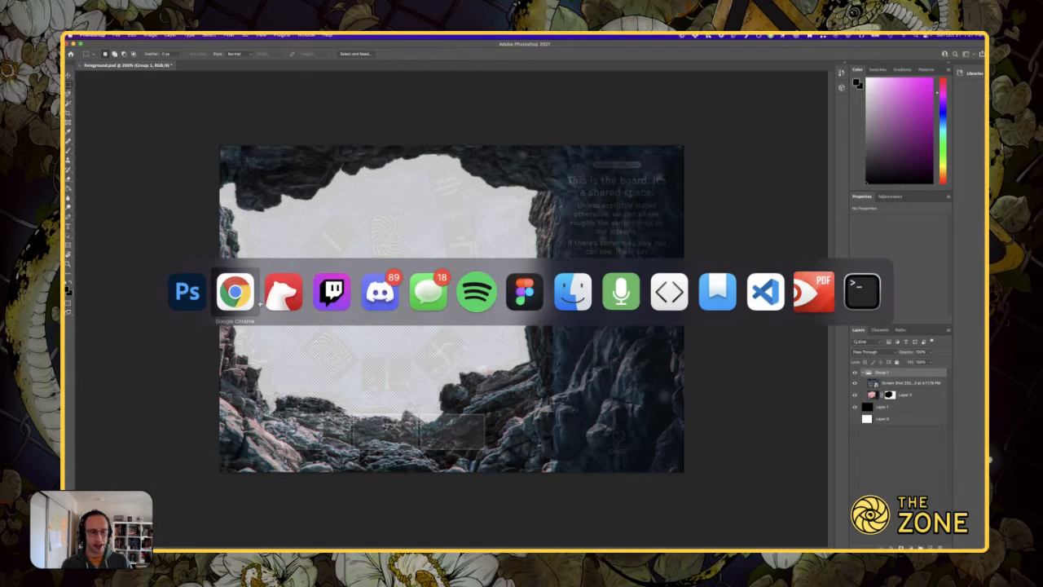
{"action": "key", "text": "super+shift+Tab"}
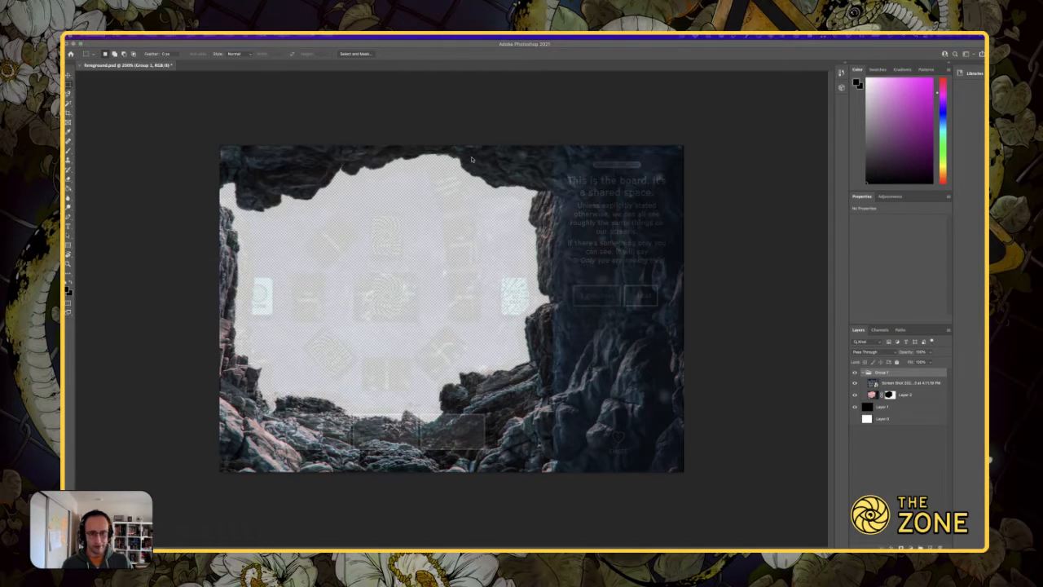
{"action": "key", "text": "super+Tab"}
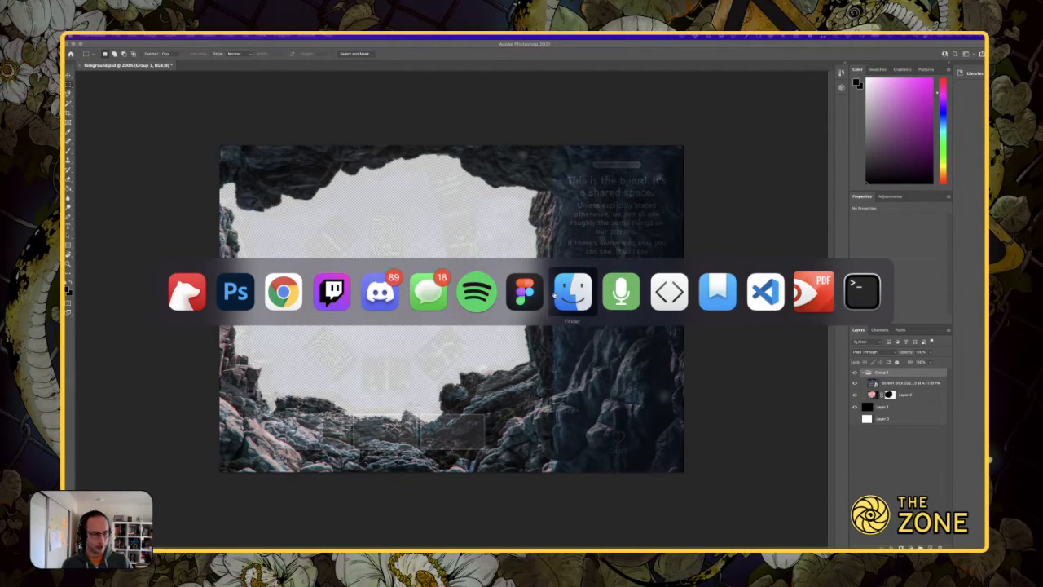
{"action": "left_click", "coordinate": [186, 292]}
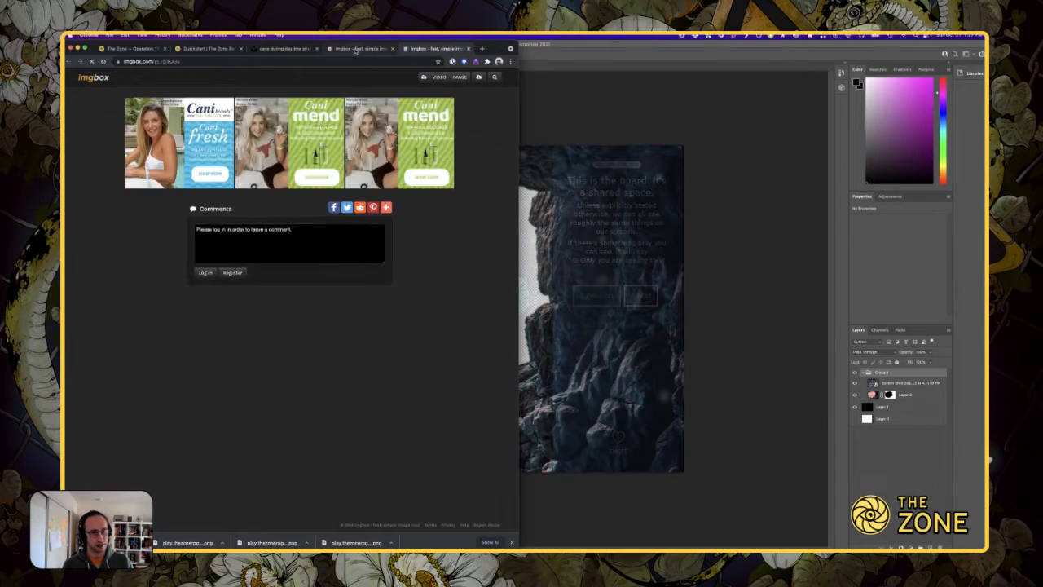
- Check the ice texture and cave foreground pages on imgbox and make the browser window shorter
{"action": "left_click", "coordinate": [355, 50]}
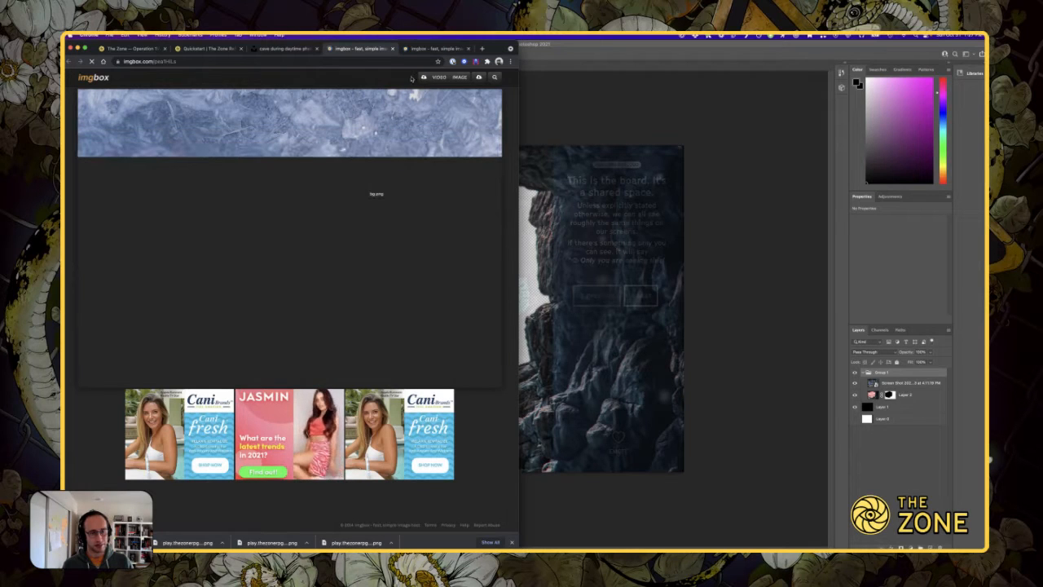
{"action": "left_click", "coordinate": [420, 50]}
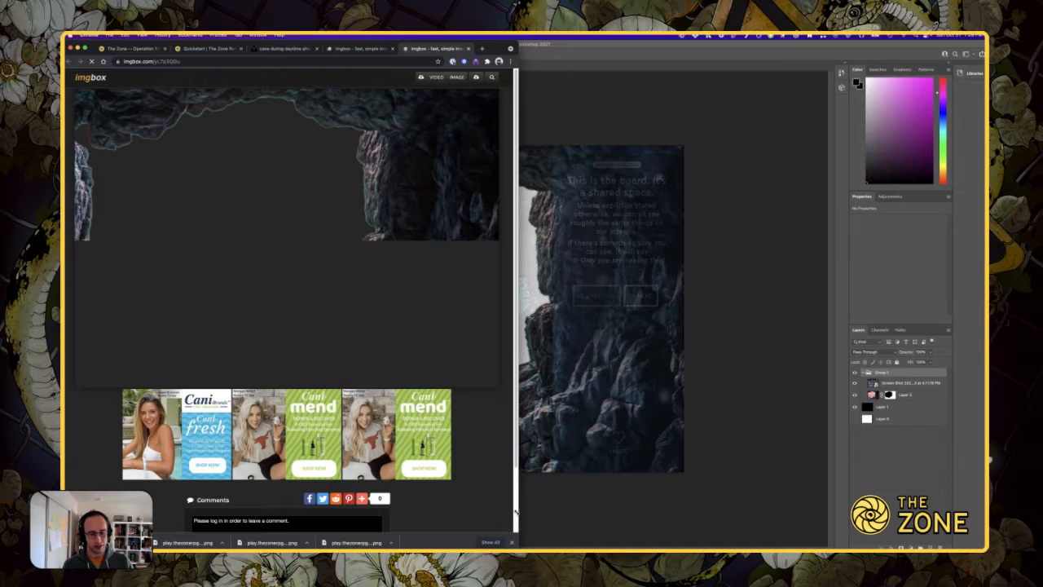
{"action": "left_click_drag", "start_coordinate": [516, 511], "coordinate": [531, 361]}
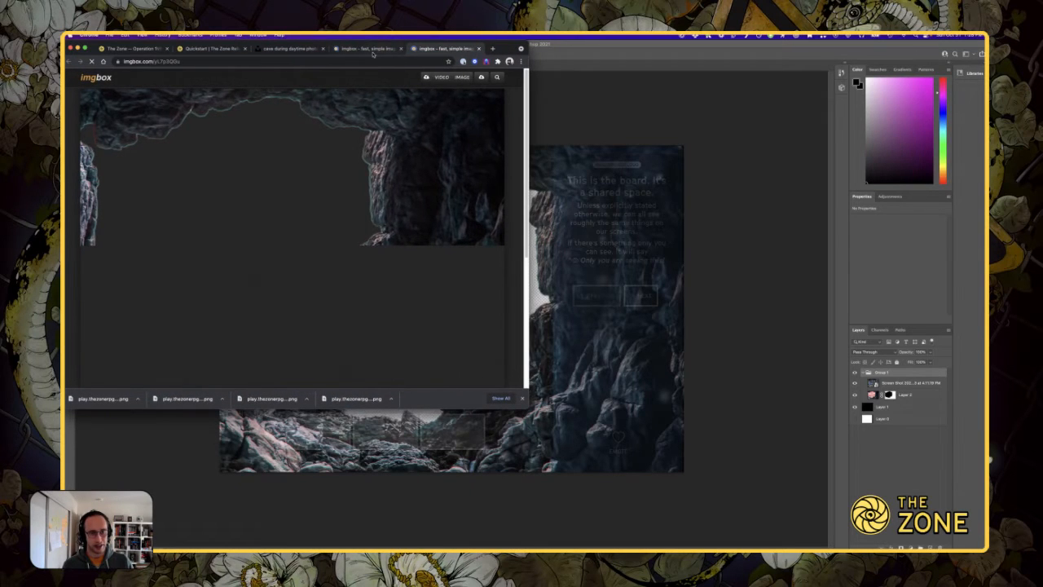
{"action": "left_click", "coordinate": [367, 51]}
{"action": "left_click", "coordinate": [448, 50]}
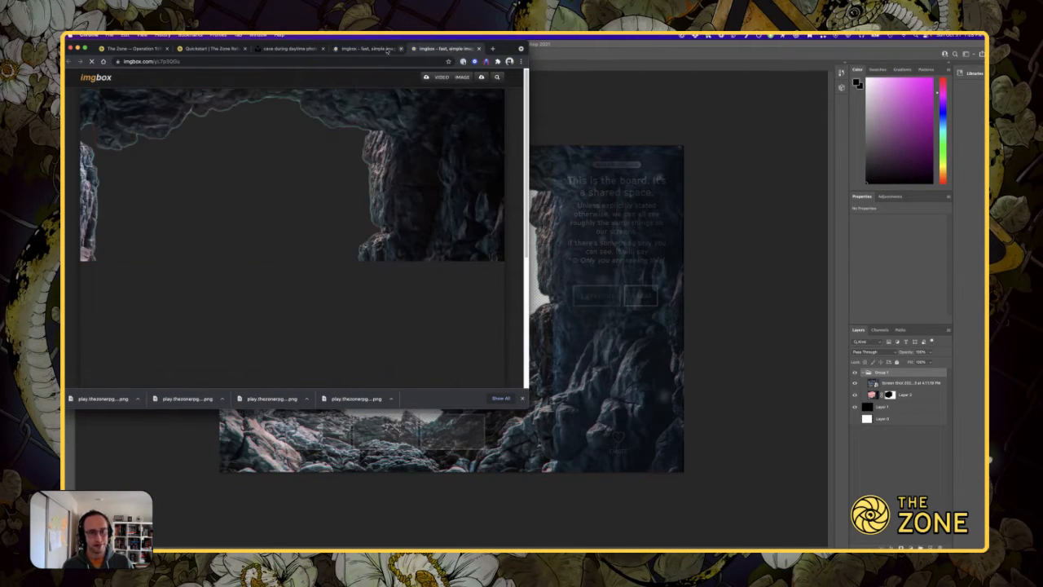
{"action": "left_click", "coordinate": [388, 51]}
{"action": "left_click", "coordinate": [448, 49]}
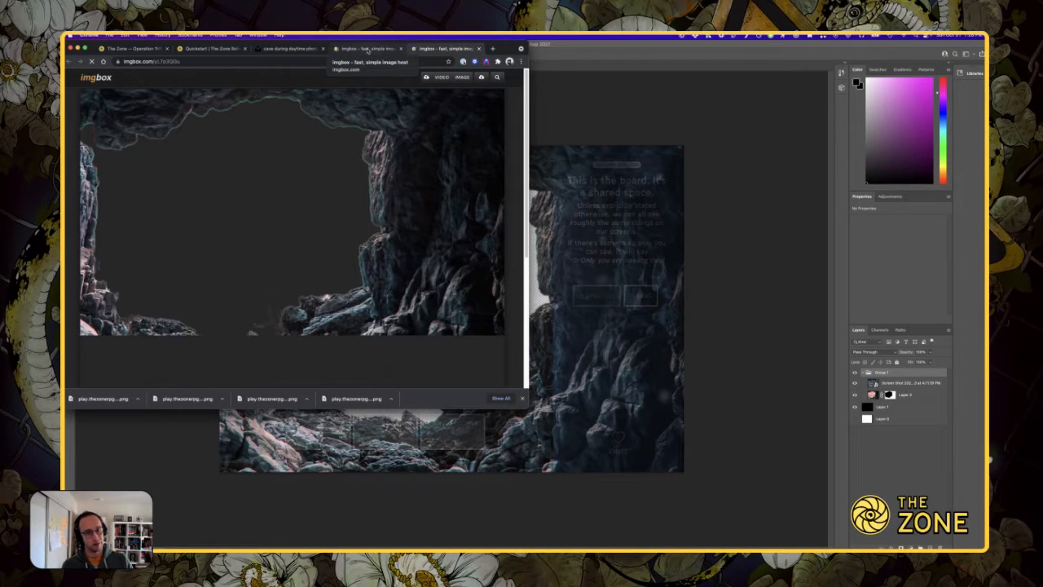
{"action": "left_click", "coordinate": [462, 77]}
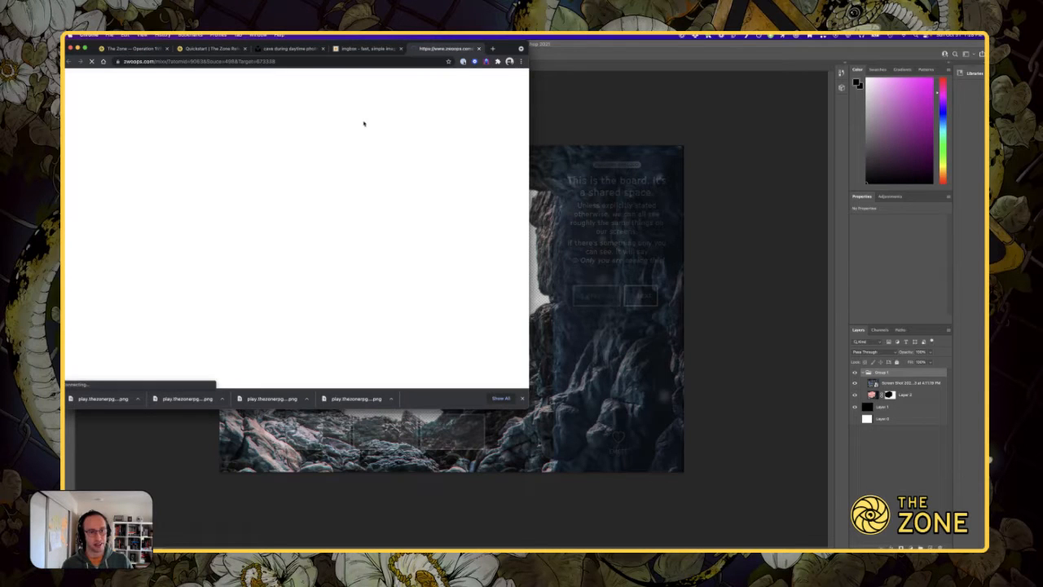
{"action": "left_click", "coordinate": [368, 48]}
{"action": "right_click", "coordinate": [346, 118]}
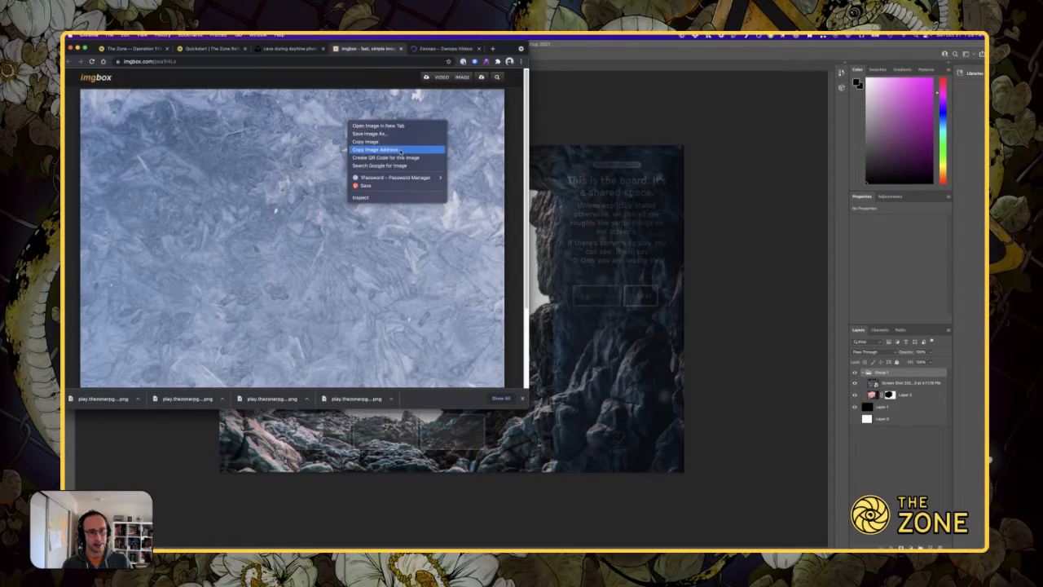
{"action": "left_click", "coordinate": [371, 146]}
{"action": "left_click", "coordinate": [480, 50]}
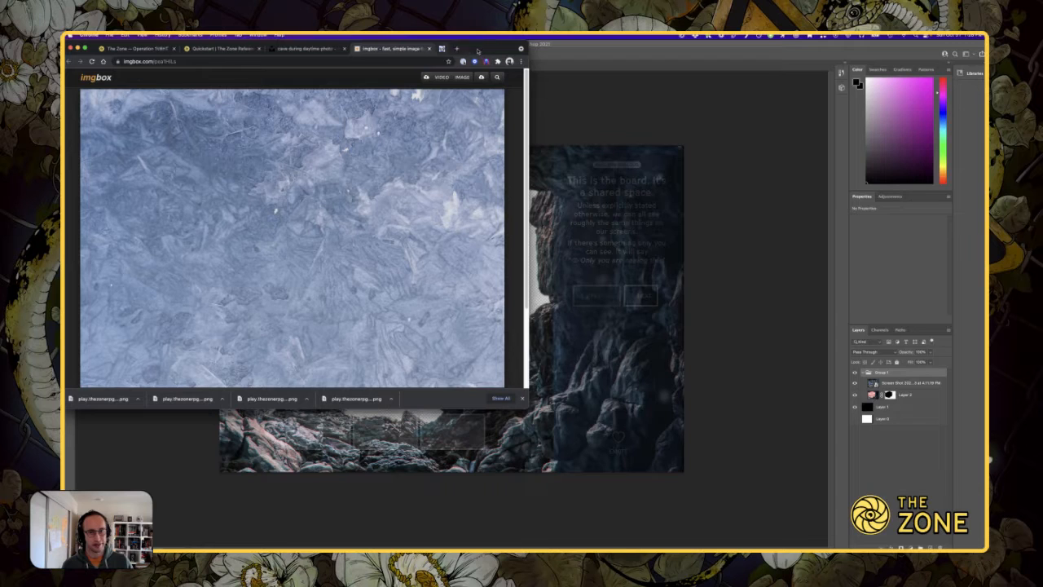
{"action": "key", "text": "super+shift+t"}
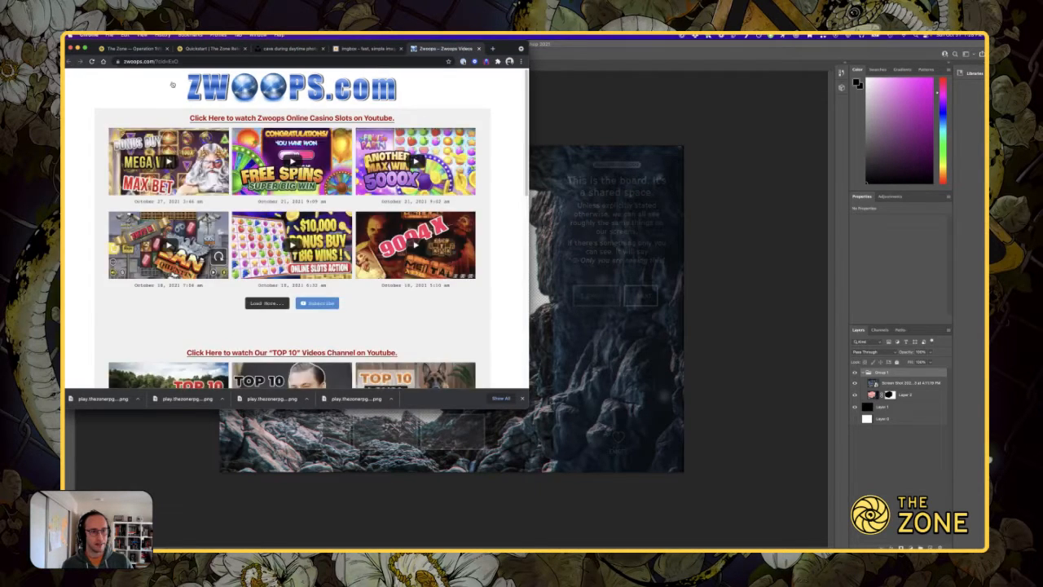
{"action": "key", "text": "super+w"}
{"action": "key", "text": "super+Tab"}
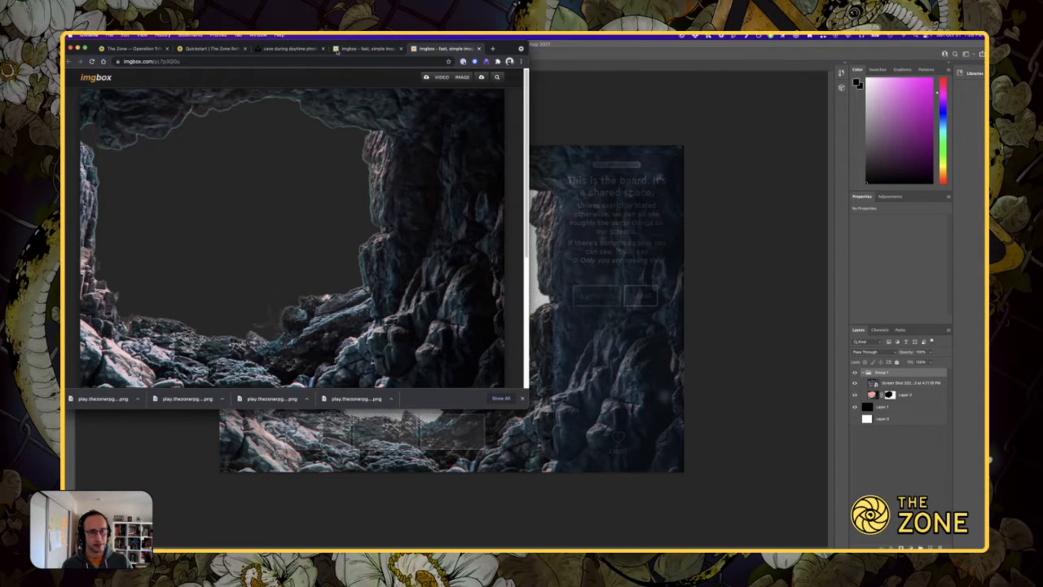
- Bring up the BACKGROUND IMAGES section of the setup sheet in the Base Content V0.1 spreadsheet
{"action": "left_click", "coordinate": [208, 47]}
{"action": "key", "text": "super+grave"}
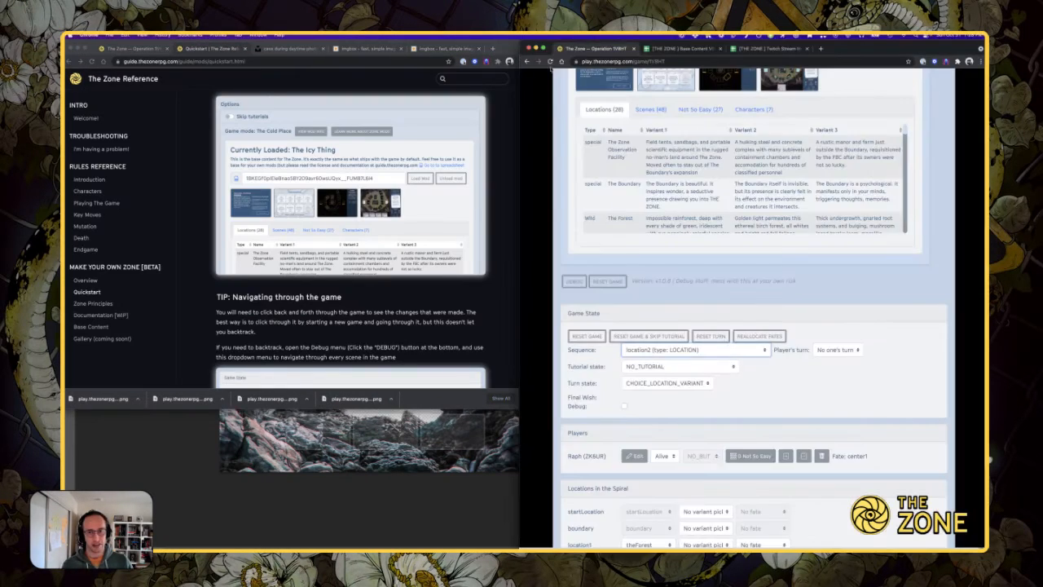
{"action": "left_click", "coordinate": [651, 51]}
{"action": "scroll", "coordinate": [735, 325], "scroll_direction": "down", "scroll_amount": 5}
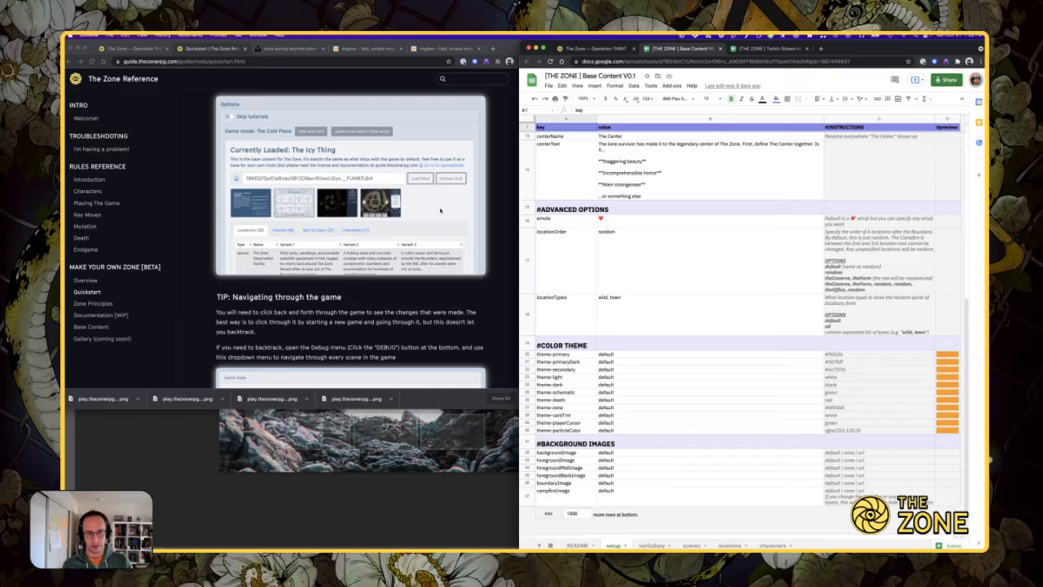
- Copy the ice texture's image address from imgbox and paste it as the backgroundImage value in the setup sheet
{"action": "left_click", "coordinate": [371, 49]}
{"action": "right_click", "coordinate": [322, 137]}
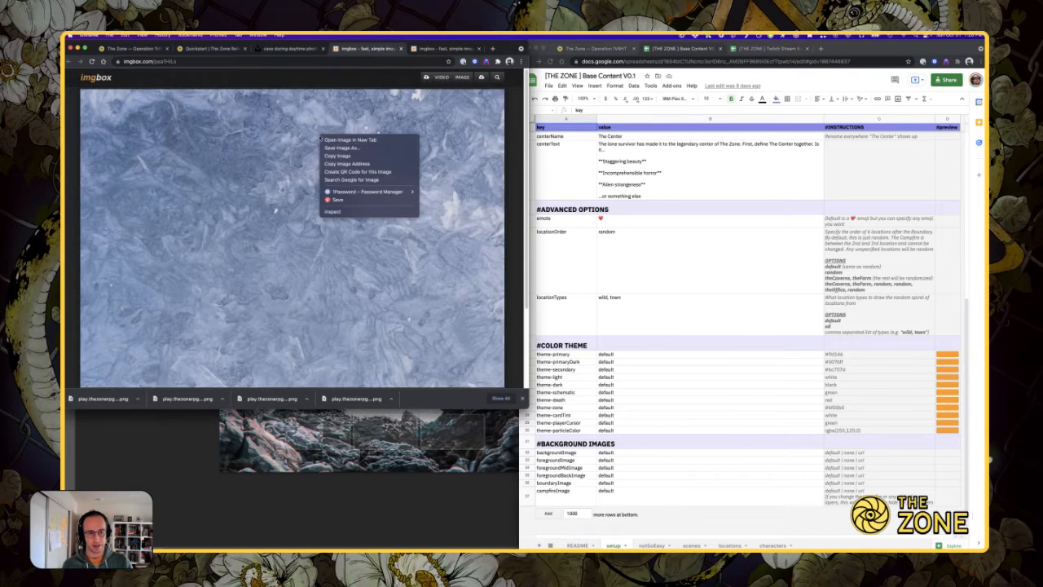
{"action": "left_click", "coordinate": [367, 165]}
{"action": "left_click", "coordinate": [609, 445]}
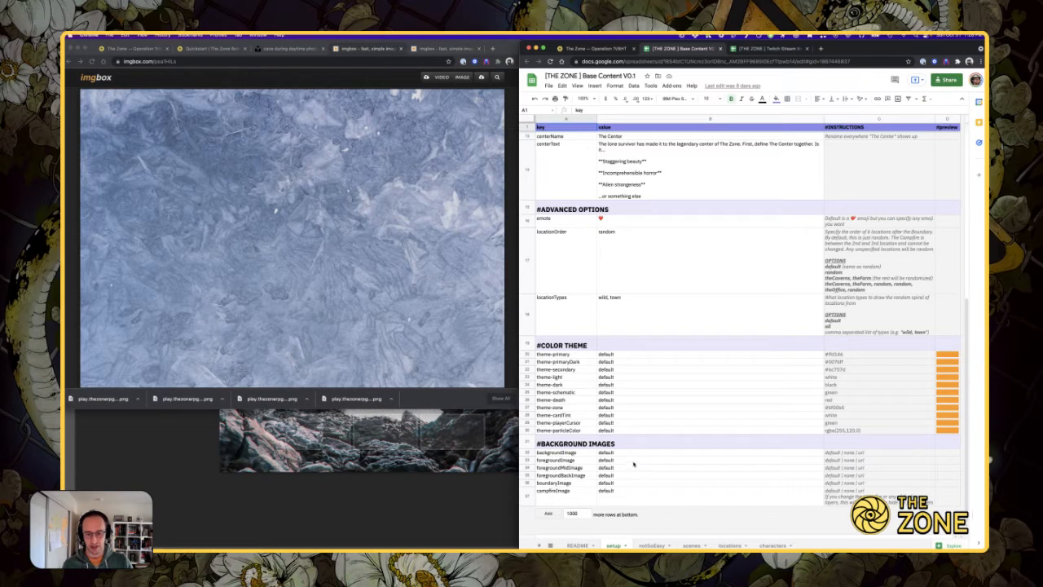
{"action": "left_click", "coordinate": [632, 453]}
{"action": "key", "text": "ctrl+v"}
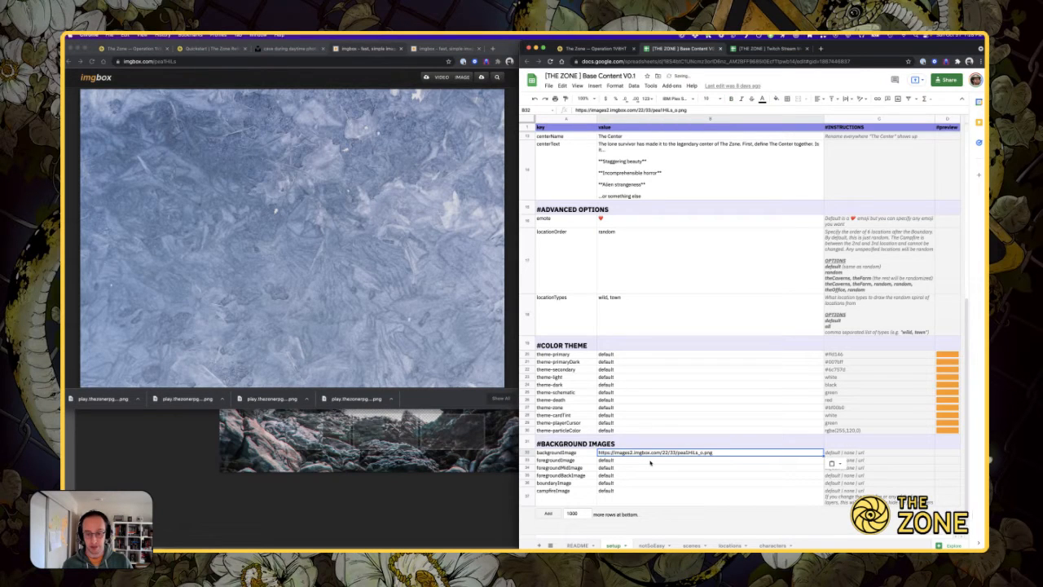
- Copy the cave foreground's image address from imgbox and open it directly in a new browser tab
{"action": "left_click", "coordinate": [399, 78]}
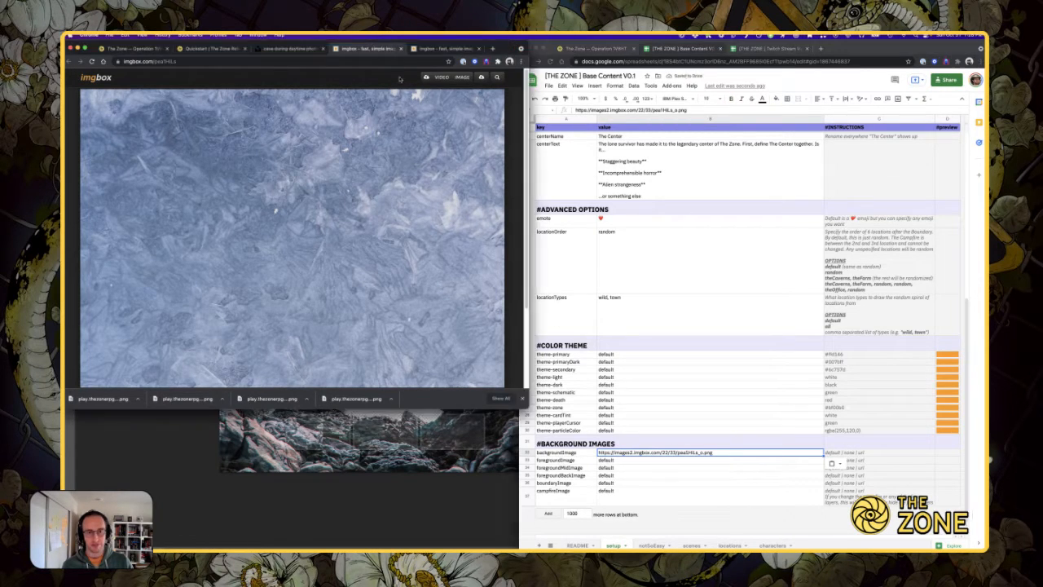
{"action": "left_click", "coordinate": [421, 51]}
{"action": "right_click", "coordinate": [384, 156]}
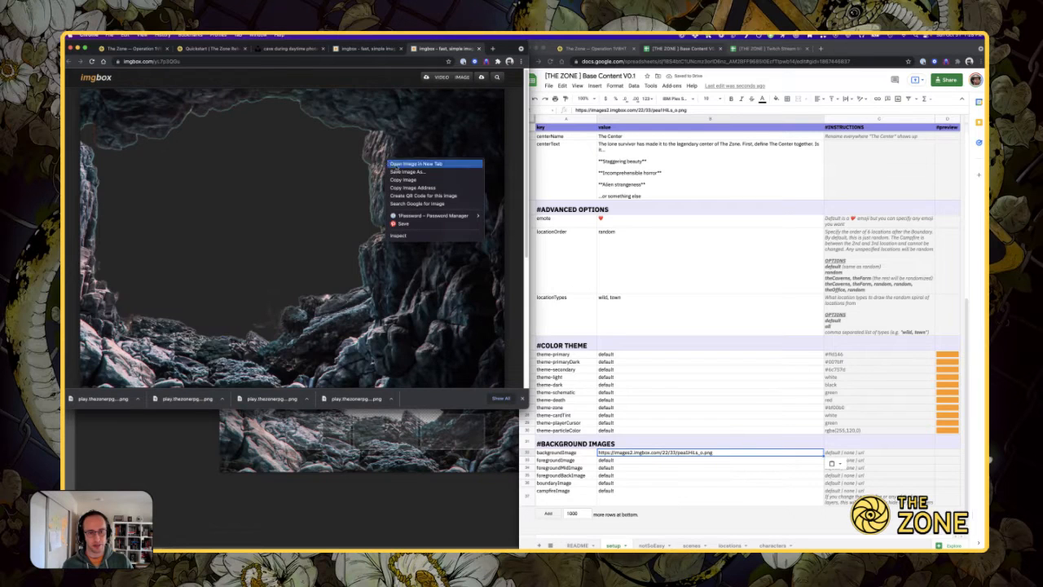
{"action": "left_click", "coordinate": [422, 186]}
{"action": "right_click", "coordinate": [427, 124]}
{"action": "left_click", "coordinate": [464, 153]}
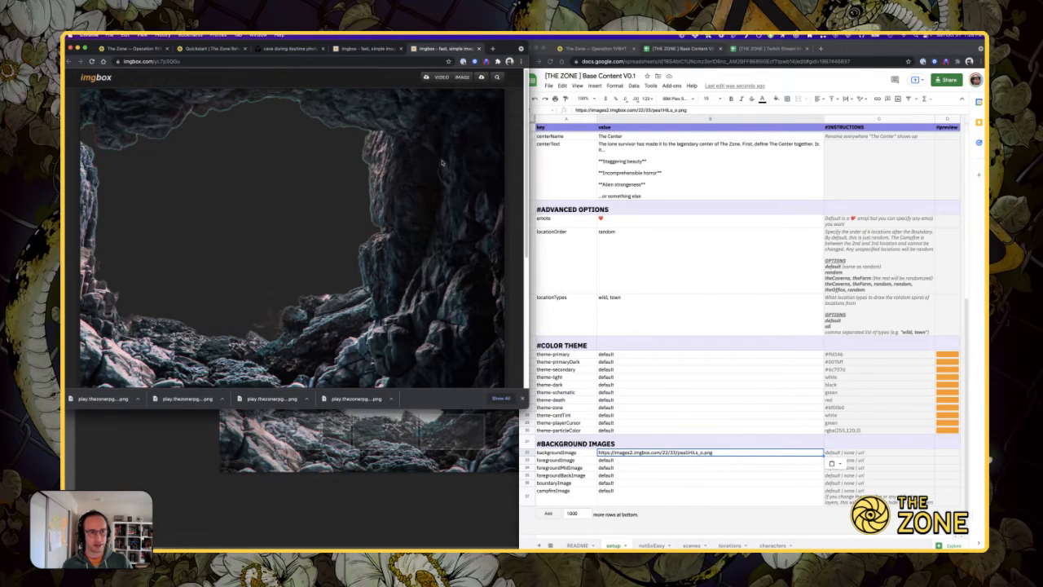
{"action": "key", "text": "ctrl+t"}
{"action": "key", "text": "ctrl+v"}
{"action": "key", "text": "Return"}
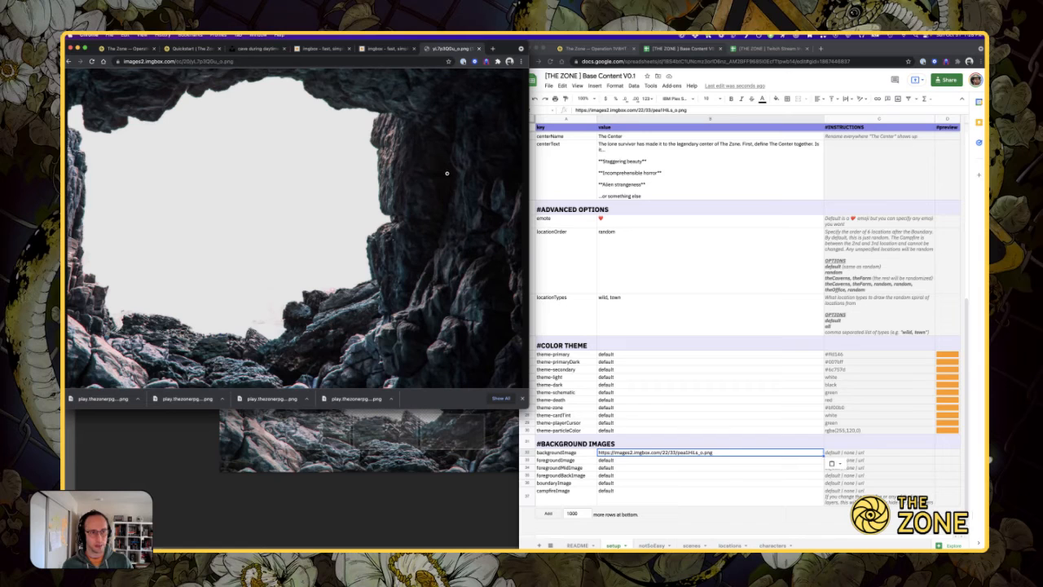
- Paste the cave image's address as the foregroundImage value in the setup sheet
{"action": "left_click", "coordinate": [687, 454]}
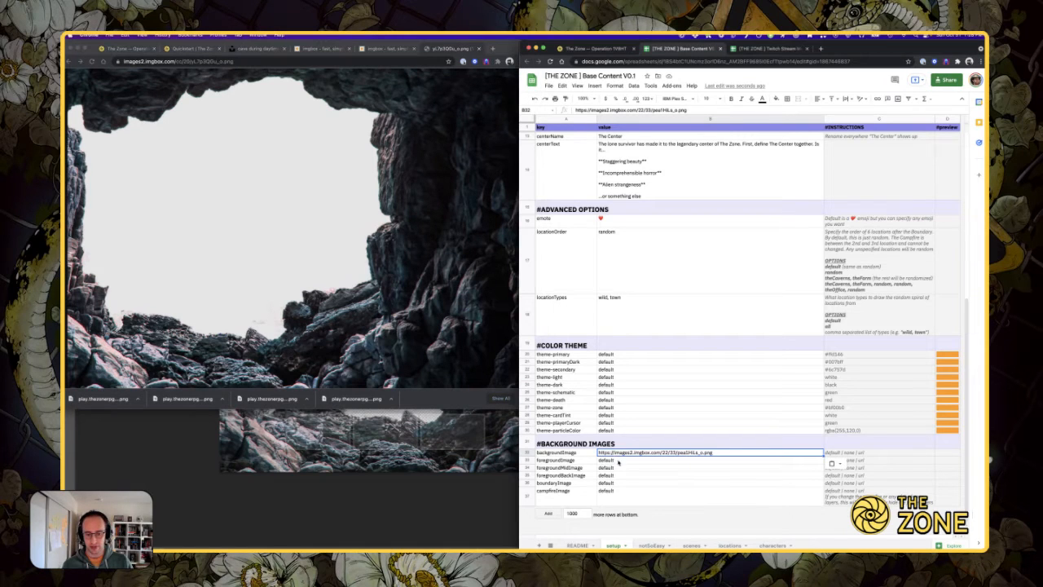
{"action": "left_click", "coordinate": [620, 462]}
{"action": "key", "text": "super+v"}
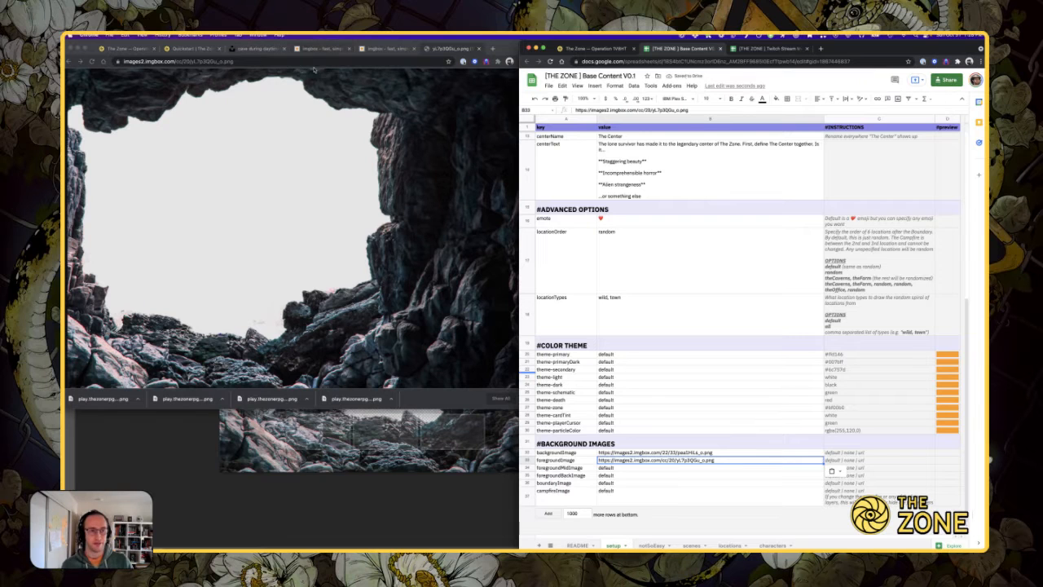
- Look at the game board, then switch to Figma and examine the frame layer diagram on the Zone-Game file's Theming page
{"action": "left_click", "coordinate": [114, 49]}
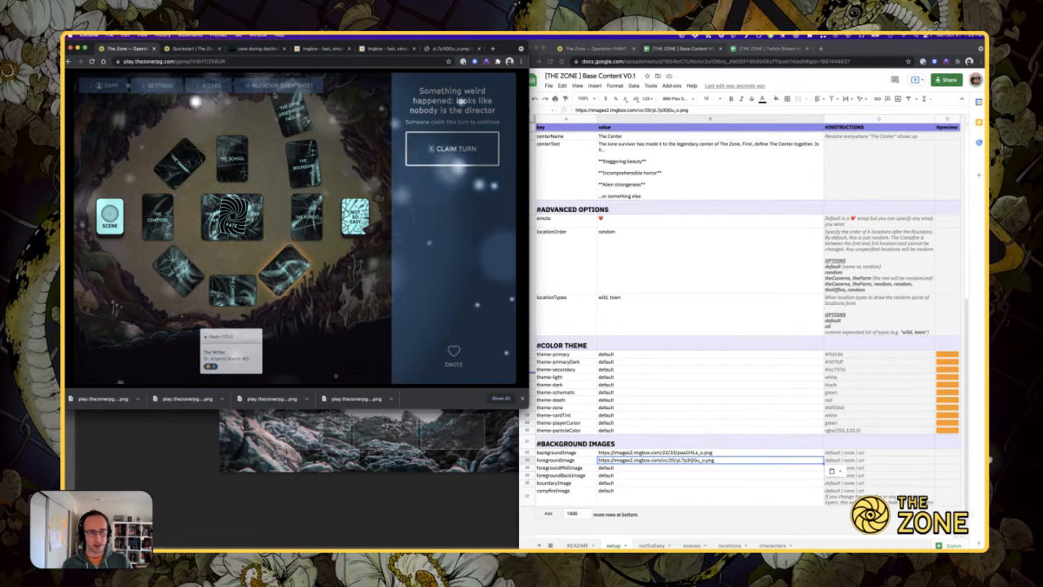
{"action": "key", "text": "super+Tab"}
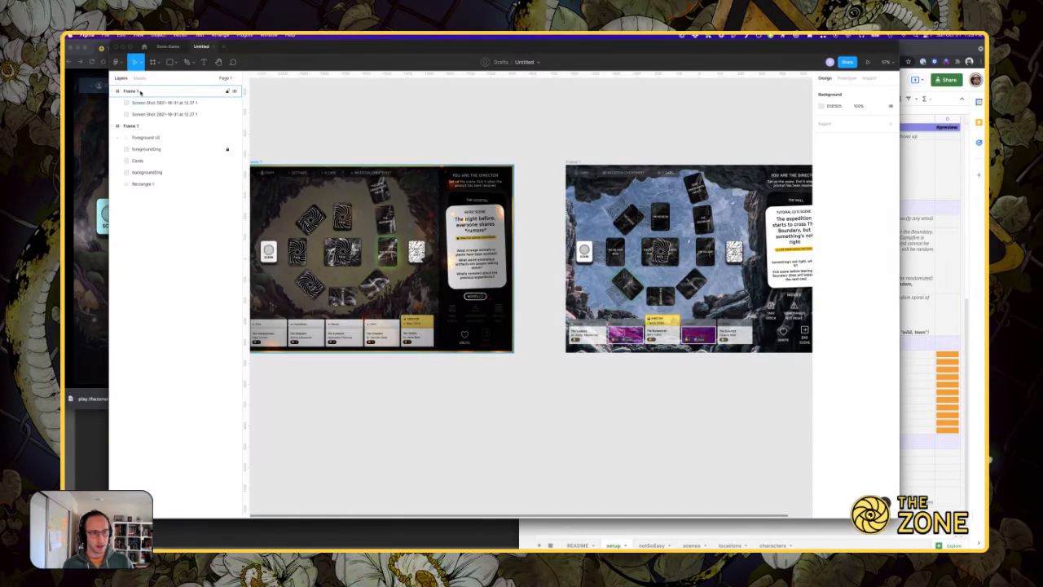
{"action": "left_click", "coordinate": [168, 46]}
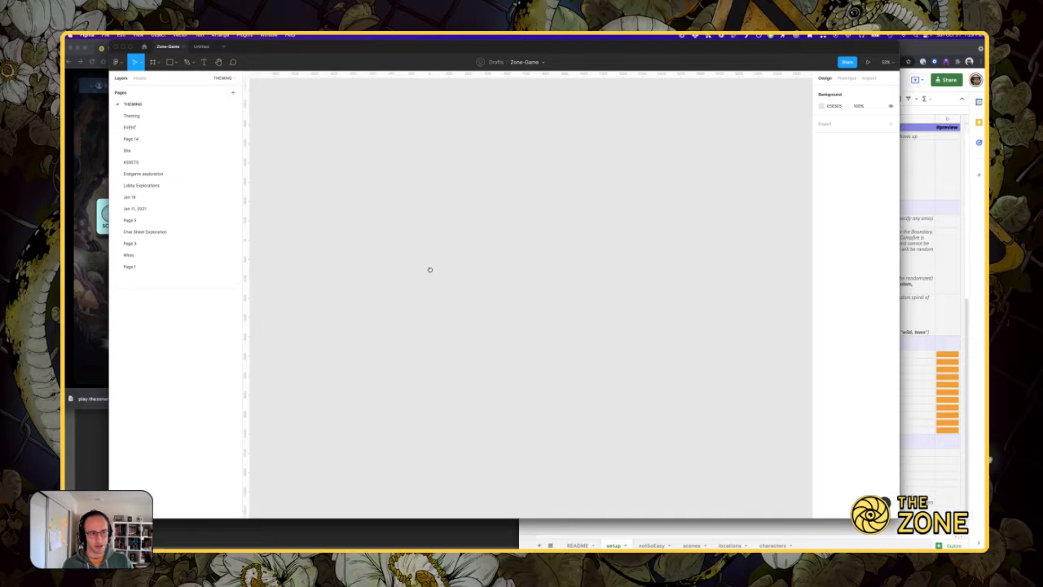
{"action": "left_click", "coordinate": [167, 115]}
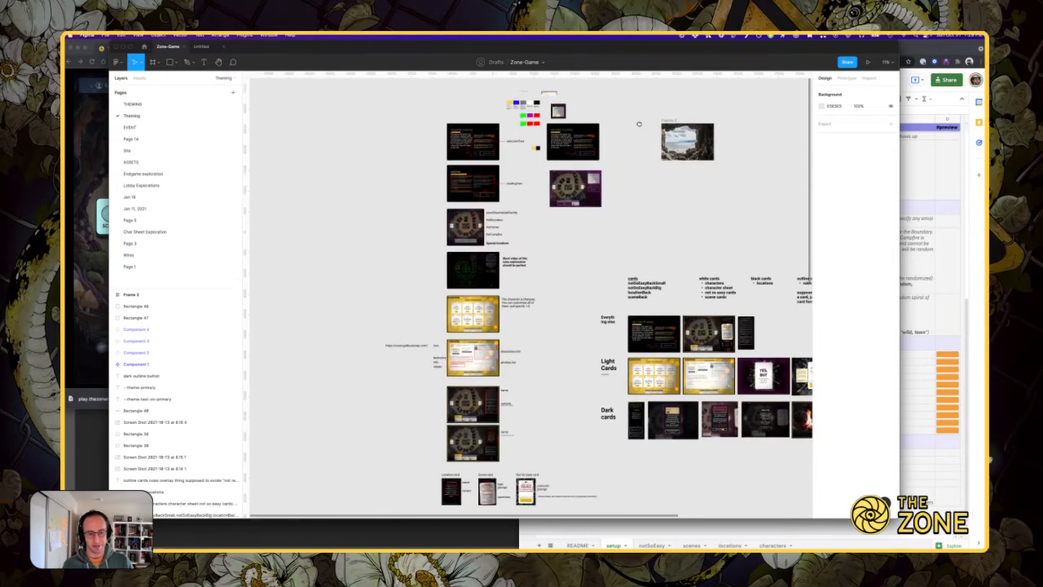
{"action": "scroll", "coordinate": [638, 124], "scroll_direction": "down", "scroll_amount": 10}
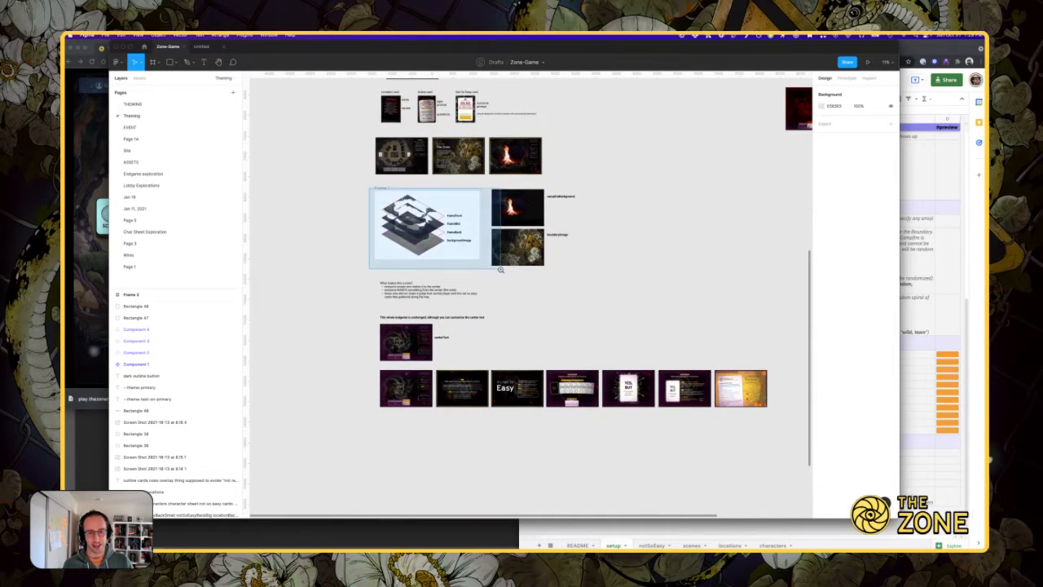
{"action": "left_click_drag", "start_coordinate": [500, 269], "coordinate": [500, 270]}
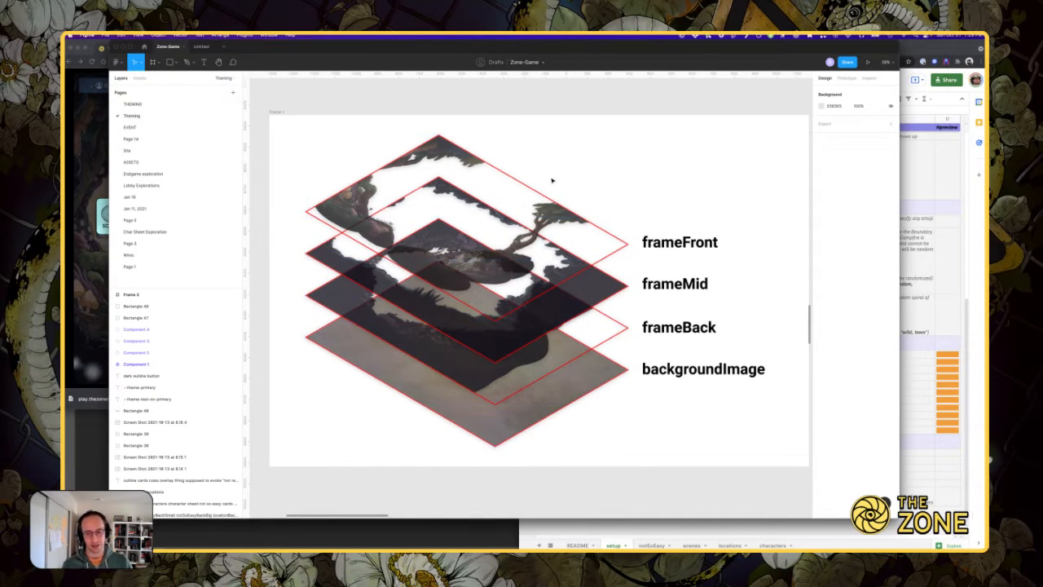
{"action": "left_click", "coordinate": [93, 177]}
- Set foregroundMidImage and foregroundBackImage to none in the Base Content setup sheet
{"action": "left_click", "coordinate": [617, 532]}
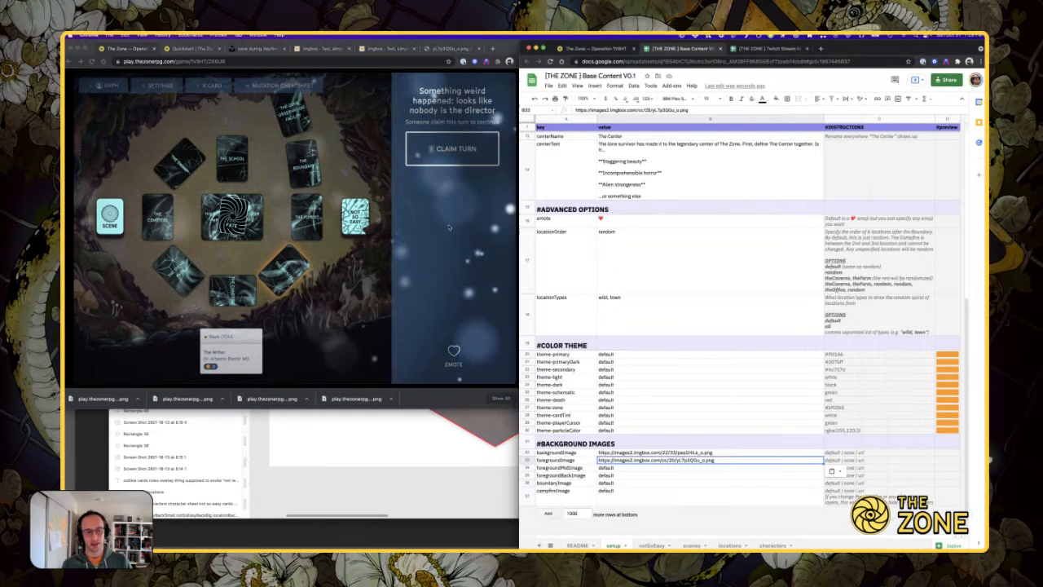
{"action": "left_click", "coordinate": [620, 476]}
{"action": "left_click", "coordinate": [643, 469]}
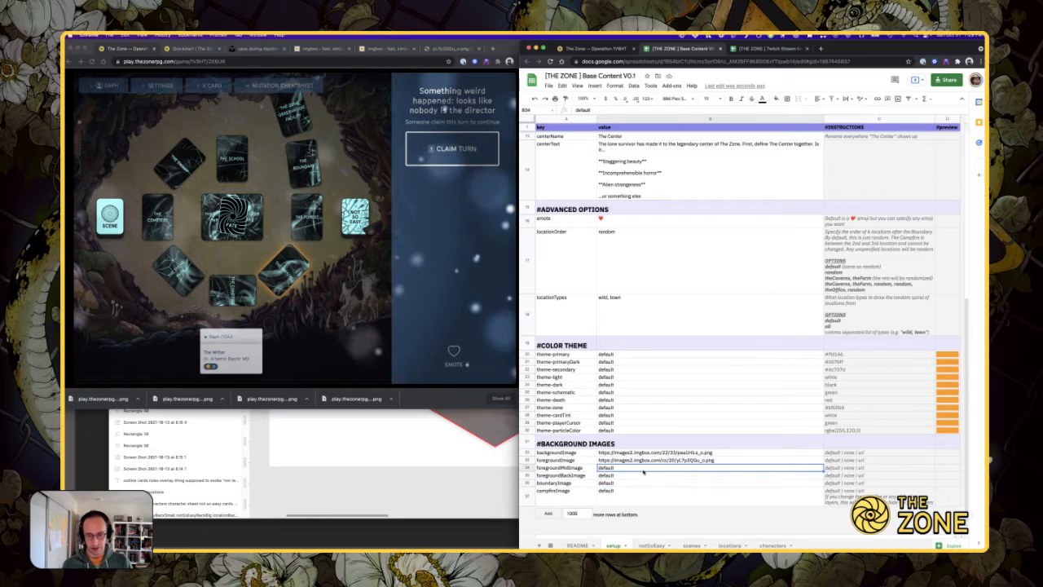
{"action": "type", "text": "none"}
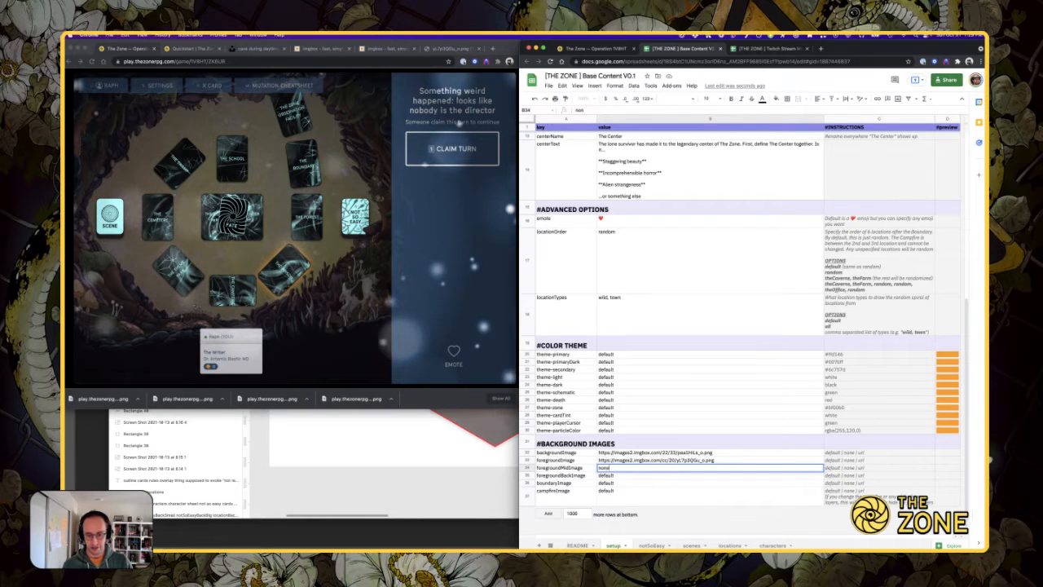
{"action": "key", "text": "Return"}
{"action": "type", "text": "none"}
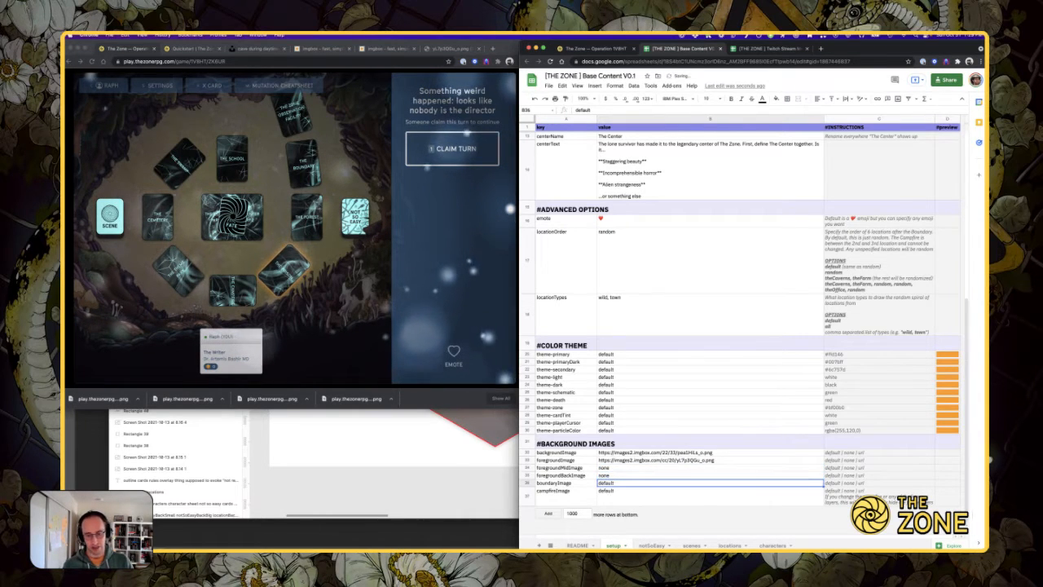
{"action": "key", "text": "Return"}
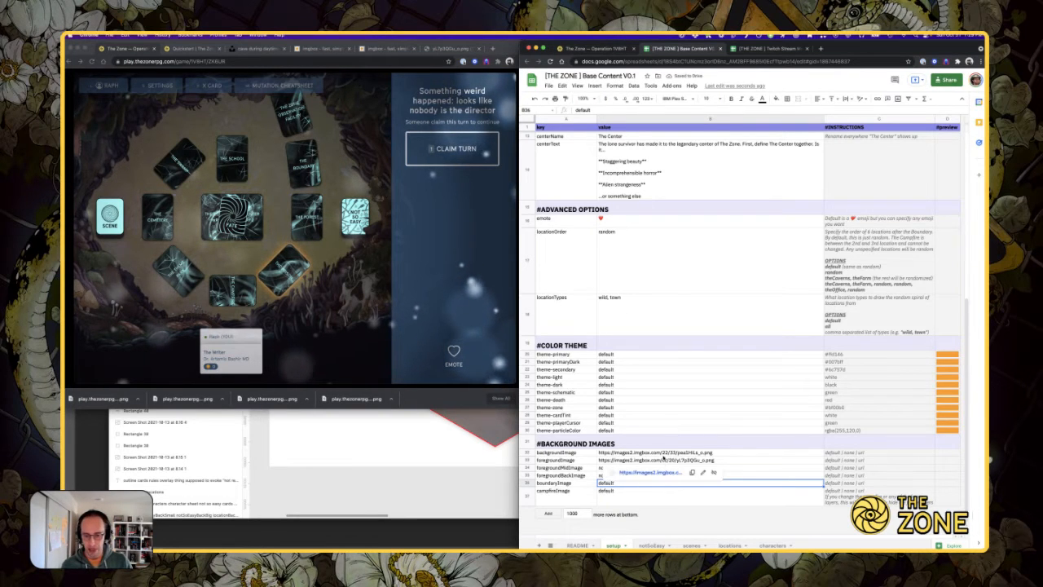
- Reload the mod on the game table, start the game with one player, and advance through the intro pages to the board
{"action": "left_click", "coordinate": [613, 49]}
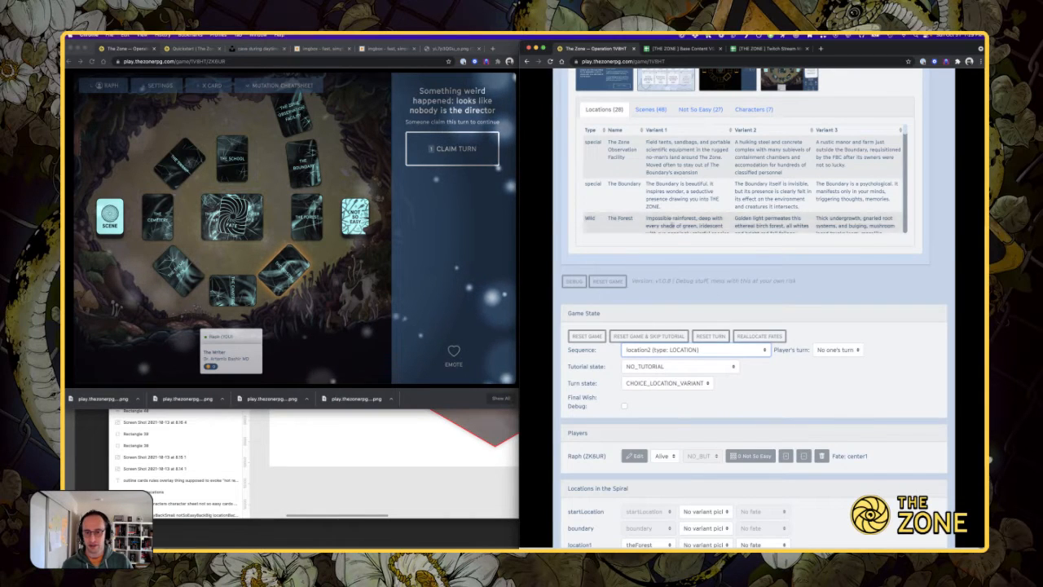
{"action": "scroll", "coordinate": [844, 359], "scroll_direction": "up", "scroll_amount": 5}
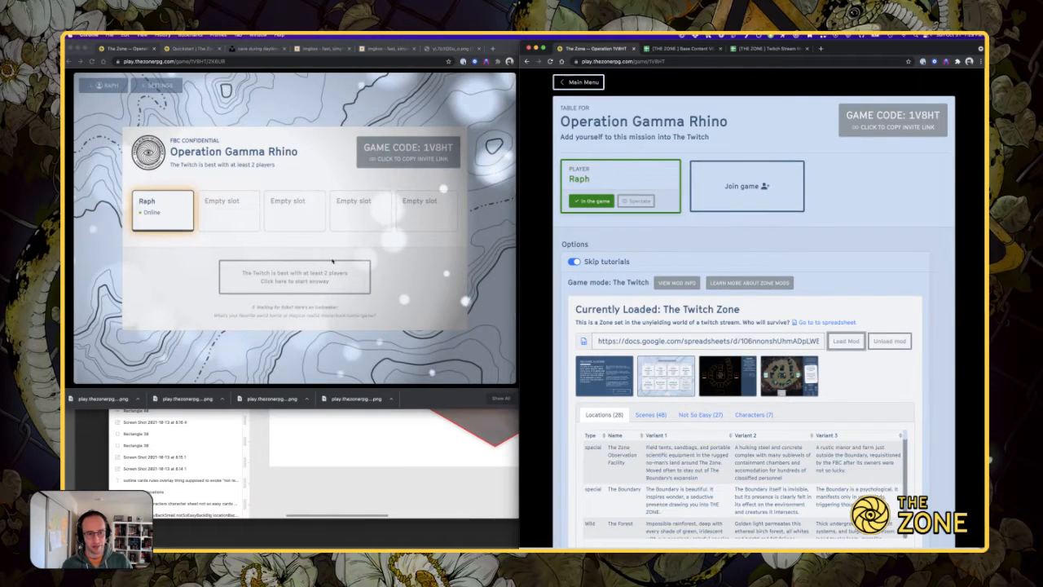
{"action": "left_click", "coordinate": [288, 280]}
{"action": "left_click", "coordinate": [414, 326]}
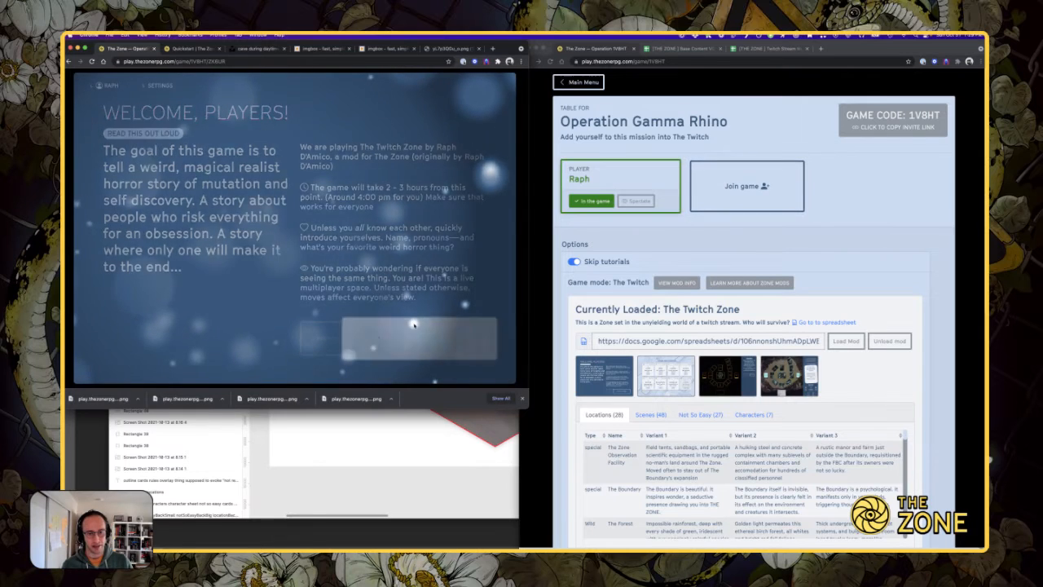
{"action": "left_click", "coordinate": [405, 328]}
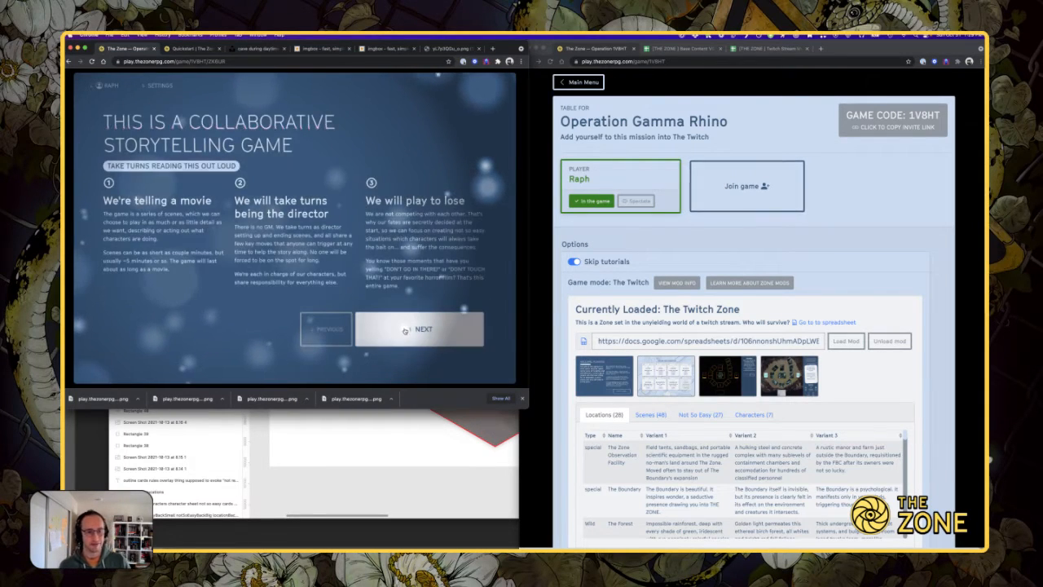
{"action": "left_click", "coordinate": [407, 328]}
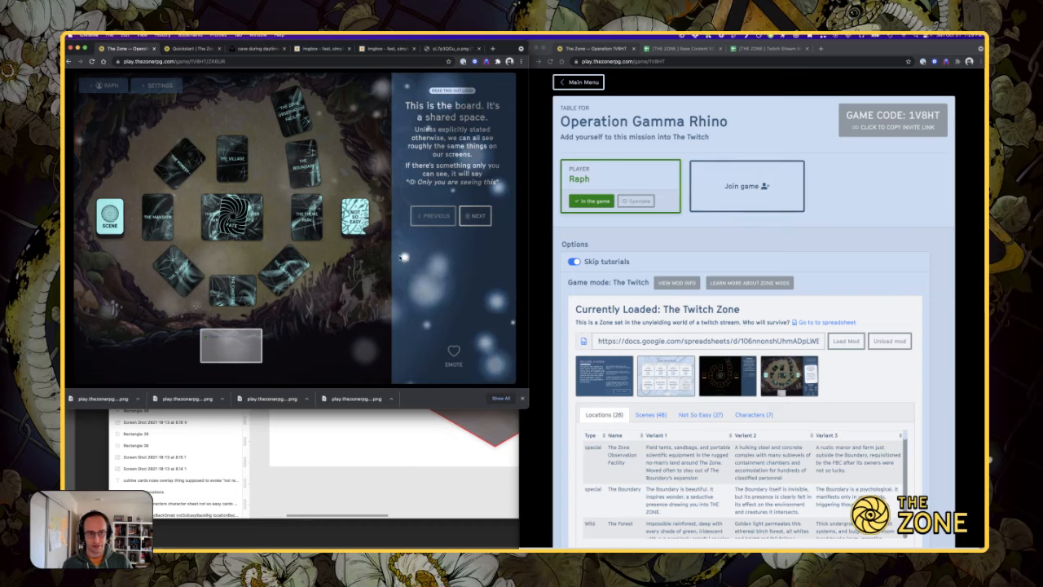
- Copy the backgroundImage and foregroundImage addresses from the Base Content setup sheet, and undo the background image edits made there
{"action": "left_click", "coordinate": [745, 244]}
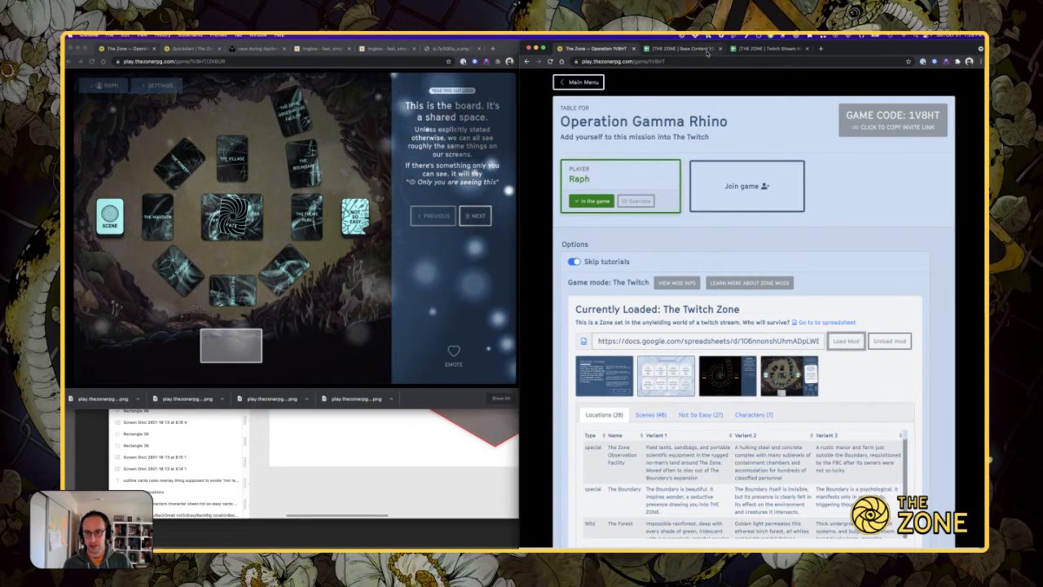
{"action": "left_click", "coordinate": [709, 49]}
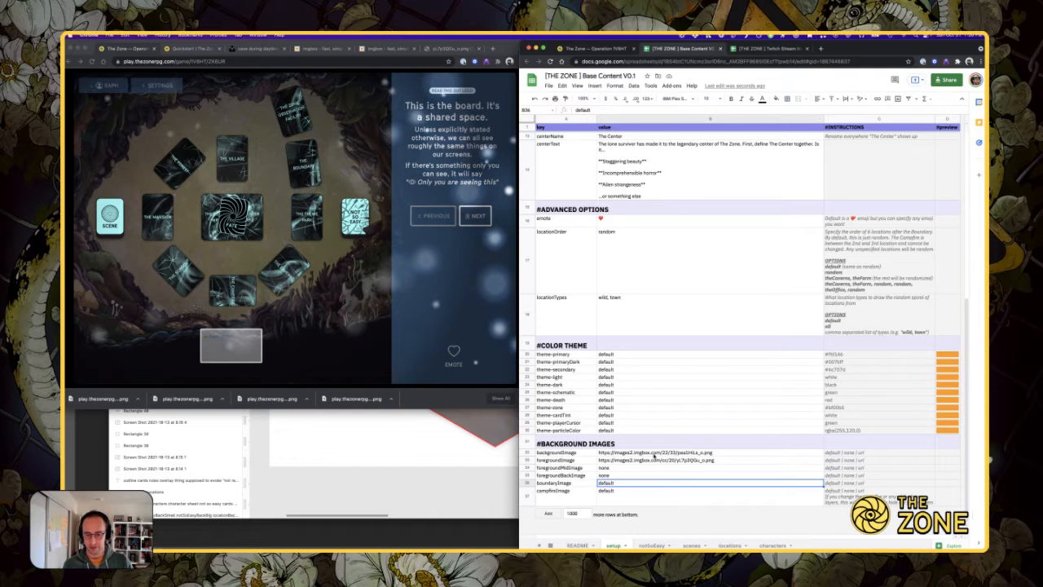
{"action": "left_click_drag", "start_coordinate": [655, 453], "coordinate": [658, 461]}
{"action": "key", "text": "super+c"}
{"action": "key", "text": "super+z"}
{"action": "key", "text": "super+z"}
{"action": "key", "text": "super+z"}
{"action": "key", "text": "super+z"}
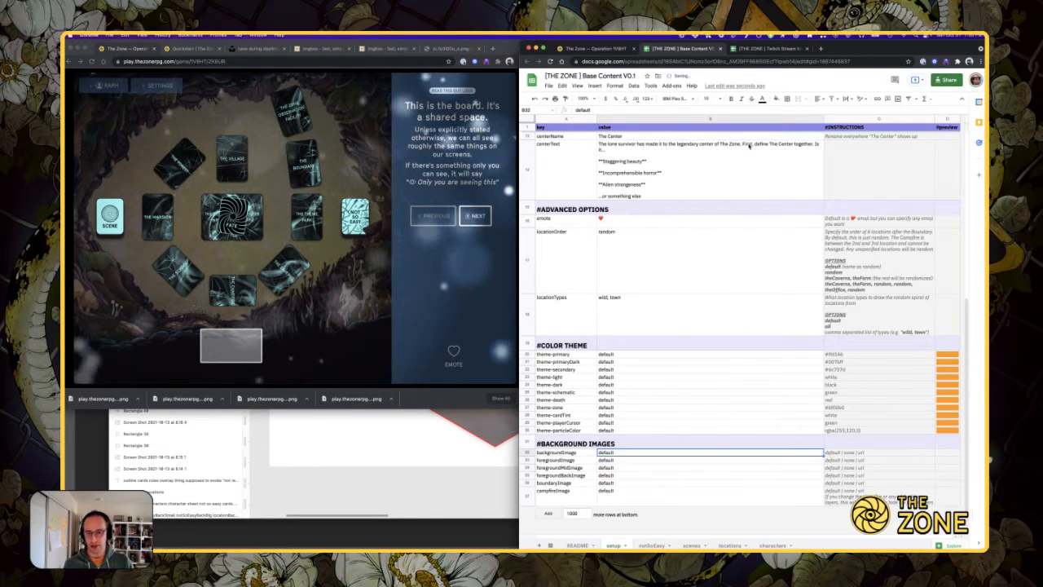
{"action": "scroll", "coordinate": [723, 376], "scroll_direction": "up", "scroll_amount": 5}
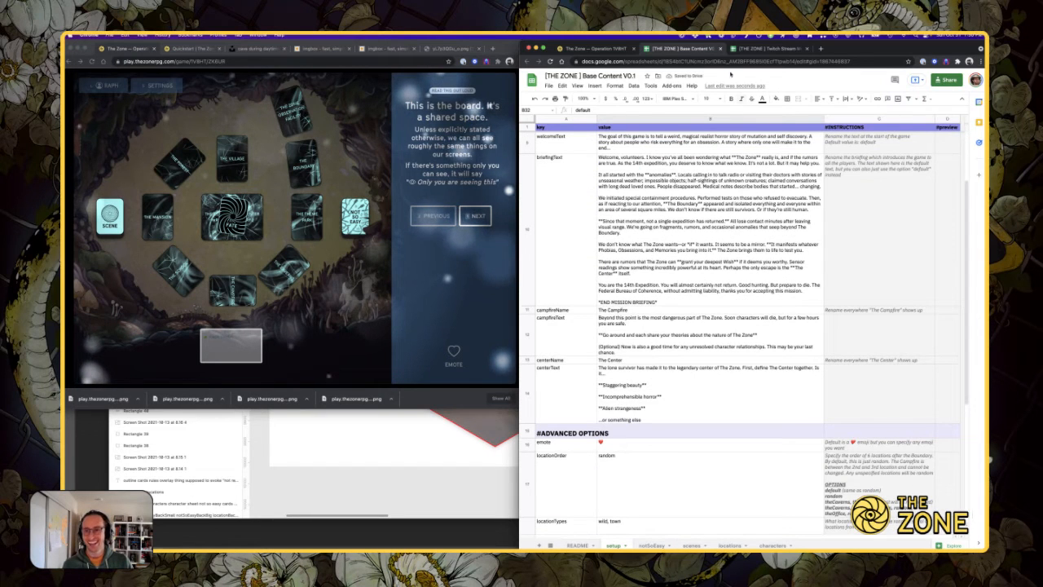
- Paste the two image addresses into backgroundImage and foregroundImage of the Twitch Stream Mod! setup sheet, and set foregroundMidImage and foregroundBackImage to none
{"action": "key", "text": "ctrl+Tab"}
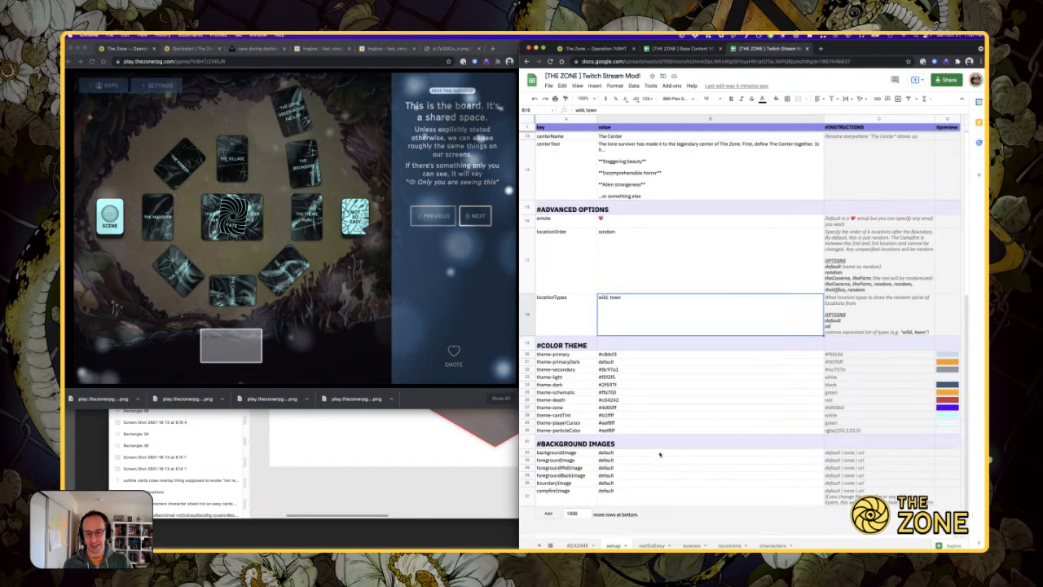
{"action": "key", "text": "ctrl+v"}
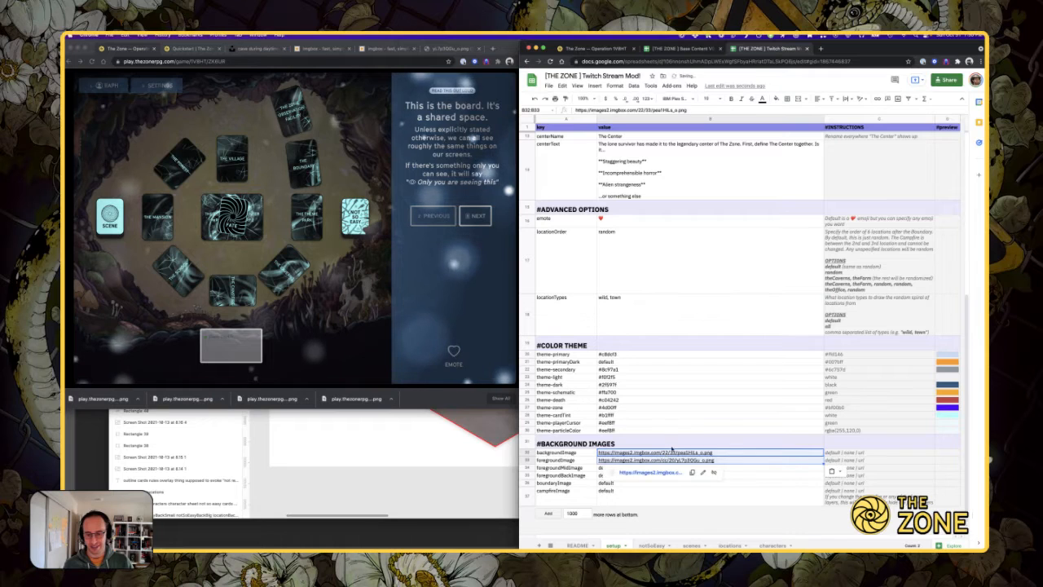
{"action": "left_click", "coordinate": [639, 471]}
{"action": "type", "text": "none"}
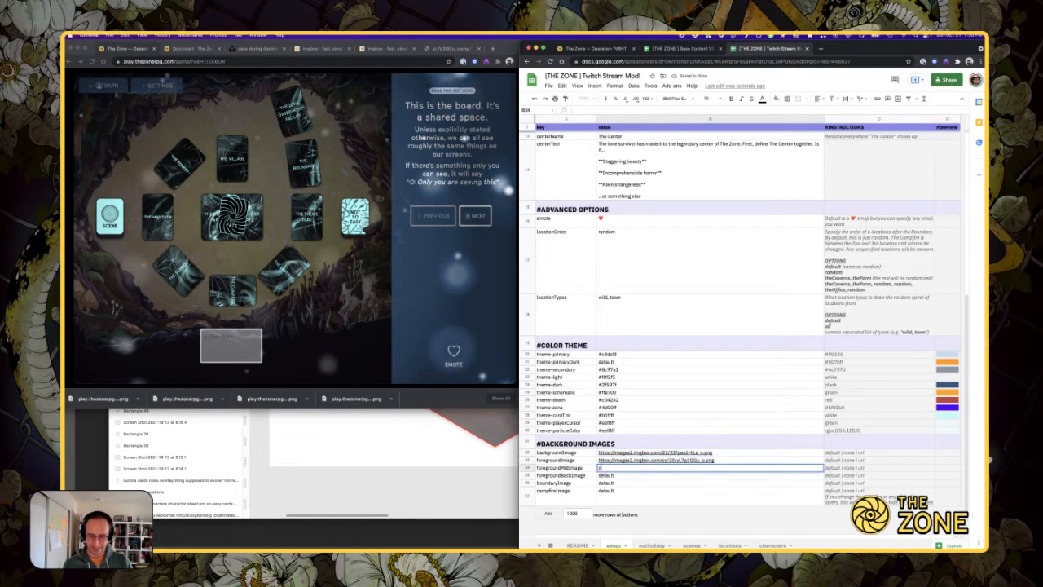
{"action": "key", "text": "Return"}
{"action": "type", "text": "none"}
{"action": "key", "text": "Return"}
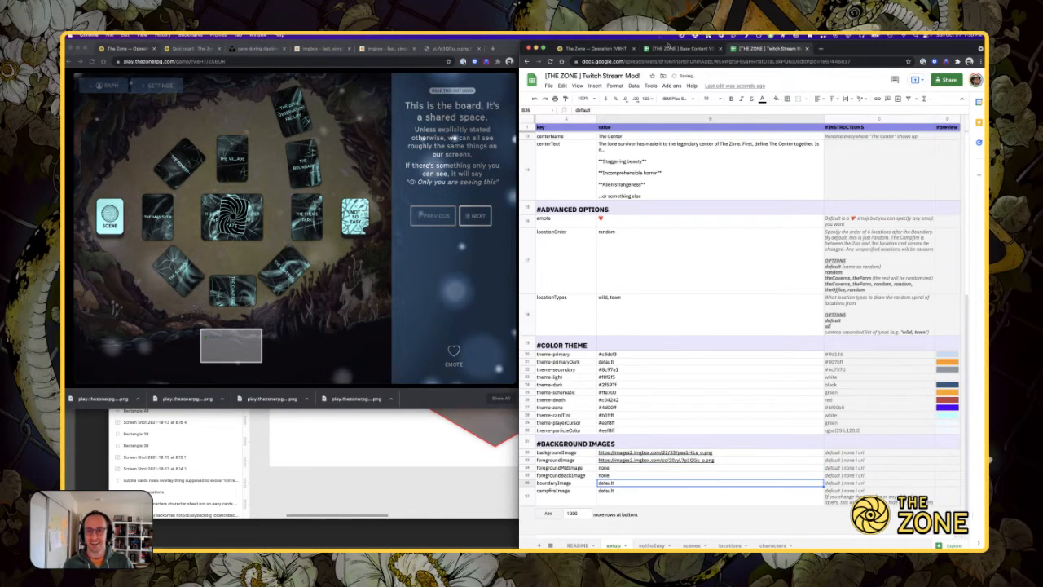
- Close the Base Content spreadsheet and reload the Twitch mod on the Operation Gamma Rhino game table
{"action": "left_click", "coordinate": [680, 50]}
{"action": "key", "text": "super+w"}
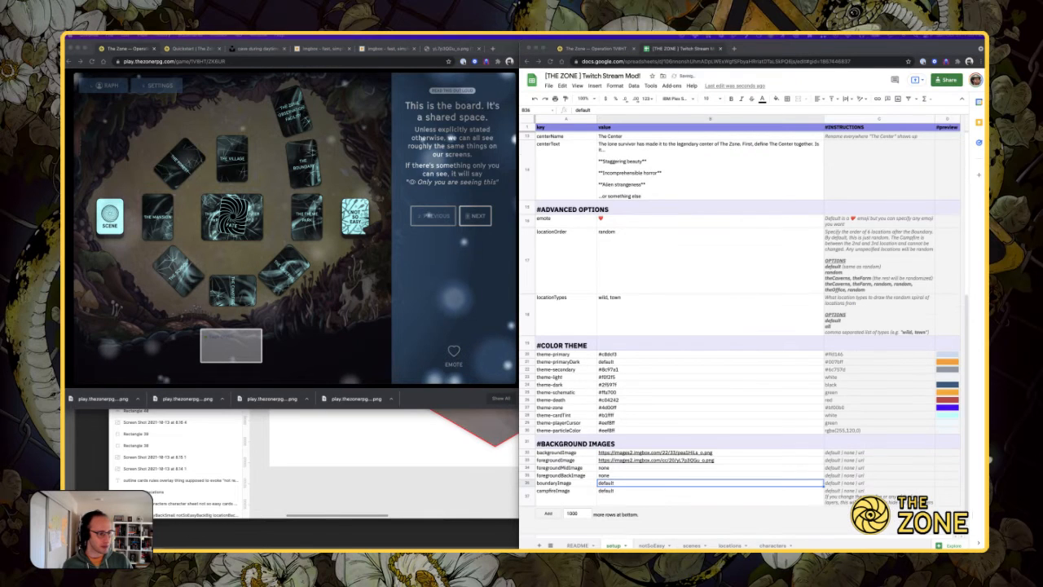
{"action": "left_click", "coordinate": [682, 281]}
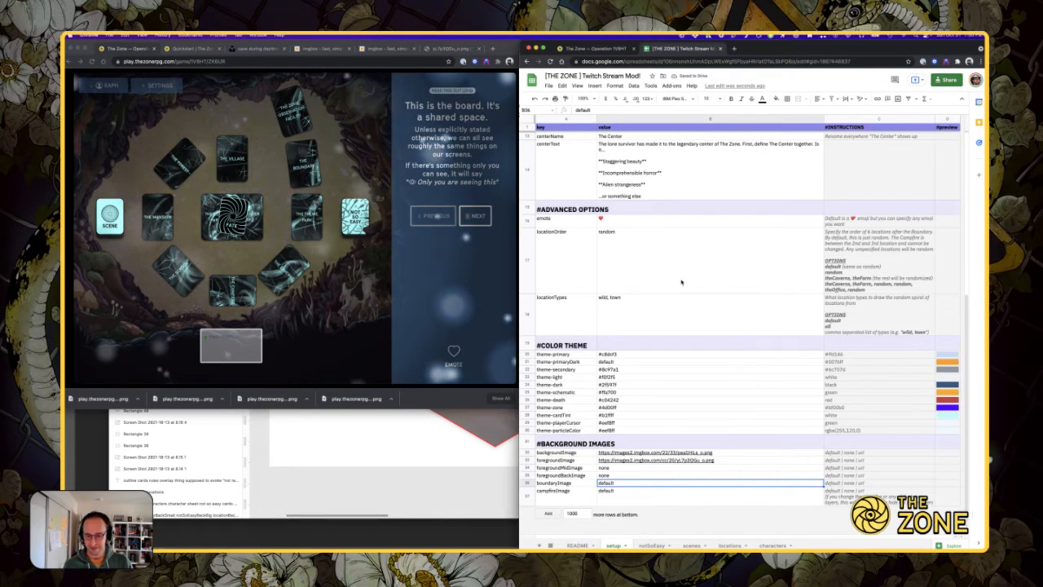
{"action": "key", "text": "super+grave"}
{"action": "left_click", "coordinate": [596, 49]}
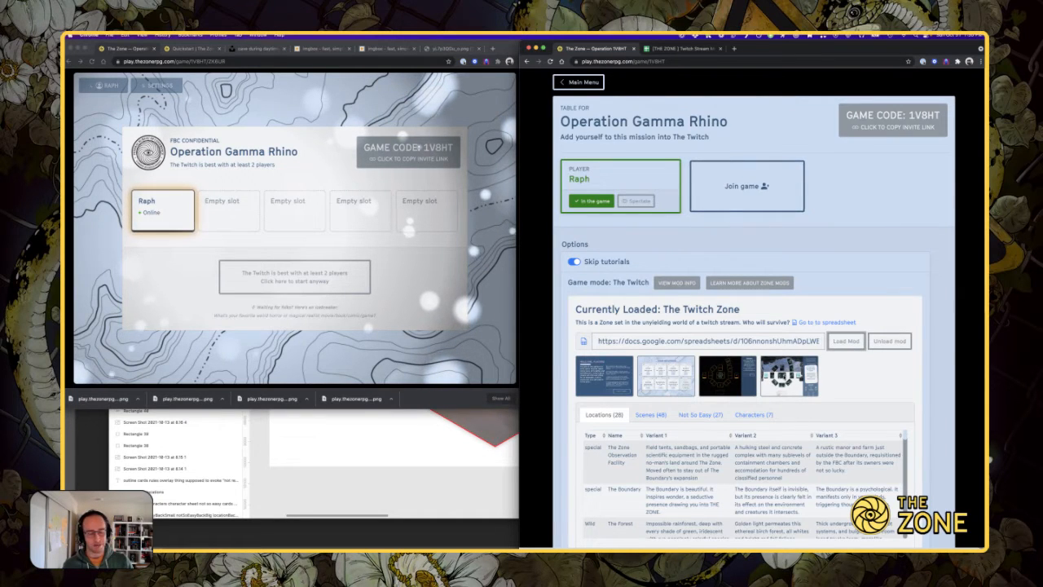
- Start the game with one player, advance past the welcome, briefing and storytelling pages to the board, and enlarge the browser window
{"action": "left_click", "coordinate": [300, 279]}
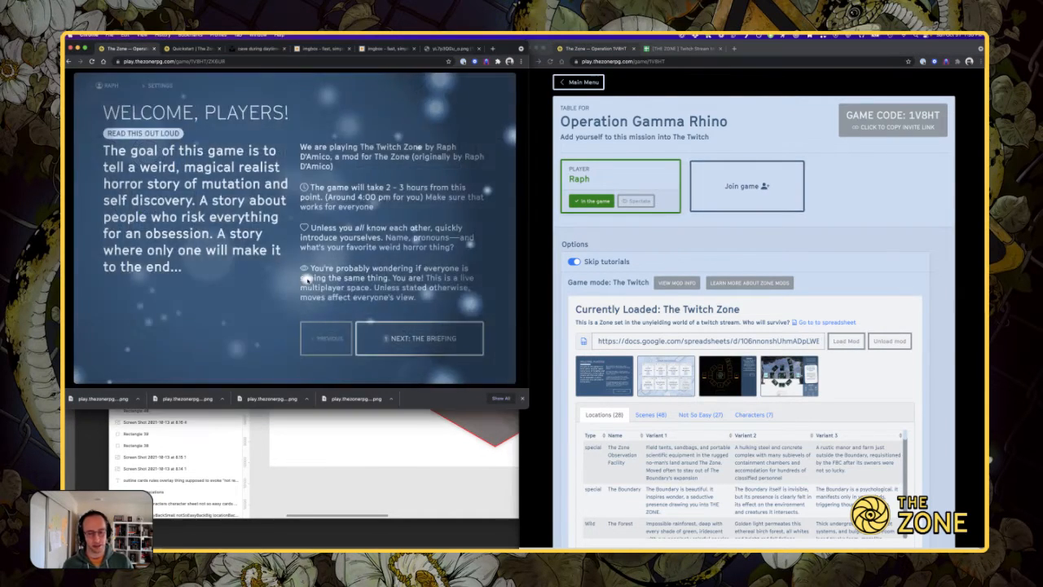
{"action": "left_click", "coordinate": [408, 346]}
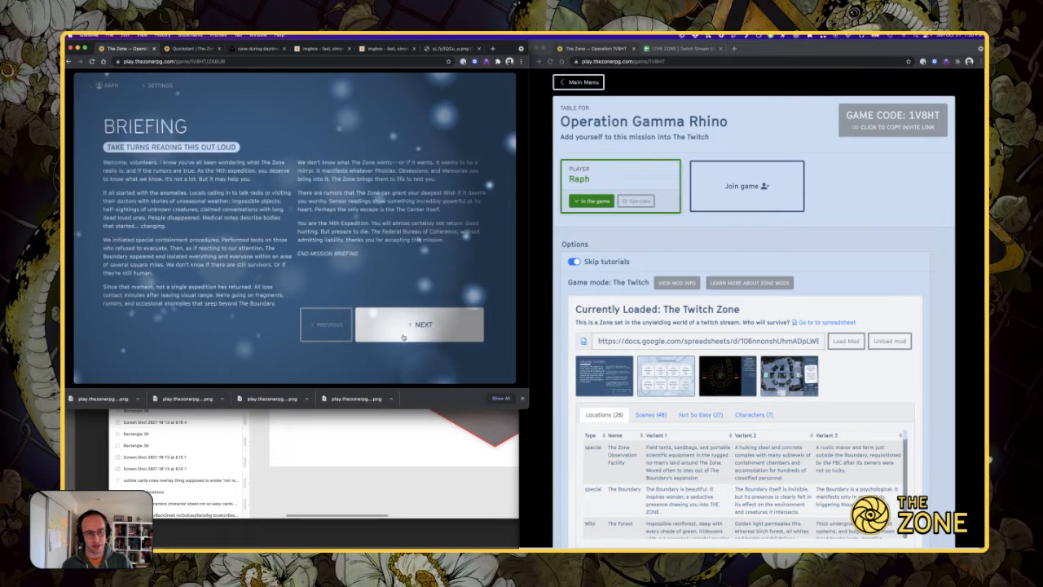
{"action": "left_click", "coordinate": [402, 335]}
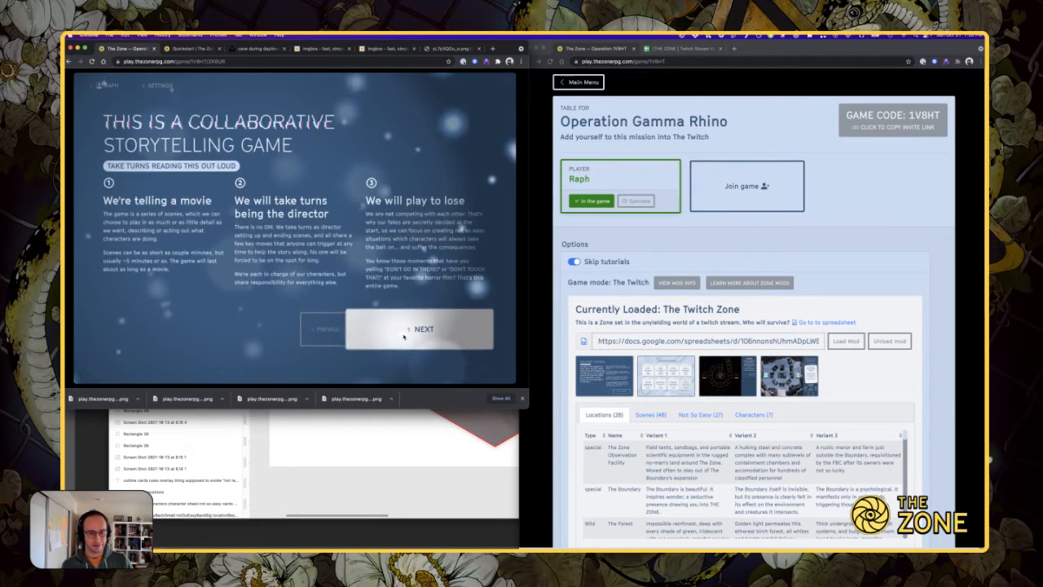
{"action": "left_click", "coordinate": [402, 334]}
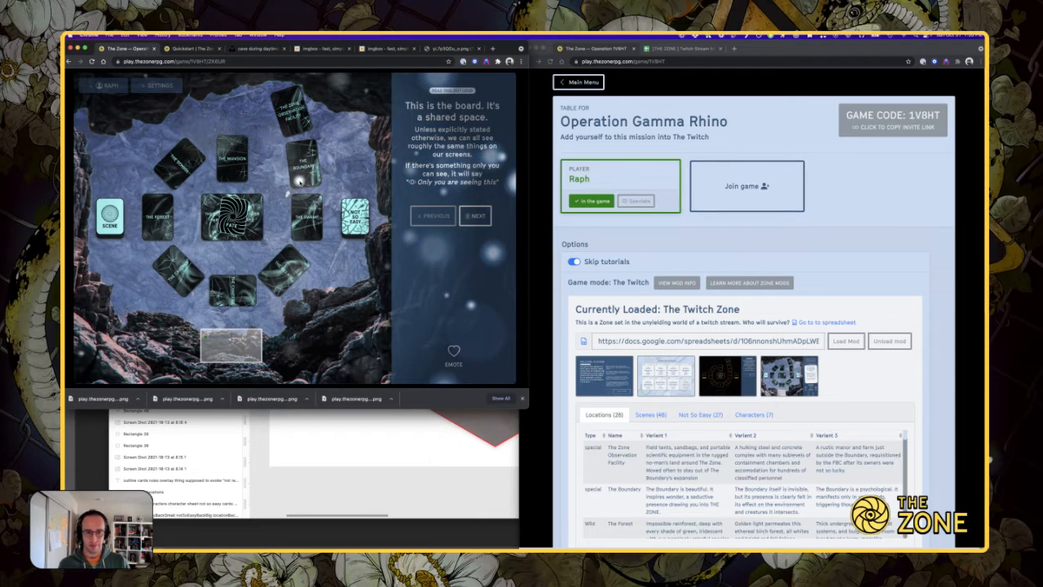
{"action": "left_click", "coordinate": [523, 398]}
{"action": "left_click_drag", "start_coordinate": [528, 409], "coordinate": [638, 551]}
- Inspect the board's front frame layer in the developer tools, look through its inherited theme color variables, and close the inspector
{"action": "right_click", "coordinate": [385, 244]}
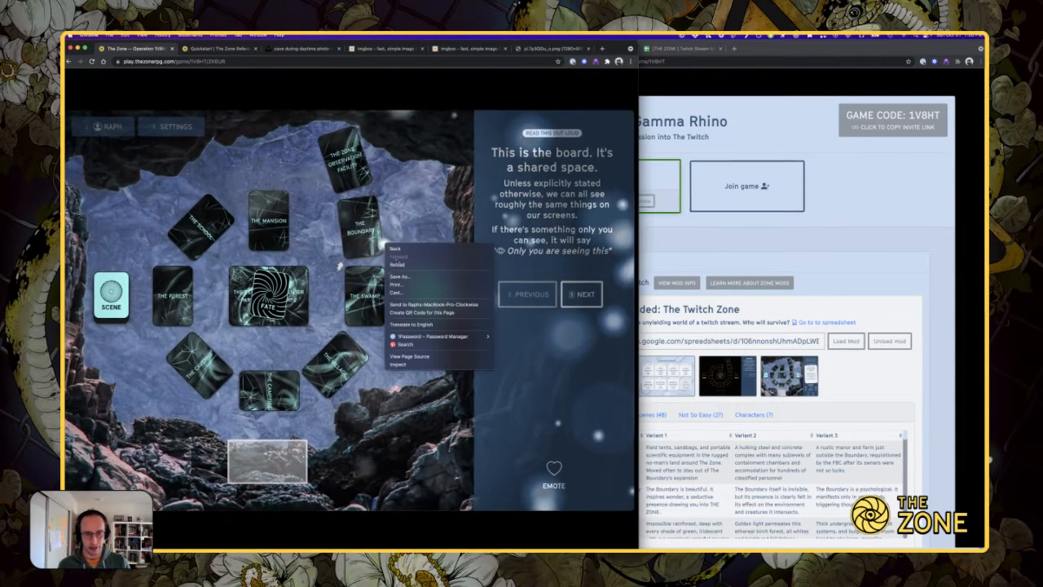
{"action": "left_click", "coordinate": [399, 365]}
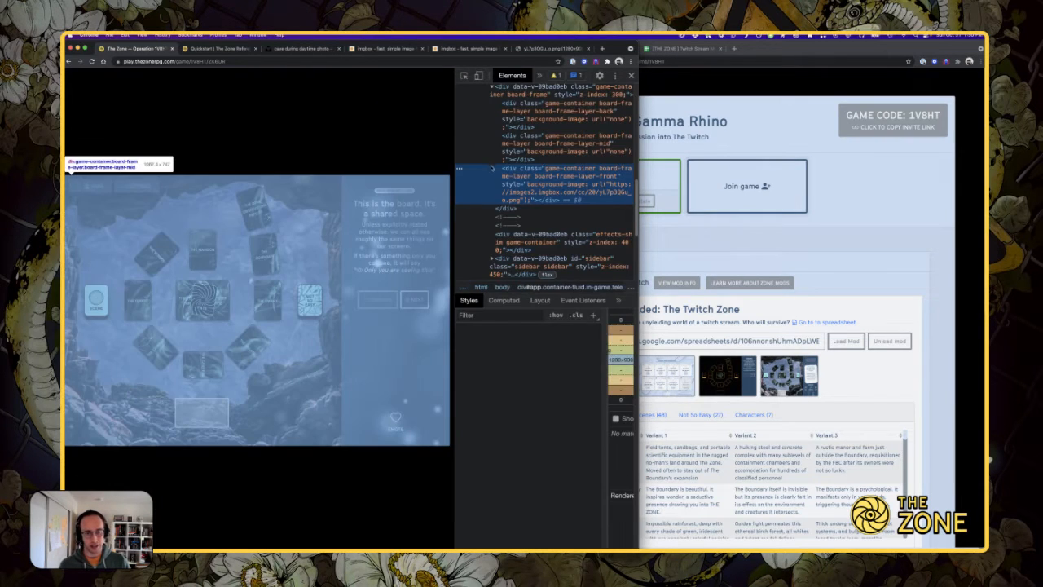
{"action": "scroll", "coordinate": [531, 413], "scroll_direction": "down", "scroll_amount": 10}
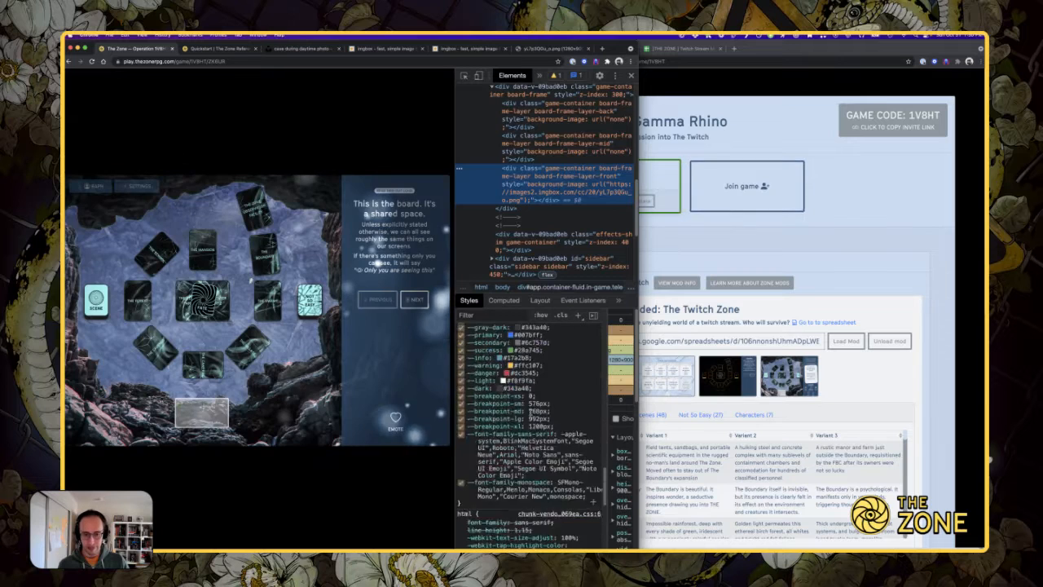
{"action": "scroll", "coordinate": [560, 404], "scroll_direction": "up", "scroll_amount": 10}
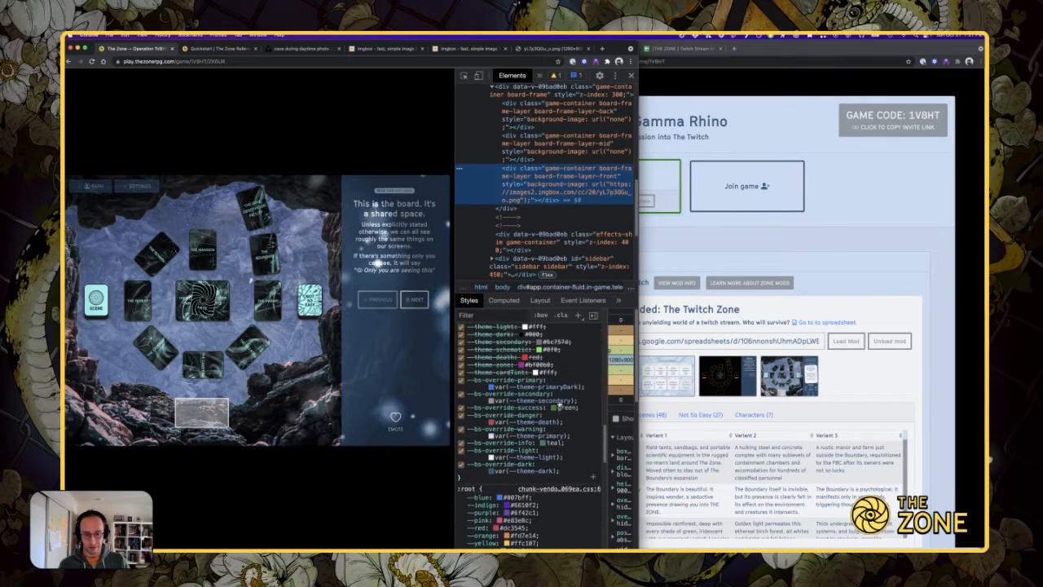
{"action": "scroll", "coordinate": [558, 369], "scroll_direction": "up", "scroll_amount": 1}
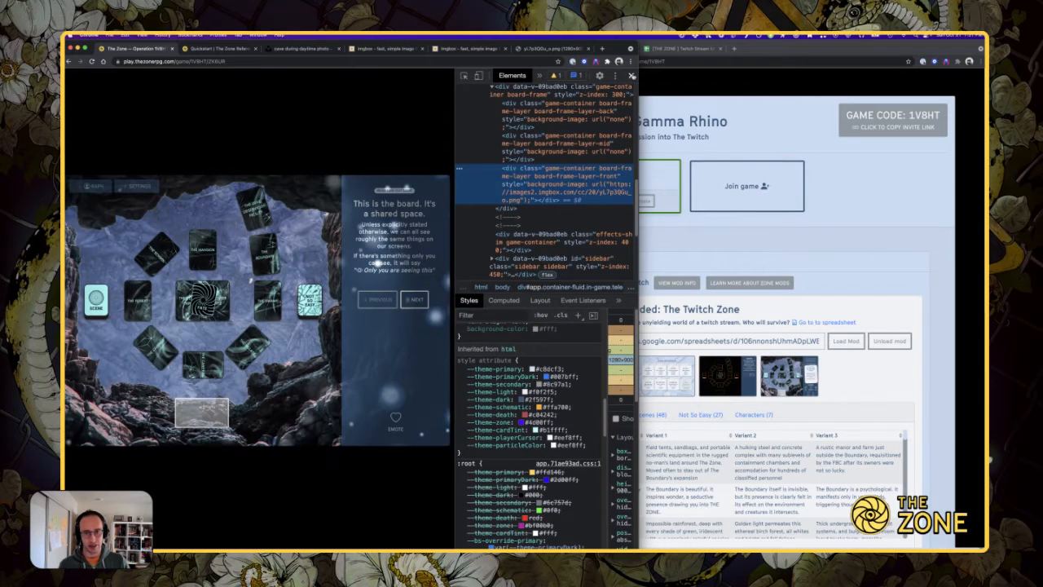
{"action": "left_click", "coordinate": [631, 75]}
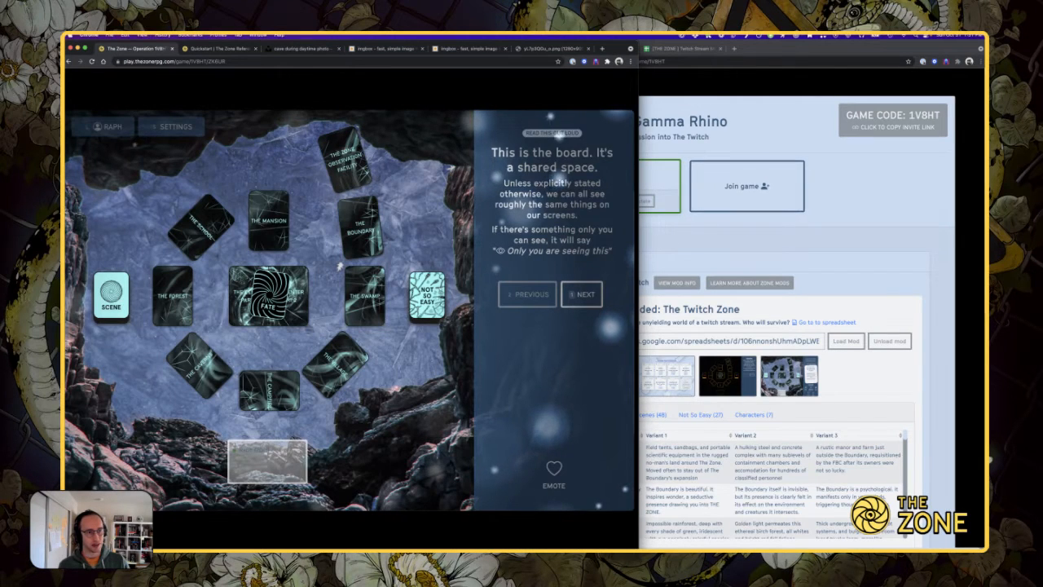
- Reopen the element inspector through the browser's Developer options and bring up the theme color variables inherited from html
{"action": "left_click", "coordinate": [143, 35]}
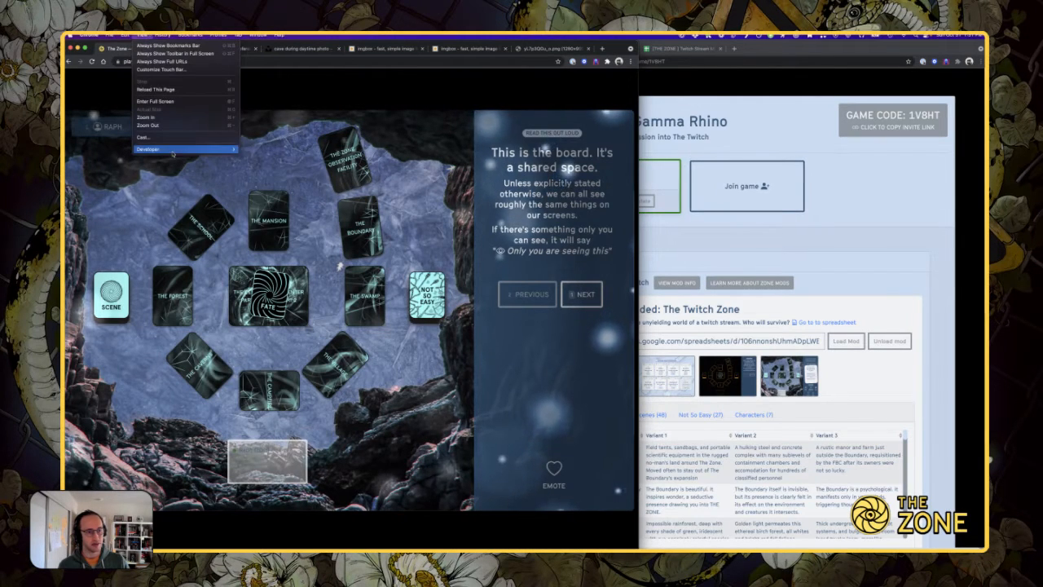
{"action": "mouse_move", "coordinate": [175, 150]}
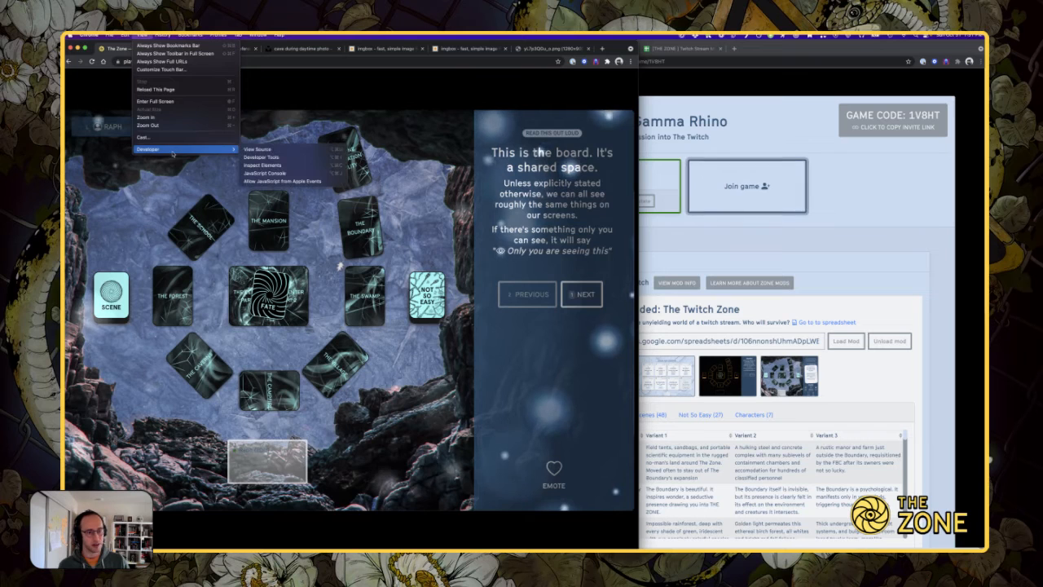
{"action": "left_click", "coordinate": [282, 165]}
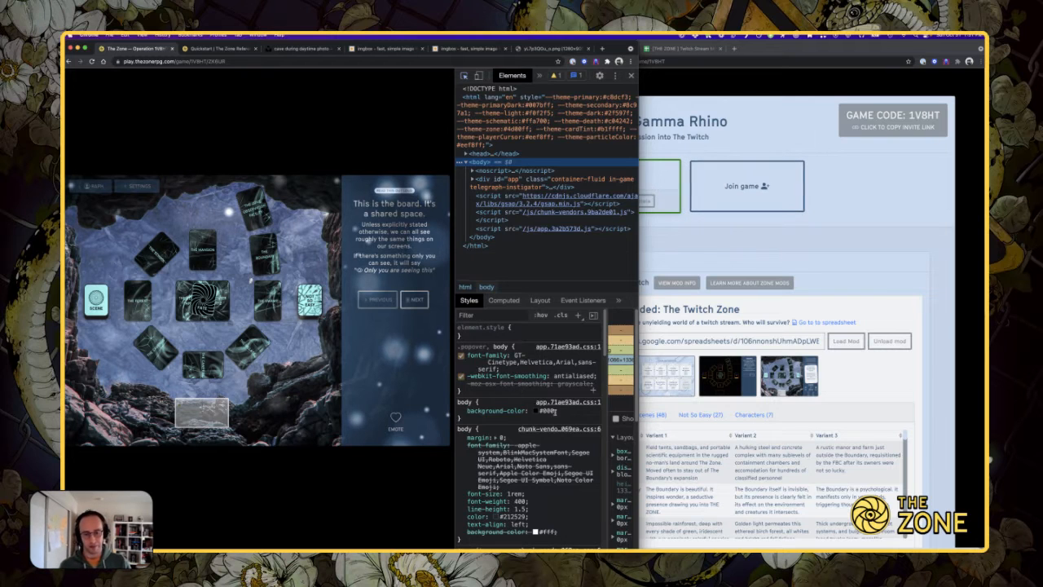
{"action": "scroll", "coordinate": [555, 413], "scroll_direction": "down", "scroll_amount": 3}
{"action": "scroll", "coordinate": [556, 416], "scroll_direction": "down", "scroll_amount": 4}
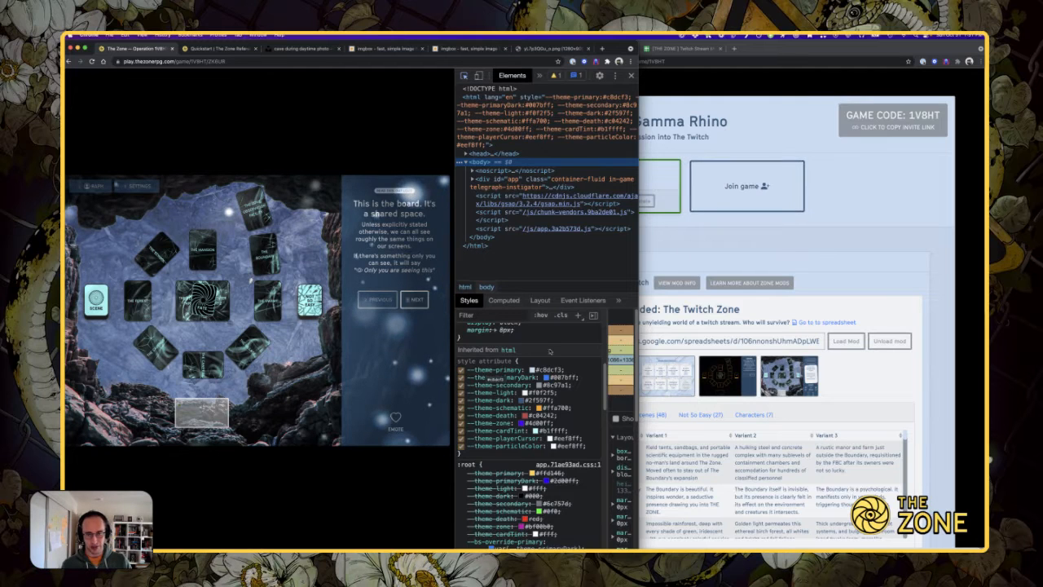
- Switch to the Google Sheets mod spreadsheet and select the COLOR THEME values from theme-primary to theme-particleColor
{"action": "left_click", "coordinate": [667, 46]}
{"action": "left_click", "coordinate": [668, 48]}
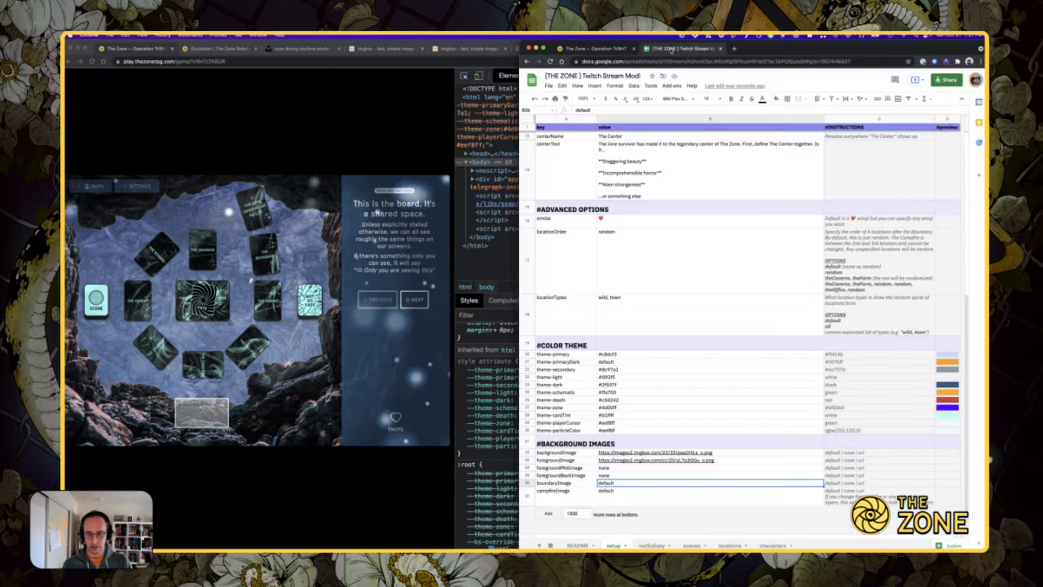
{"action": "left_click_drag", "start_coordinate": [629, 356], "coordinate": [587, 426]}
{"action": "left_click", "coordinate": [507, 379]}
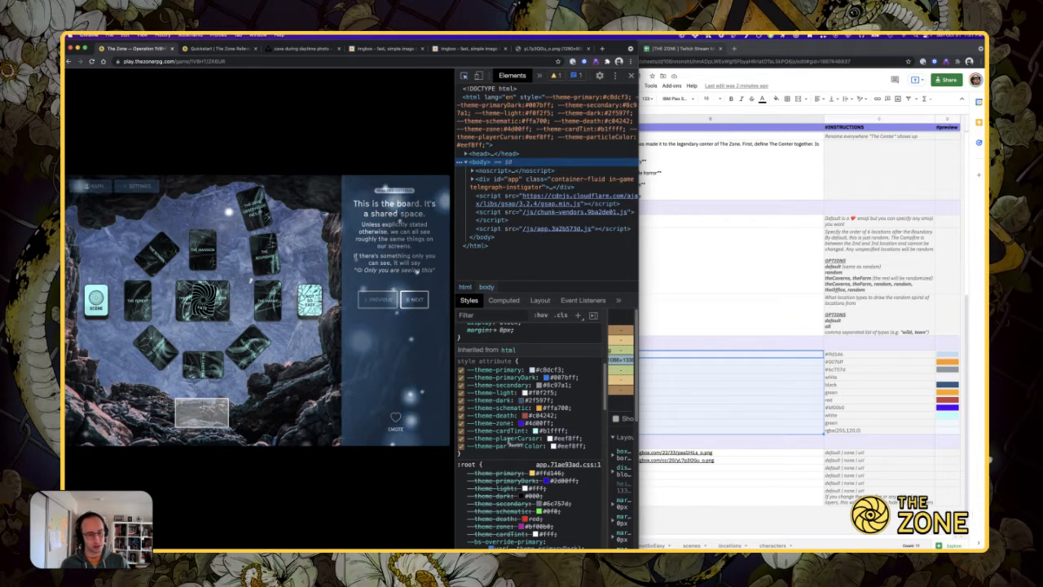
- Inspect the board's front frame layer in the game and find the theme variables it inherits from html
{"action": "key", "text": "super+shift+c"}
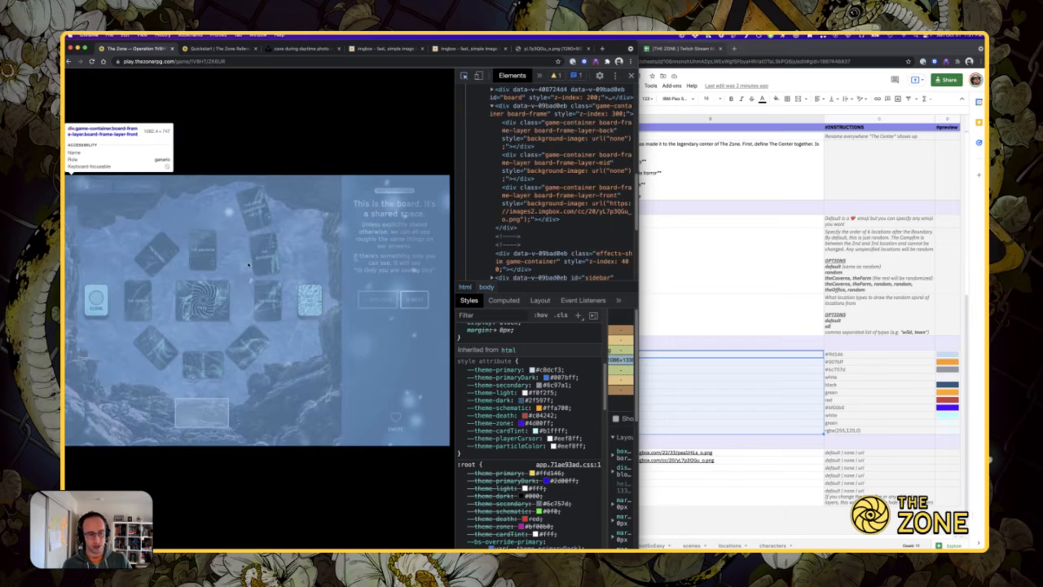
{"action": "left_click", "coordinate": [249, 265]}
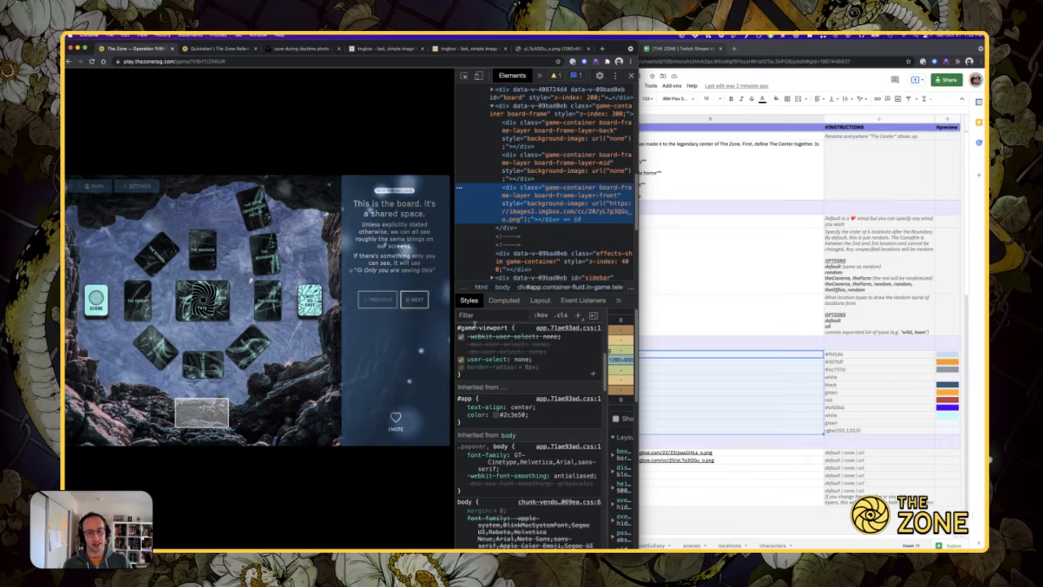
{"action": "scroll", "coordinate": [533, 402], "scroll_direction": "down", "scroll_amount": 10}
{"action": "scroll", "coordinate": [532, 402], "scroll_direction": "up", "scroll_amount": 5}
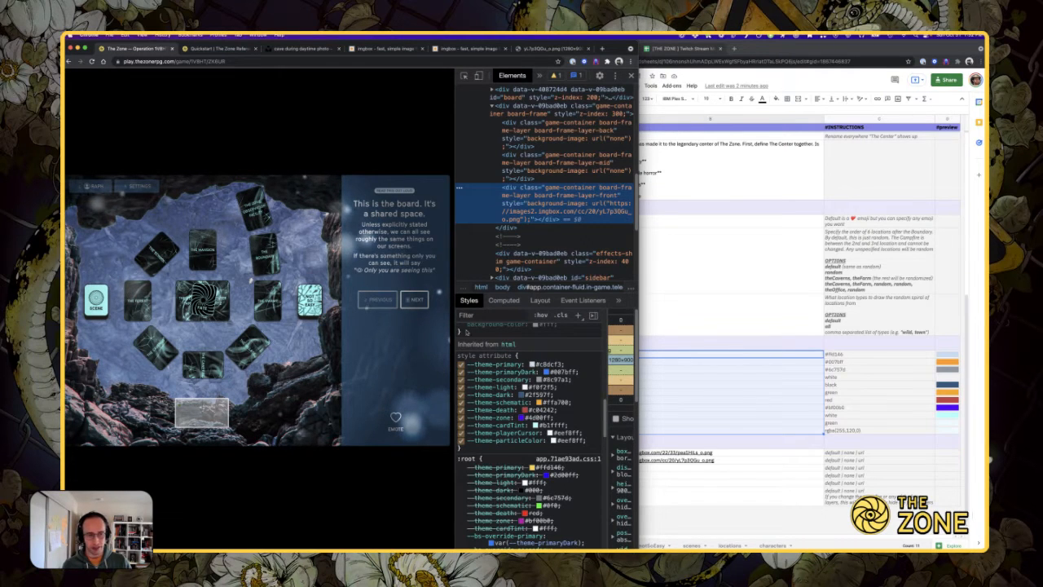
- Go back through the game's intro screens from the board to the Welcome, Players screen
{"action": "left_click", "coordinate": [364, 302]}
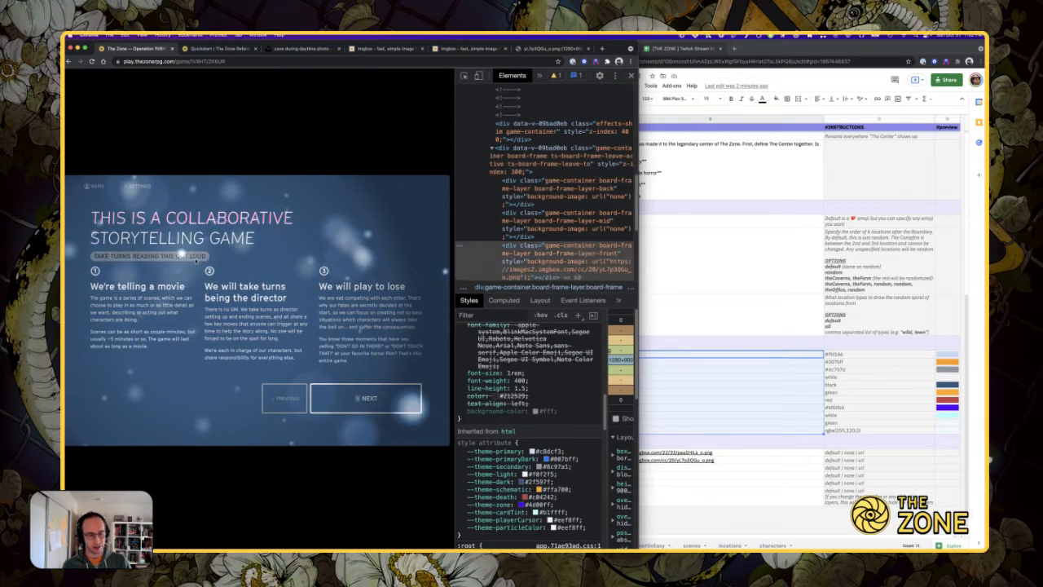
{"action": "left_click", "coordinate": [289, 402]}
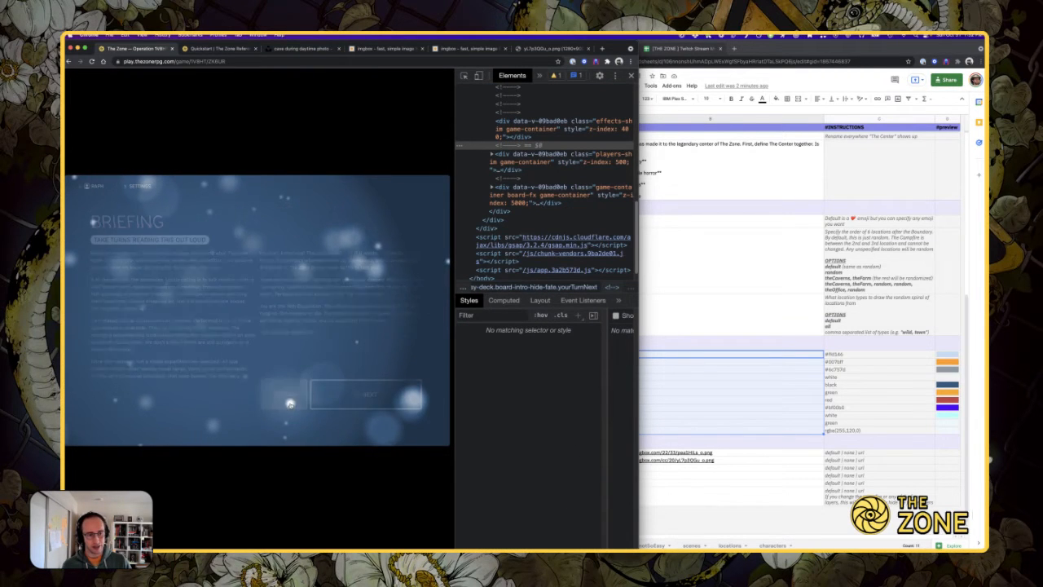
{"action": "left_click", "coordinate": [287, 399]}
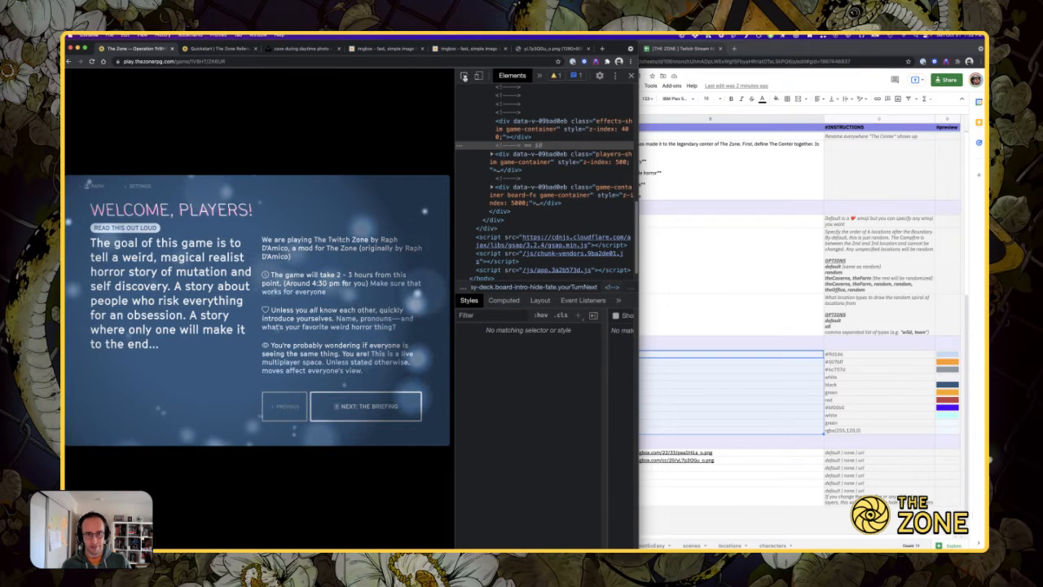
- Inspect the Welcome, Players overlay, then select the root html element to list its theme variables
{"action": "left_click", "coordinate": [464, 77]}
{"action": "left_click", "coordinate": [436, 364]}
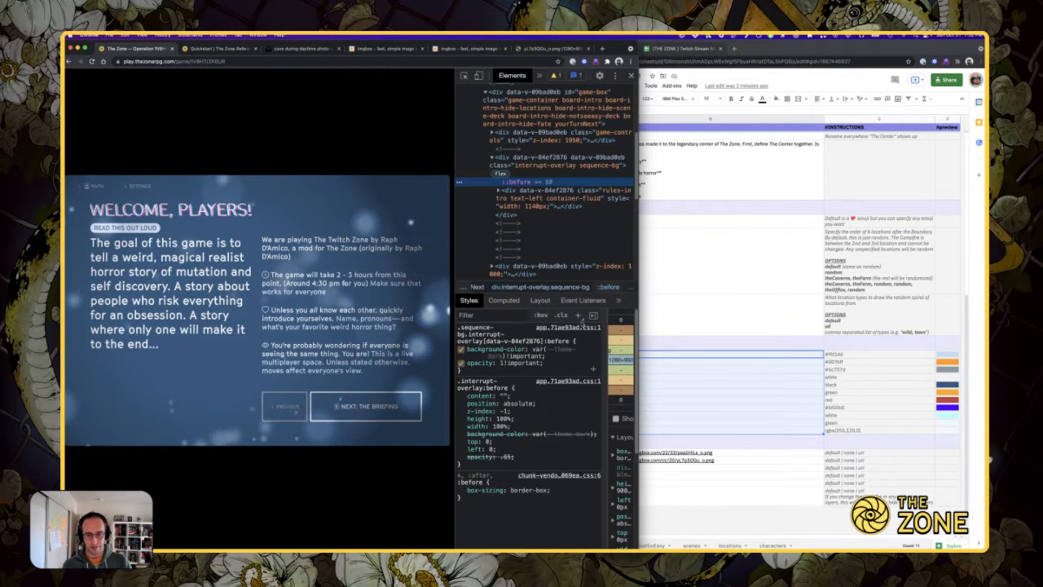
{"action": "left_click", "coordinate": [505, 301]}
{"action": "left_click", "coordinate": [469, 301]}
{"action": "scroll", "coordinate": [522, 147], "scroll_direction": "up", "scroll_amount": 5}
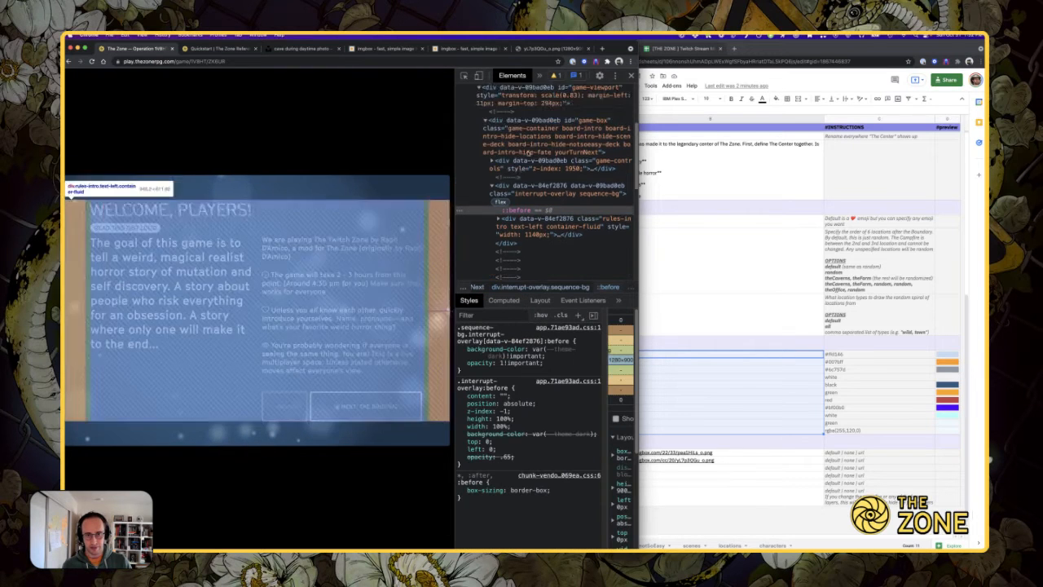
{"action": "left_click", "coordinate": [527, 97]}
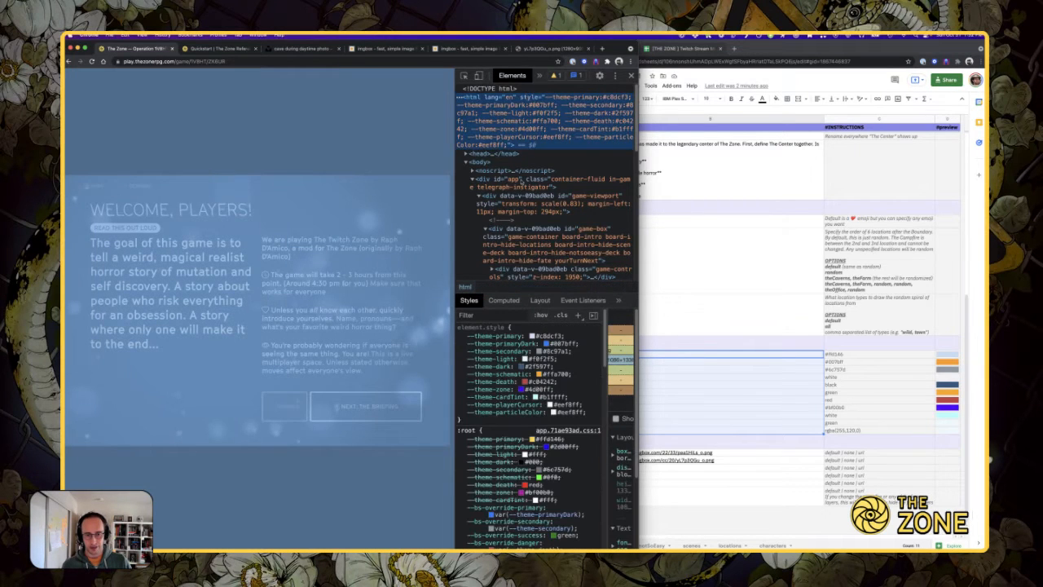
- Try changing the html element's --theme-primary variable to a vivid magenta, #ff00e4
{"action": "left_click", "coordinate": [531, 336]}
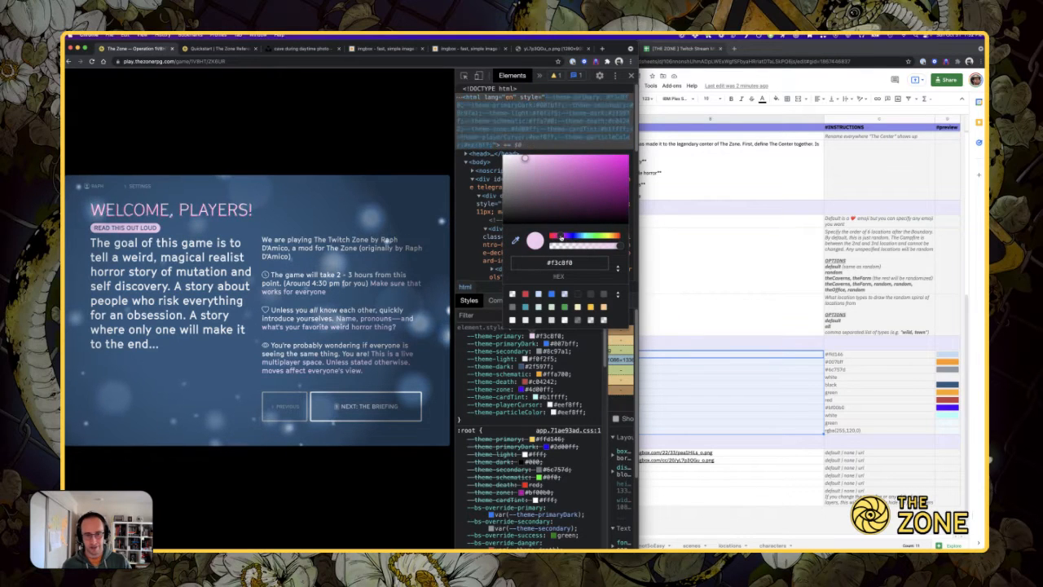
{"action": "left_click", "coordinate": [557, 237]}
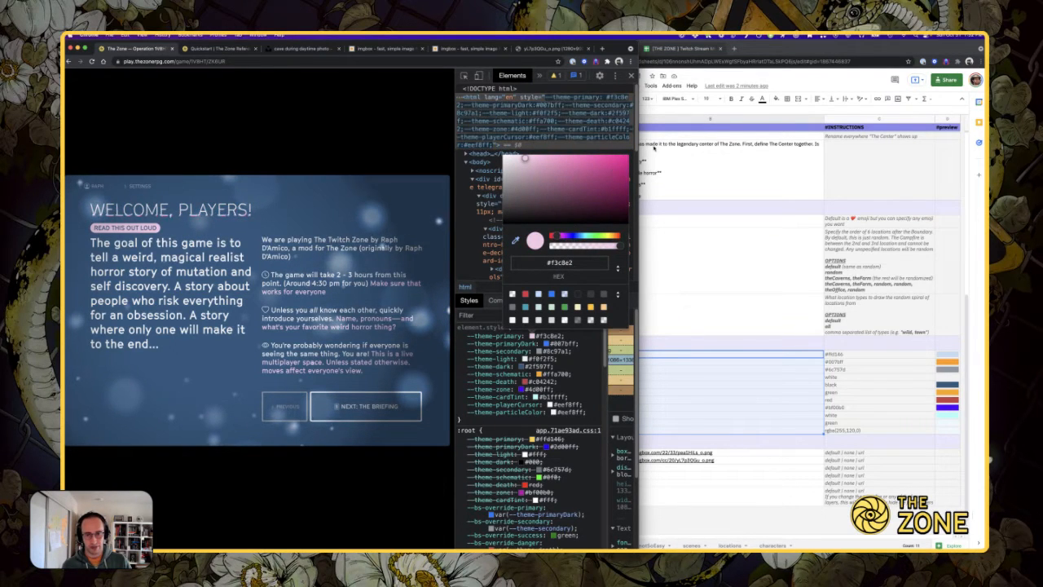
{"action": "left_click_drag", "start_coordinate": [616, 171], "coordinate": [630, 154]}
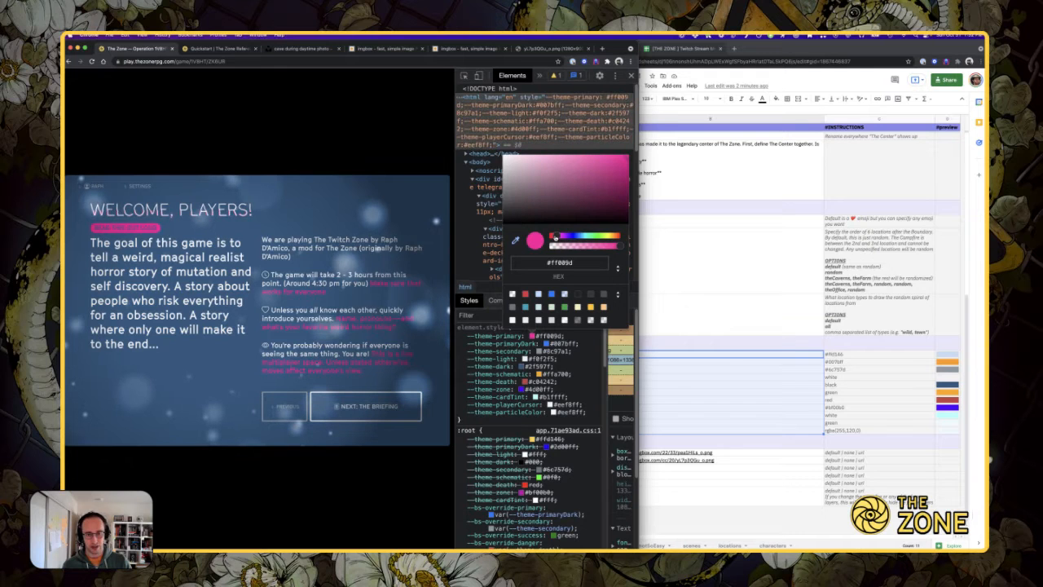
{"action": "left_click_drag", "start_coordinate": [558, 237], "coordinate": [560, 237]}
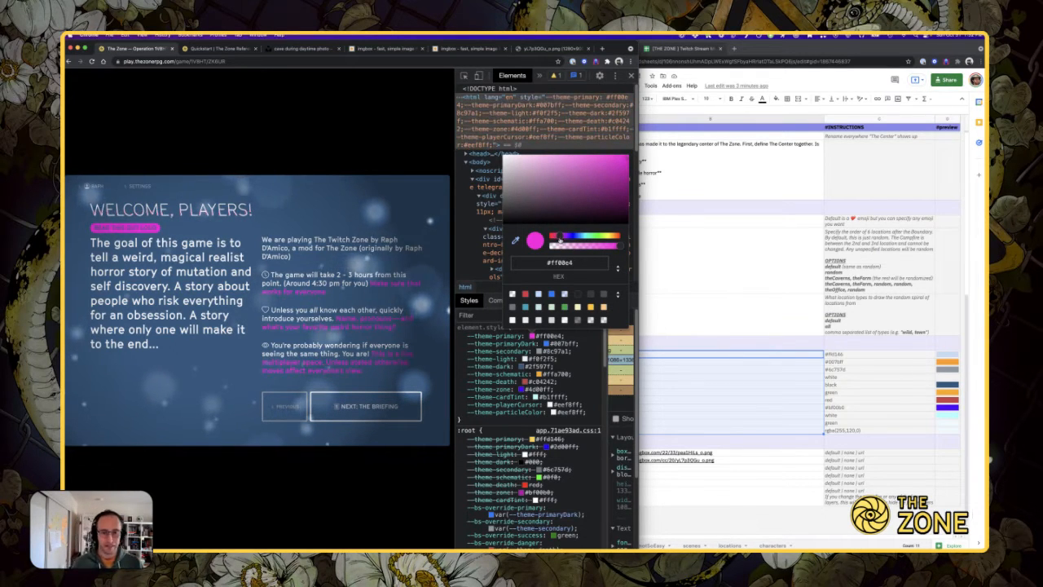
{"action": "key", "text": "Return"}
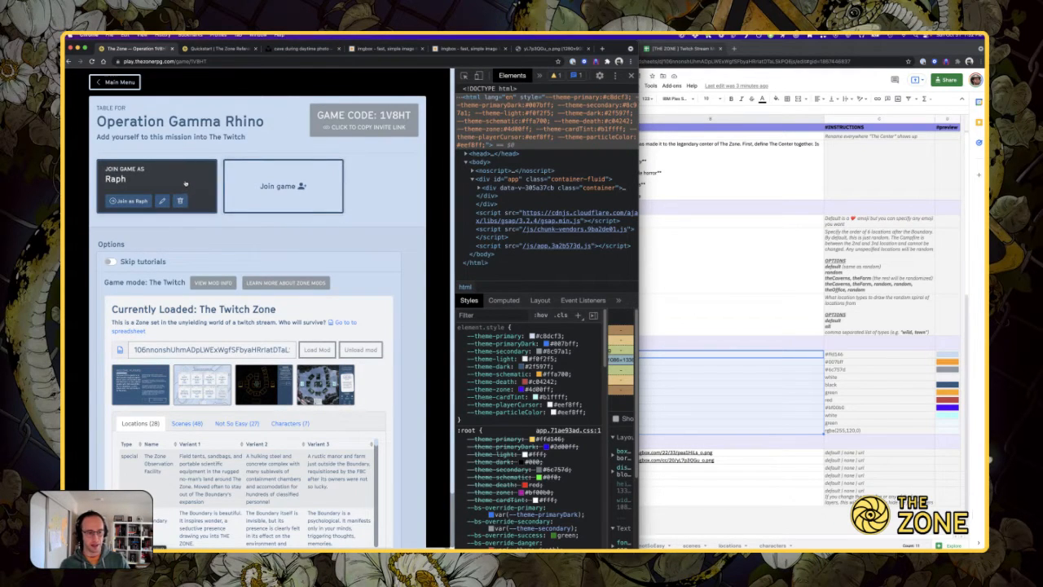
- Rejoin the game as the existing player and set the html element's --theme-primary variable to pink #ff34cd
{"action": "left_click", "coordinate": [185, 183]}
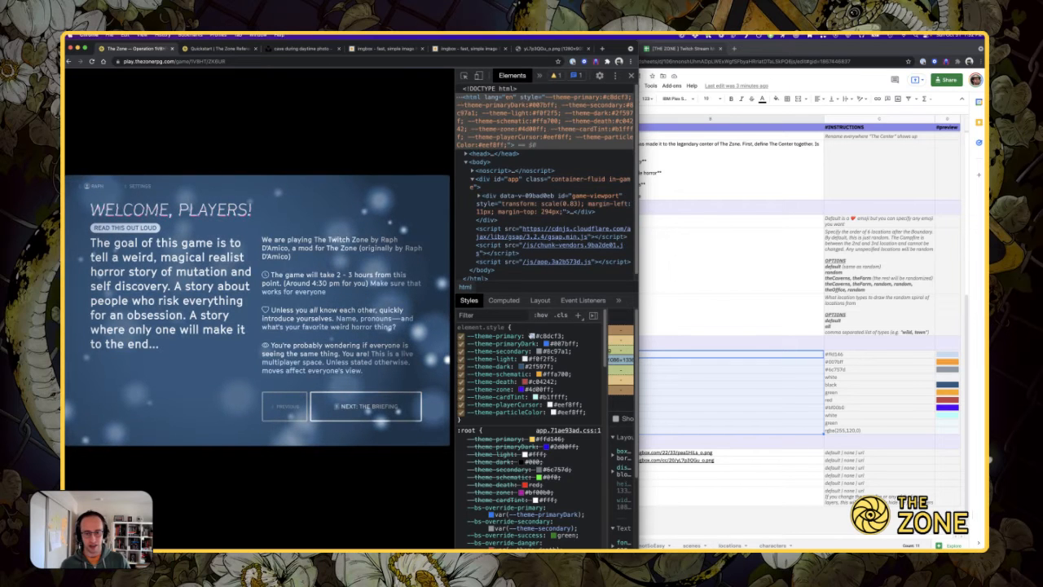
{"action": "left_click", "coordinate": [531, 336]}
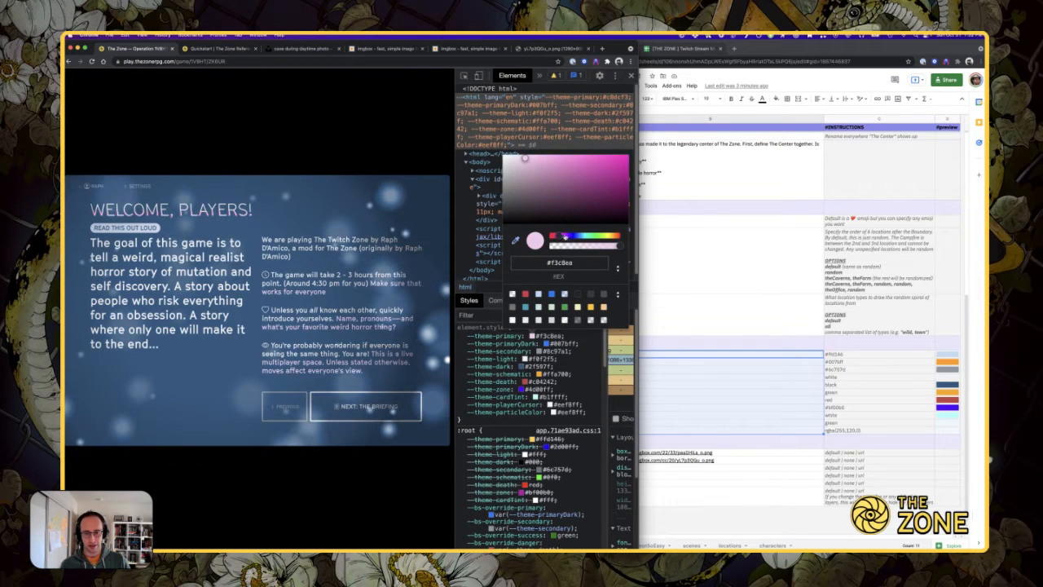
{"action": "left_click_drag", "start_coordinate": [565, 236], "coordinate": [564, 236]}
{"action": "left_click", "coordinate": [628, 156]}
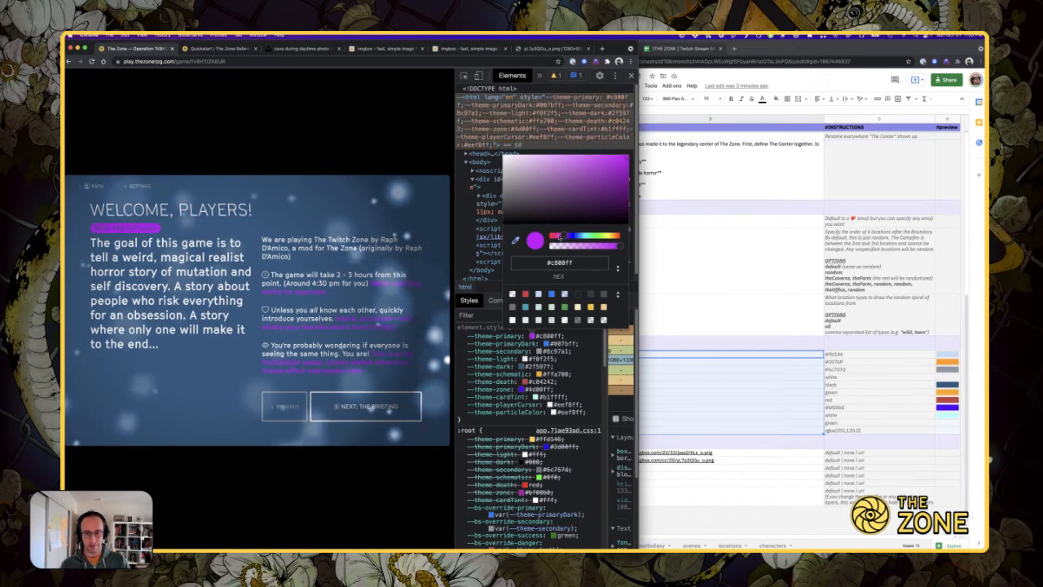
{"action": "left_click", "coordinate": [559, 237]}
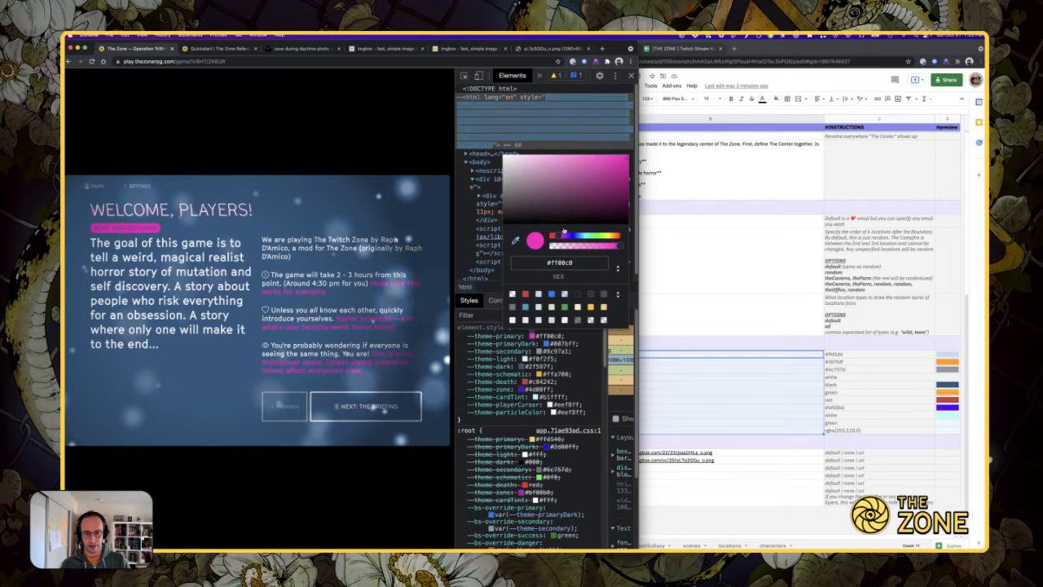
{"action": "left_click", "coordinate": [604, 153]}
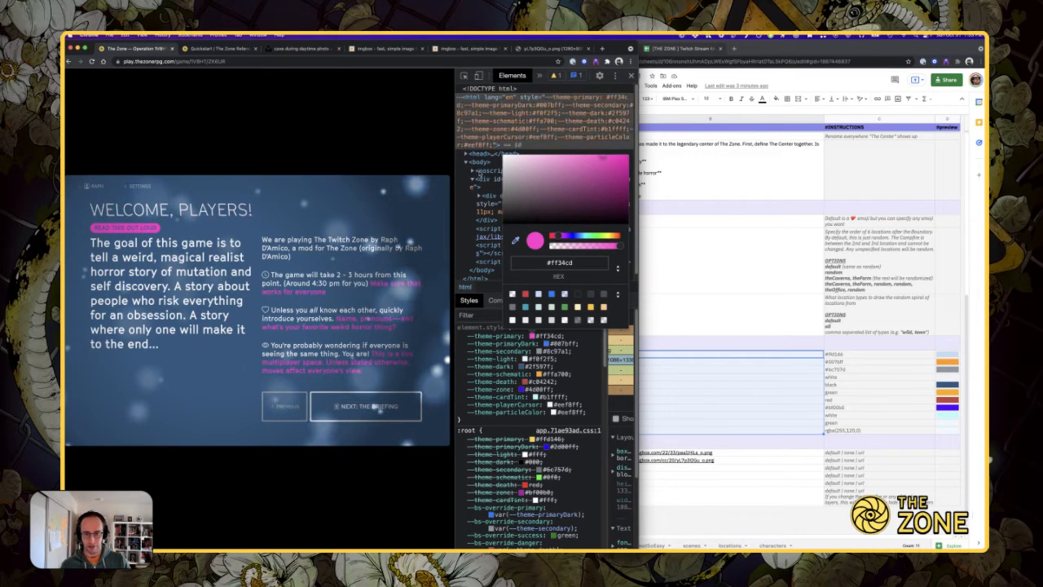
{"action": "left_click", "coordinate": [370, 212]}
- Advance from the Welcome screen through the briefing and board tutorial to check how the primary color is used
{"action": "left_click", "coordinate": [379, 408]}
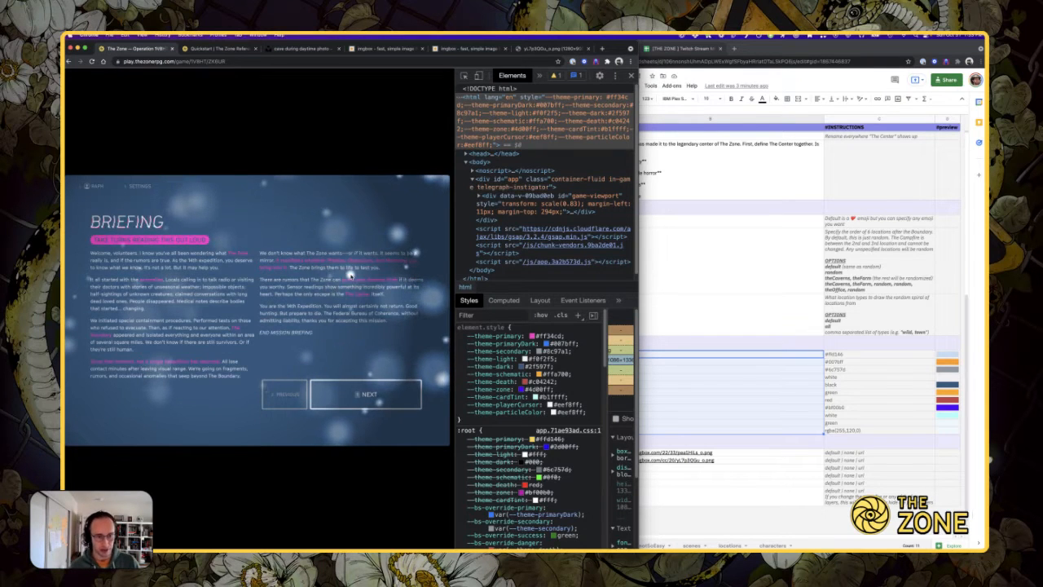
{"action": "left_click", "coordinate": [363, 394]}
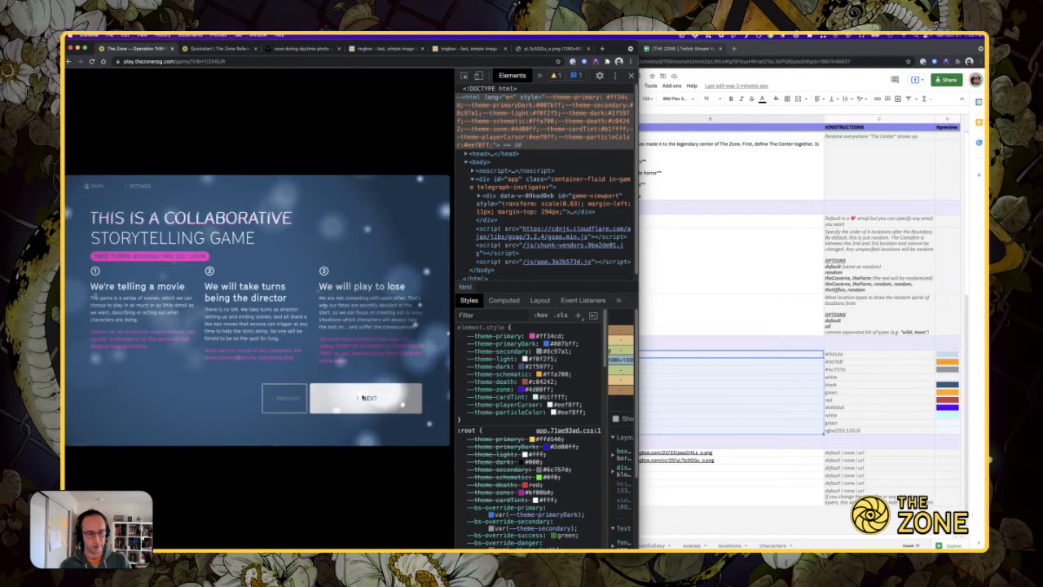
{"action": "left_click", "coordinate": [363, 398]}
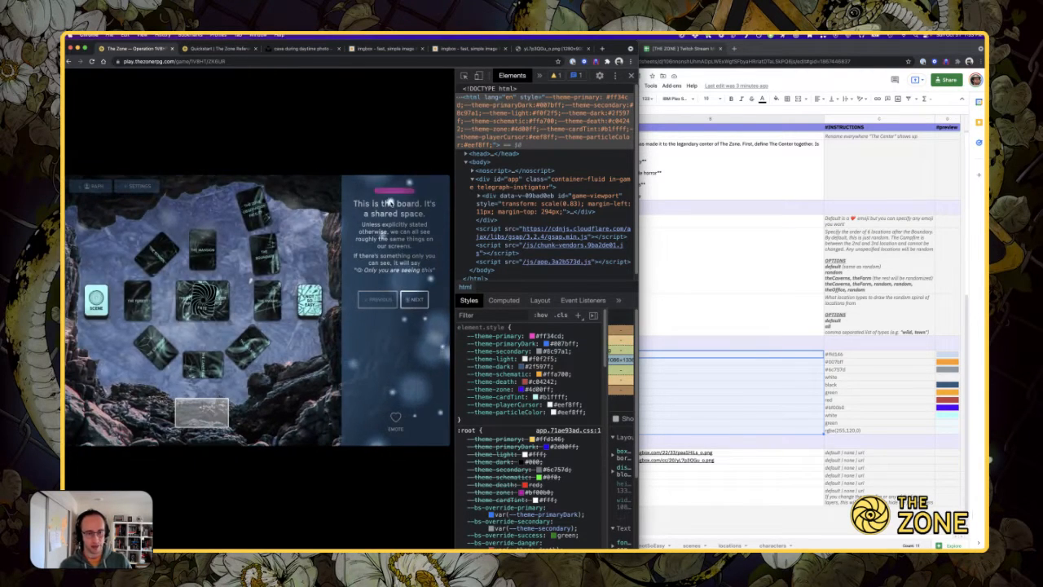
{"action": "left_click", "coordinate": [413, 300]}
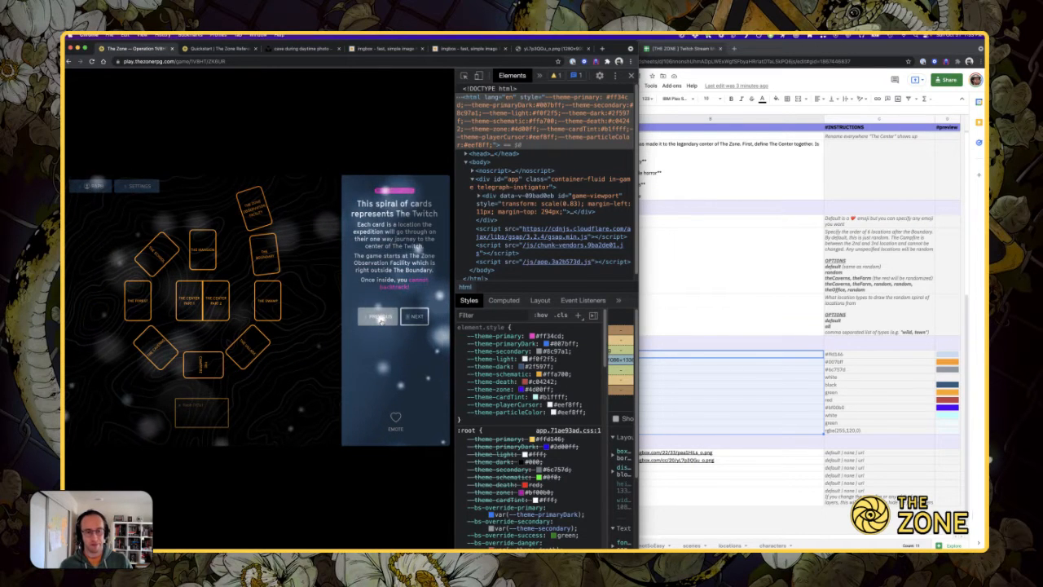
{"action": "left_click", "coordinate": [411, 317]}
- In the game lobby's Game State settings, set the sequence to rules_characters and then to character_select, and return to the game
{"action": "left_click", "coordinate": [660, 55]}
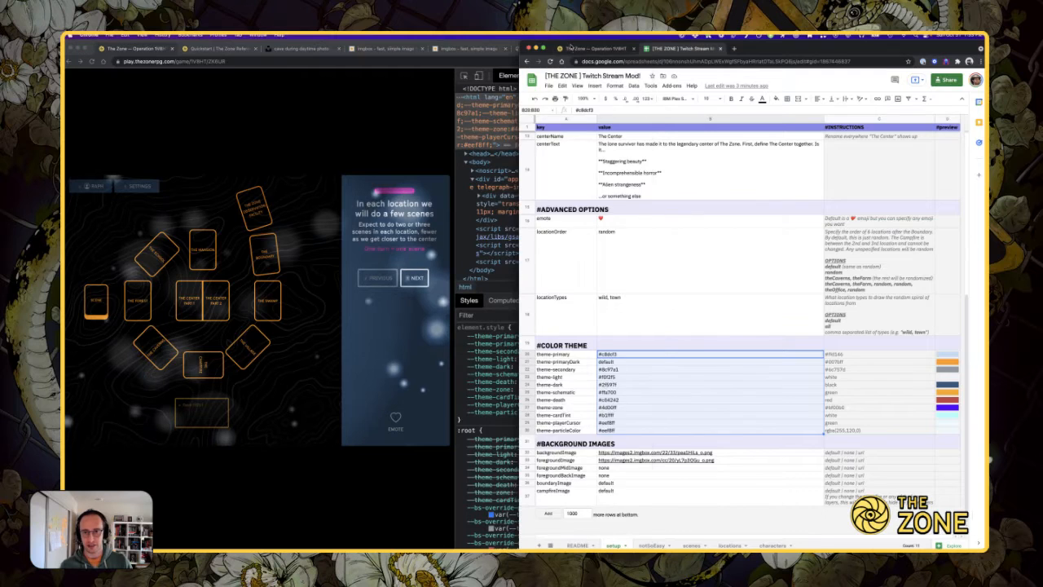
{"action": "left_click", "coordinate": [575, 49]}
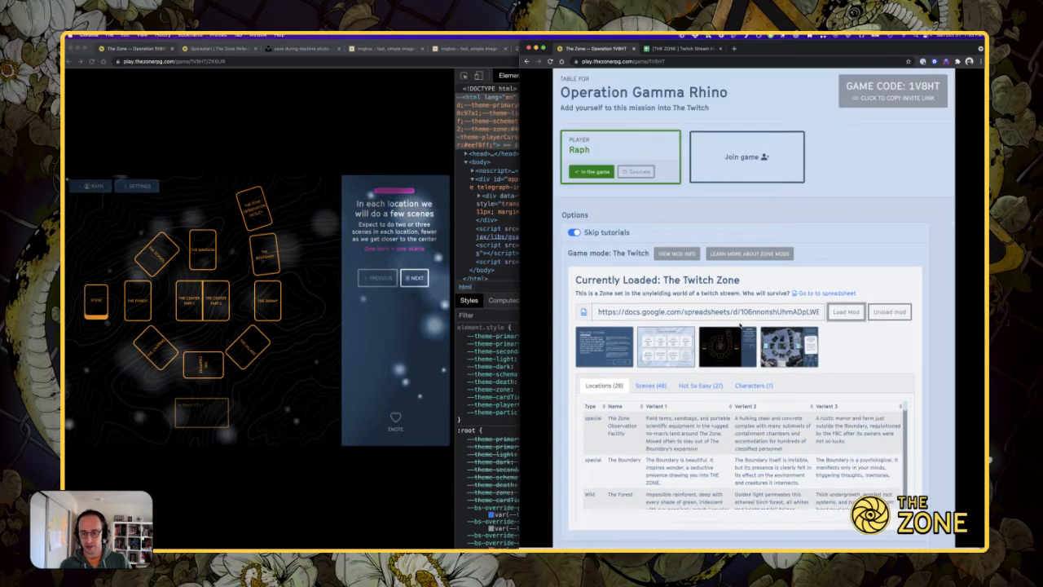
{"action": "scroll", "coordinate": [733, 326], "scroll_direction": "down", "scroll_amount": 10}
{"action": "left_click", "coordinate": [713, 200]}
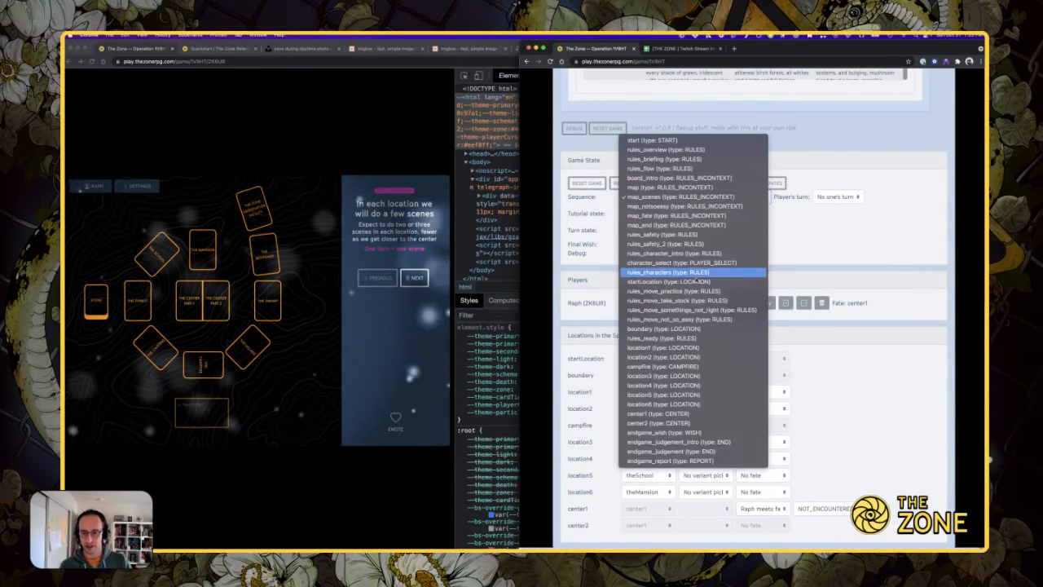
{"action": "key", "text": "Escape"}
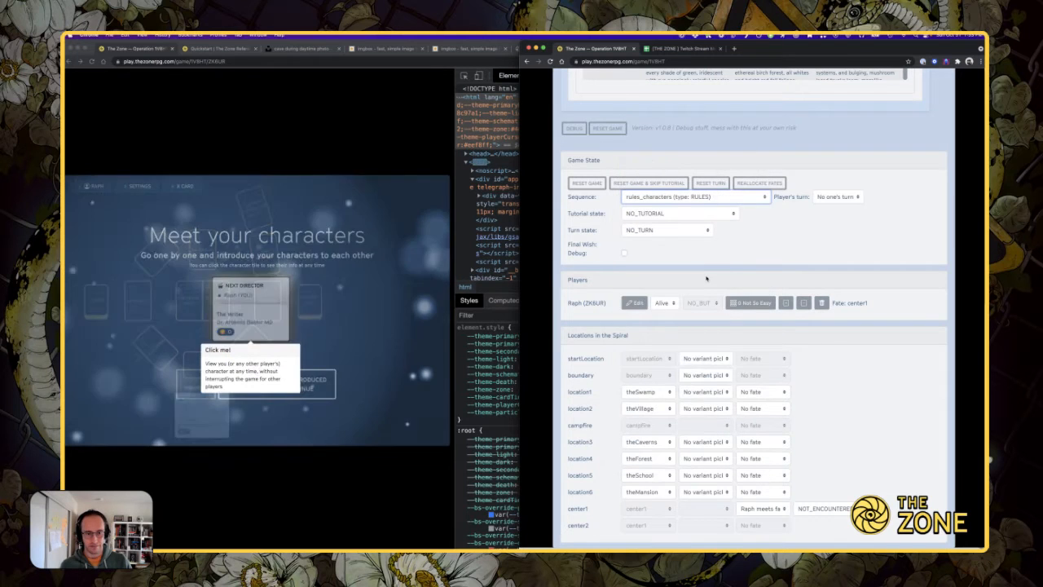
{"action": "left_click", "coordinate": [671, 198]}
{"action": "left_click", "coordinate": [670, 188]}
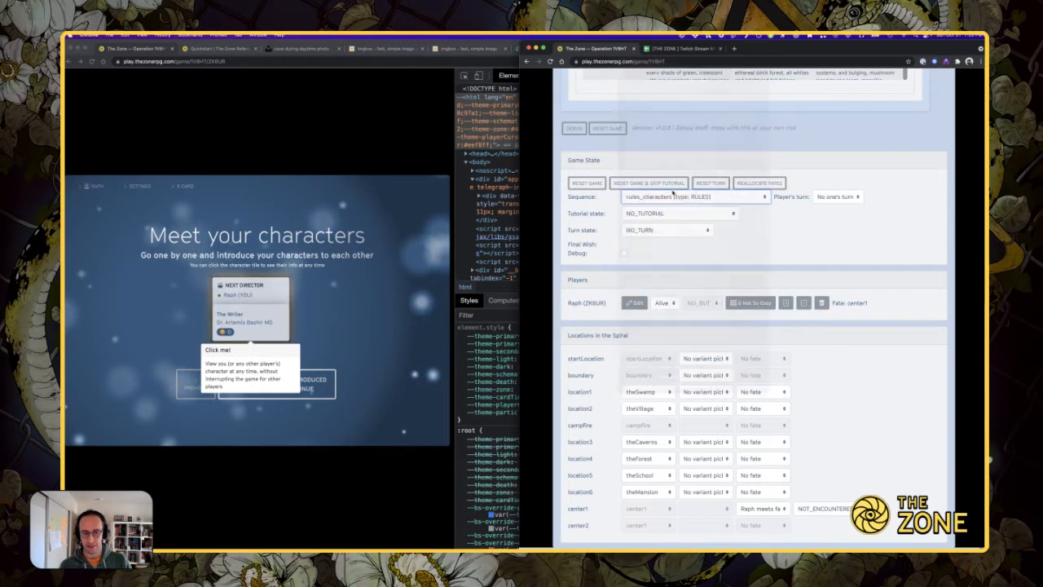
{"action": "left_click", "coordinate": [387, 129]}
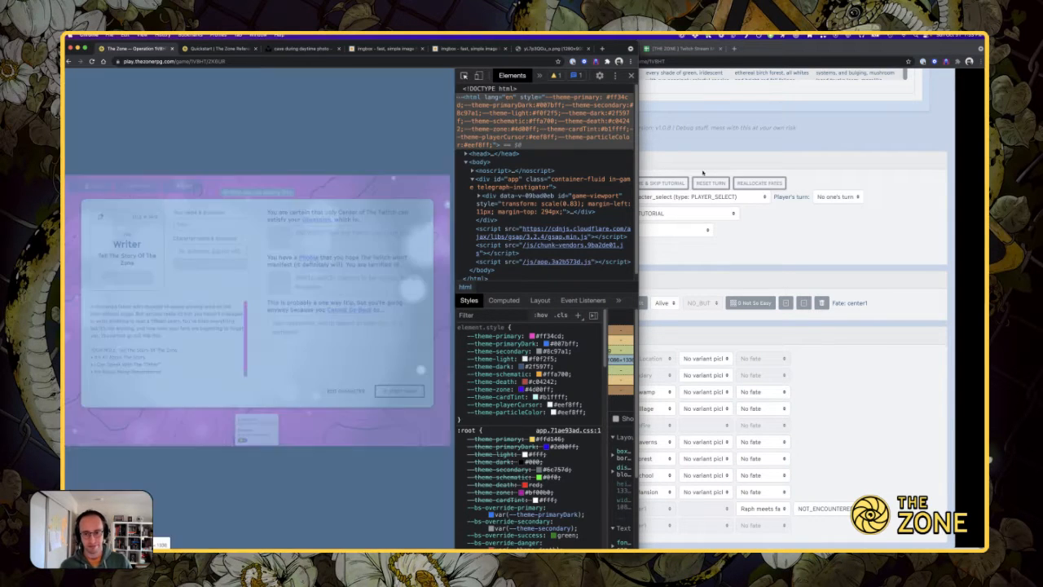
{"action": "left_click", "coordinate": [748, 198]}
{"action": "left_click", "coordinate": [750, 199]}
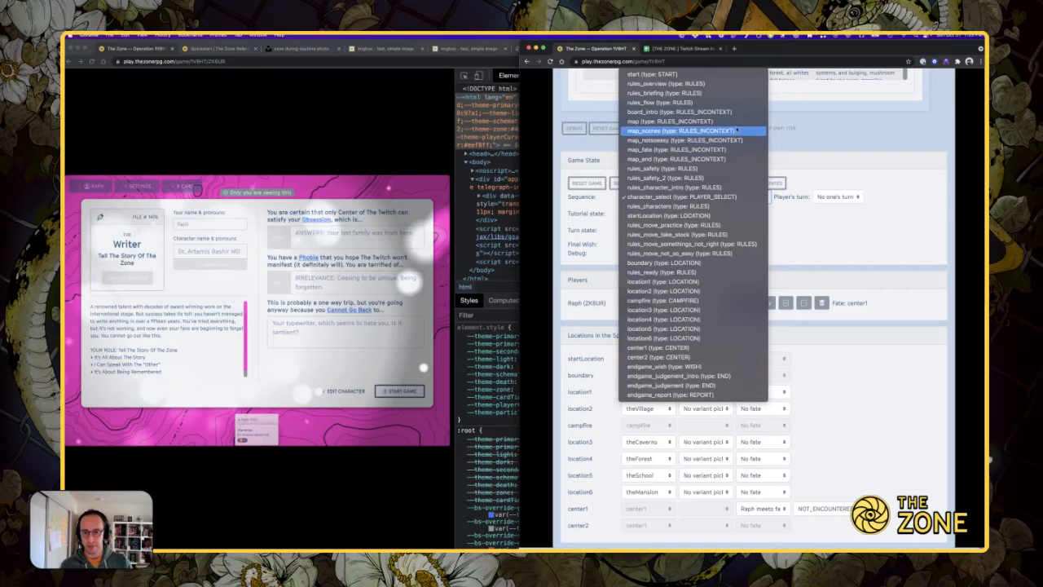
{"action": "left_click", "coordinate": [780, 115]}
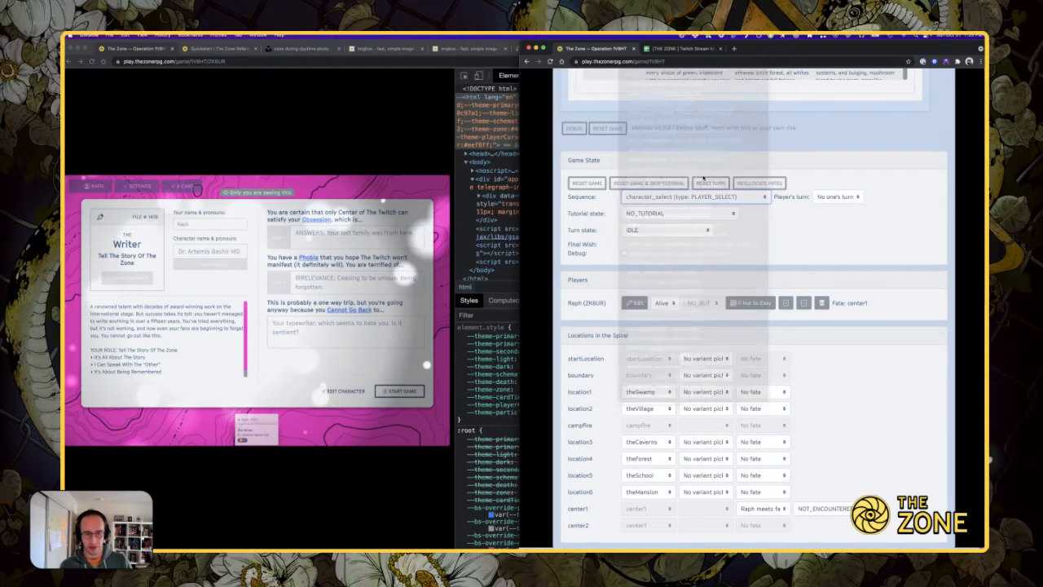
- Set the html element's --theme-primaryDark variable to the magenta #d800c1
{"action": "left_click", "coordinate": [423, 287]}
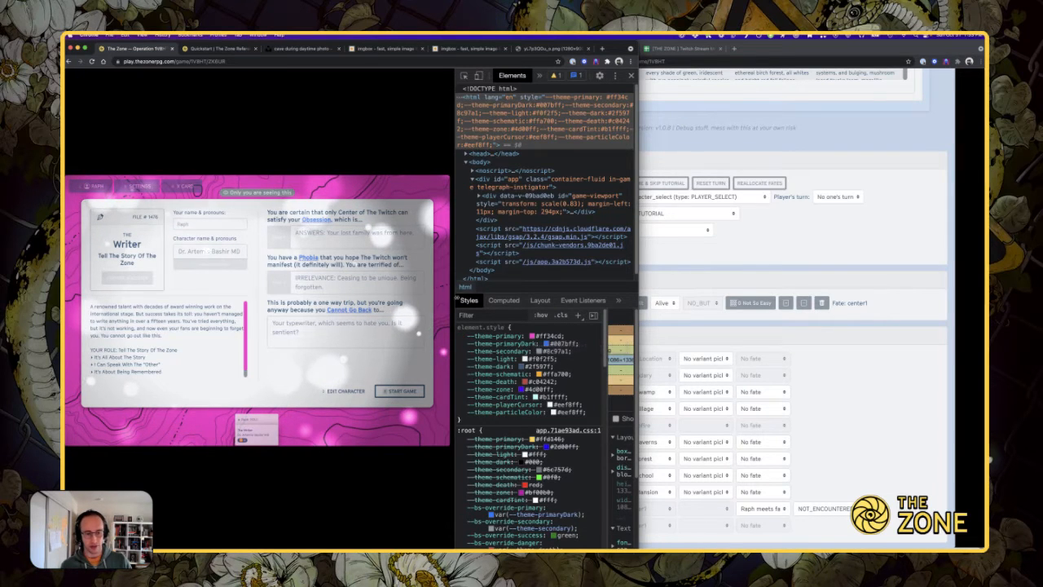
{"action": "left_click", "coordinate": [532, 336]}
{"action": "left_click", "coordinate": [532, 336]}
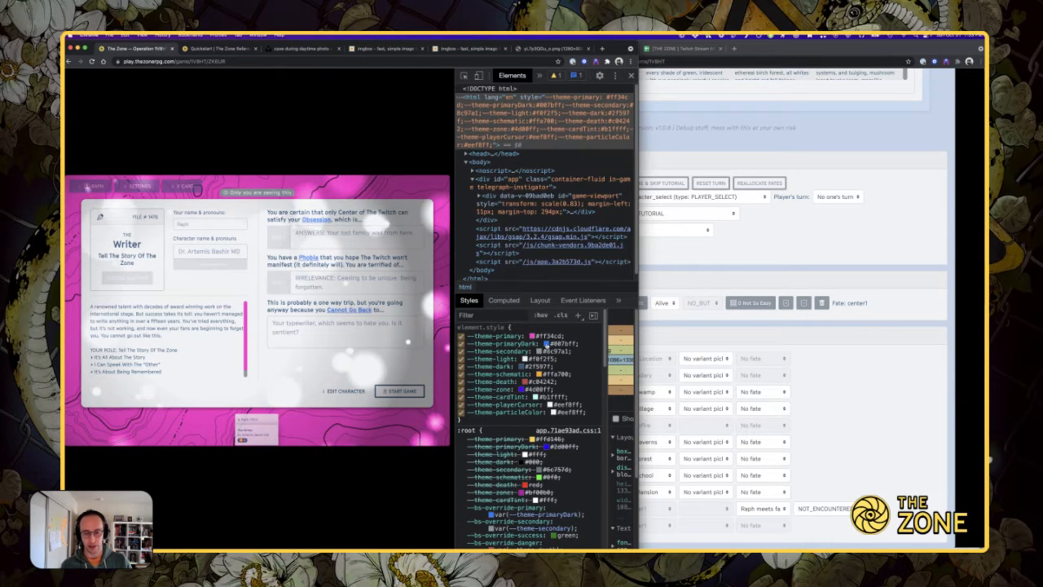
{"action": "left_click", "coordinate": [547, 344]}
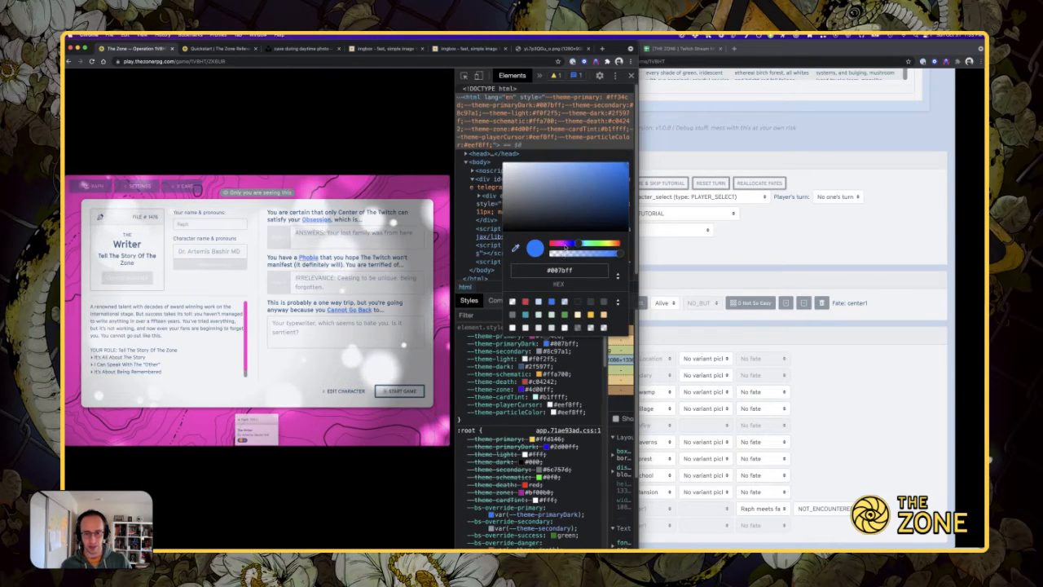
{"action": "left_click_drag", "start_coordinate": [566, 245], "coordinate": [560, 246]}
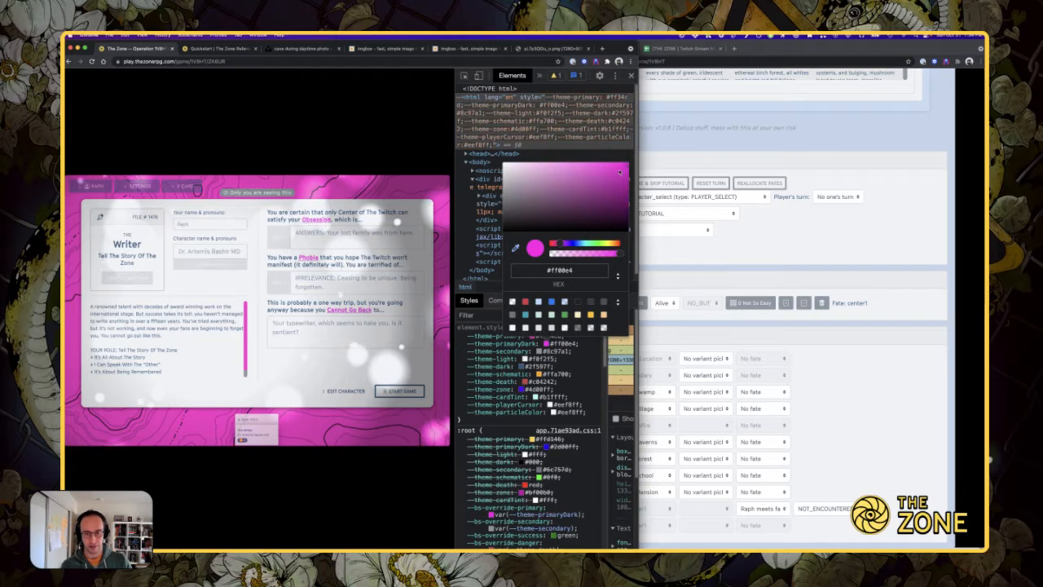
{"action": "left_click_drag", "start_coordinate": [633, 167], "coordinate": [641, 175]}
{"action": "key", "text": "Return"}
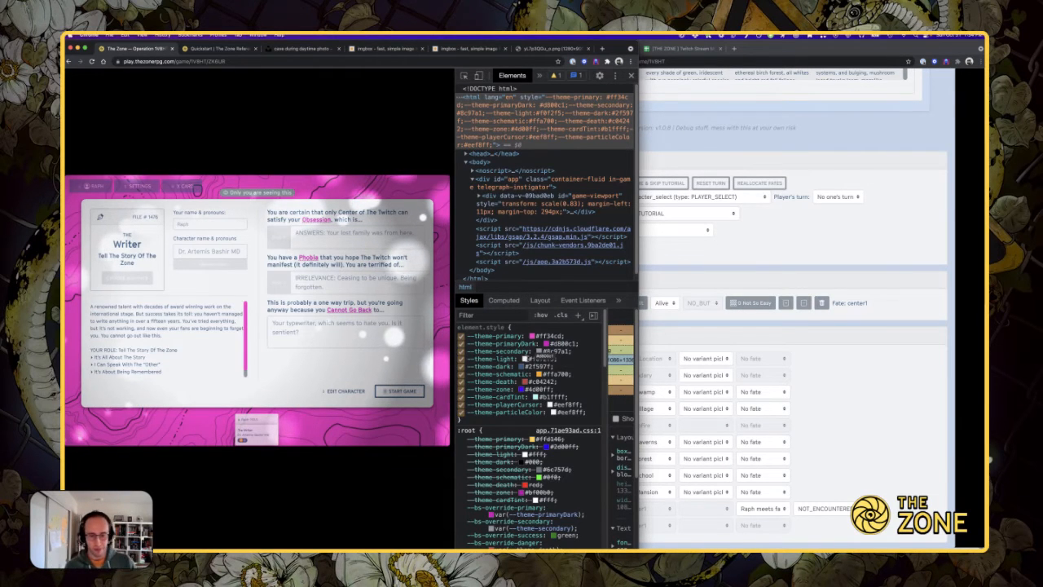
- Try several blue shades for the html element's --theme-dark variable and settle on dark navy #001b34
{"action": "left_click", "coordinate": [528, 366]}
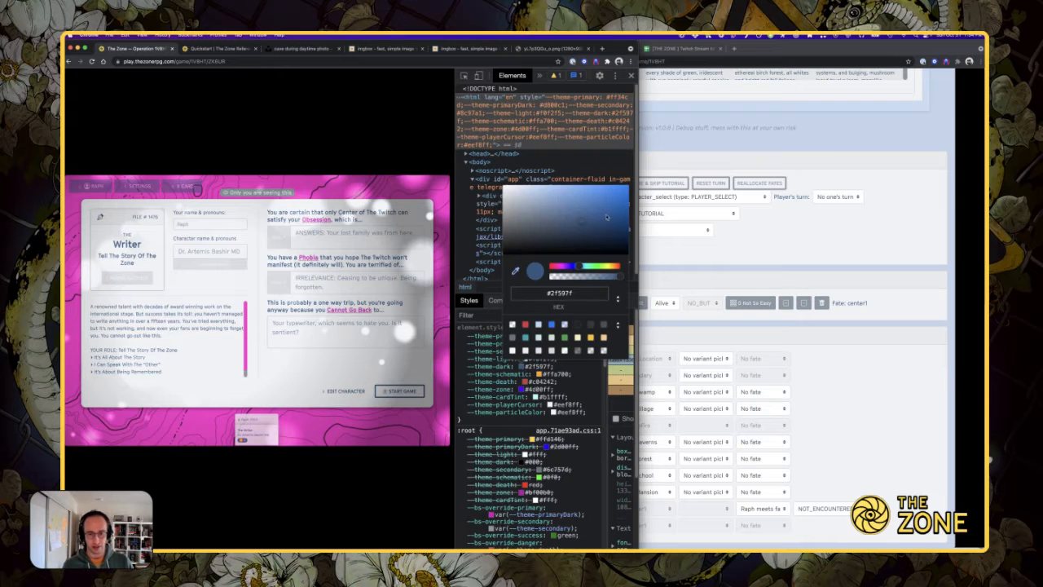
{"action": "left_click", "coordinate": [535, 185]}
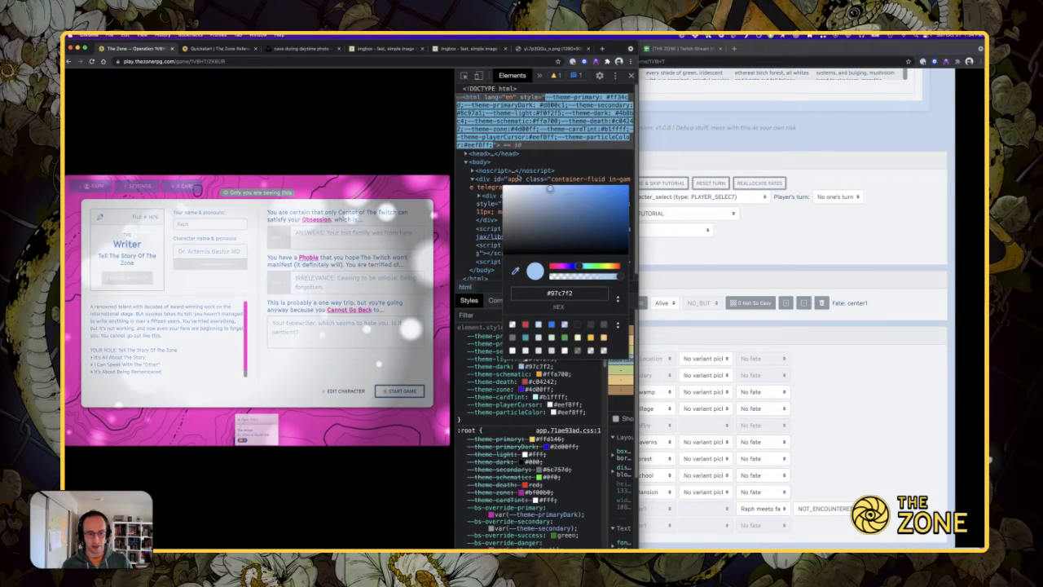
{"action": "left_click", "coordinate": [519, 187]}
{"action": "left_click", "coordinate": [627, 186]}
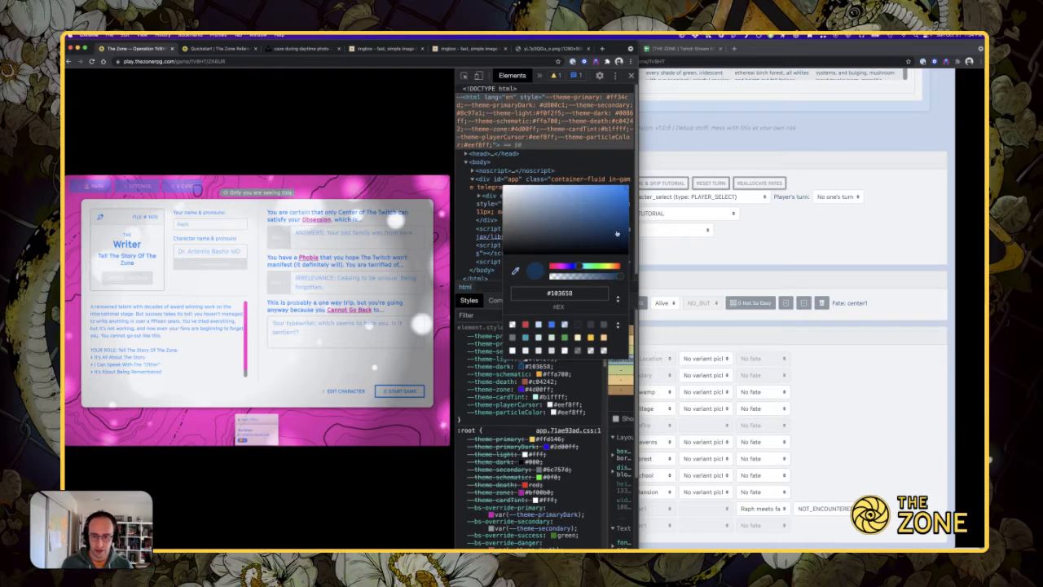
{"action": "left_click_drag", "start_coordinate": [616, 234], "coordinate": [632, 241]}
{"action": "left_click", "coordinate": [633, 241]}
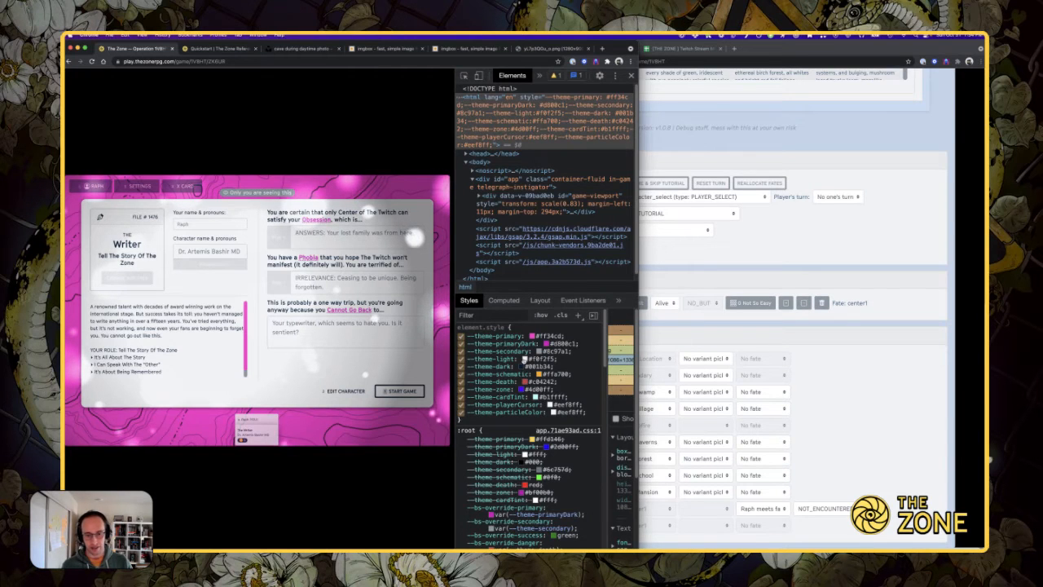
- Try dark and pale blue tints for the html element's --theme-light variable, settling on the warm off-white #fffef1
{"action": "left_click", "coordinate": [526, 359]}
{"action": "left_click", "coordinate": [588, 204]}
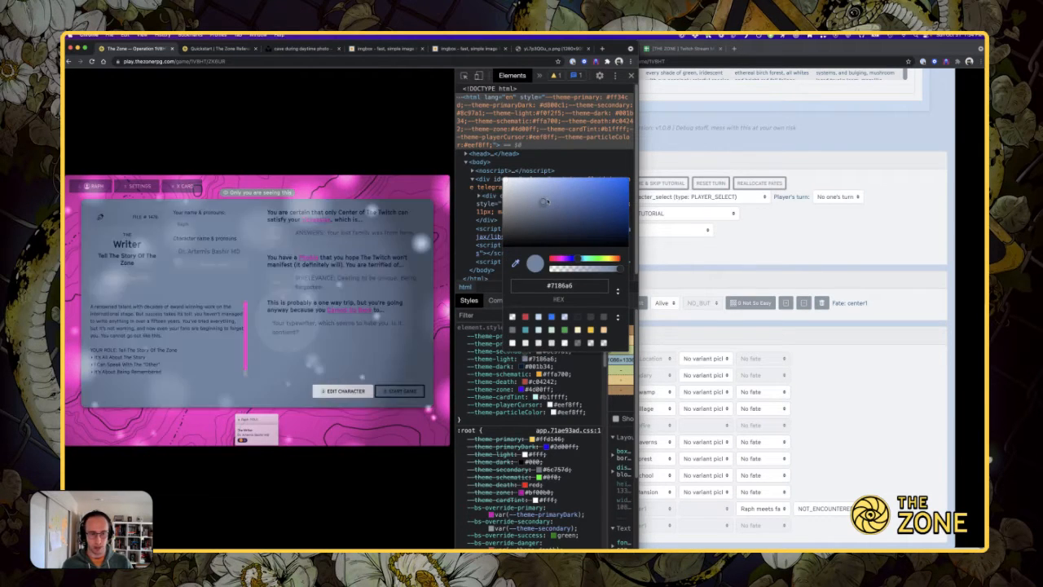
{"action": "left_click_drag", "start_coordinate": [665, 153], "coordinate": [458, 155]}
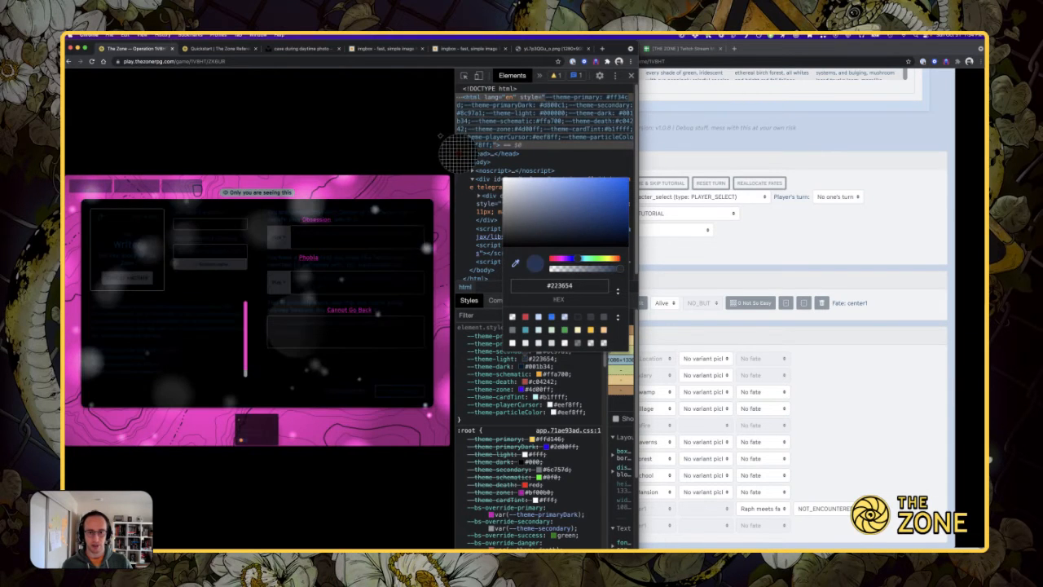
{"action": "left_click_drag", "start_coordinate": [579, 259], "coordinate": [582, 259]}
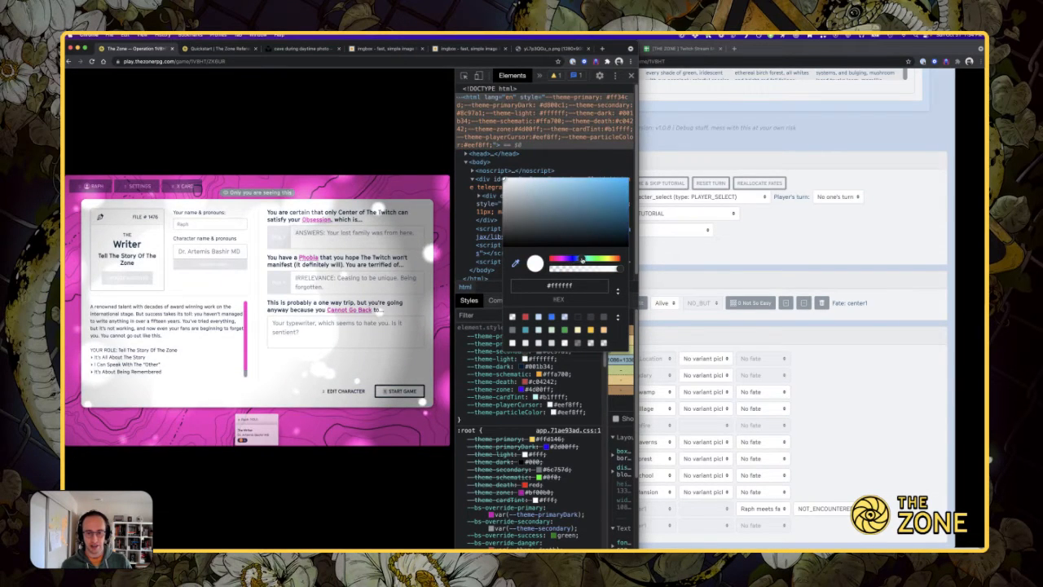
{"action": "left_click", "coordinate": [509, 178]}
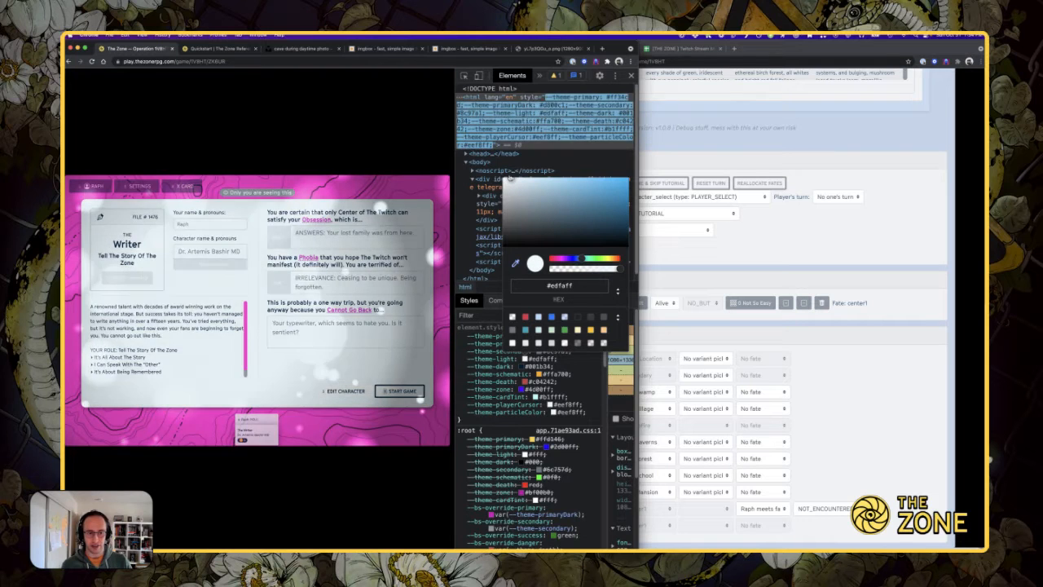
{"action": "left_click_drag", "start_coordinate": [581, 259], "coordinate": [609, 259]}
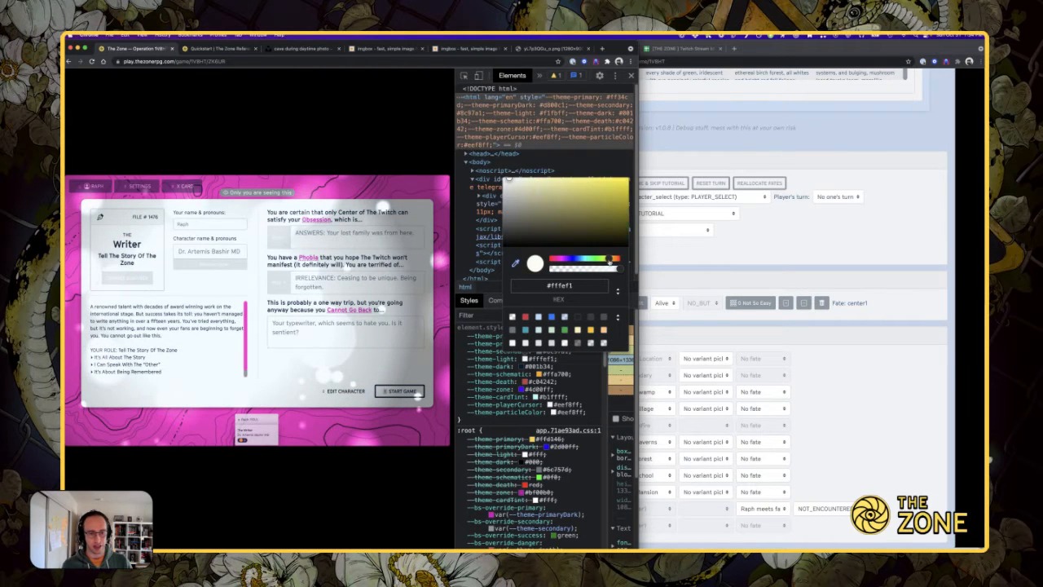
{"action": "key", "text": "Escape"}
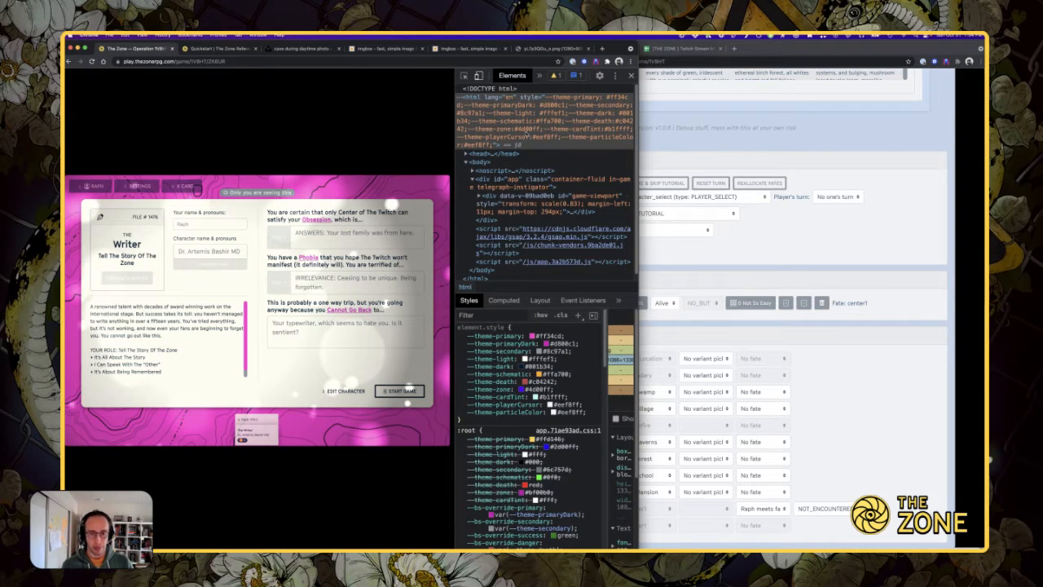
- Set the lobby's Game State sequence to map_notsoeasy and return to the game to view the board schematic
{"action": "left_click", "coordinate": [738, 249]}
{"action": "left_click", "coordinate": [720, 198]}
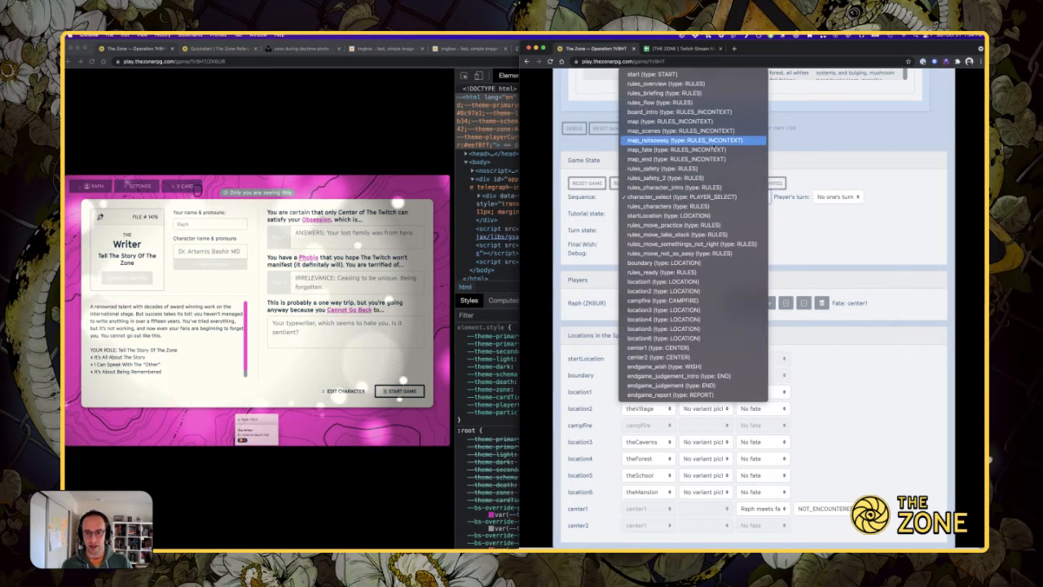
{"action": "key", "text": "Escape"}
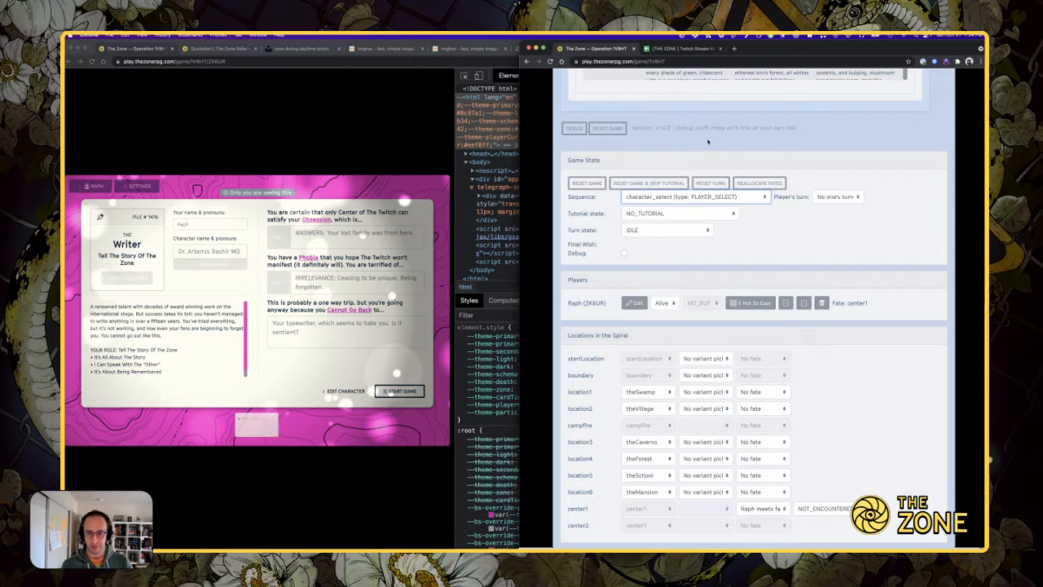
{"action": "left_click", "coordinate": [430, 336]}
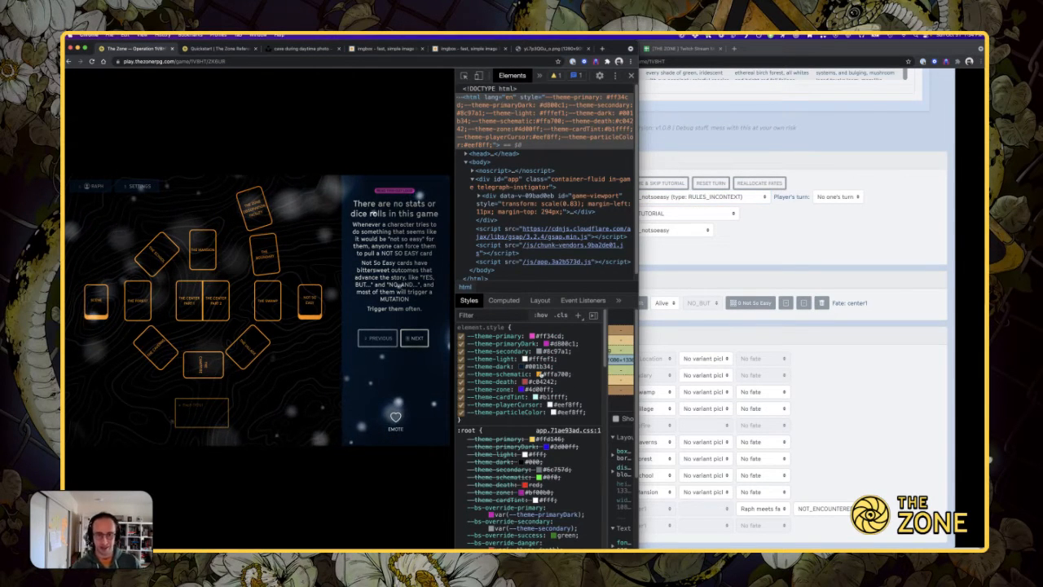
- Set the Game State sequence to rules_move_practice and preview the Take Stock overview before going back to the Boundary screen
{"action": "left_click", "coordinate": [693, 196]}
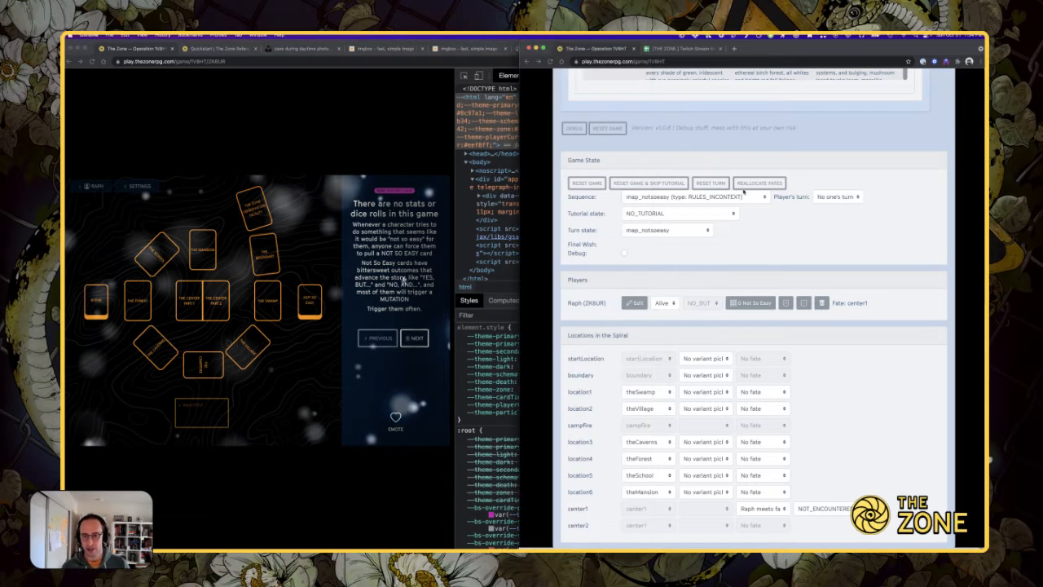
{"action": "left_click", "coordinate": [693, 196]}
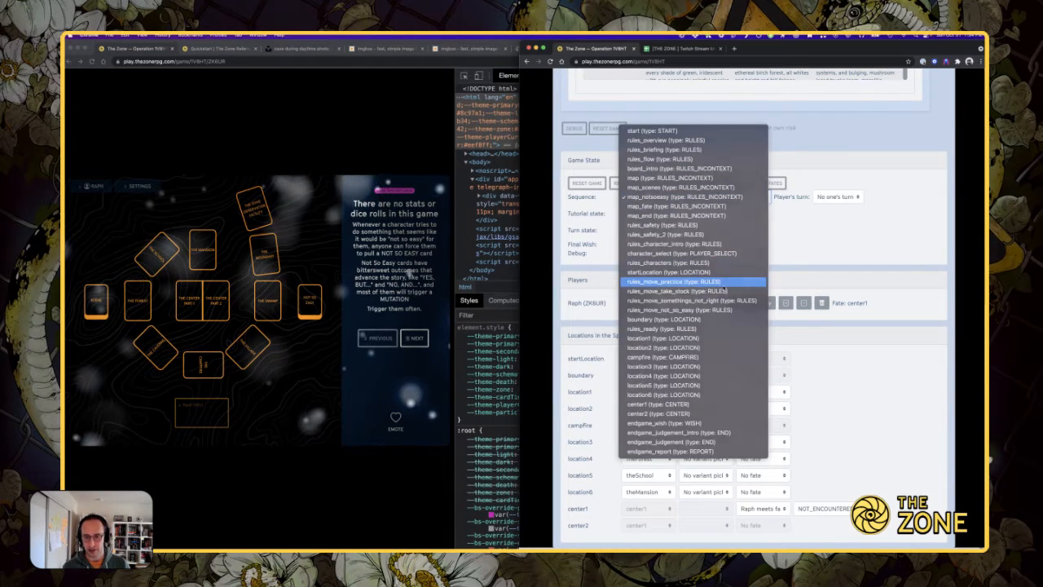
{"action": "left_click", "coordinate": [701, 281]}
{"action": "left_click", "coordinate": [399, 254]}
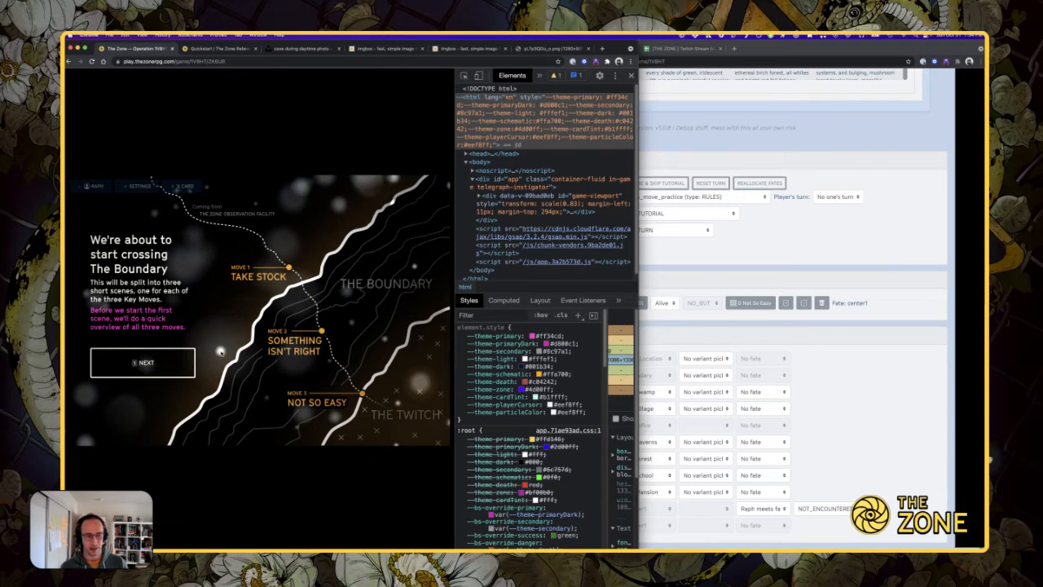
{"action": "left_click", "coordinate": [186, 358]}
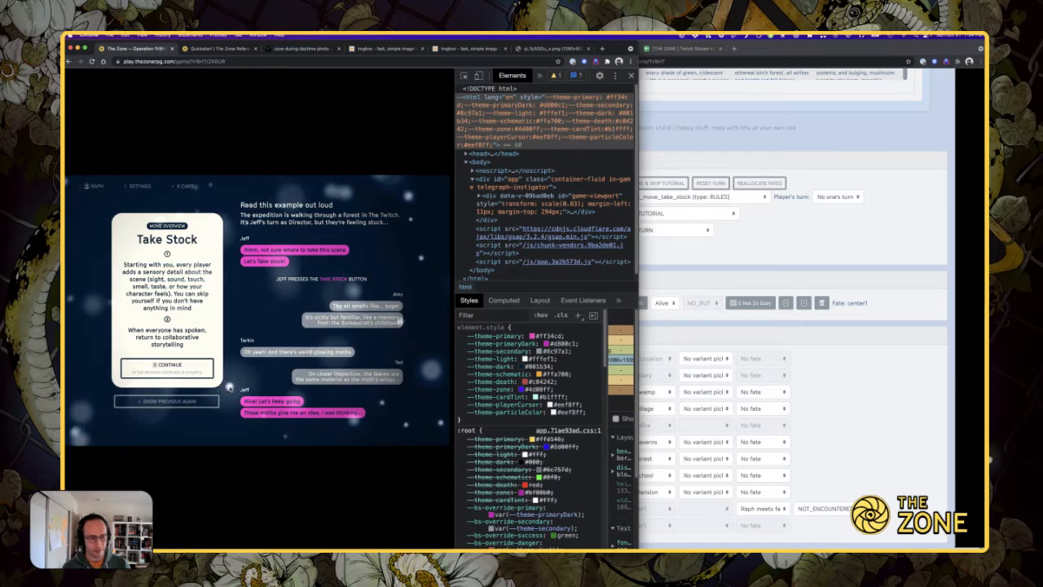
{"action": "left_click", "coordinate": [189, 401]}
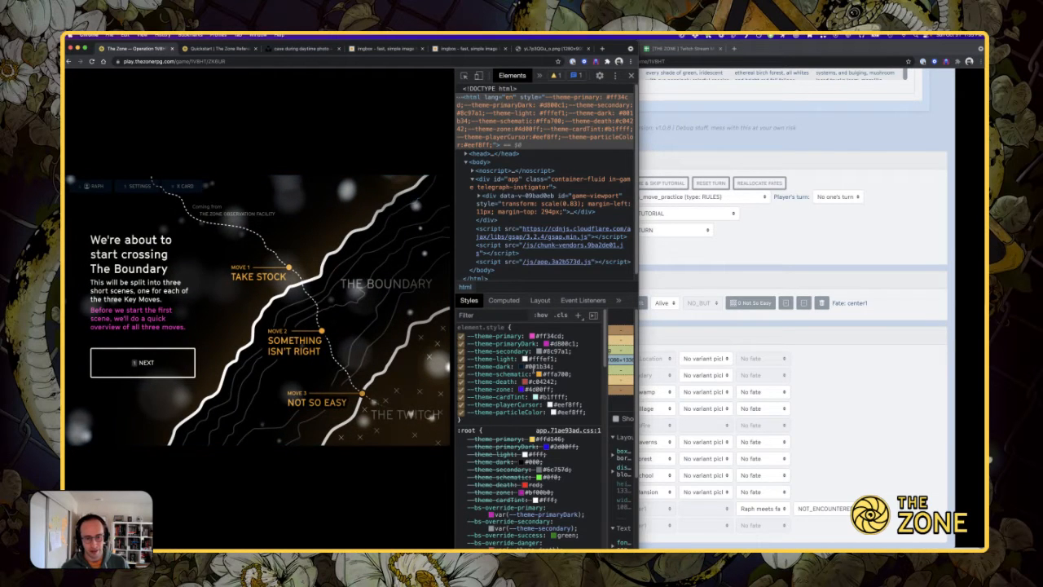
- Try a paler orange for the html element's --theme-schematic variable, then set it to bright green #00ff27
{"action": "left_click", "coordinate": [537, 374]}
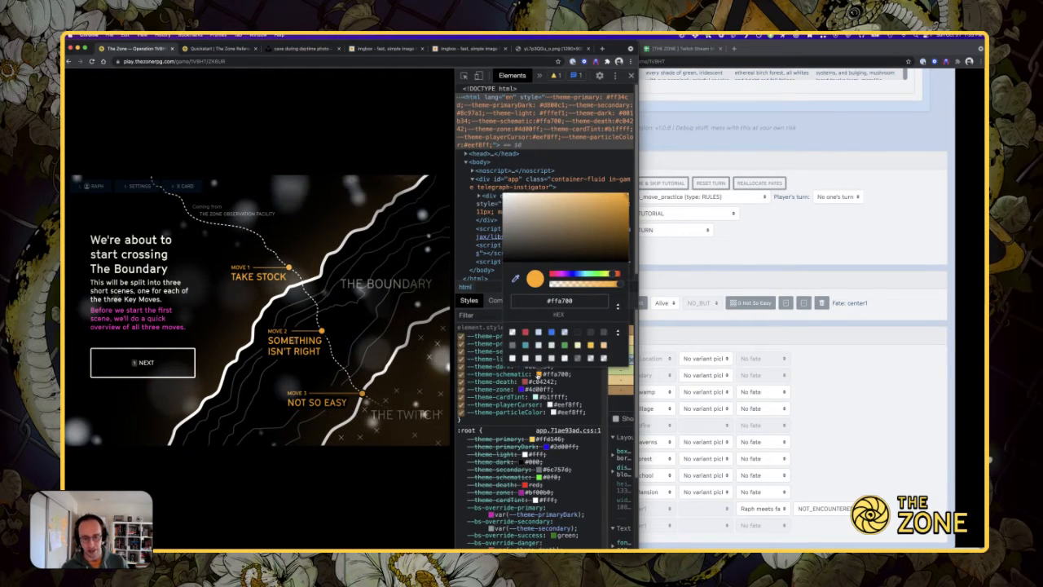
{"action": "left_click", "coordinate": [583, 233]}
{"action": "left_click", "coordinate": [563, 193]}
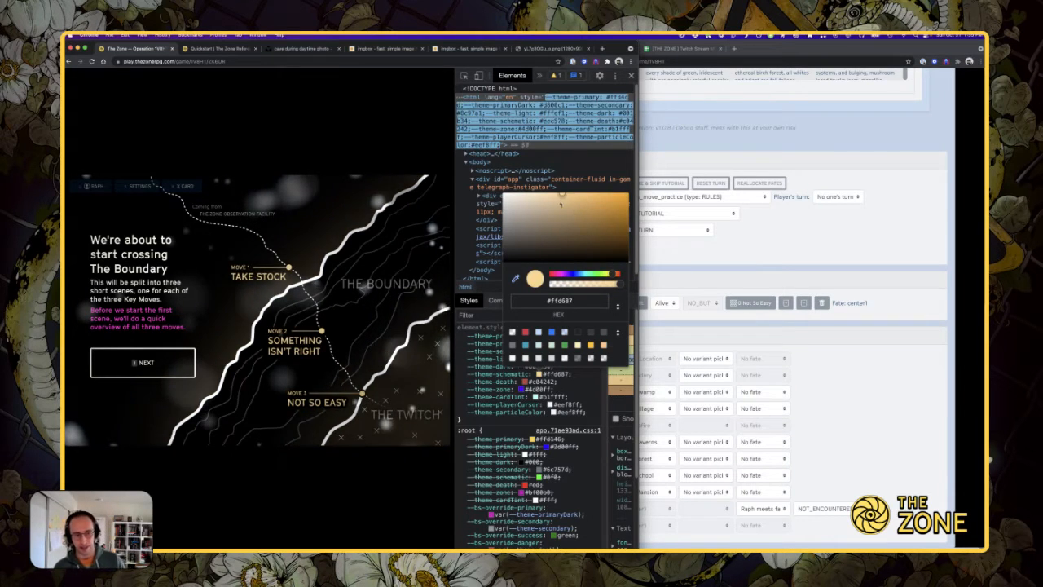
{"action": "left_click_drag", "start_coordinate": [549, 232], "coordinate": [643, 186]}
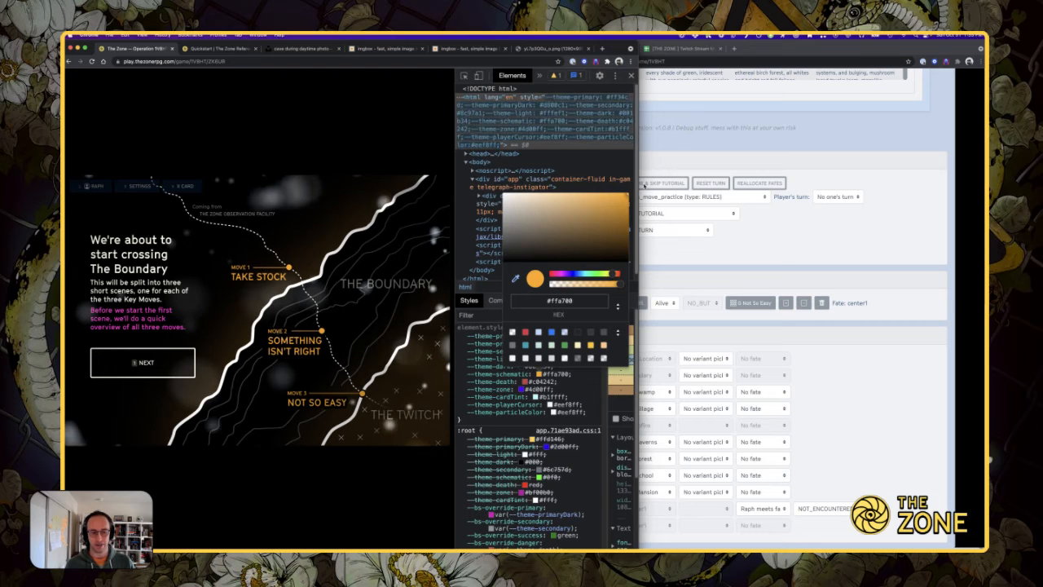
{"action": "left_click", "coordinate": [595, 278]}
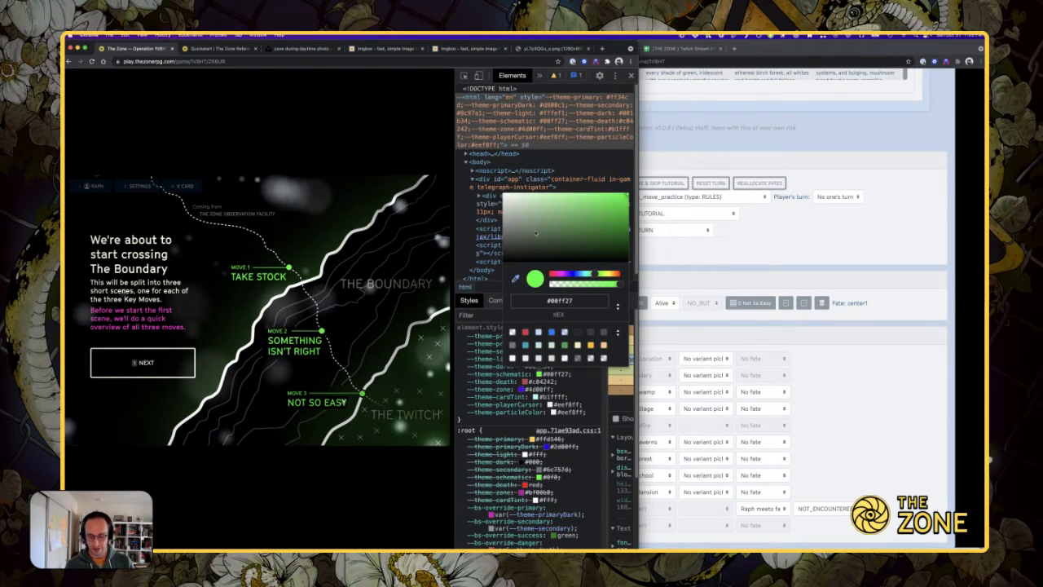
{"action": "left_click", "coordinate": [501, 253]}
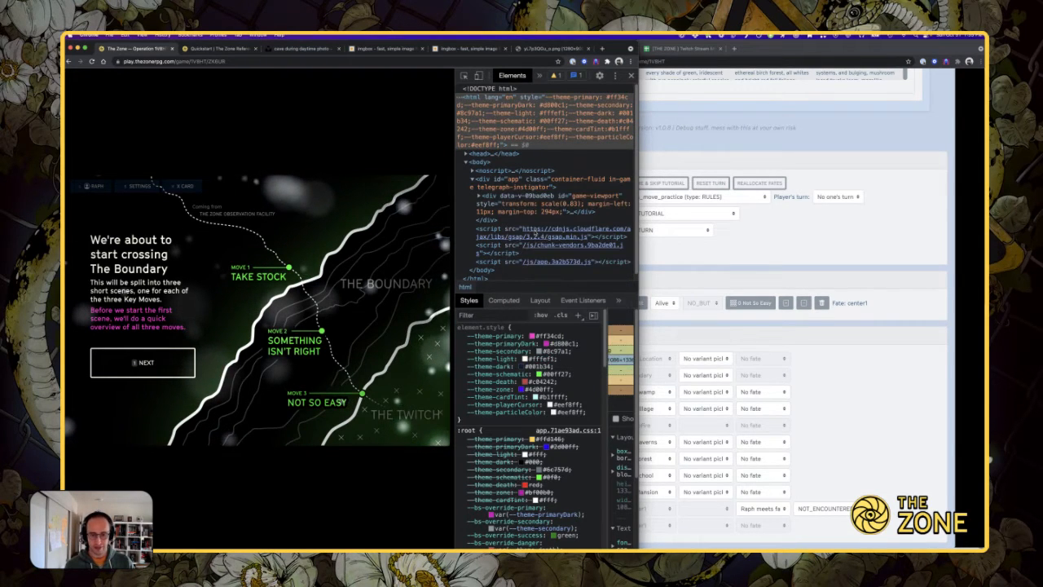
- Set the html element's --theme-death variable to deep red #b81f1f and inspect the --theme-zone color
{"action": "left_click", "coordinate": [524, 381]}
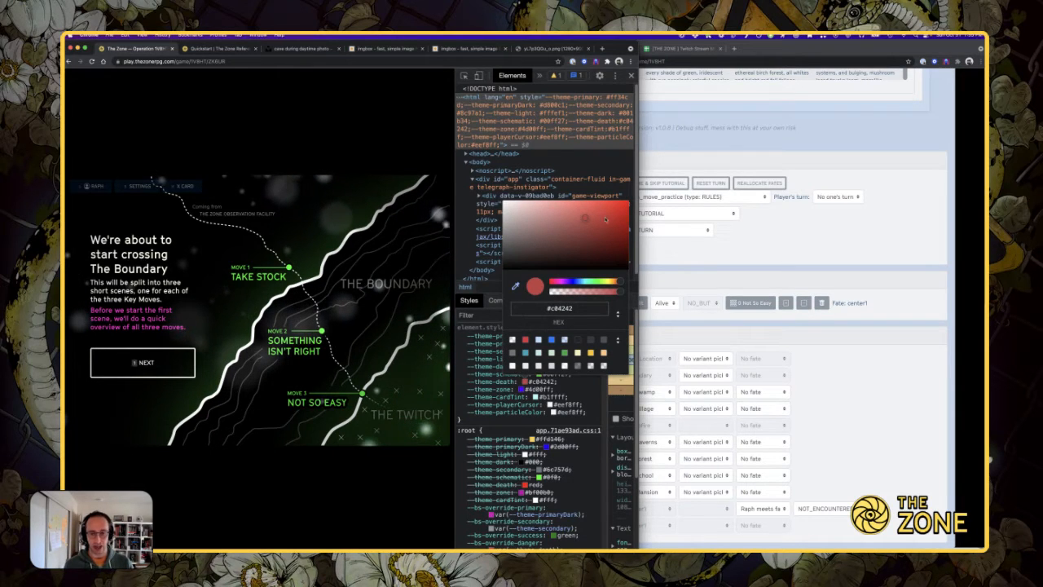
{"action": "left_click_drag", "start_coordinate": [604, 221], "coordinate": [606, 224]}
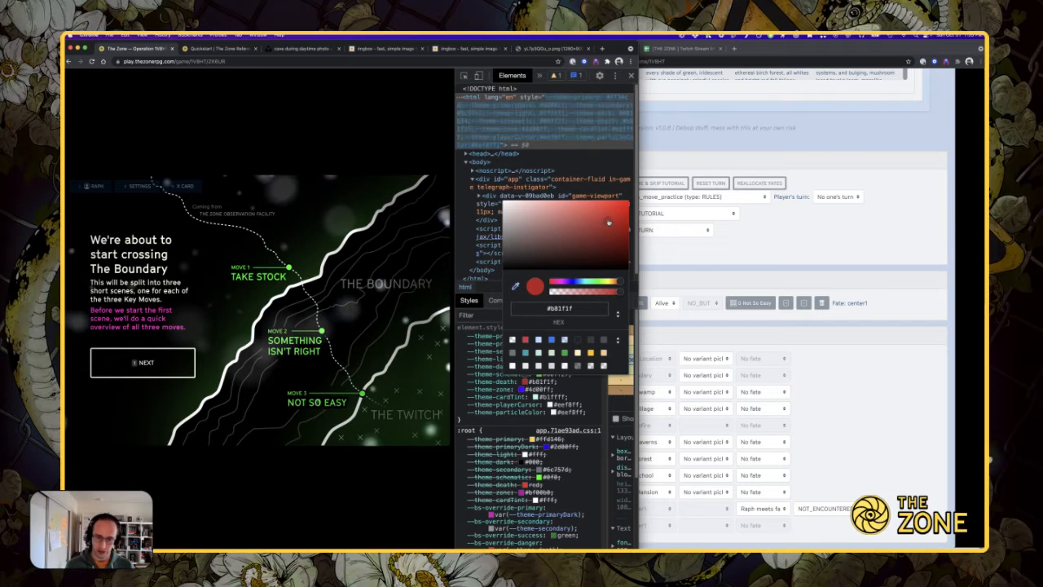
{"action": "key", "text": "Escape"}
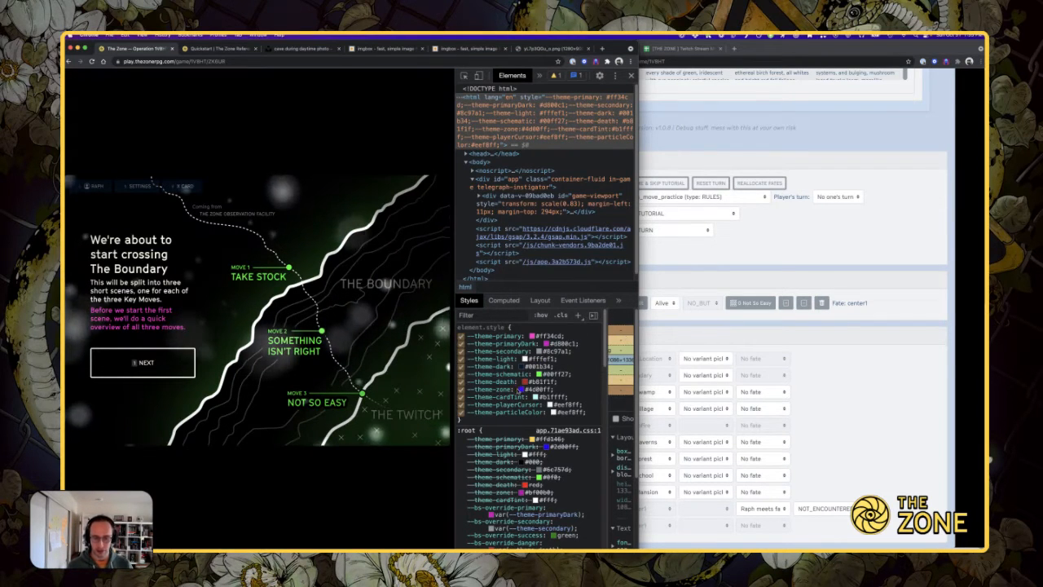
{"action": "left_click", "coordinate": [519, 390]}
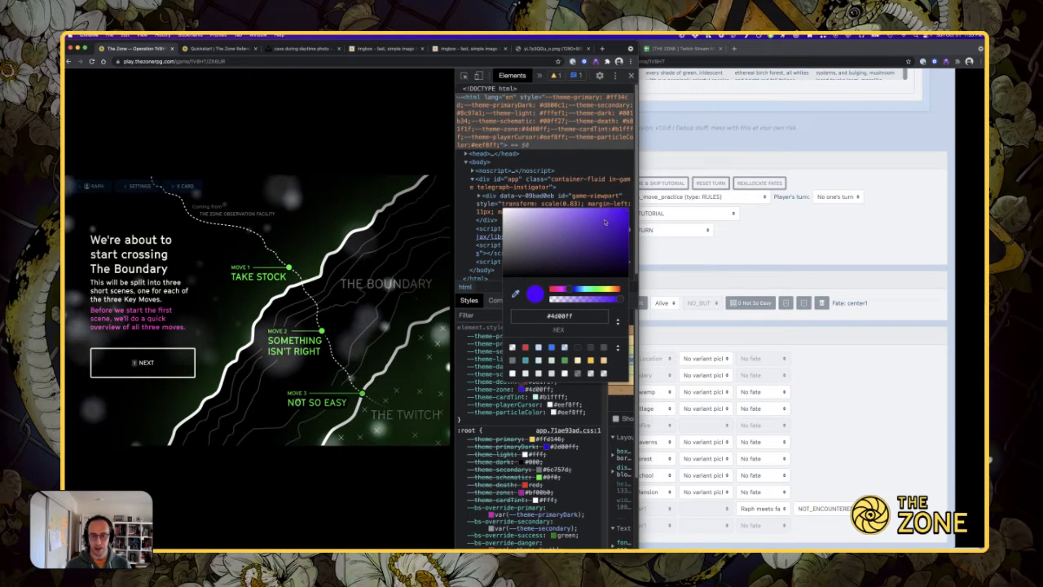
{"action": "left_click", "coordinate": [477, 319]}
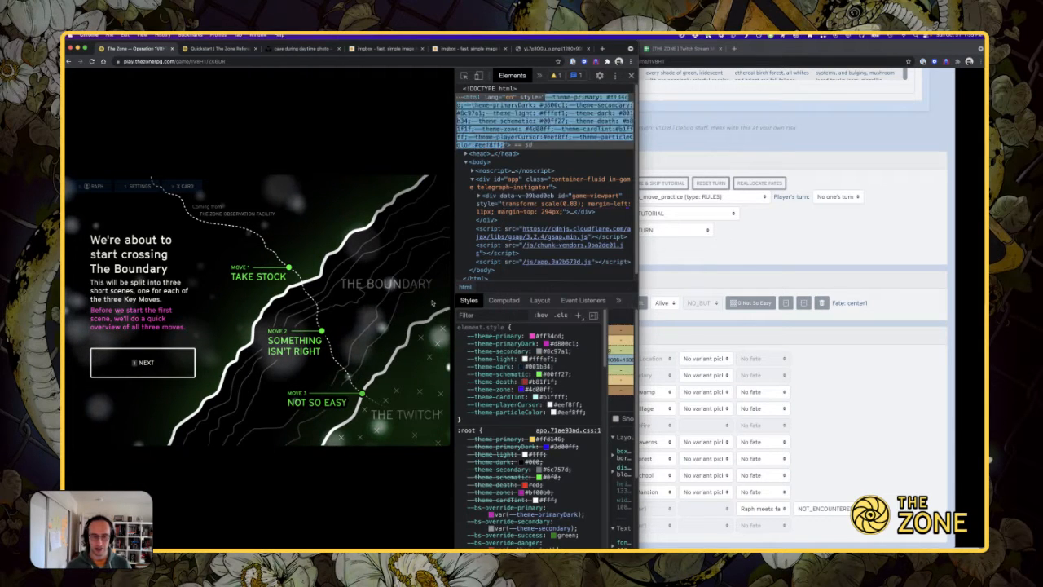
- Advance the game to the Take Stock overview and add a second player to the game from the lobby, entering the player's name
{"action": "left_click", "coordinate": [153, 361]}
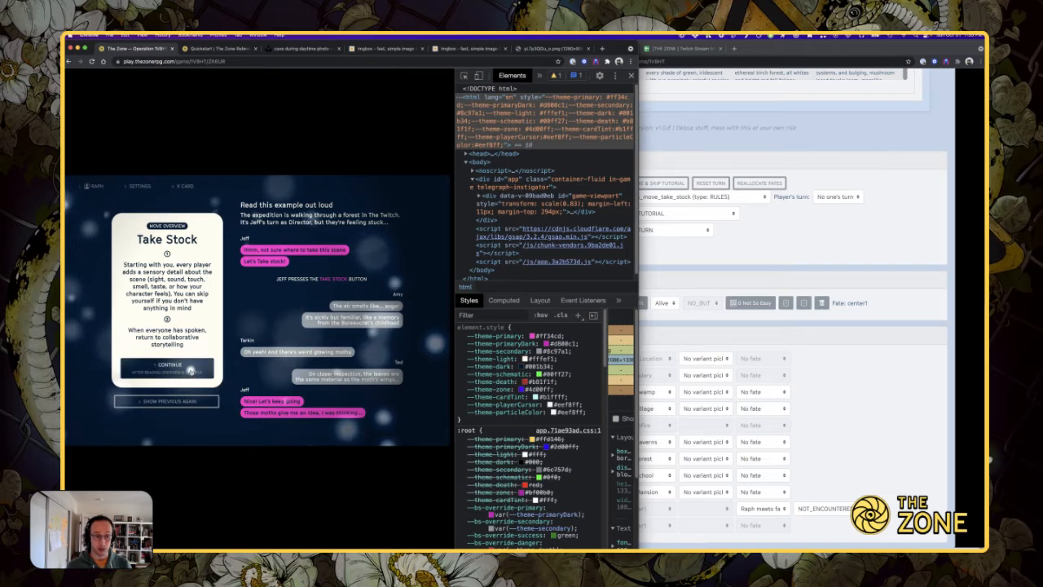
{"action": "left_click", "coordinate": [707, 230]}
{"action": "left_click", "coordinate": [751, 187]}
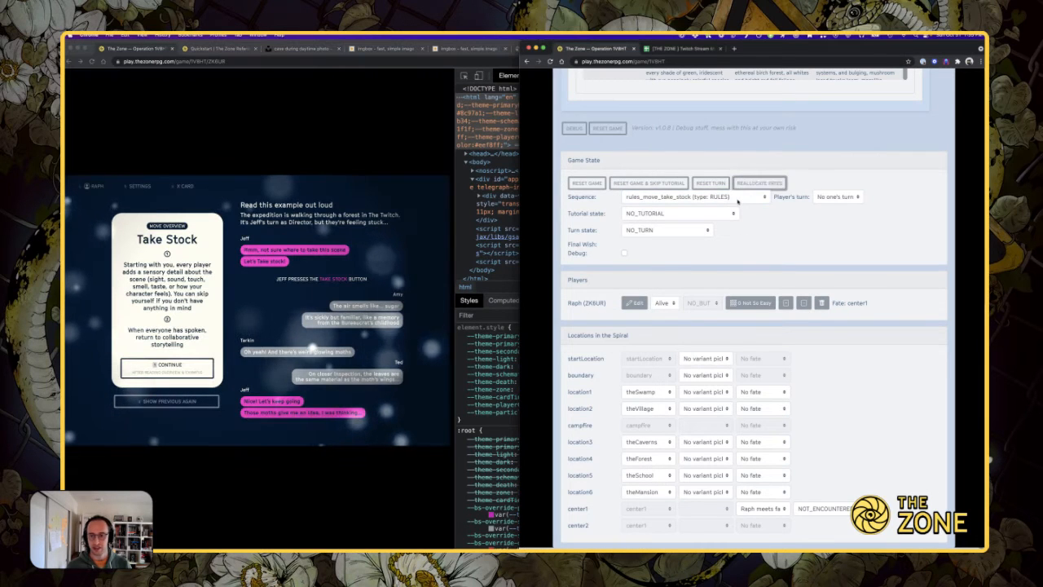
{"action": "scroll", "coordinate": [709, 192], "scroll_direction": "up", "scroll_amount": 5}
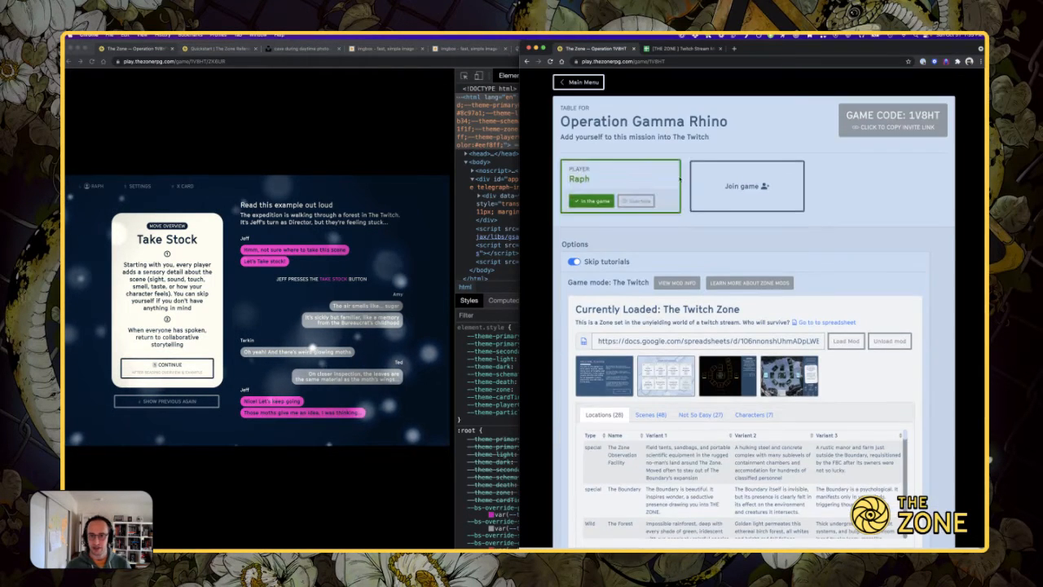
{"action": "left_click", "coordinate": [738, 187]}
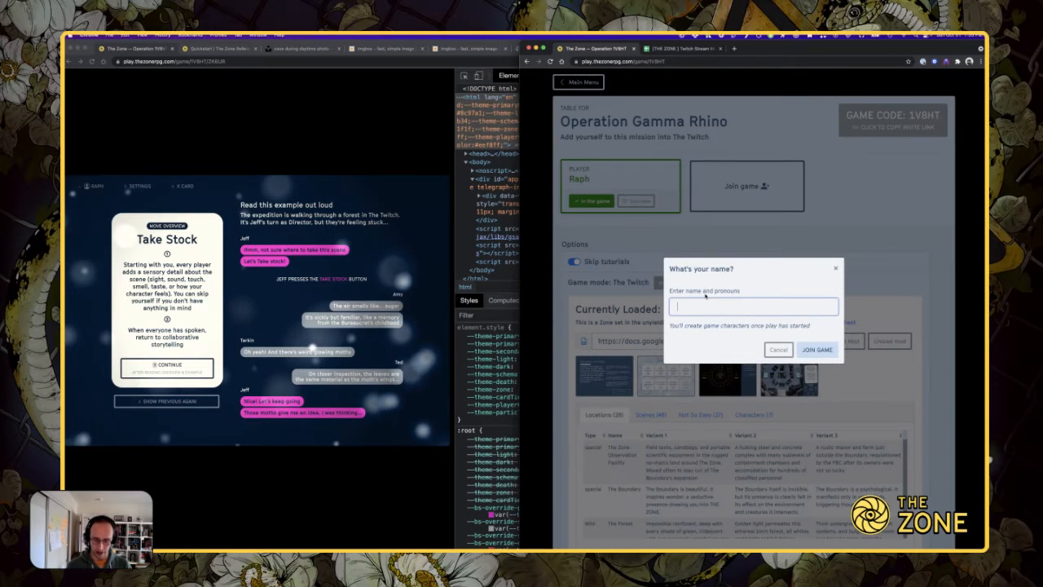
{"action": "type", "text": "Nick"}
{"action": "double_click", "coordinate": [675, 307]}
{"action": "type", "text": "N"}
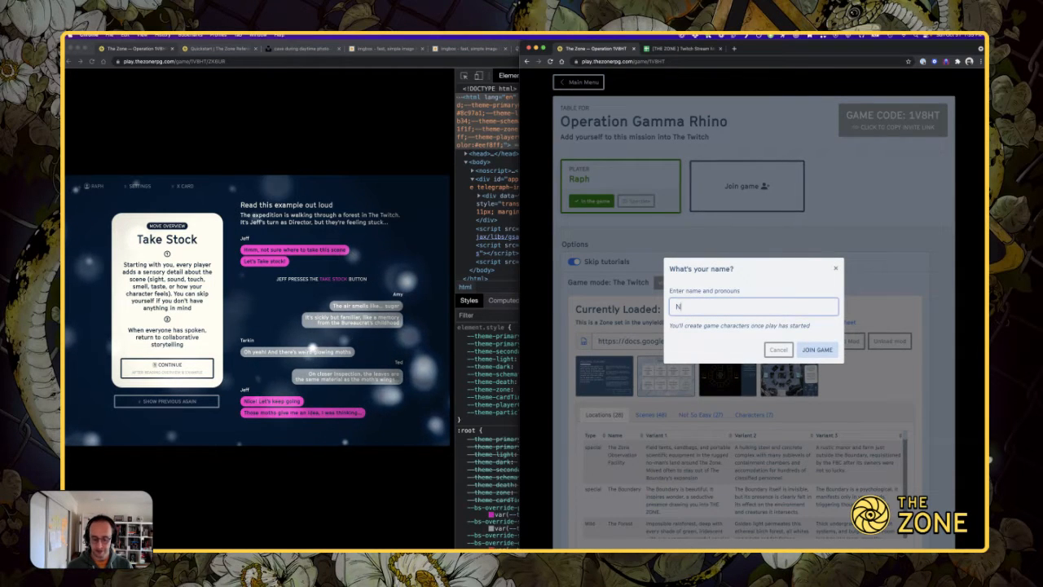
{"action": "type", "text": "ick"}
{"action": "key", "text": "Return"}
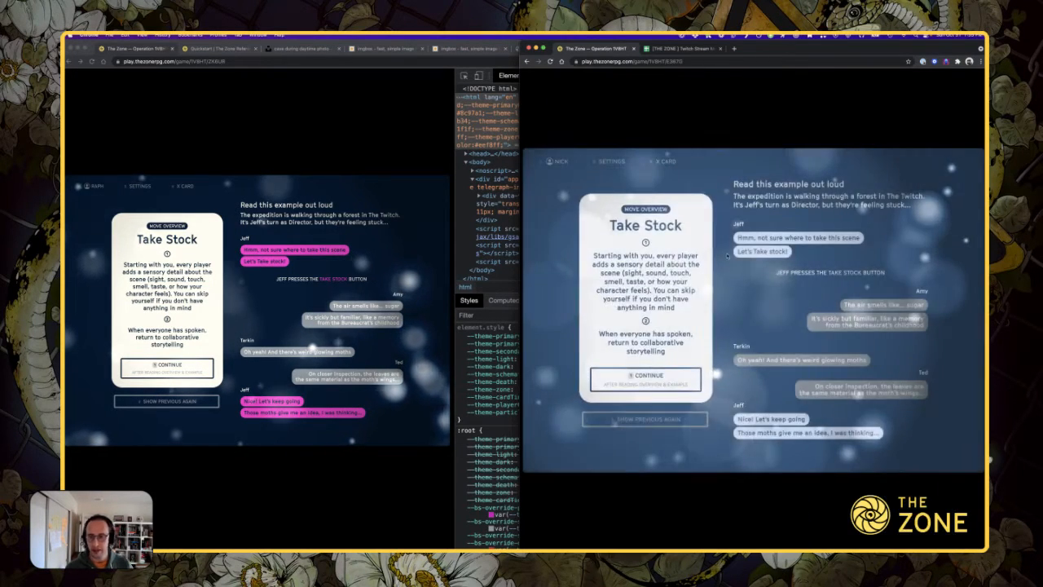
- Return to the lobby, set the Game State sequence to location5, and accept the character's fate in the game
{"action": "left_click", "coordinate": [559, 163]}
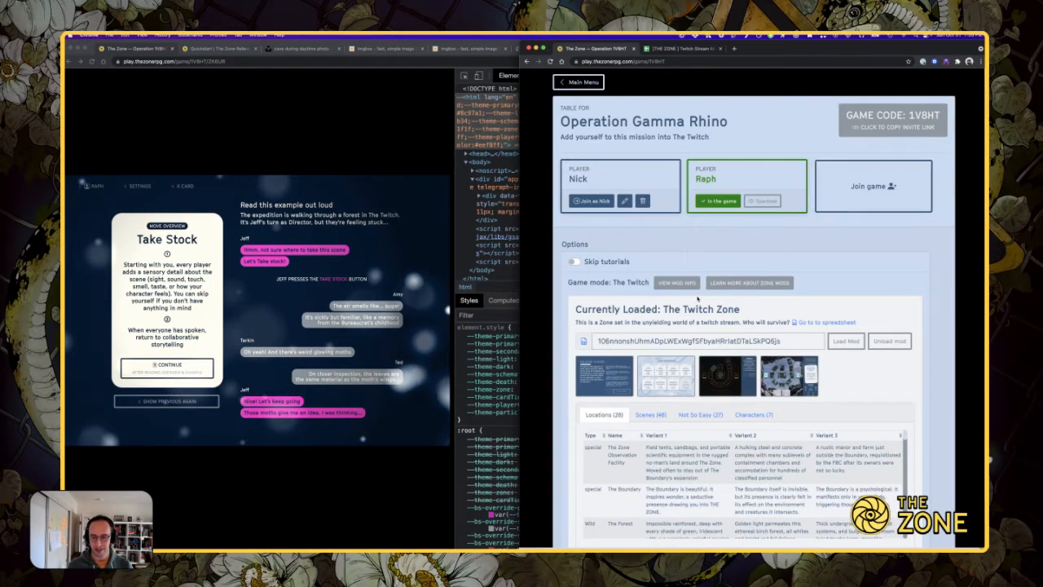
{"action": "scroll", "coordinate": [860, 385], "scroll_direction": "down", "scroll_amount": 4}
{"action": "scroll", "coordinate": [856, 388], "scroll_direction": "down", "scroll_amount": 3}
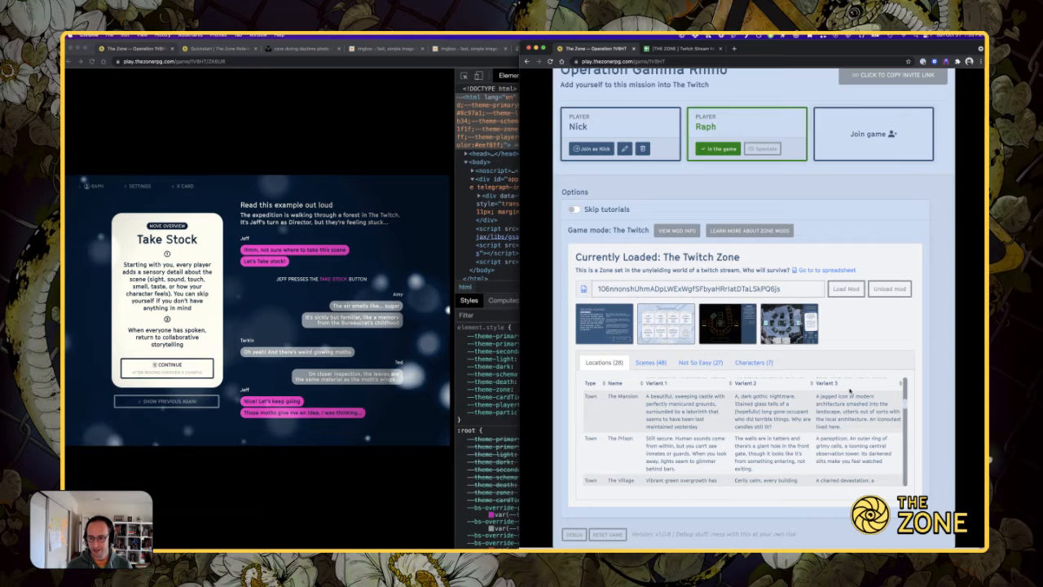
{"action": "left_click", "coordinate": [574, 535]}
{"action": "scroll", "coordinate": [931, 494], "scroll_direction": "down", "scroll_amount": 10}
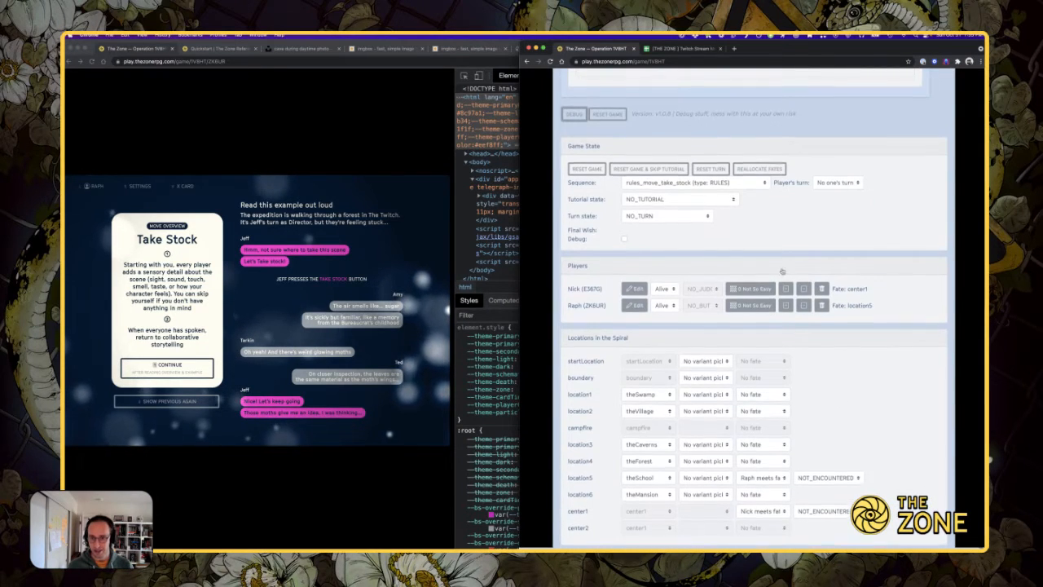
{"action": "scroll", "coordinate": [725, 191], "scroll_direction": "up", "scroll_amount": 1}
{"action": "left_click", "coordinate": [729, 193]}
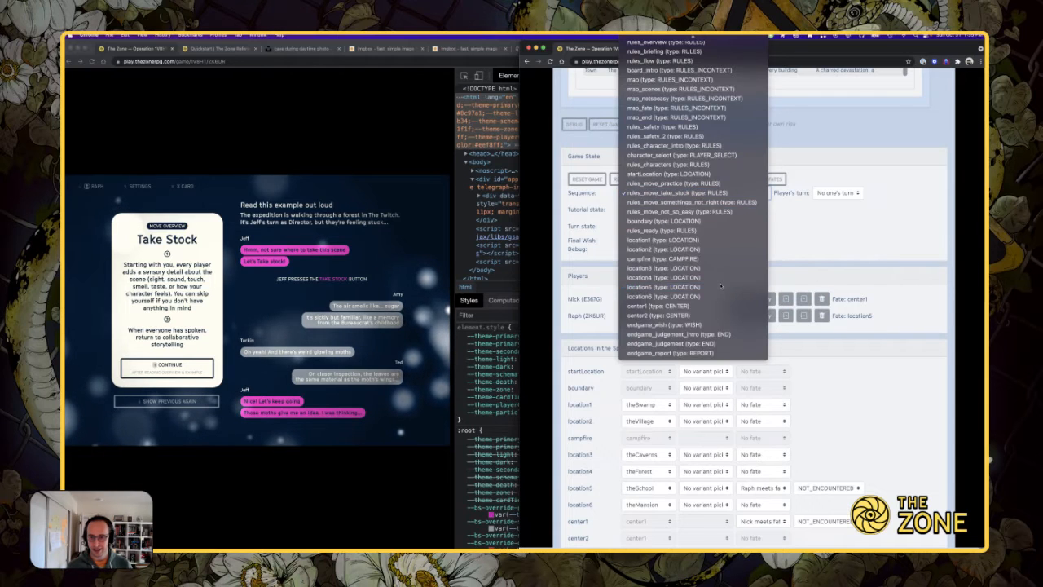
{"action": "left_click", "coordinate": [692, 287]}
{"action": "left_click", "coordinate": [385, 156]}
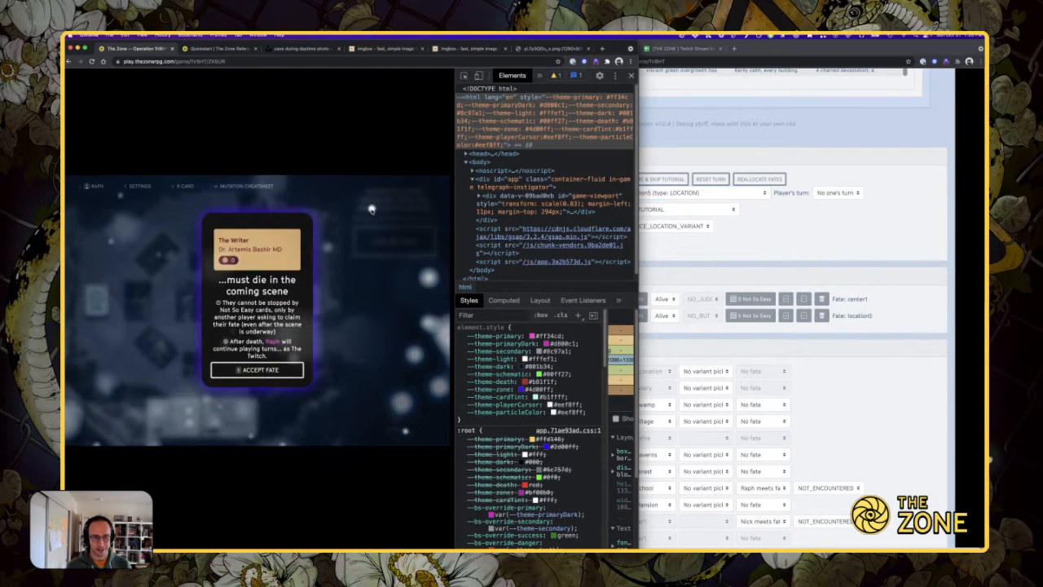
{"action": "left_click", "coordinate": [273, 370]}
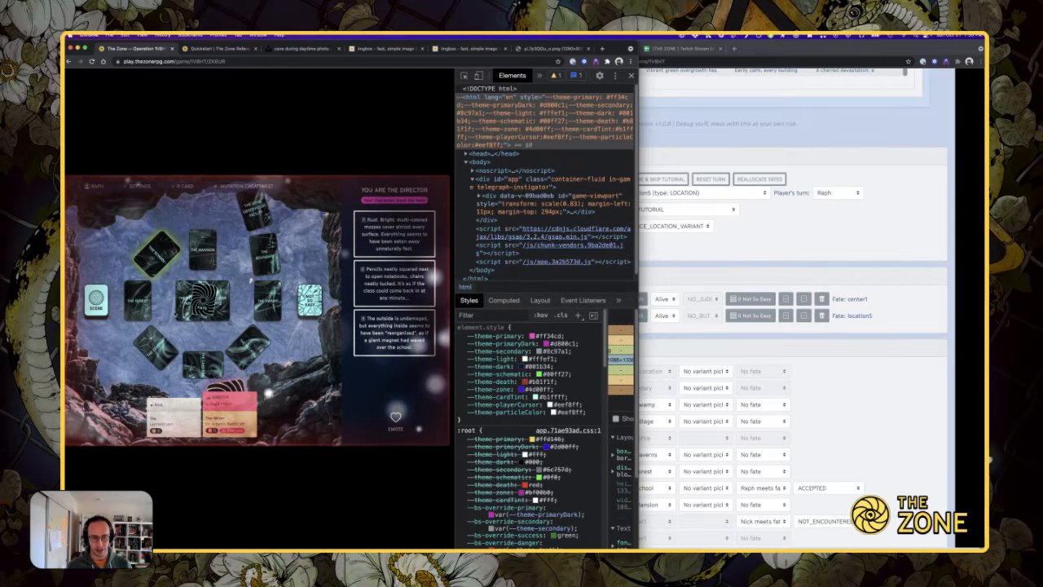
- Try blue #1f49b8 for the html element's --theme-death variable, then set it to red #b8321f
{"action": "left_click", "coordinate": [525, 381]}
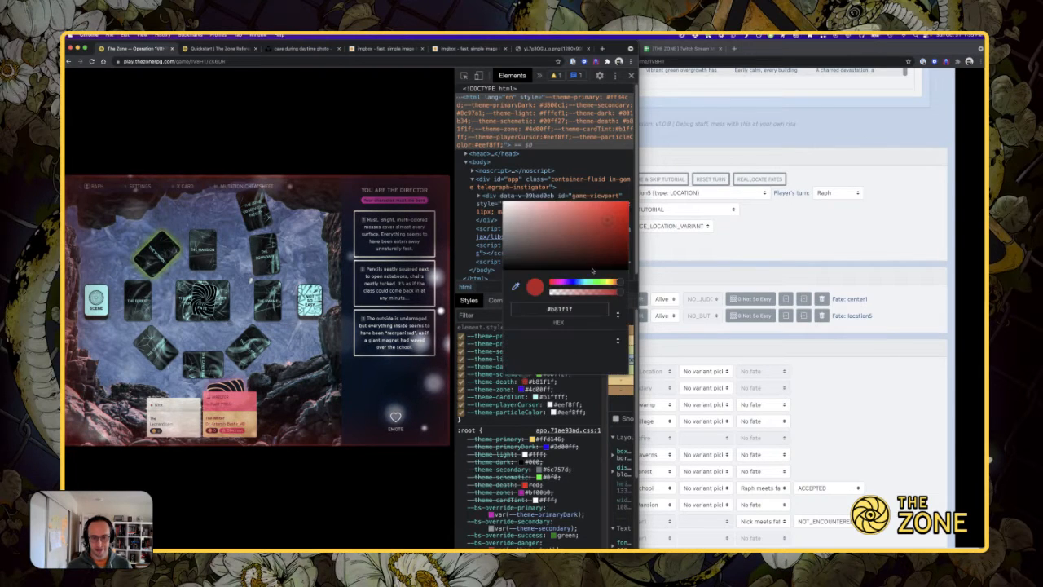
{"action": "left_click", "coordinate": [577, 282]}
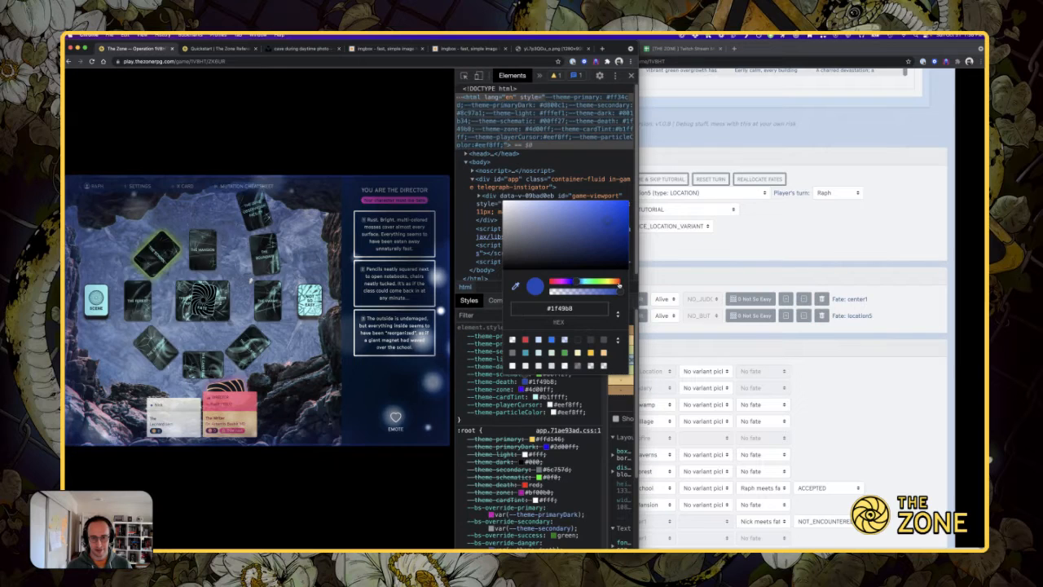
{"action": "left_click", "coordinate": [619, 282]}
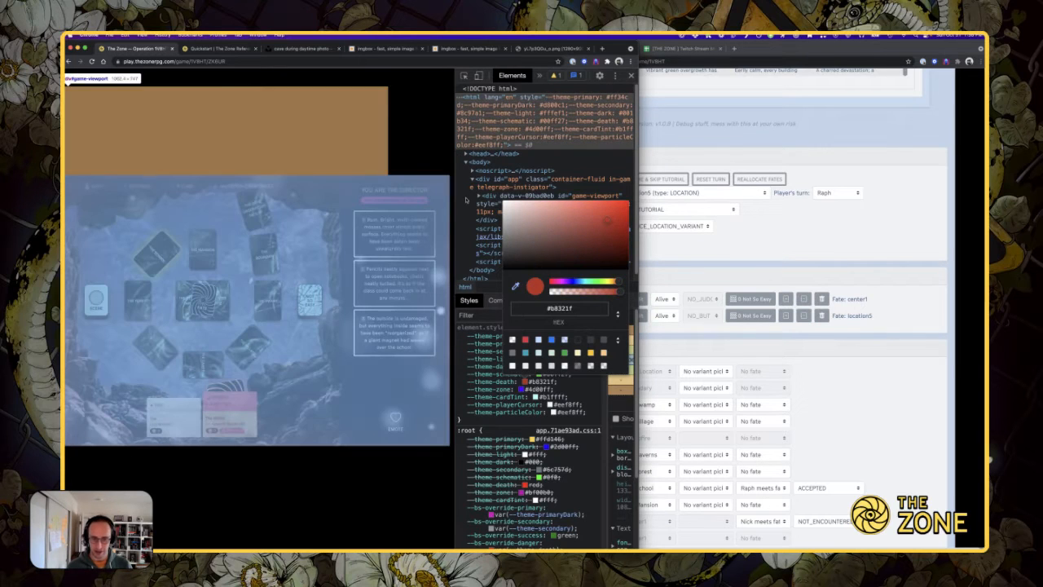
{"action": "left_click", "coordinate": [467, 200]}
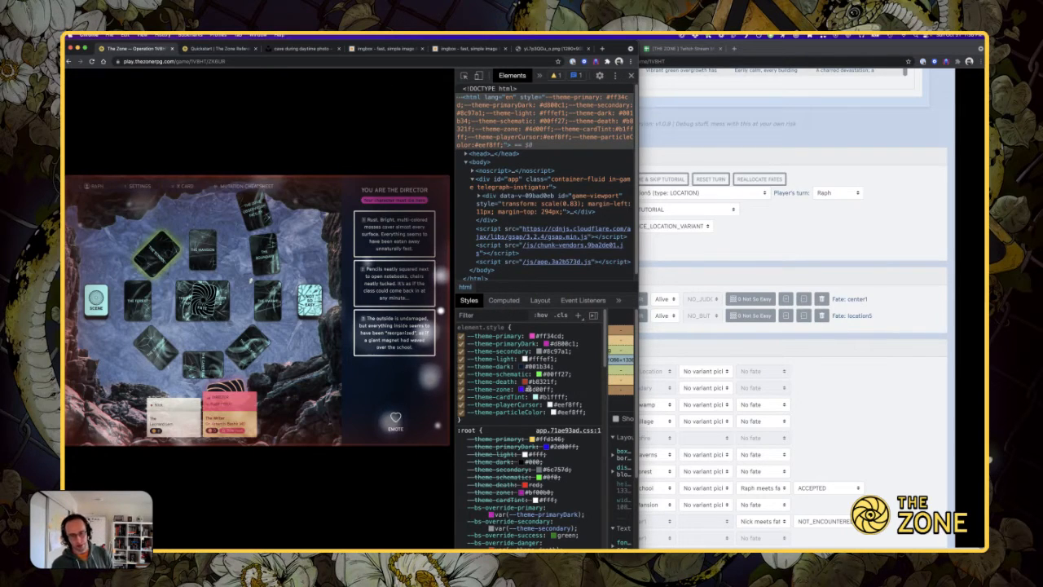
- Choose the multi-colored mosses variant for The School, get its scene prompt, and proceed past the character's death explanation
{"action": "left_click", "coordinate": [383, 224]}
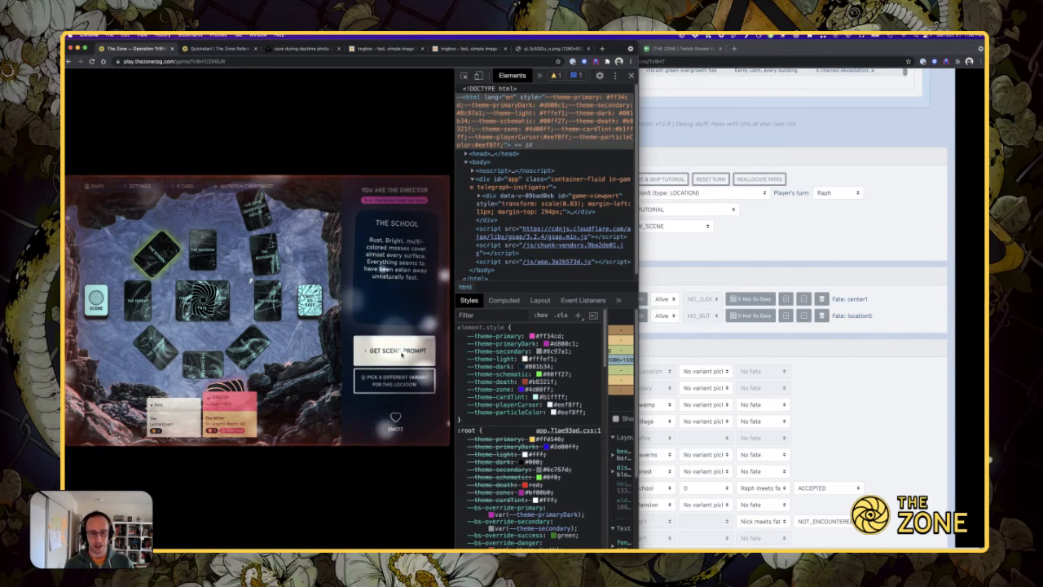
{"action": "left_click", "coordinate": [400, 351]}
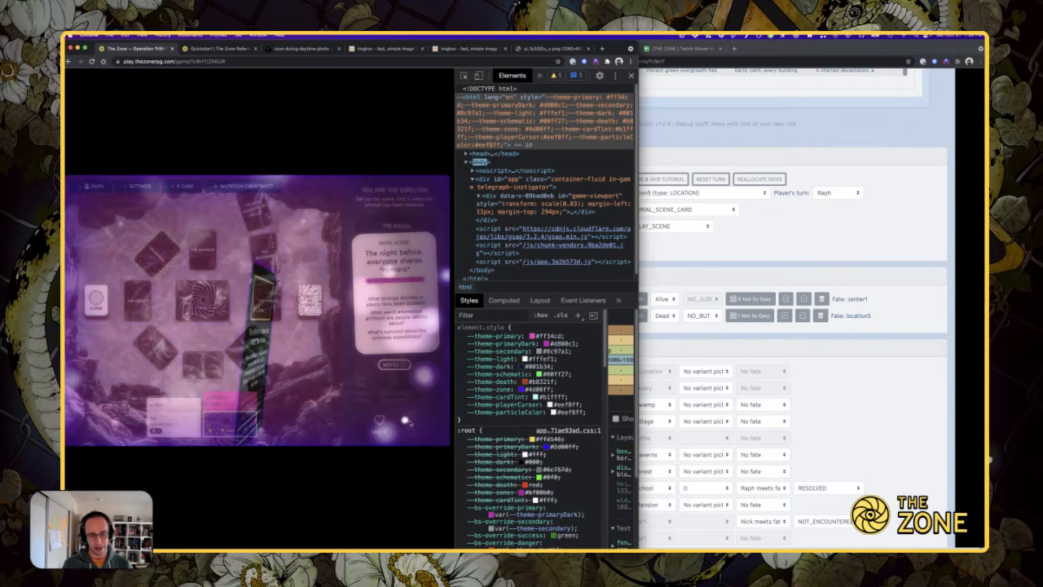
{"action": "left_click", "coordinate": [256, 369]}
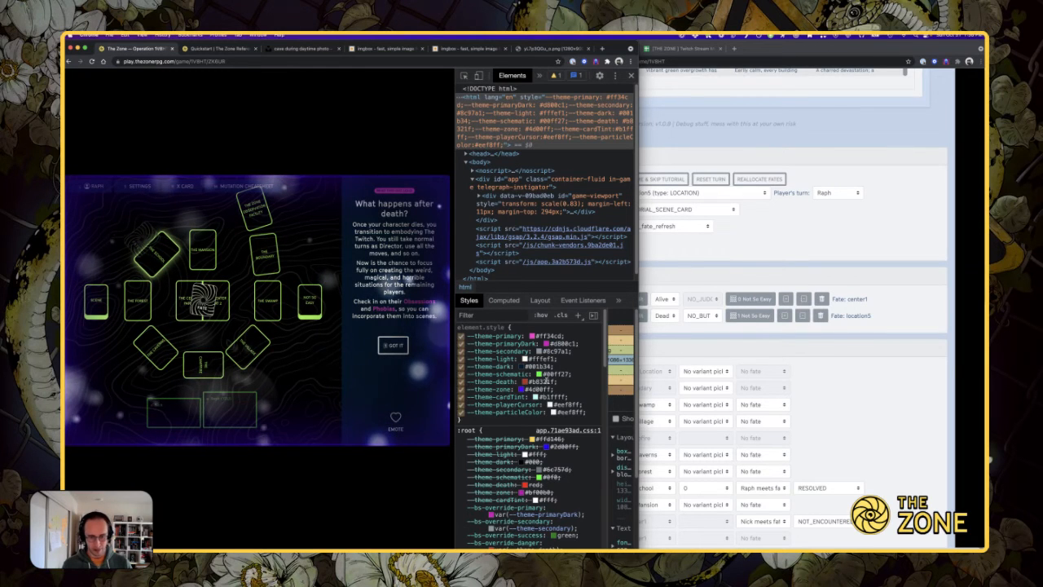
{"action": "left_click", "coordinate": [381, 340]}
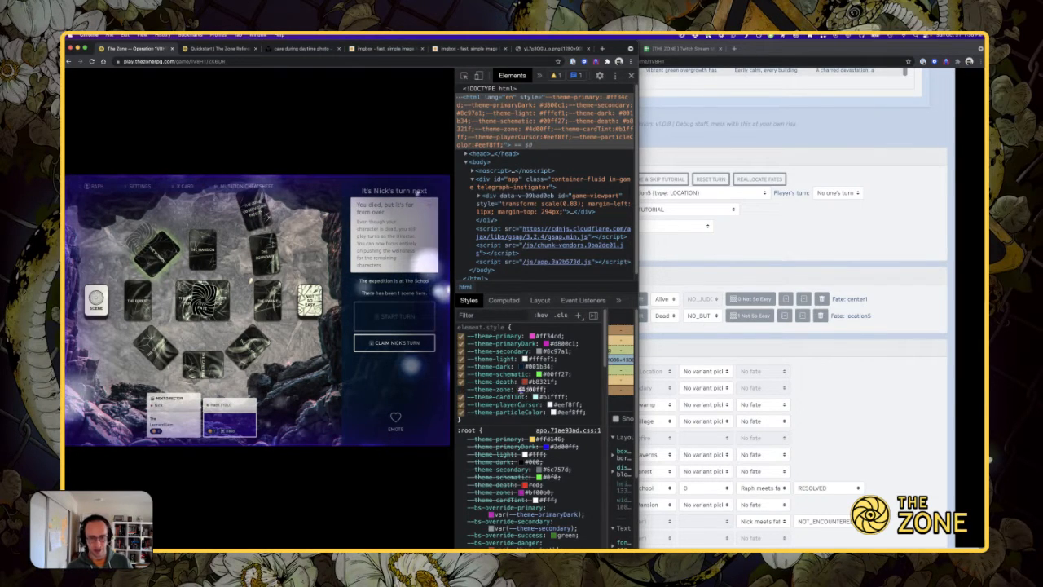
- Try pale violet #9b7be6 for the html element's --theme-zone variable, then set it to mint green #7be6b3
{"action": "left_click", "coordinate": [523, 389]}
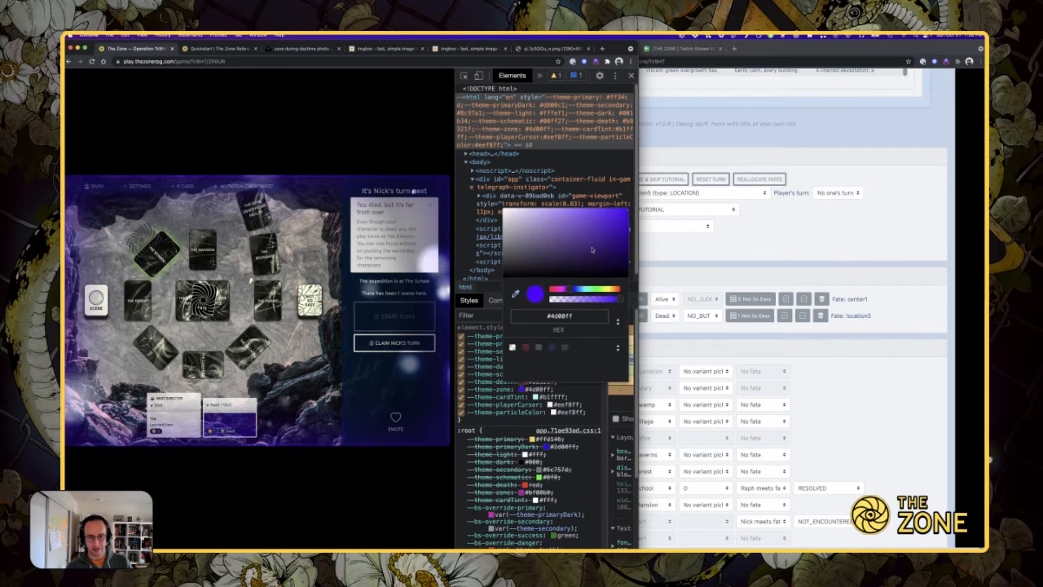
{"action": "left_click", "coordinate": [561, 219]}
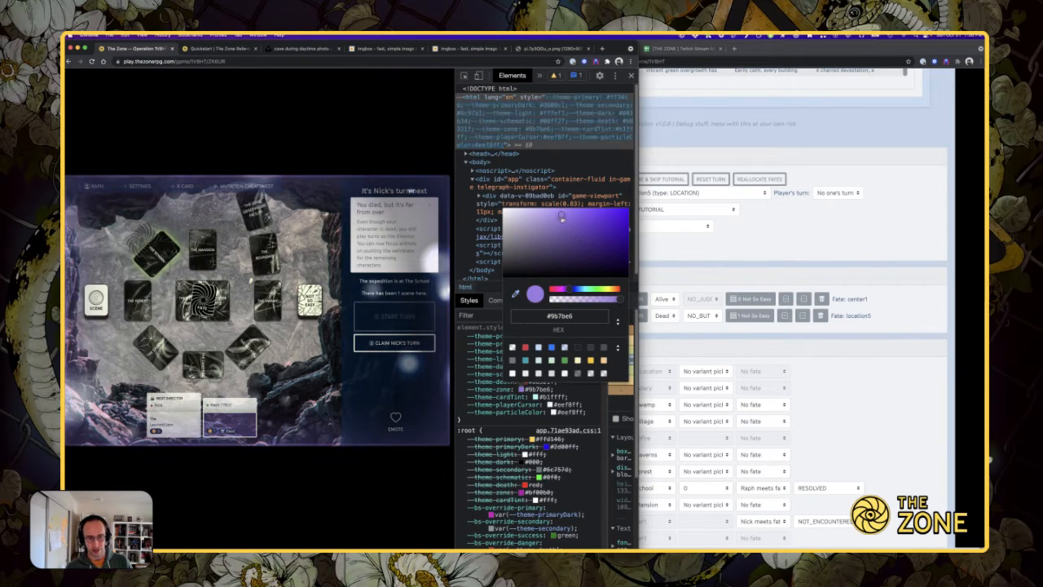
{"action": "left_click", "coordinate": [561, 216]}
{"action": "left_click", "coordinate": [591, 290]}
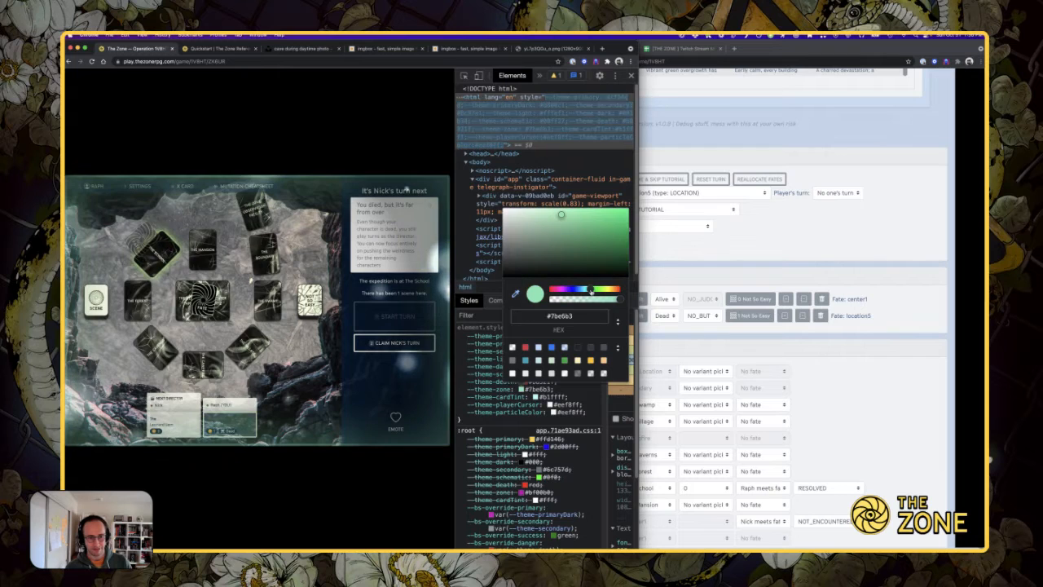
{"action": "key", "text": "Return"}
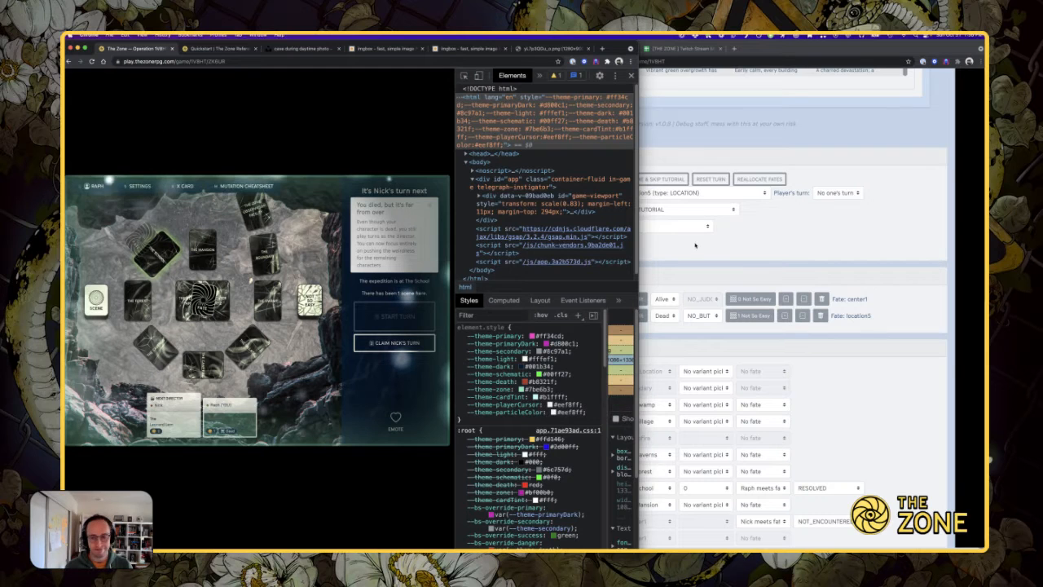
- Reset the game and reload the Twitch Zone mod in the lobby, then return to the game window
{"action": "left_click", "coordinate": [730, 210]}
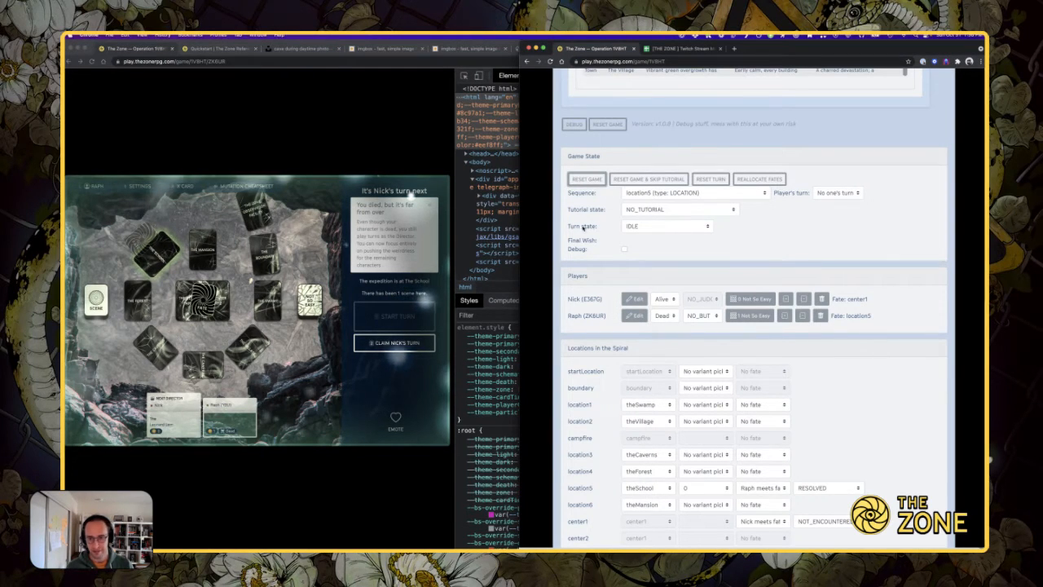
{"action": "scroll", "coordinate": [710, 156], "scroll_direction": "up", "scroll_amount": 5}
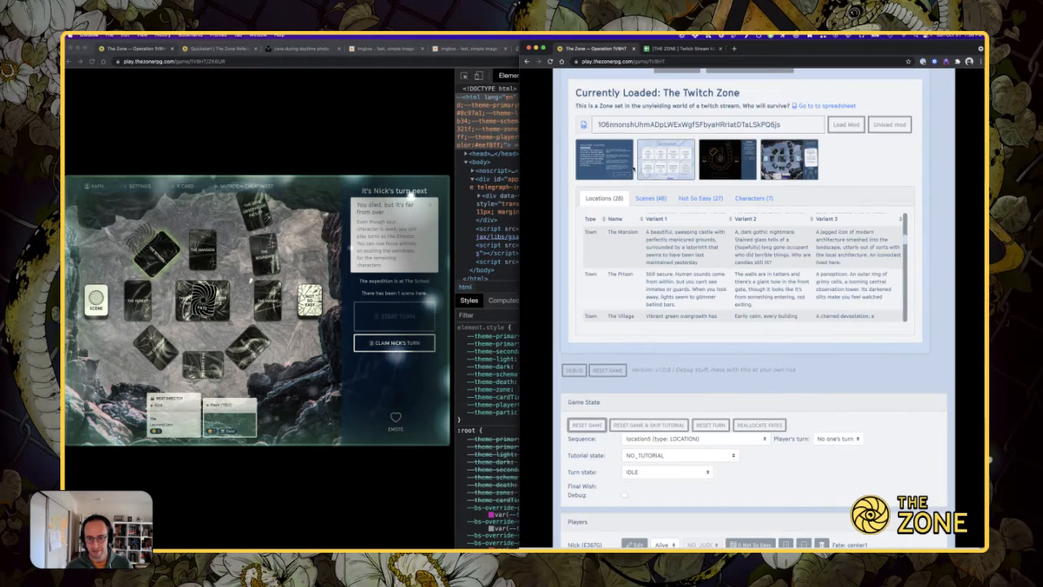
{"action": "scroll", "coordinate": [605, 372], "scroll_direction": "up", "scroll_amount": 3}
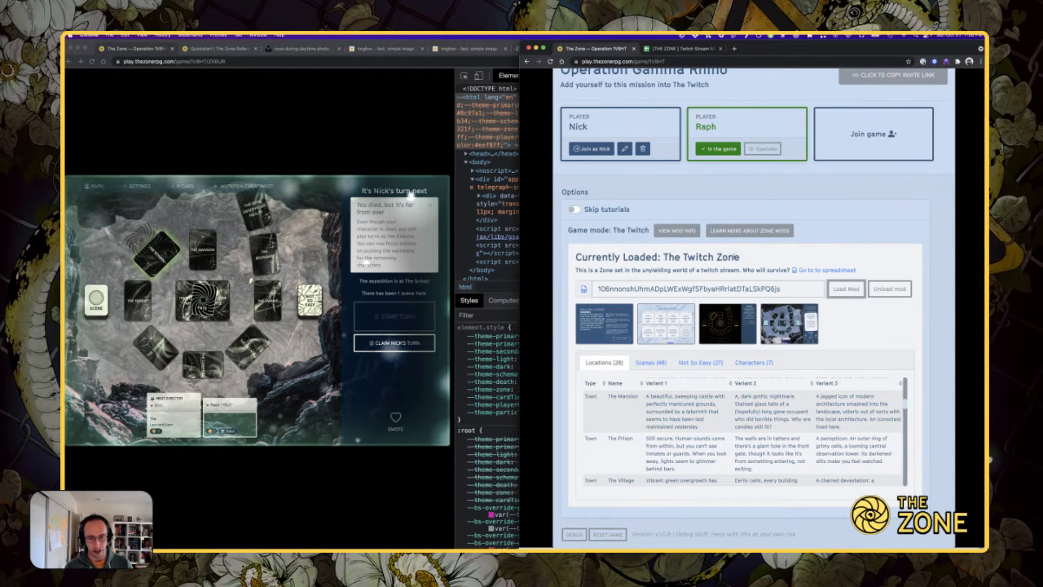
{"action": "left_click", "coordinate": [388, 203]}
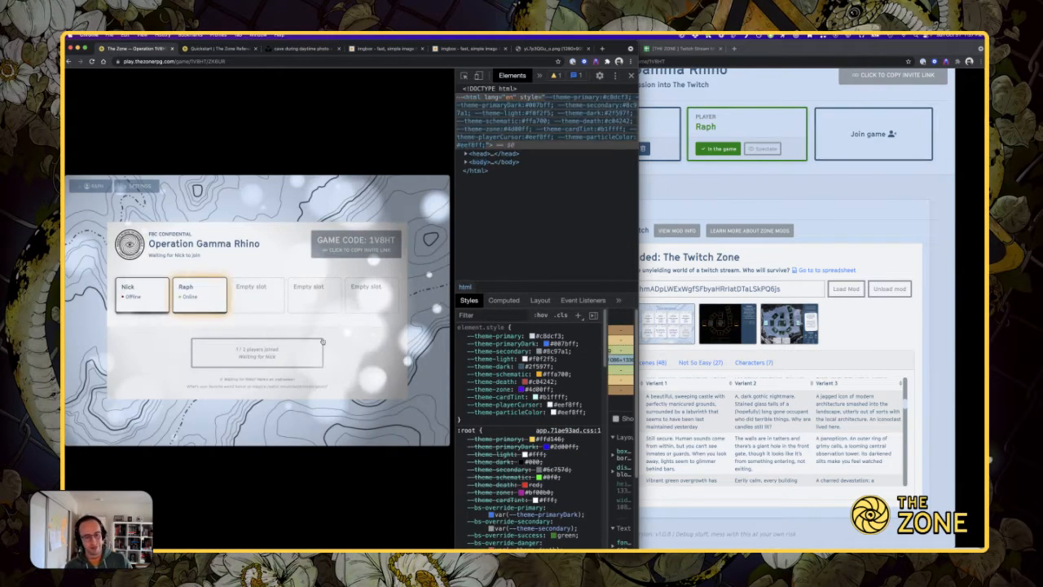
- Start the game and advance through the welcome and storytelling introduction screens to the shared board
{"action": "left_click", "coordinate": [321, 342]}
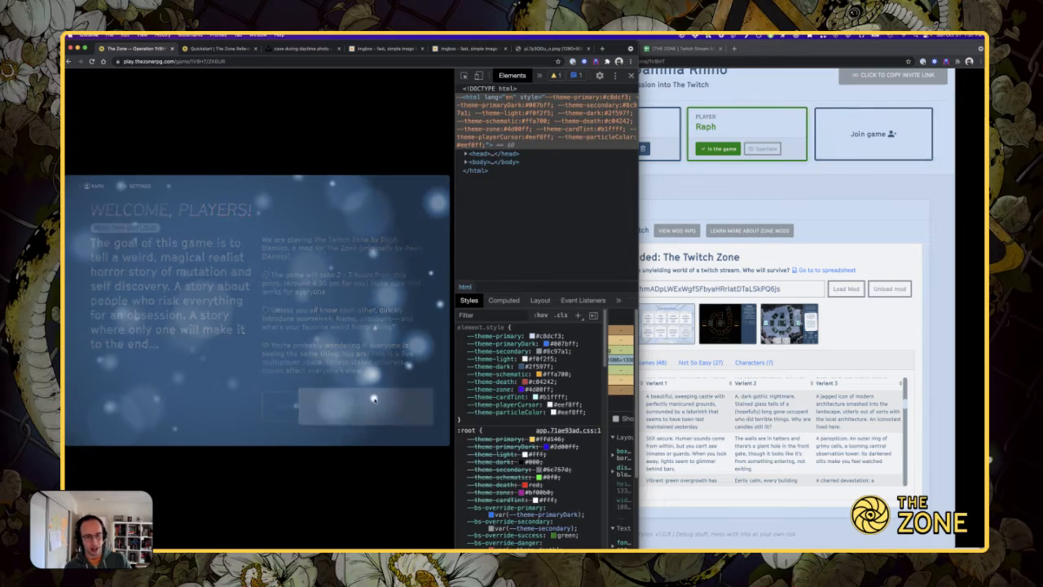
{"action": "left_click", "coordinate": [374, 398]}
{"action": "left_click", "coordinate": [364, 405]}
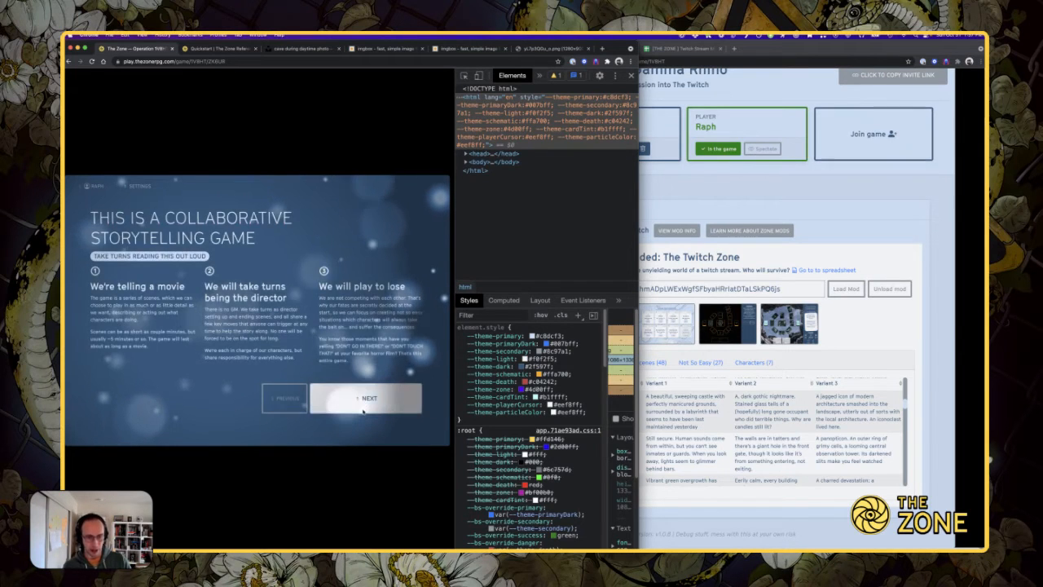
{"action": "left_click", "coordinate": [364, 407]}
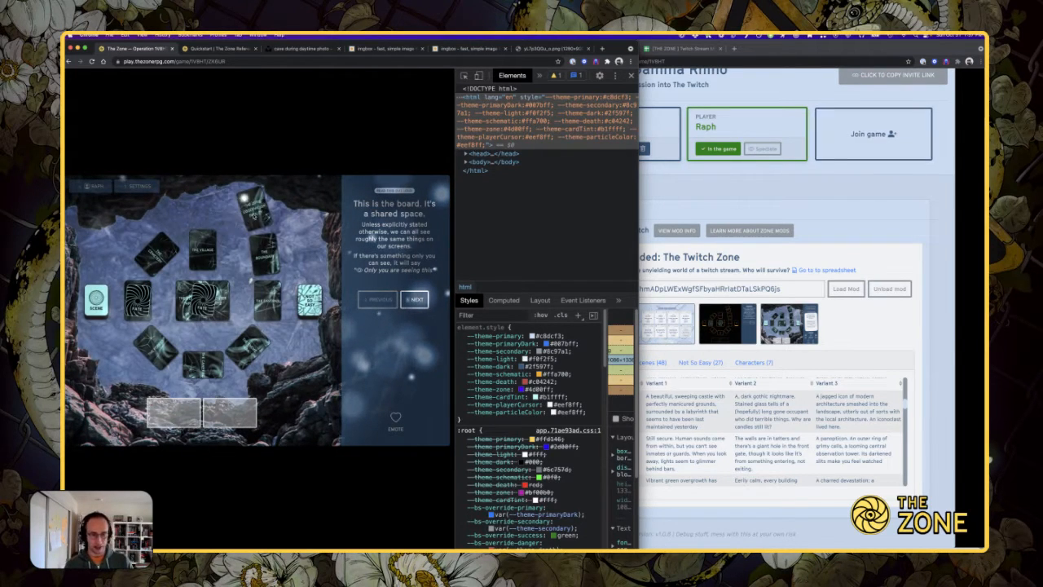
- Try pale yellow #fffbb1 for the html element's --theme-cardTint variable, then set it to pale orange #ffdfb1
{"action": "left_click", "coordinate": [532, 397]}
{"action": "left_click_drag", "start_coordinate": [583, 293], "coordinate": [609, 299]}
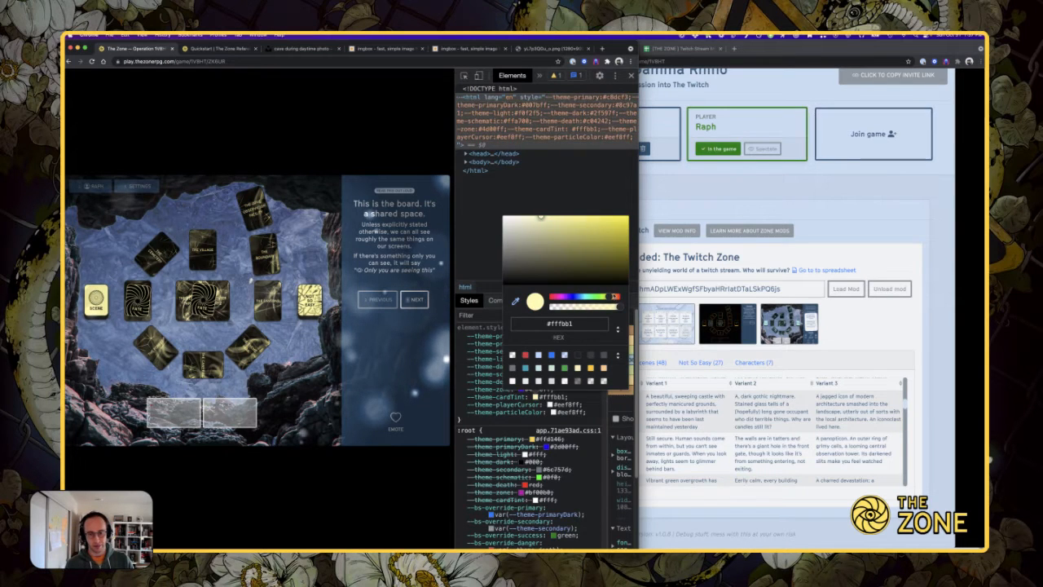
{"action": "left_click", "coordinate": [613, 297]}
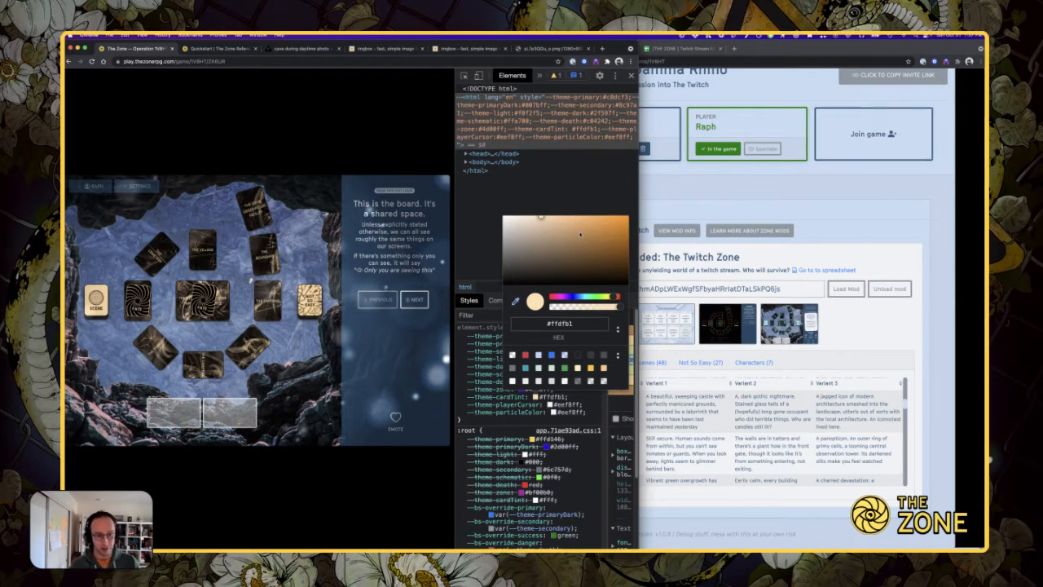
{"action": "key", "text": "Escape"}
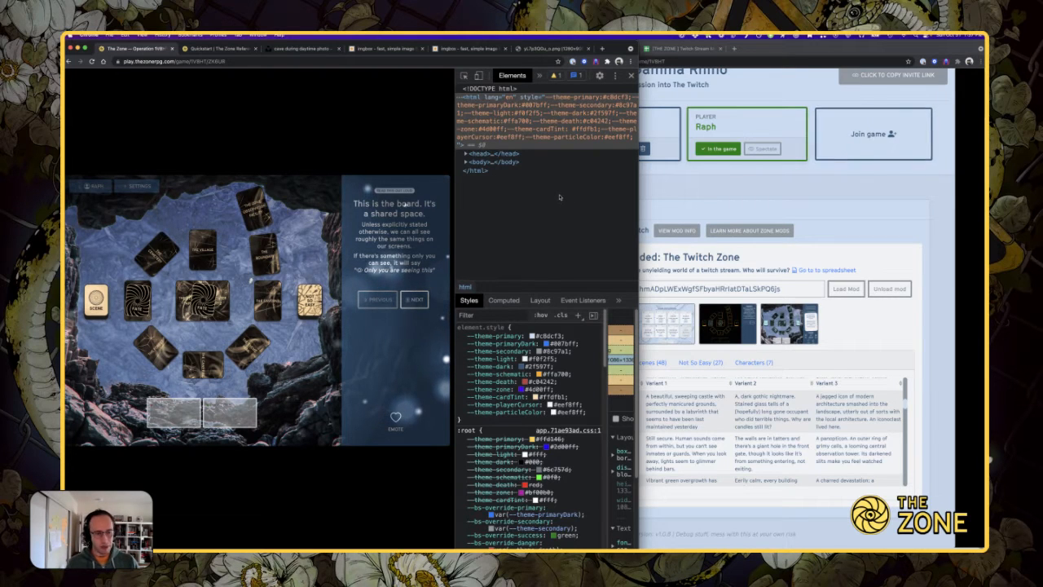
{"action": "left_click", "coordinate": [685, 199]}
{"action": "left_click", "coordinate": [315, 170]}
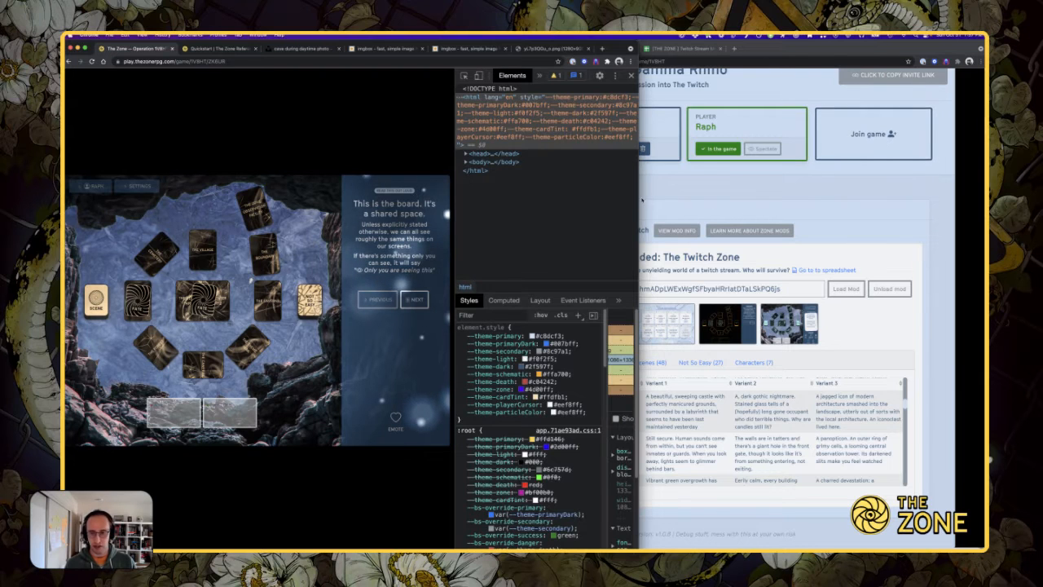
- Switch to the Twitch Stream Mod spreadsheet and review the welcomeText and briefingText entries on the setup sheet
{"action": "left_click", "coordinate": [664, 51]}
{"action": "left_click", "coordinate": [665, 49]}
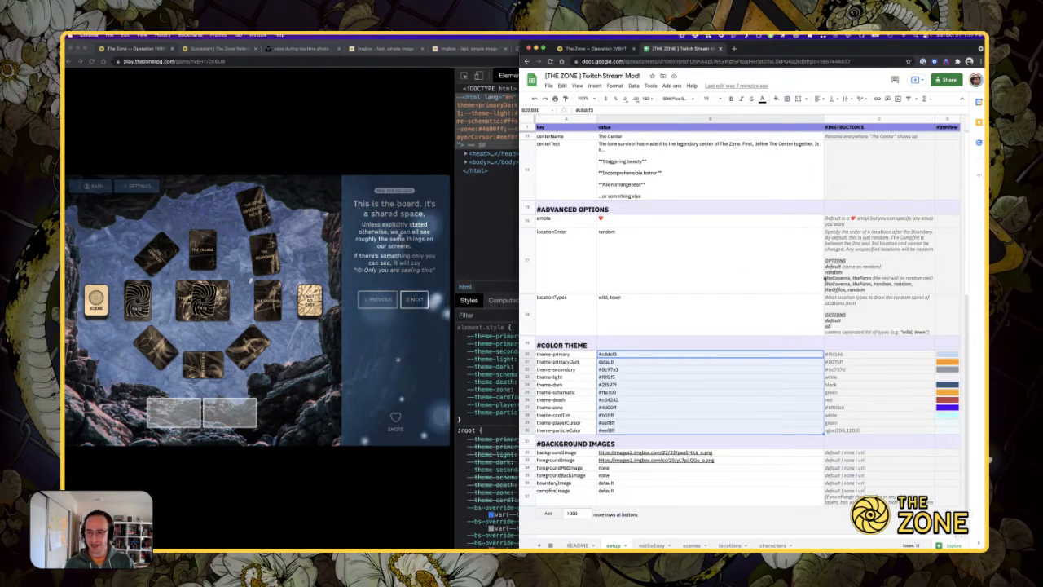
{"action": "left_click", "coordinate": [864, 269]}
{"action": "scroll", "coordinate": [714, 285], "scroll_direction": "up", "scroll_amount": 1}
{"action": "scroll", "coordinate": [714, 285], "scroll_direction": "up", "scroll_amount": 6}
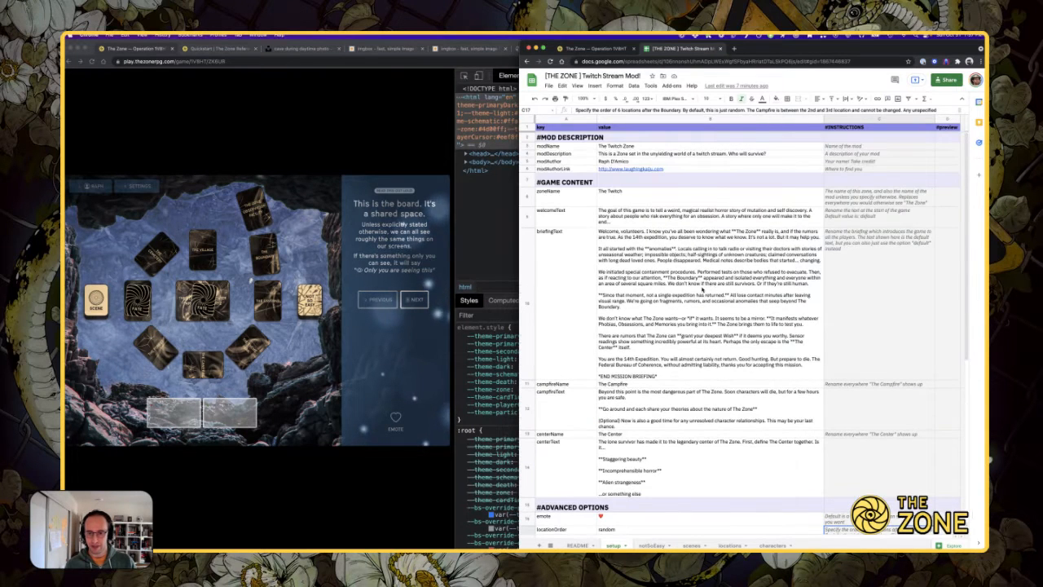
{"action": "left_click", "coordinate": [669, 236]}
{"action": "left_click", "coordinate": [669, 216]}
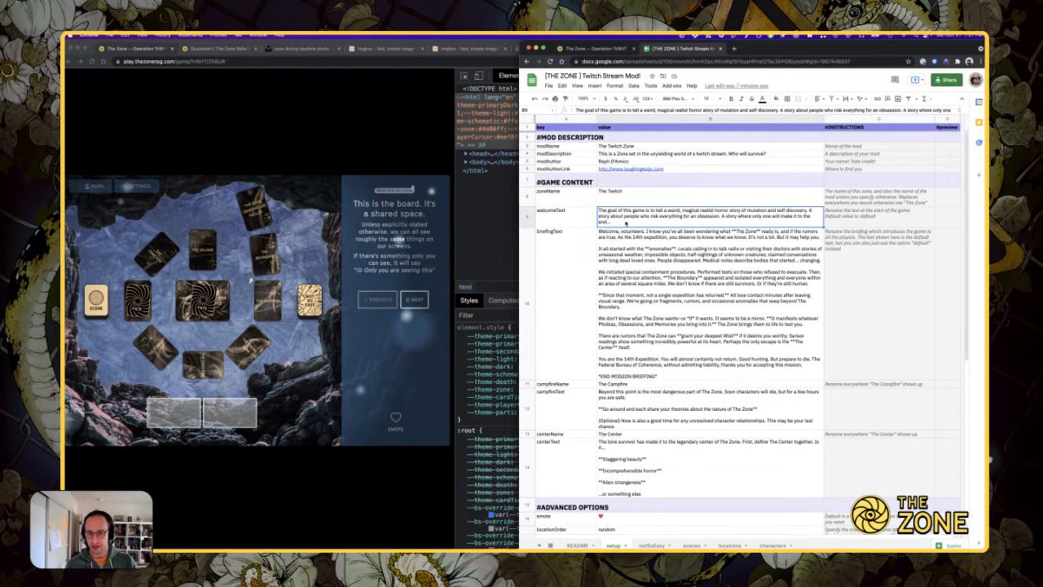
{"action": "left_click", "coordinate": [633, 254]}
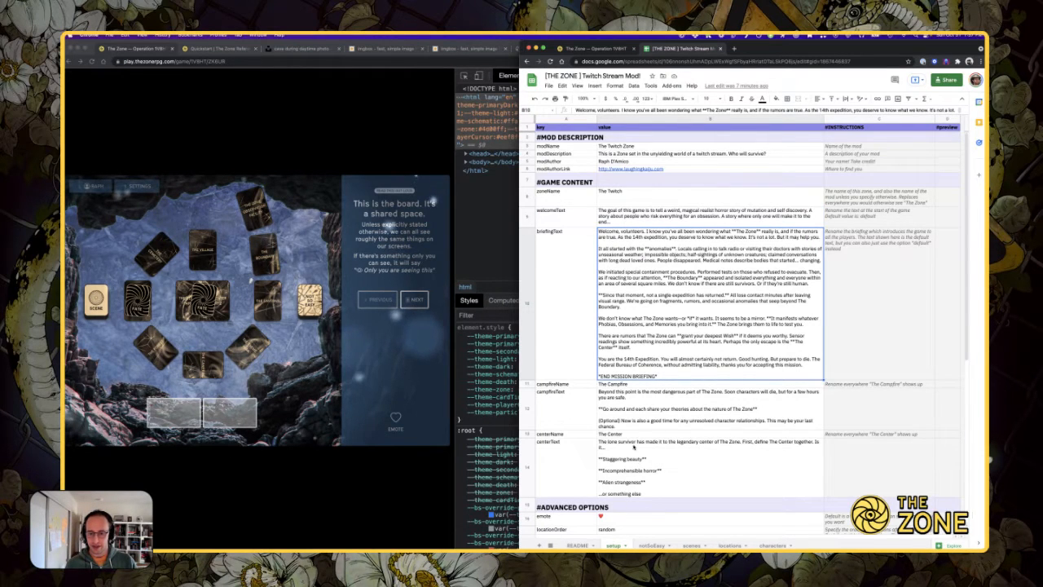
{"action": "scroll", "coordinate": [633, 447], "scroll_direction": "down", "scroll_amount": 1}
- On the notSoEasy sheet, copy rows 22 to 28 and paste them into seven new rows inserted directly below
{"action": "left_click", "coordinate": [652, 545]}
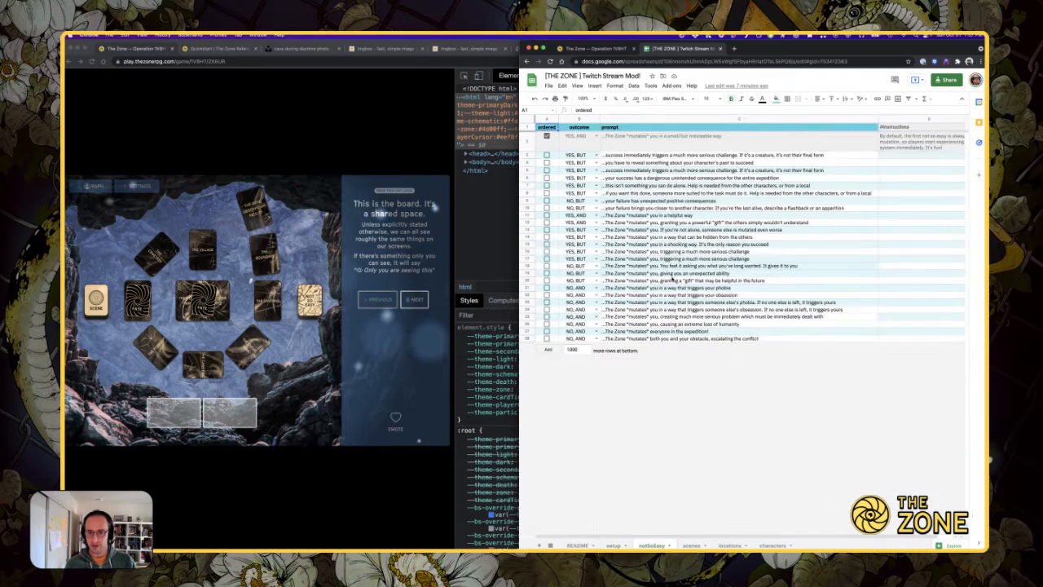
{"action": "left_click", "coordinate": [619, 288]}
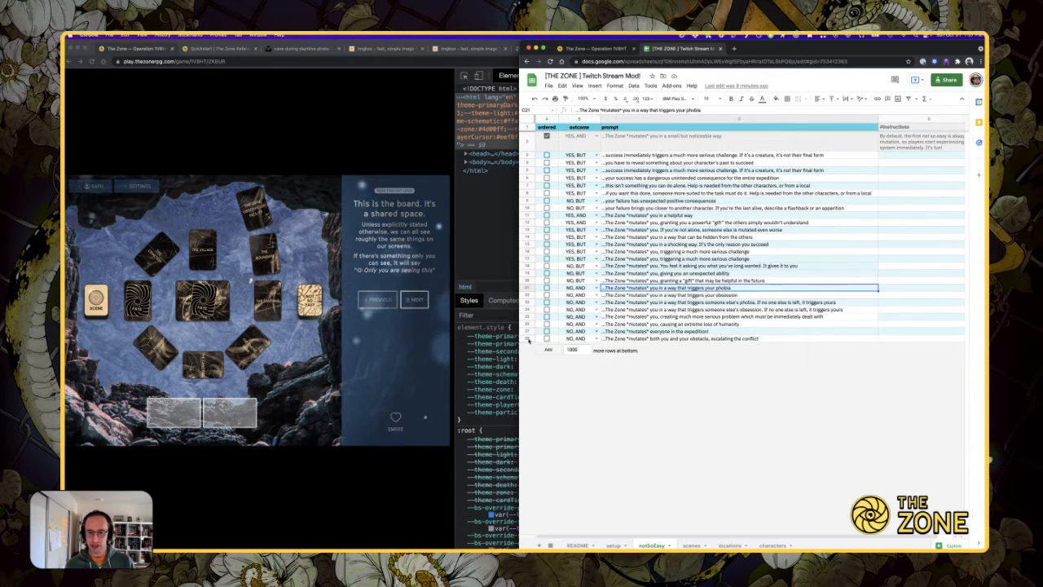
{"action": "left_click_drag", "start_coordinate": [527, 331], "coordinate": [527, 338]}
{"action": "key", "text": "shift+Up"}
{"action": "key", "text": "shift+Up"}
{"action": "key", "text": "shift+Up"}
{"action": "key", "text": "shift+Up"}
{"action": "key", "text": "shift+Up"}
{"action": "key", "text": "ctrl+c"}
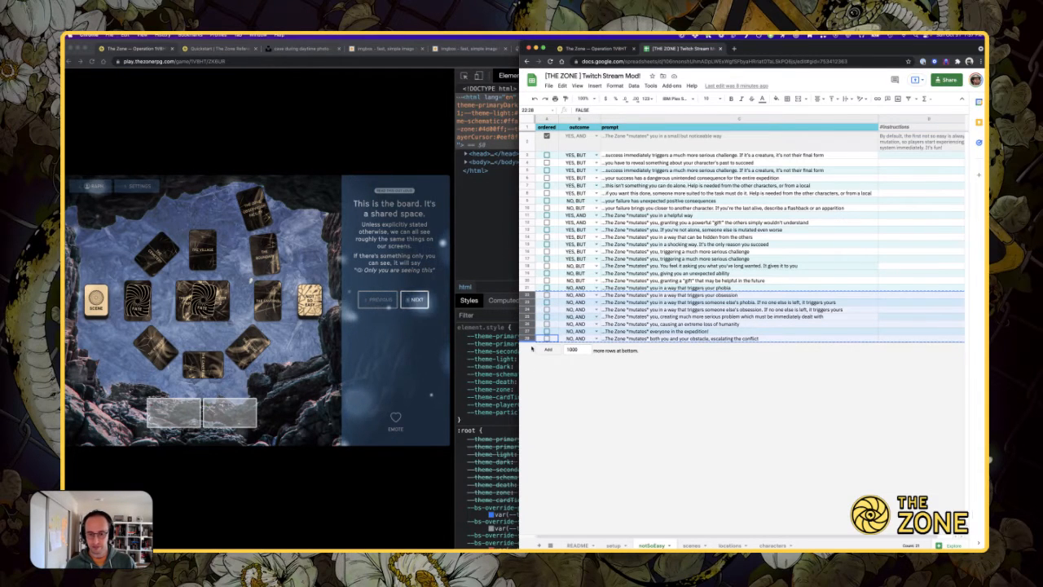
{"action": "right_click", "coordinate": [529, 325]}
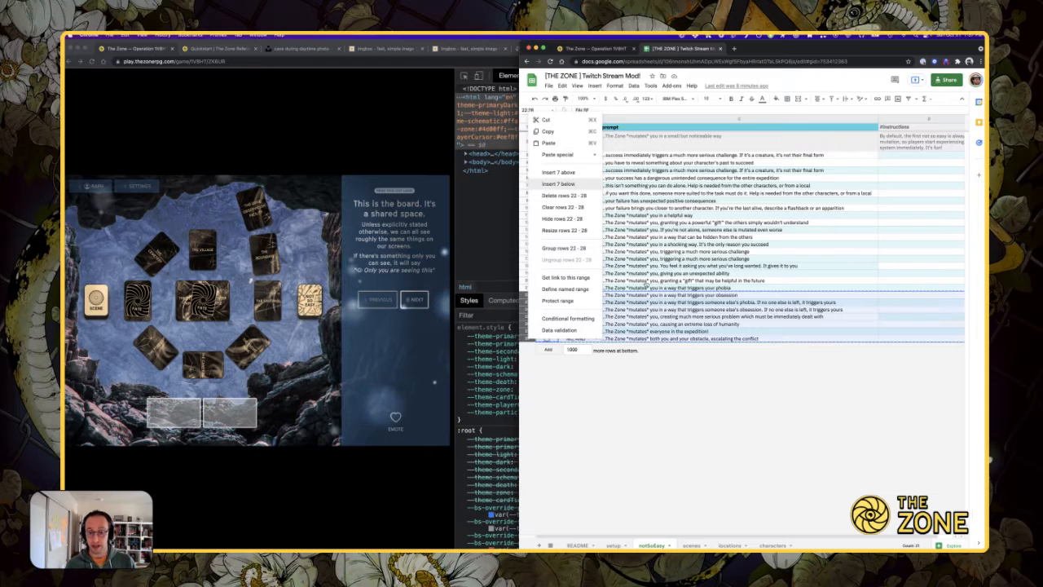
{"action": "left_click", "coordinate": [559, 184]}
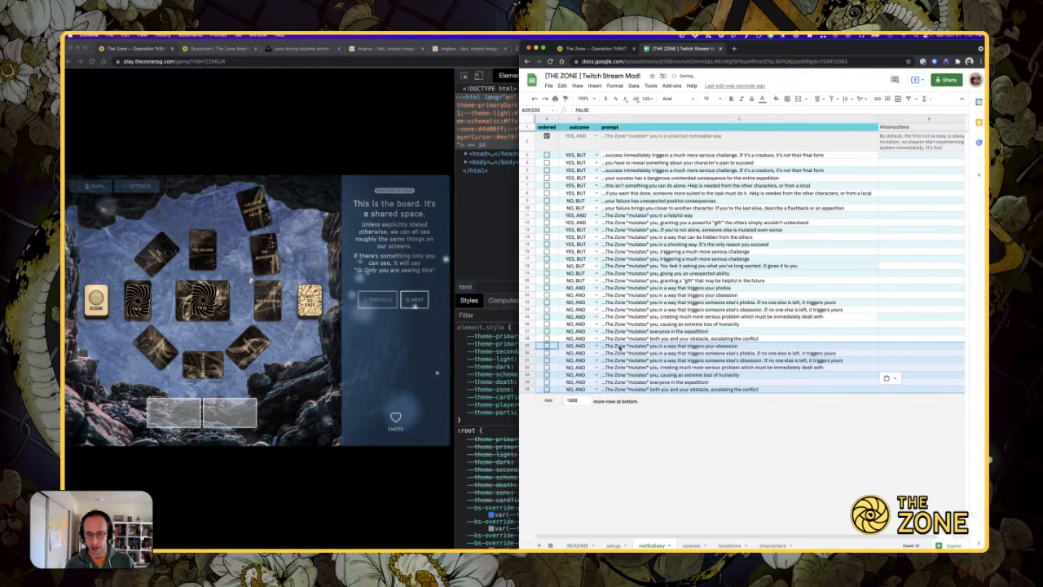
{"action": "key", "text": "ctrl+v"}
- Rewrite the row 29 prompt as "...The Zone *mutates* to resemble one of your companions"
{"action": "left_click", "coordinate": [678, 344]}
{"action": "key", "text": "alt+shift+Left"}
{"action": "key", "text": "alt+shift+Left"}
{"action": "key", "text": "alt+shift+Left"}
{"action": "key", "text": "alt+shift+Left"}
{"action": "key", "text": "alt+shift+Left"}
{"action": "key", "text": "alt+shift+Left"}
{"action": "key", "text": "alt+shift+Left"}
{"action": "key", "text": "alt+shift+Left"}
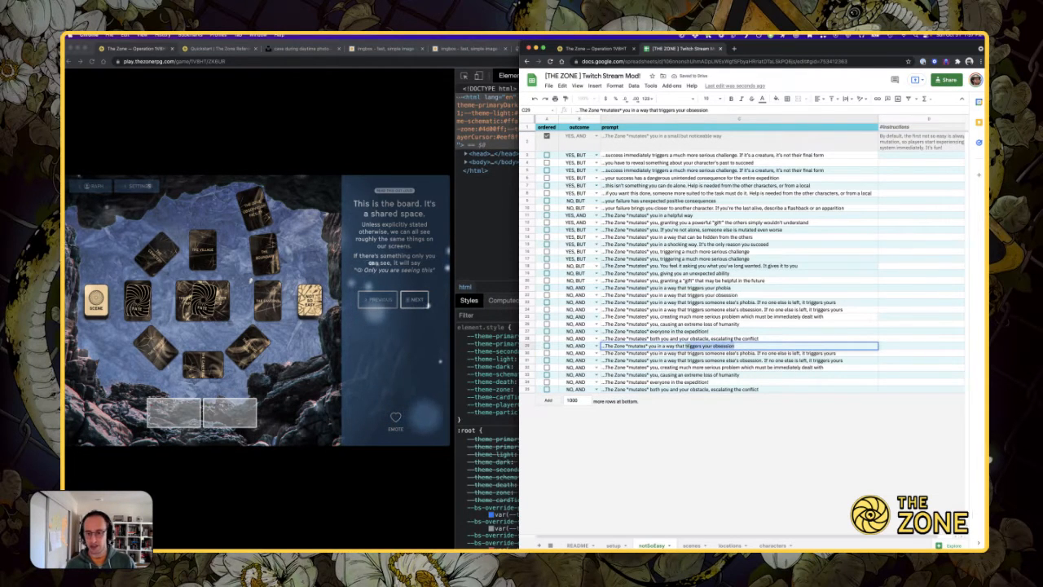
{"action": "type", "text": "to resem"}
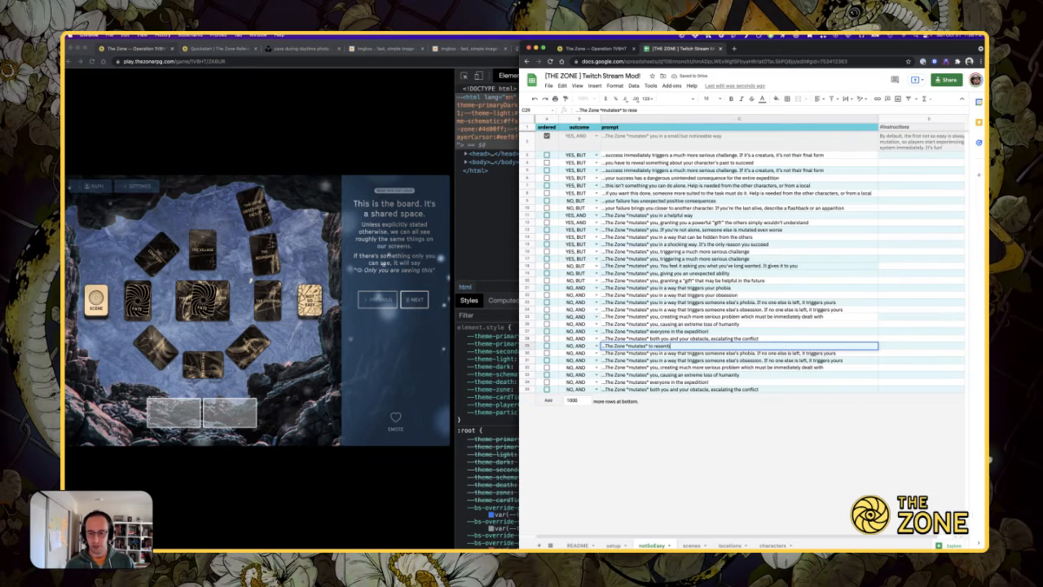
{"action": "type", "text": "ble one of your conpanions"}
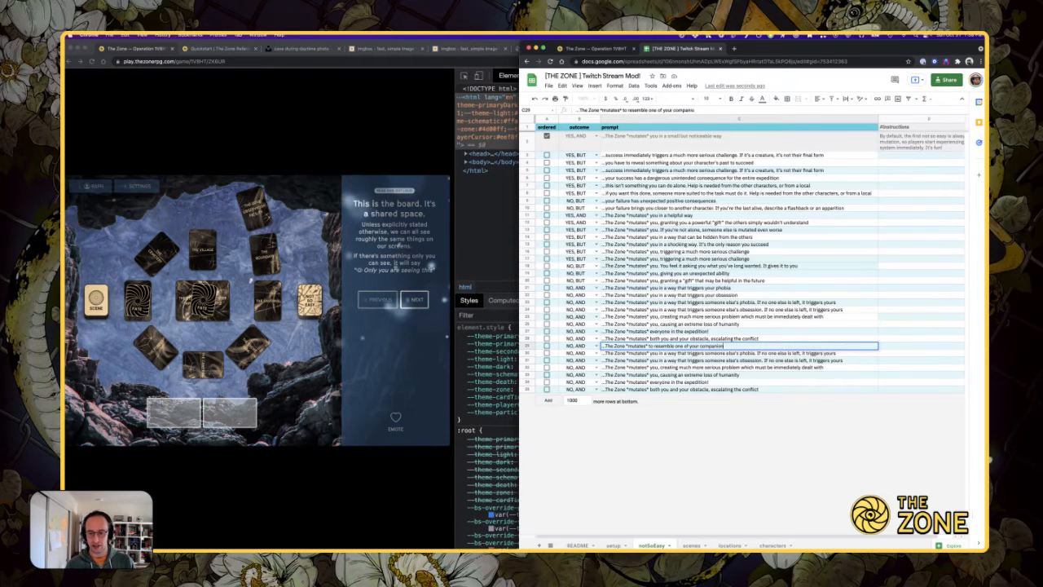
{"action": "key", "text": "Return"}
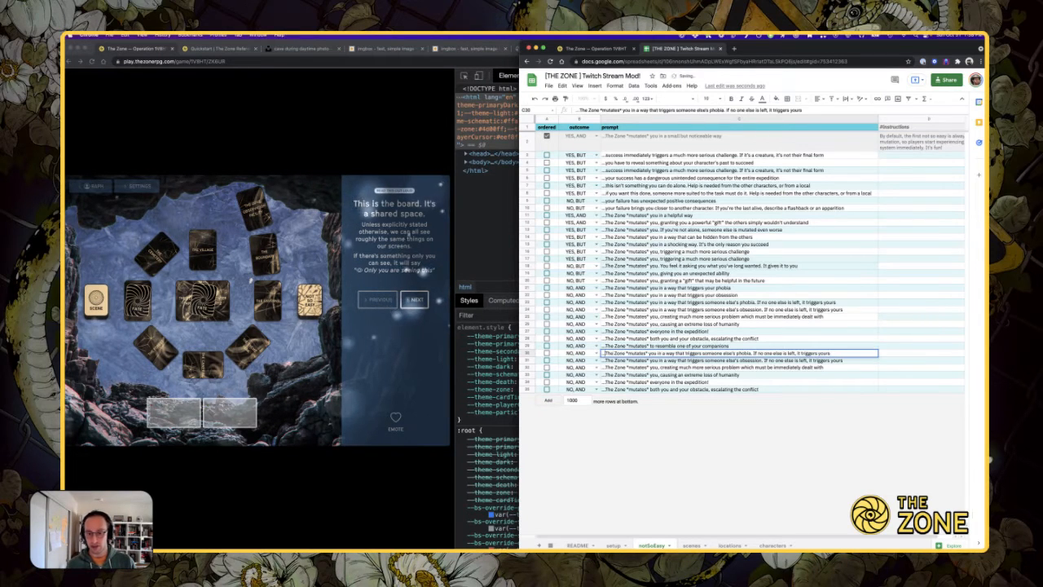
- Rewrite the row 30 prompt as "...The Zone *mutates* in a way you must absolutely keep secret"
{"action": "key", "text": "alt+shift+Left"}
{"action": "key", "text": "alt+shift+Left"}
{"action": "key", "text": "alt+shift+Left"}
{"action": "key", "text": "alt+shift+Left"}
{"action": "key", "text": "alt+shift+Left"}
{"action": "key", "text": "alt+shift+Left"}
{"action": "key", "text": "alt+shift+Left"}
{"action": "key", "text": "alt+shift+Left"}
{"action": "key", "text": "alt+shift+Left"}
{"action": "key", "text": "alt+shift+Left"}
{"action": "key", "text": "alt+shift+Left"}
{"action": "key", "text": "alt+shift+Left"}
{"action": "key", "text": "alt+shift+Left"}
{"action": "key", "text": "alt+shift+Left"}
{"action": "key", "text": "alt+shift+Left"}
{"action": "key", "text": "alt+shift+Left"}
{"action": "key", "text": "alt+shift+Left"}
{"action": "key", "text": "alt+shift+Left"}
{"action": "type", "text": "in a way yo"}
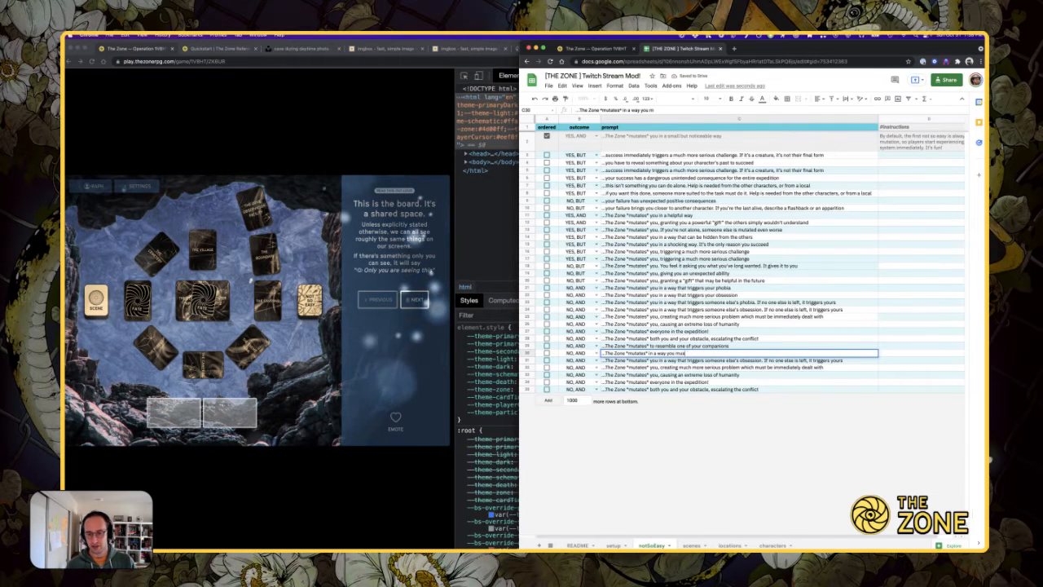
{"action": "type", "text": "u must absolutely keep sec"}
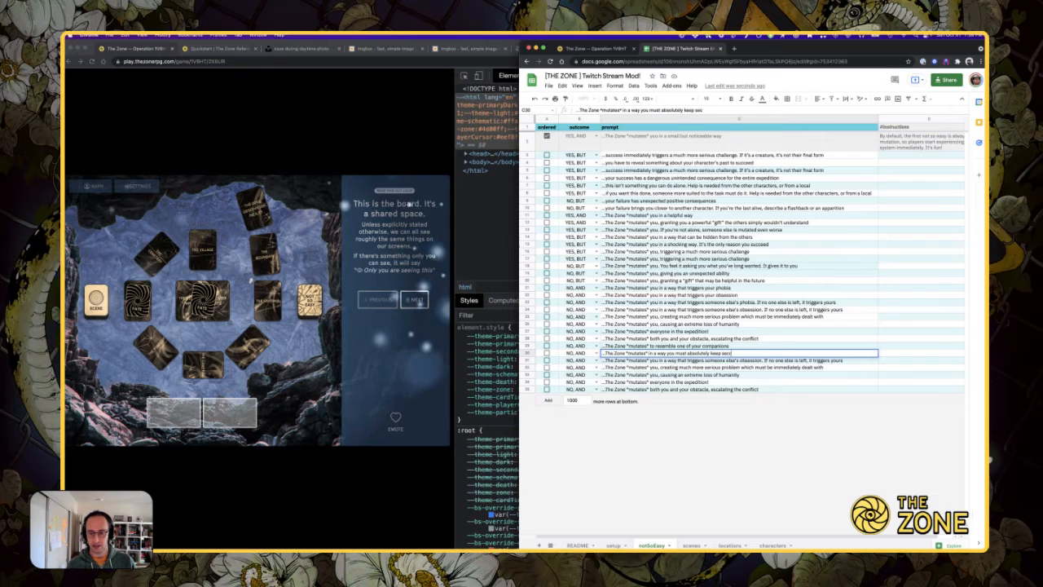
{"action": "type", "text": "ret"}
{"action": "key", "text": "Return"}
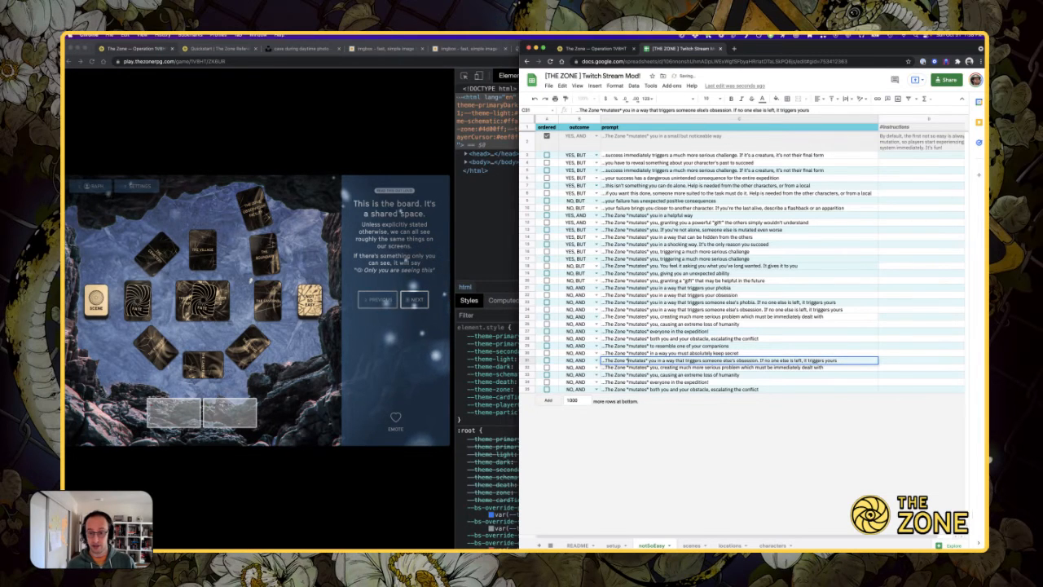
- Rewrite the row 31 prompt as "...The Zone *mutates* someone else, but your character doesn't know"
{"action": "key", "text": "alt+Left"}
{"action": "key", "text": "super+shift+Right"}
{"action": "type", "text": "someone else,"}
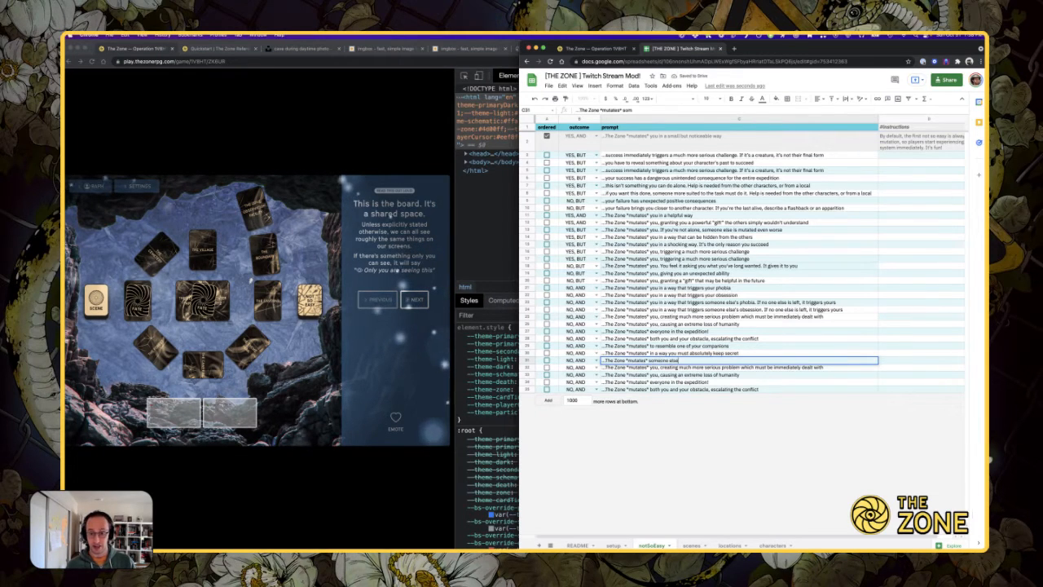
{"action": "type", "text": " but you"}
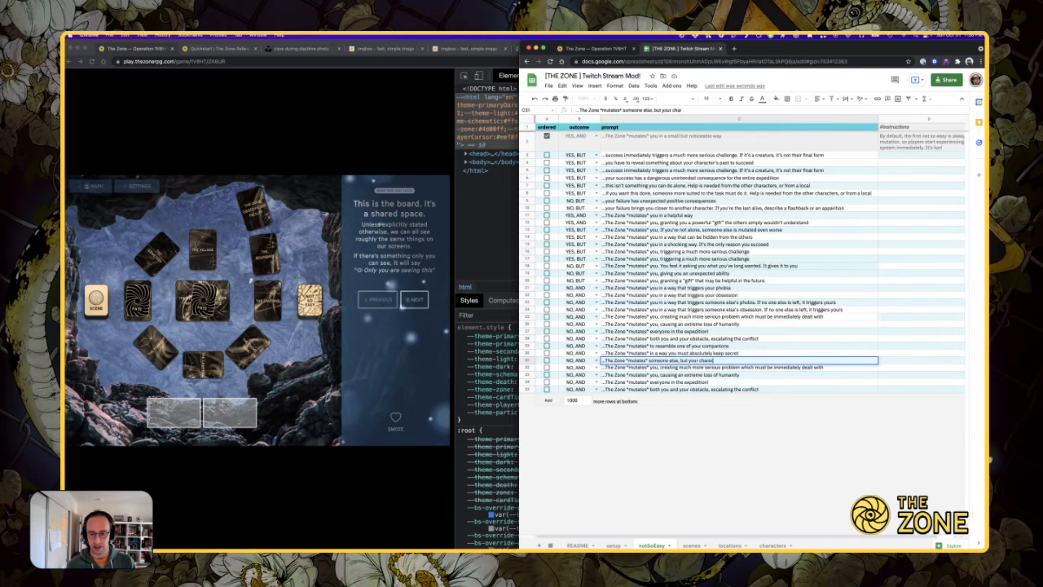
{"action": "type", "text": "r character doesn't know"}
{"action": "key", "text": "Return"}
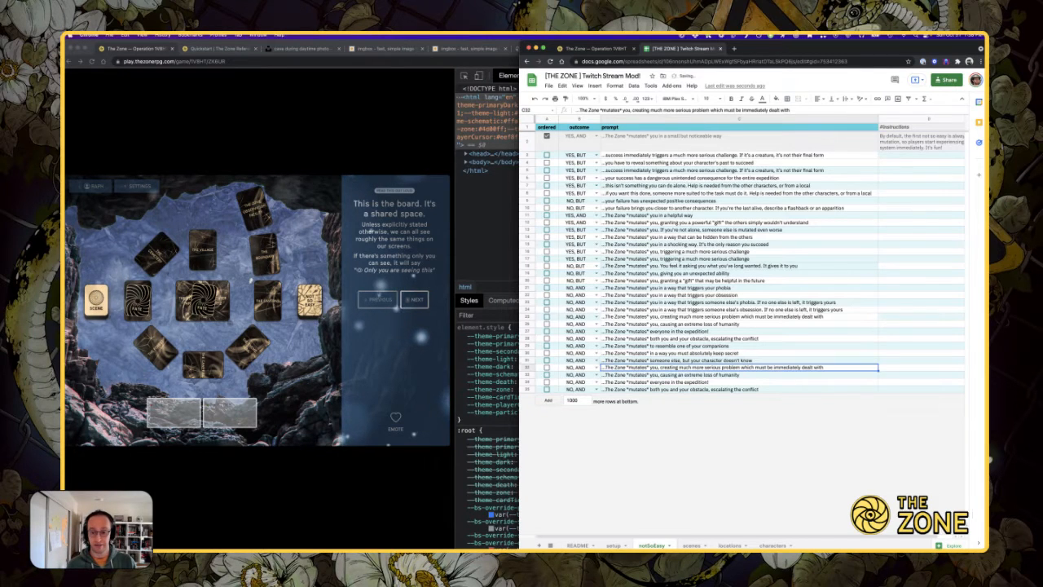
- Delete the leftover duplicated prompts in rows 32 to 35
{"action": "left_click_drag", "start_coordinate": [527, 370], "coordinate": [527, 389]}
{"action": "right_click", "coordinate": [528, 389]}
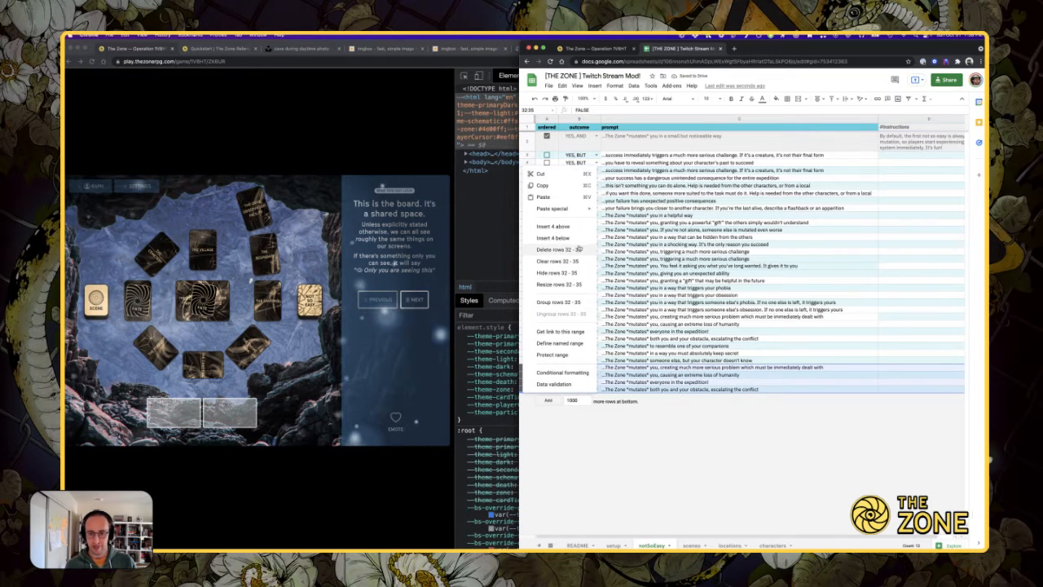
{"action": "left_click", "coordinate": [578, 248]}
- Set the outcome of the row 30 prompt to YES, AND and that of row 31 to NO, BUT
{"action": "left_click", "coordinate": [596, 352]}
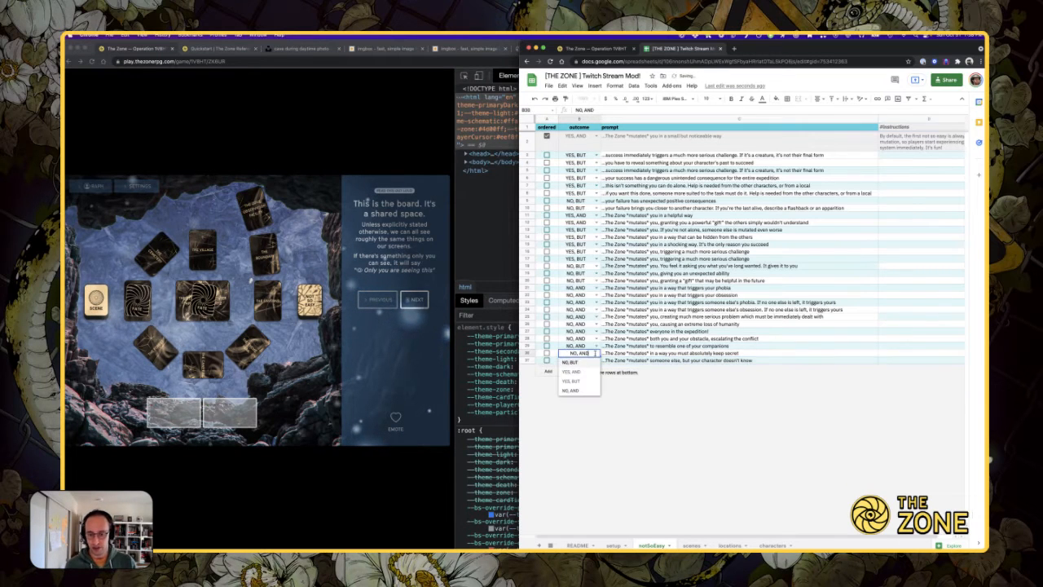
{"action": "left_click", "coordinate": [595, 370]}
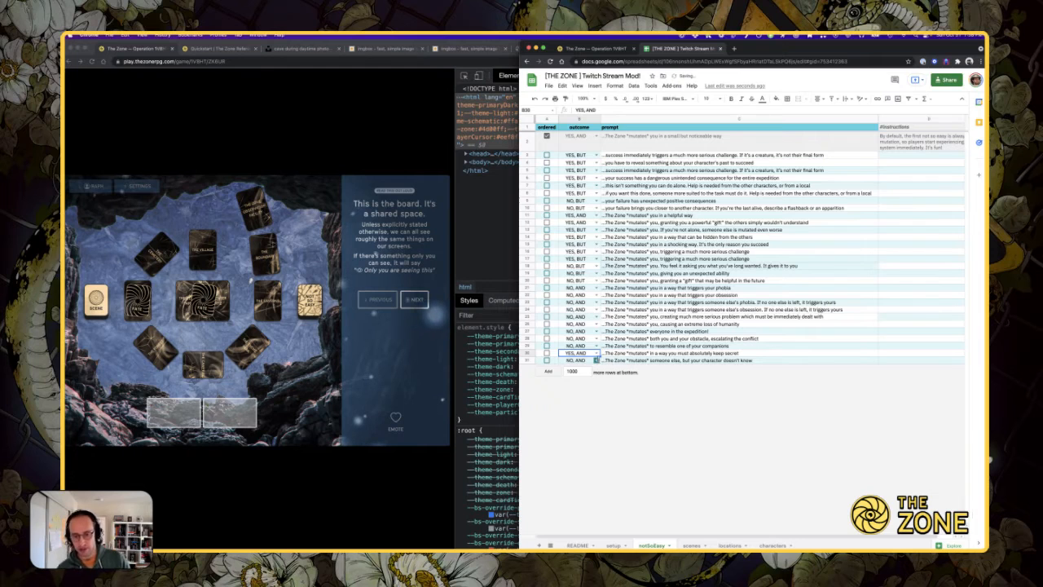
{"action": "left_click", "coordinate": [596, 359]}
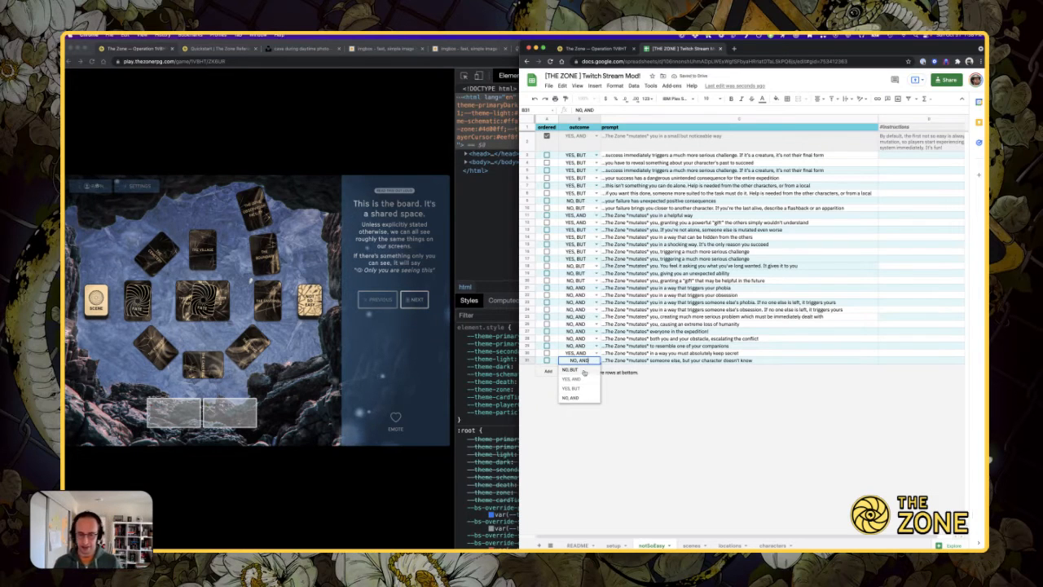
{"action": "left_click", "coordinate": [570, 369]}
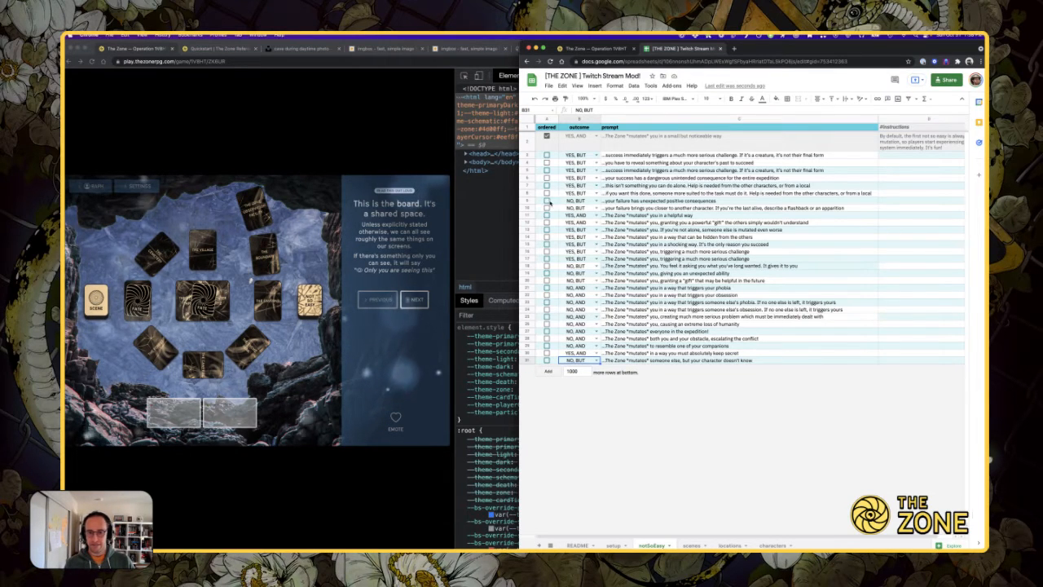
- Delete rows 3 to 10, the prompts that do not mention The Zone mutating characters
{"action": "left_click_drag", "start_coordinate": [523, 208], "coordinate": [522, 146]}
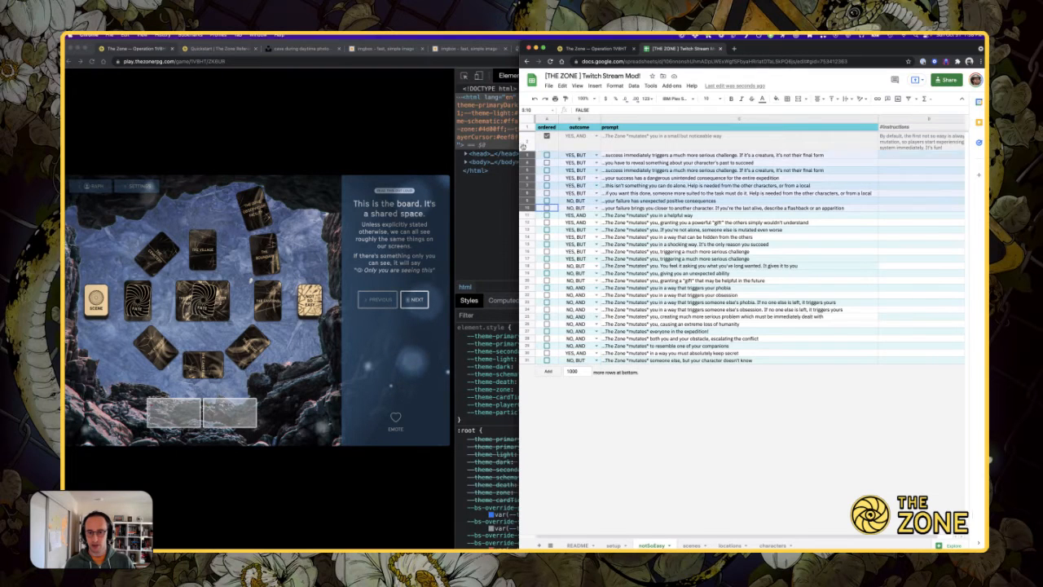
{"action": "right_click", "coordinate": [527, 153]}
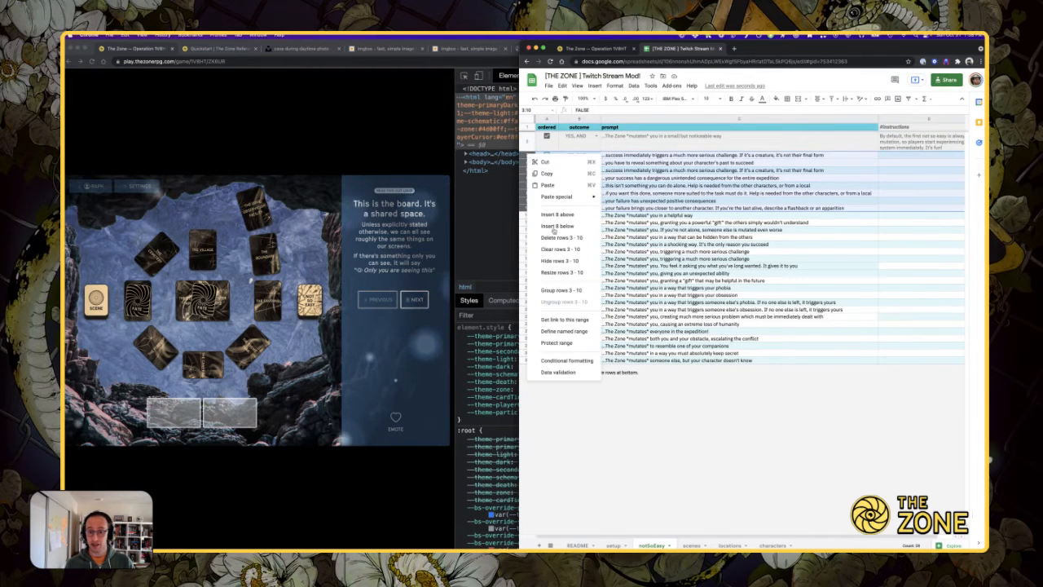
{"action": "left_click", "coordinate": [562, 237]}
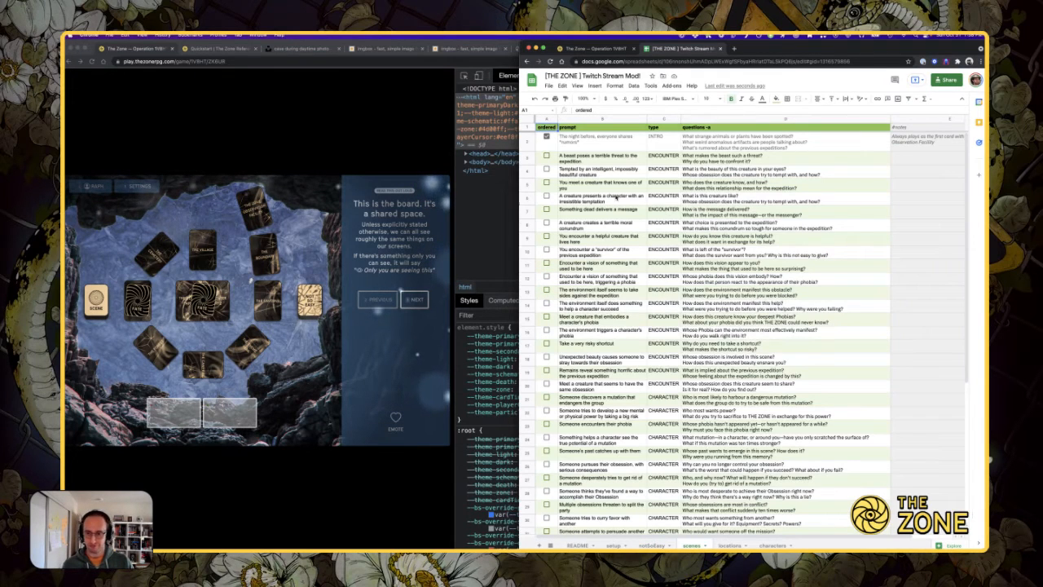
- Insert an empty row in the scenes sheet directly below the "Someone tries to hide a physical mutation" prompt
{"action": "scroll", "coordinate": [648, 299], "scroll_direction": "down", "scroll_amount": 5}
{"action": "scroll", "coordinate": [647, 298], "scroll_direction": "down", "scroll_amount": 3}
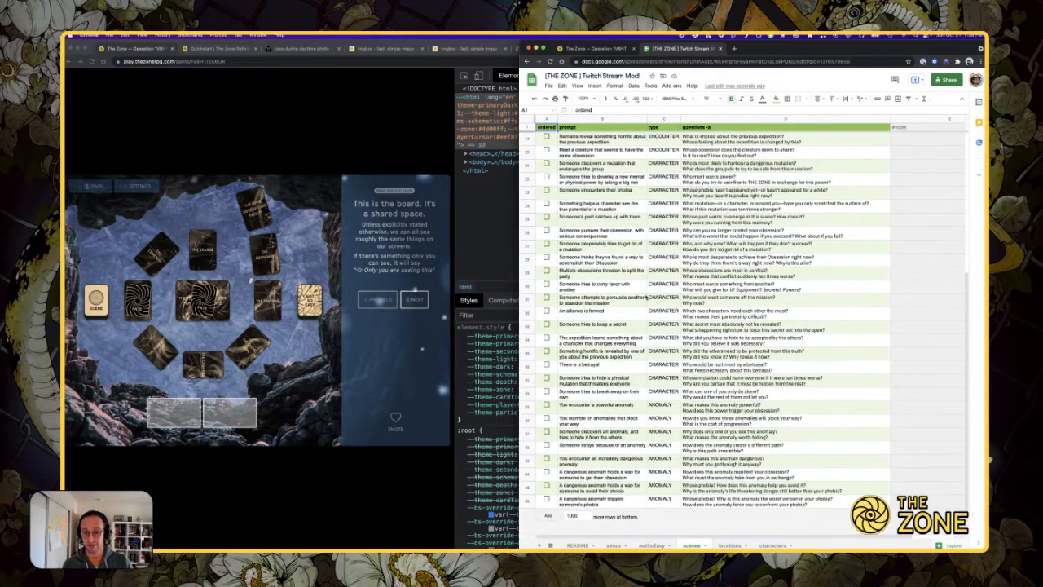
{"action": "left_click", "coordinate": [610, 232]}
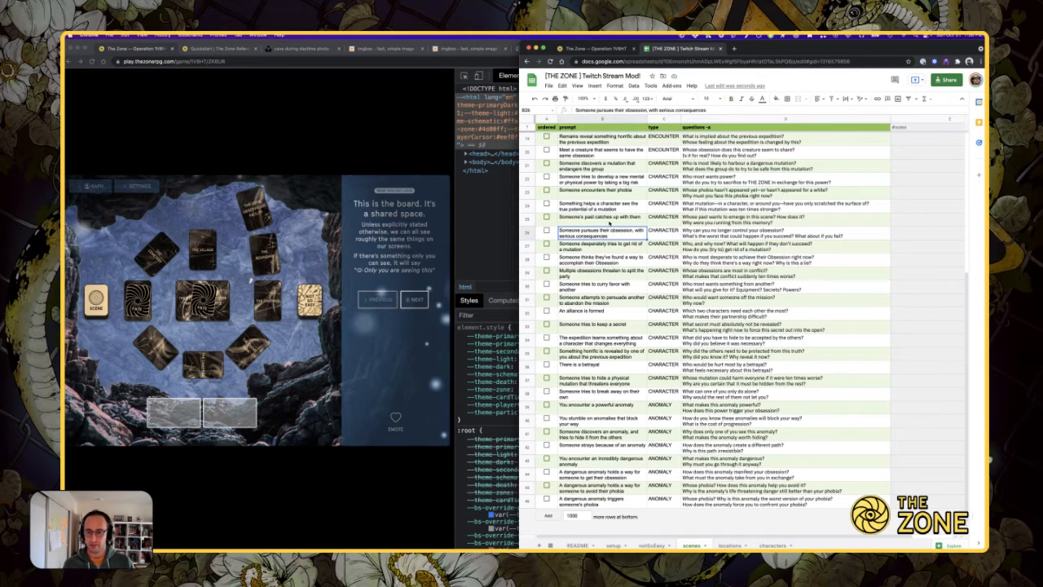
{"action": "key", "text": "Up"}
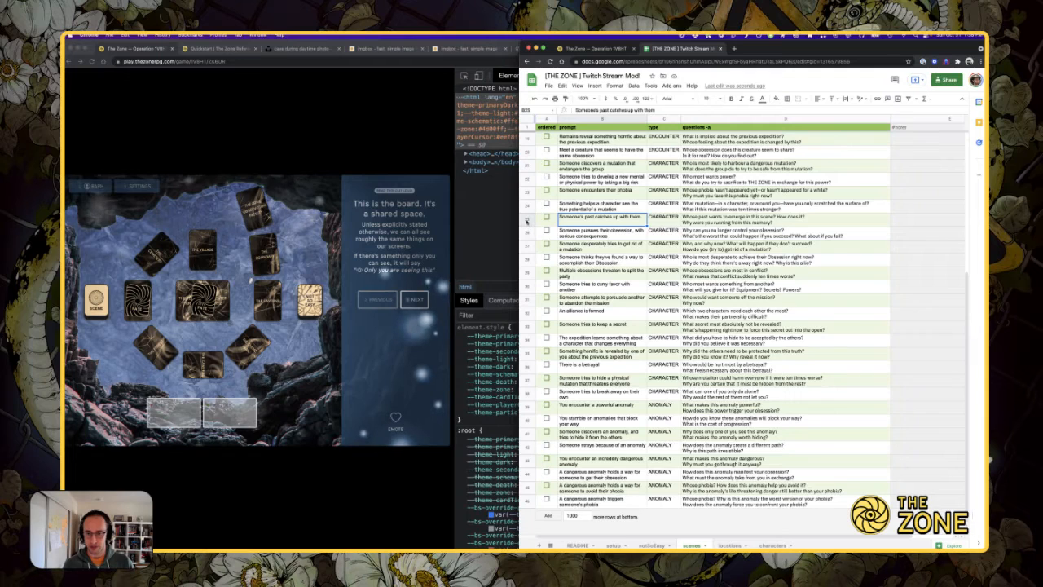
{"action": "left_click", "coordinate": [526, 392]}
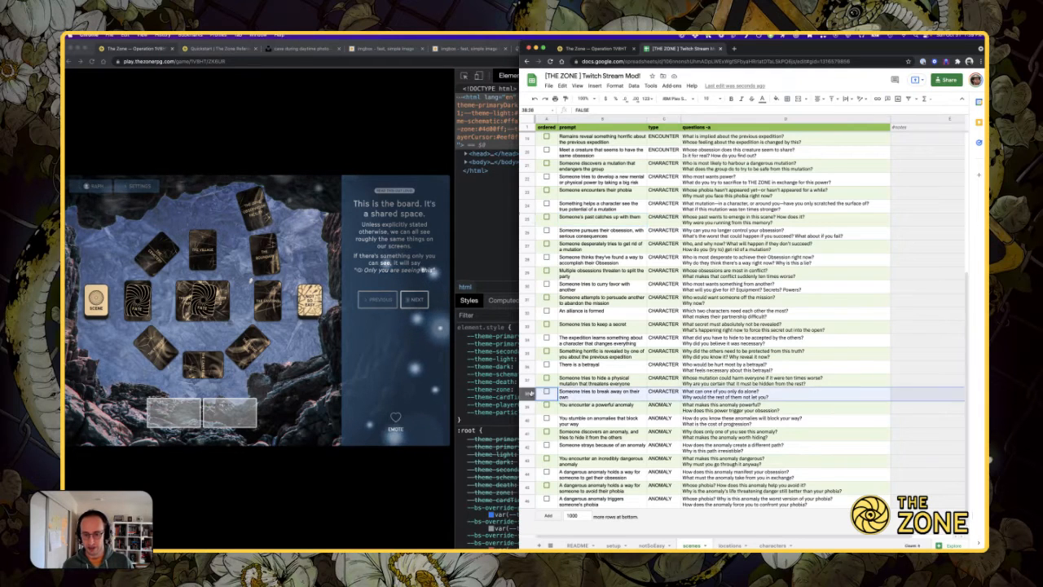
{"action": "left_click", "coordinate": [529, 379]}
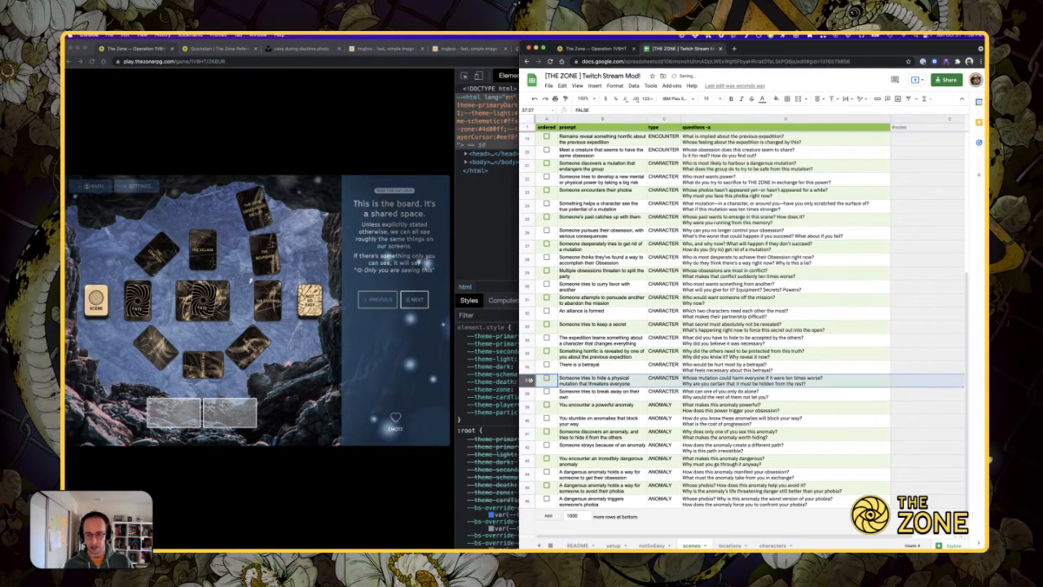
{"action": "right_click", "coordinate": [528, 380]}
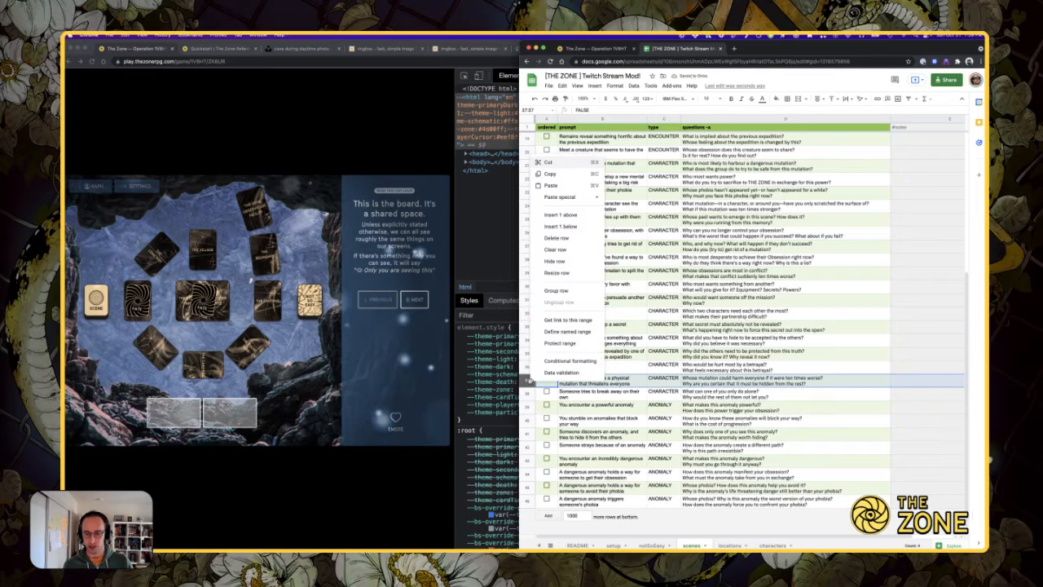
{"action": "left_click", "coordinate": [561, 226]}
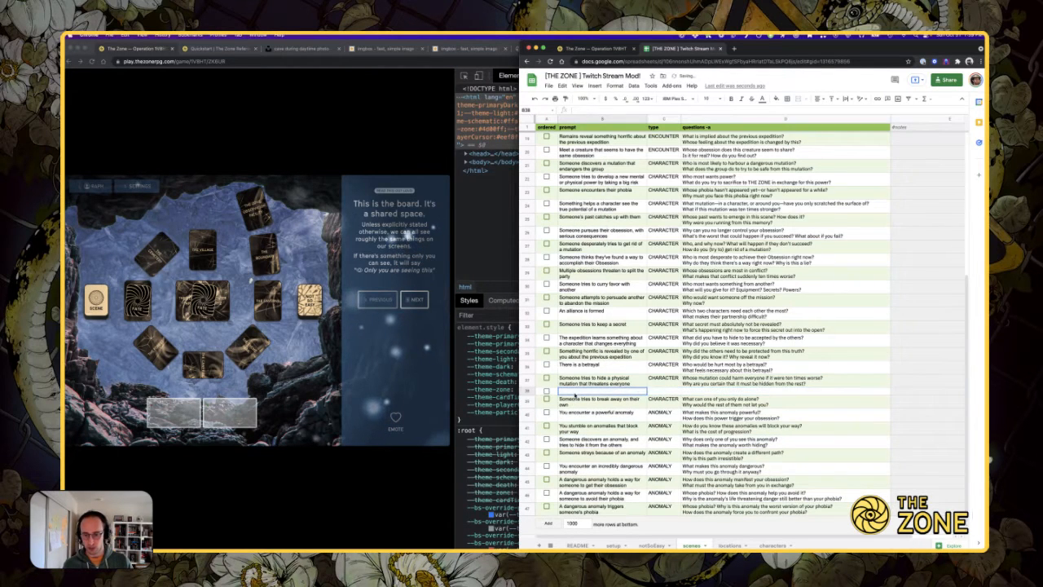
- Enter the prompt "Someone tries to unmask another character, whether mutated or not" in the new row 38
{"action": "type", "text": "Someone"}
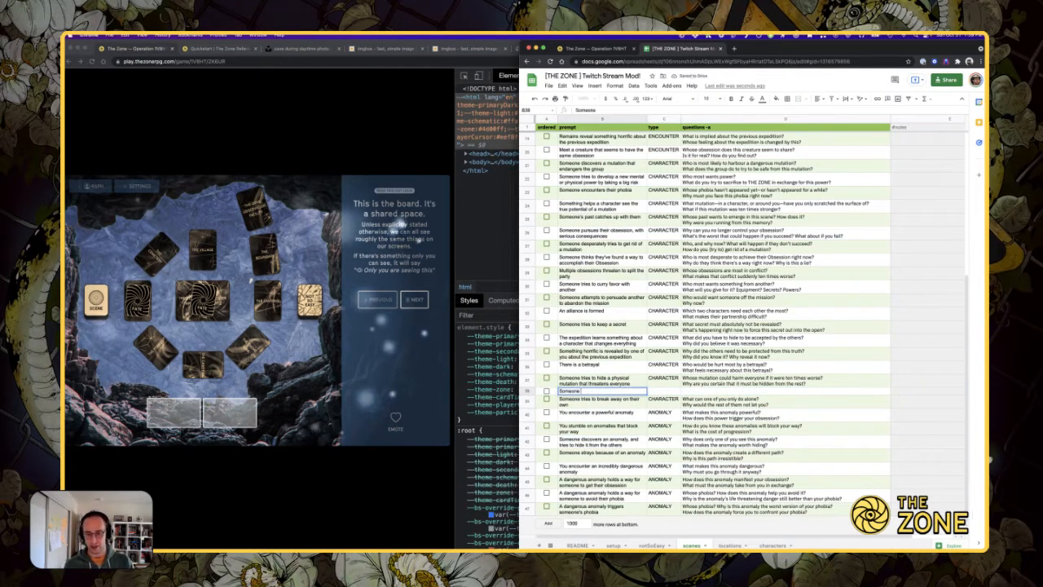
{"action": "type", "text": " thies to unmask ano"}
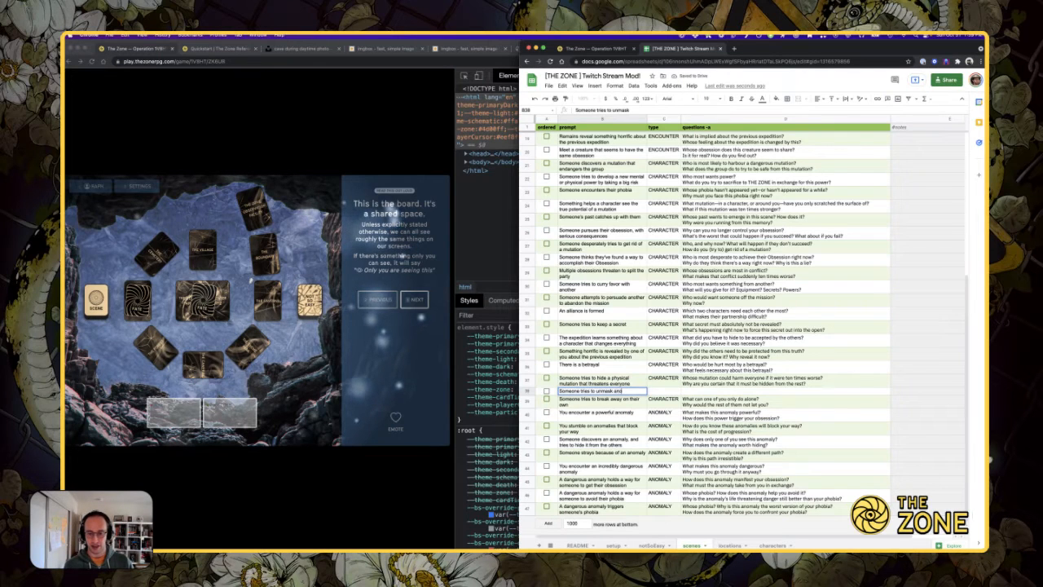
{"action": "type", "text": "ther character, a"}
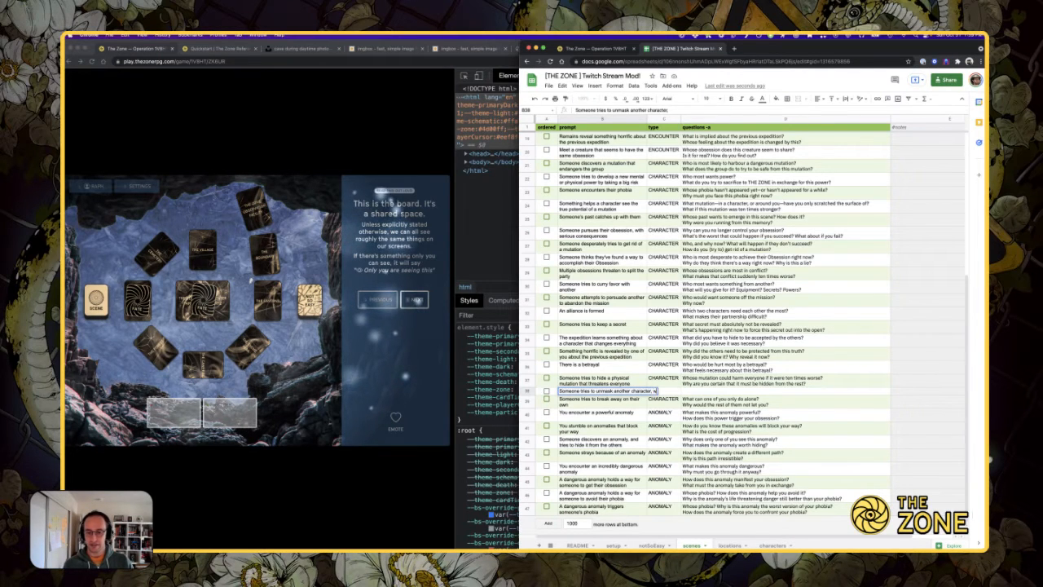
{"action": "type", "text": "hether mutated or not?"}
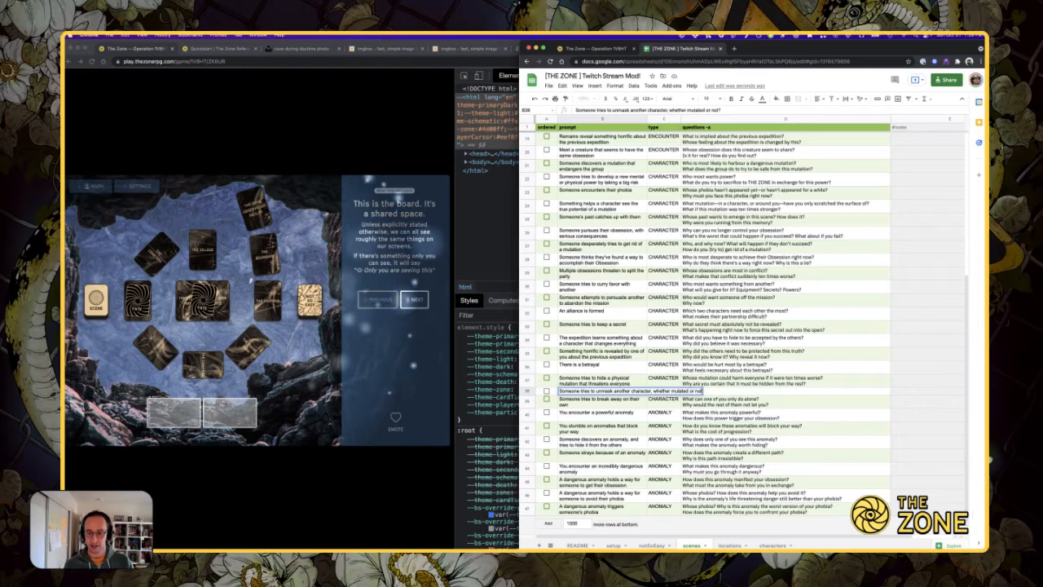
{"action": "key", "text": "Return"}
- Copy the CHARACTER type from row 37 into row 38 and add the question "Why are you suspicious?"
{"action": "key", "text": "Right"}
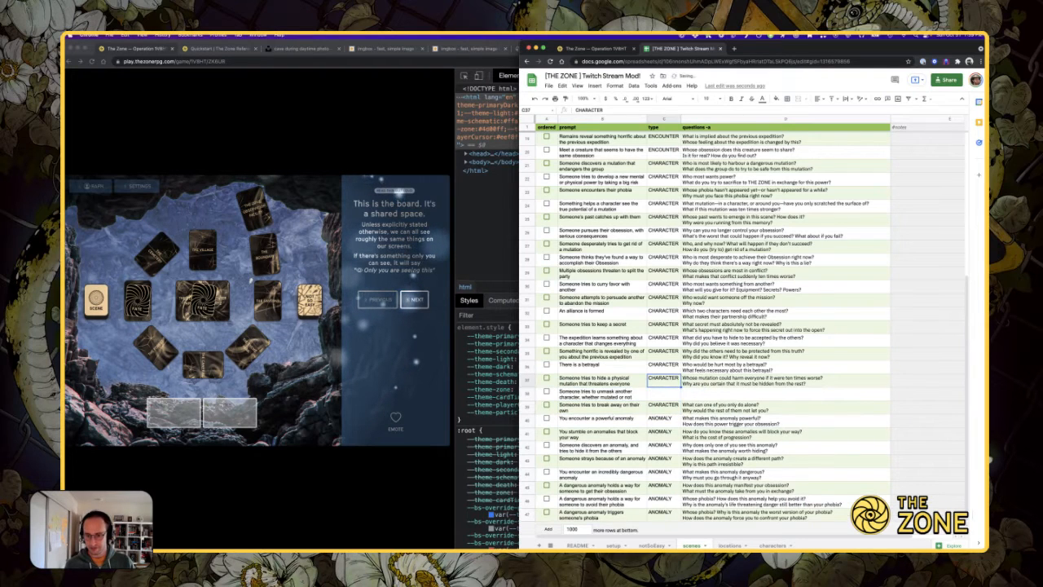
{"action": "key", "text": "super+c"}
{"action": "key", "text": "Down"}
{"action": "key", "text": "super+v"}
{"action": "key", "text": "Right"}
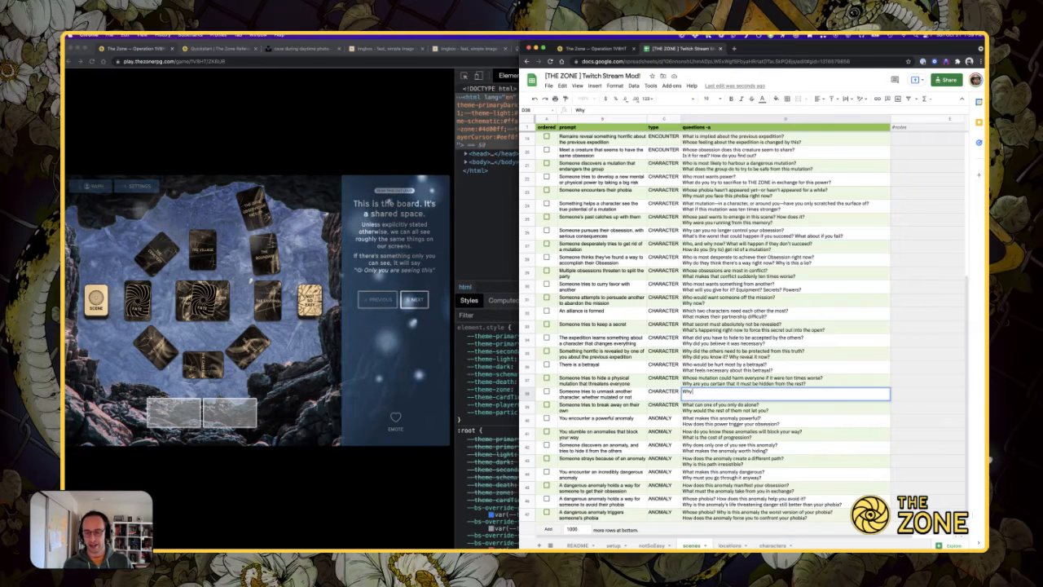
{"action": "type", "text": "Why are you s"}
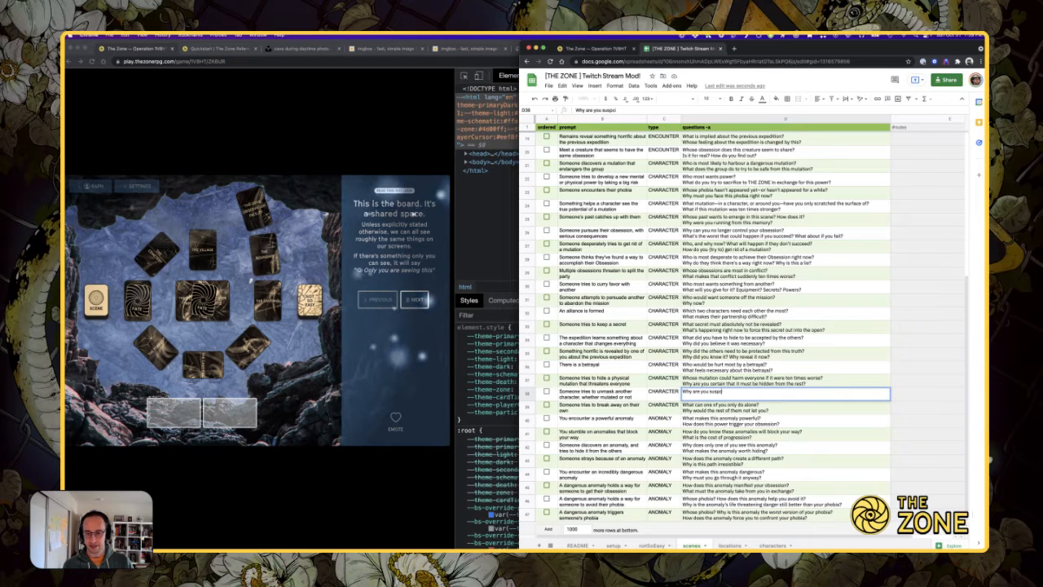
{"action": "type", "text": "uspicious?"}
{"action": "key", "text": "Return"}
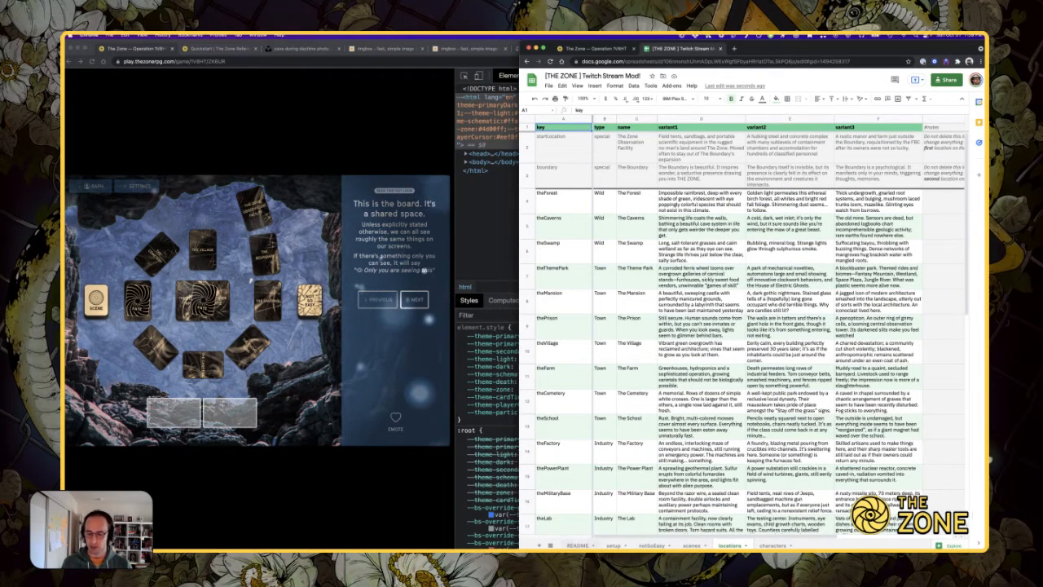
- In the setup sheet, set locationOrder to "theCaverns, theFarm, random, random, random, theOffice"
{"action": "left_click", "coordinate": [614, 546]}
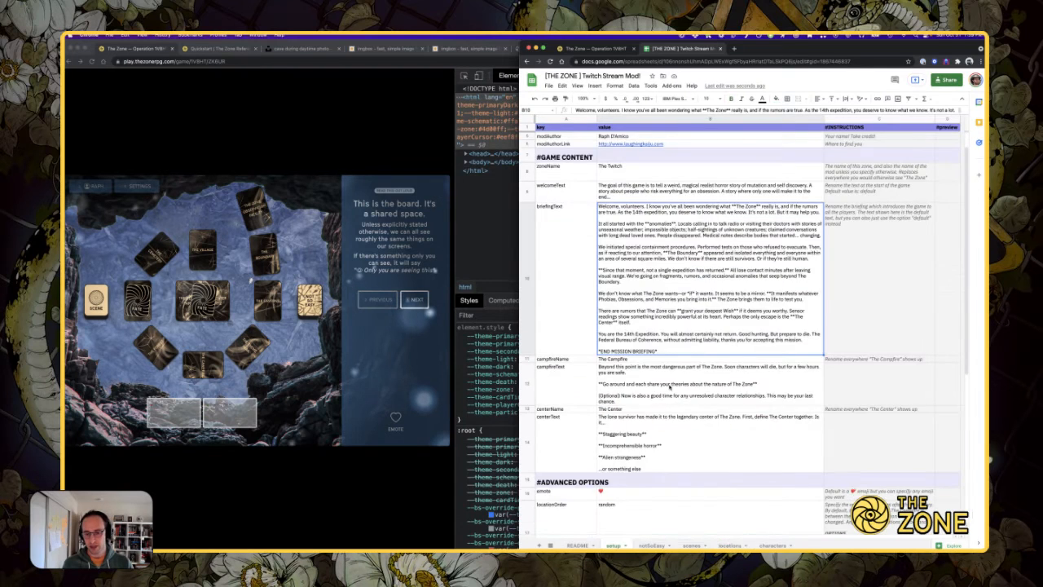
{"action": "scroll", "coordinate": [668, 326], "scroll_direction": "down", "scroll_amount": 5}
{"action": "left_click", "coordinate": [666, 261]}
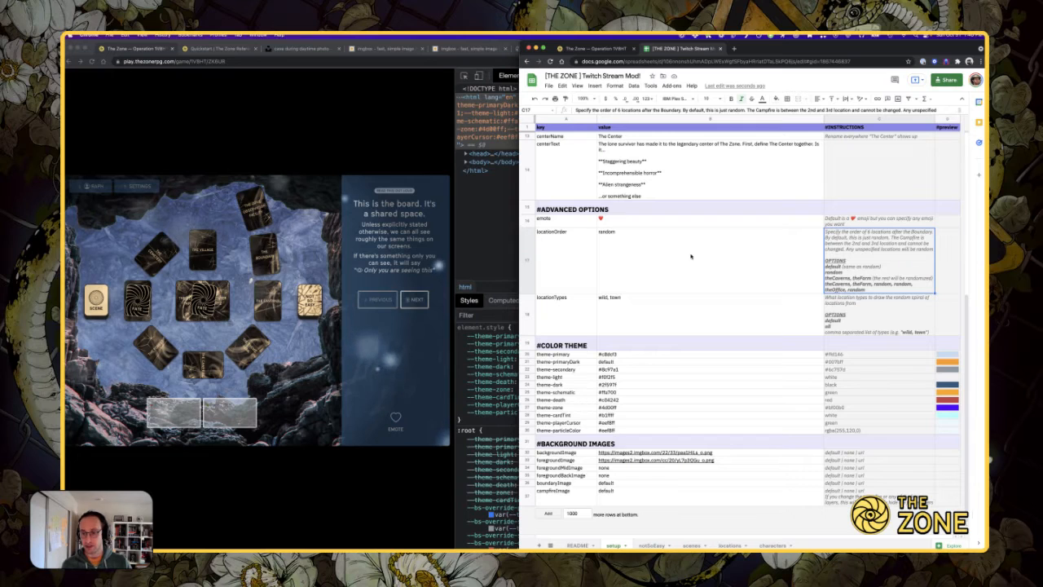
{"action": "type", "text": "the"}
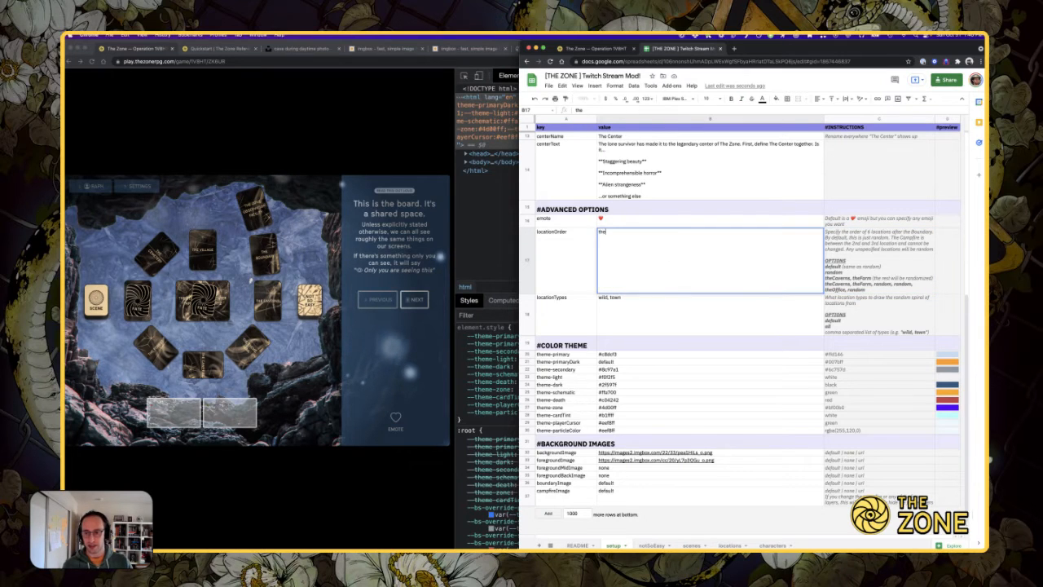
{"action": "type", "text": "Caverns,"}
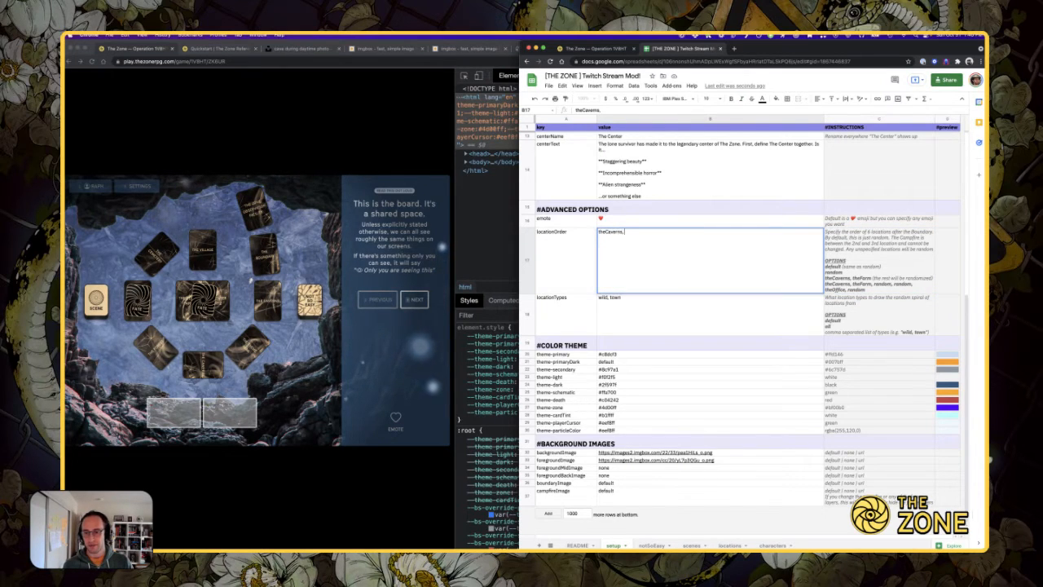
{"action": "type", "text": " theFarm"}
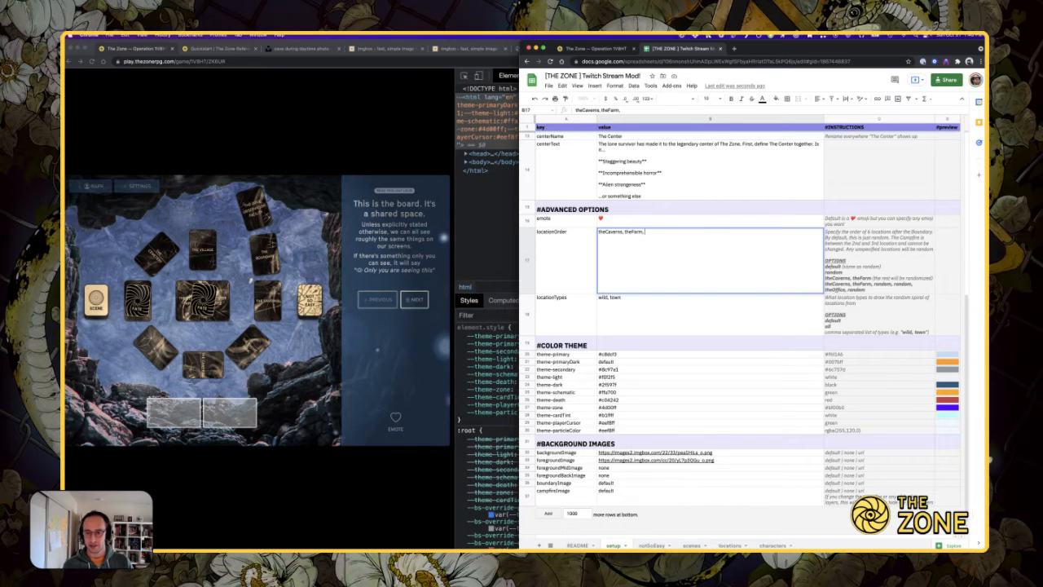
{"action": "type", "text": ","}
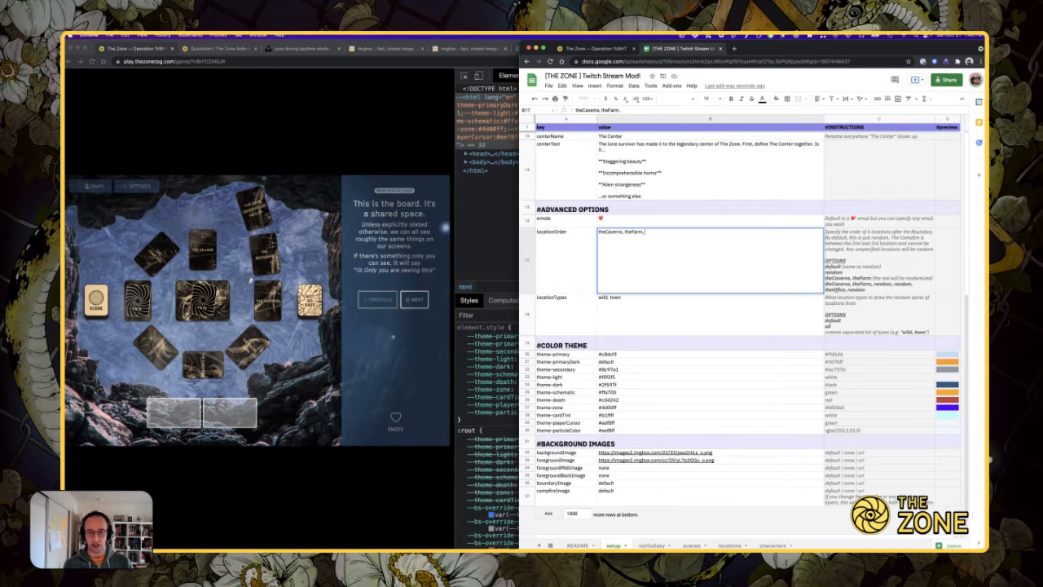
{"action": "type", "text": " random"}
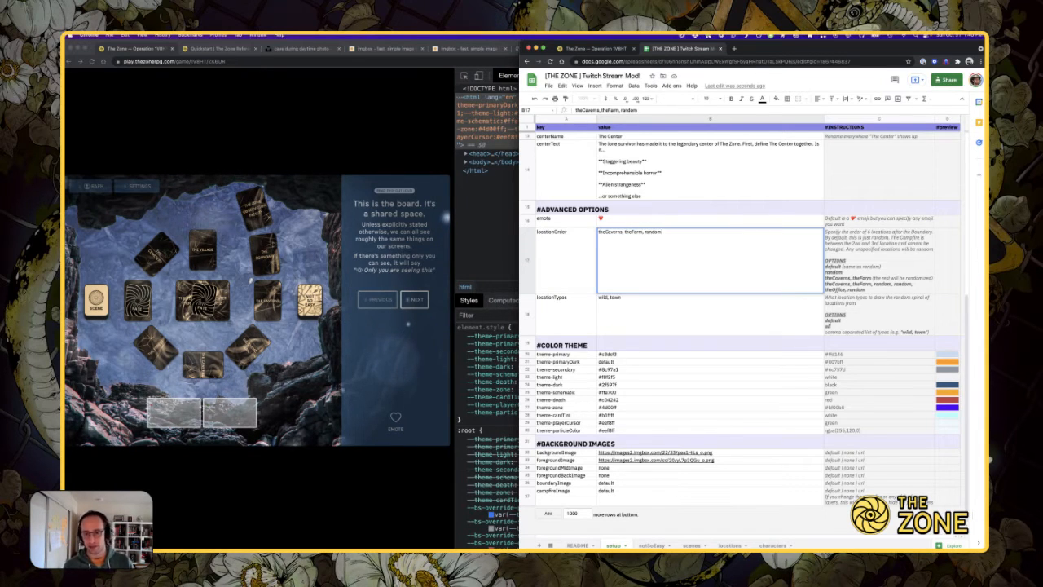
{"action": "type", "text": ", t"}
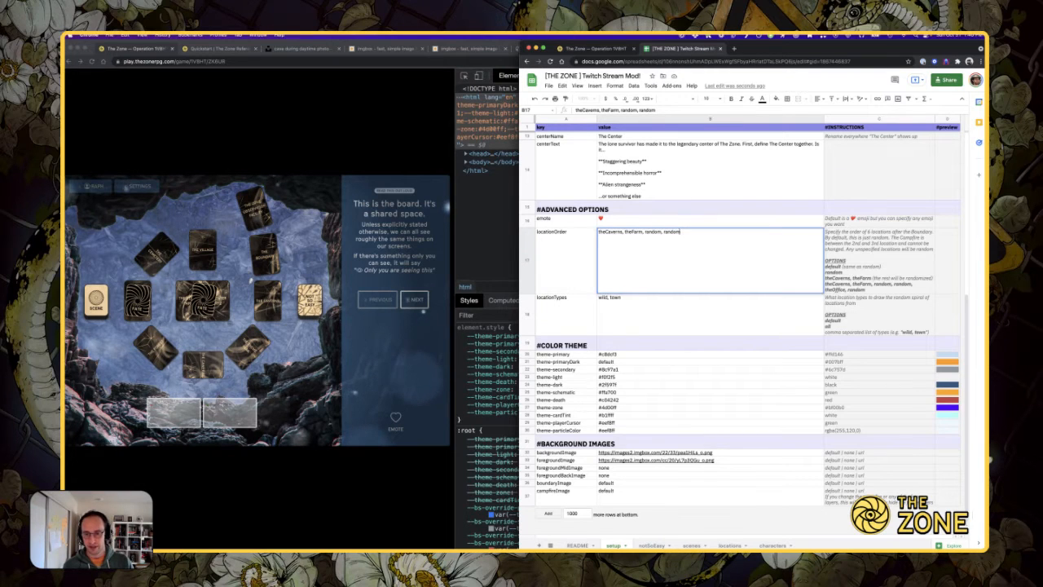
{"action": "type", "text": "andom, random, random,"}
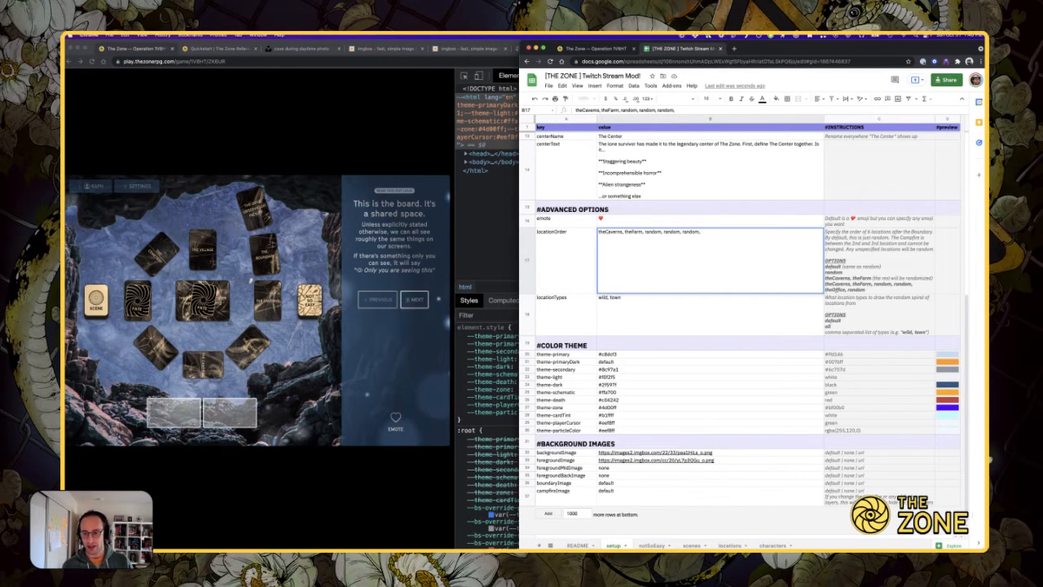
{"action": "type", "text": " theOffice"}
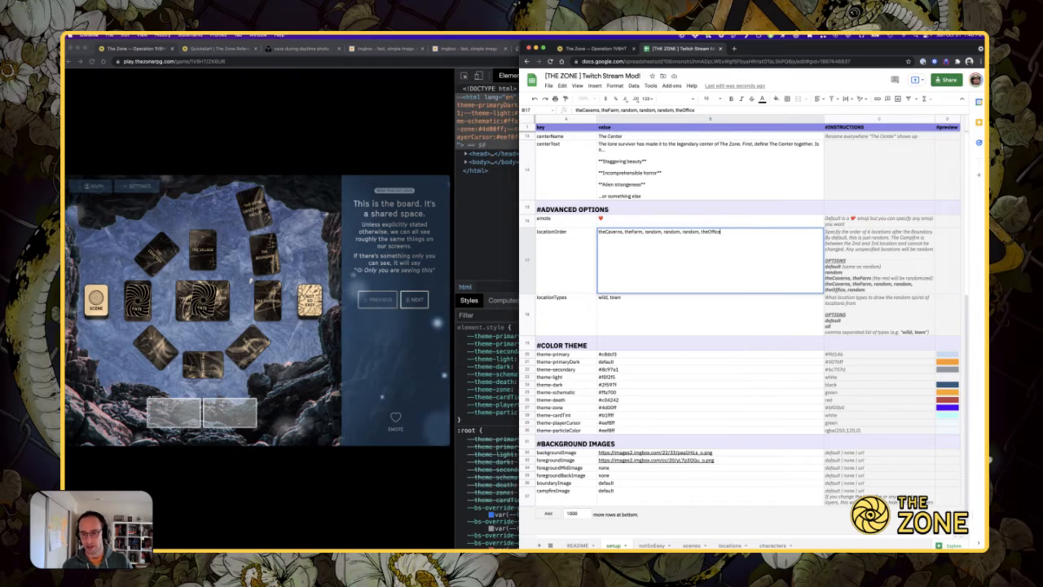
{"action": "key", "text": "Return"}
{"action": "left_click", "coordinate": [702, 284]}
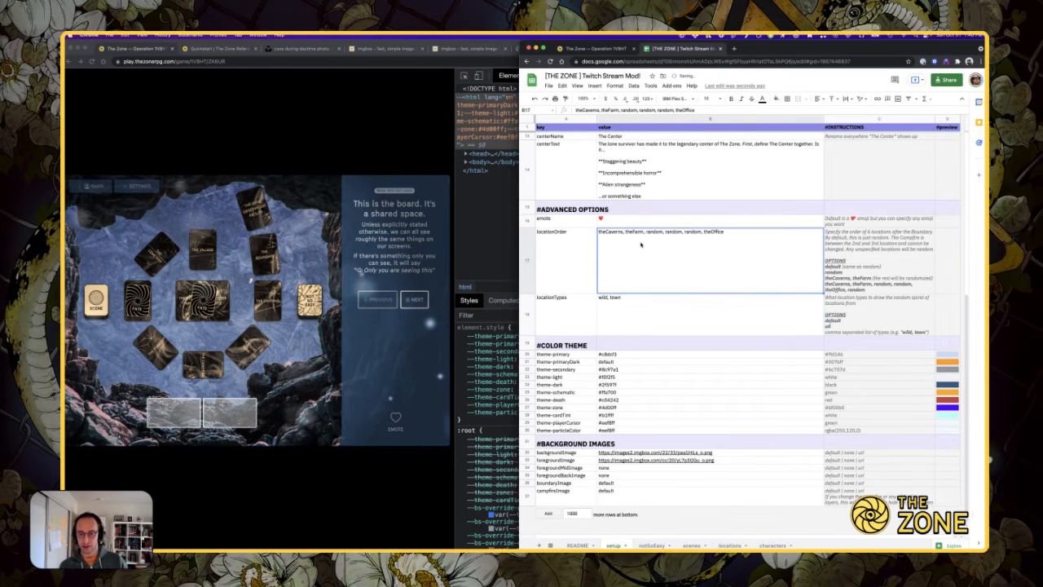
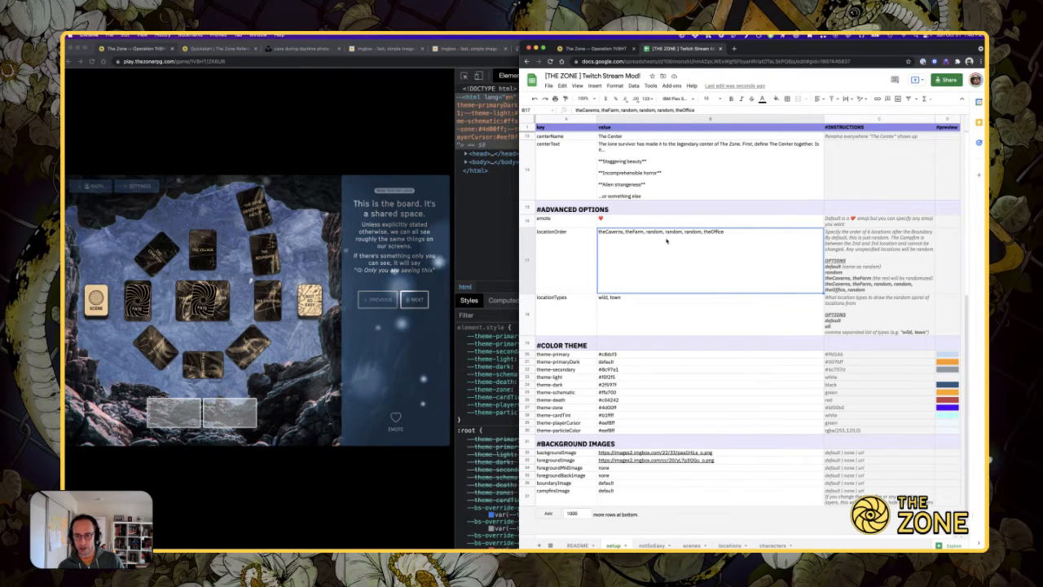
{"action": "left_click", "coordinate": [412, 228]}
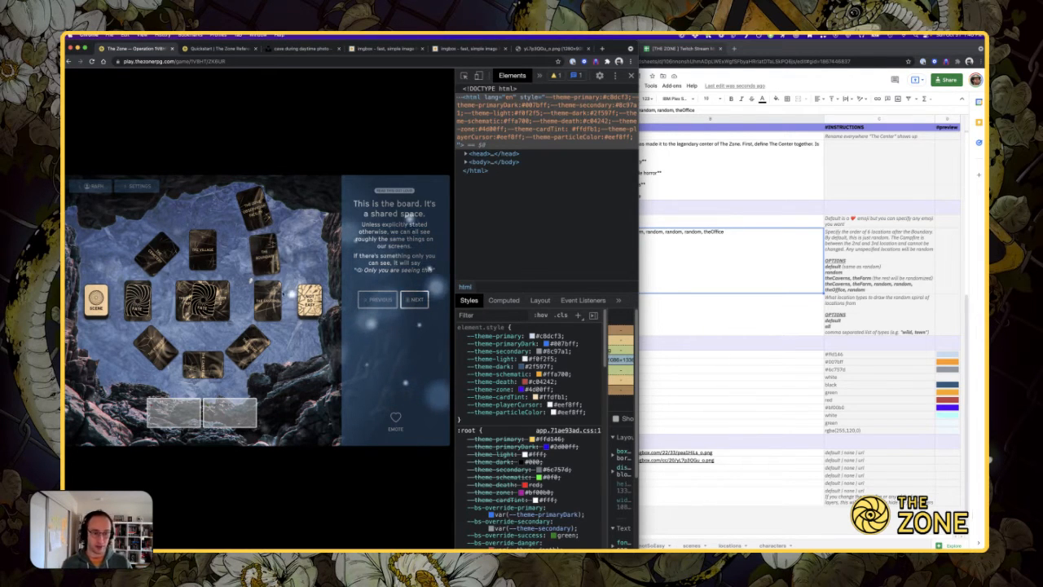
{"action": "left_click", "coordinate": [642, 242]}
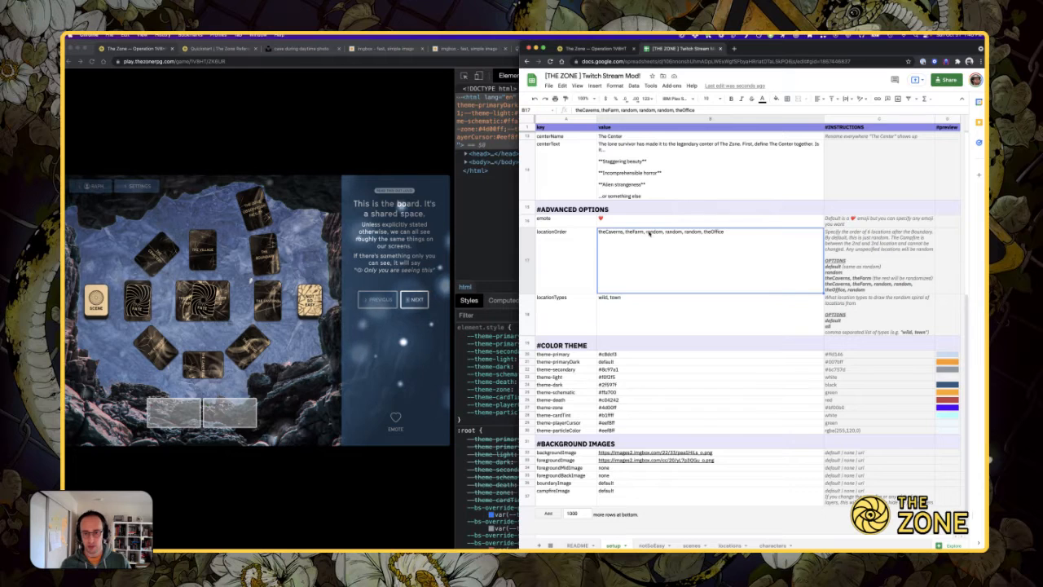
{"action": "left_click", "coordinate": [399, 204]}
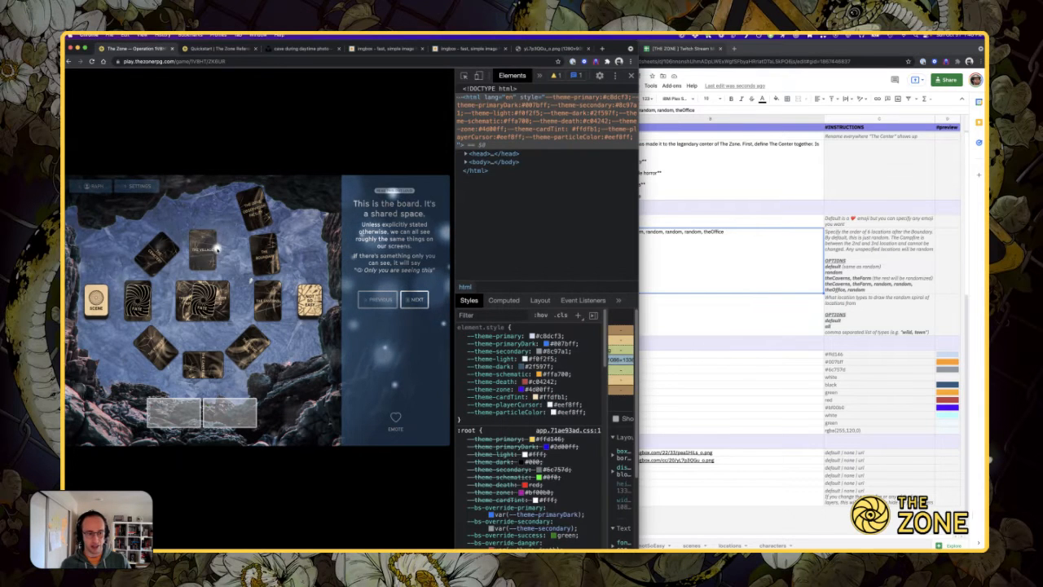
{"action": "left_click", "coordinate": [729, 263]}
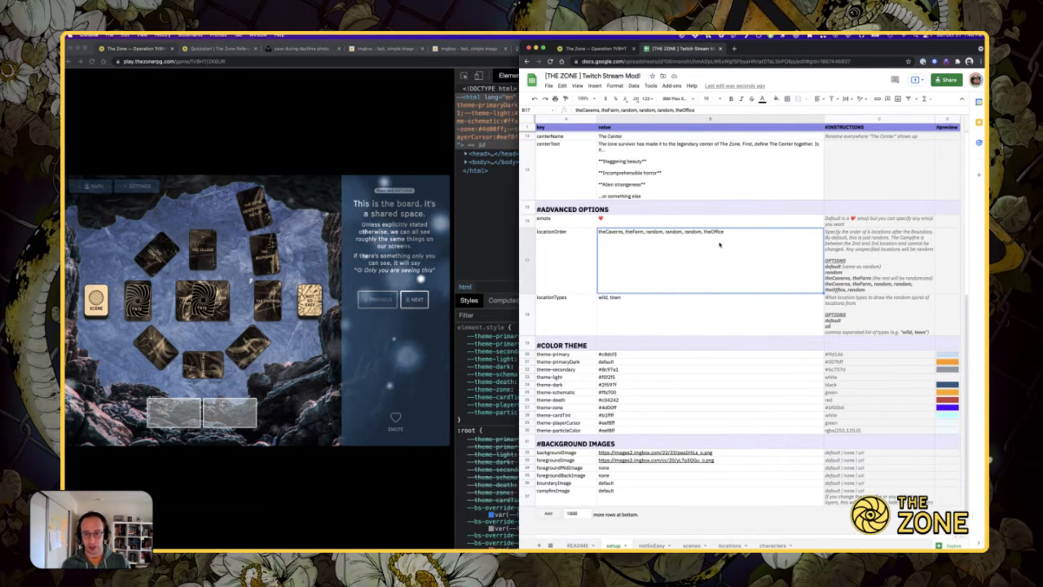
- Reload The Twitch Zone mod in the game lobby, start the game and advance through the introduction to the board
{"action": "left_click", "coordinate": [607, 48]}
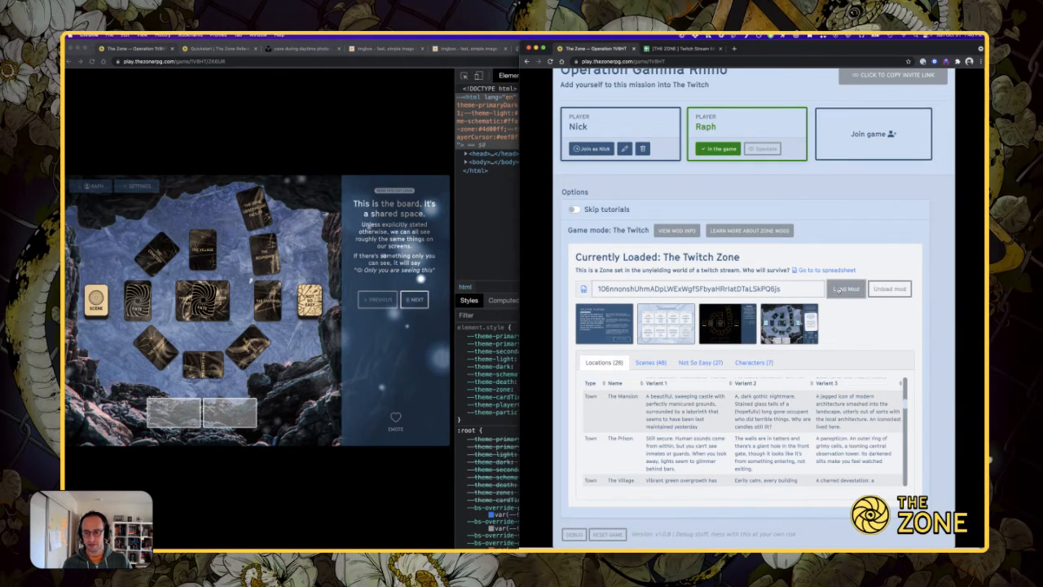
{"action": "left_click", "coordinate": [856, 288]}
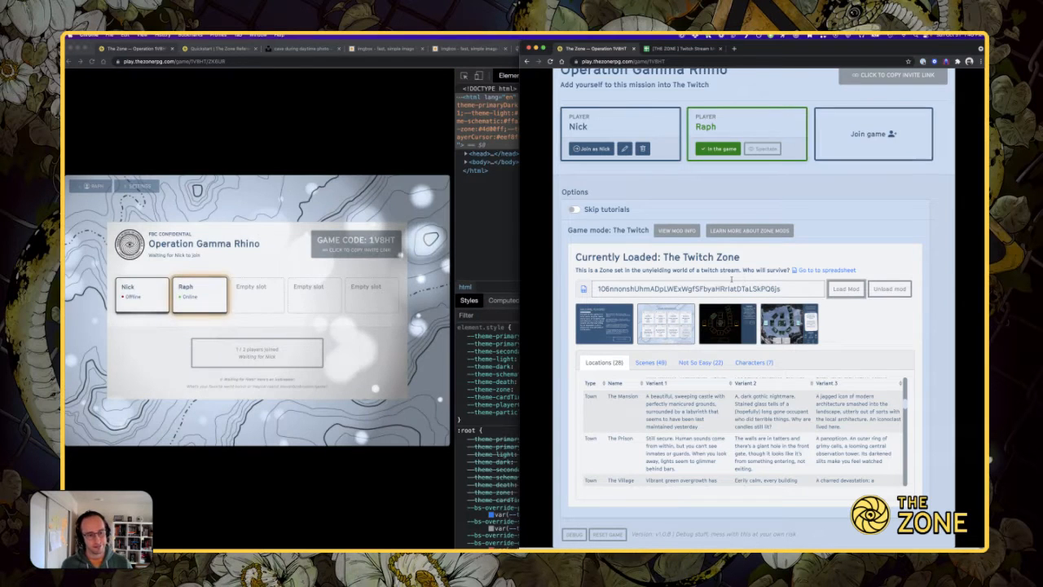
{"action": "left_click", "coordinate": [257, 357]}
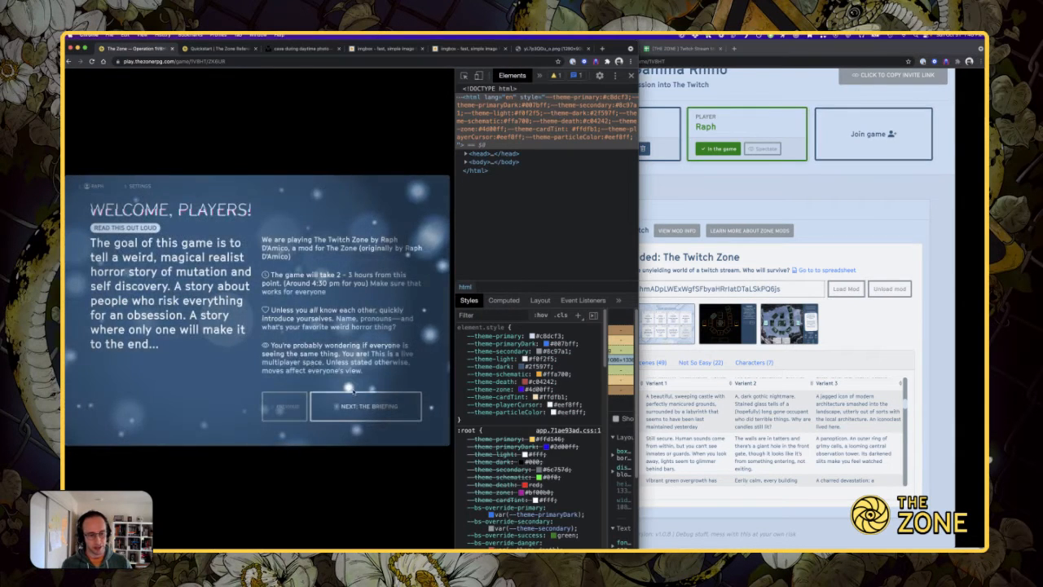
{"action": "left_click", "coordinate": [357, 400]}
{"action": "left_click", "coordinate": [356, 399]}
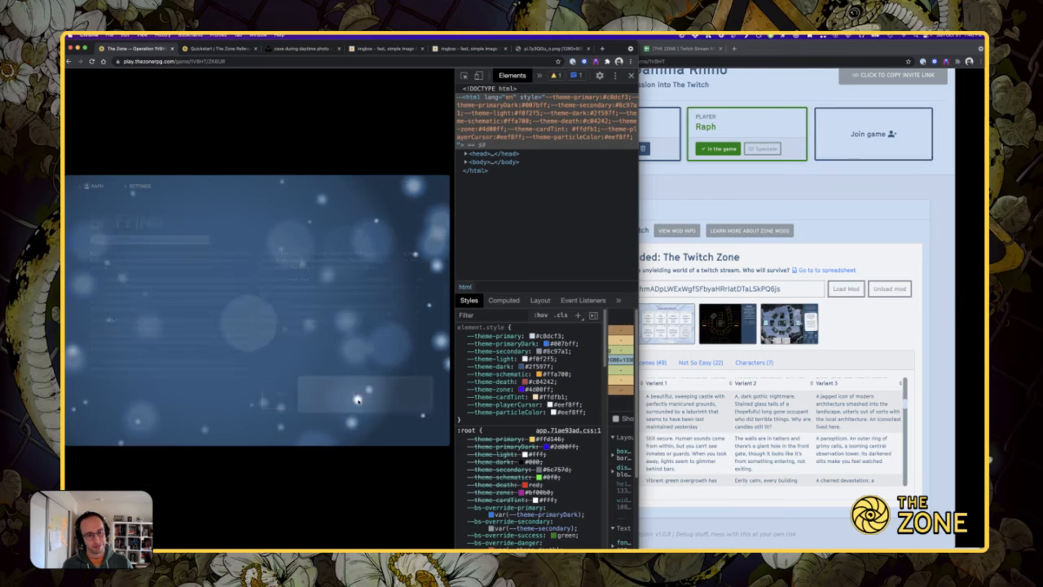
{"action": "left_click", "coordinate": [359, 400]}
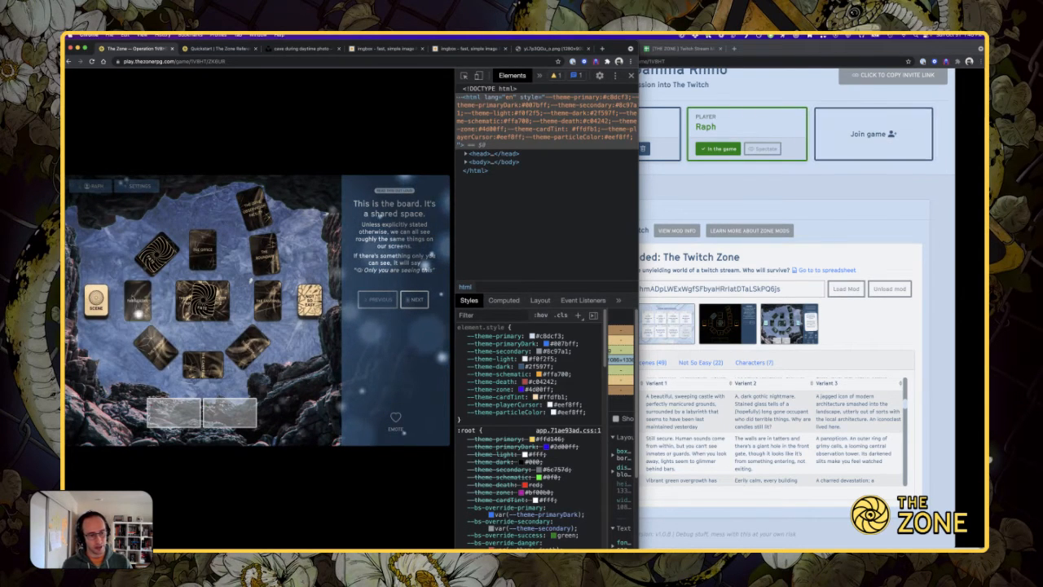
- Set locationOrder to "default" in the mod spreadsheet's setup sheet
{"action": "left_click", "coordinate": [781, 145]}
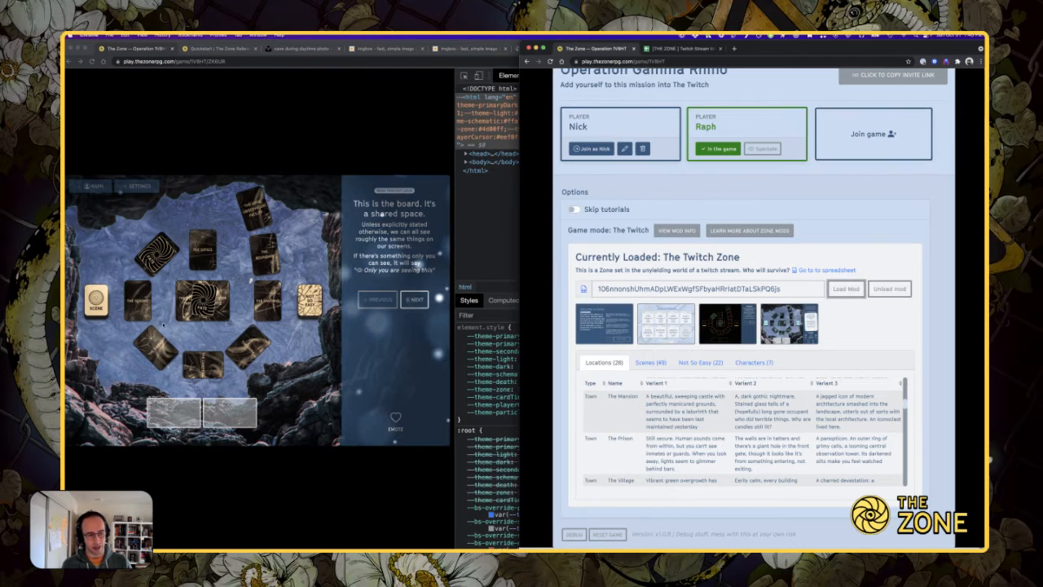
{"action": "left_click", "coordinate": [680, 49]}
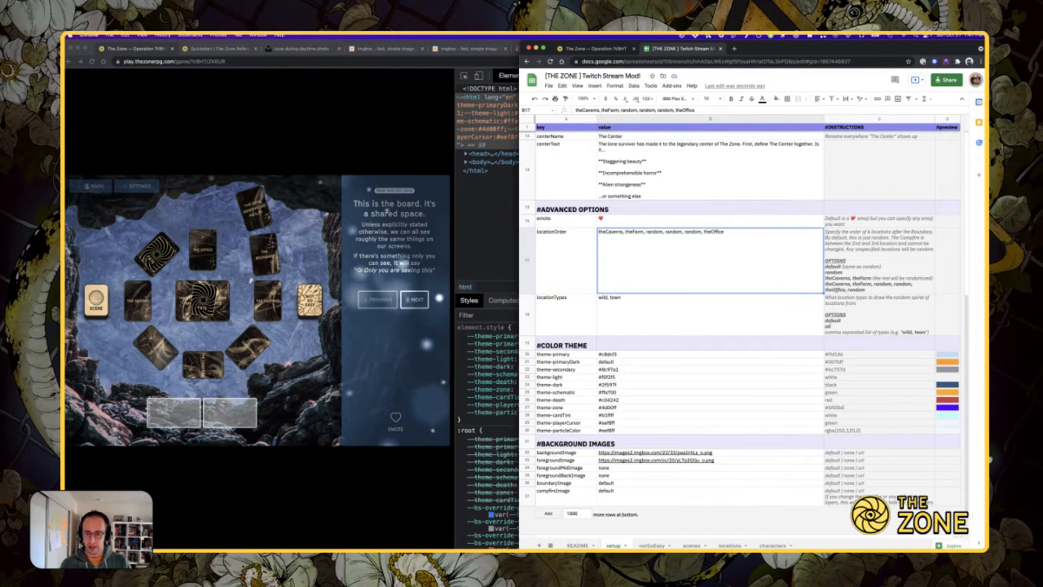
{"action": "type", "text": "default"}
{"action": "key", "text": "Return"}
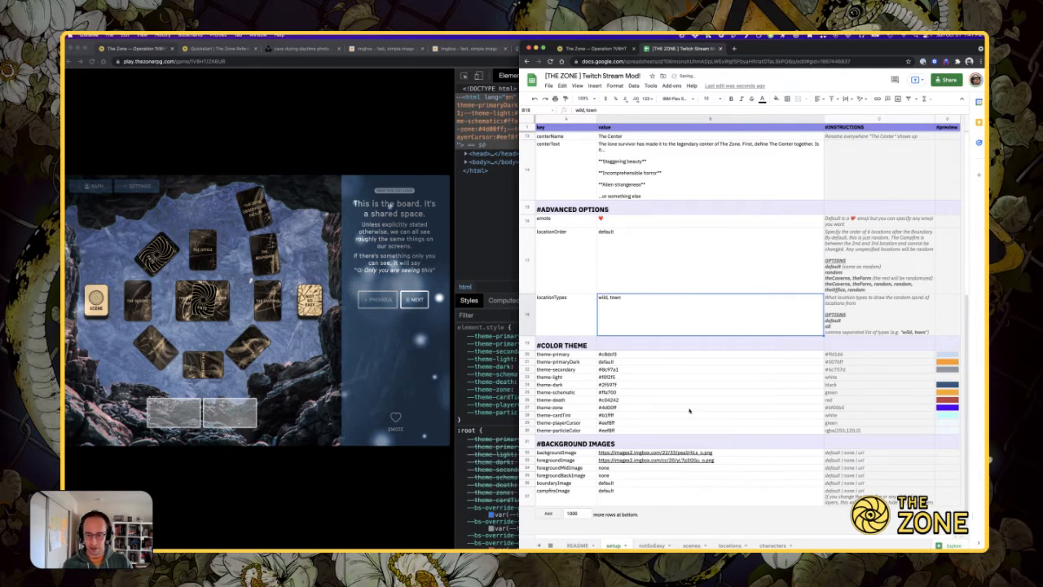
- Delete rows 19–31 of the locations sheet, from The Mall through The Theater and the blank rows beneath
{"action": "left_click", "coordinate": [729, 545]}
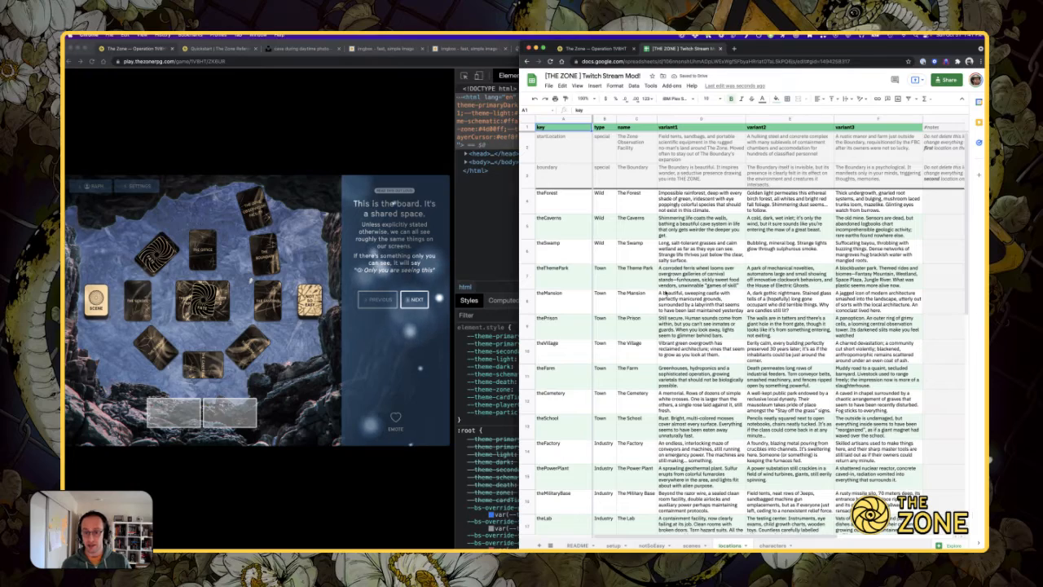
{"action": "scroll", "coordinate": [674, 352], "scroll_direction": "down", "scroll_amount": 1}
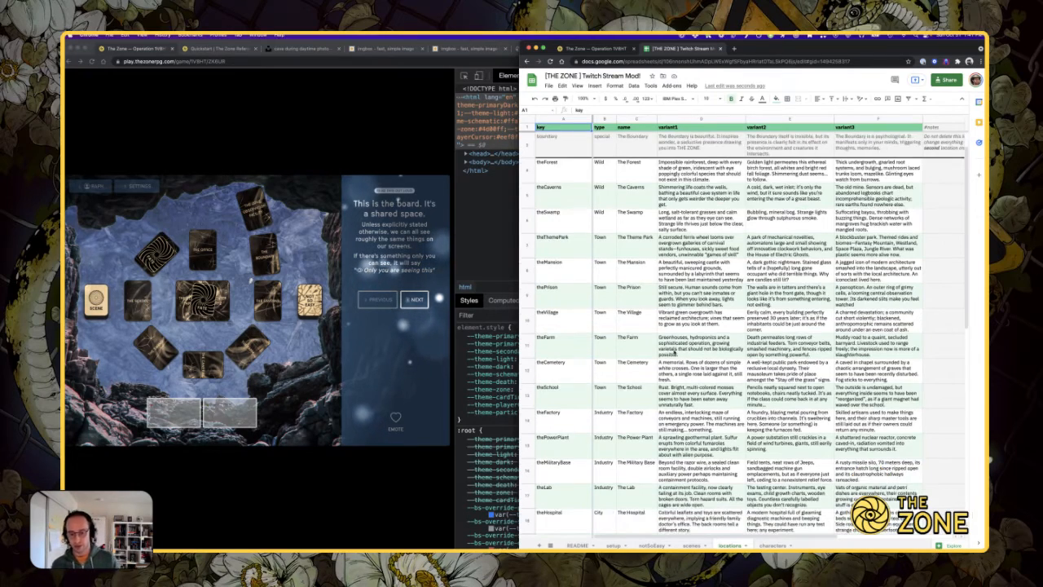
{"action": "scroll", "coordinate": [675, 352], "scroll_direction": "down", "scroll_amount": 5}
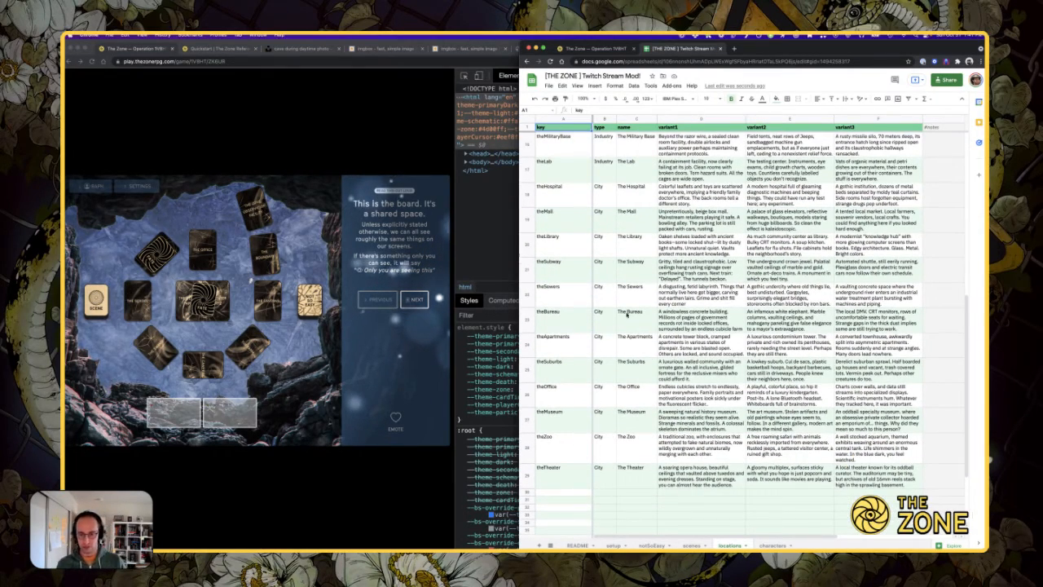
{"action": "left_click_drag", "start_coordinate": [533, 201], "coordinate": [534, 477]}
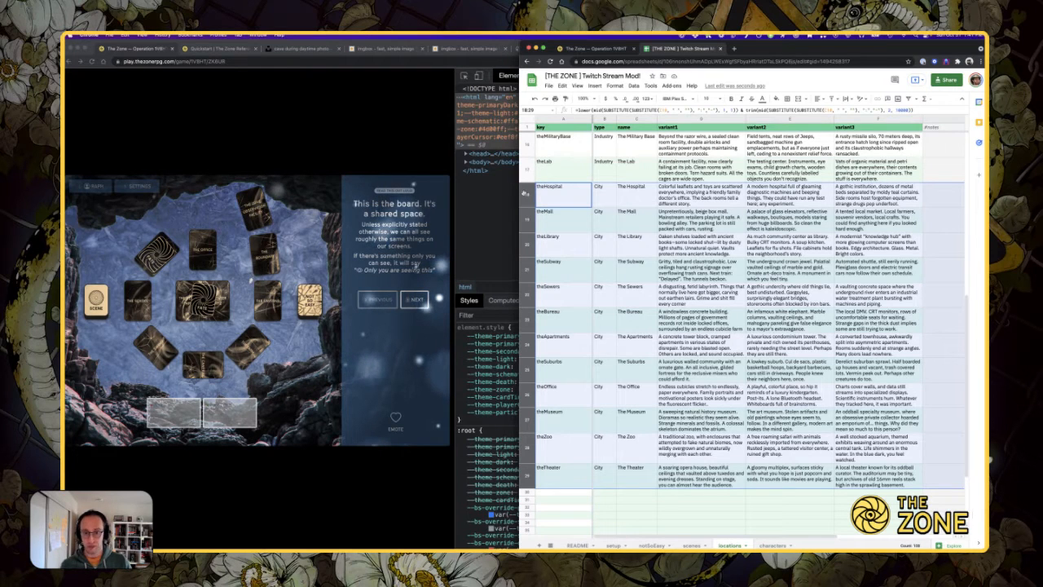
{"action": "key", "text": "Right"}
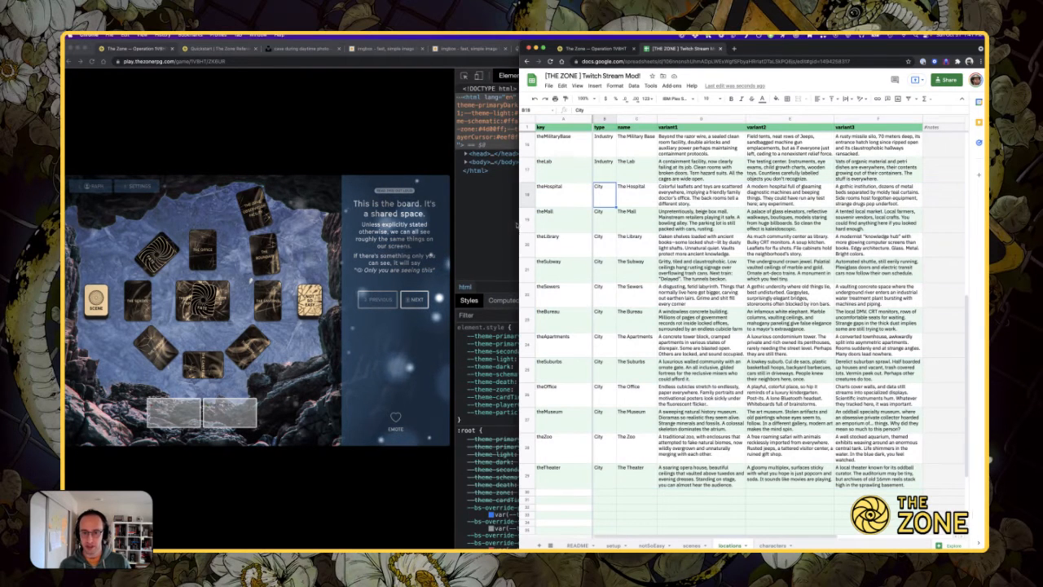
{"action": "left_click_drag", "start_coordinate": [526, 220], "coordinate": [546, 499]}
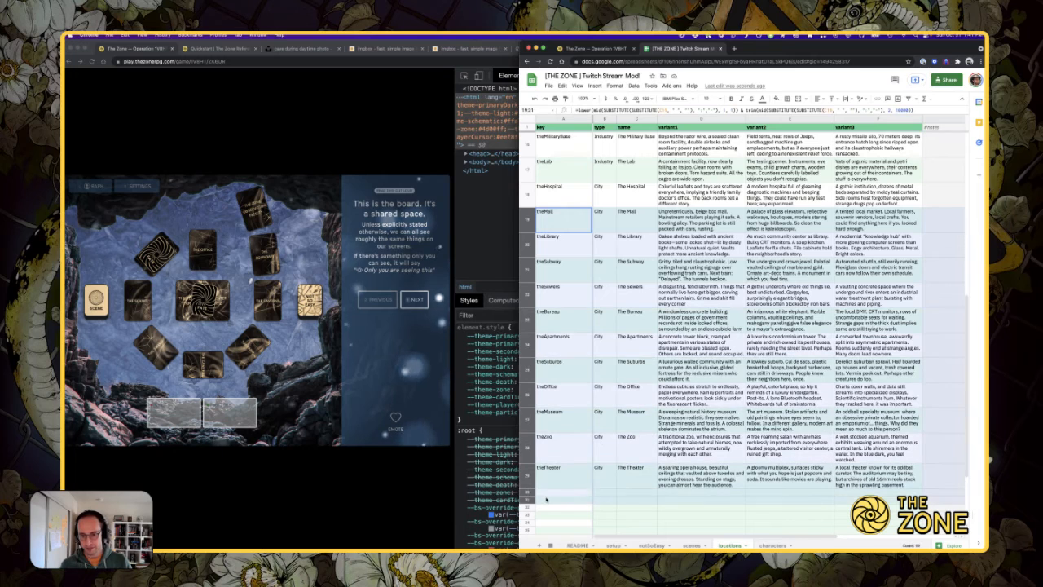
{"action": "right_click", "coordinate": [532, 282]}
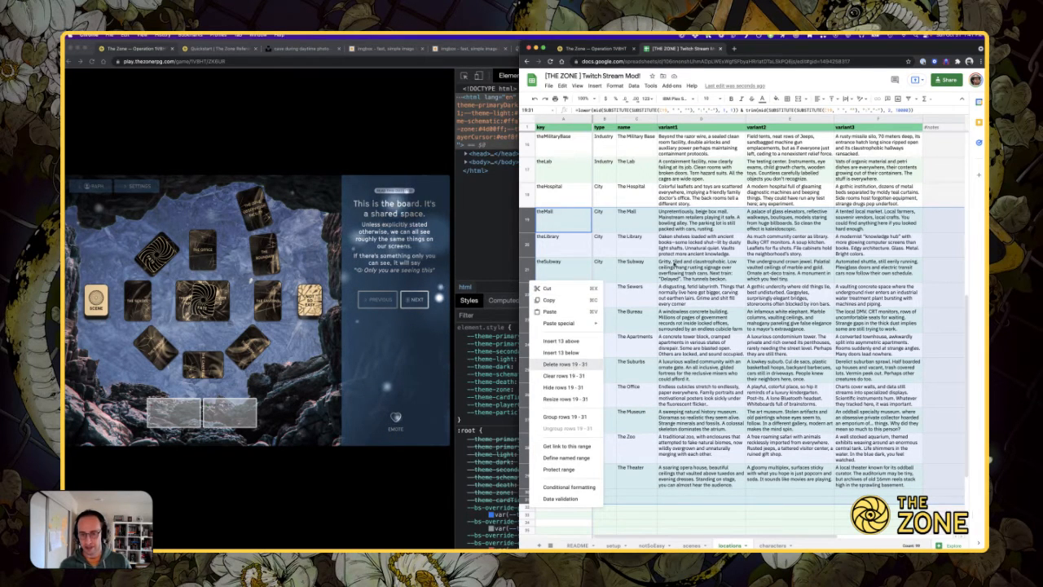
{"action": "left_click", "coordinate": [565, 363]}
- Delete The School's row from the locations sheet
{"action": "scroll", "coordinate": [554, 310], "scroll_direction": "up", "scroll_amount": 5}
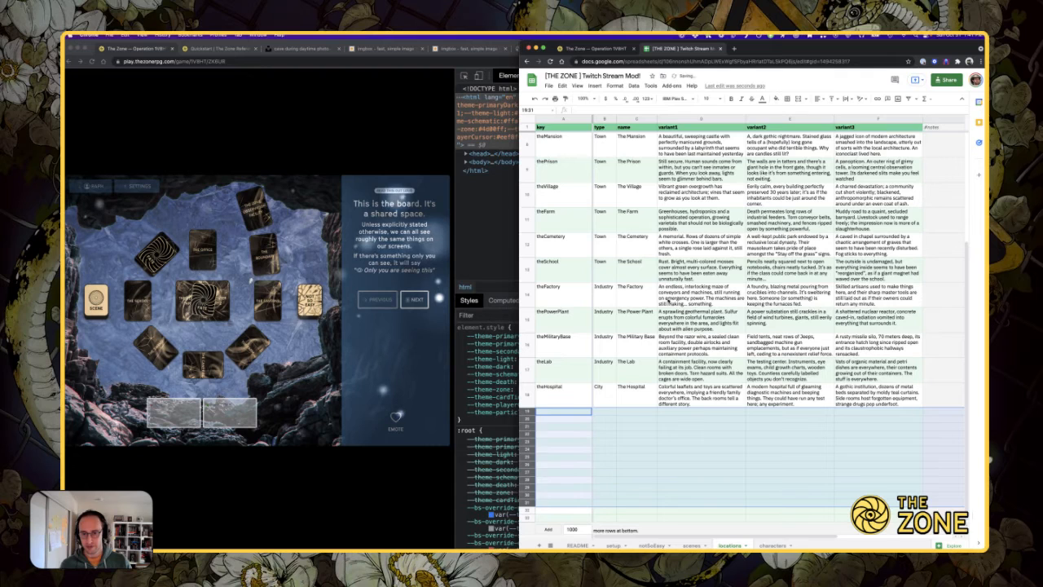
{"action": "left_click", "coordinate": [535, 245]}
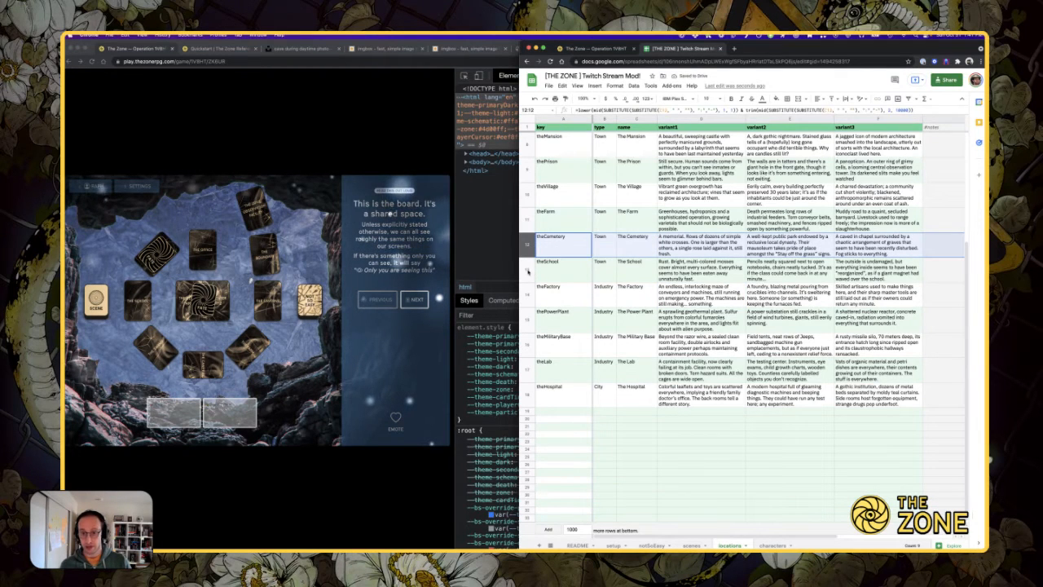
{"action": "left_click", "coordinate": [527, 270]}
{"action": "right_click", "coordinate": [526, 270]}
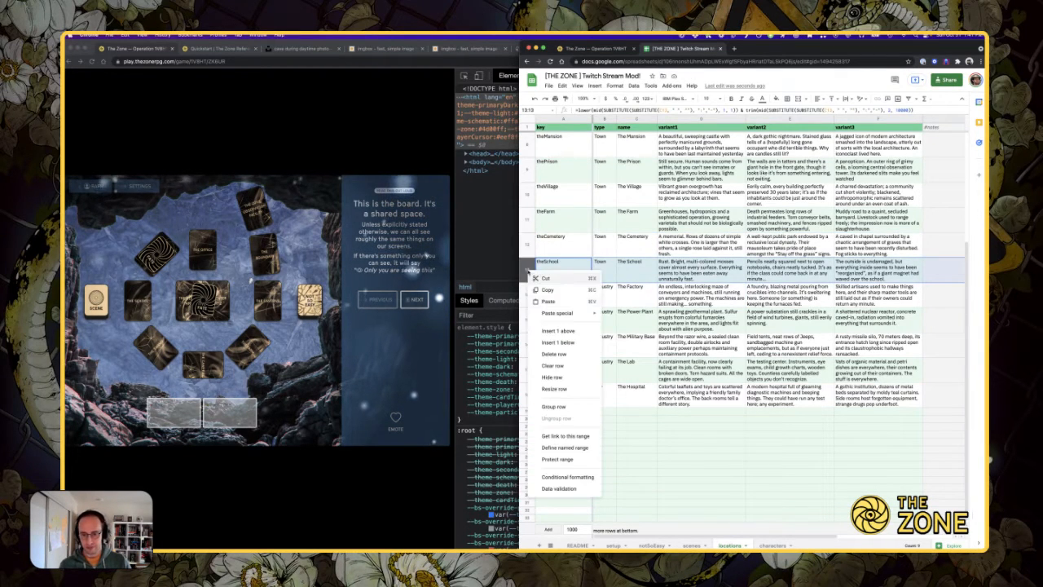
{"action": "left_click", "coordinate": [554, 354]}
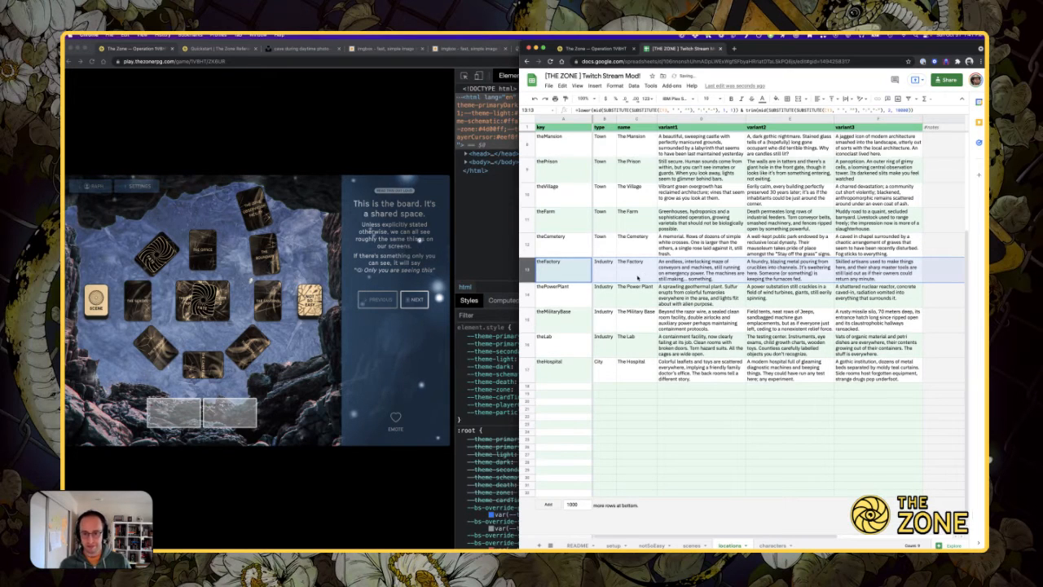
- Rename The Prison location to "The Arctic Prison" in the name column
{"action": "scroll", "coordinate": [638, 278], "scroll_direction": "up", "scroll_amount": 5}
{"action": "left_click", "coordinate": [629, 295]}
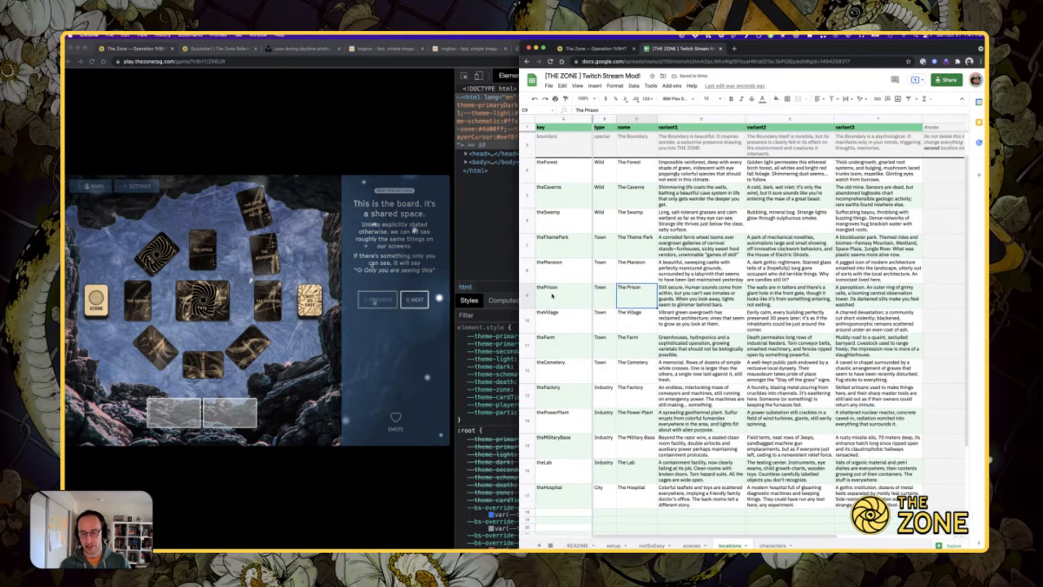
{"action": "type", "text": "The AR"}
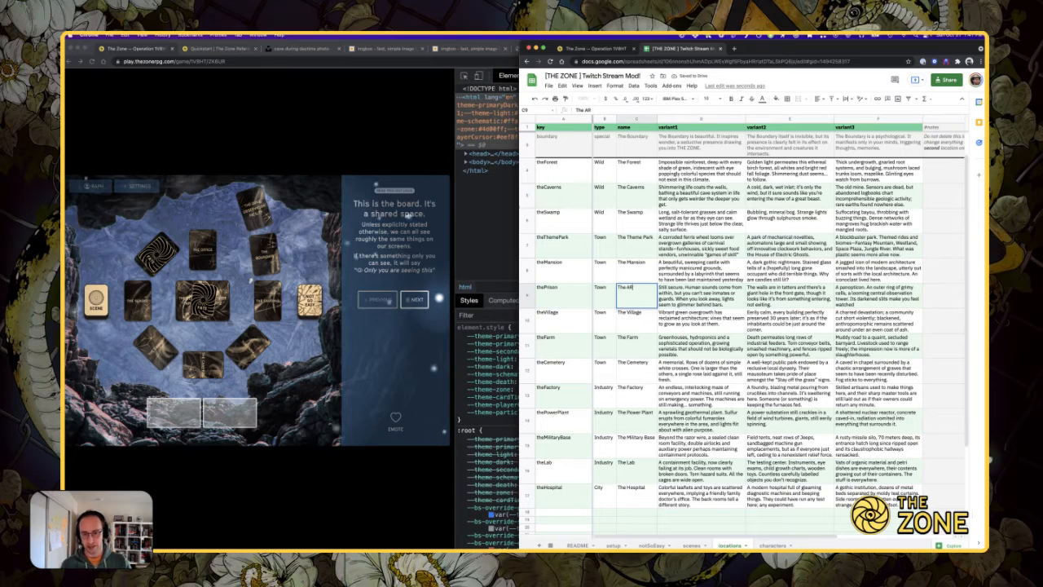
{"action": "type", "text": "ctic Prison"}
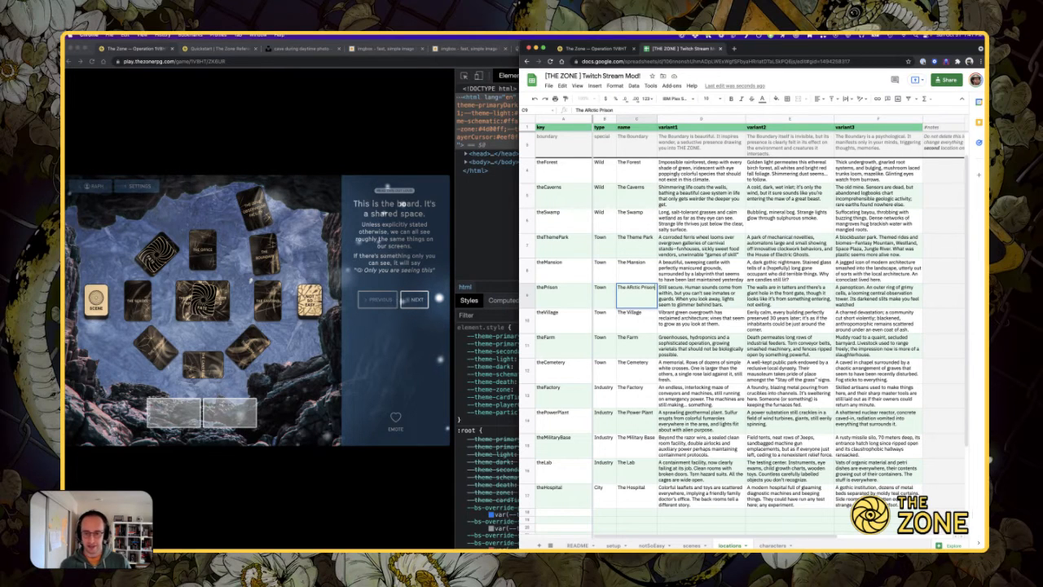
{"action": "key", "text": "Return"}
{"action": "key", "text": "Up"}
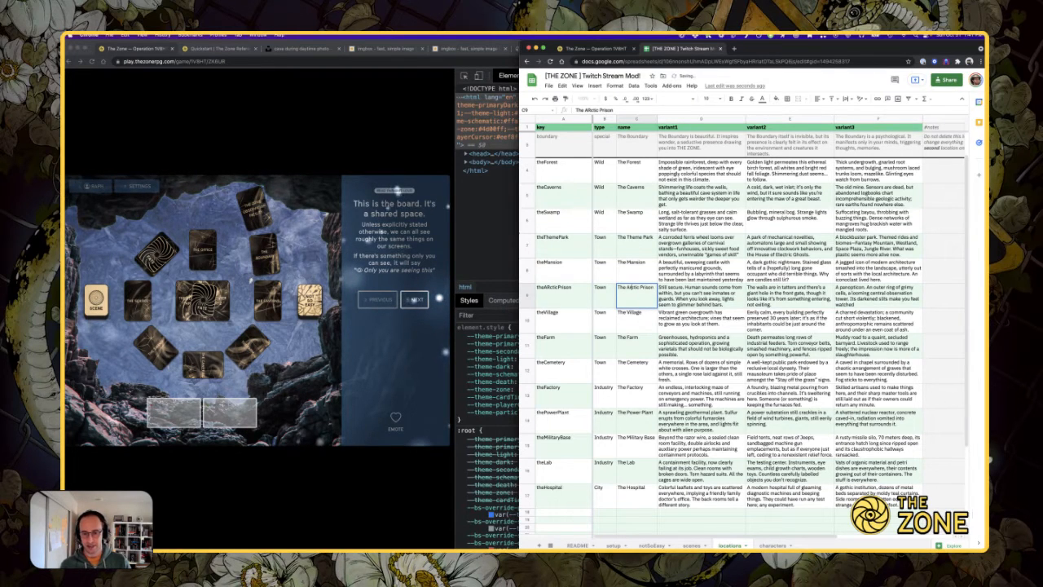
{"action": "key", "text": "BackSpace"}
{"action": "type", "text": "r"}
{"action": "key", "text": "Return"}
- Rename The Mansion location to "The Billionaire's Lair"
{"action": "key", "text": "Up"}
{"action": "key", "text": "Up"}
{"action": "key", "text": "Right"}
{"action": "key", "text": "Left"}
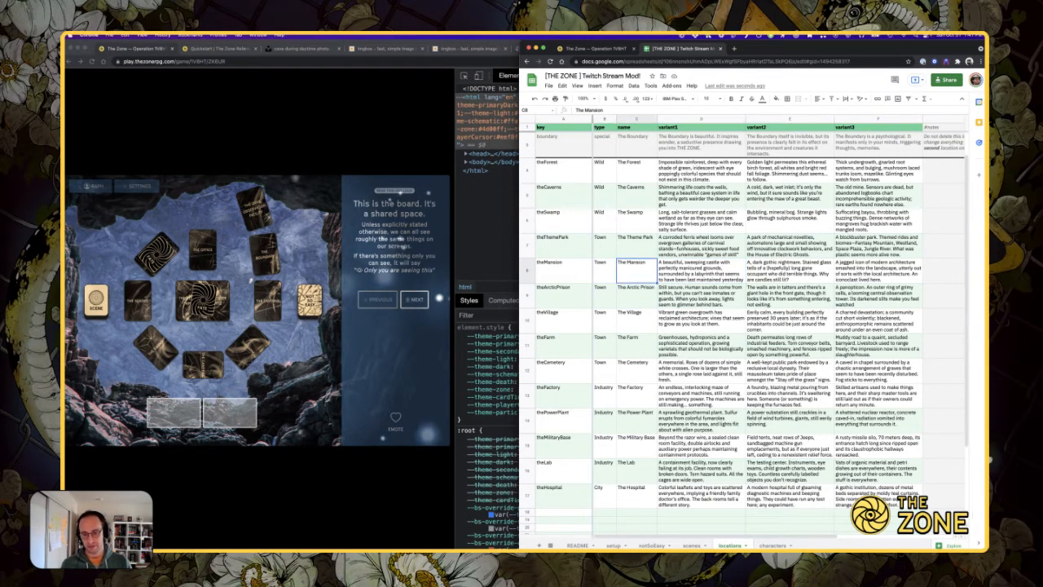
{"action": "type", "text": "The Bi"}
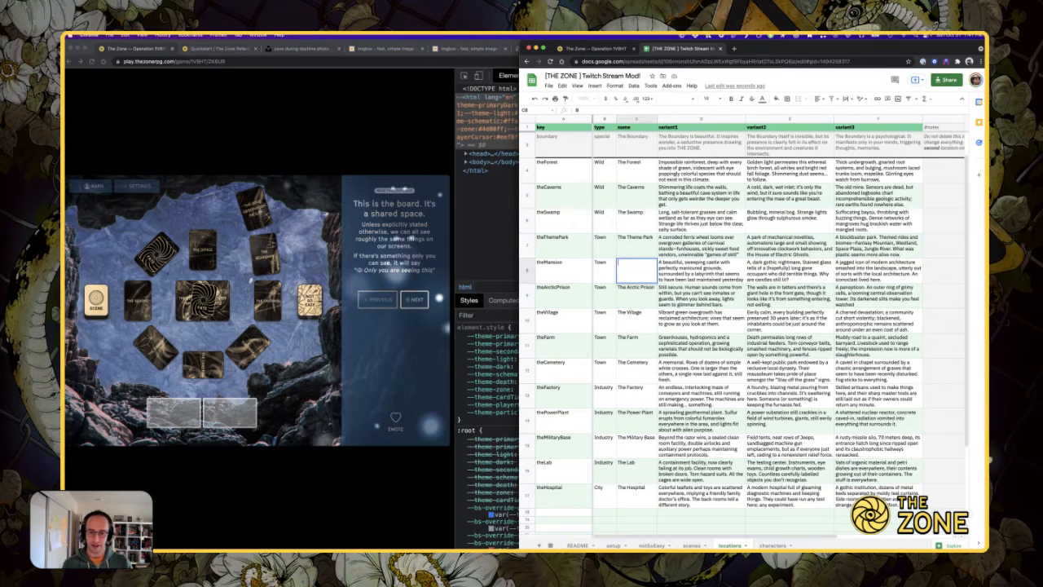
{"action": "type", "text": "llionaire"}
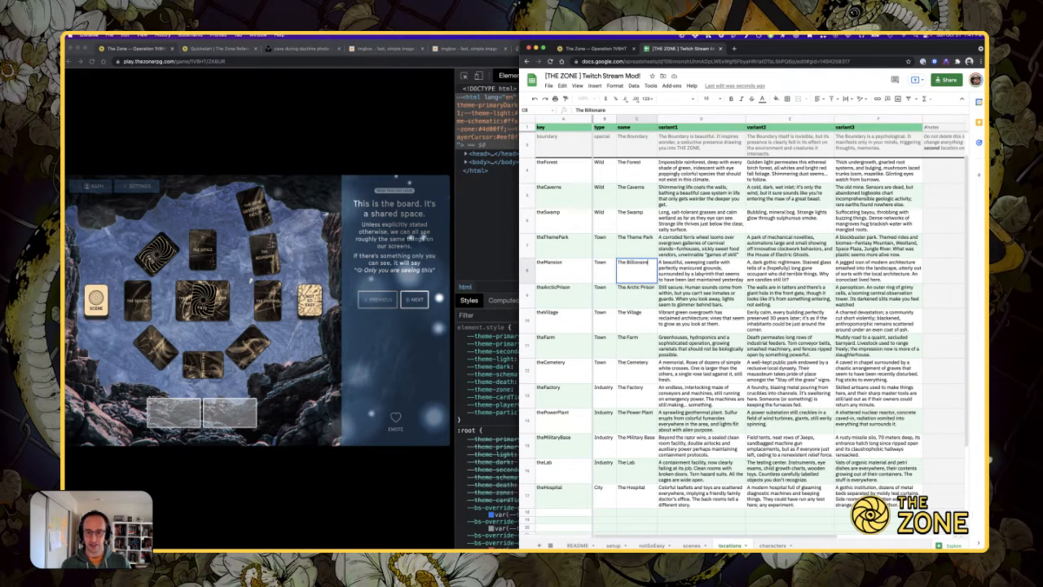
{"action": "type", "text": "'s Lair"}
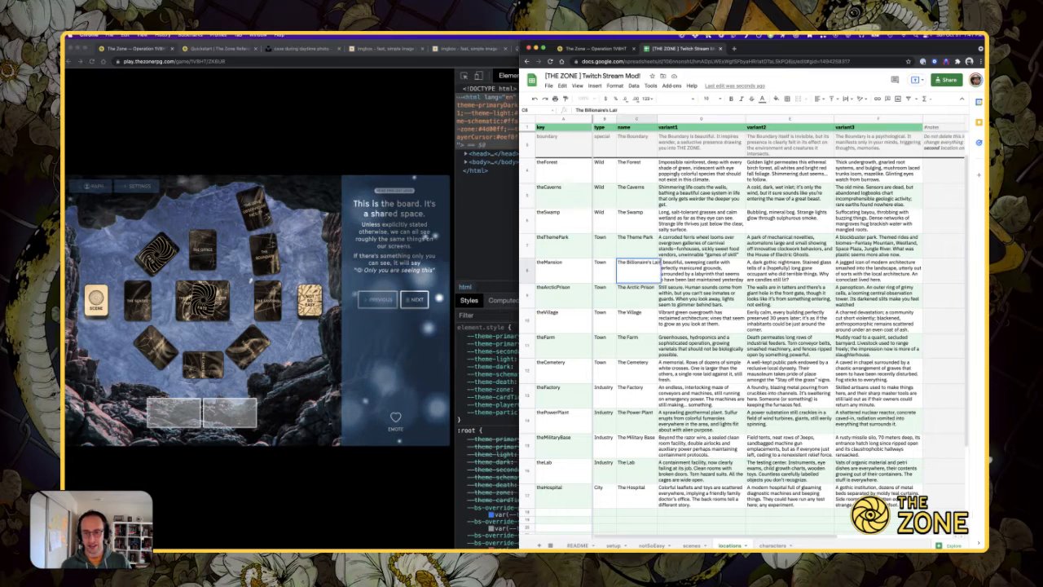
{"action": "key", "text": "Return"}
- Delete The Theme Park's row from the locations sheet
{"action": "key", "text": "Up"}
{"action": "key", "text": "Up"}
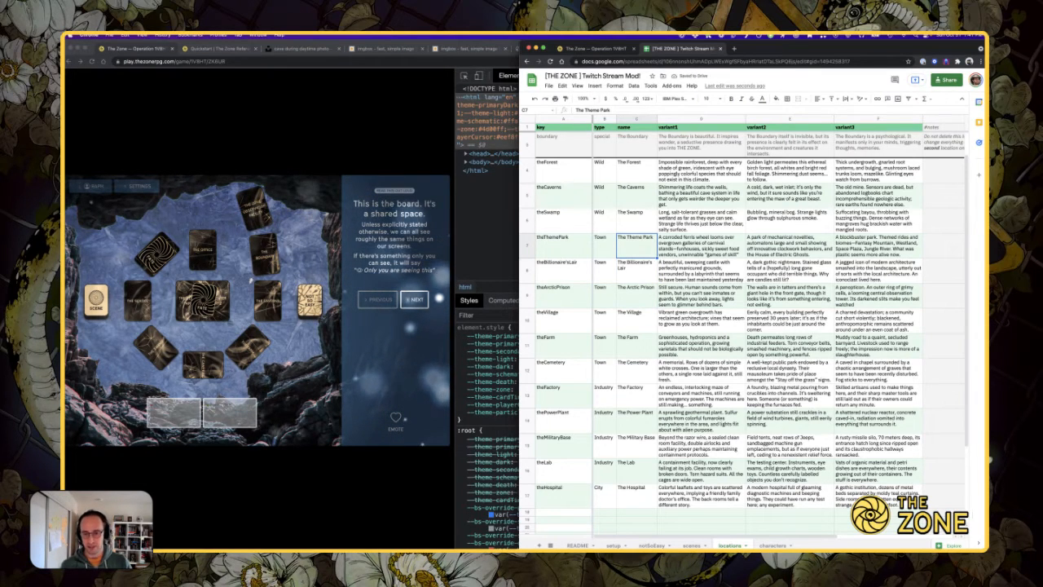
{"action": "right_click", "coordinate": [529, 243]}
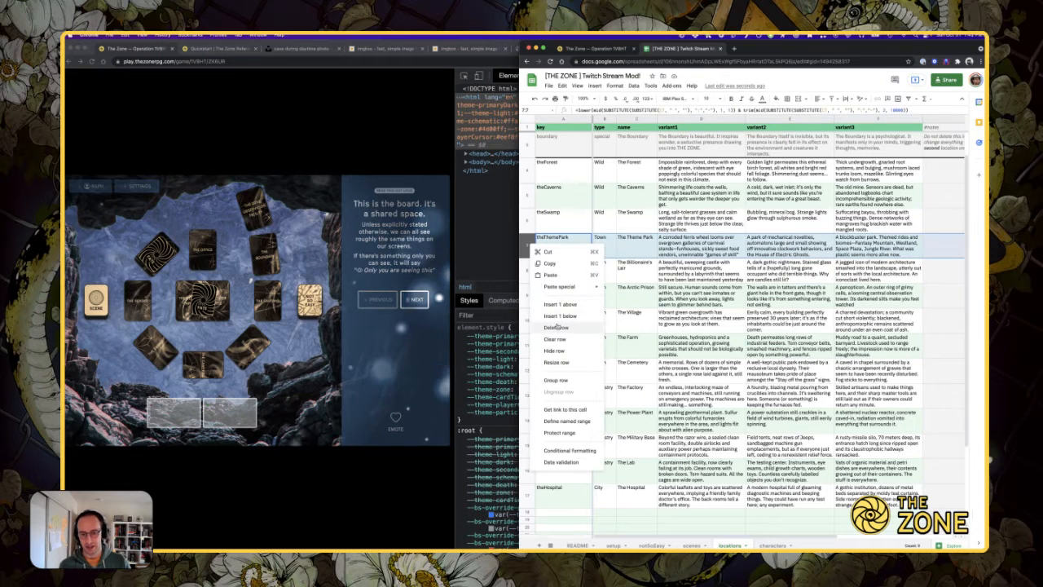
{"action": "left_click", "coordinate": [562, 324]}
- Rename The Swamp location to "The Greenhouses"
{"action": "left_click", "coordinate": [644, 212]}
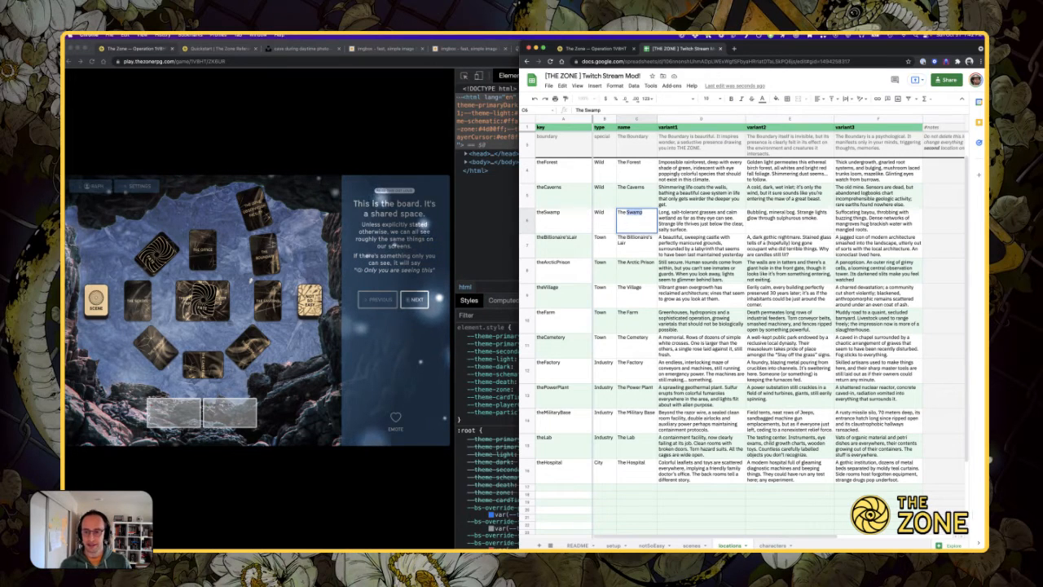
{"action": "key", "text": "BackSpace"}
{"action": "key", "text": "BackSpace"}
{"action": "key", "text": "BackSpace"}
{"action": "key", "text": "BackSpace"}
{"action": "key", "text": "BackSpace"}
{"action": "type", "text": "Greenhouses"}
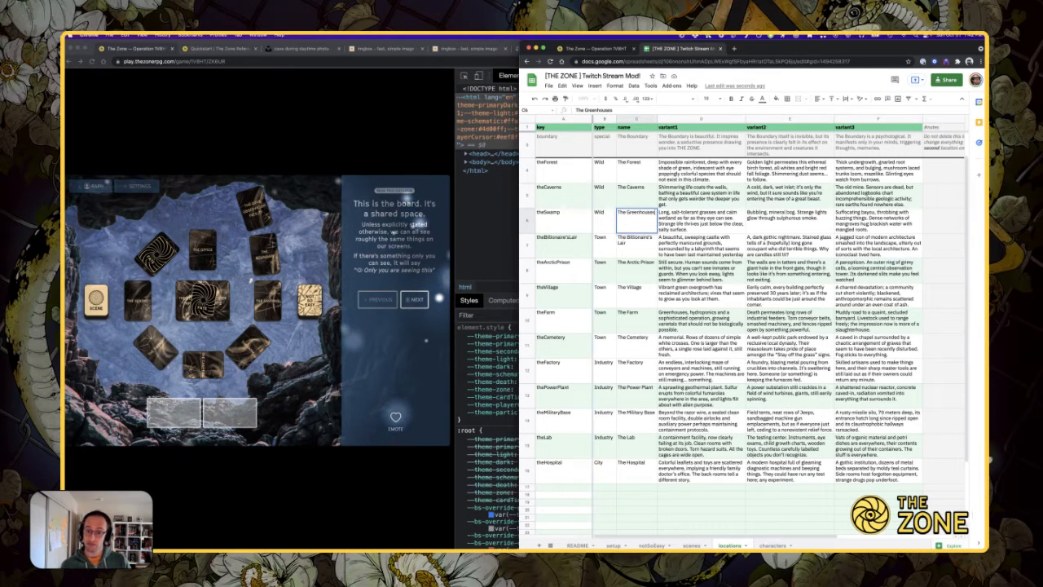
{"action": "key", "text": "Return"}
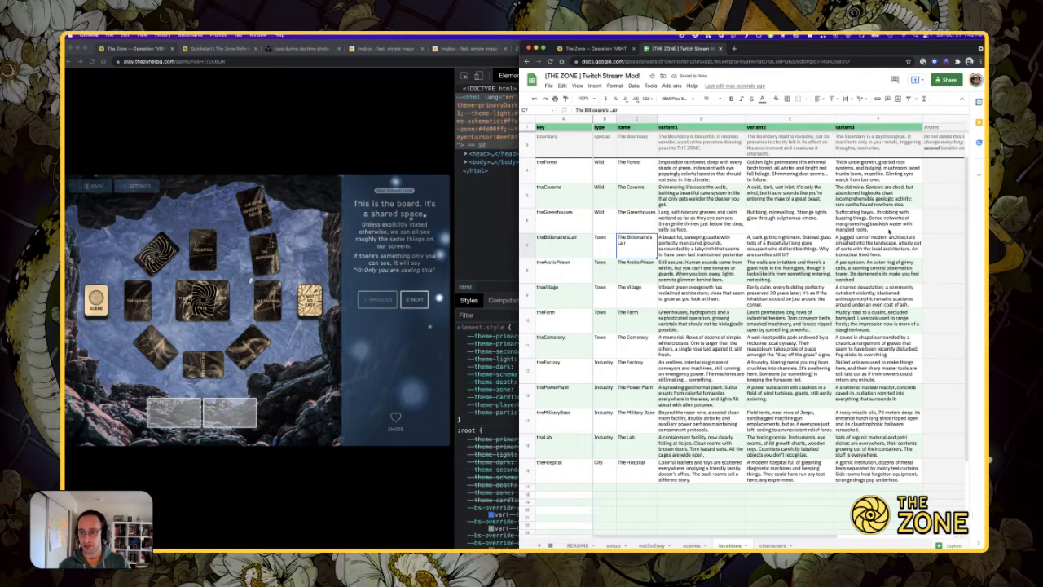
{"action": "left_click", "coordinate": [888, 230]}
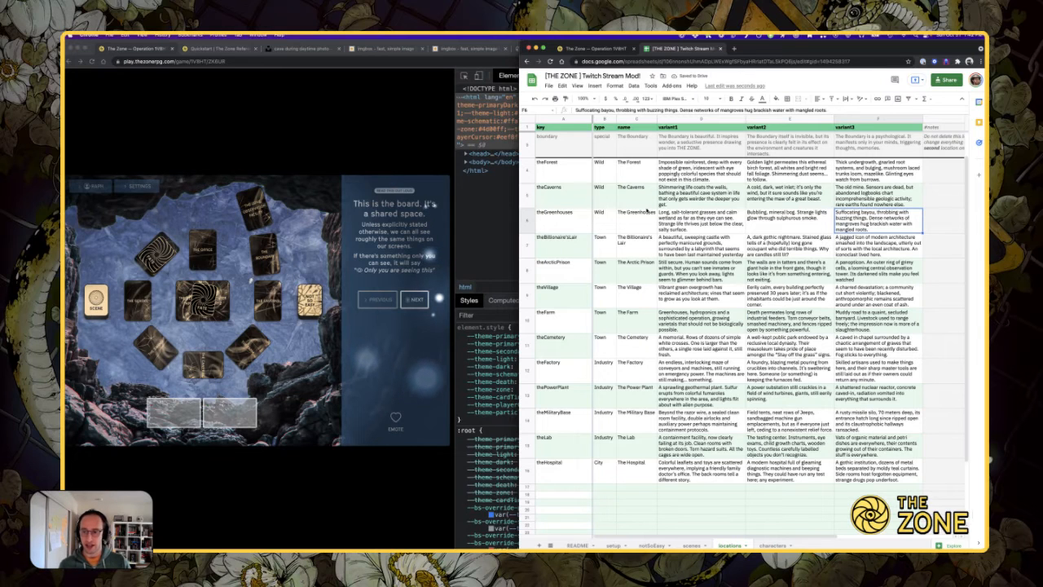
{"action": "left_click", "coordinate": [660, 222]}
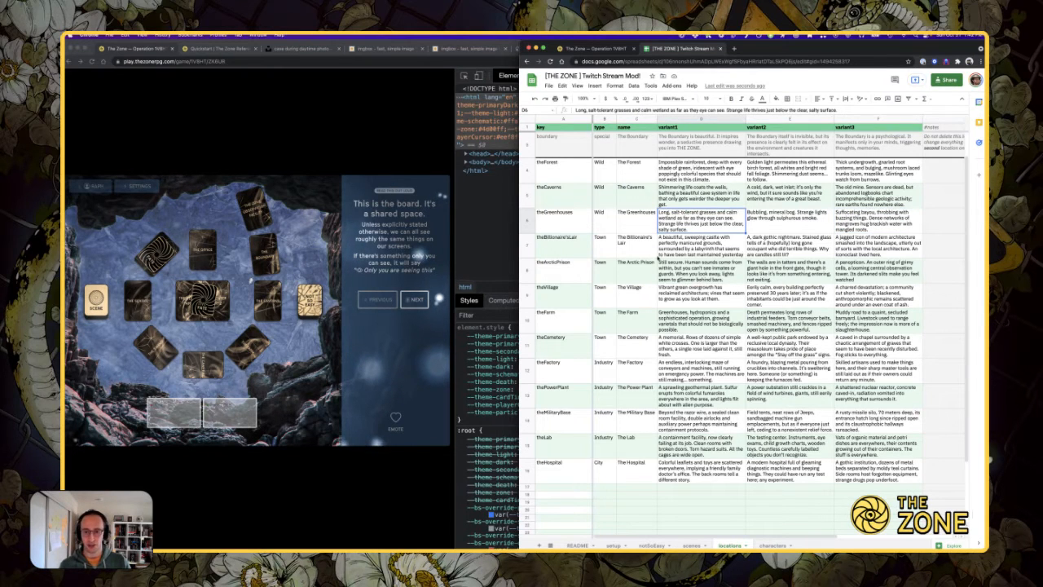
- Search the web in a new tab for "mouth brooding", refining the query to "mouth brood rpg"
{"action": "key", "text": "super+t"}
{"action": "type", "text": "mo"}
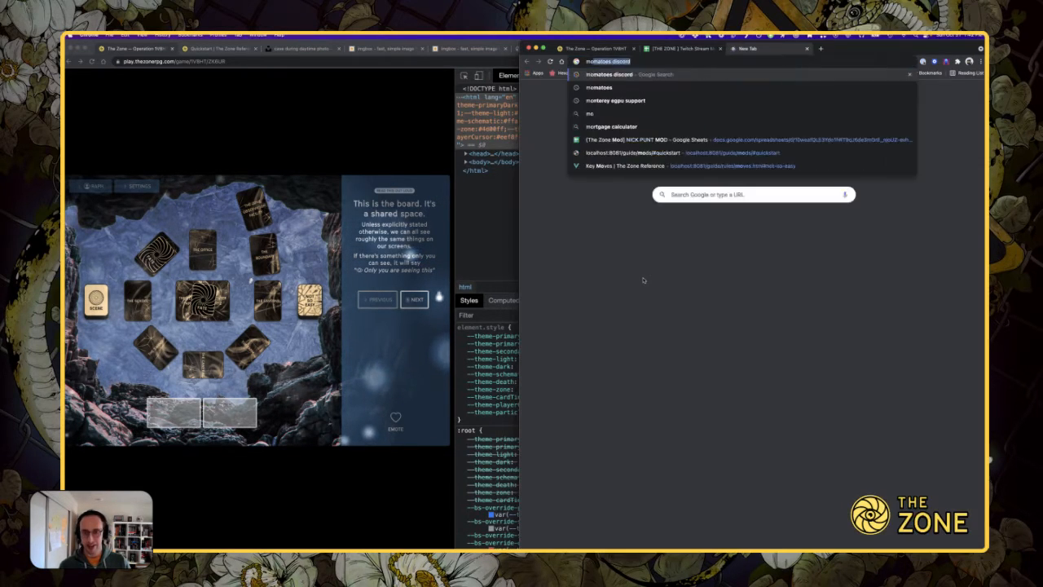
{"action": "type", "text": "uth brooding"}
{"action": "key", "text": "Return"}
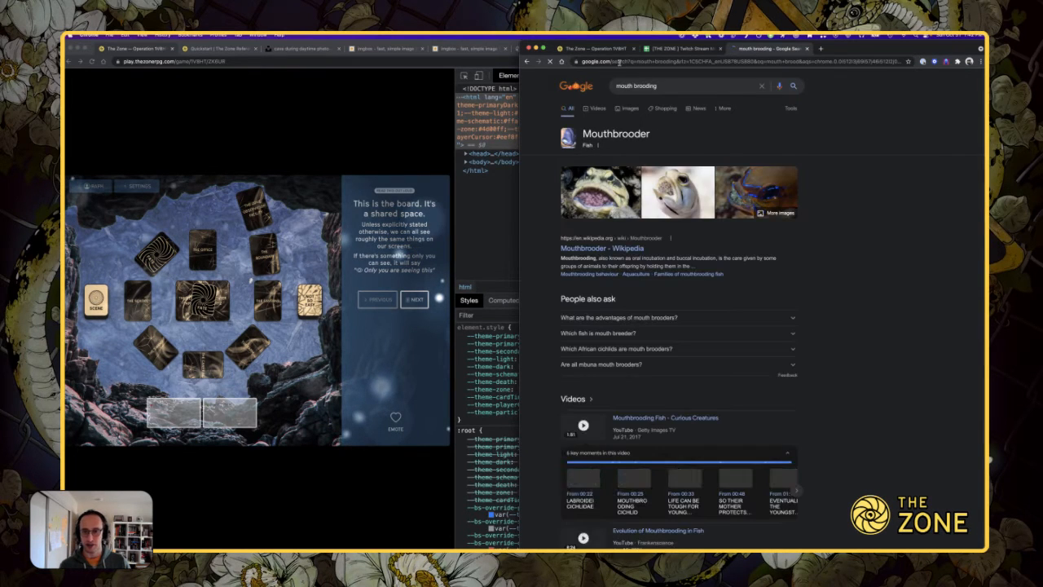
{"action": "left_click", "coordinate": [619, 62]}
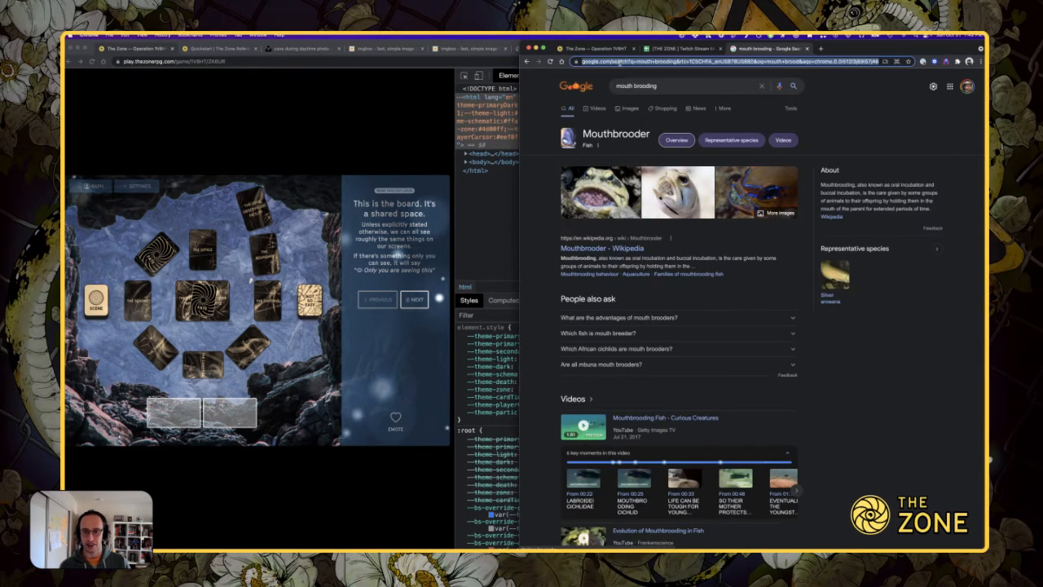
{"action": "type", "text": "mouth brood"}
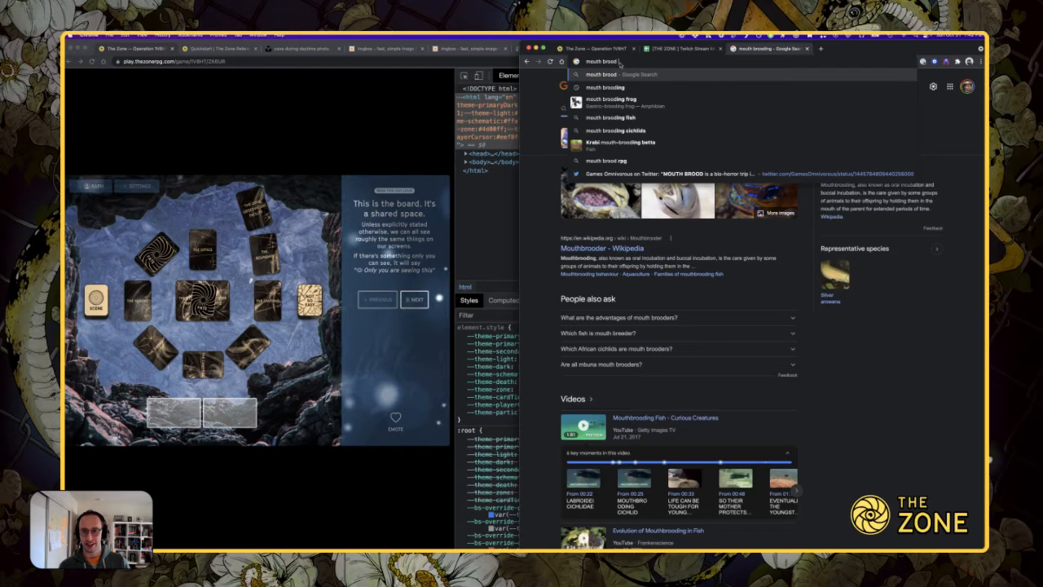
{"action": "type", "text": " rpg"}
{"action": "key", "text": "Return"}
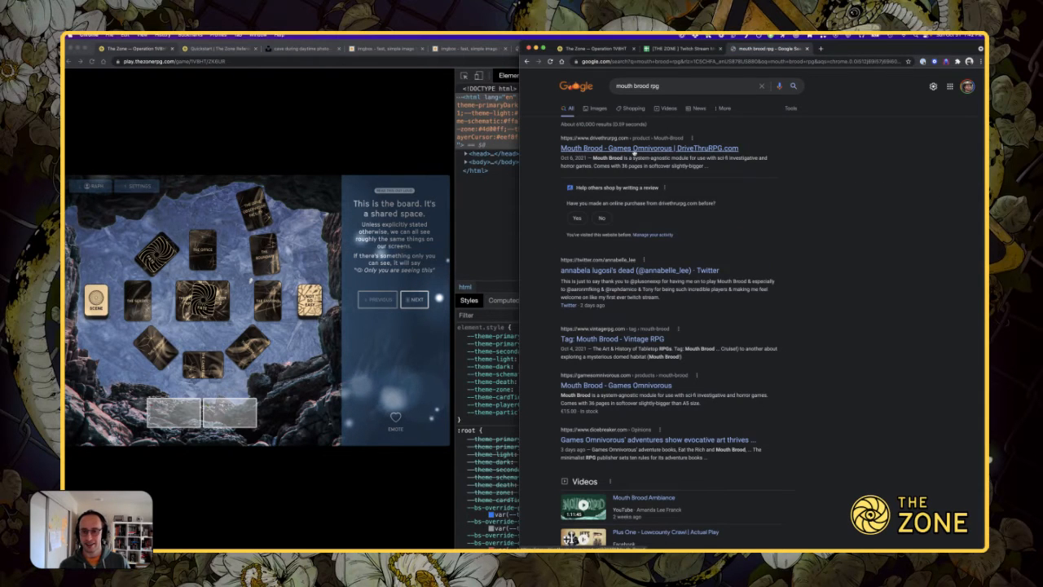
- View the Mouth Brood product page on DriveThruRPG and return to the search results
{"action": "left_click", "coordinate": [635, 149]}
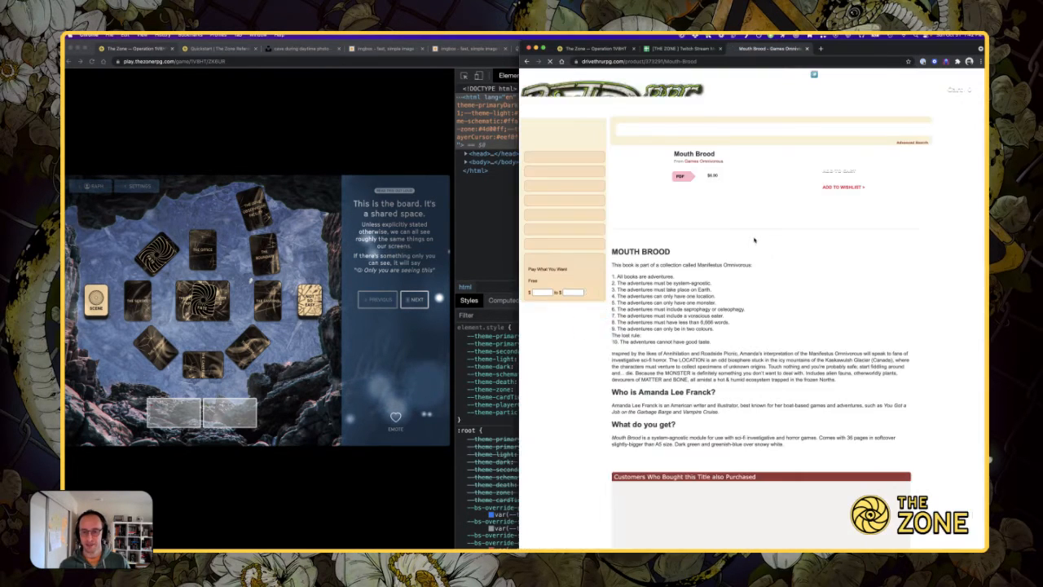
{"action": "left_click", "coordinate": [650, 189]}
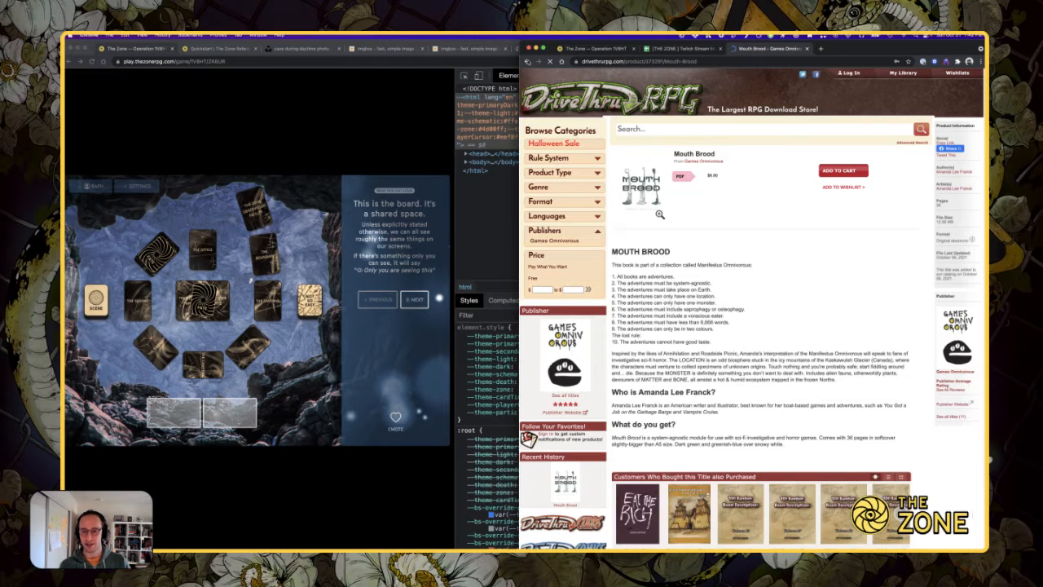
{"action": "left_click", "coordinate": [528, 62]}
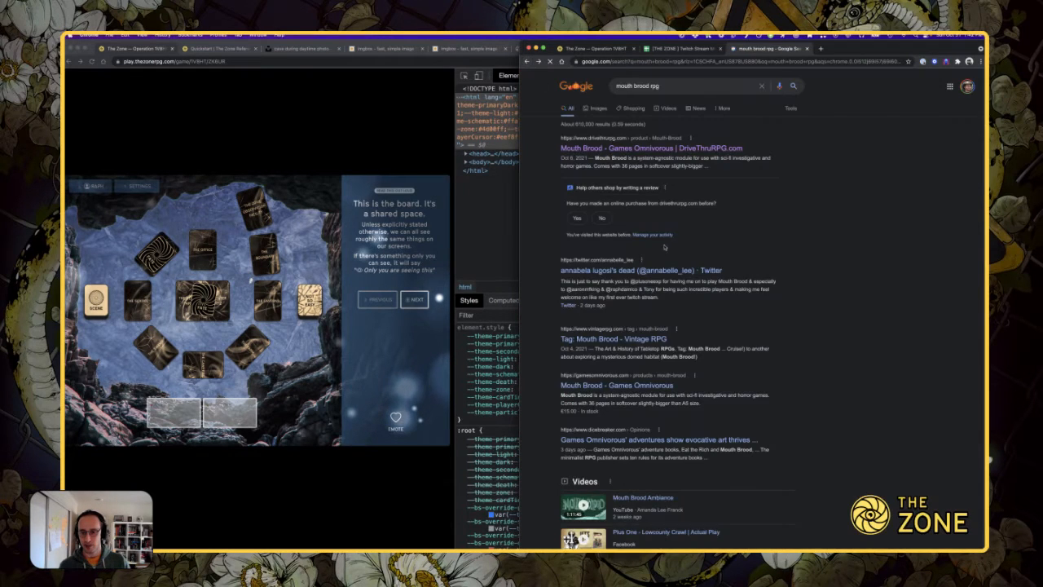
- Show the image results for "mouth brood rpg" and open the Vintage RPG picture of Mouth Brood's artwork
{"action": "scroll", "coordinate": [687, 410], "scroll_direction": "down", "scroll_amount": 2}
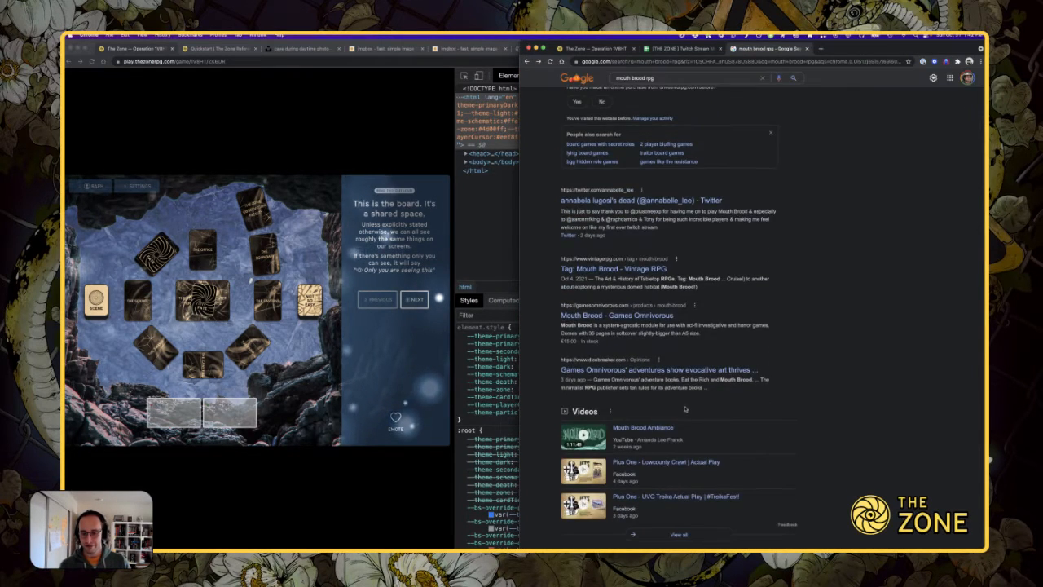
{"action": "scroll", "coordinate": [684, 410], "scroll_direction": "up", "scroll_amount": 3}
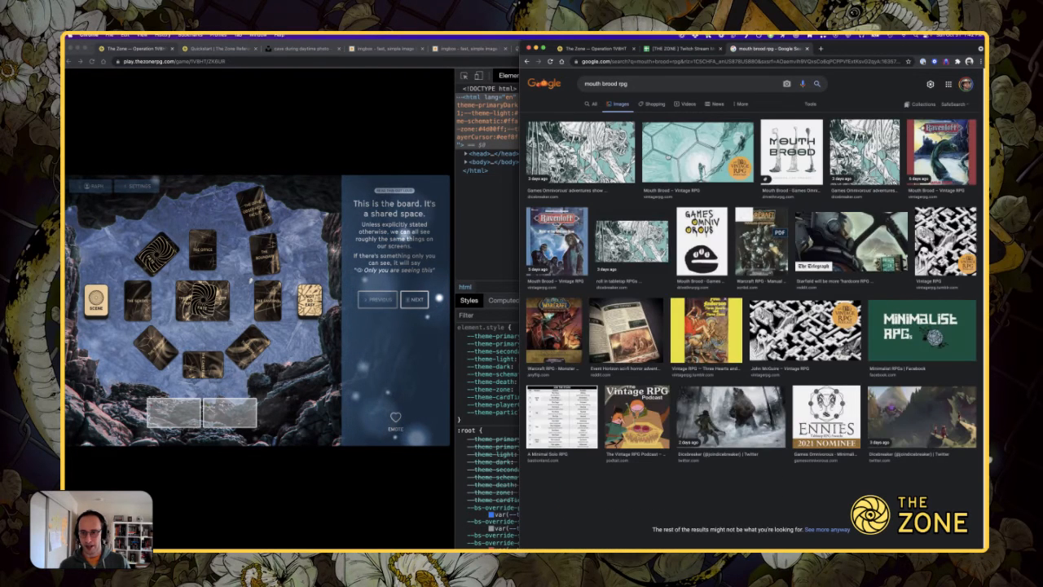
{"action": "left_click", "coordinate": [698, 150]}
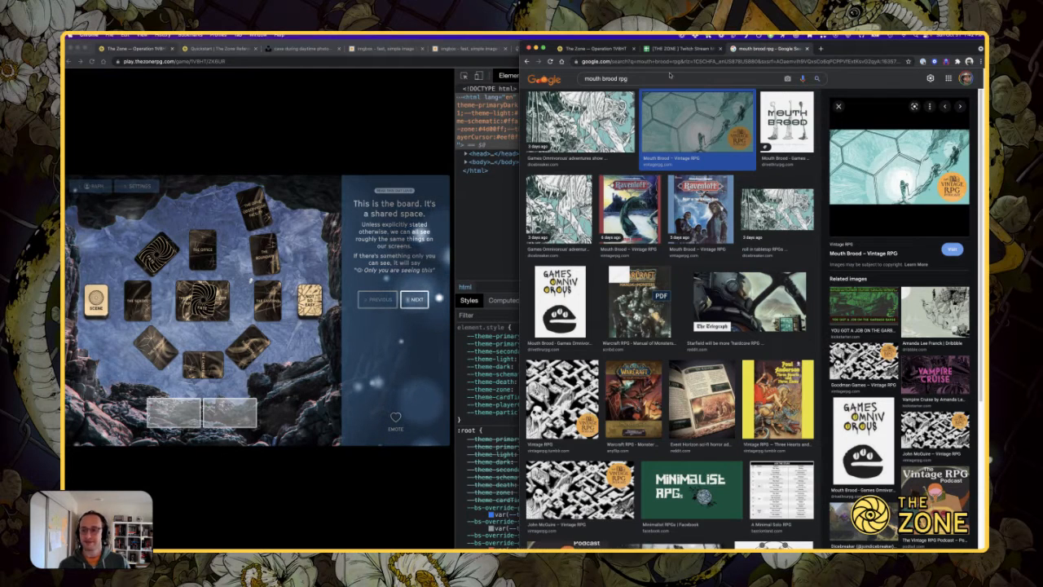
- Return to the locations sheet and rename The Forest location to "The Ice Forest"
{"action": "left_click", "coordinate": [678, 49]}
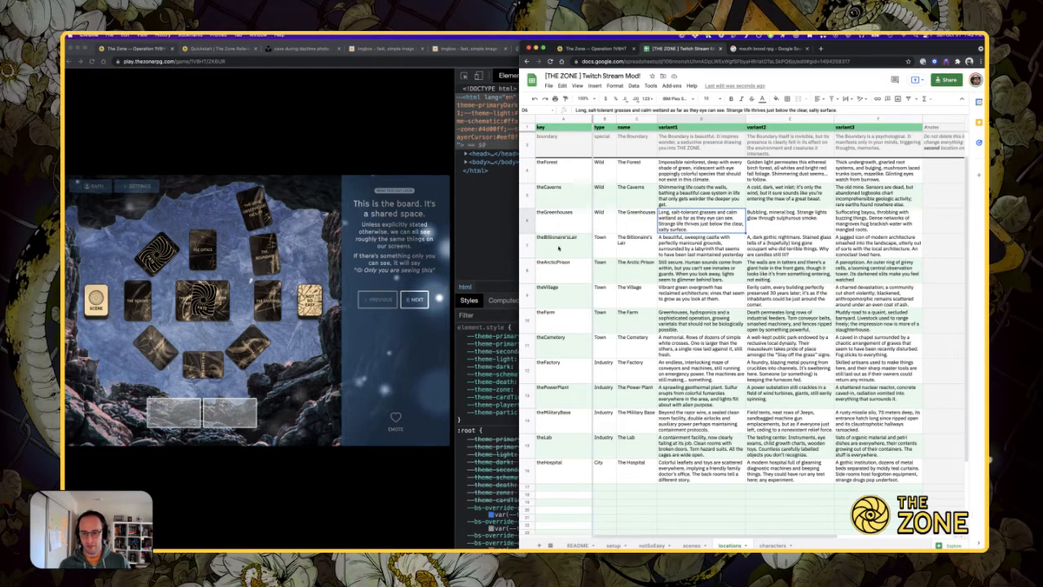
{"action": "left_click", "coordinate": [526, 194]}
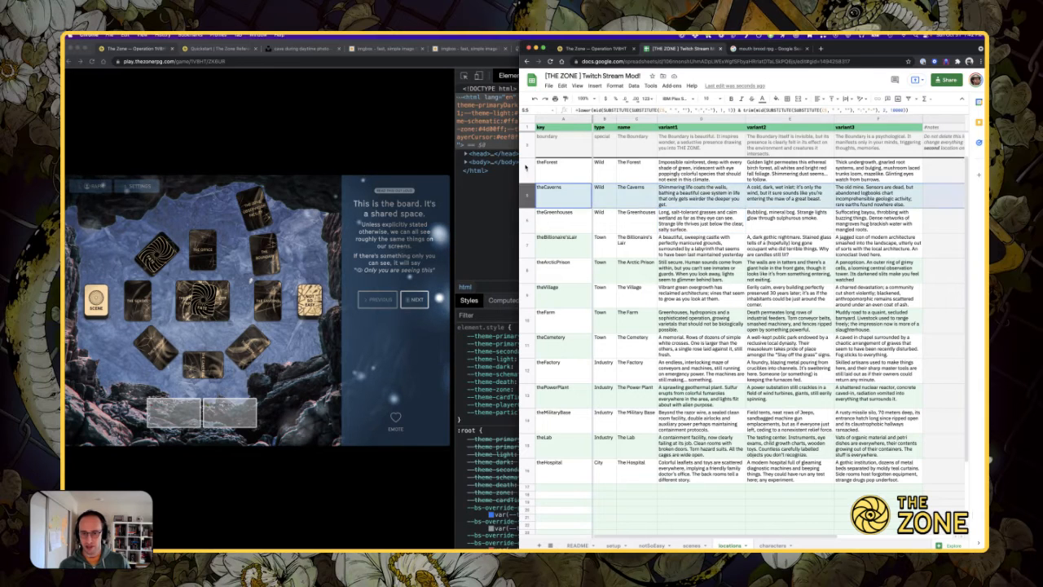
{"action": "left_click", "coordinate": [629, 171]}
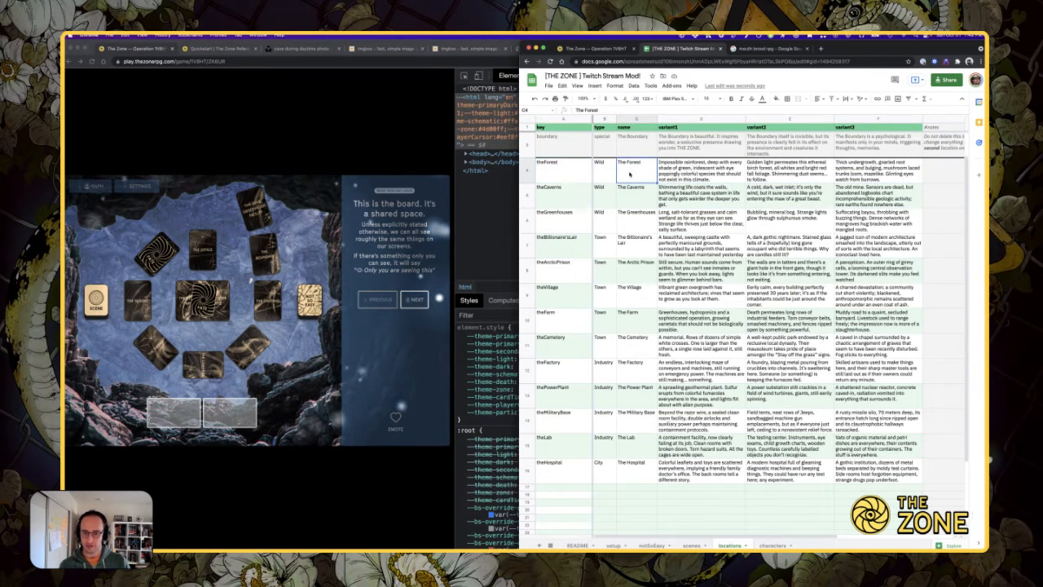
{"action": "key", "text": "Return"}
{"action": "left_click", "coordinate": [628, 162]}
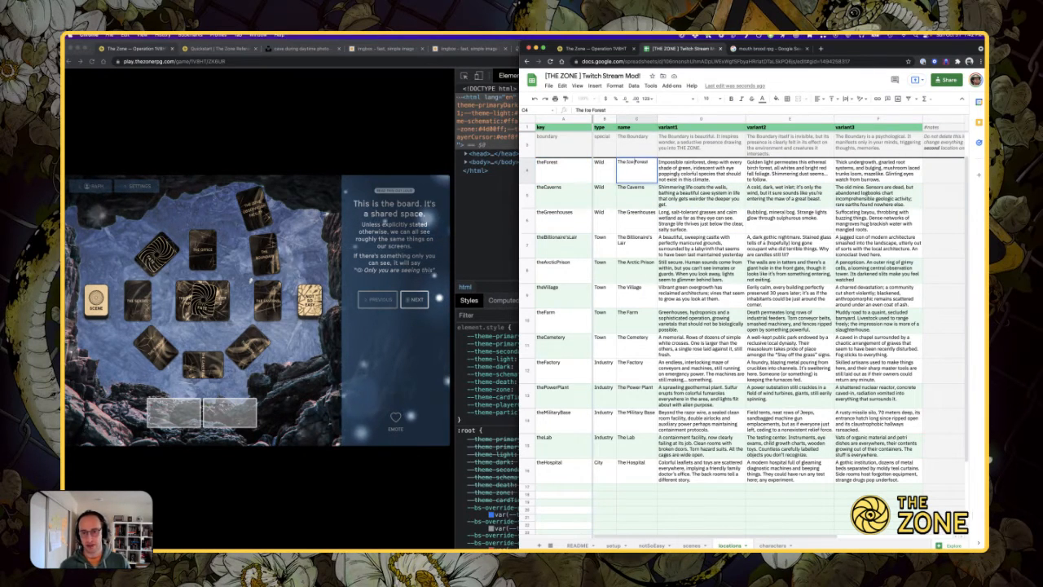
{"action": "type", "text": "Ice"}
{"action": "key", "text": "Tab"}
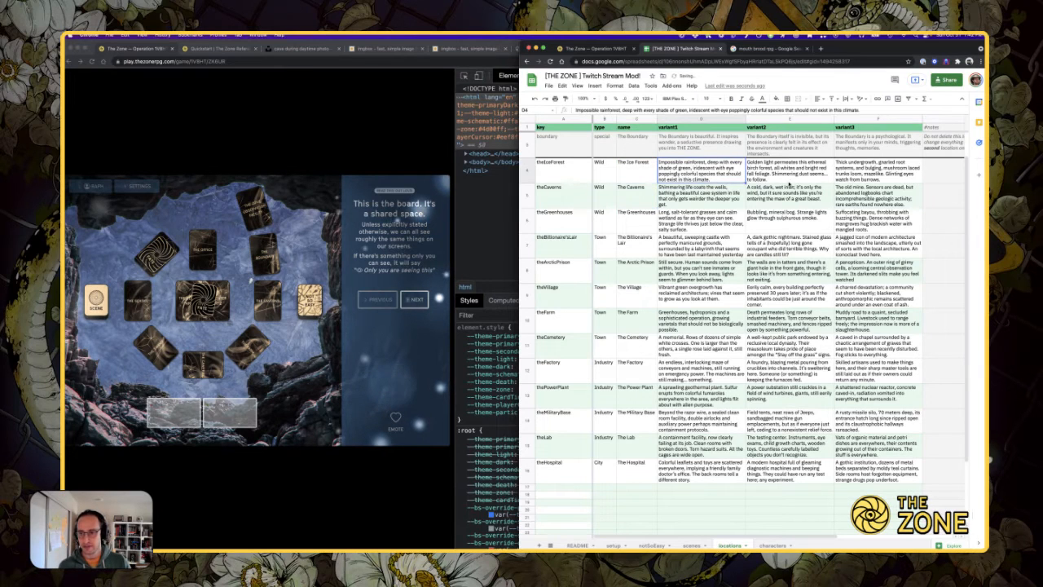
{"action": "left_click_drag", "start_coordinate": [864, 170], "coordinate": [717, 169]}
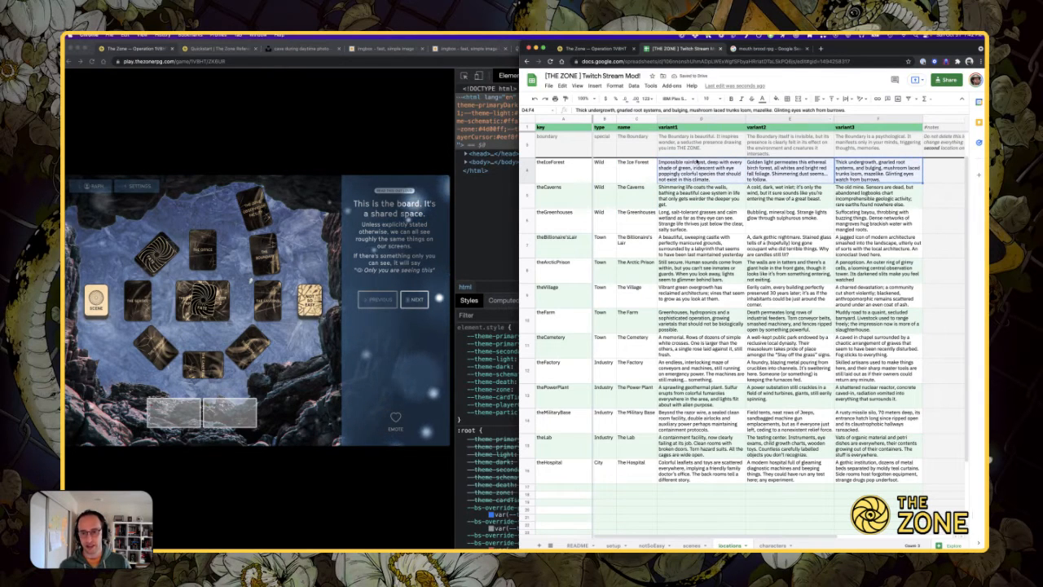
{"action": "left_click", "coordinate": [717, 168]}
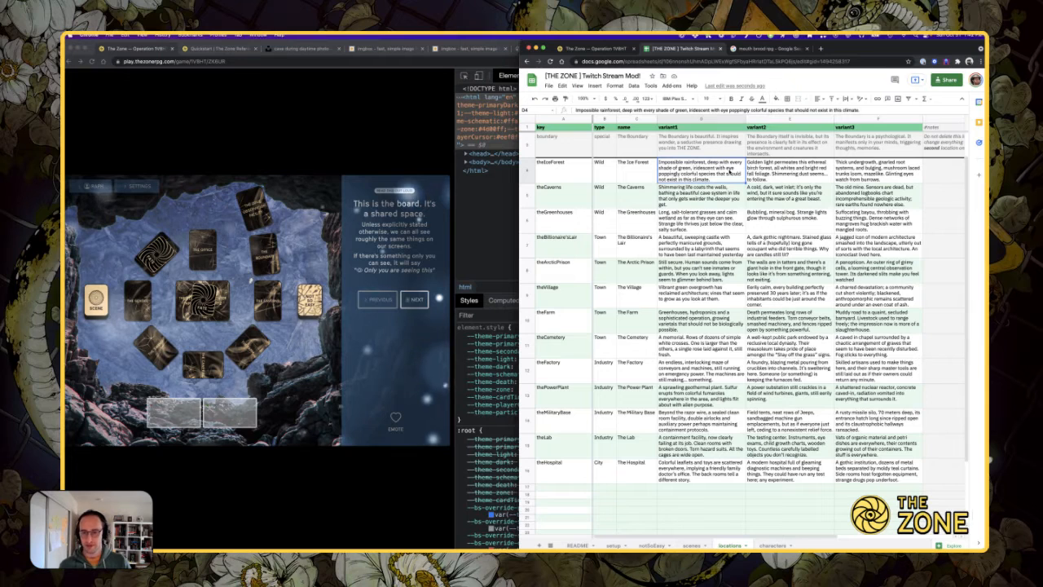
- Rename The Farm location to "The Micro-Farm" in the name column
{"action": "left_click", "coordinate": [627, 320]}
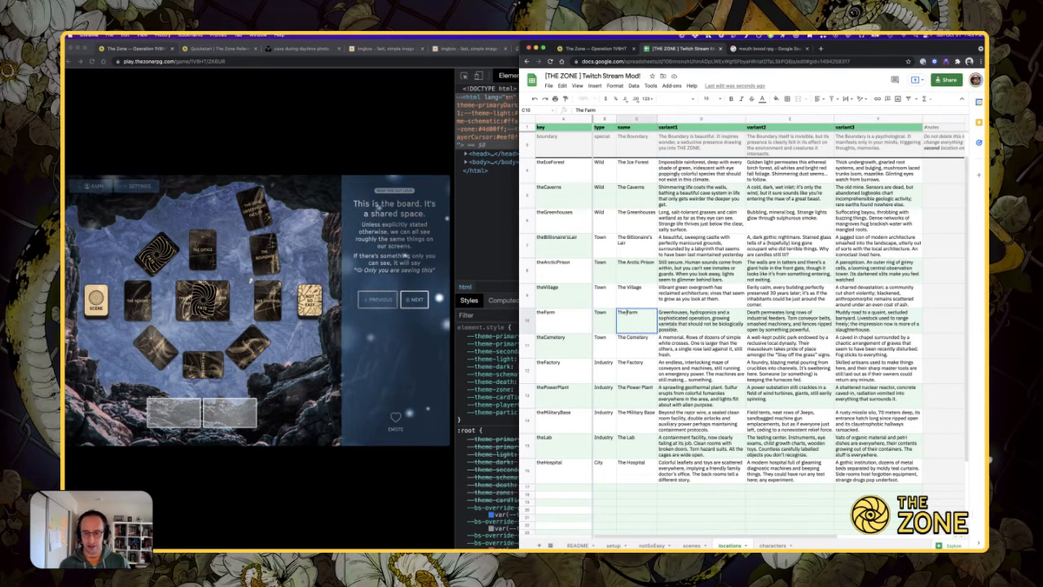
{"action": "type", "text": "Hydro-"}
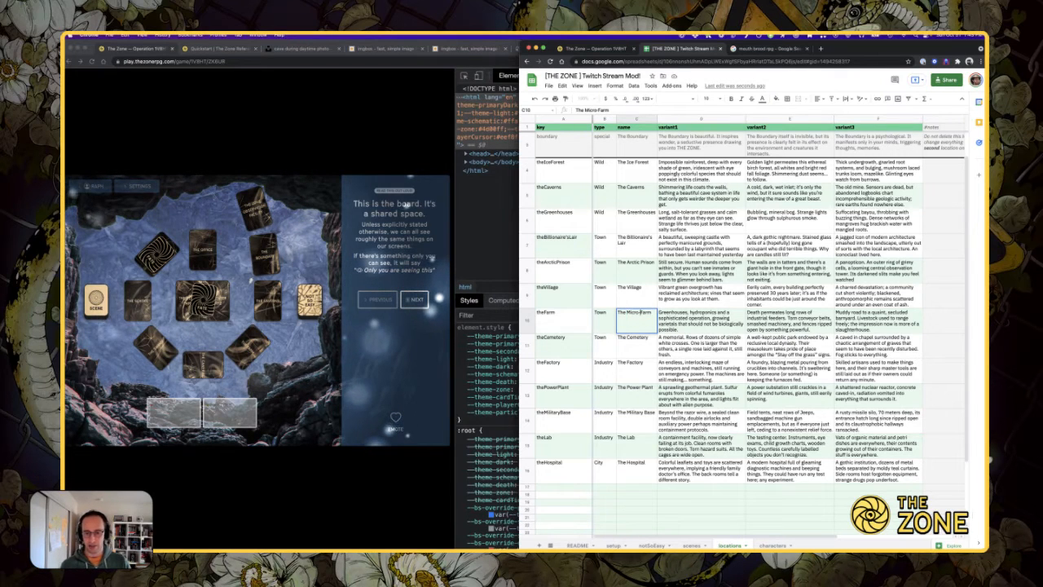
{"action": "key", "text": "Return"}
- Change the farm location's name to "The Farm Bunkers"
{"action": "double_click", "coordinate": [645, 313]}
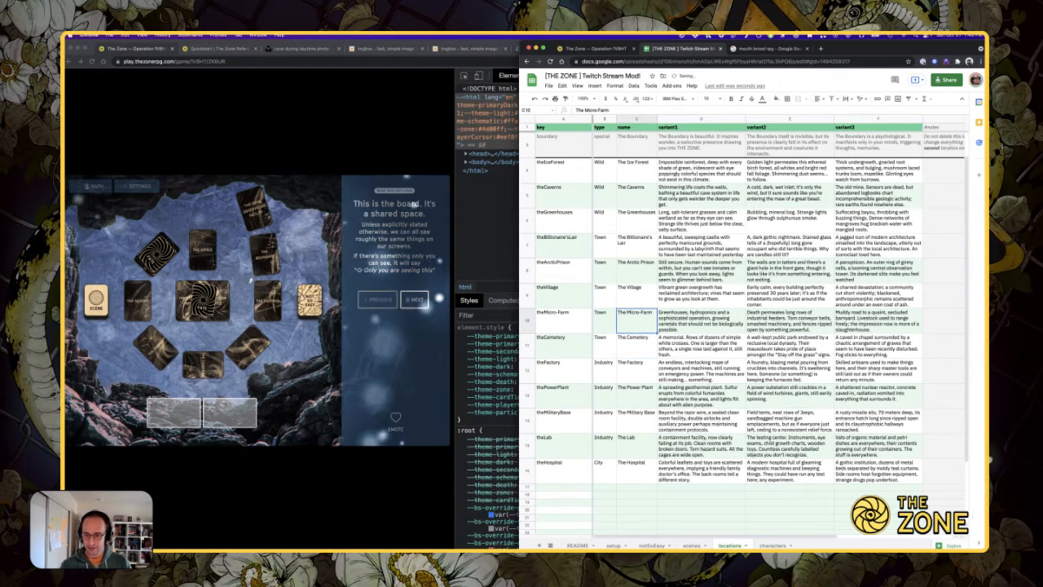
{"action": "key", "text": "shift+alt+Left"}
{"action": "type", "text": "Farm"}
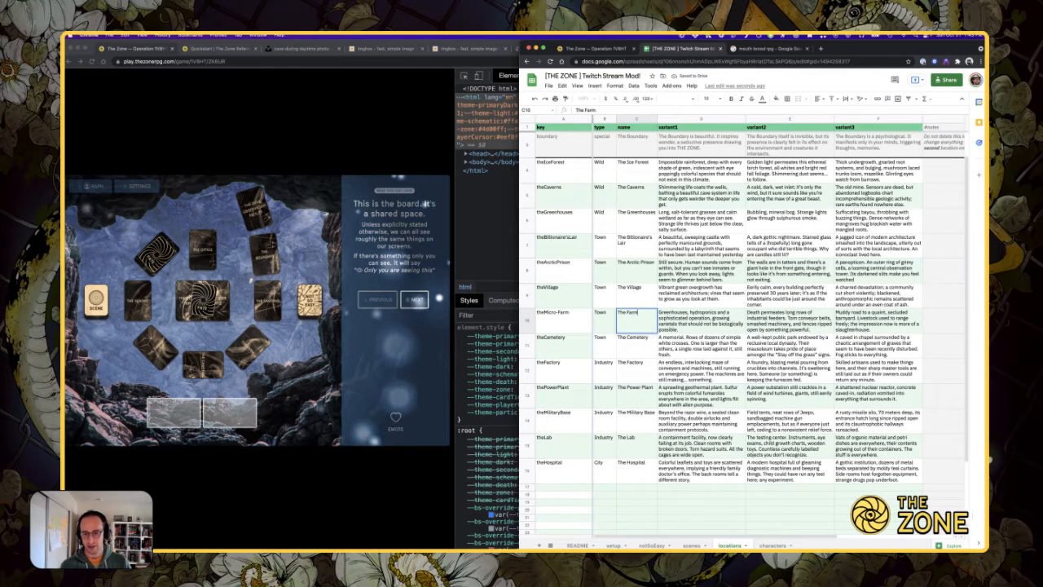
{"action": "type", "text": " Bunker"}
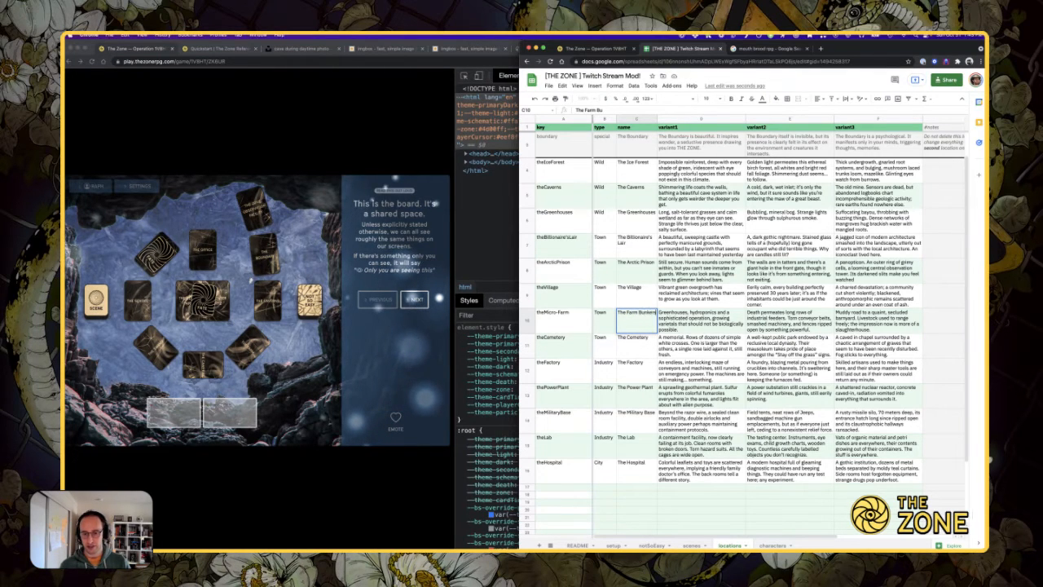
{"action": "type", "text": "s"}
{"action": "key", "text": "Return"}
- Replace The Village's variant1 description with "The ice has reclaimed this old settlement"
{"action": "left_click", "coordinate": [632, 290]}
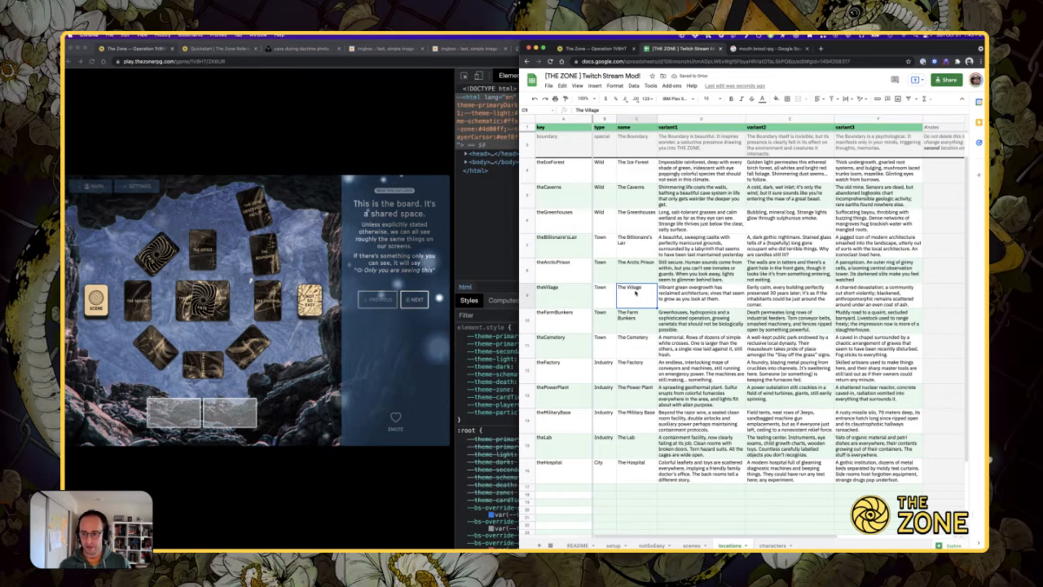
{"action": "left_click", "coordinate": [704, 290]}
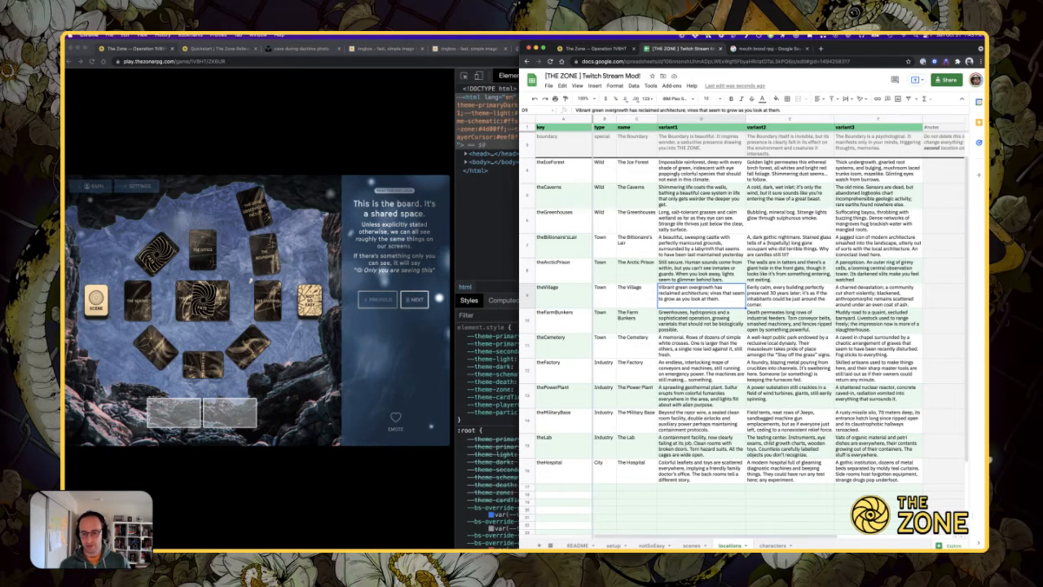
{"action": "key", "text": "Return"}
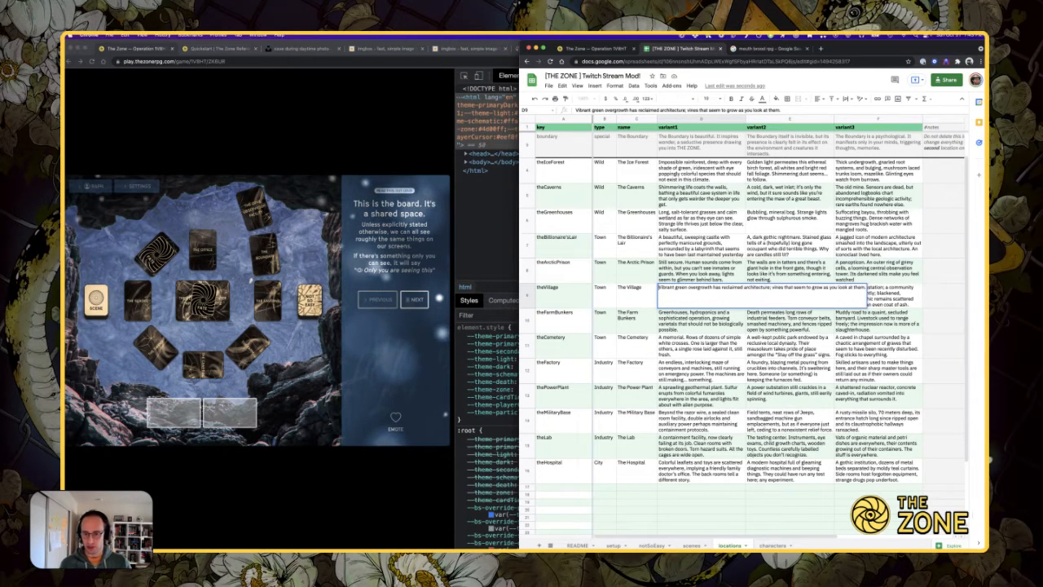
{"action": "key", "text": "ctrl+a"}
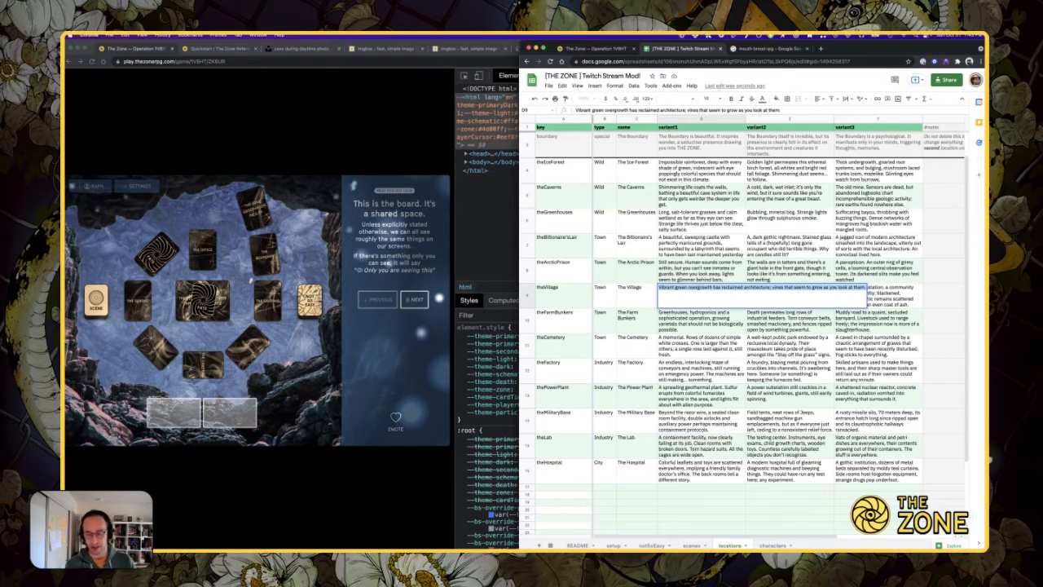
{"action": "type", "text": "The ice has reclaim"}
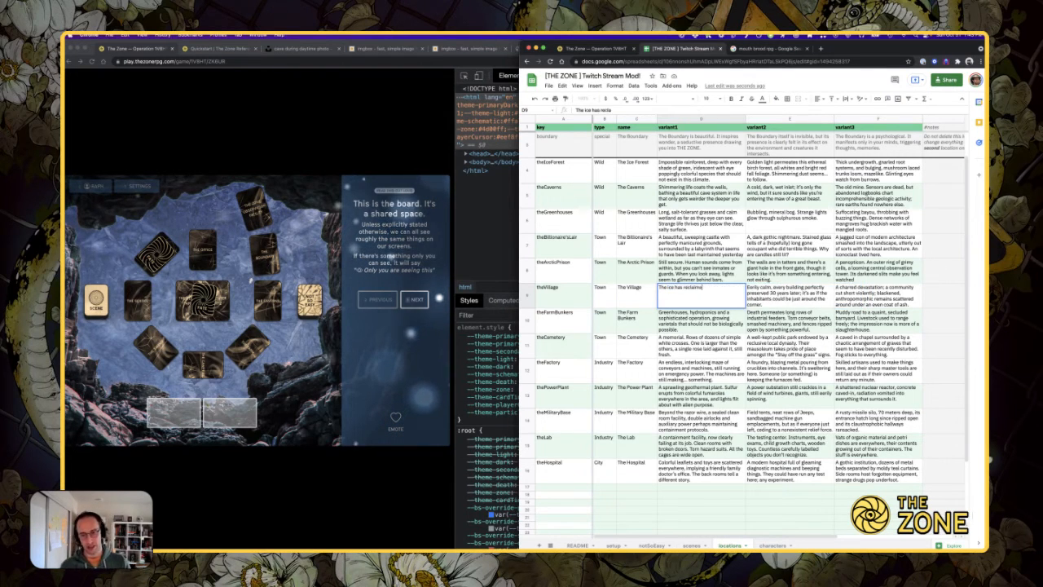
{"action": "type", "text": "ed this old settlem"}
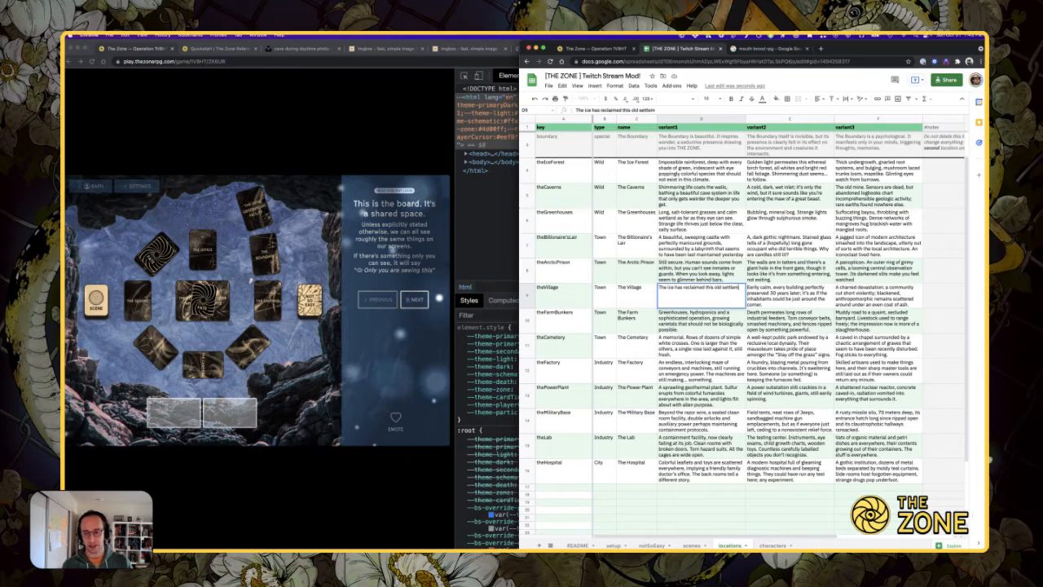
{"action": "type", "text": "ent"}
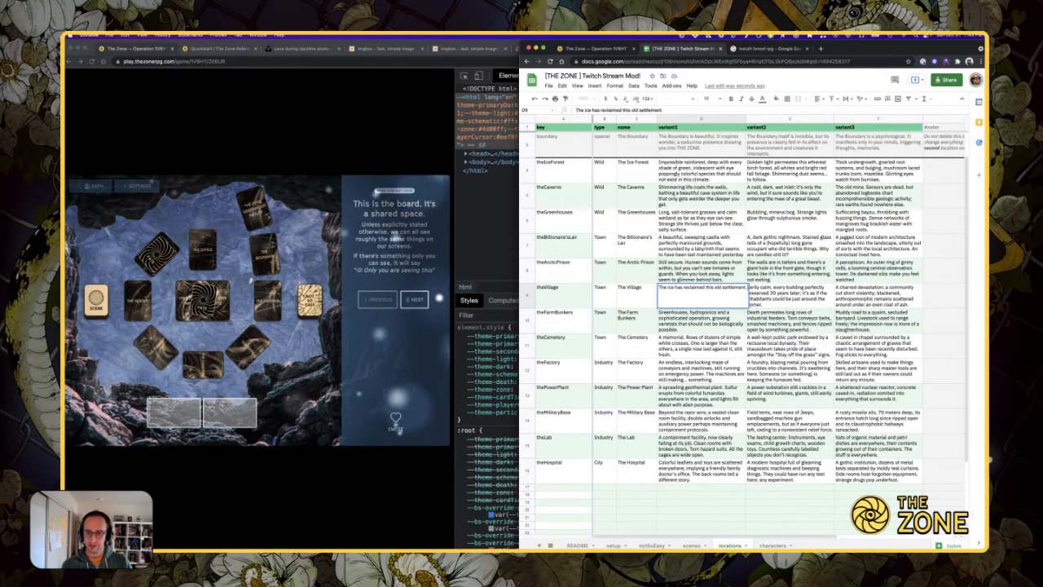
- Continue The Village's variant1 description with ". Eerie voices--or are they wind? A single road come through it, footsteps still visible."
{"action": "type", "text": ". Eerie"}
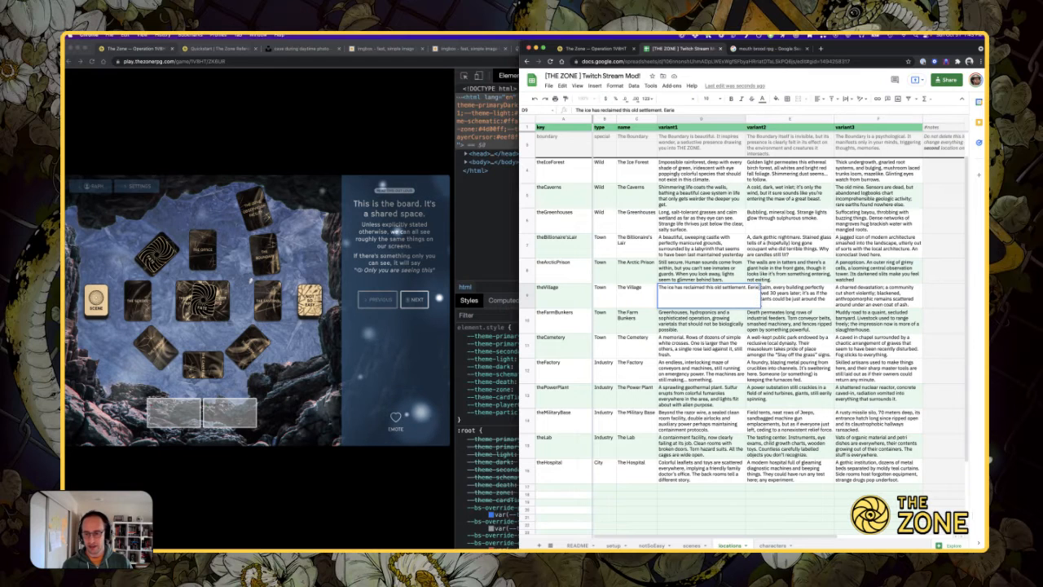
{"action": "type", "text": " voices"}
{"action": "type", "text": "--or are they wind?"}
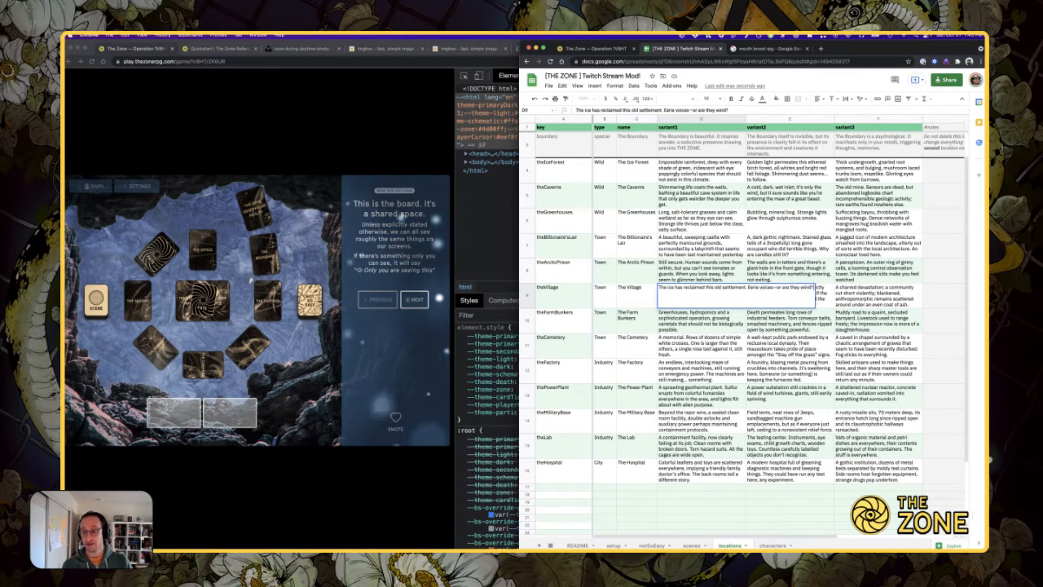
{"action": "type", "text": " A singl"}
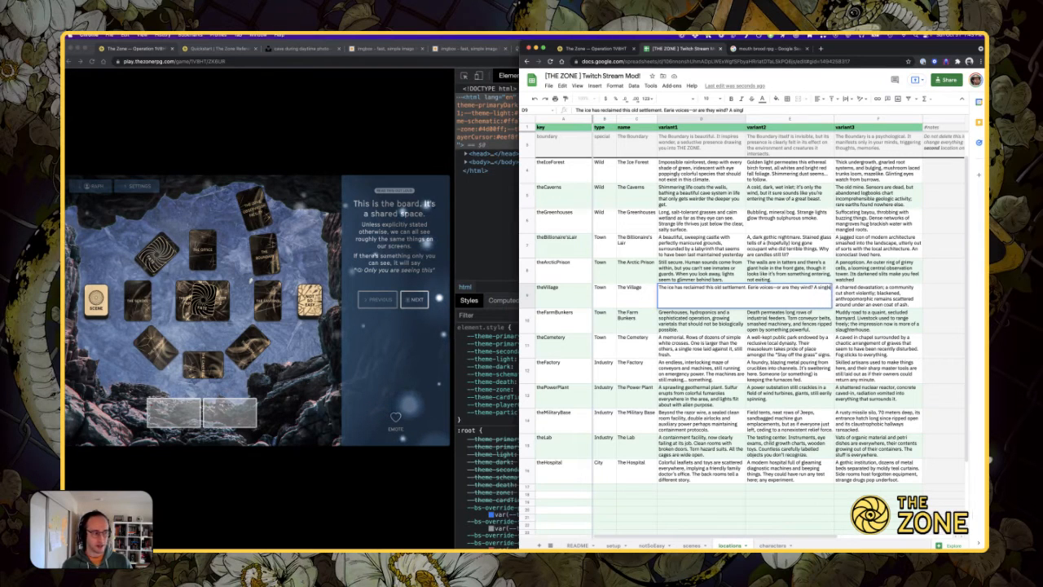
{"action": "type", "text": "e road come through"}
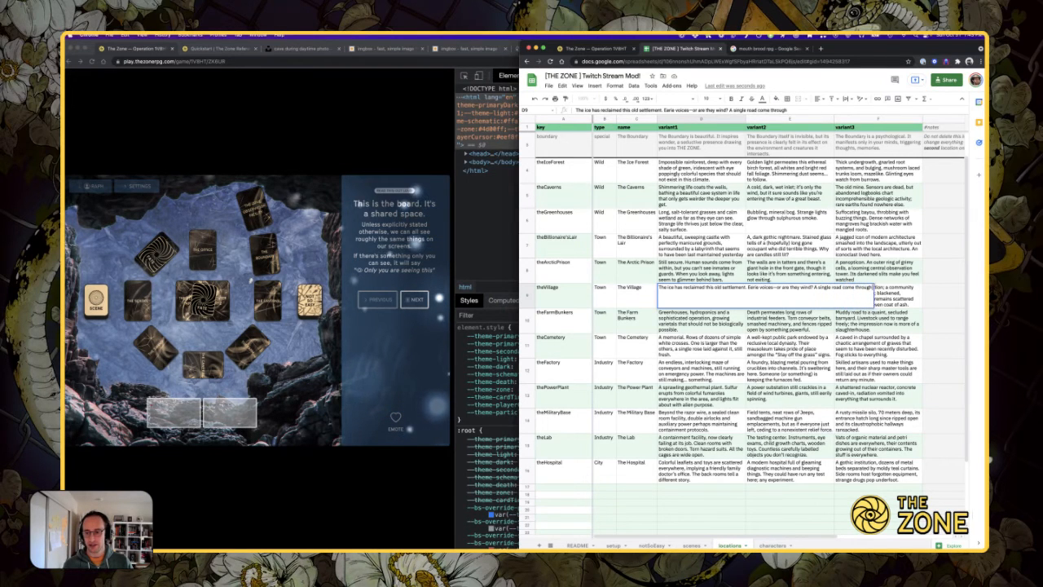
{"action": "type", "text": " it."}
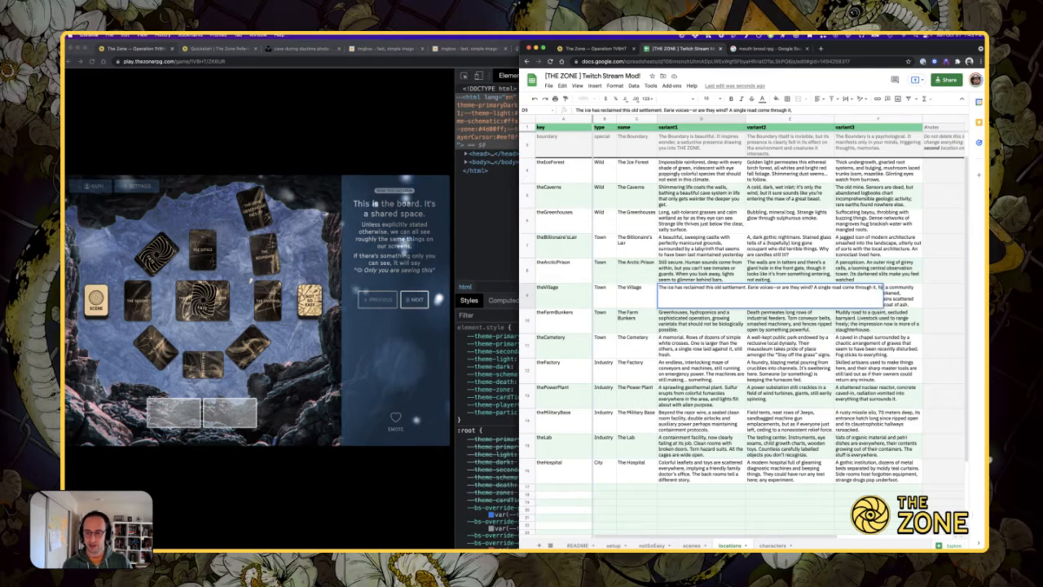
{"action": "key", "text": "BackSpace"}
{"action": "type", "text": ", footsteps still visible."}
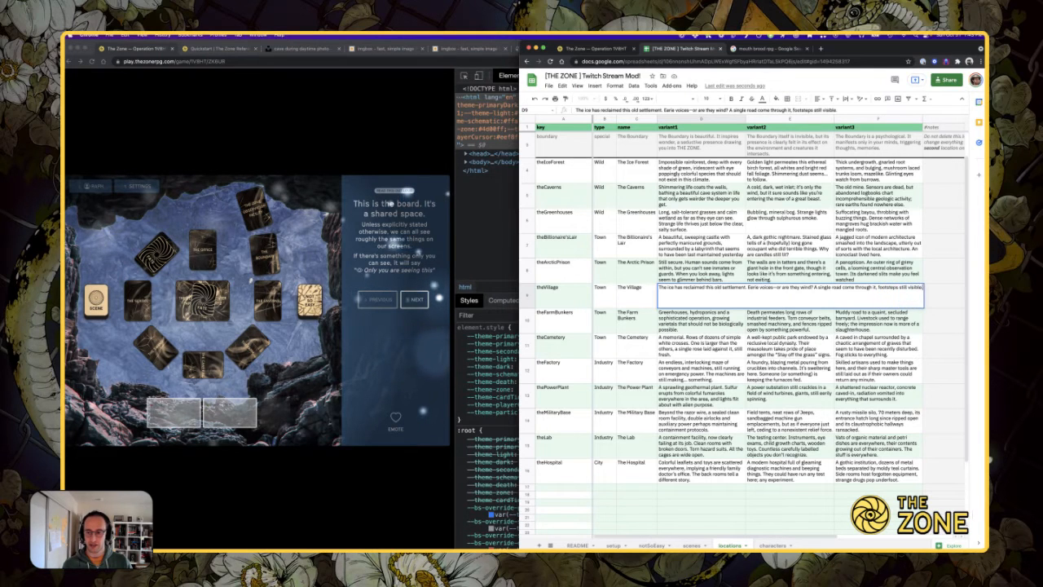
{"action": "key", "text": "Return"}
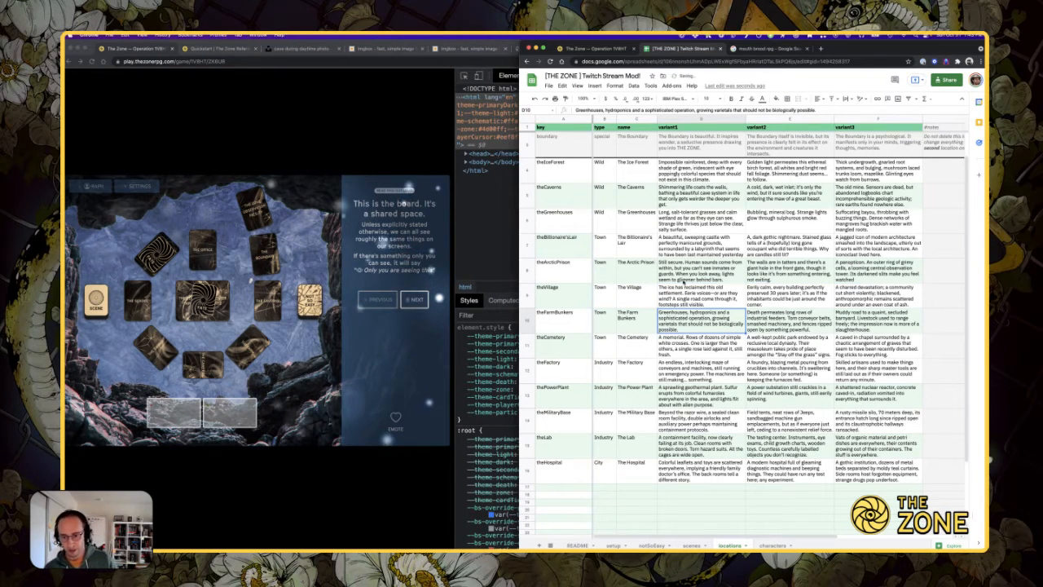
- Clear the variant2 and variant3 descriptions of The Village
{"action": "left_click", "coordinate": [709, 293]}
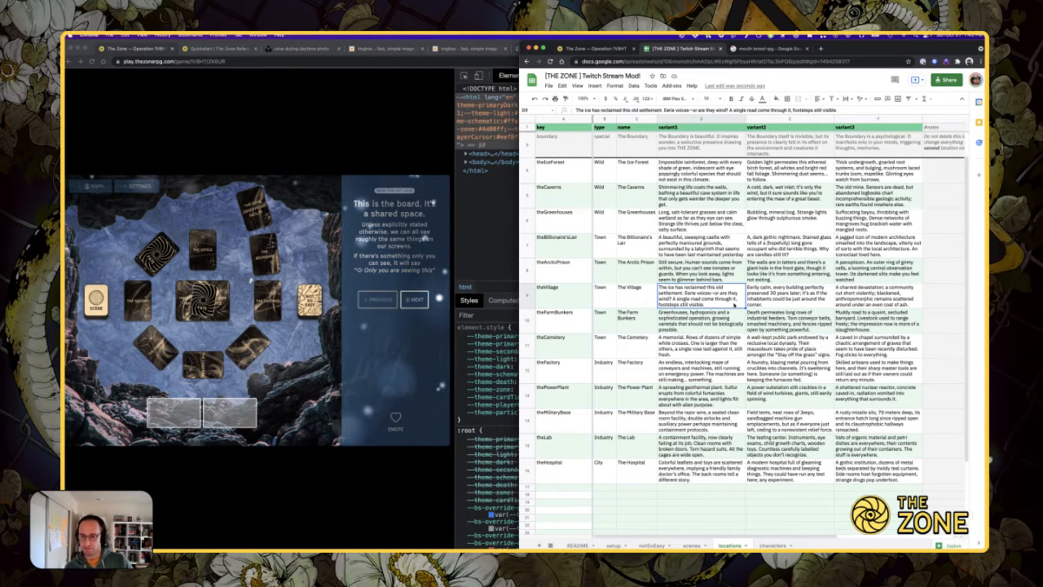
{"action": "left_click", "coordinate": [782, 295]}
{"action": "key", "text": "Delete"}
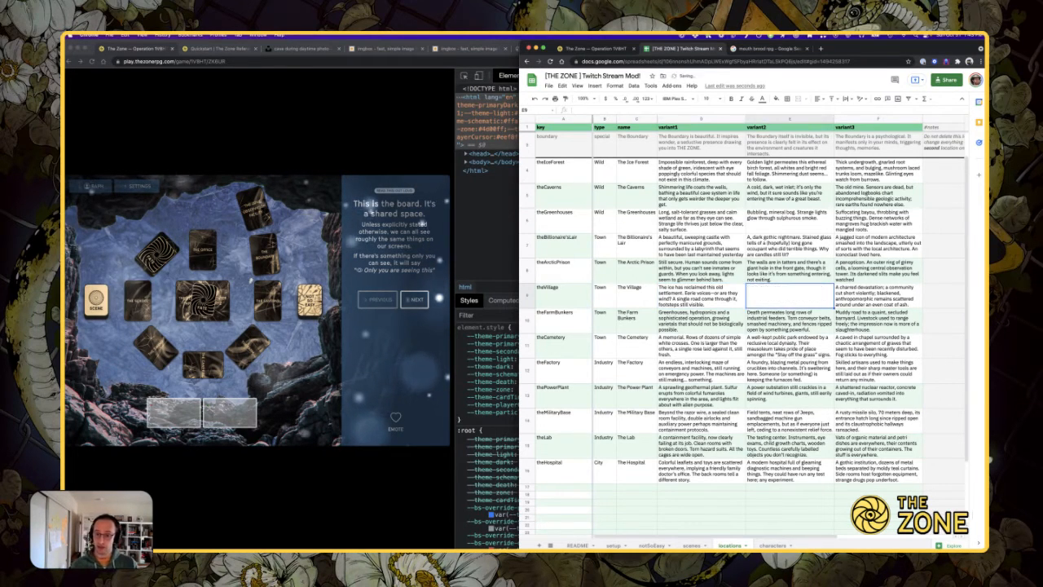
{"action": "key", "text": "Right"}
{"action": "key", "text": "Delete"}
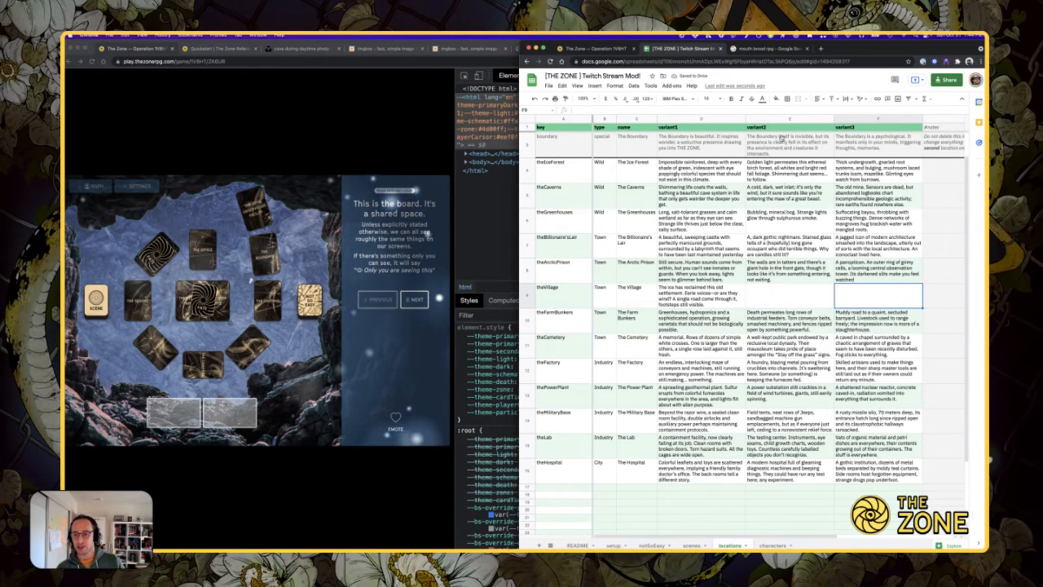
{"action": "left_click_drag", "start_coordinate": [782, 167], "coordinate": [878, 476]}
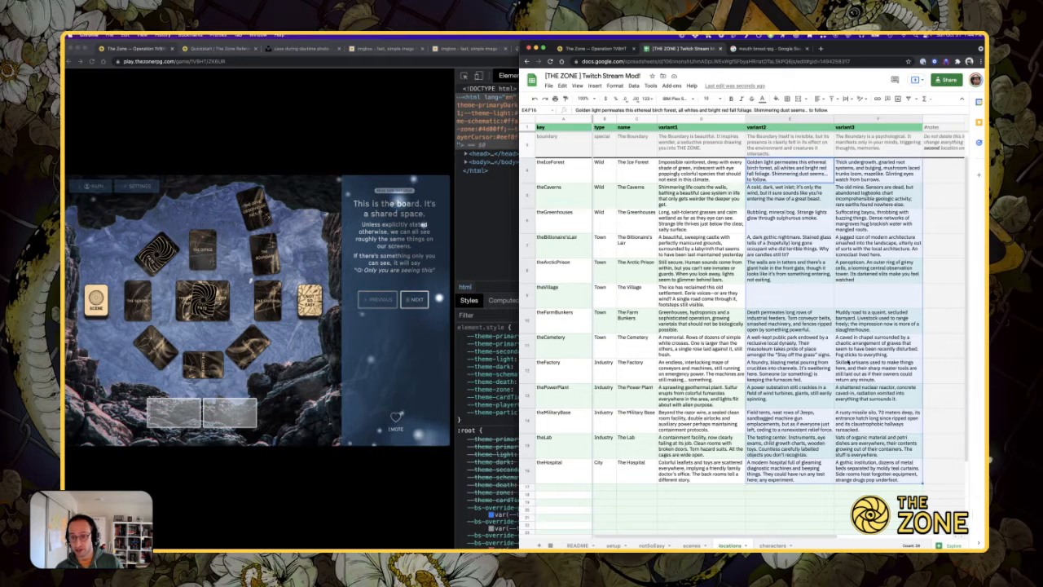
{"action": "left_click", "coordinate": [850, 362]}
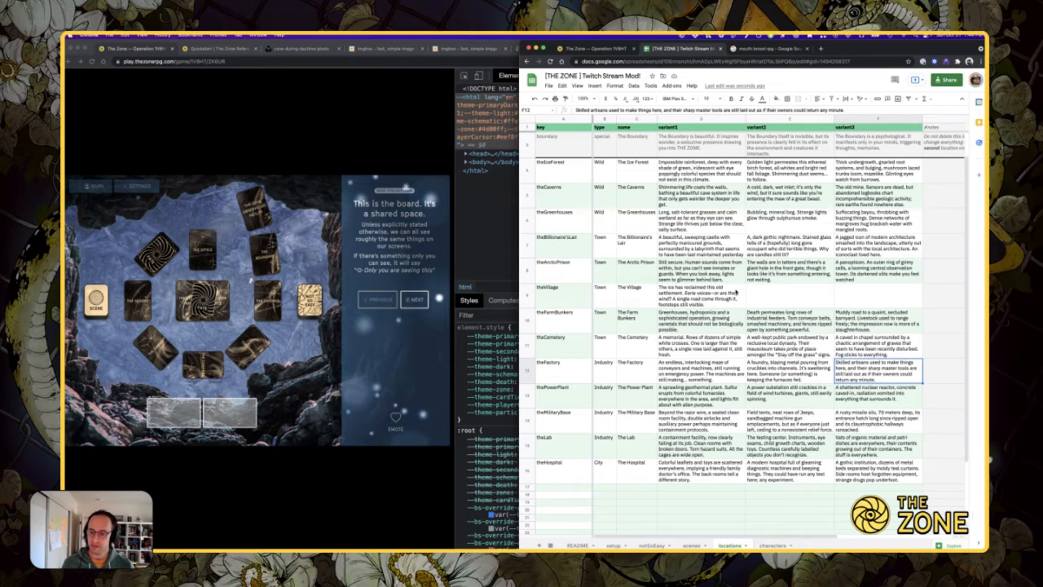
{"action": "left_click", "coordinate": [750, 301]}
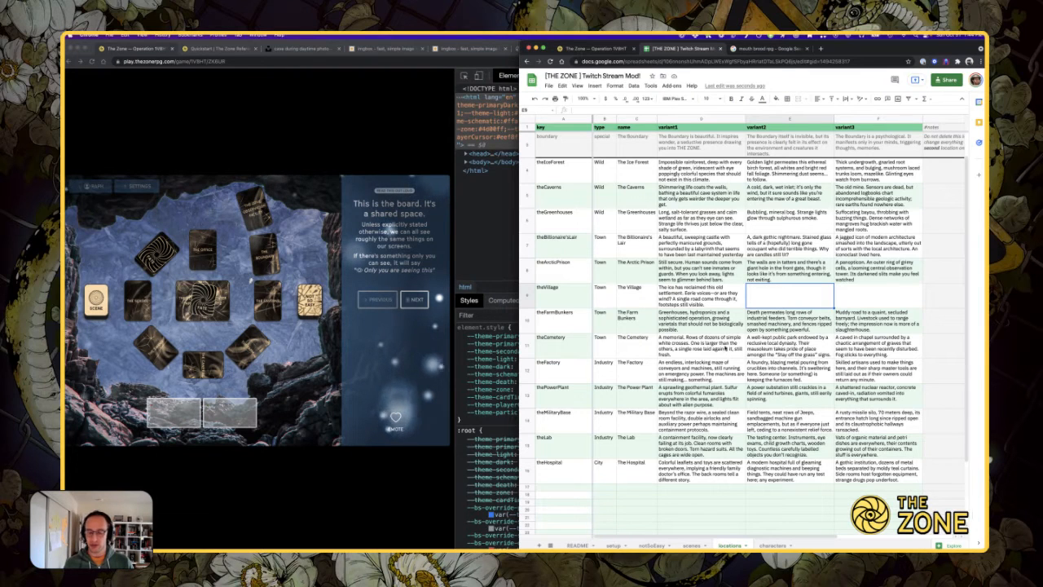
- Delete The Cemetery and The Factory rows from the locations sheet
{"action": "left_click_drag", "start_coordinate": [527, 346], "coordinate": [526, 368]}
{"action": "right_click", "coordinate": [527, 369]}
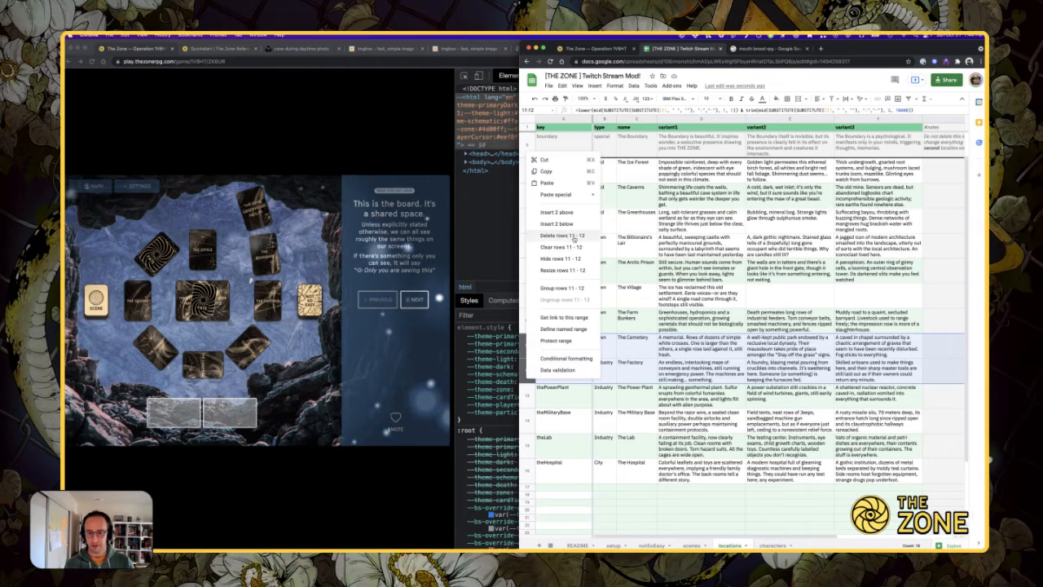
{"action": "left_click", "coordinate": [562, 234]}
{"action": "left_click", "coordinate": [701, 295]}
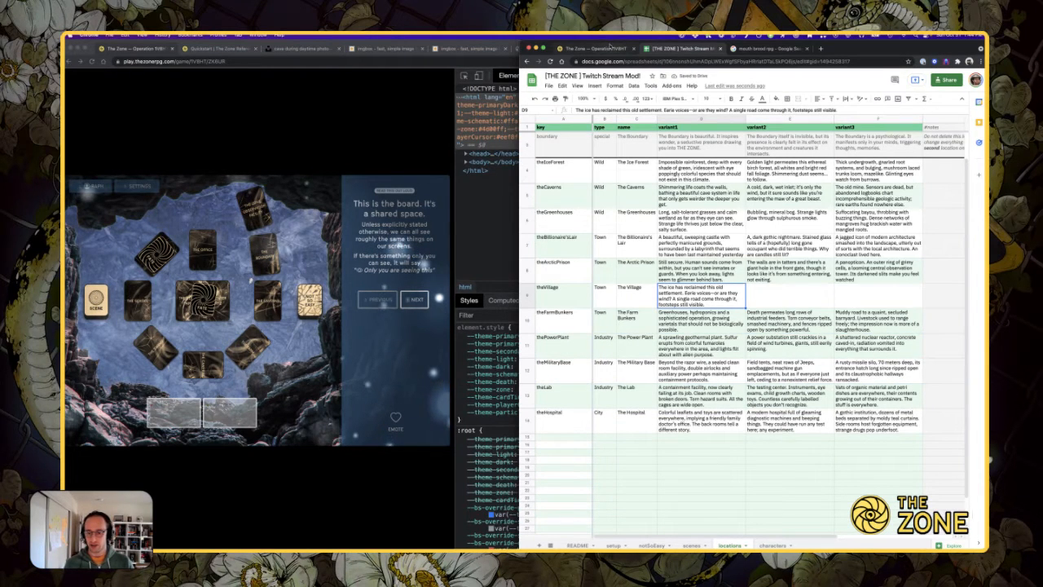
- Load the updated Twitch Zone mod on the Operation Gamma Rhino page and join the game as the first listed player
{"action": "left_click", "coordinate": [603, 48]}
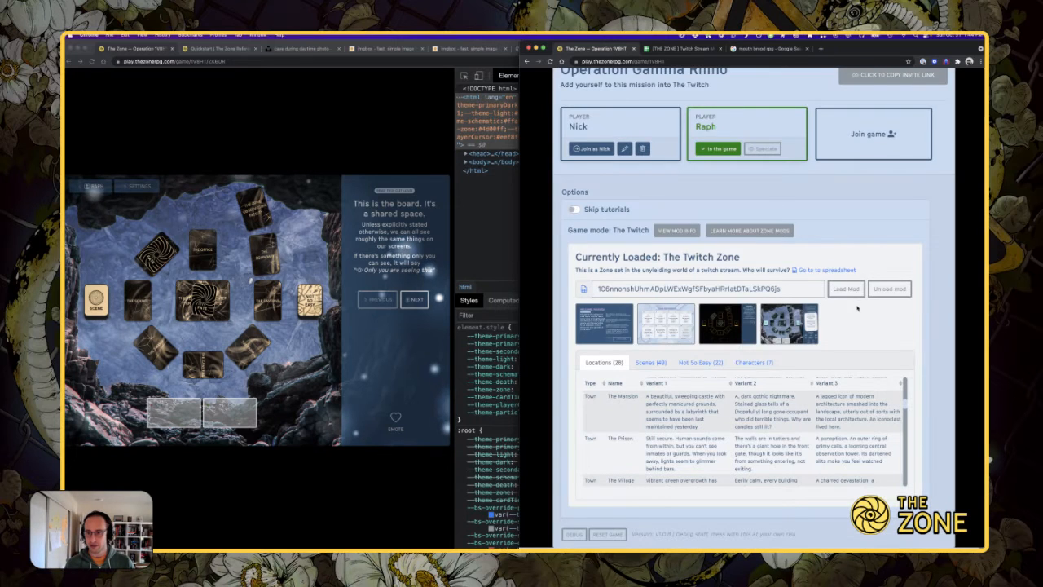
{"action": "left_click", "coordinate": [203, 154]}
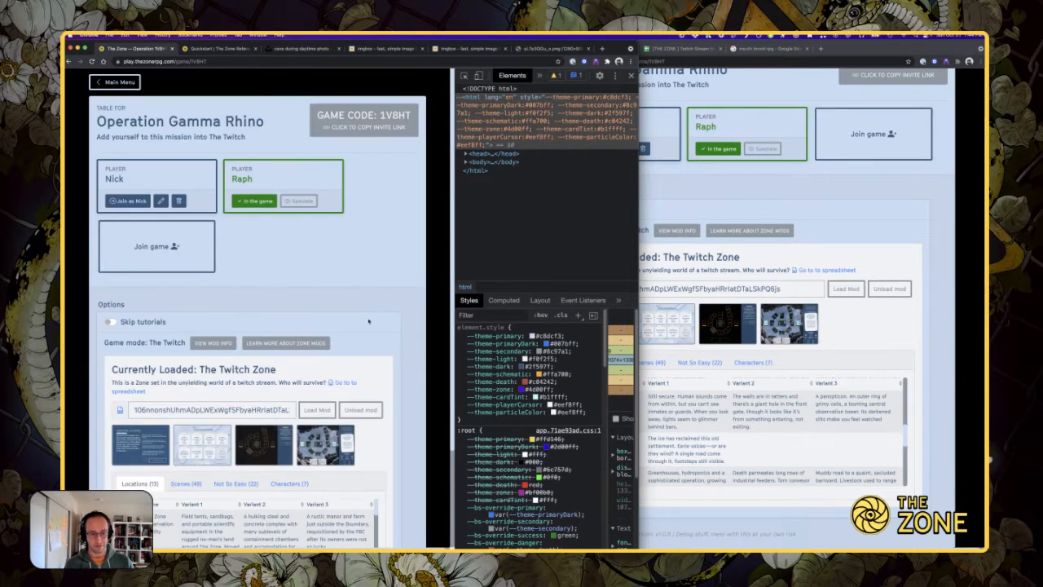
{"action": "scroll", "coordinate": [402, 331], "scroll_direction": "down", "scroll_amount": 1}
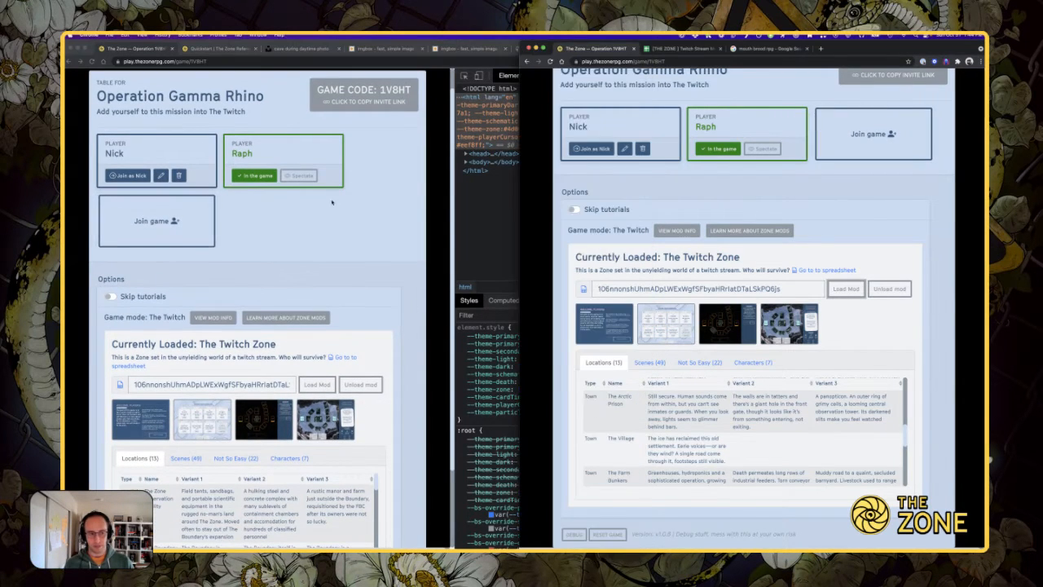
{"action": "left_click", "coordinate": [172, 140]}
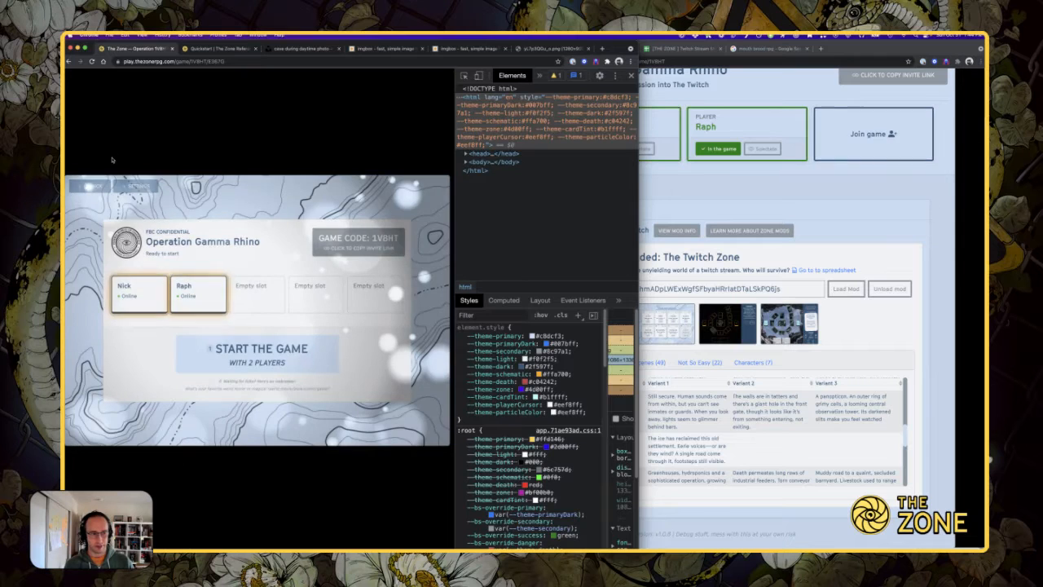
- Review the loaded mod's location list, checking the names and variant descriptions from The Arctic Prison to The Lab
{"action": "left_click", "coordinate": [800, 438]}
{"action": "scroll", "coordinate": [800, 438], "scroll_direction": "down", "scroll_amount": 2}
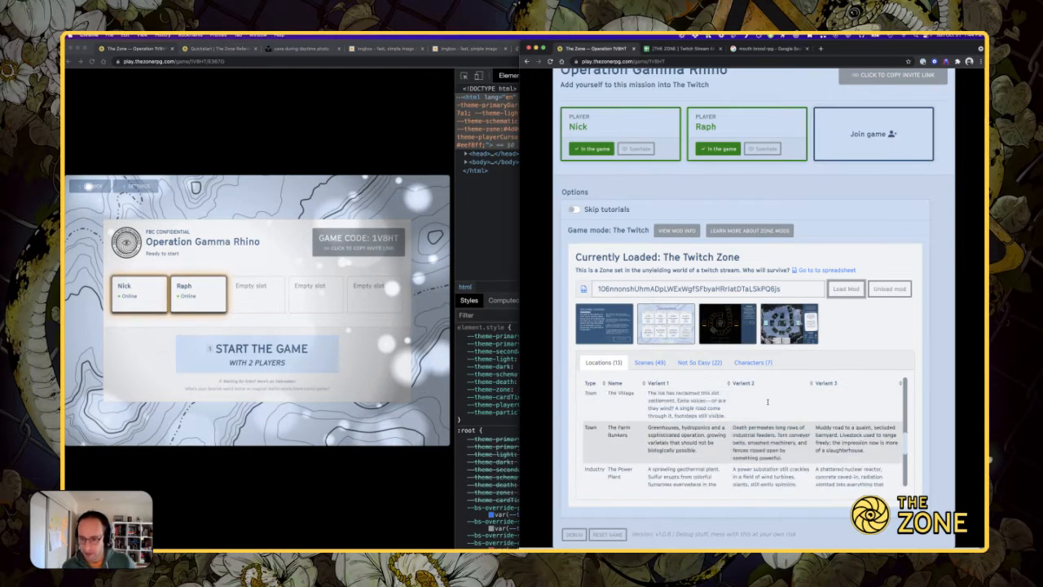
{"action": "left_click", "coordinate": [699, 362]}
{"action": "left_click", "coordinate": [603, 362]}
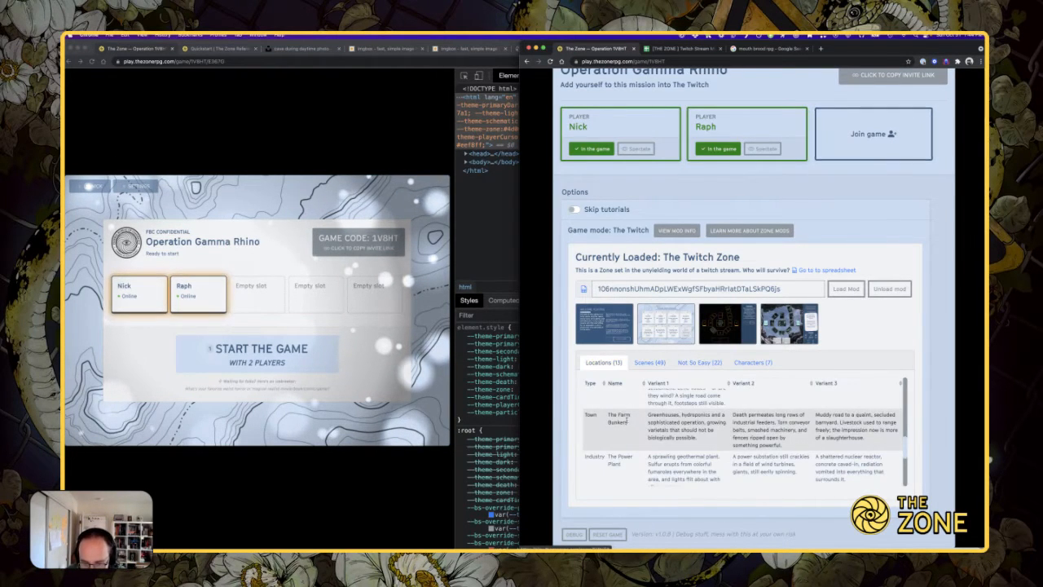
{"action": "scroll", "coordinate": [683, 413], "scroll_direction": "up", "scroll_amount": 3}
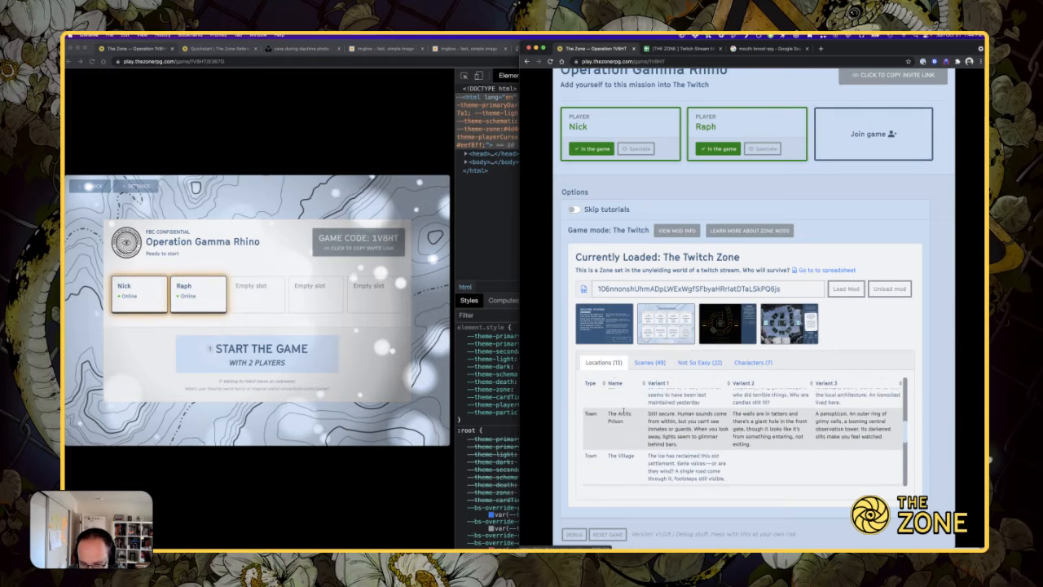
{"action": "left_click_drag", "start_coordinate": [608, 413], "coordinate": [697, 428]}
{"action": "scroll", "coordinate": [697, 427], "scroll_direction": "down", "scroll_amount": 3}
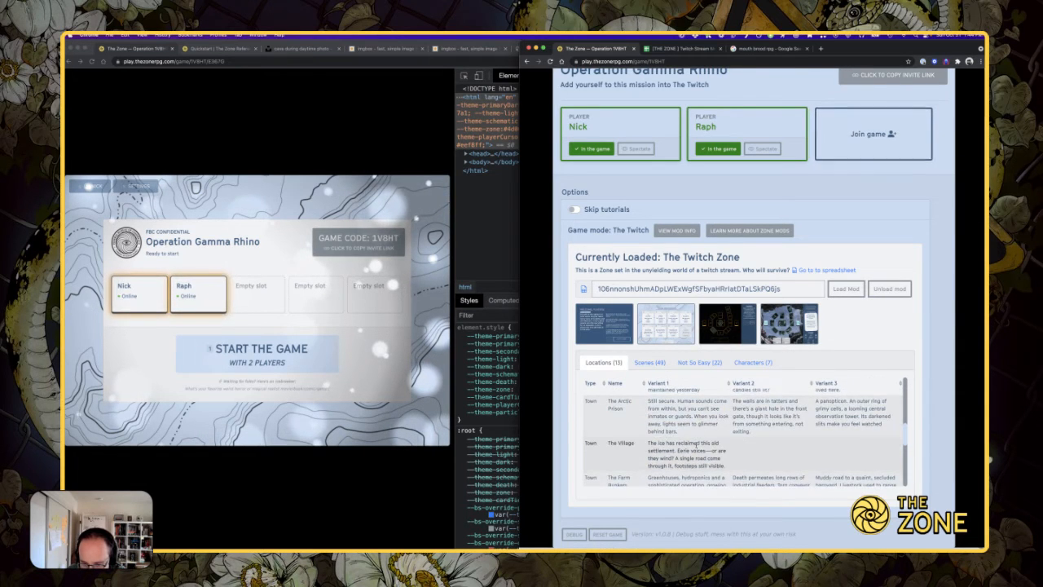
{"action": "scroll", "coordinate": [667, 447], "scroll_direction": "down", "scroll_amount": 3}
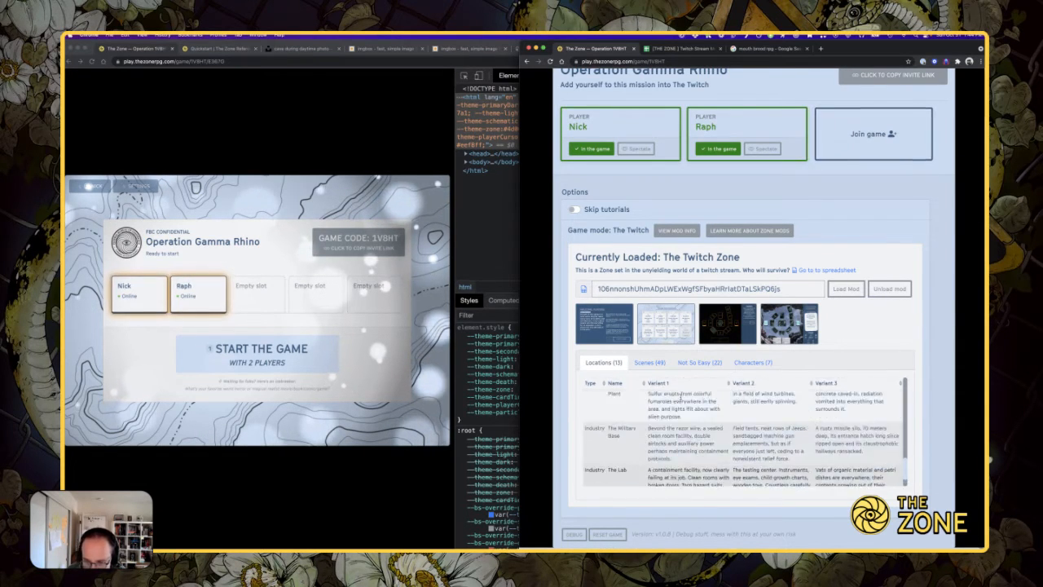
- Look through the mod's Not So Easy prompts and highlight the mutation prompt "in a way you must absolutely keep secret"
{"action": "left_click", "coordinate": [699, 362]}
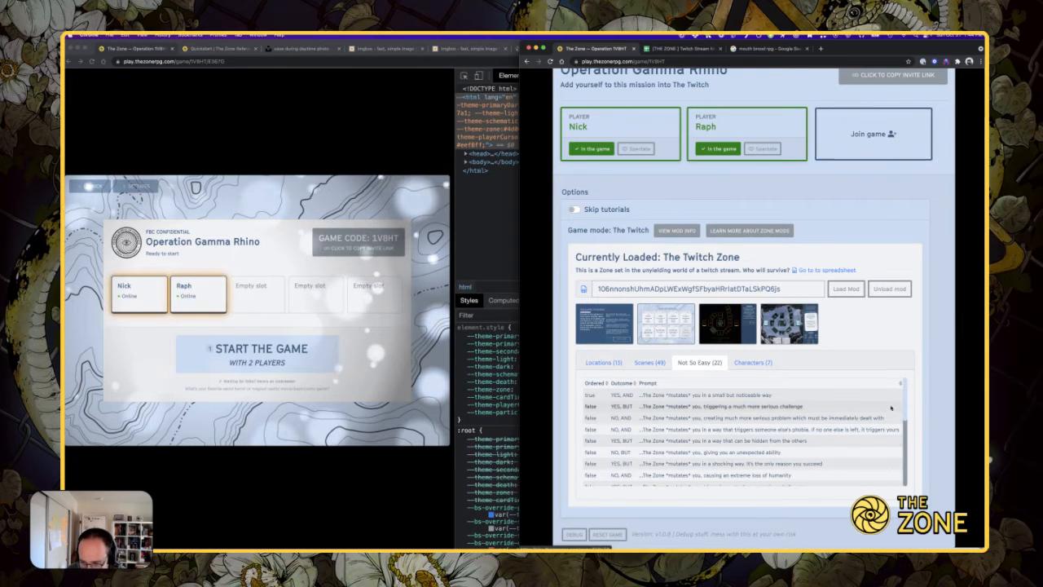
{"action": "scroll", "coordinate": [900, 406], "scroll_direction": "down", "scroll_amount": 3}
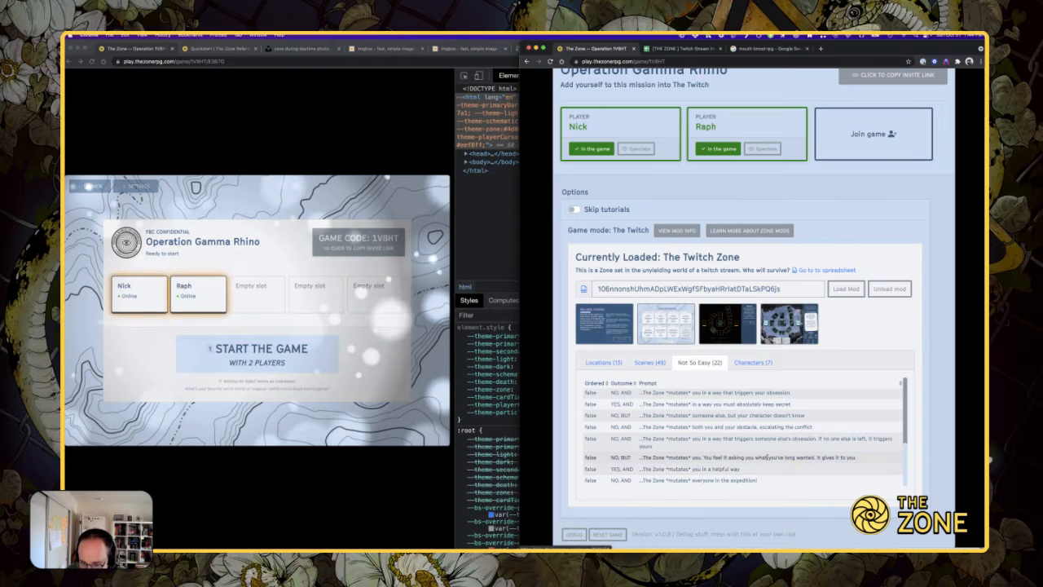
{"action": "scroll", "coordinate": [768, 458], "scroll_direction": "up", "scroll_amount": 1}
{"action": "scroll", "coordinate": [747, 481], "scroll_direction": "up", "scroll_amount": 3}
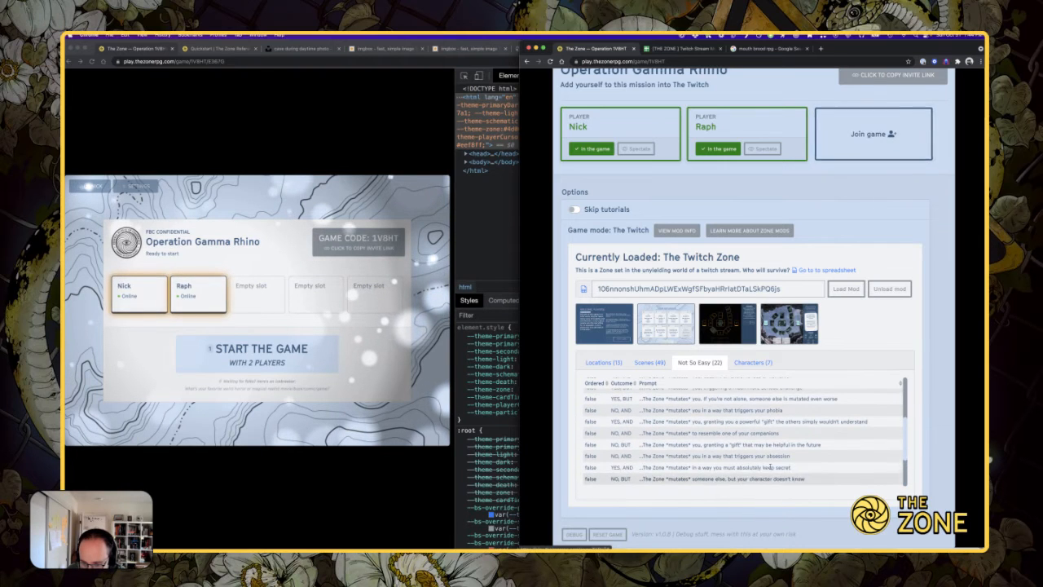
{"action": "left_click_drag", "start_coordinate": [801, 467], "coordinate": [702, 467]}
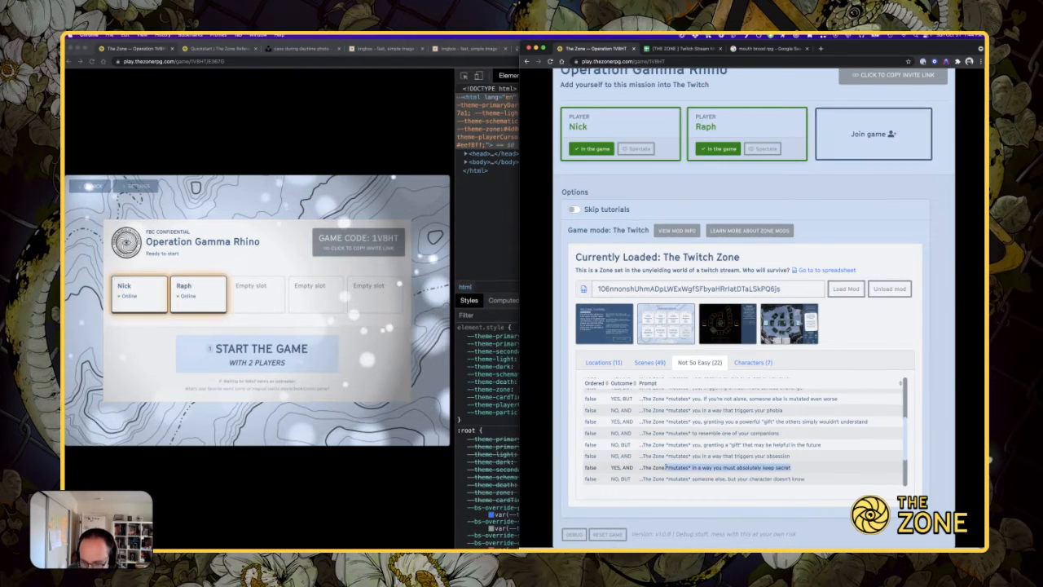
- Look through the loaded mod's scene prompts and open its character list
{"action": "left_click", "coordinate": [644, 363]}
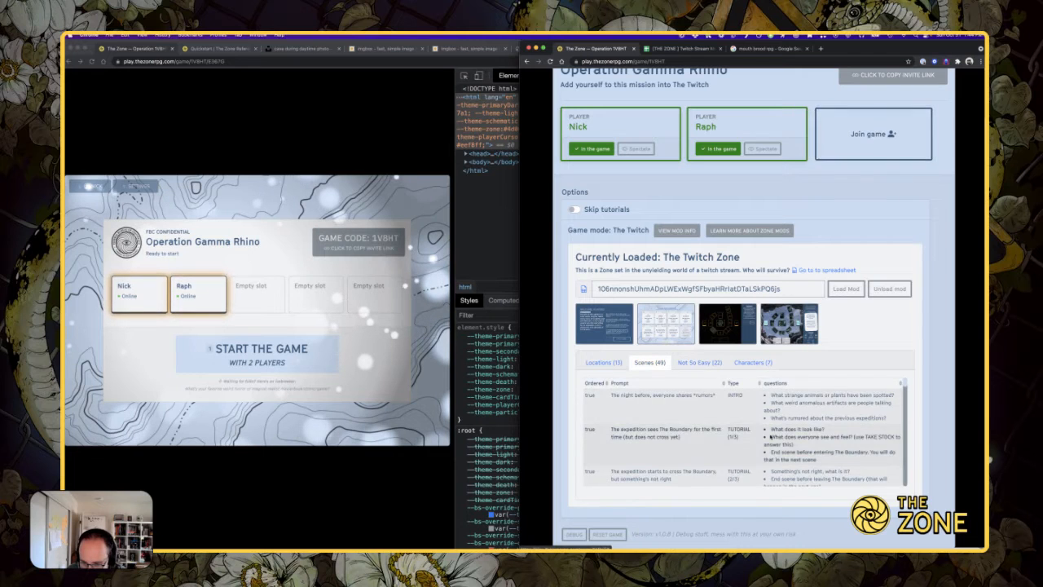
{"action": "scroll", "coordinate": [770, 436], "scroll_direction": "down", "scroll_amount": 5}
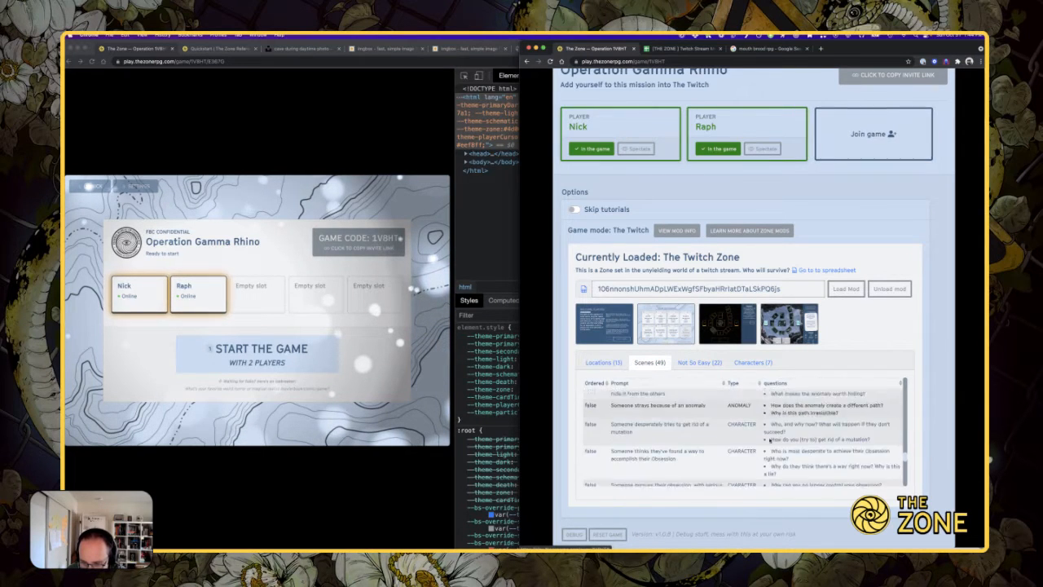
{"action": "scroll", "coordinate": [770, 437], "scroll_direction": "down", "scroll_amount": 5}
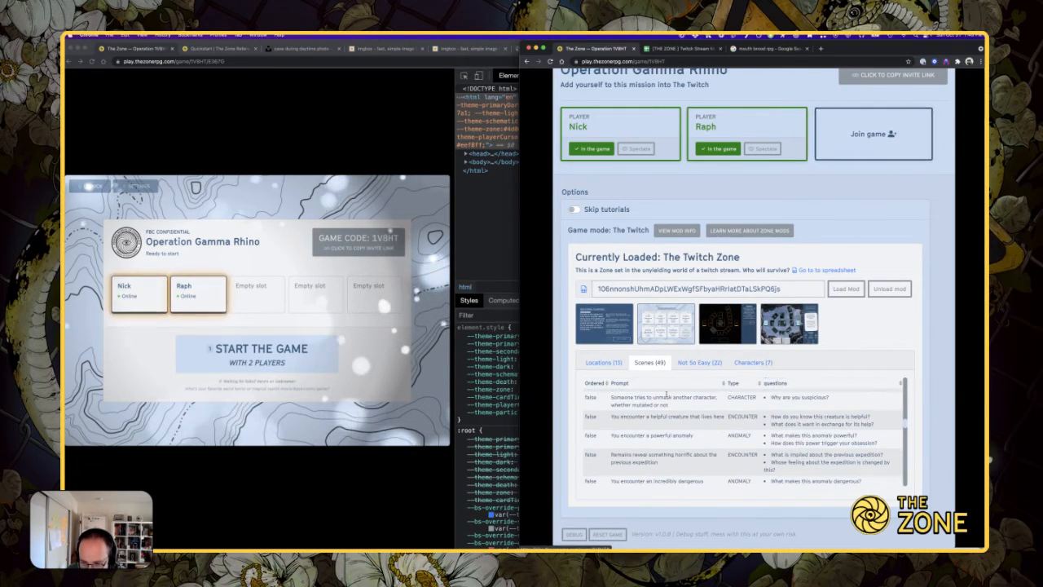
{"action": "left_click", "coordinate": [749, 362]}
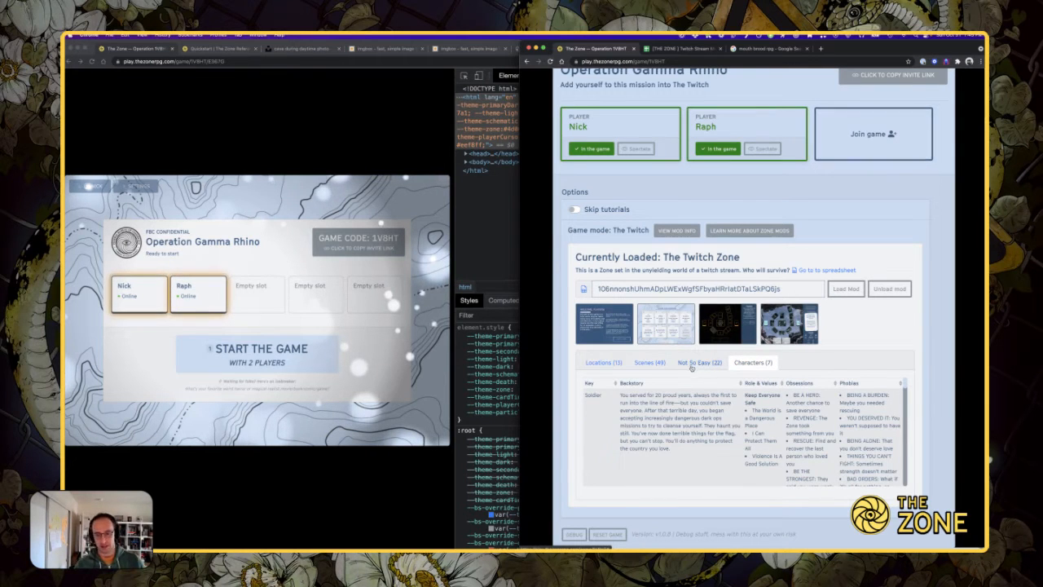
- Try renaming the Soldier character to MacReady in the spreadsheet's characters sheet, and undo the rename
{"action": "left_click", "coordinate": [679, 49]}
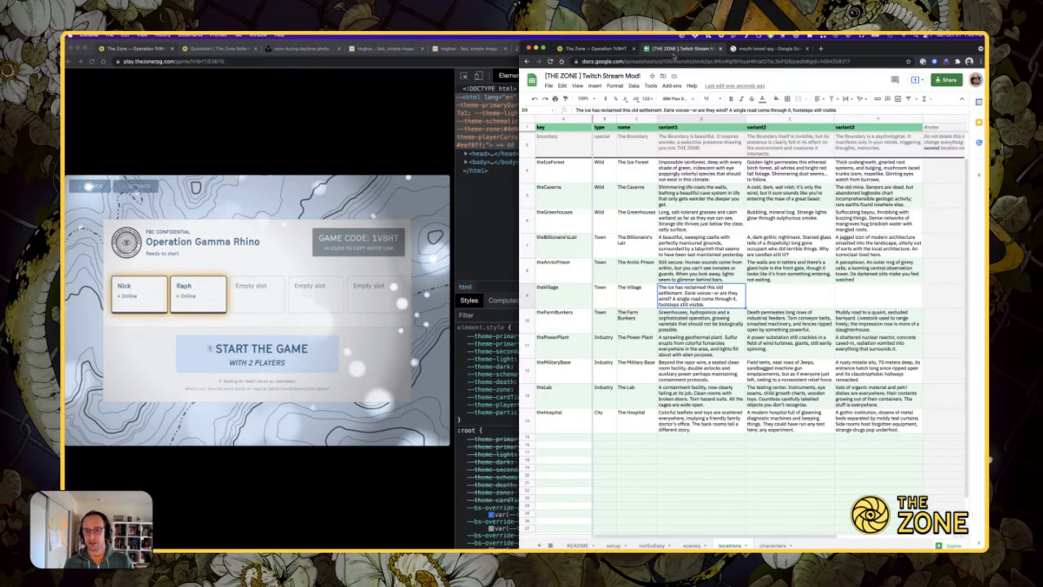
{"action": "scroll", "coordinate": [691, 180], "scroll_direction": "up", "scroll_amount": 1}
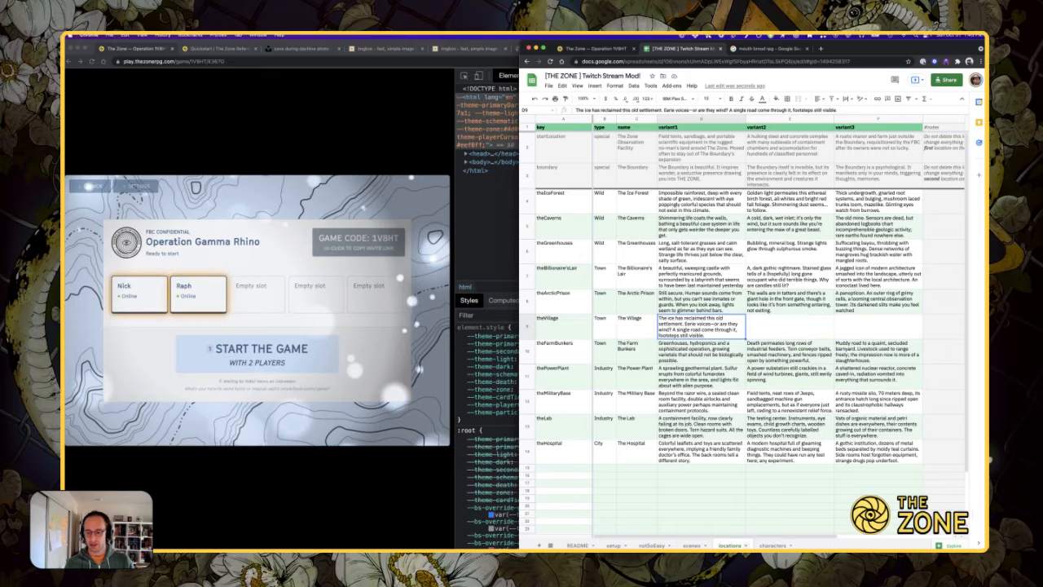
{"action": "key", "text": "alt+Down"}
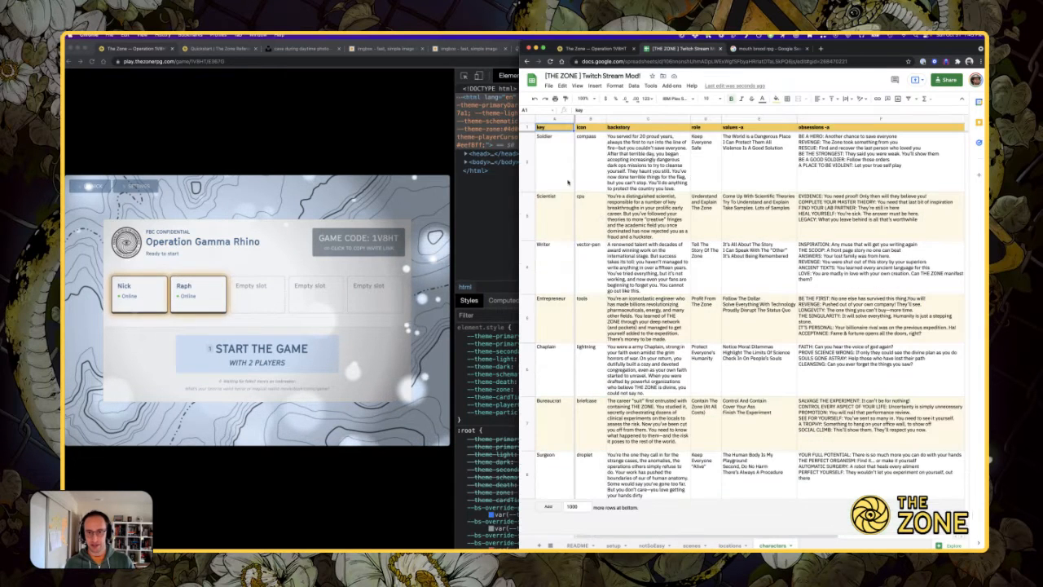
{"action": "left_click", "coordinate": [551, 167]}
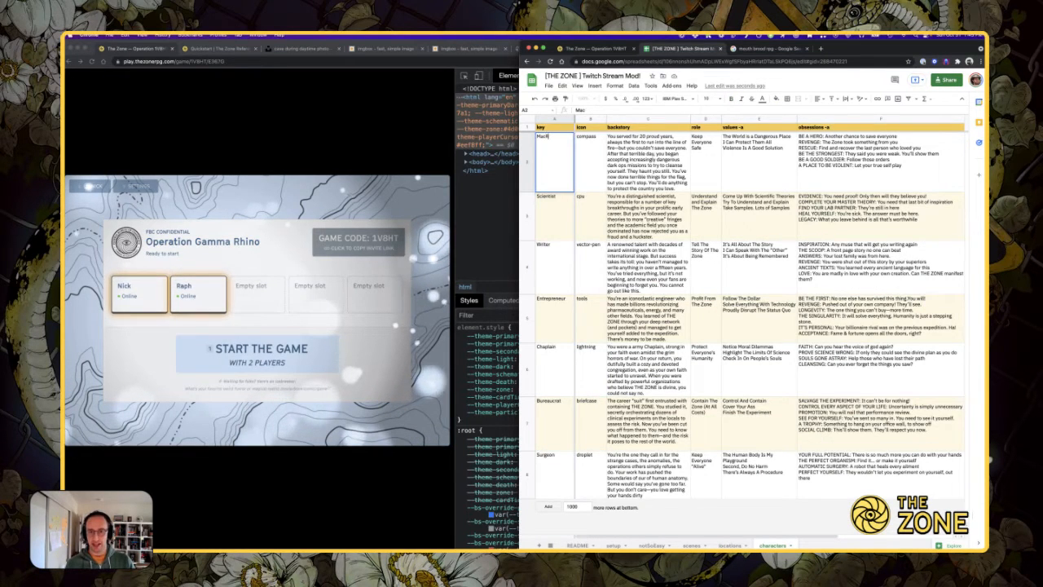
{"action": "key", "text": "Return"}
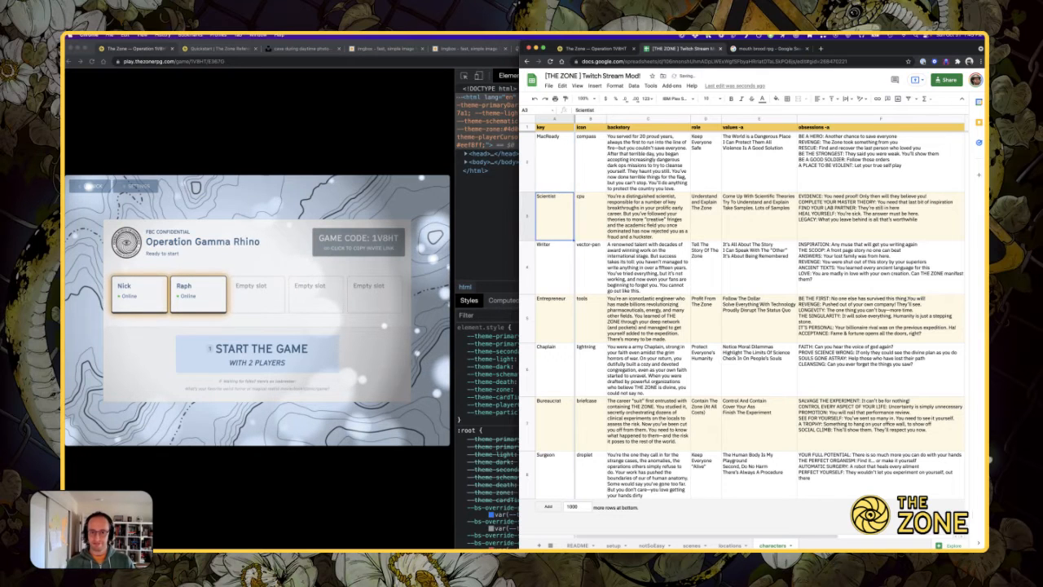
{"action": "key", "text": "super+z"}
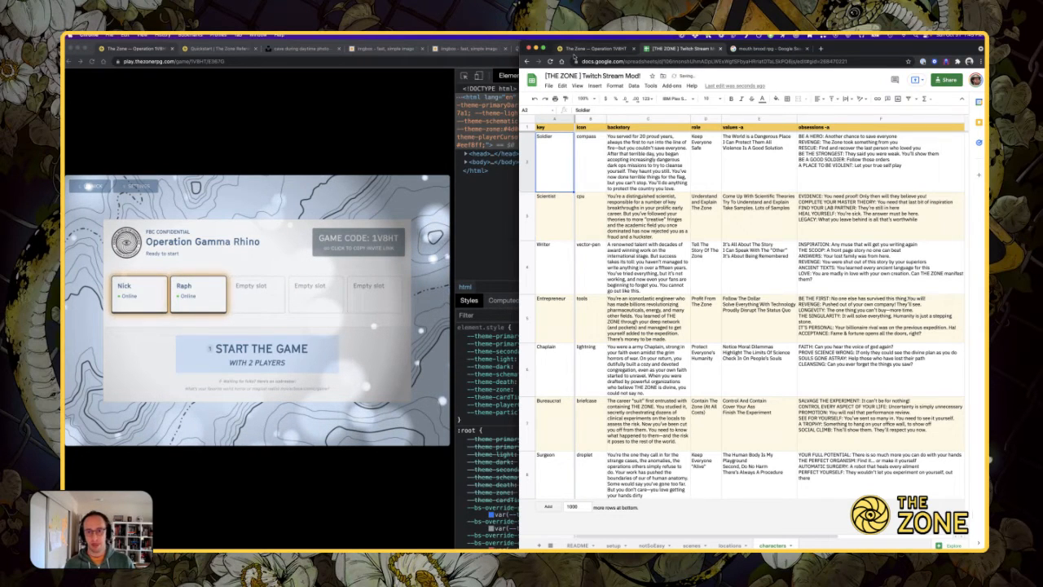
- Return to the game, start it with 2 players and bring up the Briefing page that follows the welcome page
{"action": "left_click", "coordinate": [580, 49]}
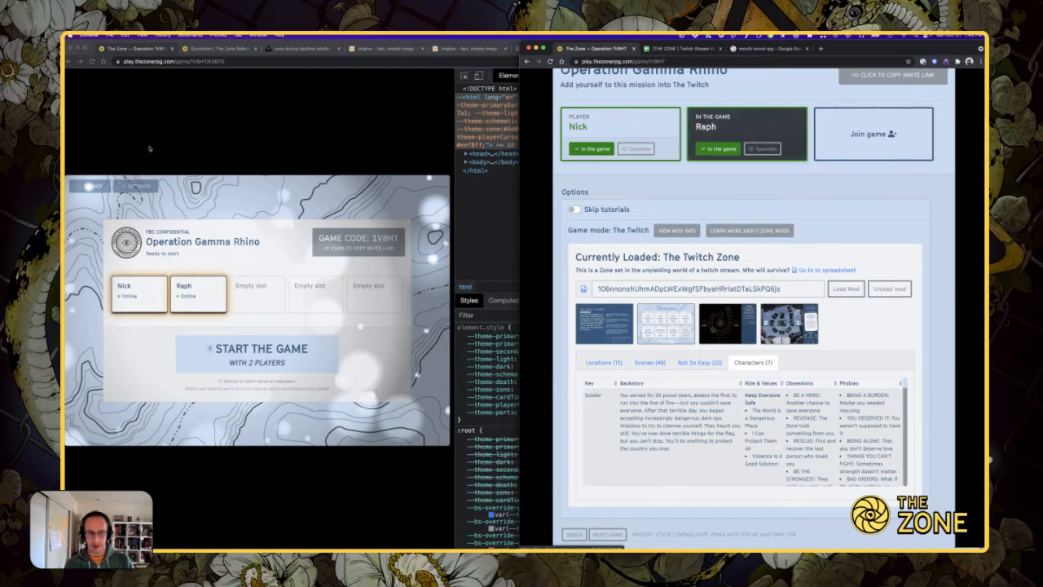
{"action": "left_click", "coordinate": [241, 375]}
{"action": "left_click", "coordinate": [242, 368]}
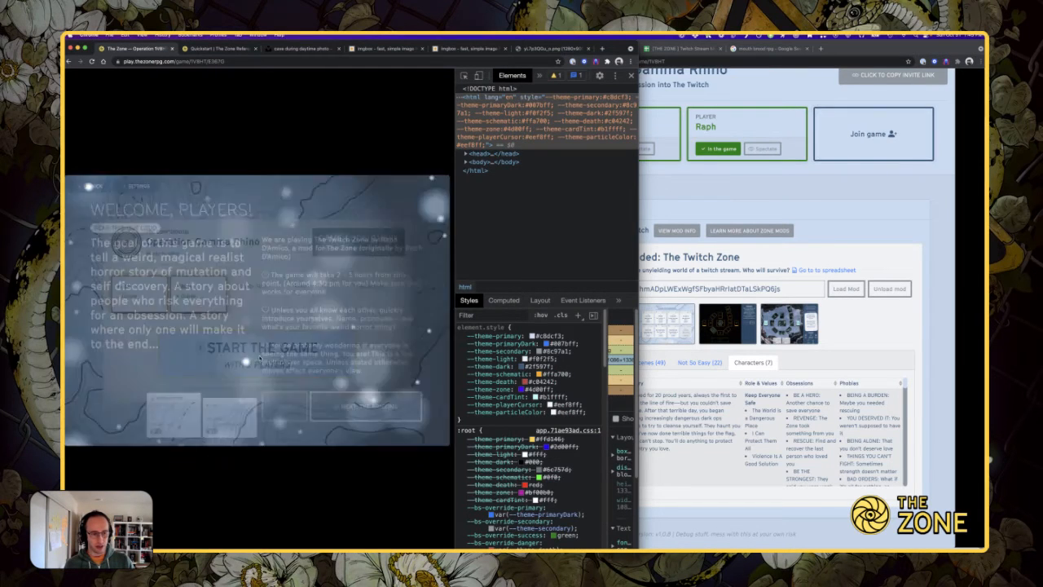
{"action": "left_click", "coordinate": [367, 405]}
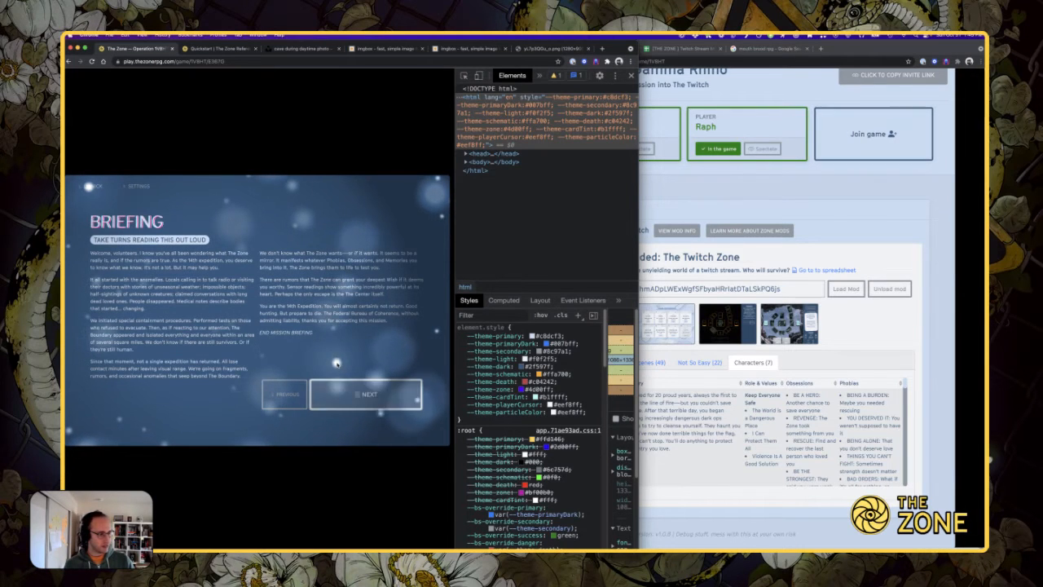
{"action": "left_click", "coordinate": [345, 391]}
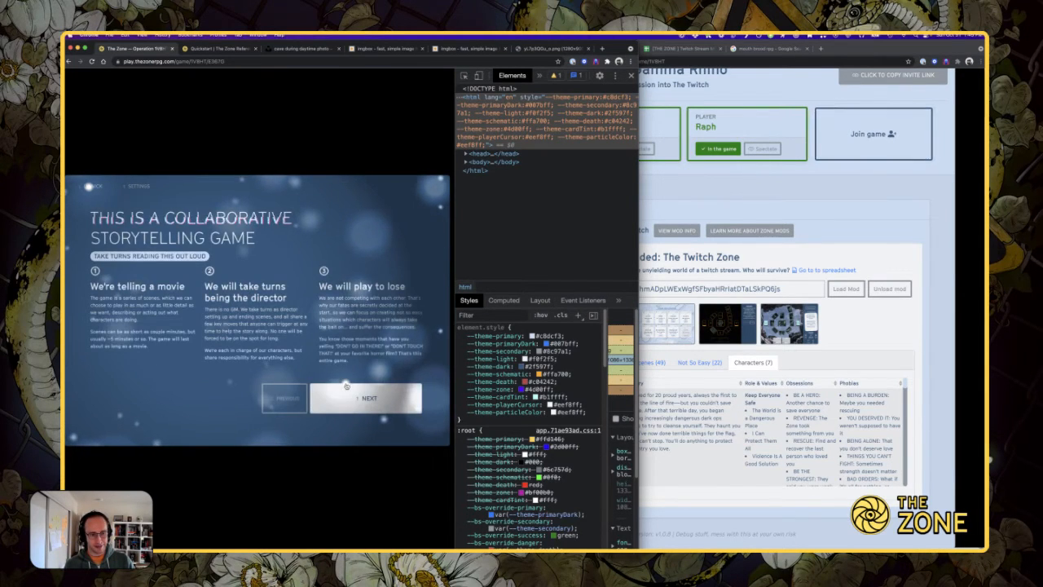
{"action": "left_click", "coordinate": [279, 391]}
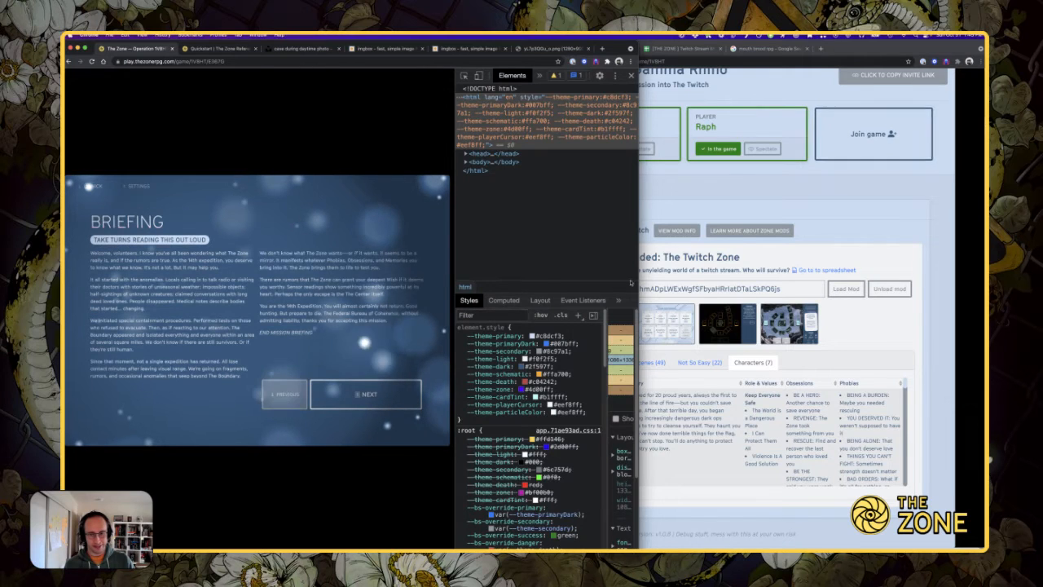
- In the spreadsheet's setup sheet, replace briefingText with the Antarctic briefing beginning "In the winter of 1982 a group of scientists were commissioned"
{"action": "left_click", "coordinate": [641, 79]}
{"action": "left_click", "coordinate": [681, 48]}
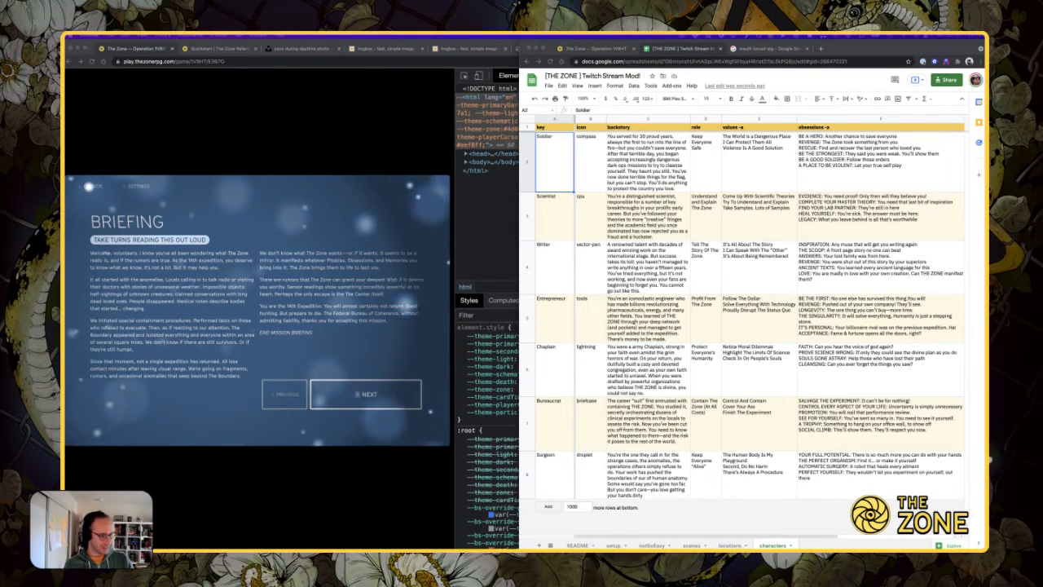
{"action": "left_click", "coordinate": [578, 544]}
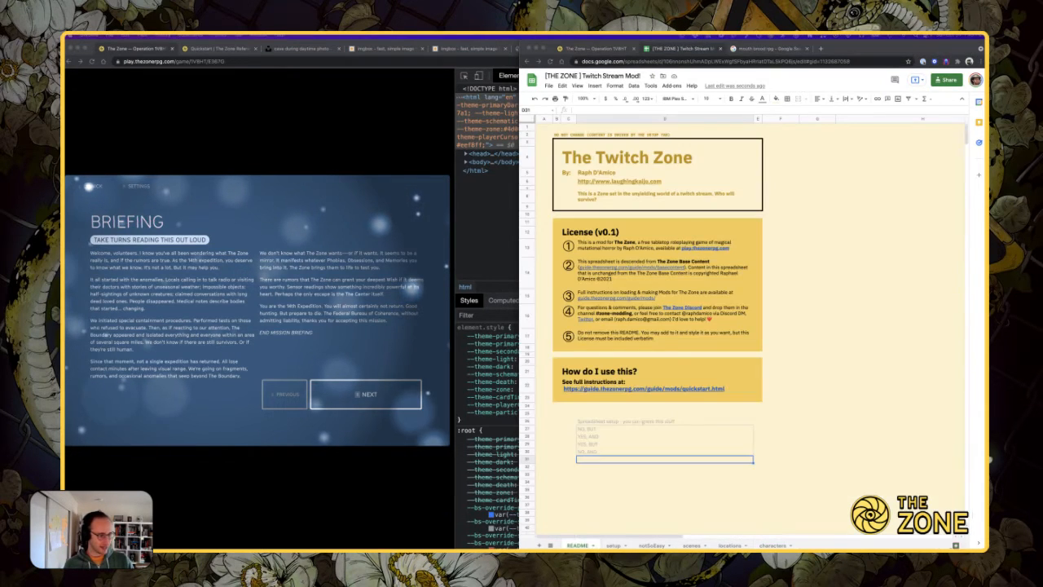
{"action": "left_click", "coordinate": [615, 546]}
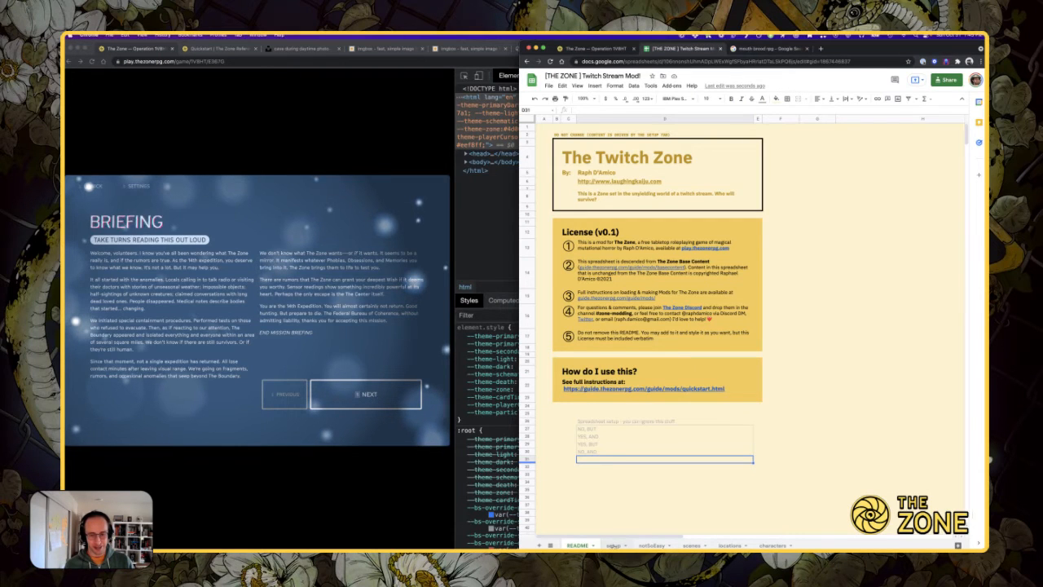
{"action": "scroll", "coordinate": [648, 291], "scroll_direction": "up", "scroll_amount": 6}
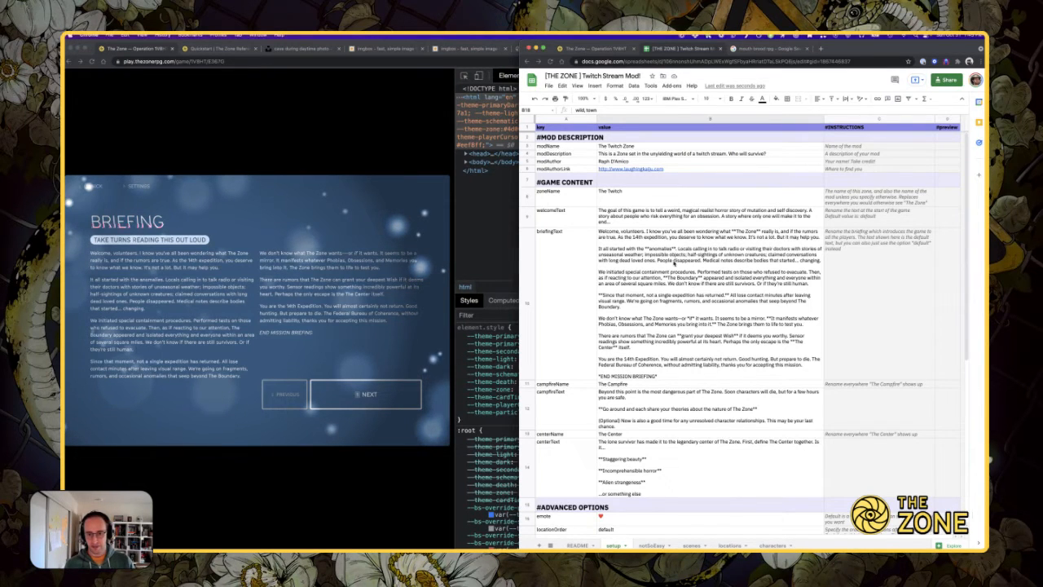
{"action": "left_click", "coordinate": [674, 262]}
{"action": "double_click", "coordinate": [674, 262]}
{"action": "key", "text": "super+a"}
{"action": "type", "text": "\"In the winter of 1982 a group of scientists were commissioned by the United States National Science Foundation to gather data concerning the physical and natural sciences on the continent of Antarctica.  **Unbeknownst to this group, the government knew something was amiss just a couple miles away. A signal of unknown origin, around an exclusion zone set up after the base's nuclear accident in 1968.**  We don't know what's out there. Was it just an errant signal? A foreign government? Or did something, somehow, come from the ice itself?  The Pentagon has pondered this question over the past three years. An early fly-over showed nothing. Sixteen months ago, two soldiers stationed at the base went out to investigate. They never returned.  You - the scientists and workers of McMurdo's 53rd summer, are have been tasked to investigate. You've received a shipment from the US, containing the kinds of equipment you weren't even sure existed. This is expensive stuff, you better not break it. Seems like they want answers.  *END MISSION BRIEFING*\""}
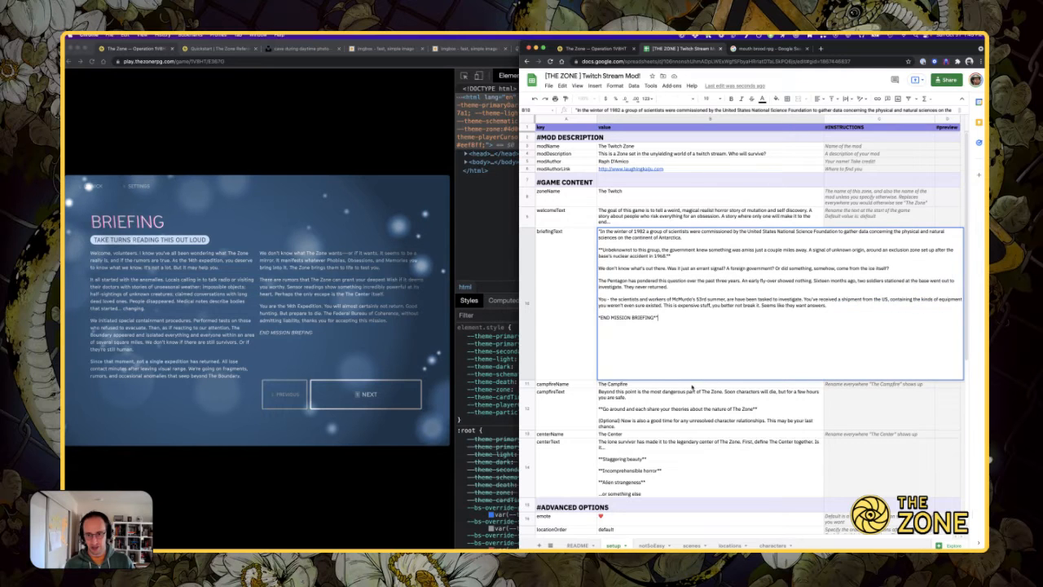
{"action": "left_click", "coordinate": [694, 457]}
- Set campfireName to "McMurdo Station" and centerName to "Underneath the Station" in the setup sheet
{"action": "left_click", "coordinate": [649, 279]}
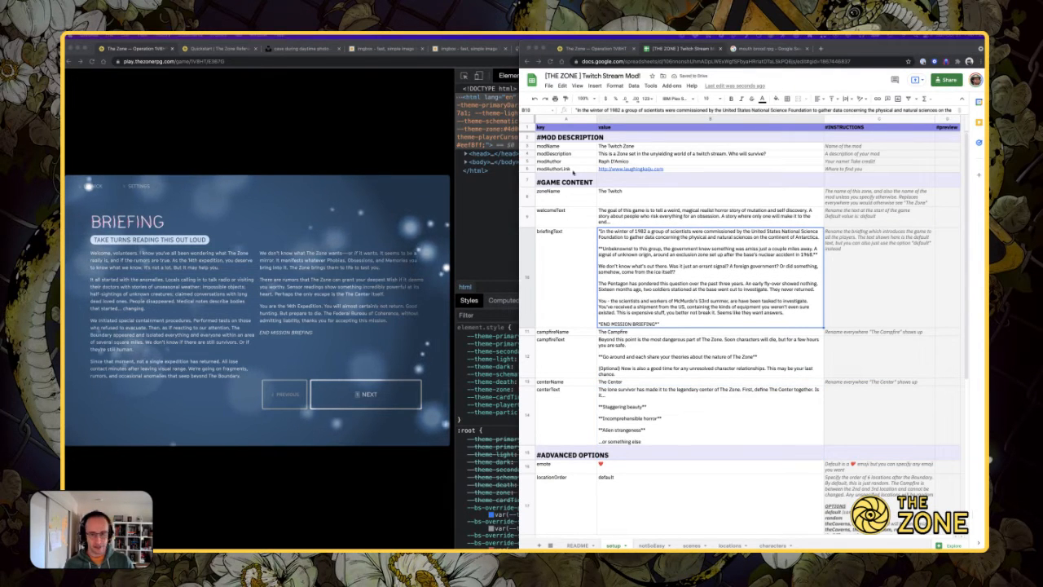
{"action": "left_click", "coordinate": [652, 279]}
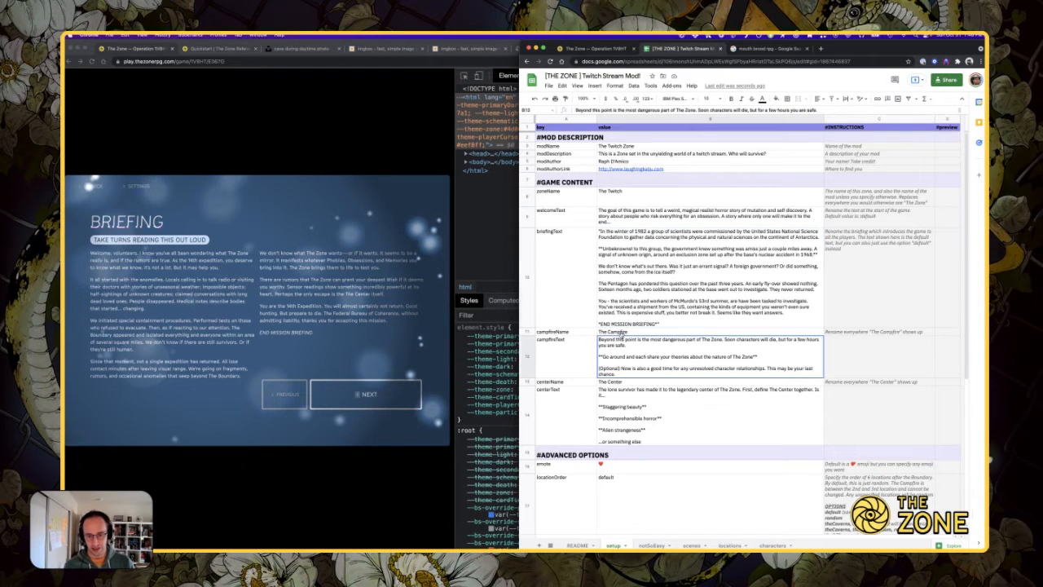
{"action": "left_click", "coordinate": [623, 333]}
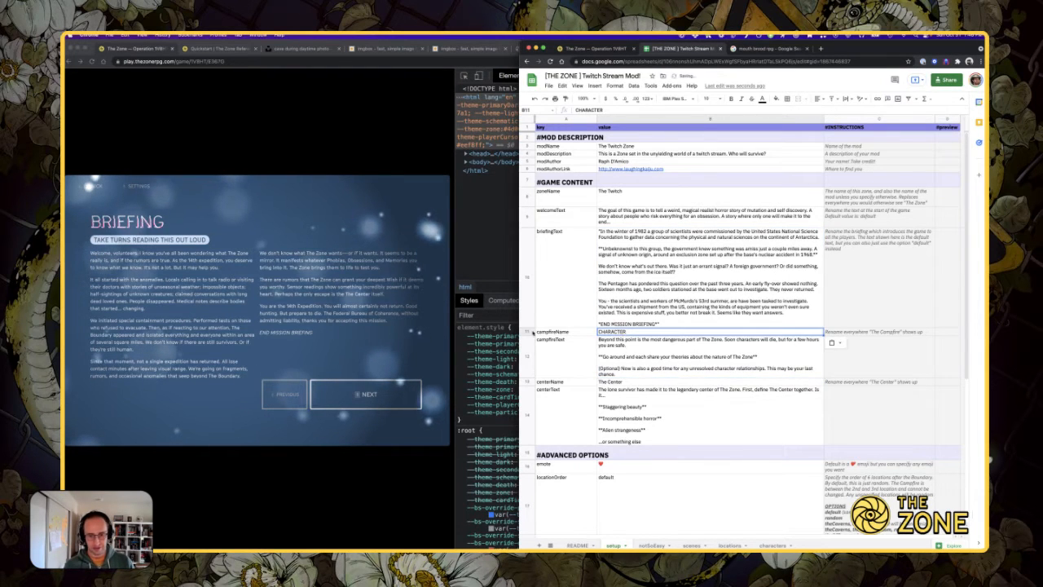
{"action": "key", "text": "super+z"}
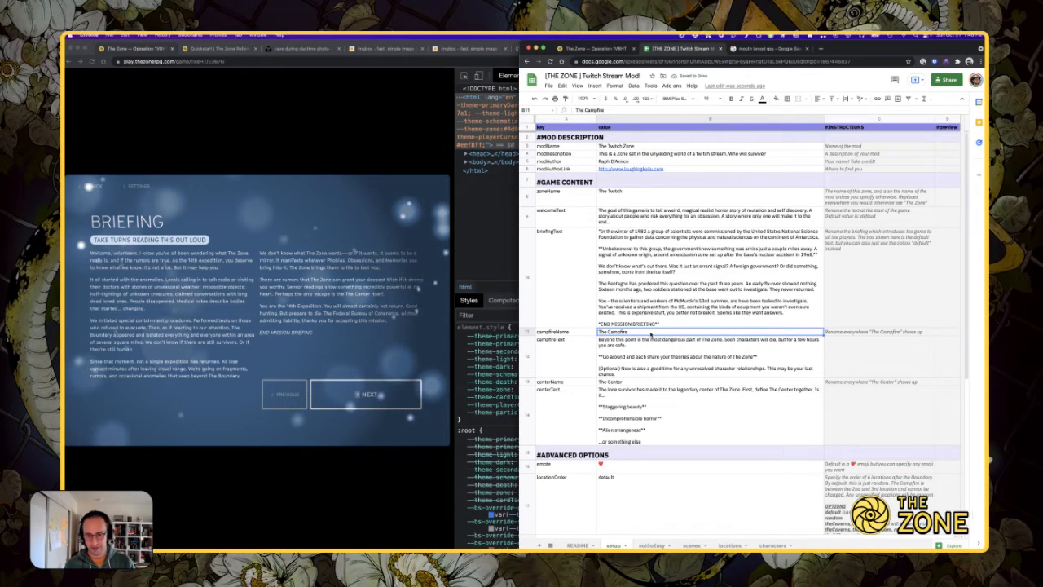
{"action": "type", "text": "McMurdo Station"}
{"action": "left_click", "coordinate": [648, 291]}
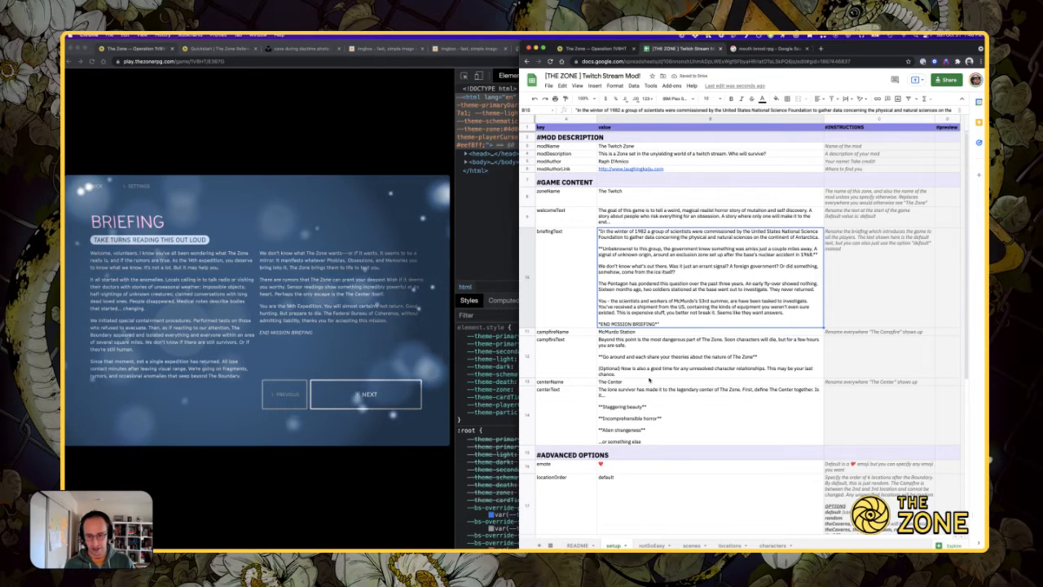
{"action": "left_click", "coordinate": [648, 382]}
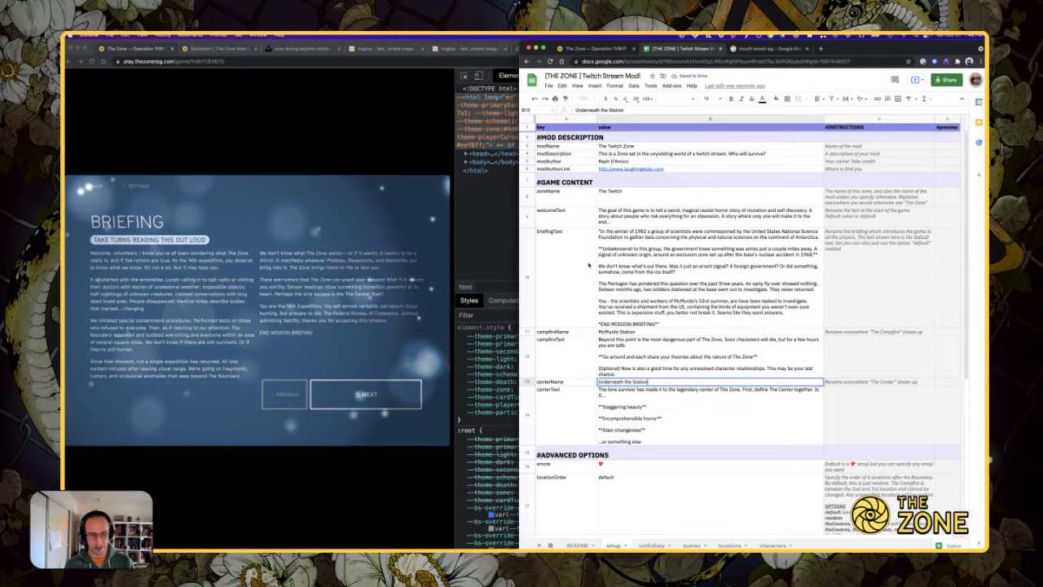
{"action": "left_click", "coordinate": [607, 265]}
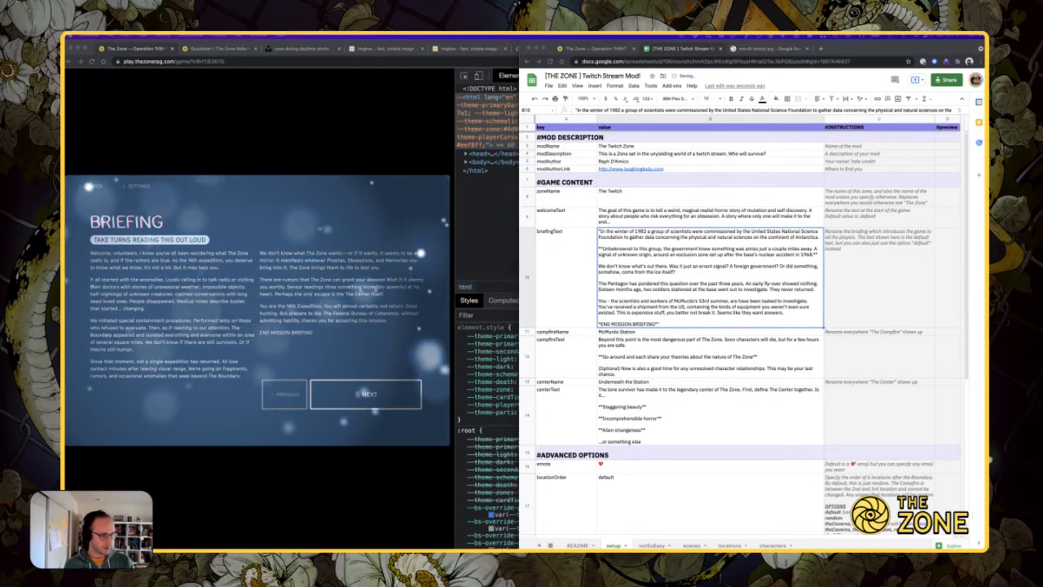
- Set modDescription to "Welcome to The Winter Zone, a mysterious antarctic expedition" and zoneName to "The McMurdo Mystery"
{"action": "left_click", "coordinate": [648, 152]}
{"action": "type", "text": "Welcome to The Winter Zone, a mysterious antarctic expedition"}
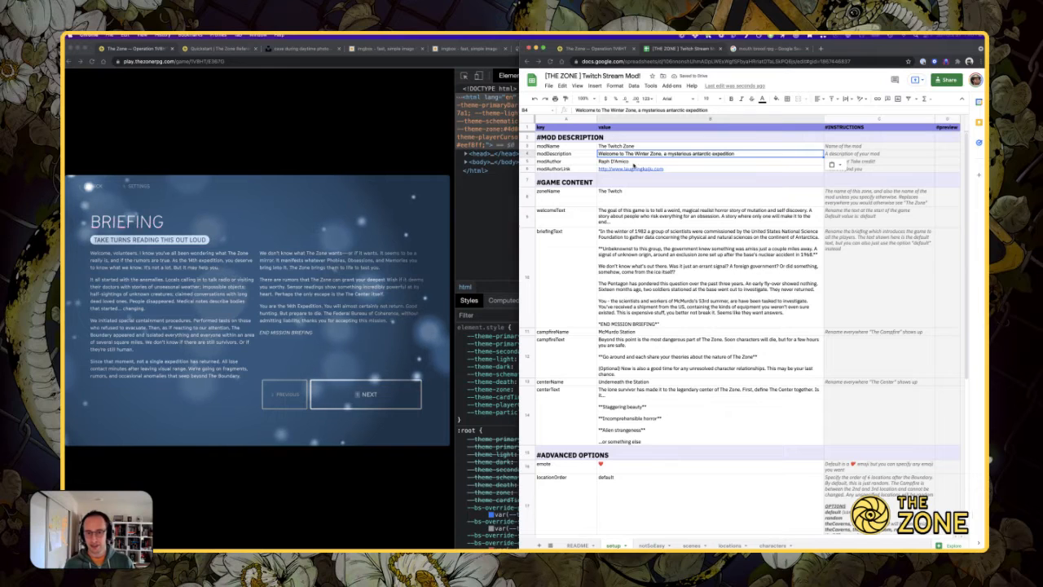
{"action": "left_click", "coordinate": [640, 197]}
{"action": "type", "text": "The McMurdo Mystery"}
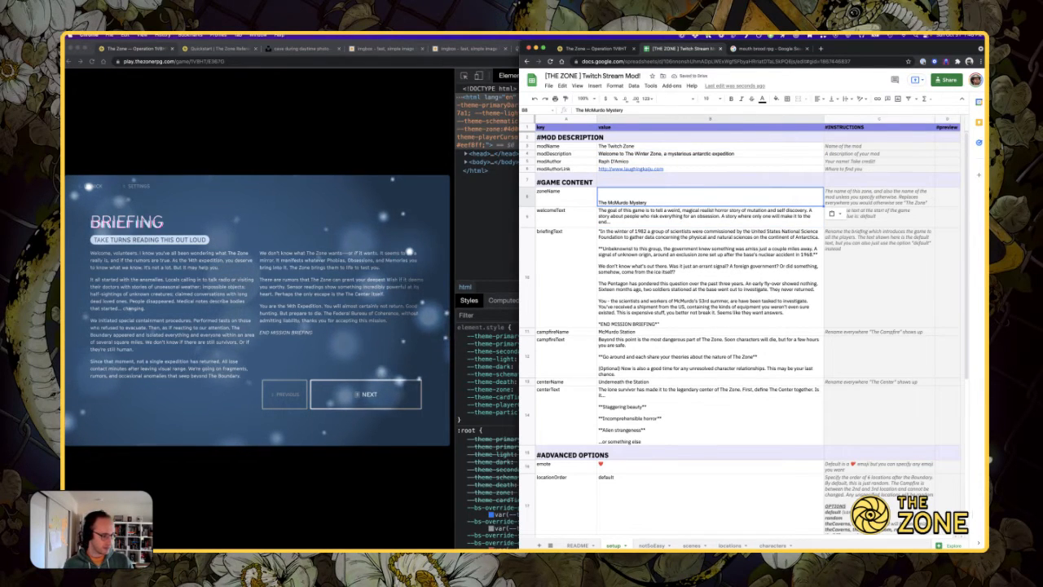
{"action": "left_click", "coordinate": [756, 305]}
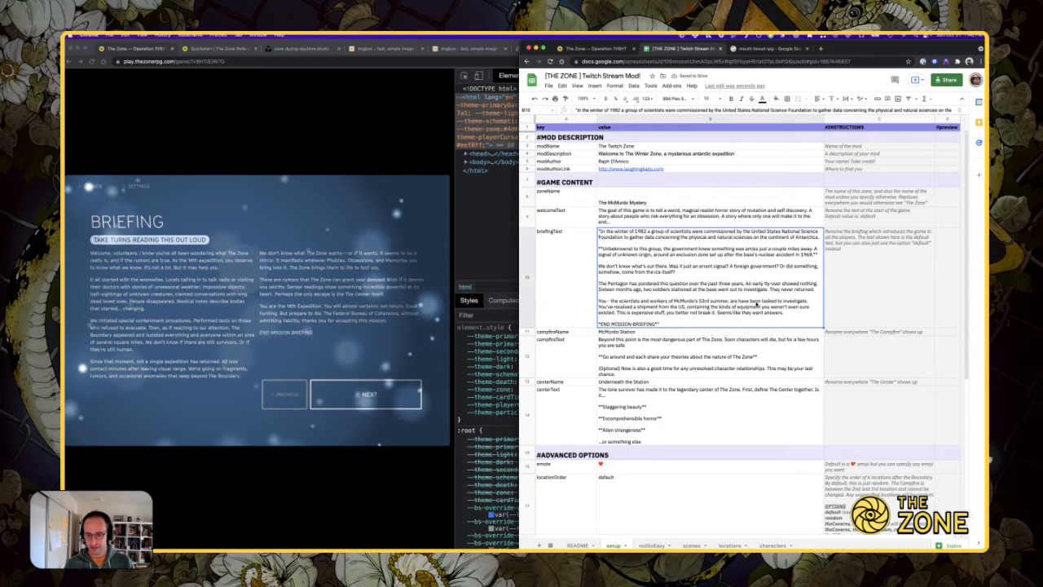
- In centerText, replace "of The Zone" so the first sentence ends with "the legendary center of the anomaly within McMurdo"
{"action": "double_click", "coordinate": [740, 392]}
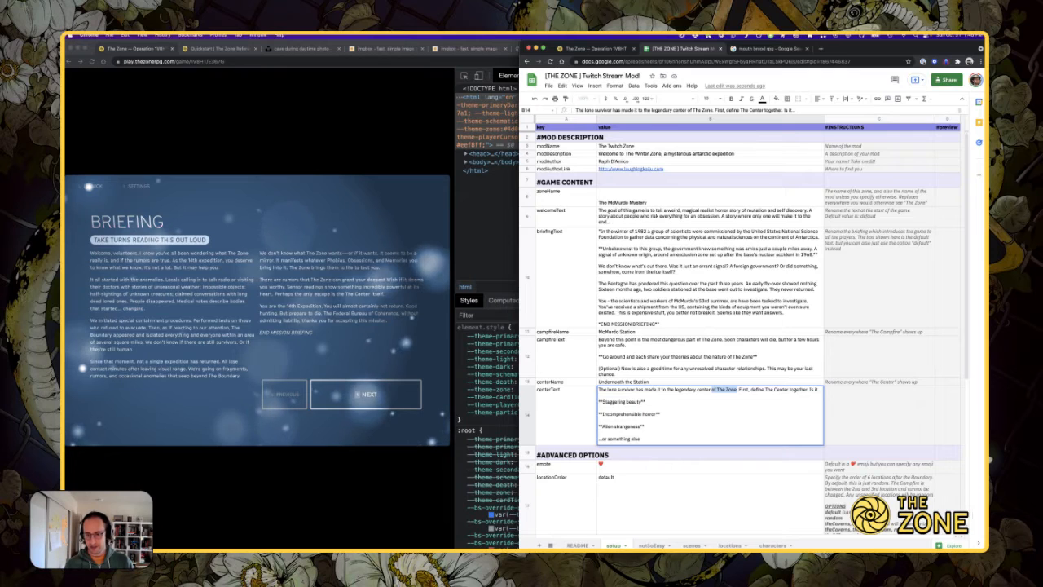
{"action": "key", "text": "BackSpace"}
{"action": "type", "text": "the anomaly"}
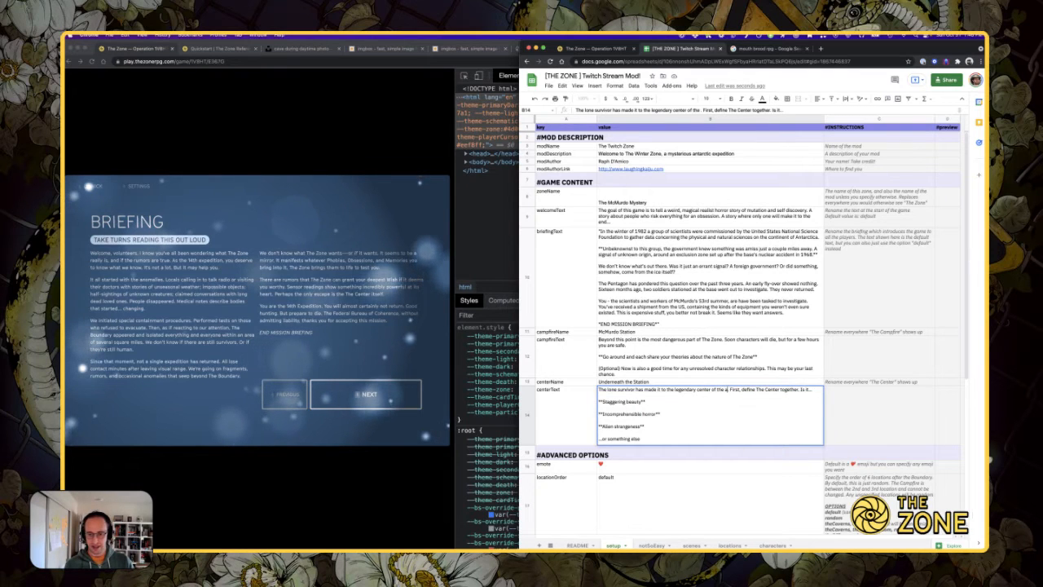
{"action": "type", "text": " with"}
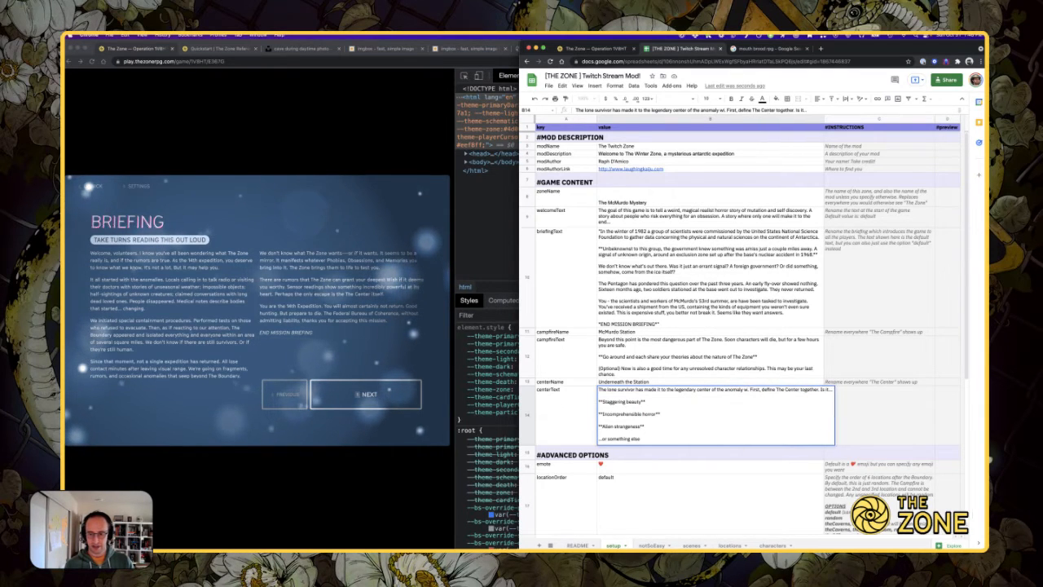
{"action": "type", "text": "in McMurdo"}
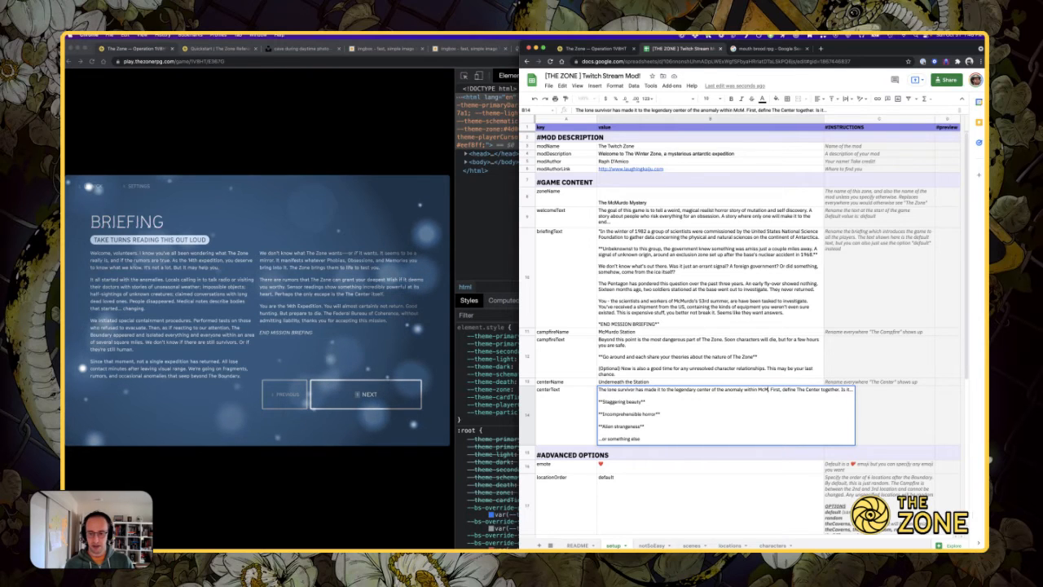
{"action": "key", "text": "Return"}
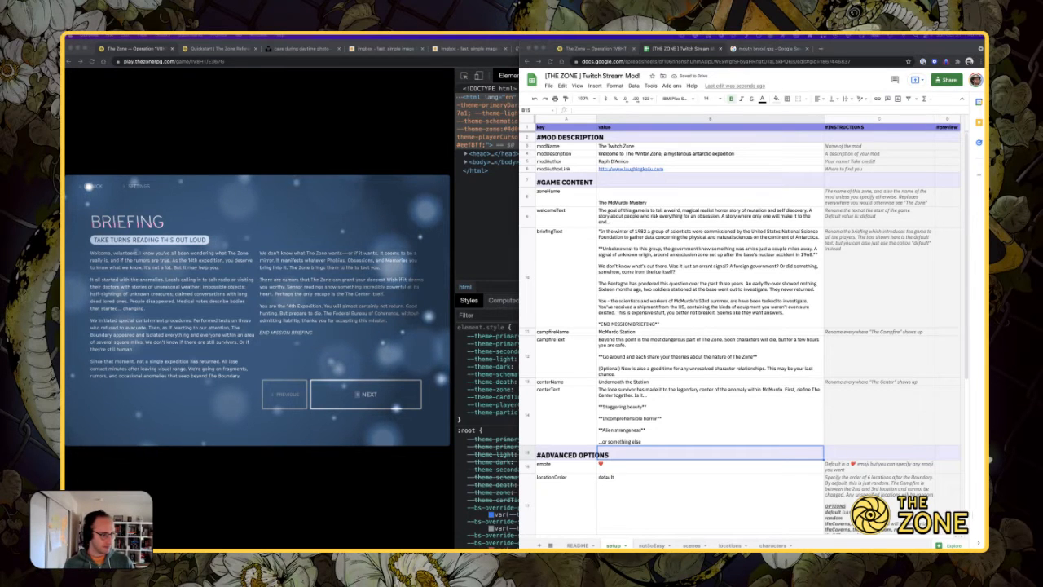
- Reload the mod and start the game to check the welcome screen
{"action": "left_click", "coordinate": [637, 147]}
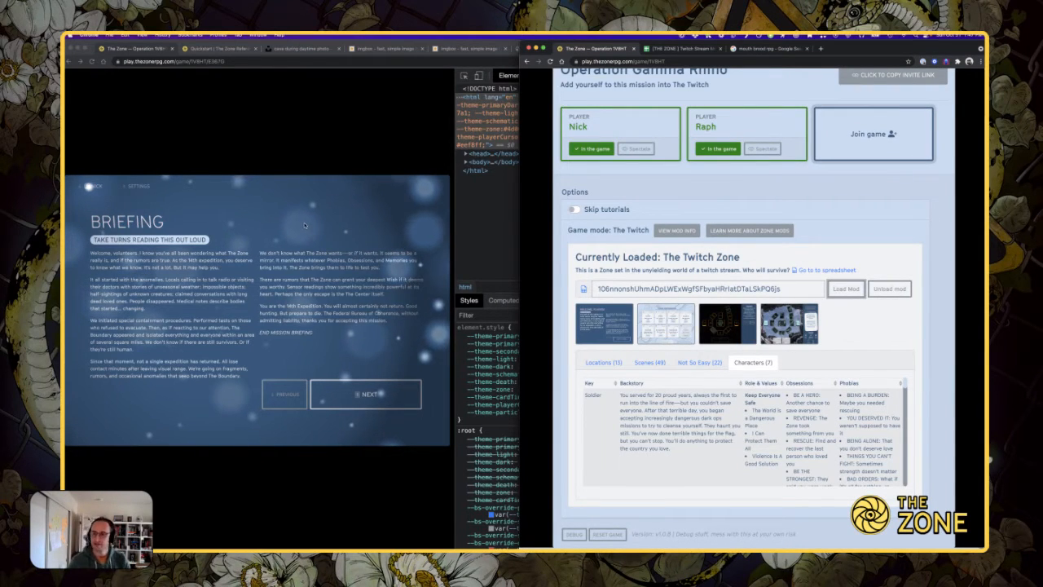
{"action": "left_click", "coordinate": [274, 237]}
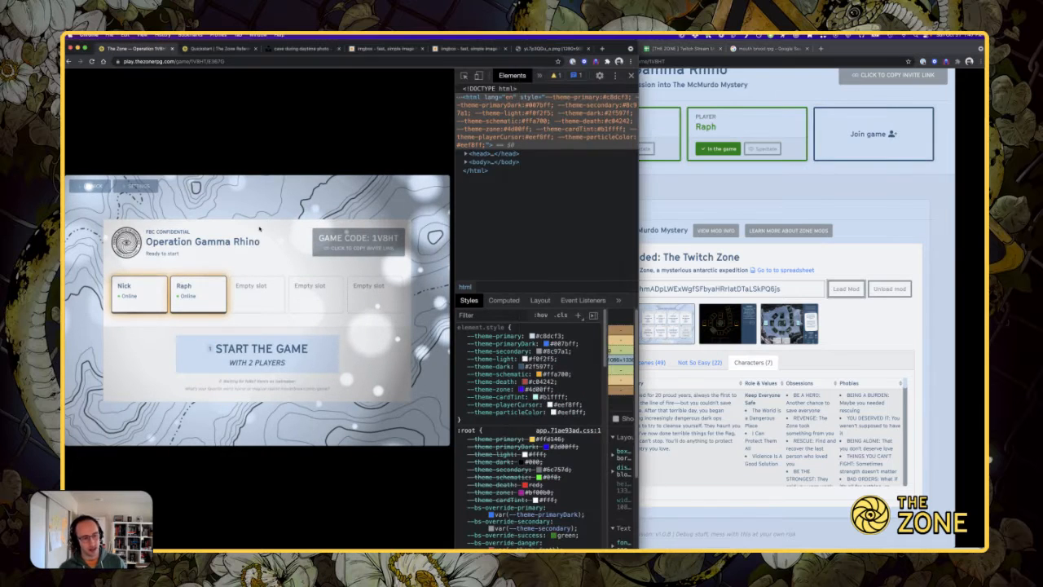
{"action": "left_click", "coordinate": [259, 367]}
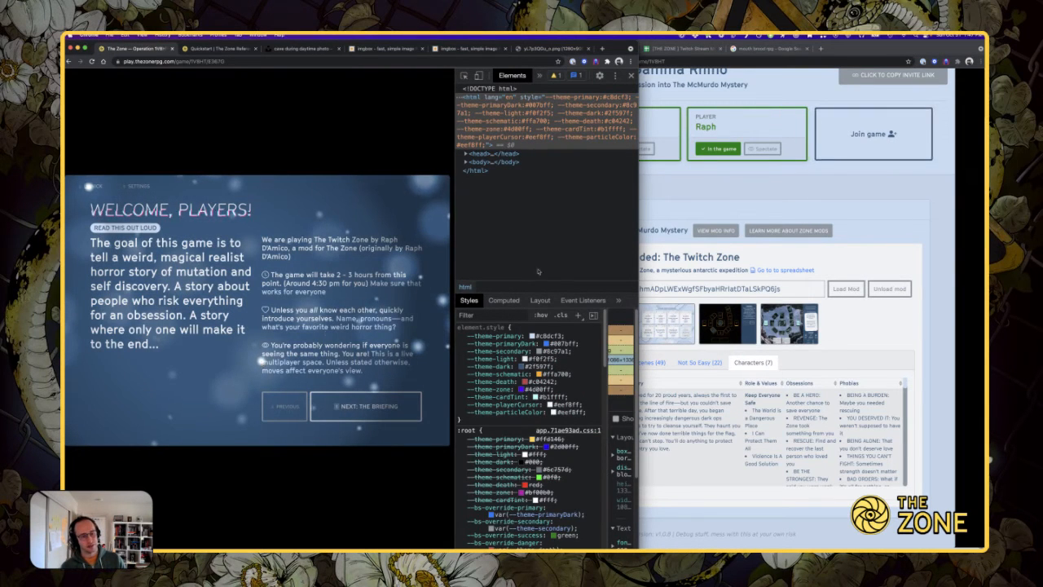
- In the setup sheet's welcomeText, make the first sentence tell "a weird horror story of trust issues, obsessions, and arctic isolation"
{"action": "left_click", "coordinate": [675, 121]}
{"action": "key", "text": "ctrl+Tab"}
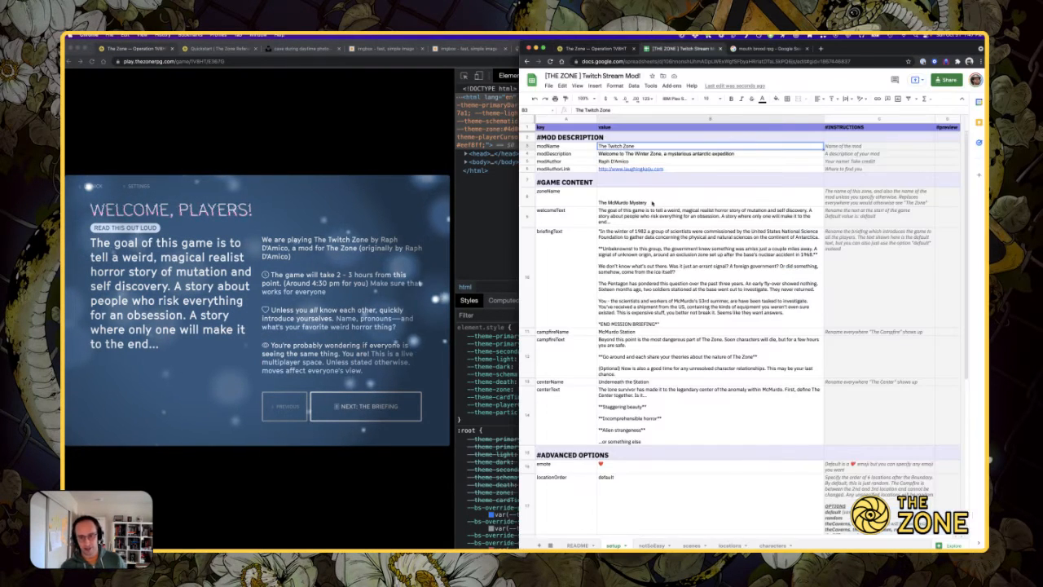
{"action": "left_click", "coordinate": [654, 217]}
{"action": "double_click", "coordinate": [679, 211]}
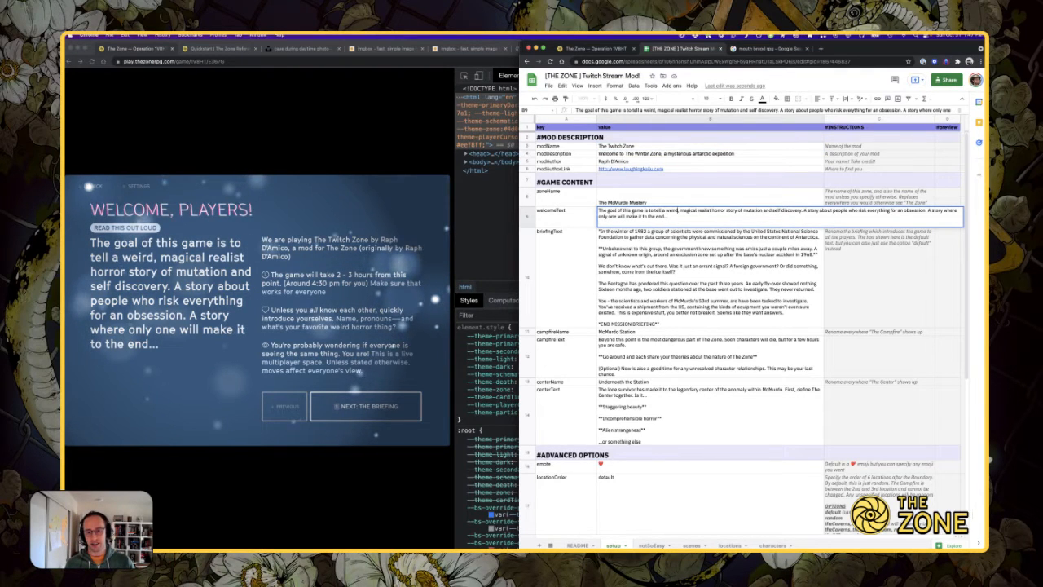
{"action": "left_click_drag", "start_coordinate": [666, 211], "coordinate": [697, 212]}
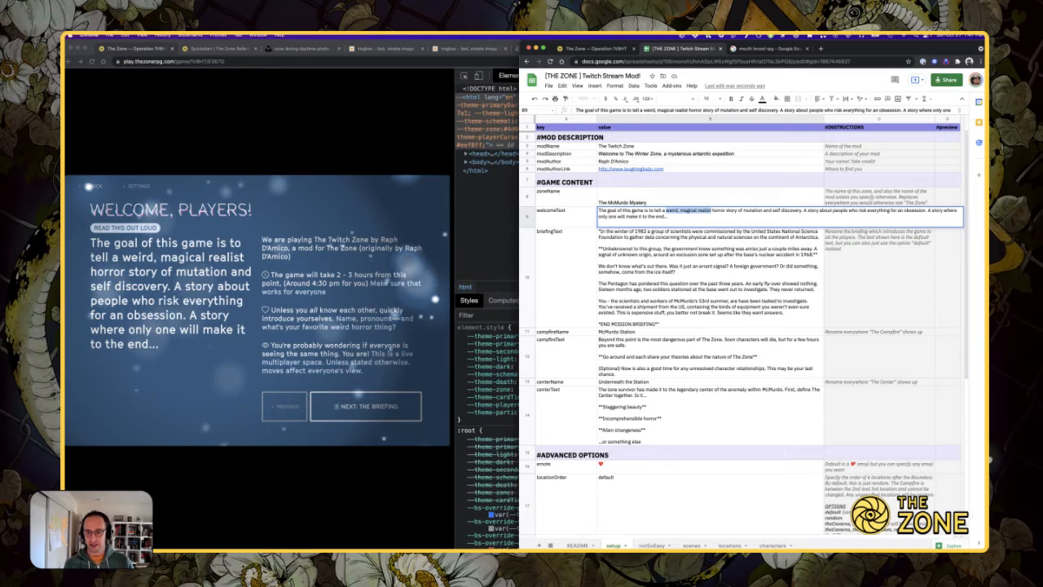
{"action": "type", "text": "weird"}
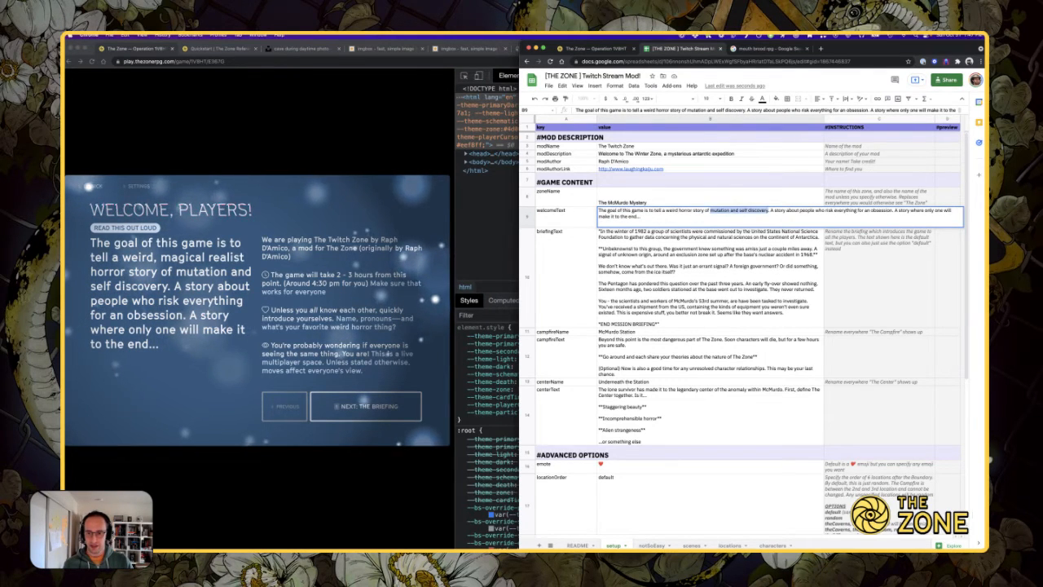
{"action": "type", "text": "trust issues"}
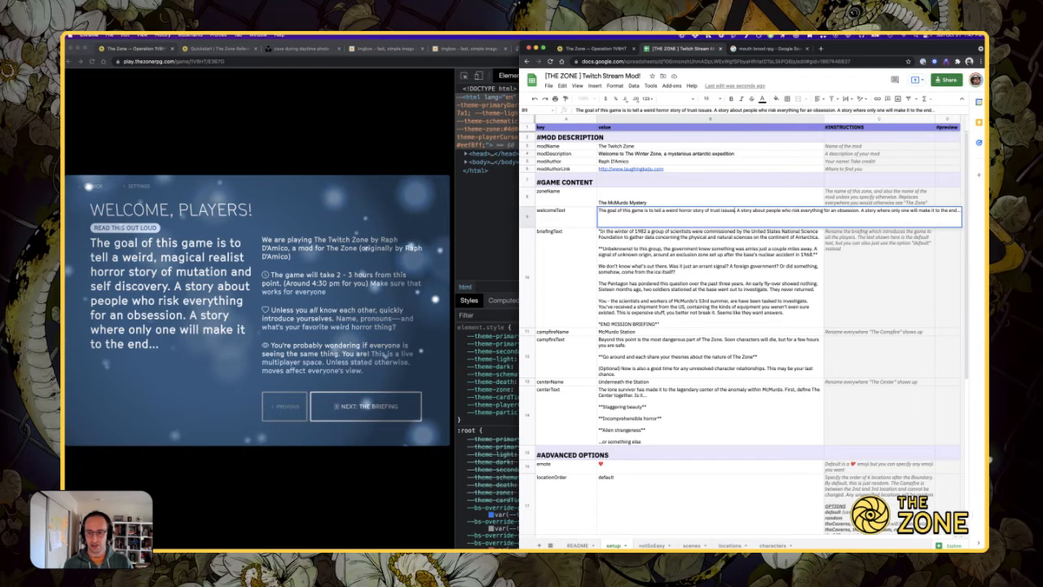
{"action": "type", "text": ", obsess"}
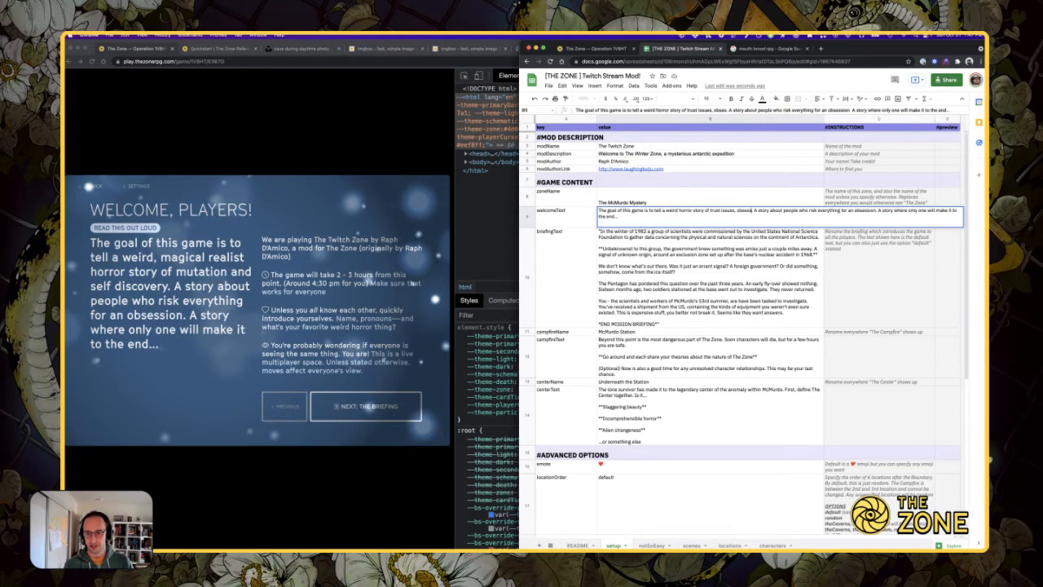
{"action": "type", "text": "ions, and antici"}
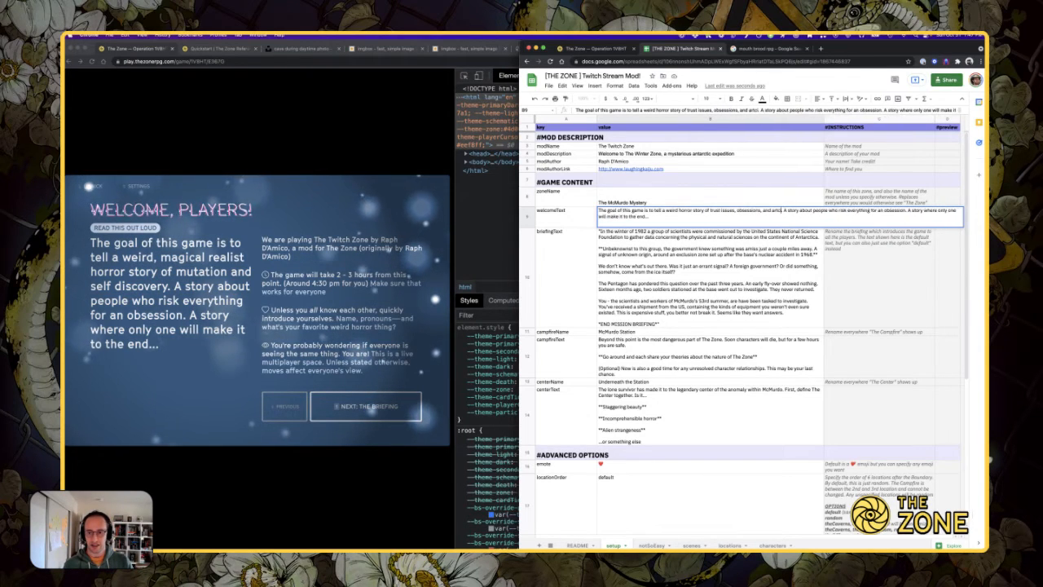
{"action": "type", "text": "polati"}
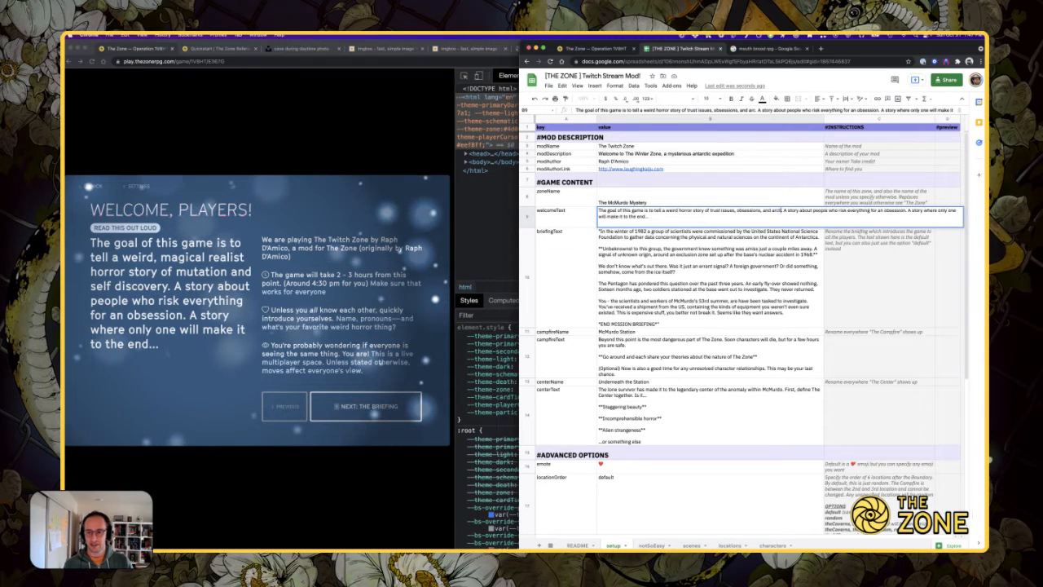
{"action": "type", "text": "on"}
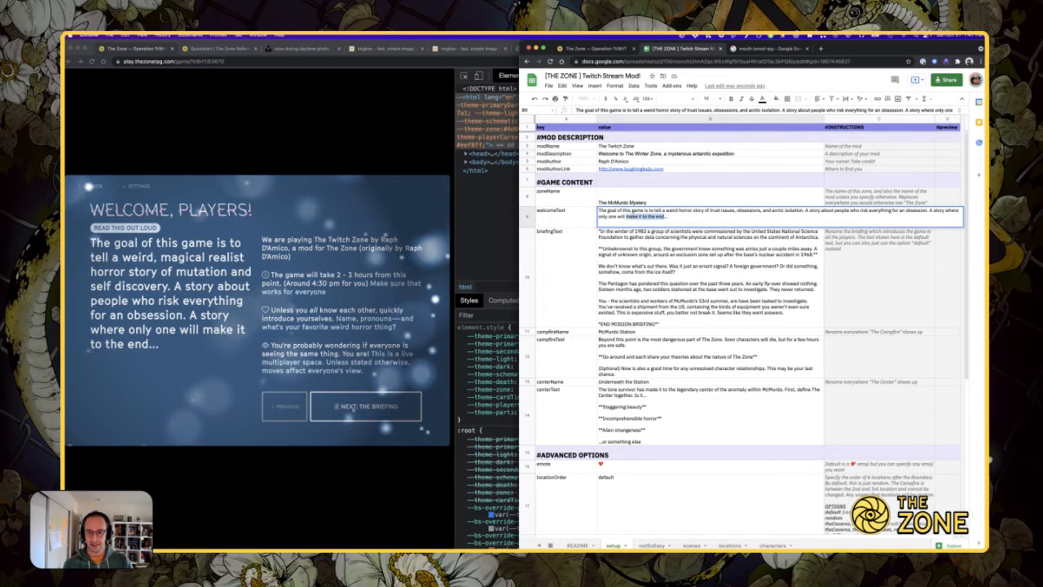
- Reword welcomeText's second sentence to "A story about people who are forced to turn on each other—or is it a thing turning on them..."
{"action": "left_click", "coordinate": [664, 211]}
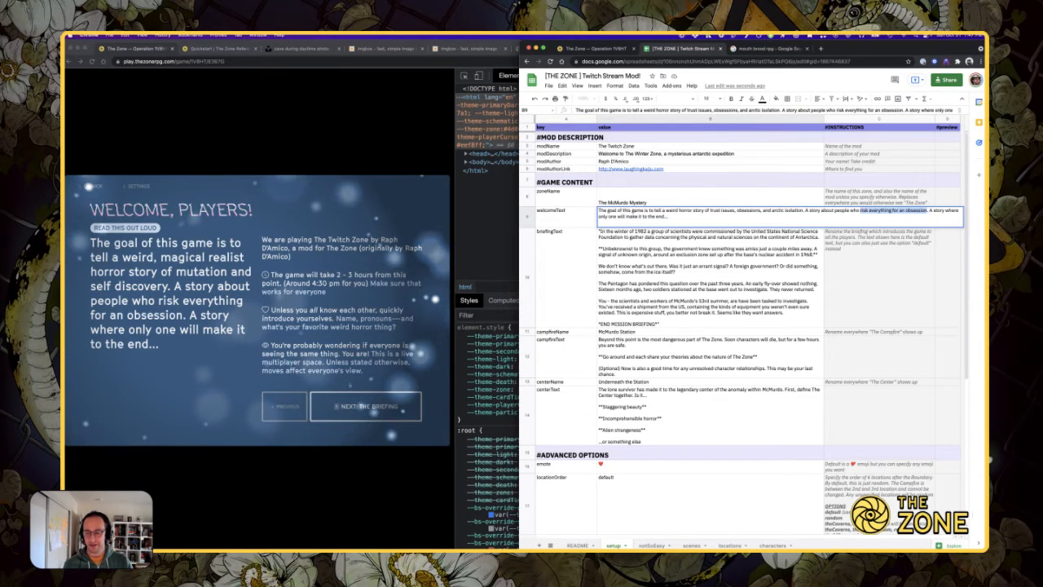
{"action": "type", "text": "are "}
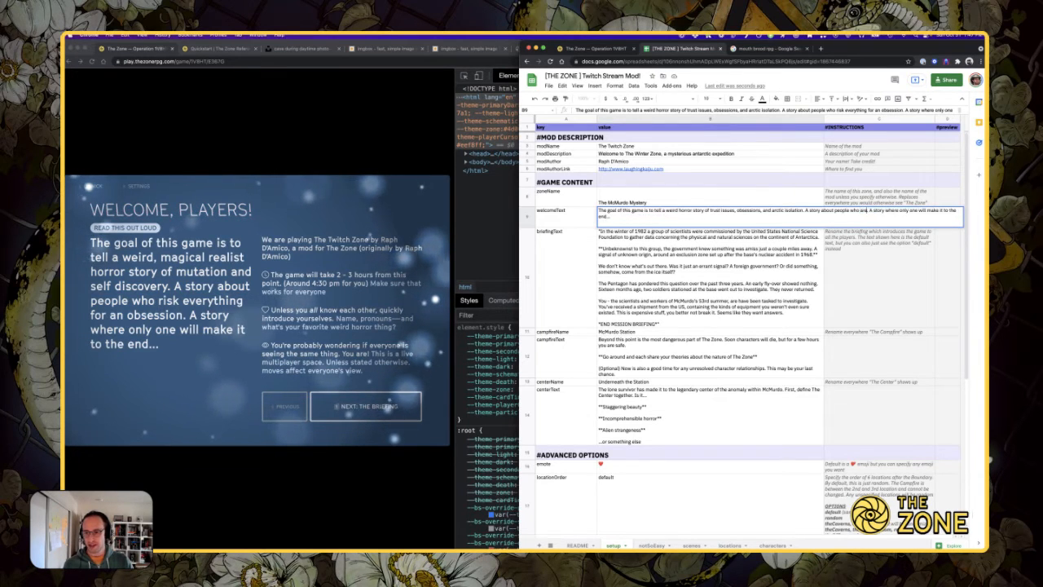
{"action": "type", "text": "forced to turn on"}
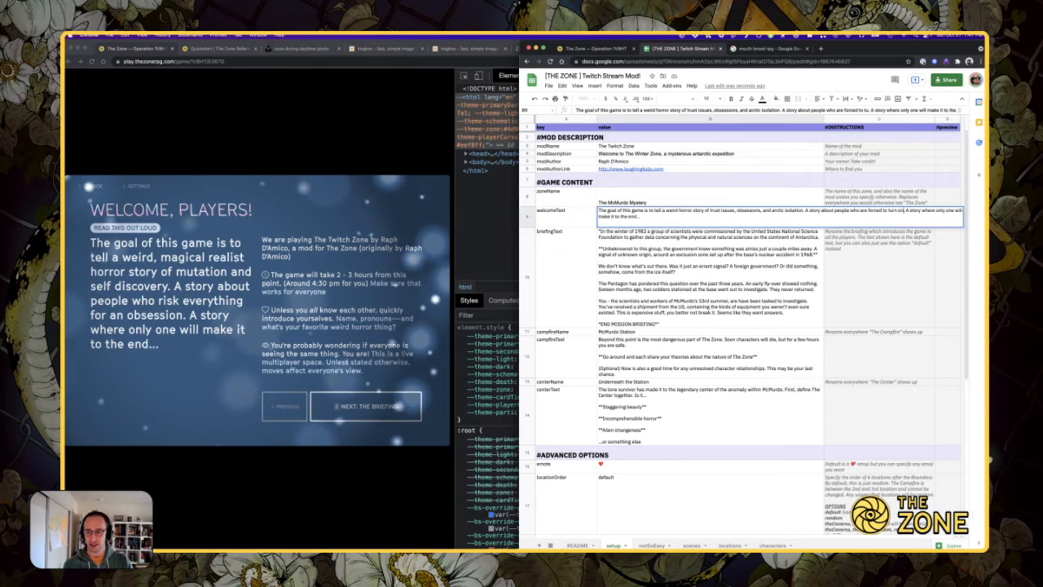
{"action": "type", "text": " each other."}
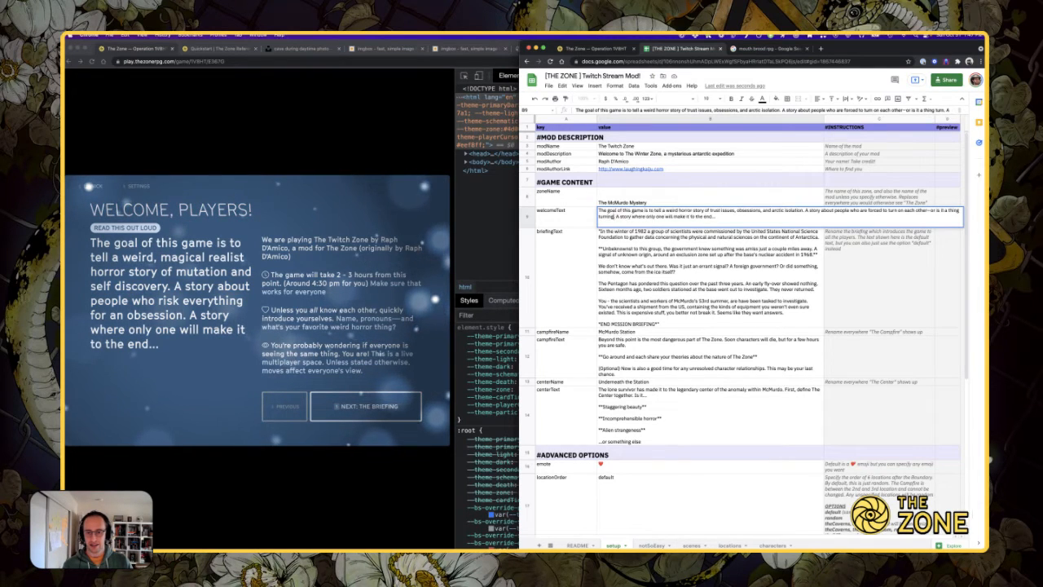
{"action": "key", "text": "Return"}
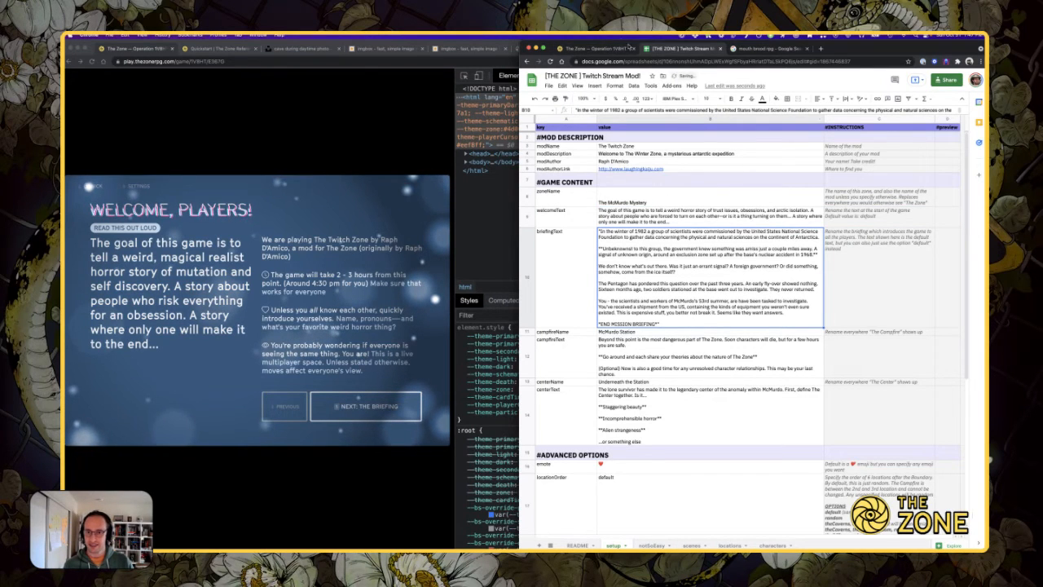
- Return the game to its lobby and set modName in the setup sheet to "The McMurdo Mystery", copied from zoneName
{"action": "left_click", "coordinate": [595, 48]}
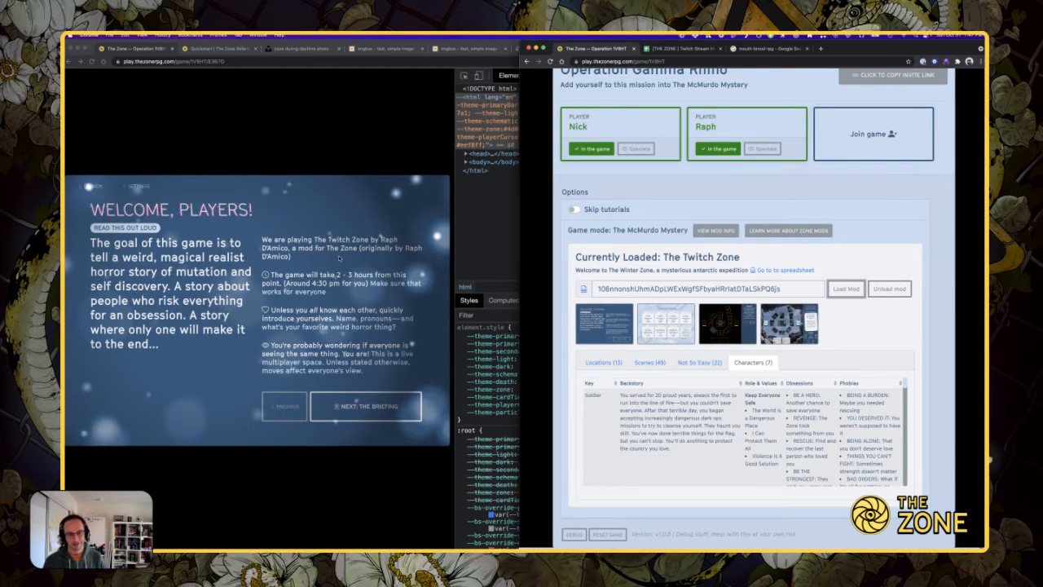
{"action": "left_click", "coordinate": [681, 48]}
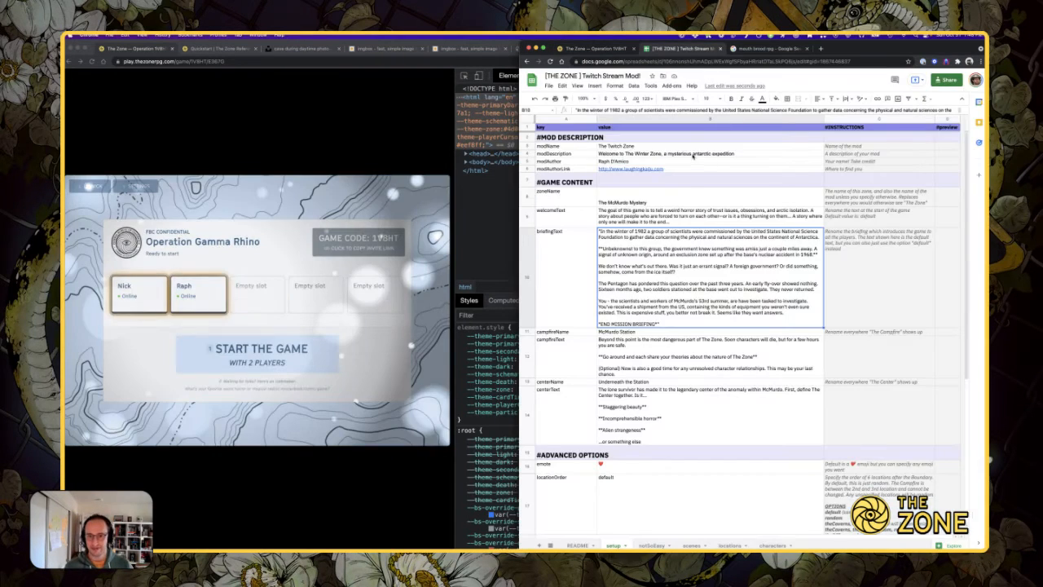
{"action": "left_click", "coordinate": [657, 190]}
{"action": "key", "text": "super+c"}
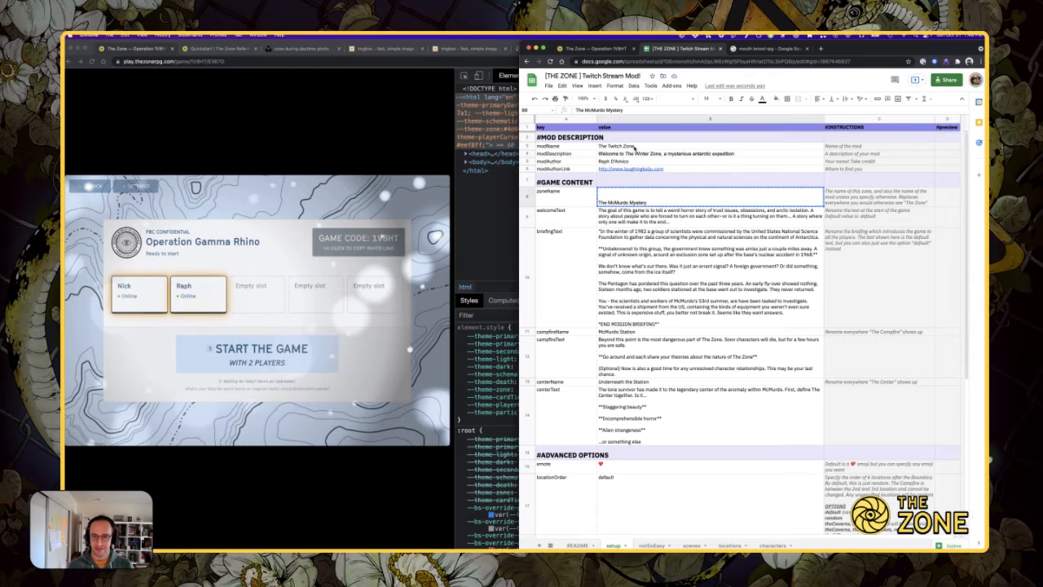
{"action": "double_click", "coordinate": [633, 147]}
{"action": "key", "text": "super+a"}
{"action": "key", "text": "super+v"}
{"action": "left_click", "coordinate": [683, 234]}
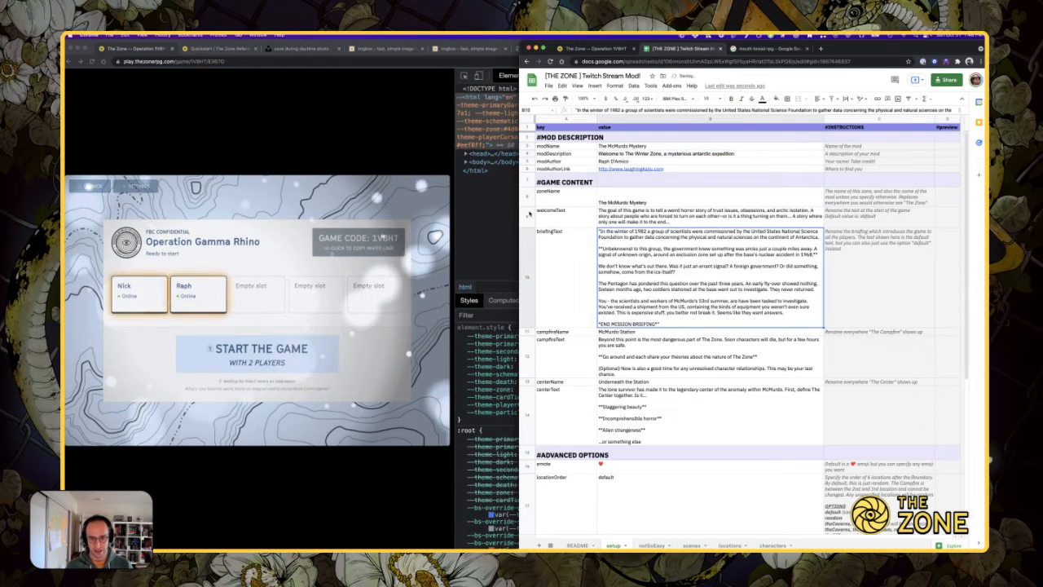
- Replace zoneName in the setup sheet with "McMurdo Base"
{"action": "left_click", "coordinate": [664, 203]}
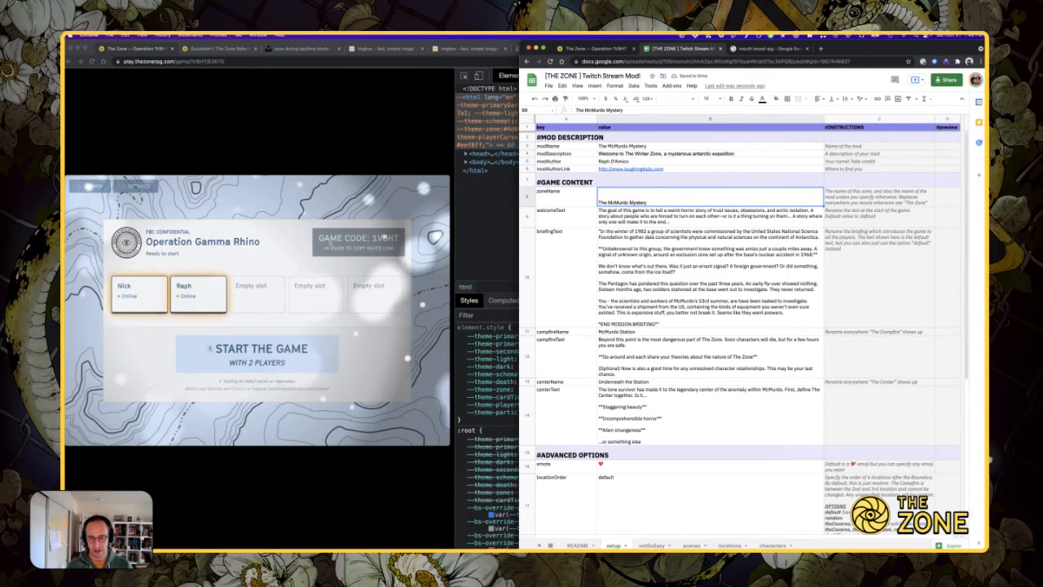
{"action": "key", "text": "BackSpace"}
{"action": "double_click", "coordinate": [627, 191]}
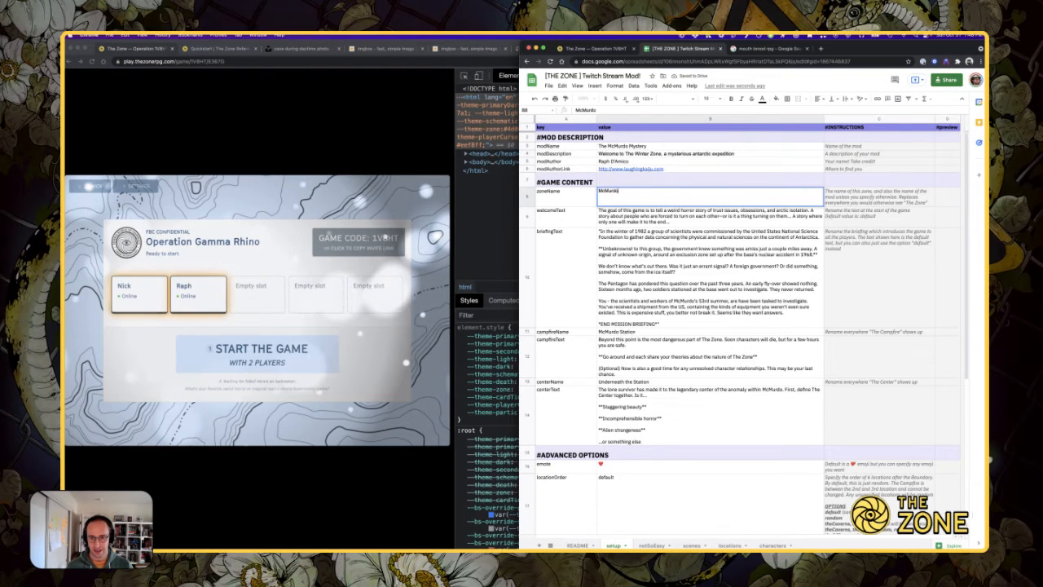
{"action": "key", "text": "Return"}
{"action": "double_click", "coordinate": [615, 197]}
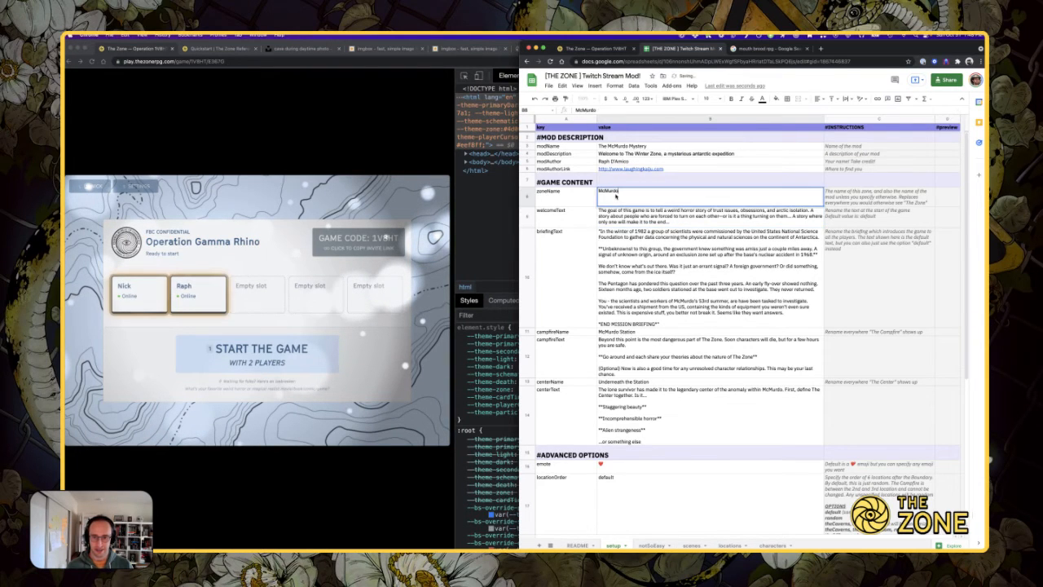
{"action": "type", "text": "Base"}
{"action": "key", "text": "Return"}
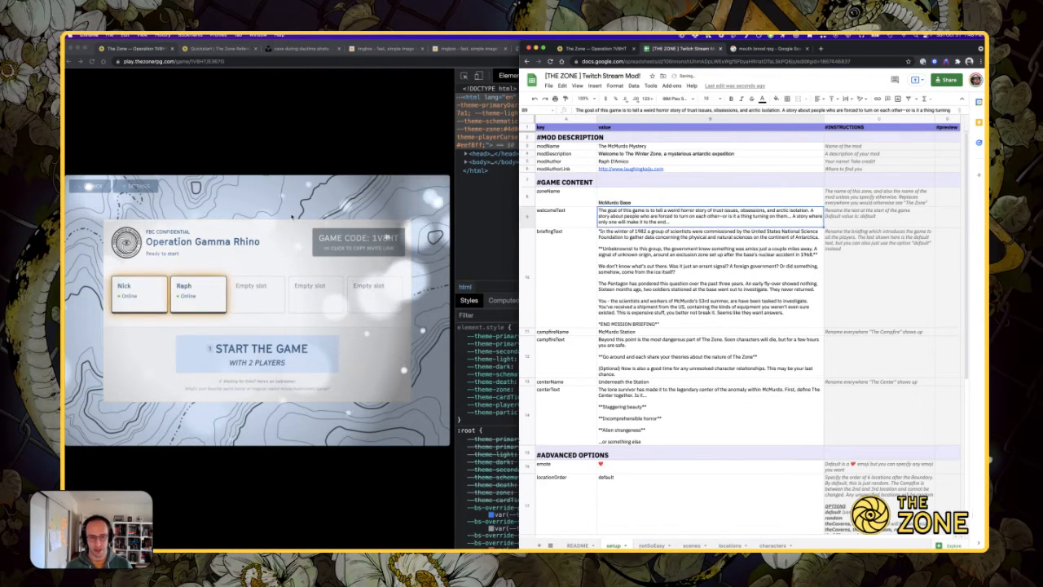
- Refresh the player's game page, load the mod again and start the game to check the new mod name and welcome text
{"action": "left_click", "coordinate": [408, 343]}
{"action": "key", "text": "super+r"}
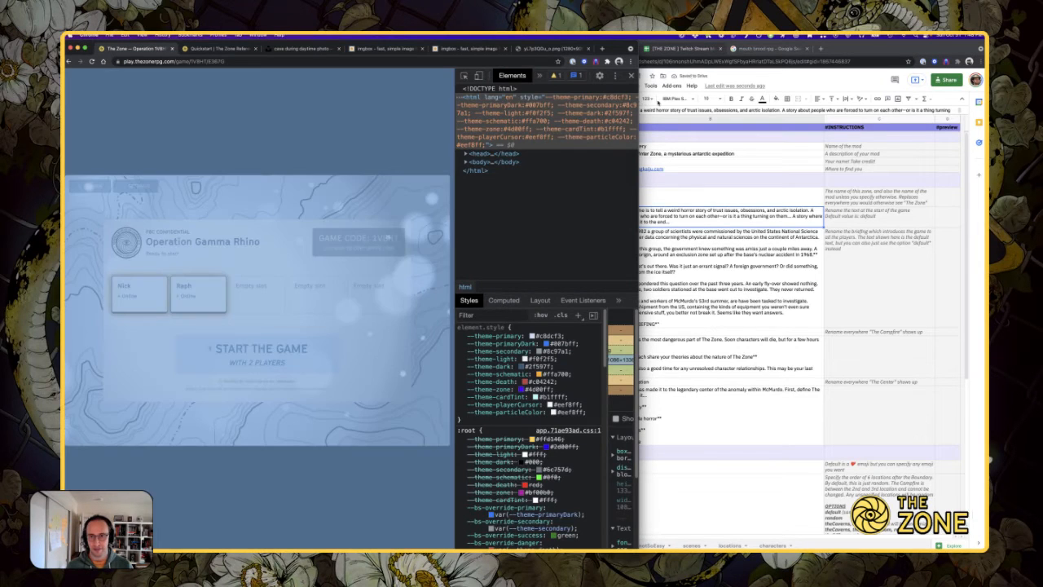
{"action": "key", "text": "super+grave"}
{"action": "left_click", "coordinate": [600, 49]}
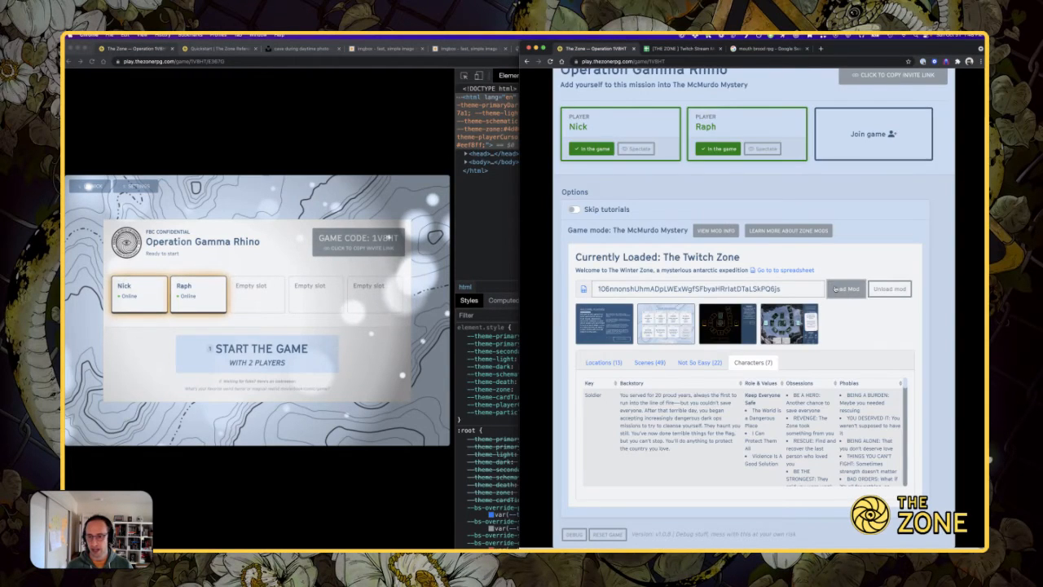
{"action": "left_click", "coordinate": [388, 237]}
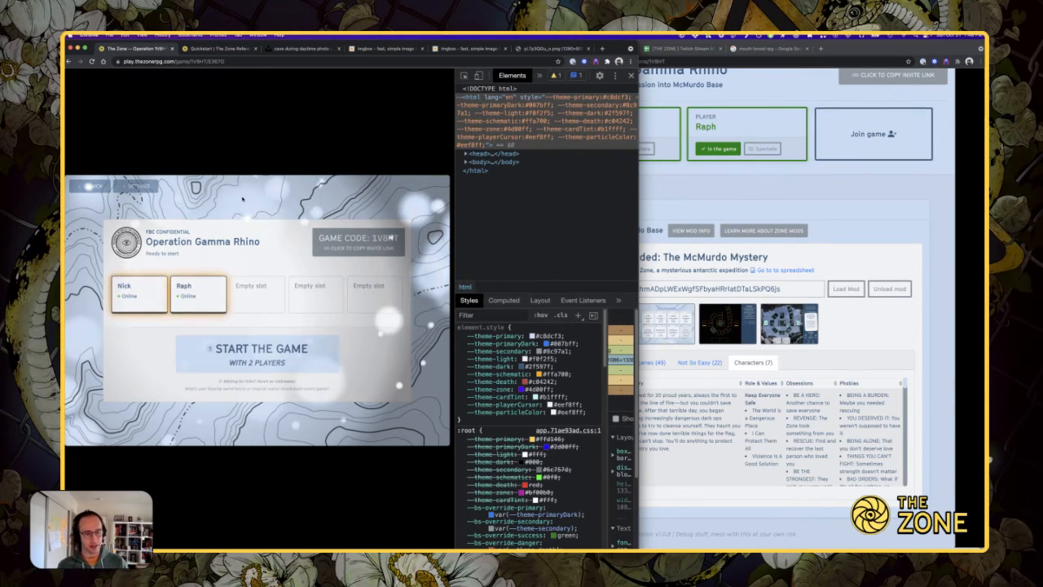
{"action": "left_click", "coordinate": [279, 363]}
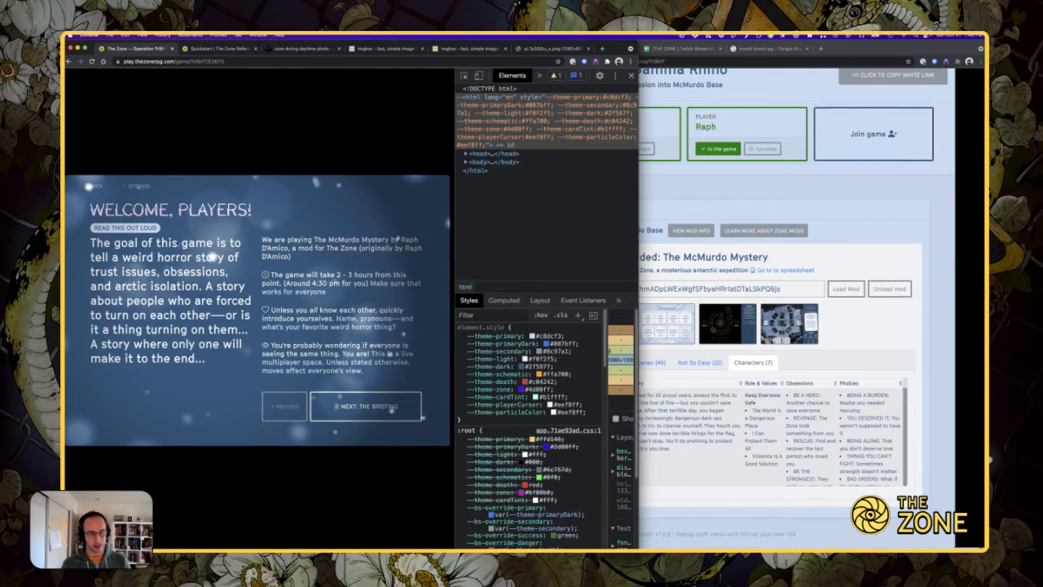
- Bring up the Quickstart guide's tip on navigating through the game and open play.thezonerpg.com in a new tab beside it
{"action": "left_click", "coordinate": [214, 48]}
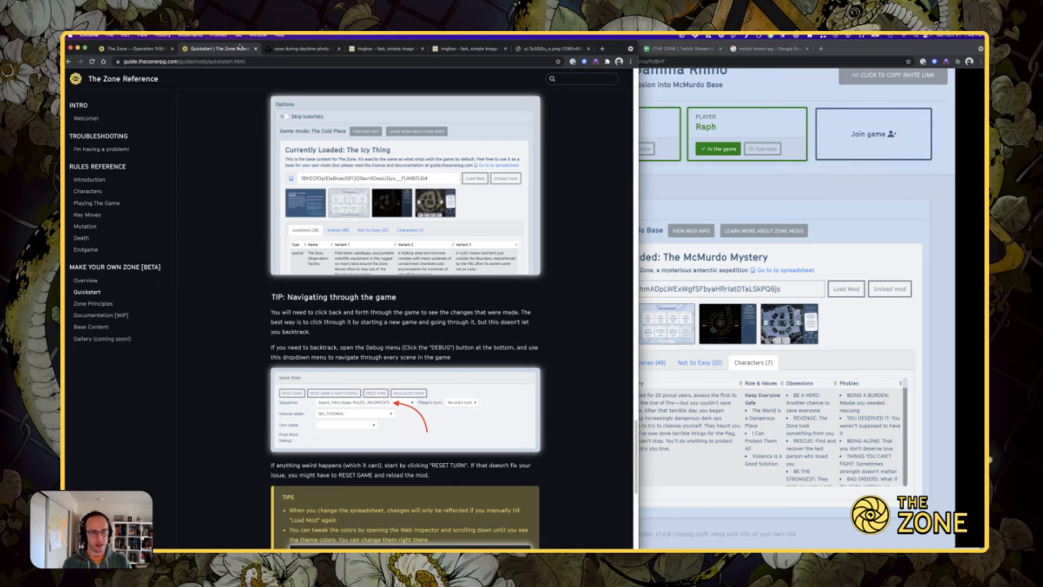
{"action": "left_click", "coordinate": [777, 97]}
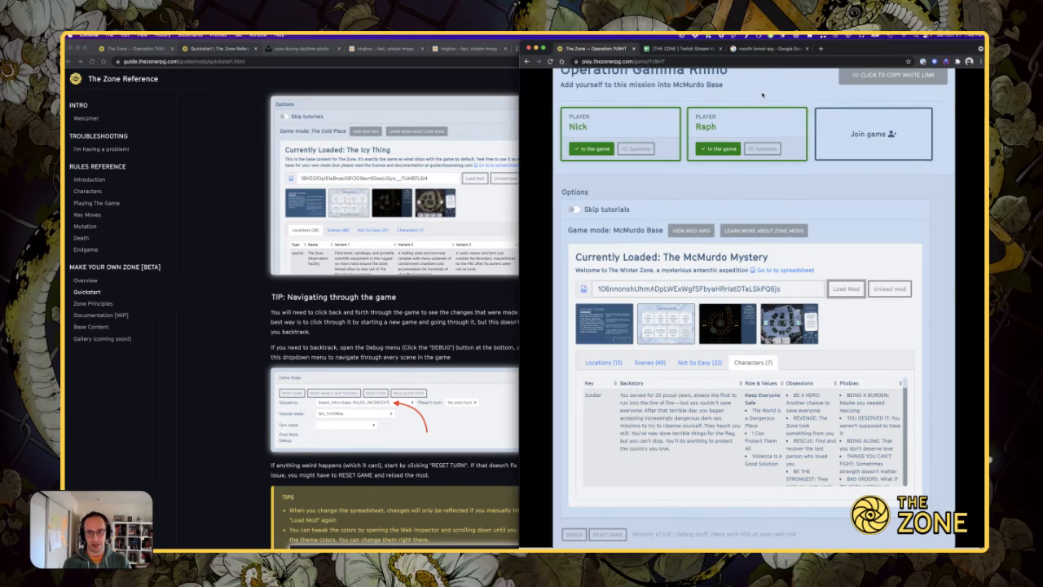
{"action": "key", "text": "super+t"}
{"action": "type", "text": "t"}
{"action": "key", "text": "super+w"}
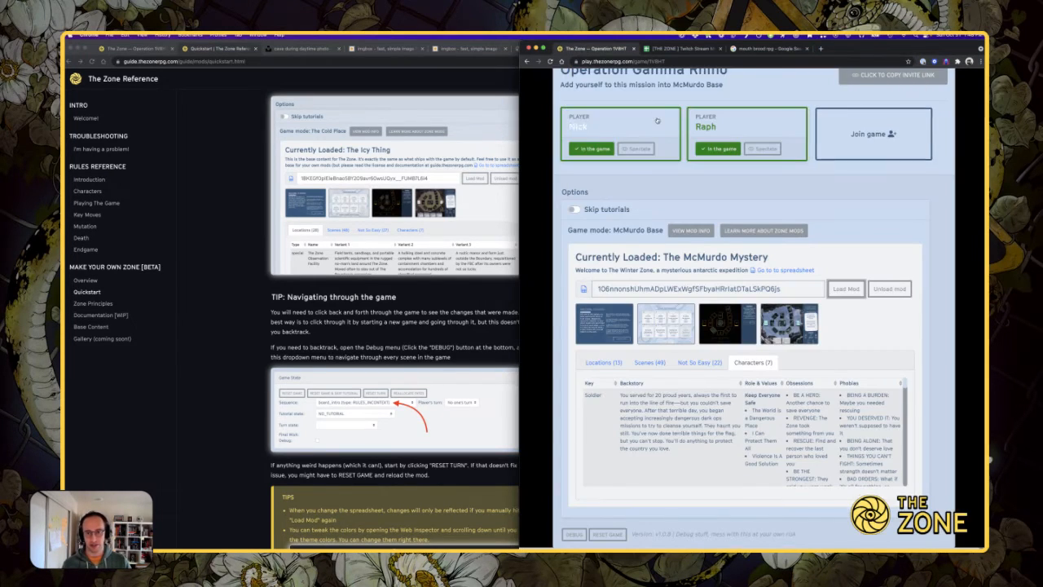
{"action": "scroll", "coordinate": [657, 121], "scroll_direction": "up", "scroll_amount": 2}
{"action": "key", "text": "super+t"}
{"action": "type", "text": "play.thezonerpg.com"}
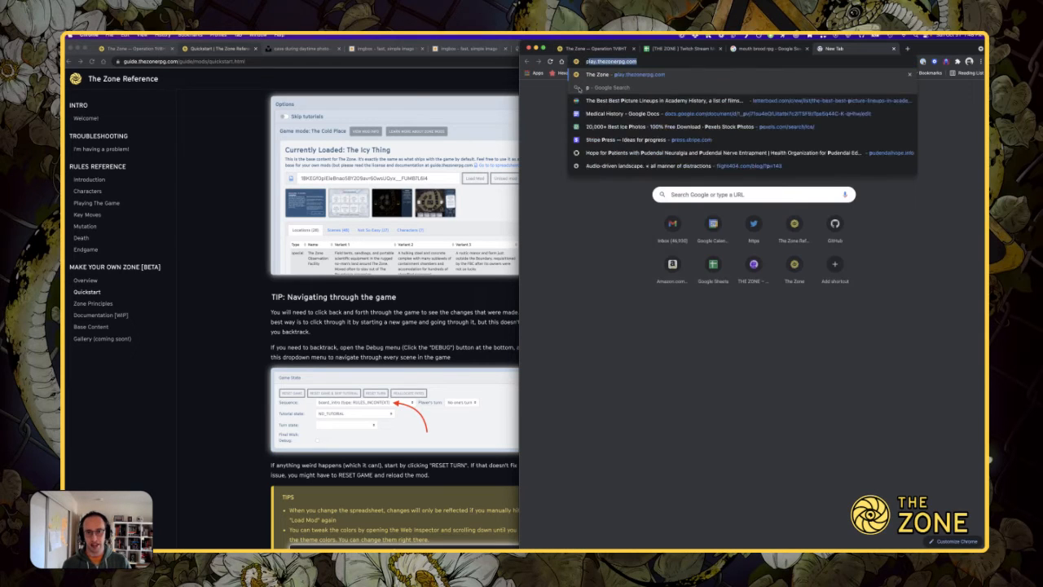
{"action": "key", "text": "Return"}
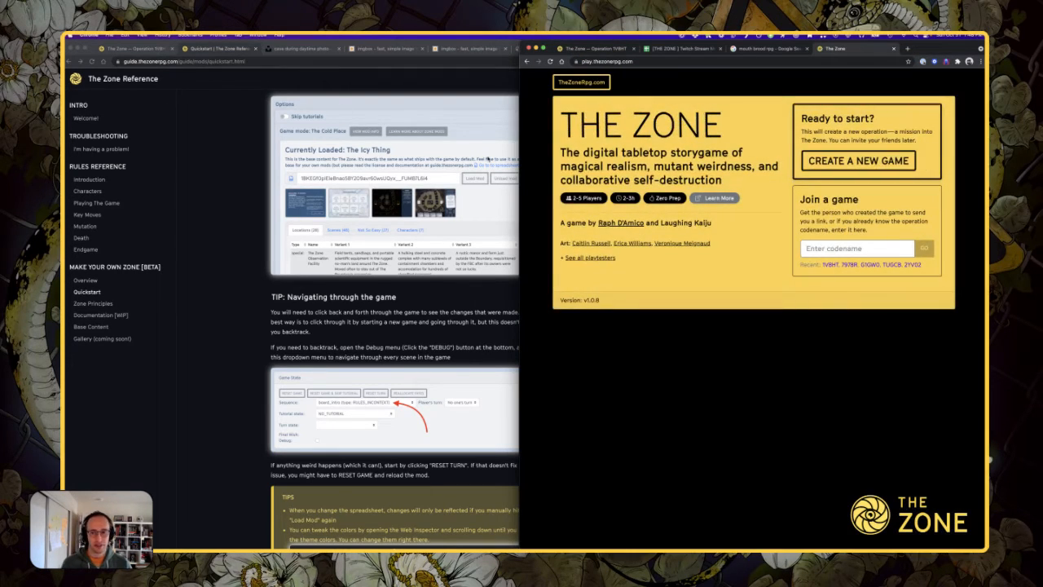
{"action": "left_click", "coordinate": [482, 124]}
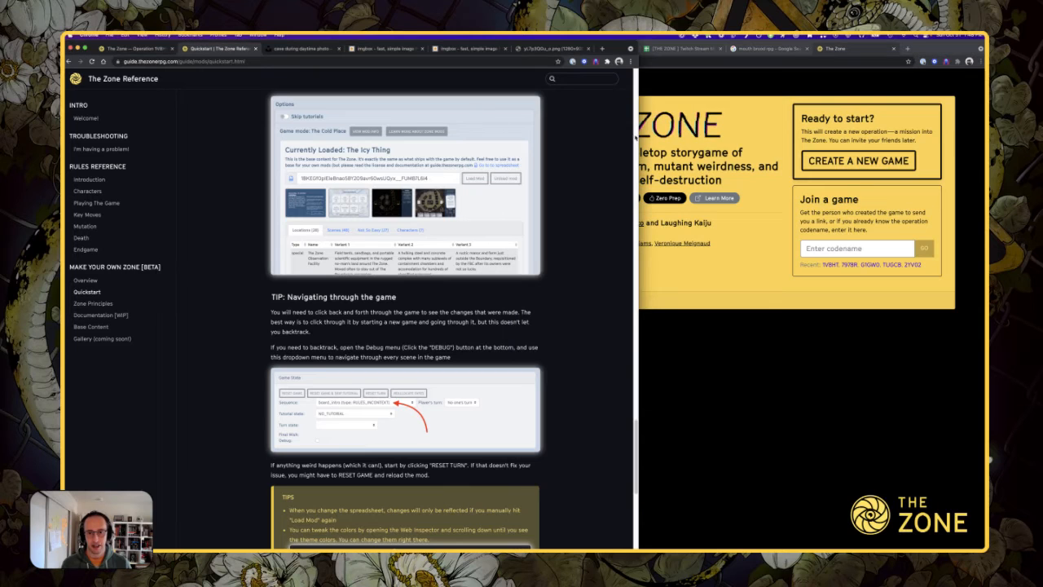
- Give both browser windows equal width, reset the recent unmodded five-player game and start it as the first player
{"action": "left_click_drag", "start_coordinate": [638, 140], "coordinate": [515, 147]}
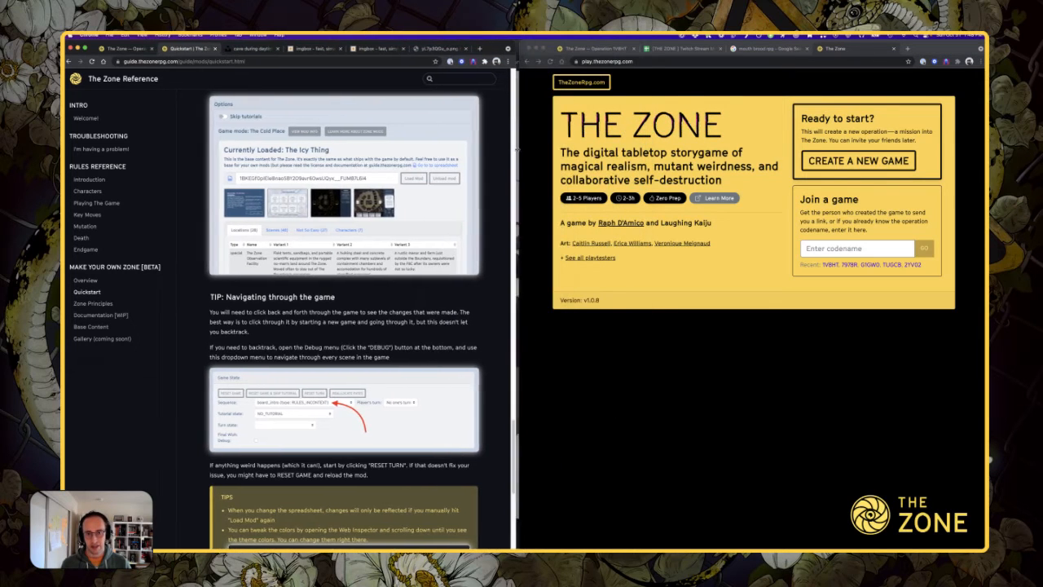
{"action": "left_click", "coordinate": [850, 264]}
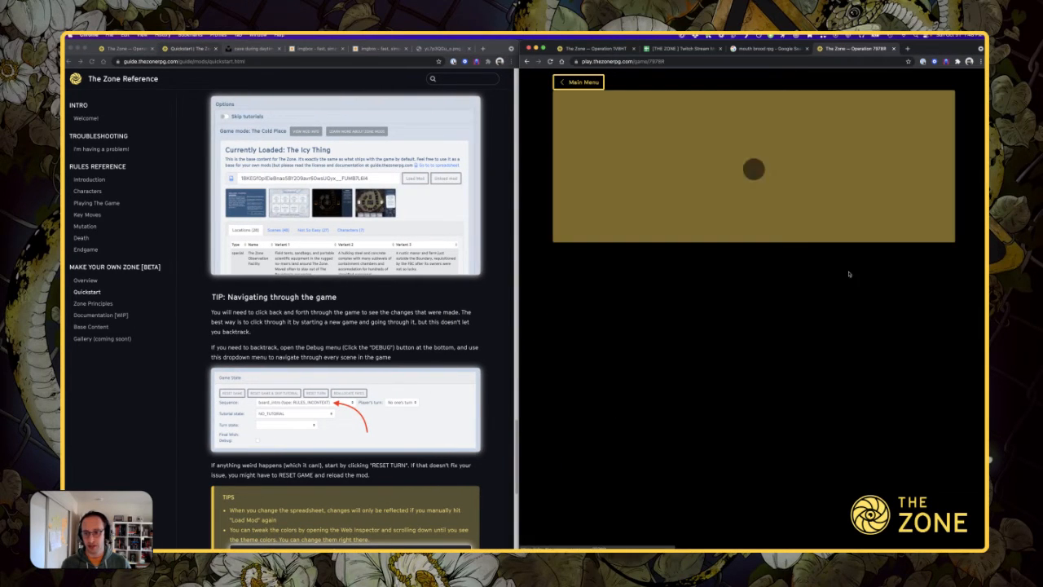
{"action": "left_click", "coordinate": [623, 187]}
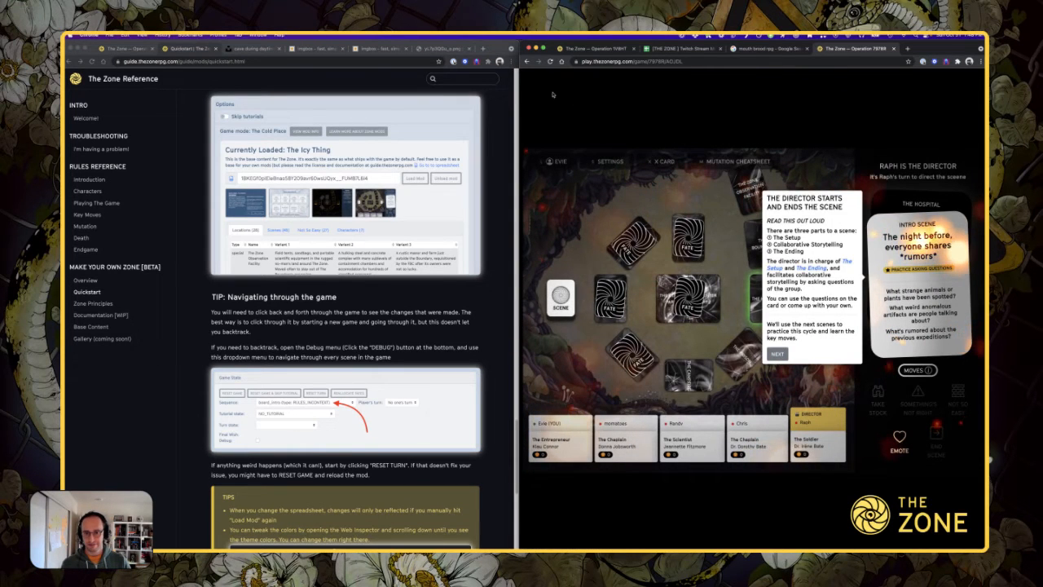
{"action": "left_click", "coordinate": [555, 161]}
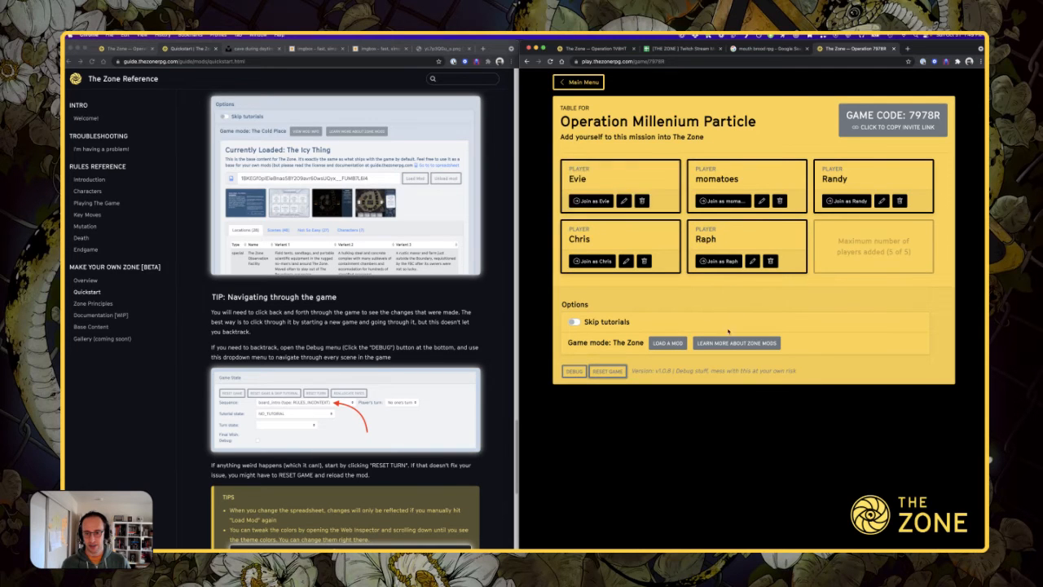
{"action": "left_click", "coordinate": [620, 177]}
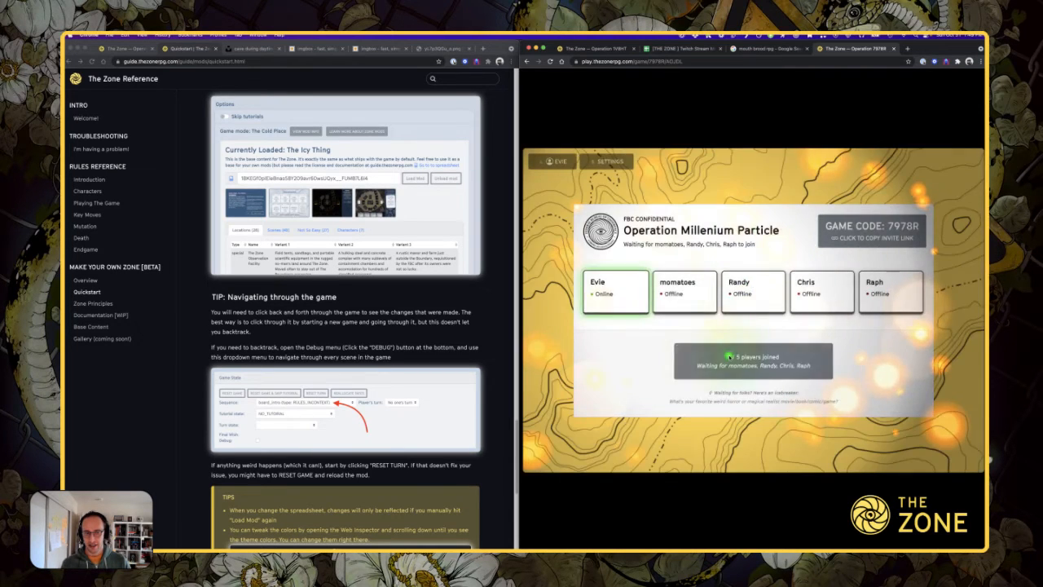
- Show the modded game without the developer tools beside the unmodded one and advance both from the welcome text to the briefing
{"action": "left_click", "coordinate": [136, 48]}
{"action": "left_click", "coordinate": [137, 49]}
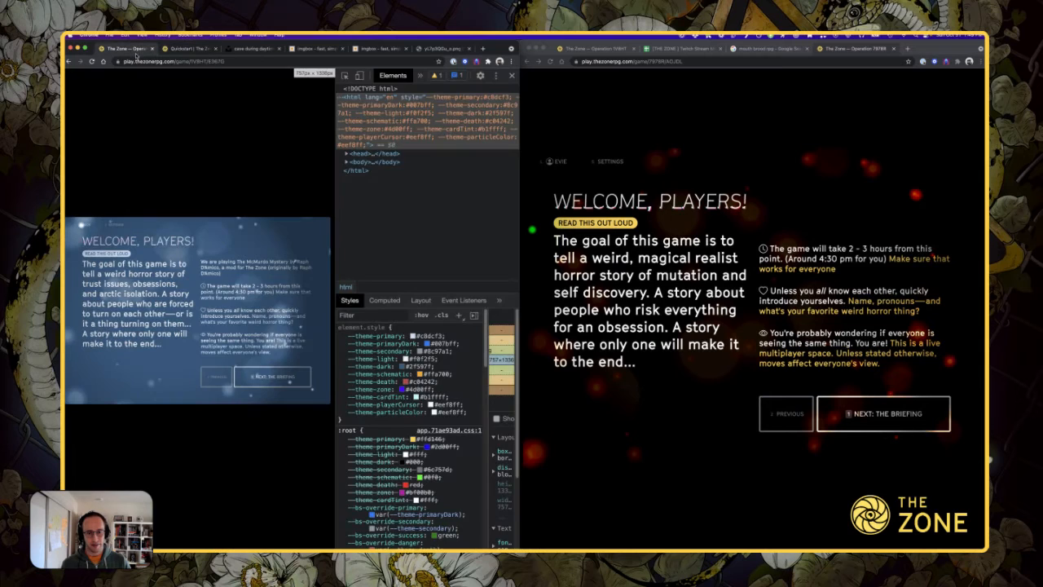
{"action": "left_click", "coordinate": [511, 74]}
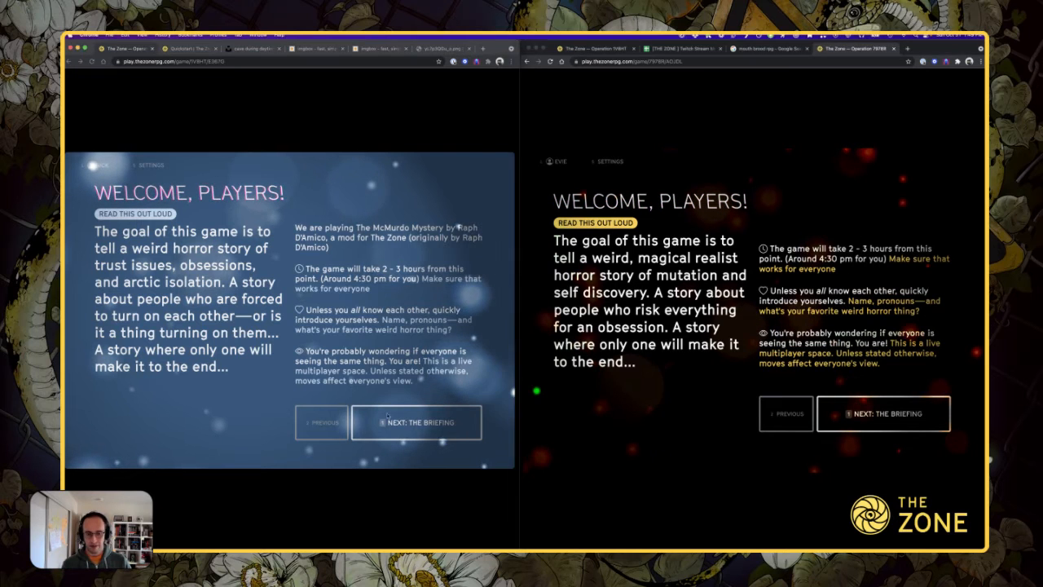
{"action": "left_click", "coordinate": [439, 404]}
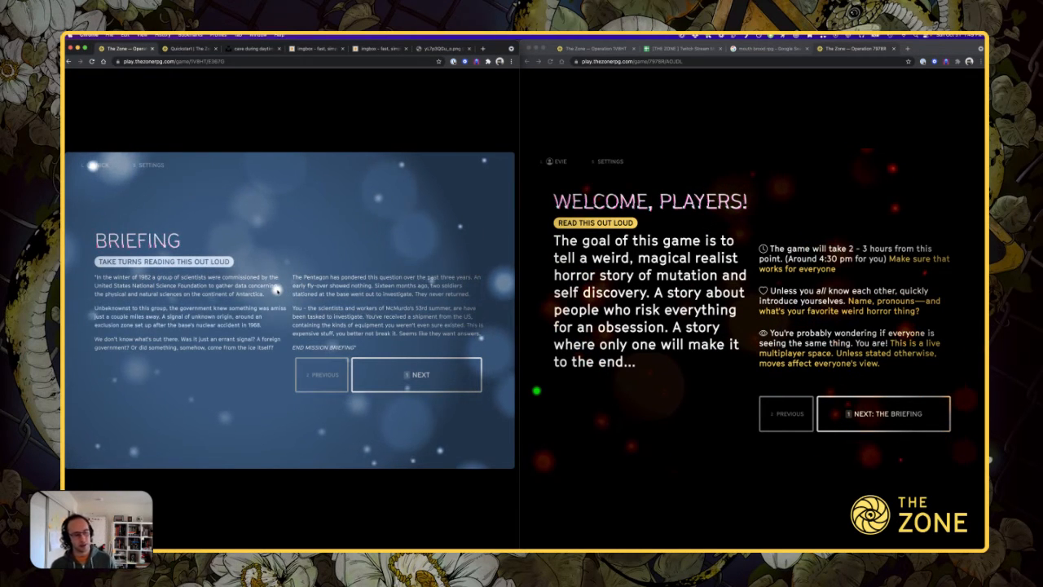
{"action": "left_click", "coordinate": [886, 413]}
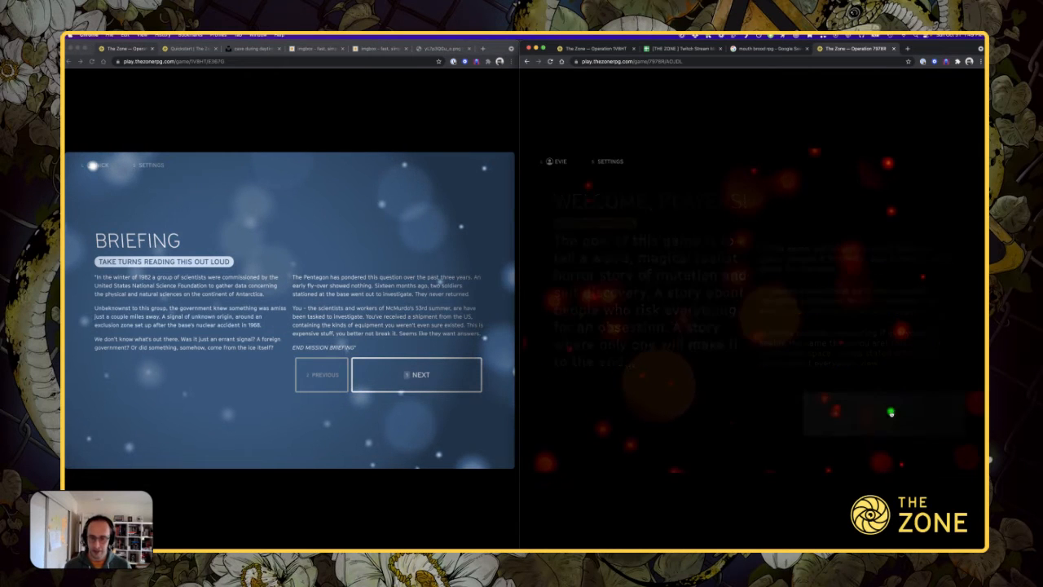
- Advance the modded and unmodded games from the briefing to the board introduction to compare their boards
{"action": "left_click", "coordinate": [430, 374]}
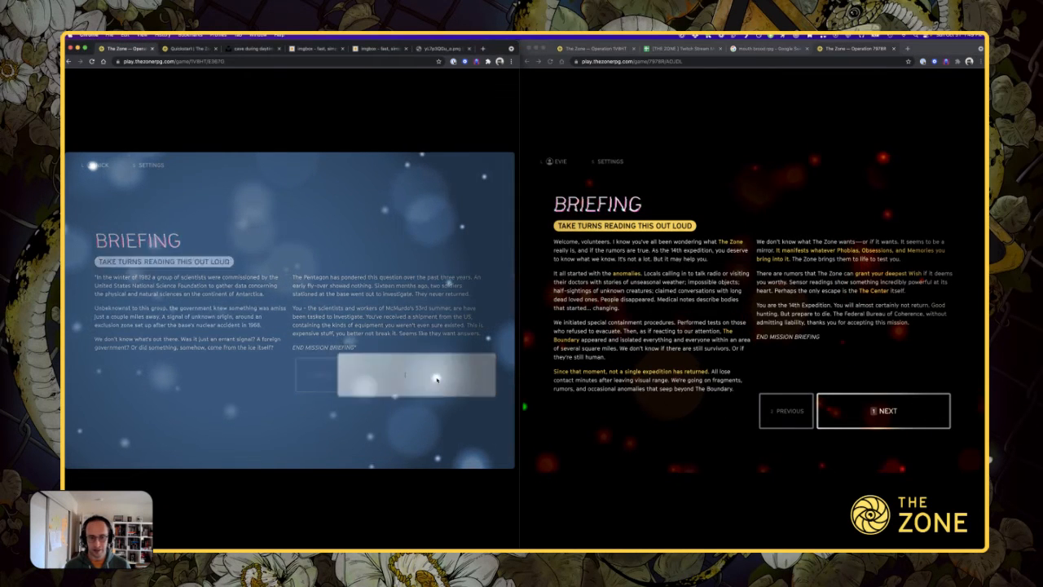
{"action": "left_click", "coordinate": [416, 416]}
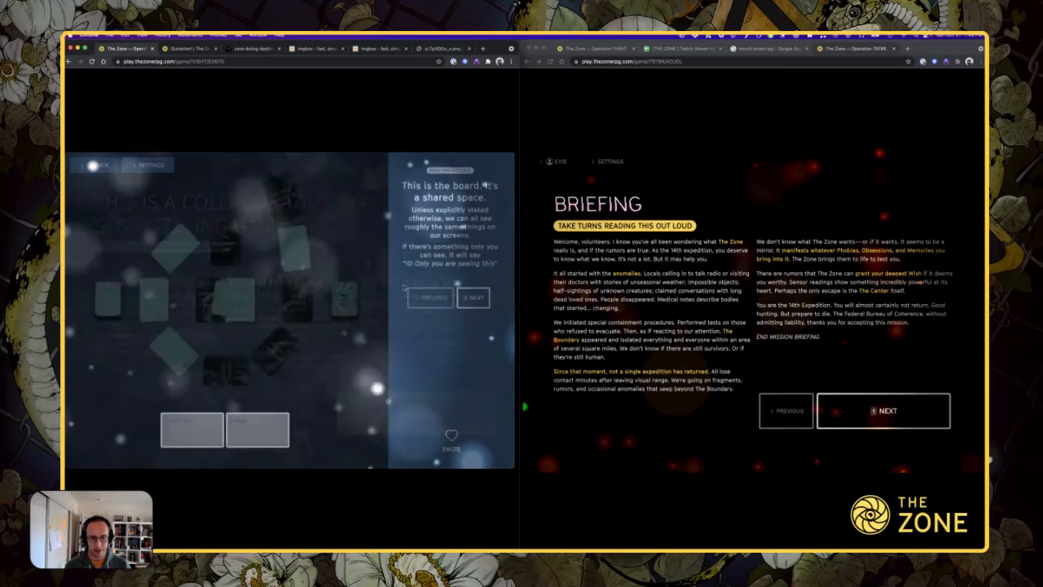
{"action": "left_click", "coordinate": [885, 412]}
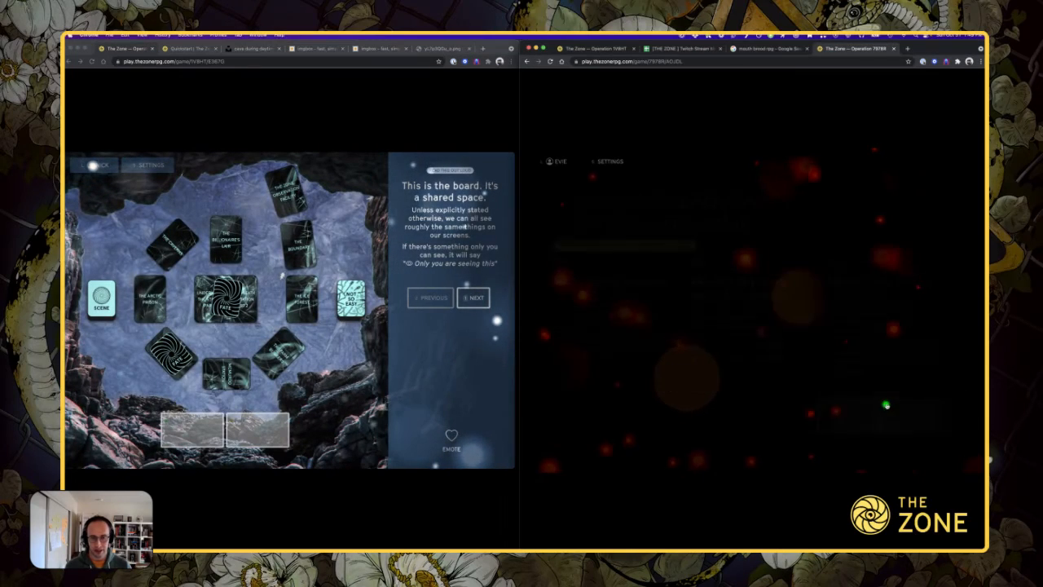
{"action": "left_click", "coordinate": [886, 414]}
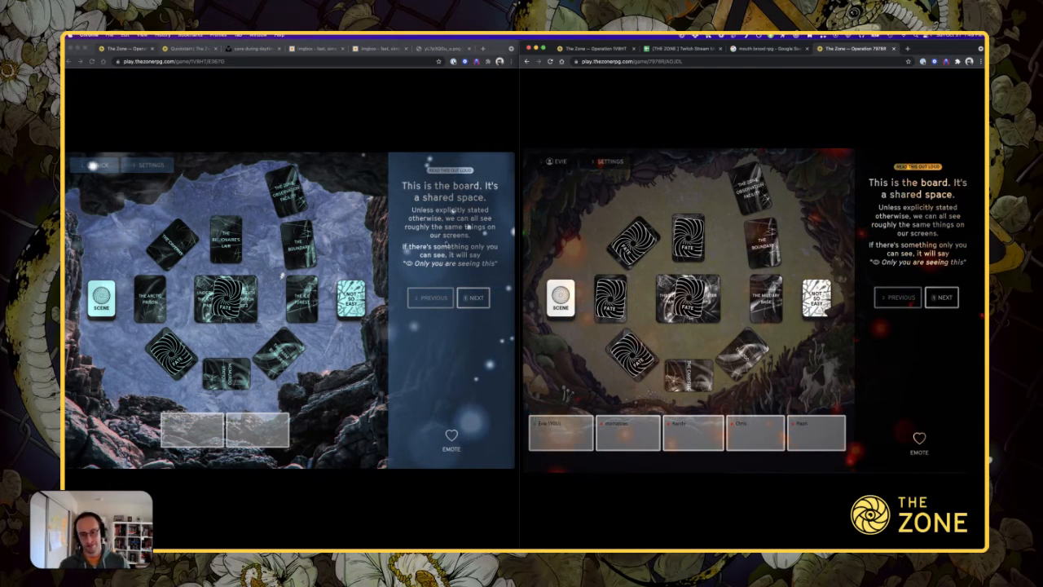
{"action": "left_click", "coordinate": [469, 228]}
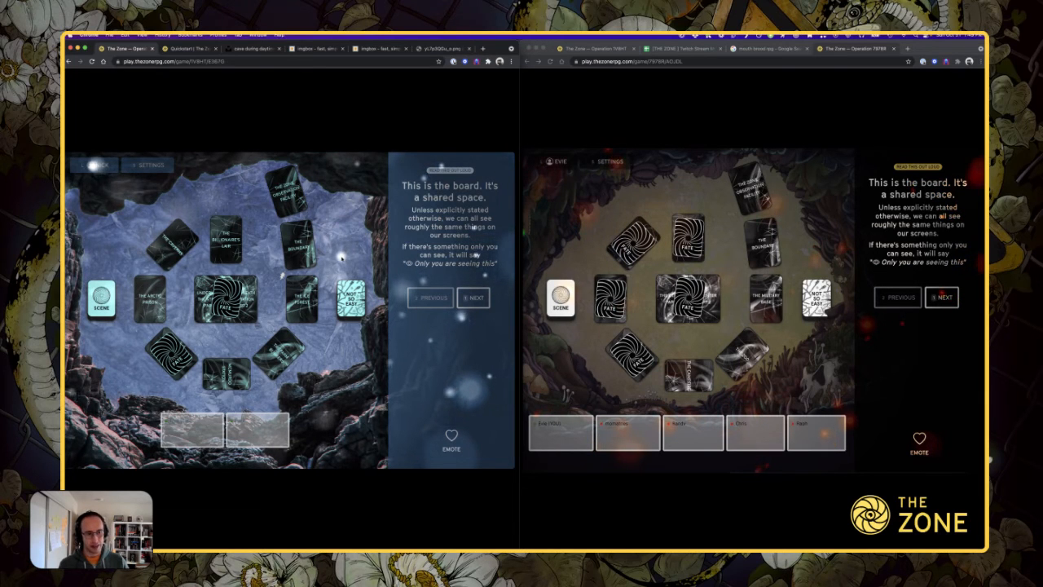
- Review the zoneName and story texts in the mod spreadsheet's setup sheet and bring up the modded game's lobby page
{"action": "left_click", "coordinate": [668, 49]}
{"action": "scroll", "coordinate": [700, 228], "scroll_direction": "down", "scroll_amount": 2}
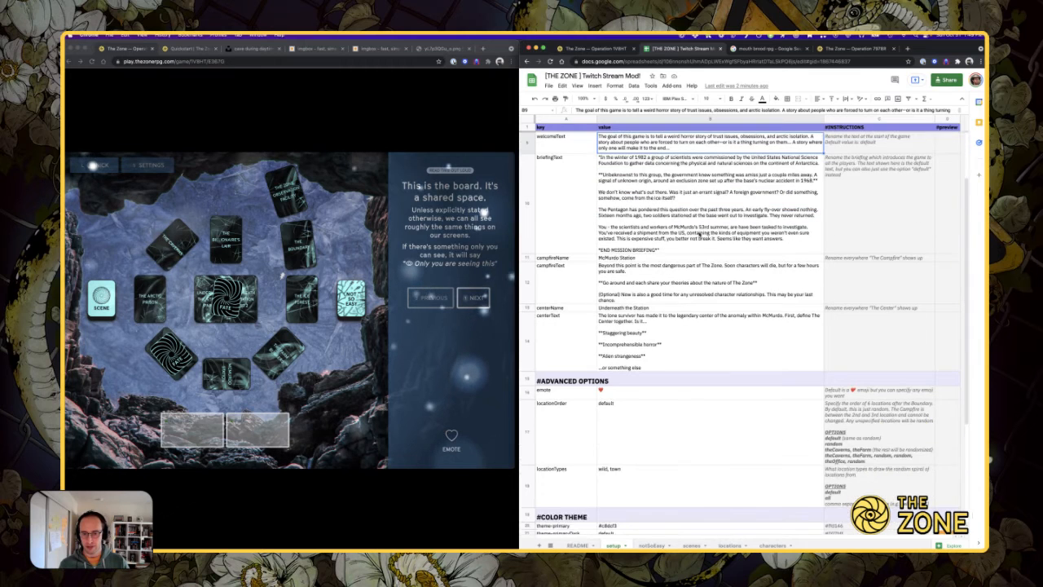
{"action": "scroll", "coordinate": [665, 292], "scroll_direction": "up", "scroll_amount": 2}
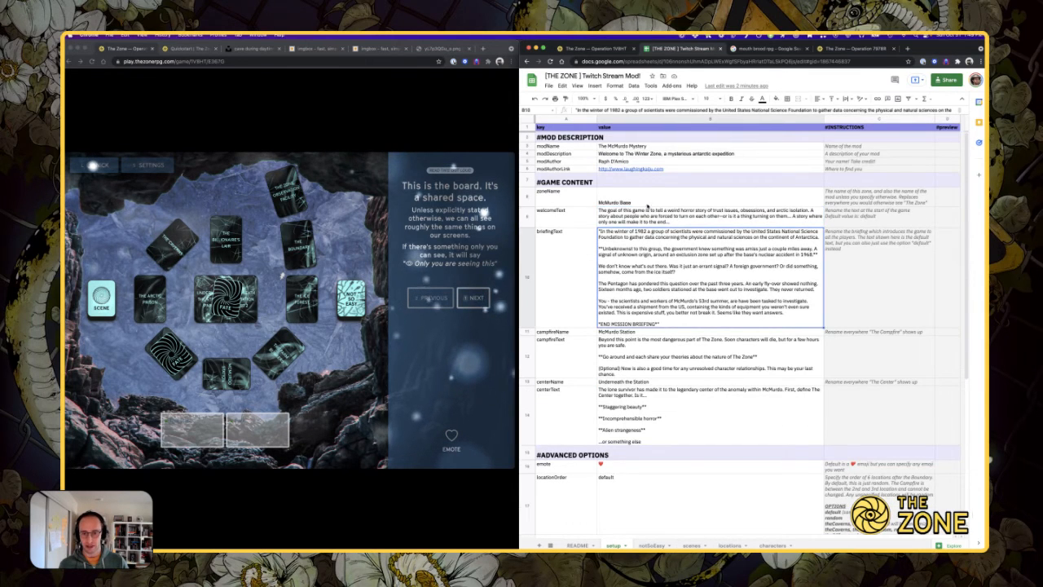
{"action": "left_click", "coordinate": [640, 198]}
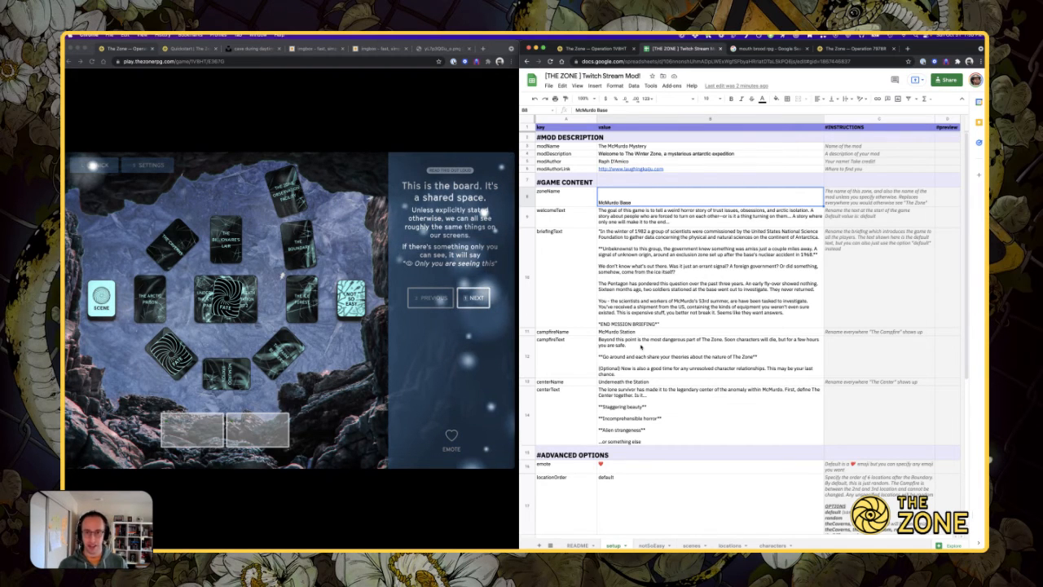
{"action": "left_click", "coordinate": [577, 48]}
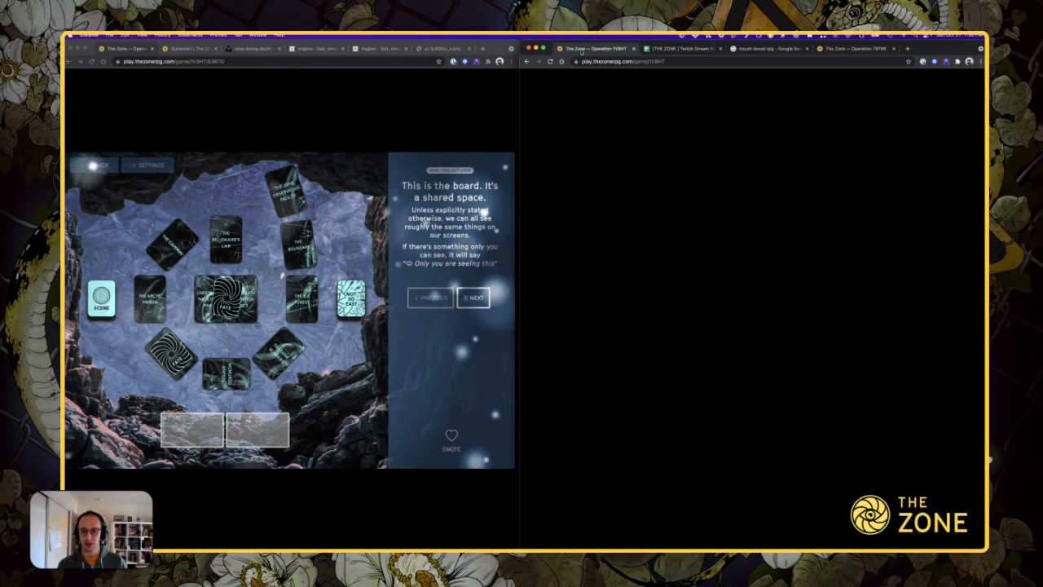
{"action": "left_click", "coordinate": [678, 49]}
{"action": "left_click", "coordinate": [264, 252]}
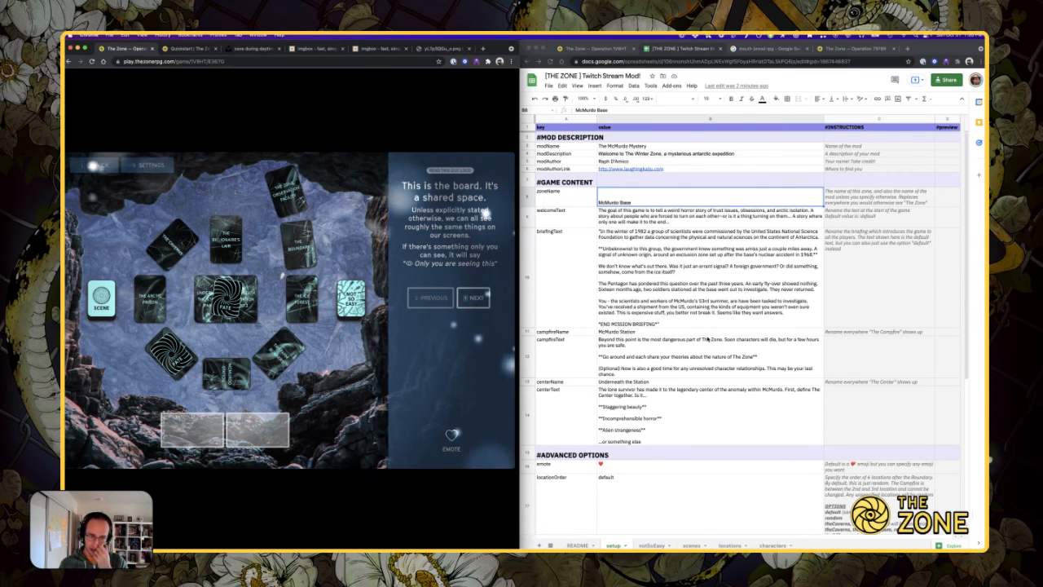
{"action": "left_click", "coordinate": [603, 47]}
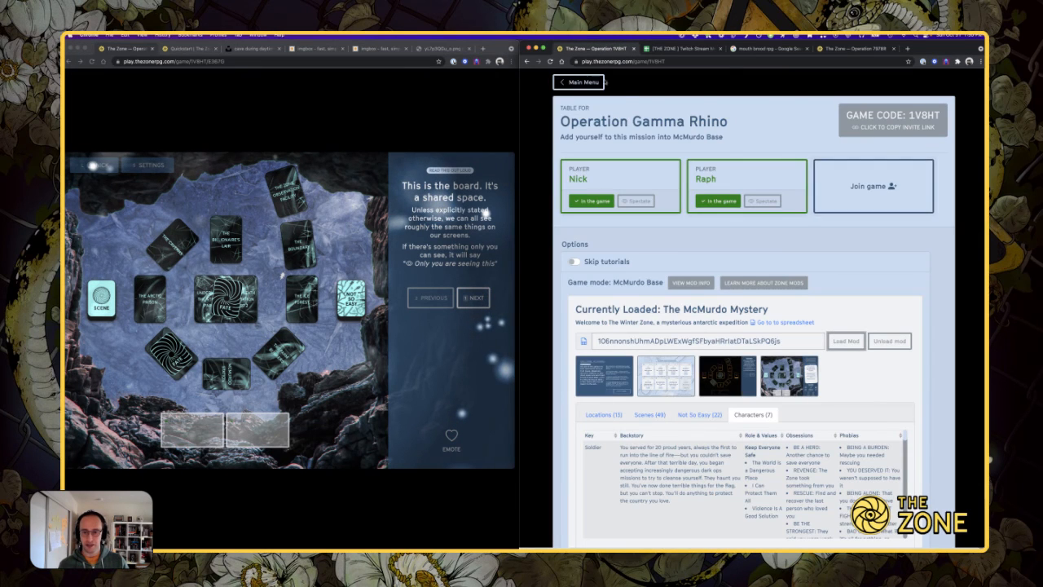